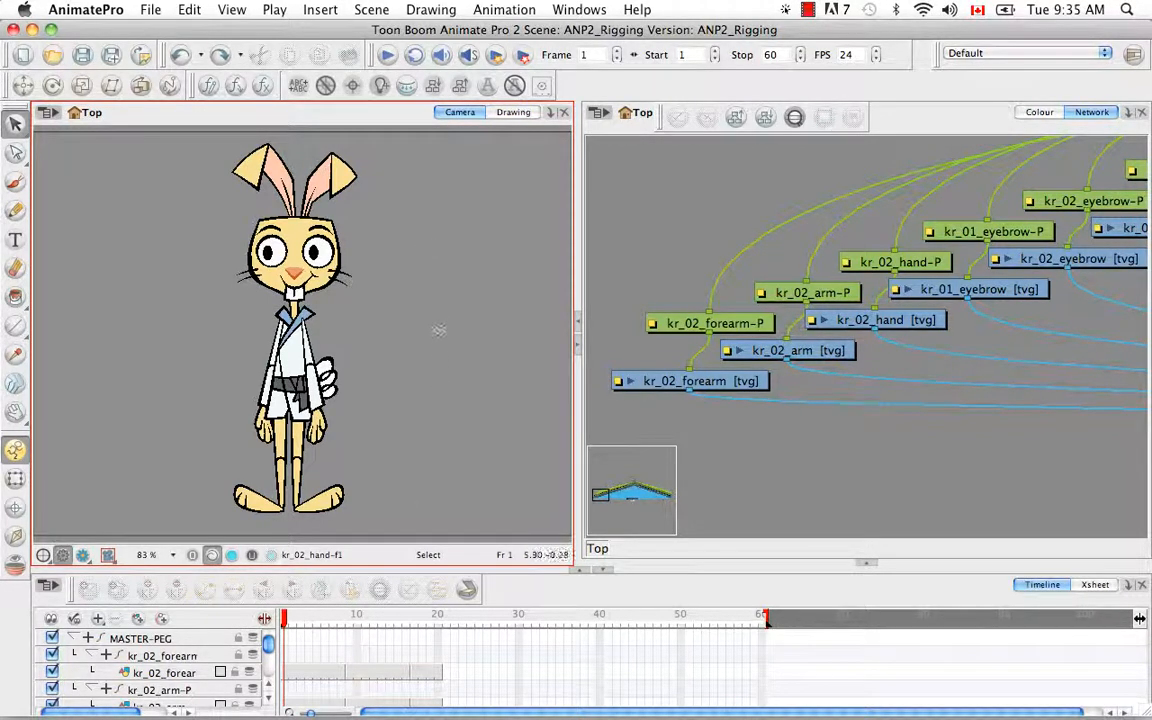
# Step: View the rabbit rig's whole network, from the master peg at its peak down to the composite and display modules
pyautogui.click(812, 461)
pyautogui.press('super+minus')
pyautogui.press('super+minus')
pyautogui.press('super+minus')
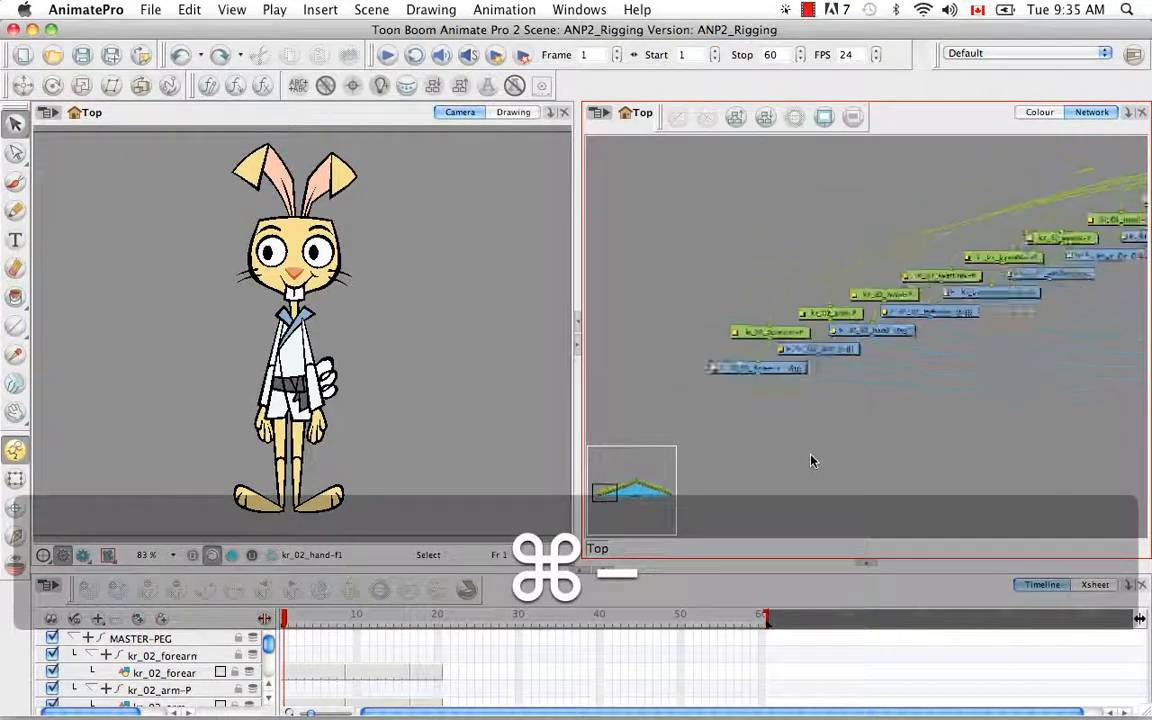
pyautogui.press('space')
pyautogui.moveTo(1140, 345); pyautogui.dragTo(939, 336)
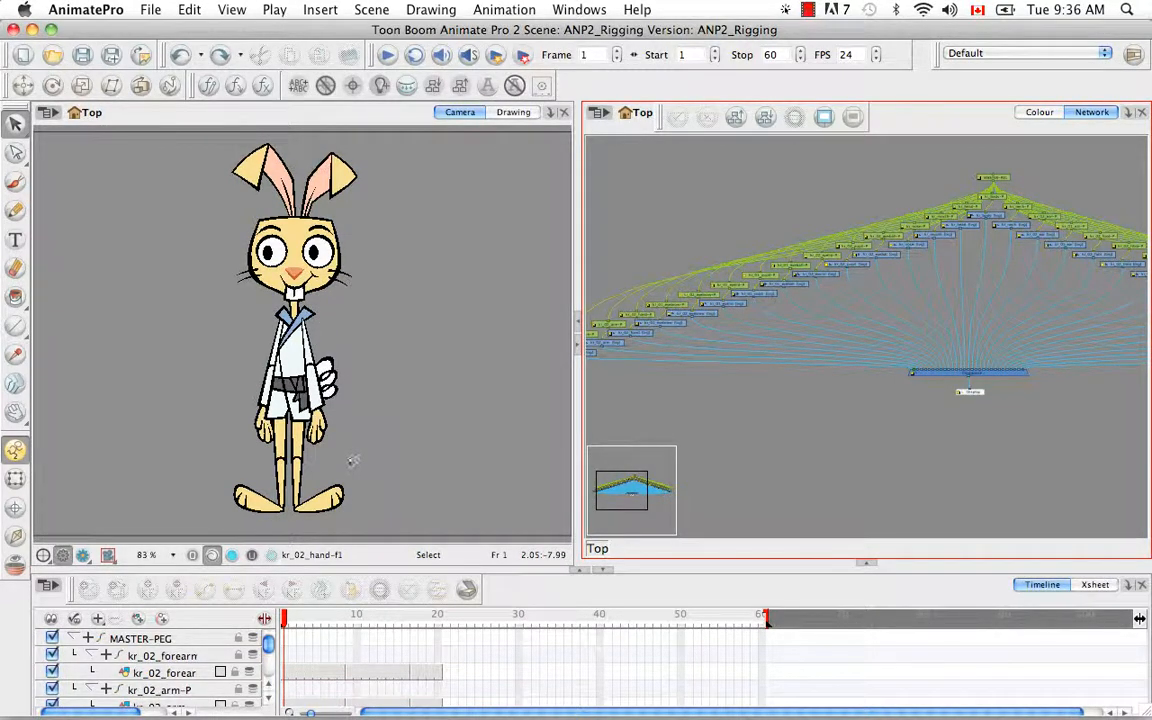
# Step: Raise the rabbit's kr_02 arm, forearm and hand outward at frame 1 with the Transform tool
pyautogui.click(16, 479)
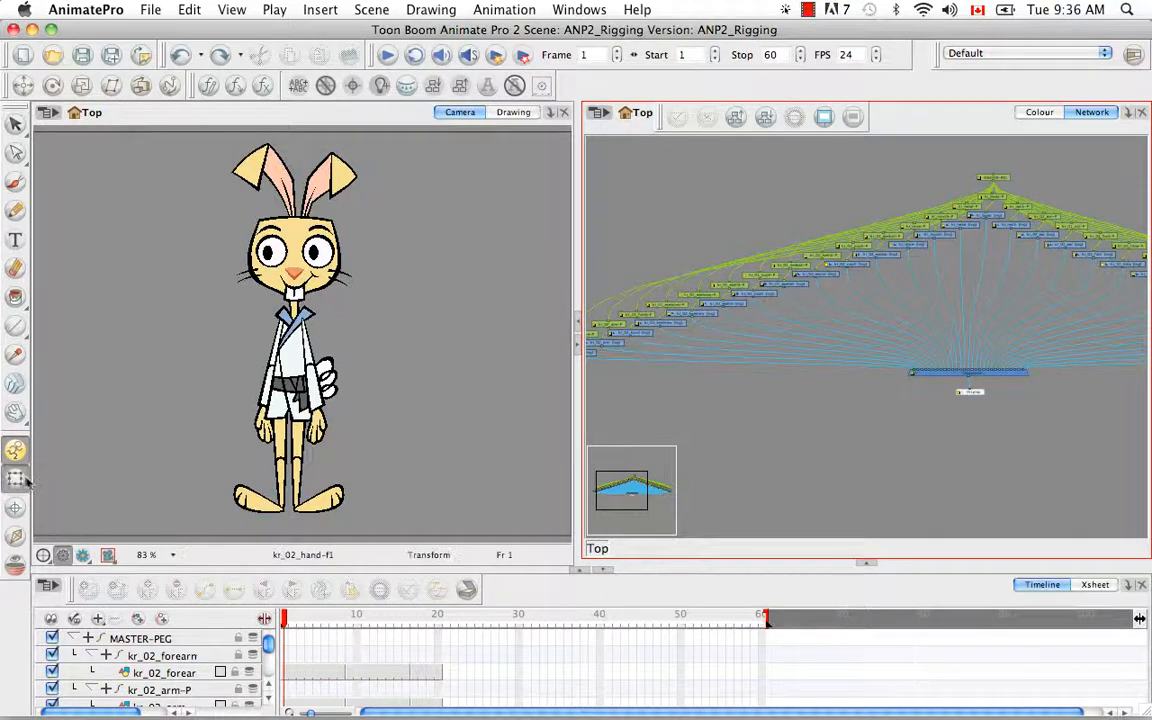
pyautogui.click(300, 335)
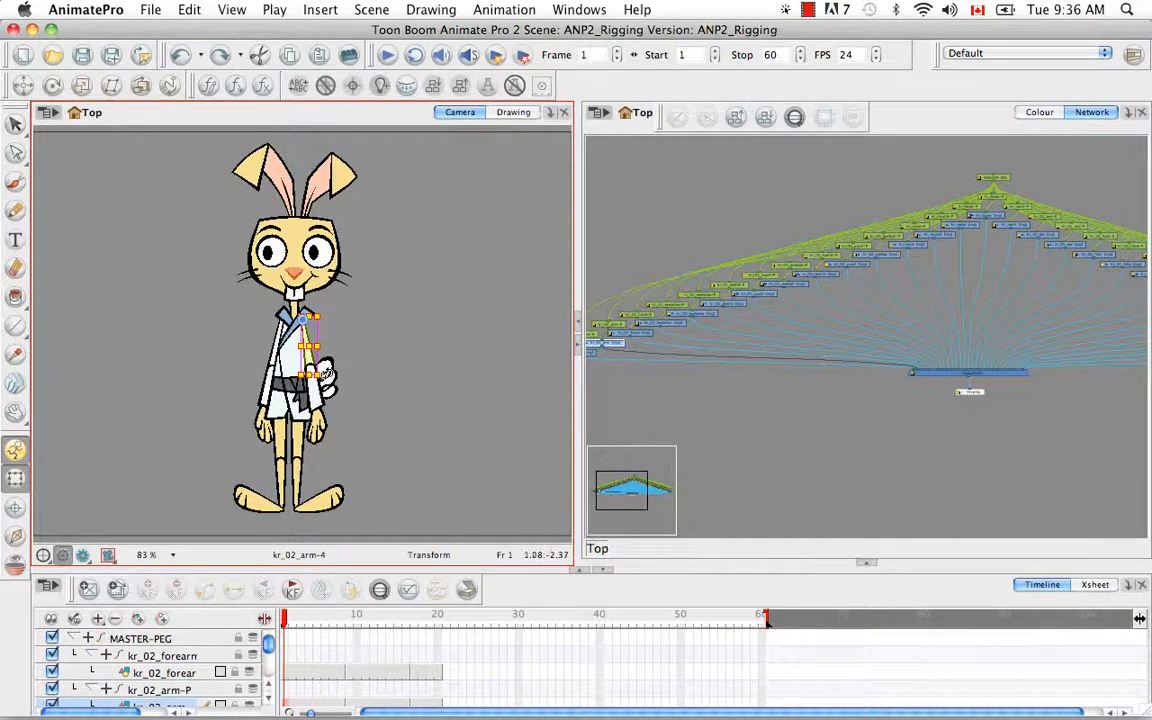
pyautogui.moveTo(327, 373); pyautogui.dragTo(365, 338)
pyautogui.click(318, 398)
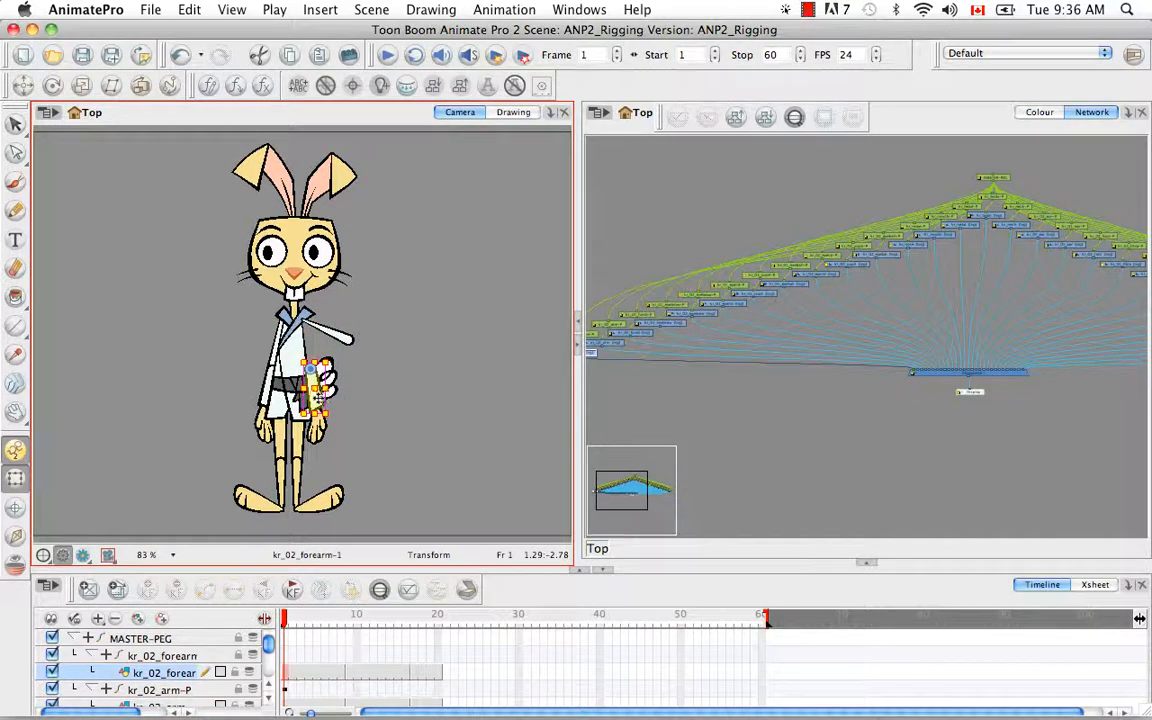
pyautogui.moveTo(318, 396); pyautogui.dragTo(382, 325)
pyautogui.click(394, 368)
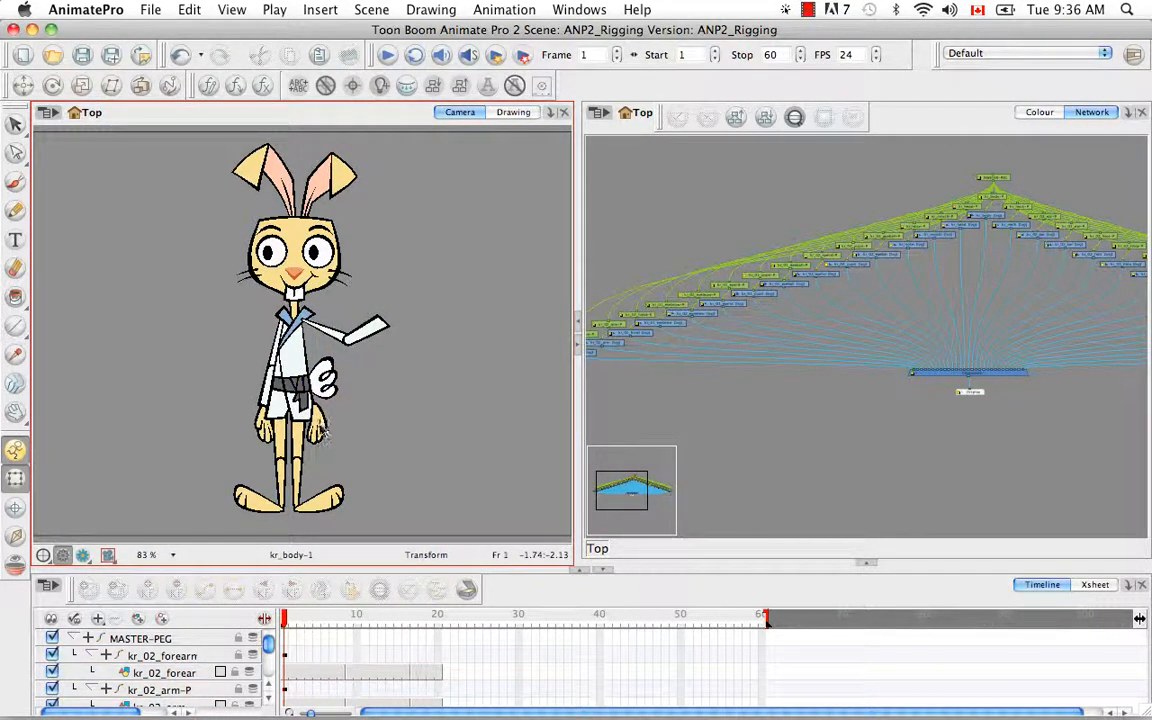
pyautogui.moveTo(320, 428); pyautogui.dragTo(375, 255)
pyautogui.click(425, 352)
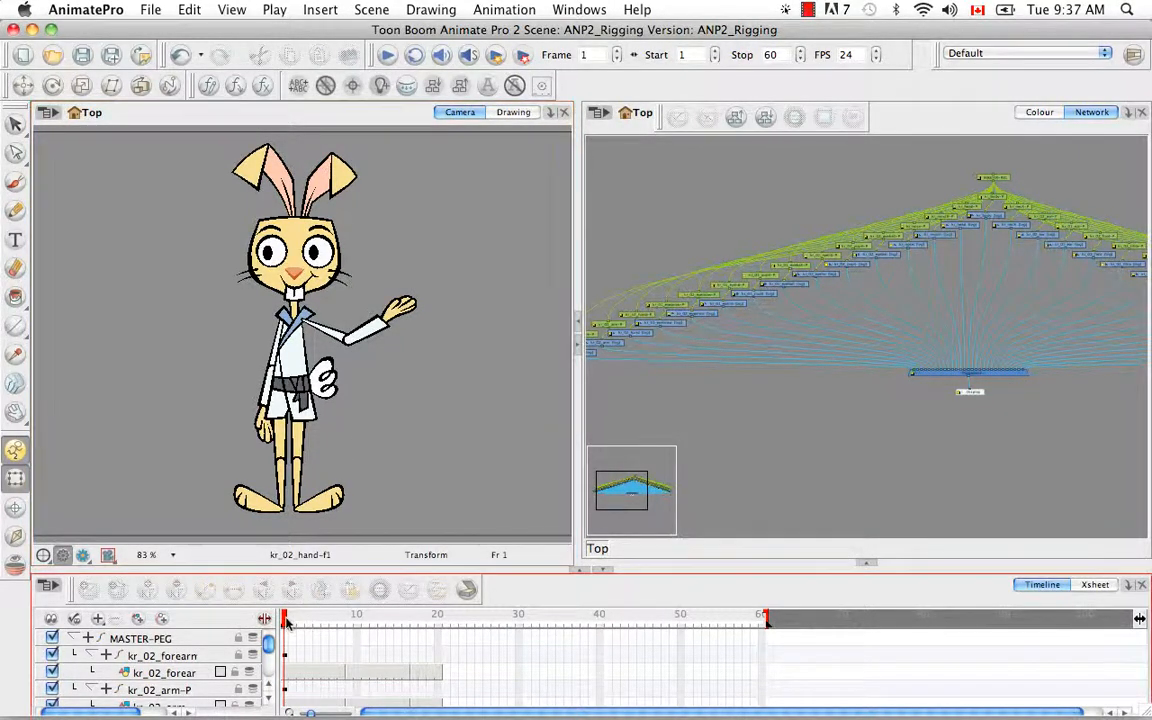
# Step: Pose the kr_02 arm, forearm and hand at frame 8 so the whole limb angles downward beside the body
pyautogui.moveTo(286, 621); pyautogui.dragTo(340, 622)
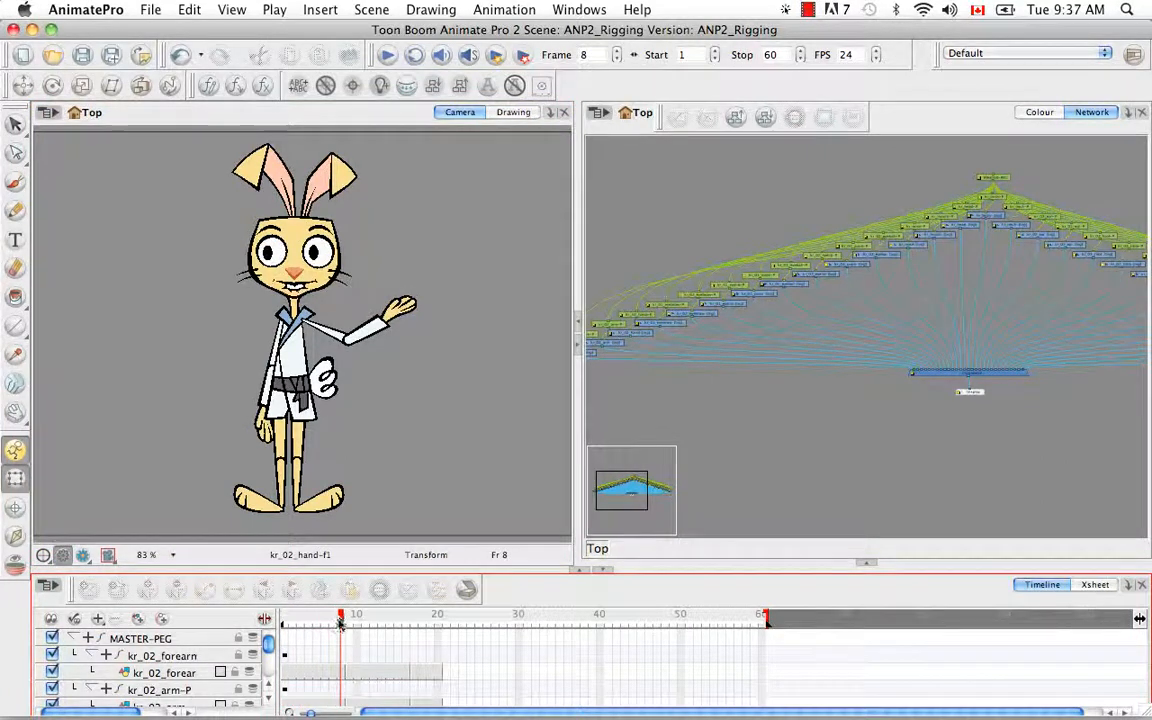
pyautogui.click(330, 338)
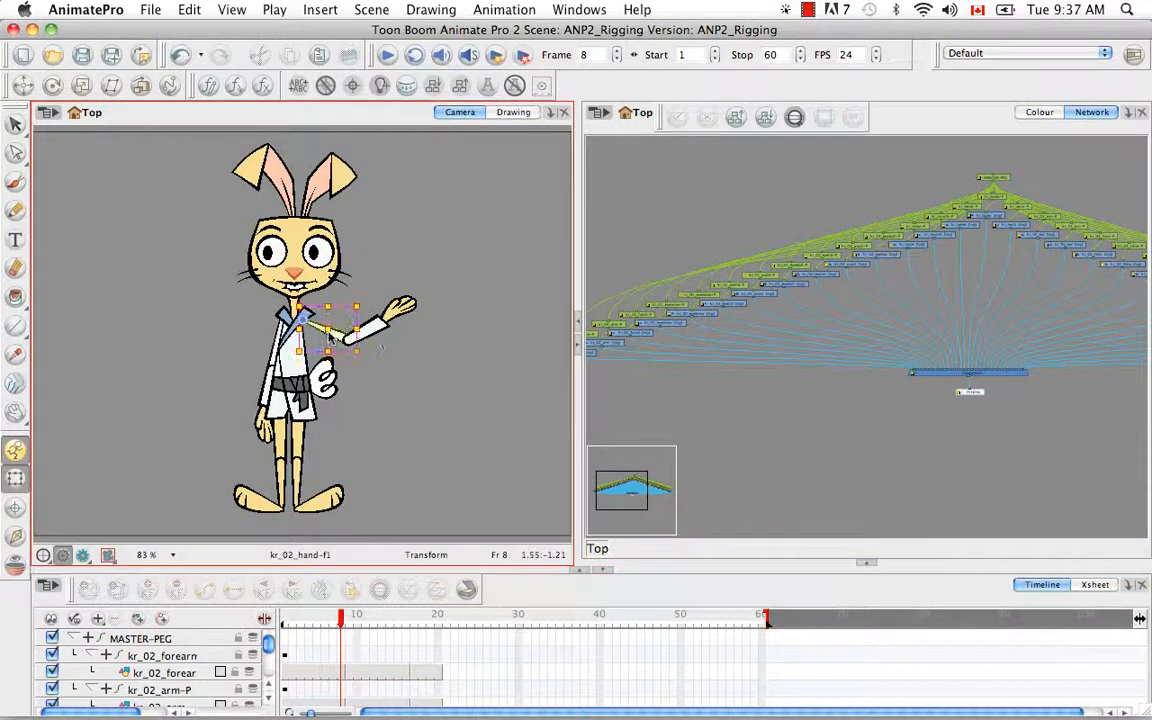
pyautogui.click(302, 320)
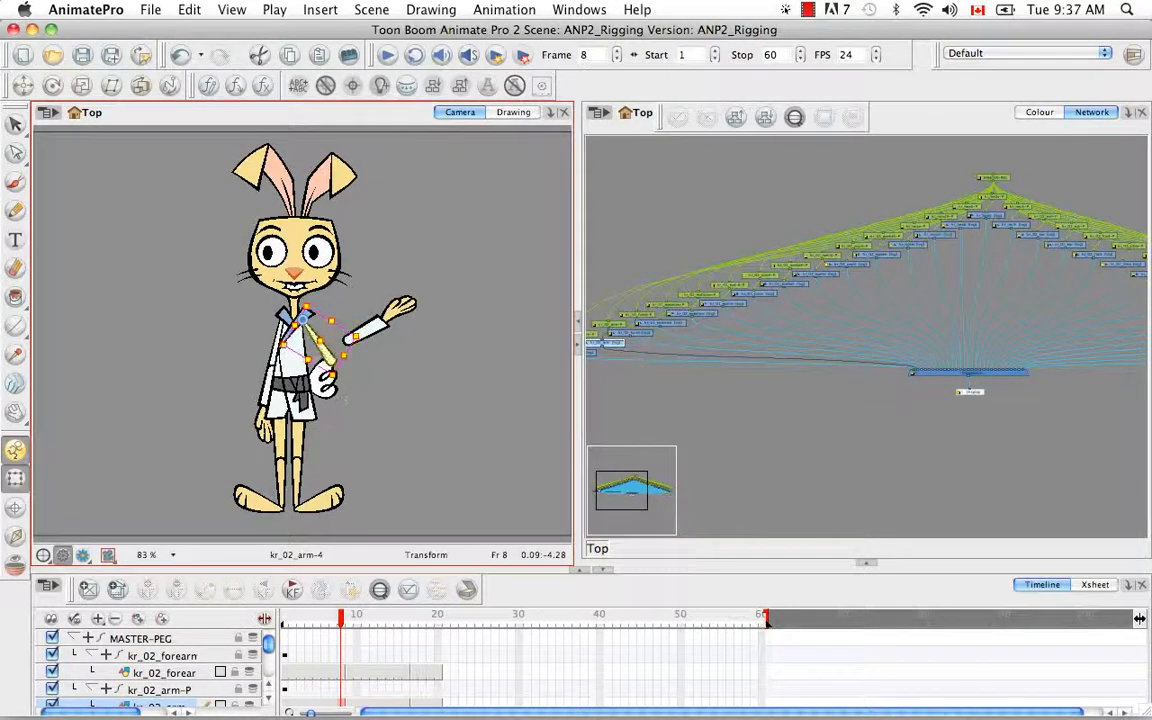
pyautogui.click(378, 335)
pyautogui.moveTo(376, 328); pyautogui.dragTo(374, 423)
pyautogui.click(381, 435)
pyautogui.click(358, 389)
pyautogui.click(377, 427)
pyautogui.click(398, 308)
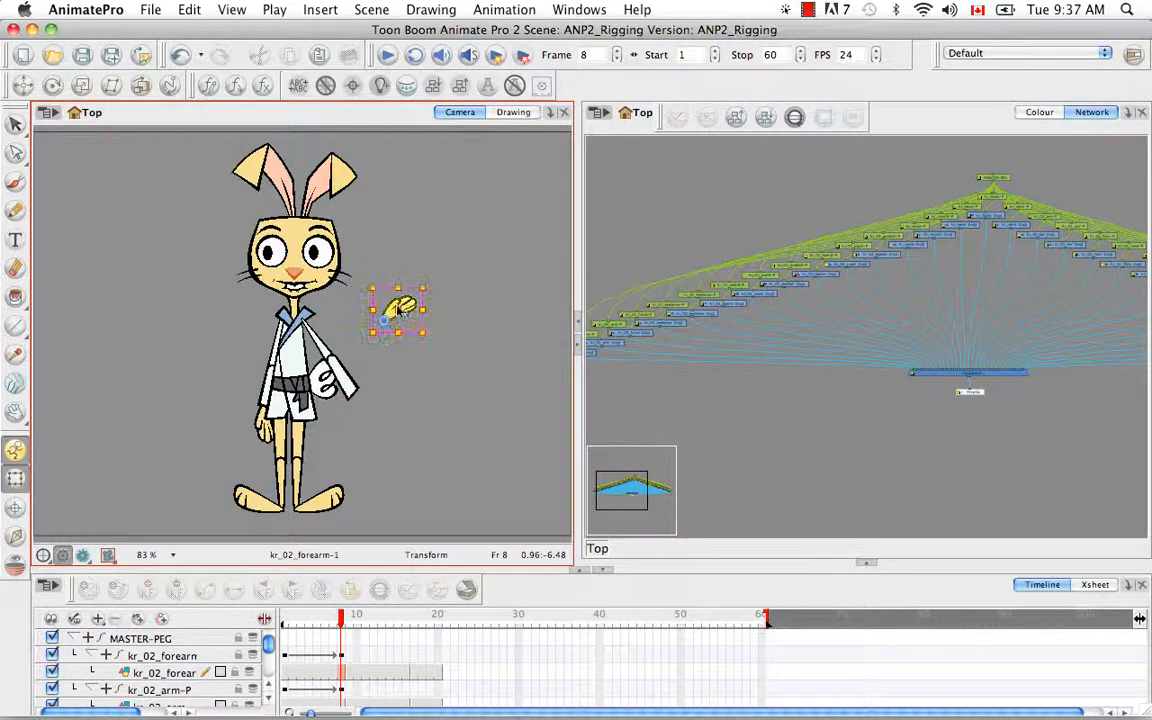
pyautogui.moveTo(398, 308); pyautogui.dragTo(390, 436)
pyautogui.click(383, 440)
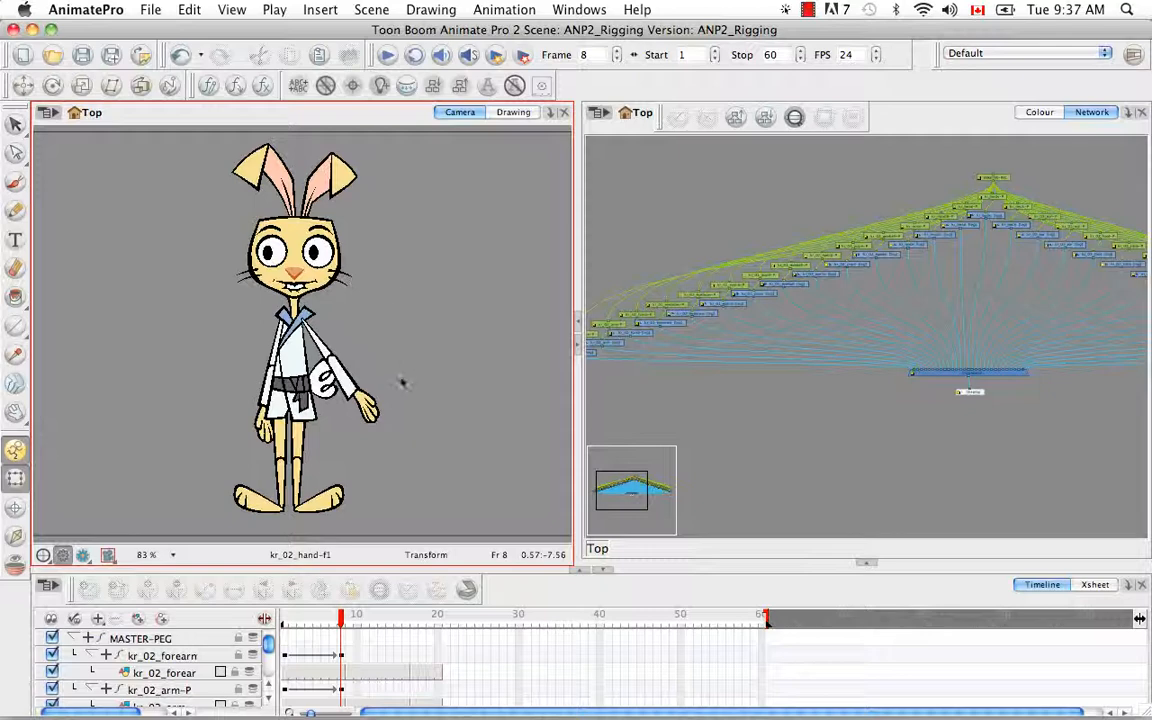
# Step: Scrub the timeline around frame 8 to review the arm's movement and check the kr_02 upper arm
pyautogui.moveTo(342, 619)
pyautogui.mouseDown()
pyautogui.moveTo(283, 618)
pyautogui.moveTo(340, 612)
pyautogui.mouseUp()
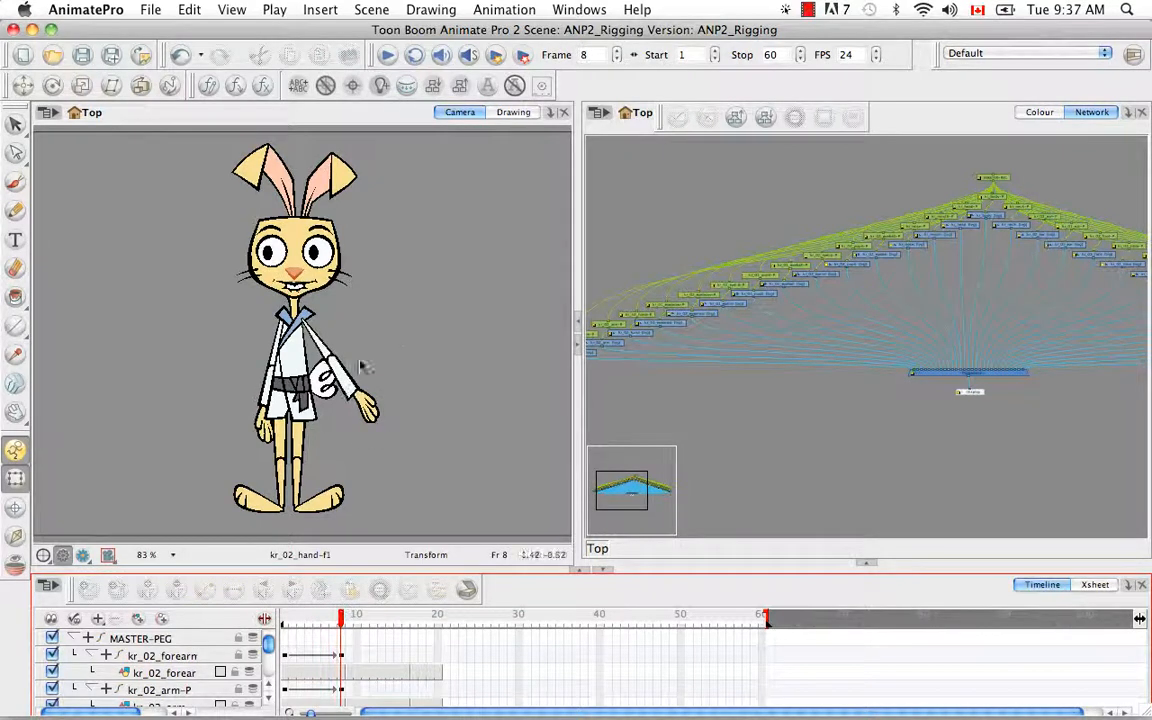
pyautogui.click(329, 339)
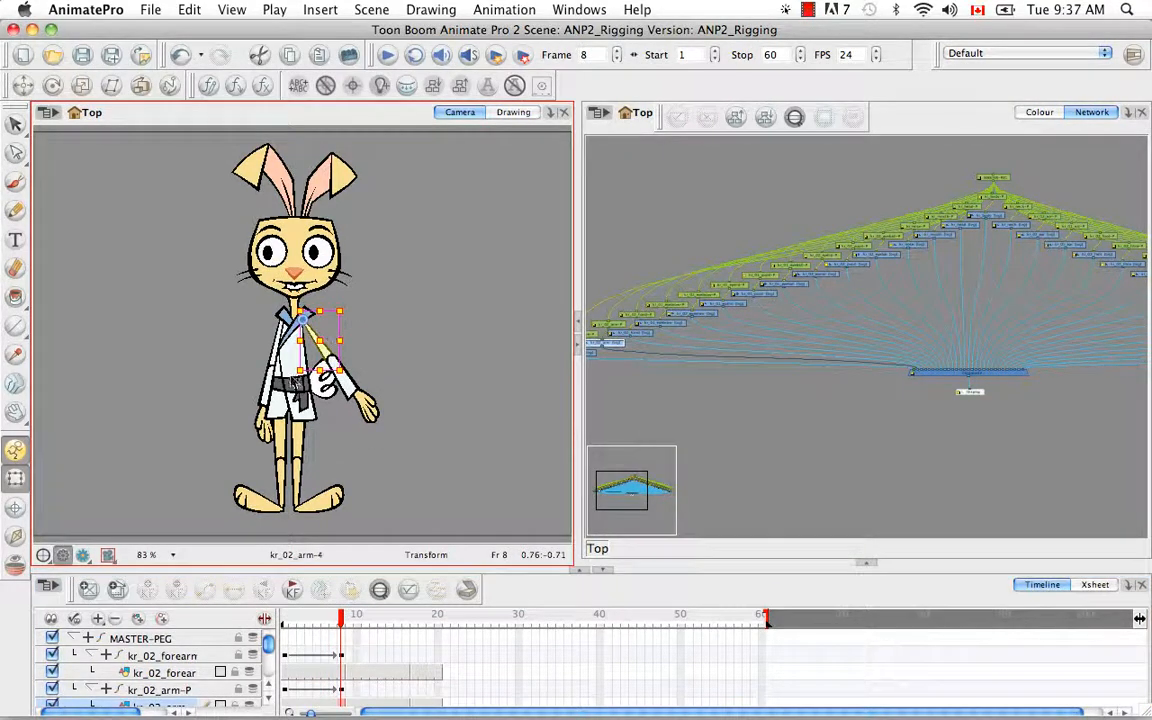
pyautogui.moveTo(340, 617)
pyautogui.mouseDown()
pyautogui.moveTo(318, 622)
pyautogui.moveTo(280, 572)
pyautogui.moveTo(253, 563)
pyautogui.moveTo(297, 622)
pyautogui.moveTo(342, 622)
pyautogui.moveTo(284, 621)
pyautogui.moveTo(341, 622)
pyautogui.mouseUp()
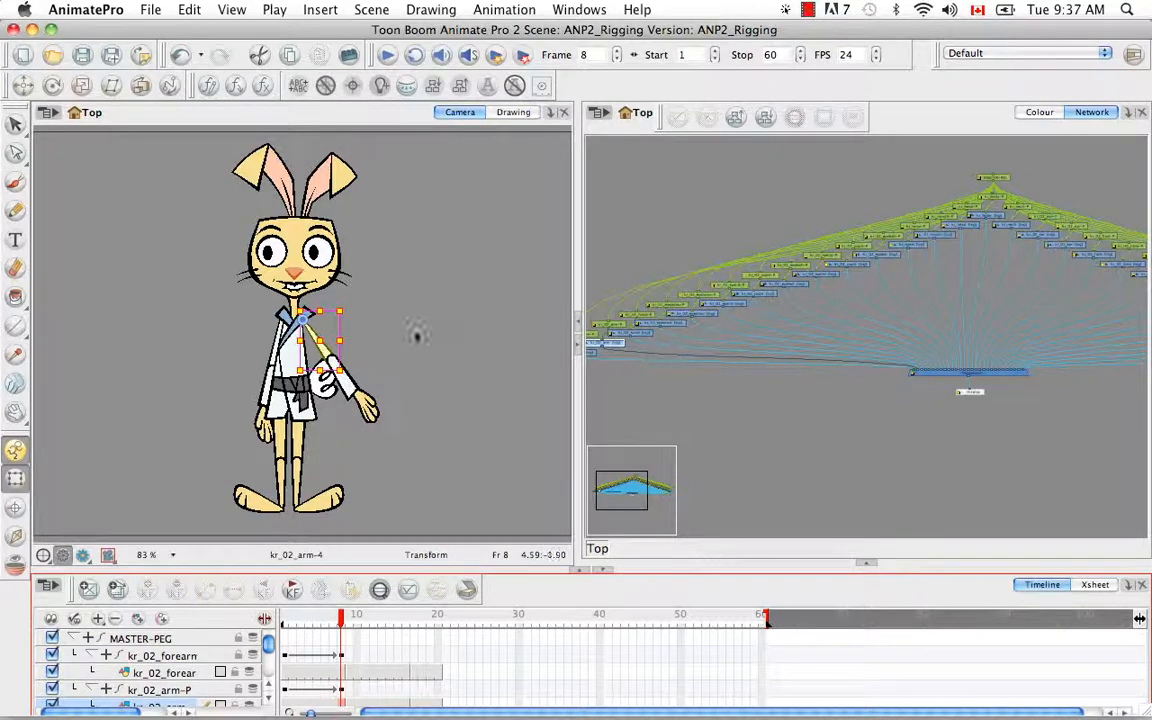
pyautogui.click(380, 345)
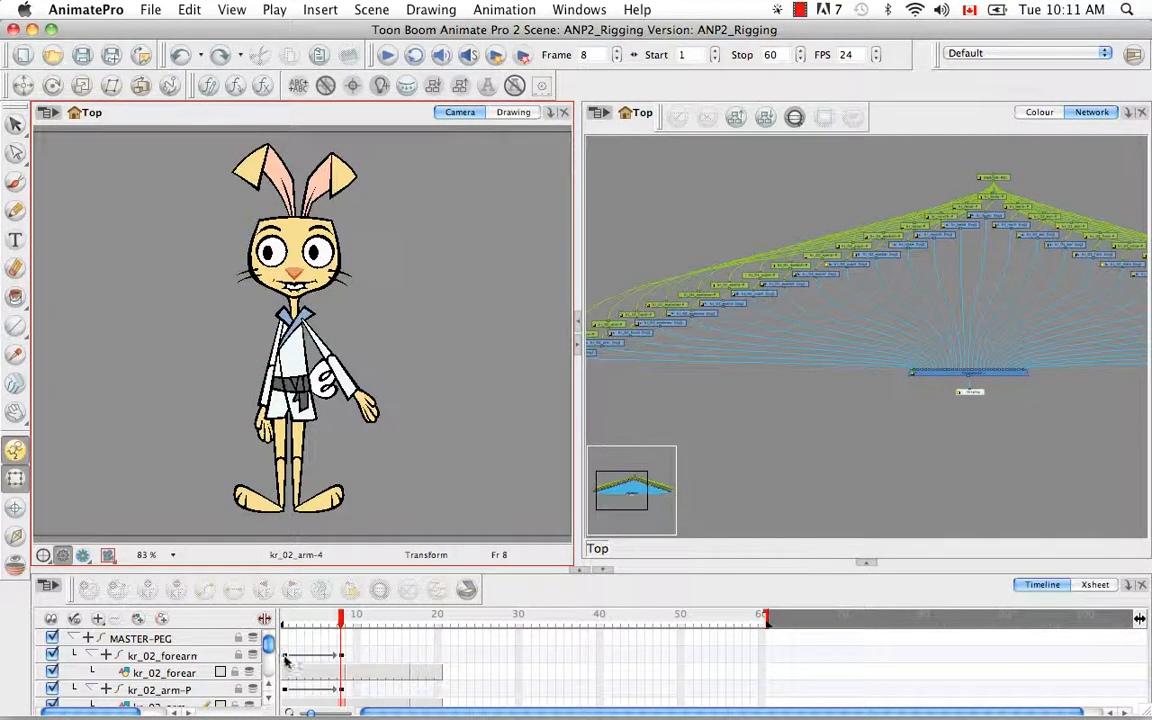
# Step: Make the kr_02_forearm peg's frame 1 keyframe a stop-motion keyframe and check the motion up to frame 8
pyautogui.click(287, 656)
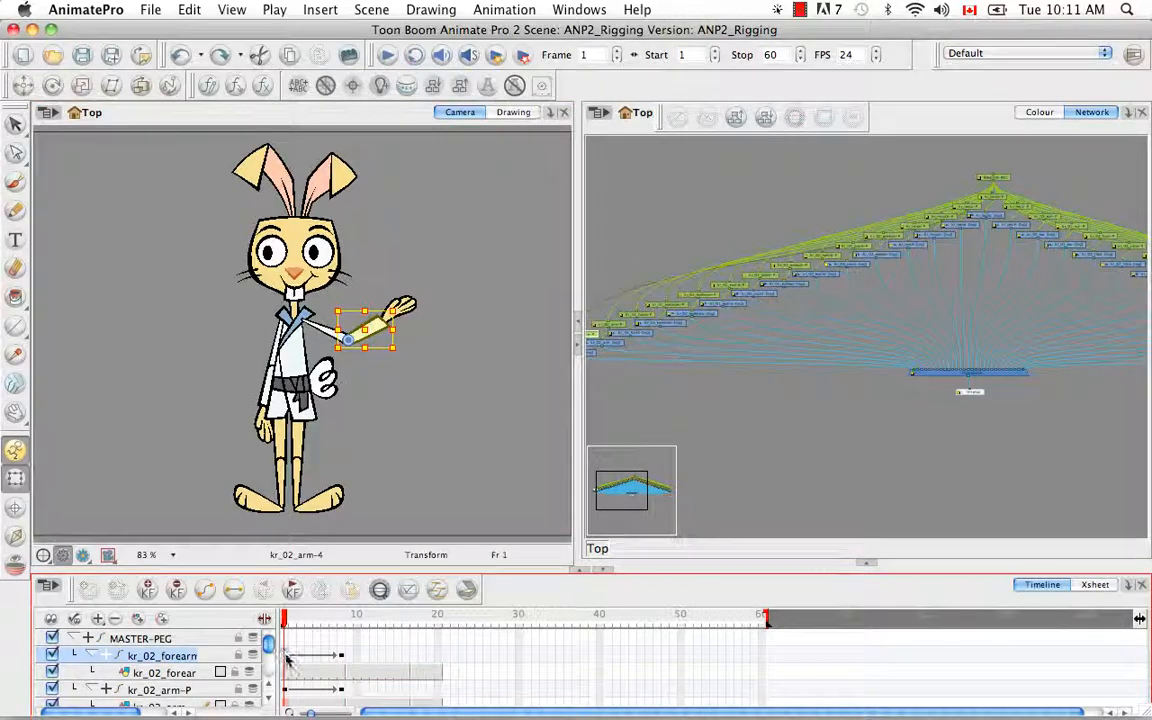
pyautogui.rightClick(287, 655)
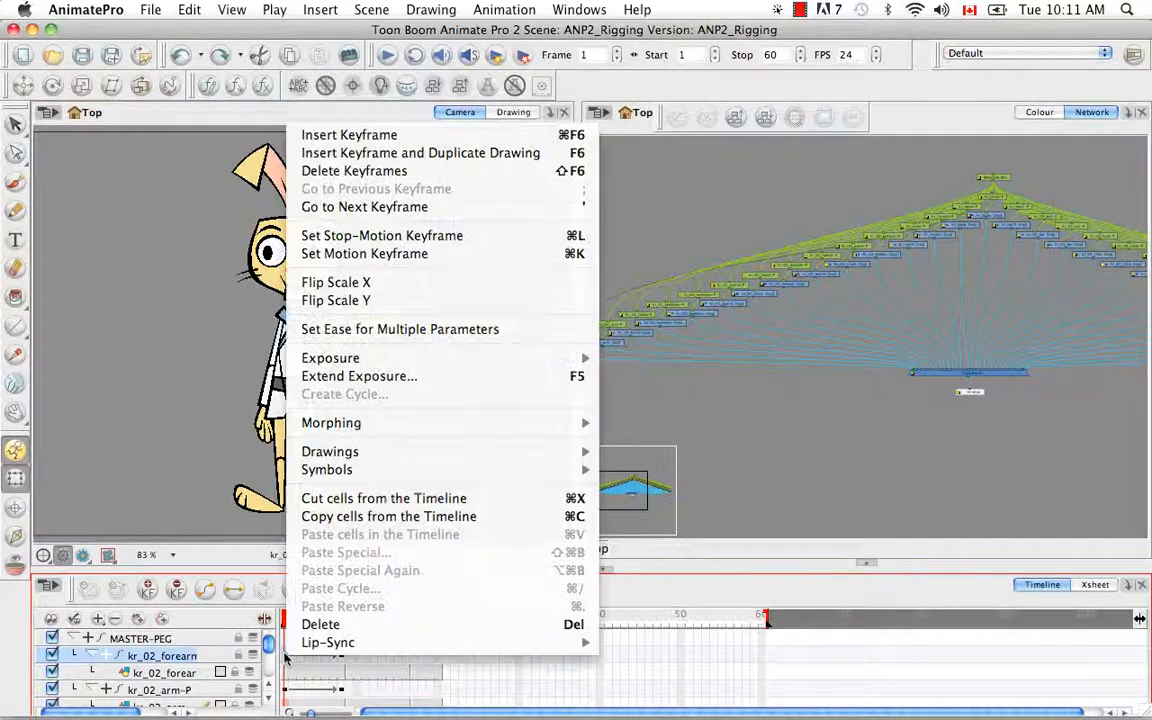
pyautogui.click(420, 237)
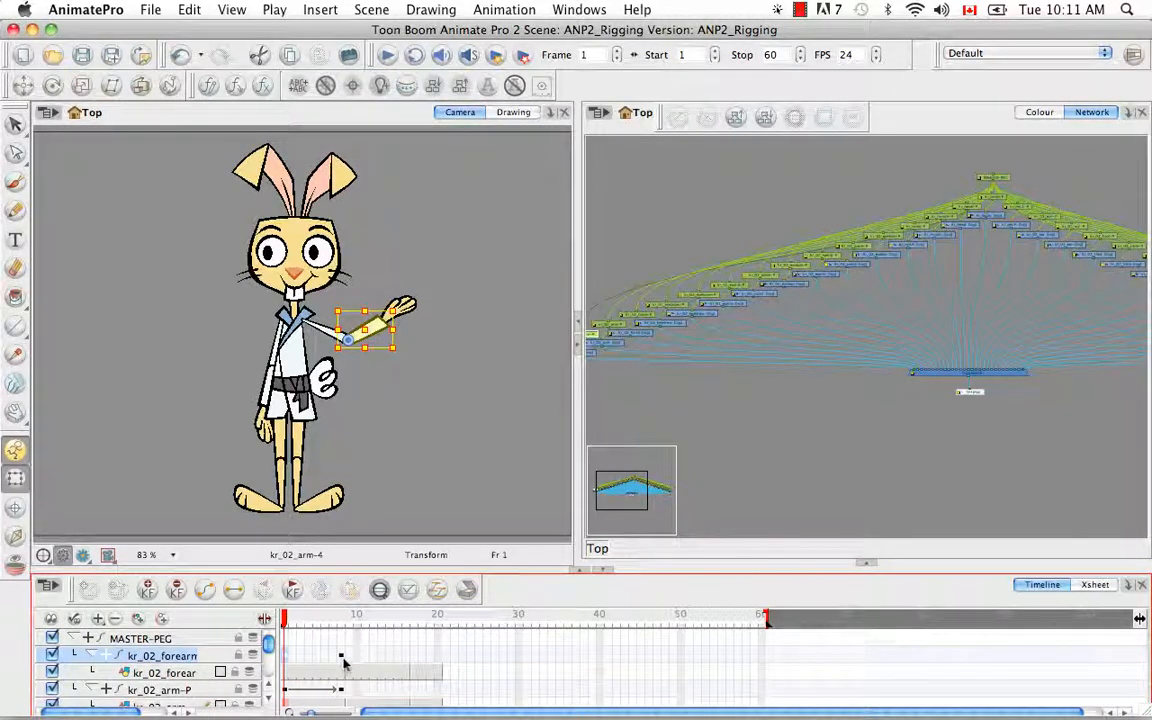
pyautogui.moveTo(284, 620); pyautogui.dragTo(345, 630)
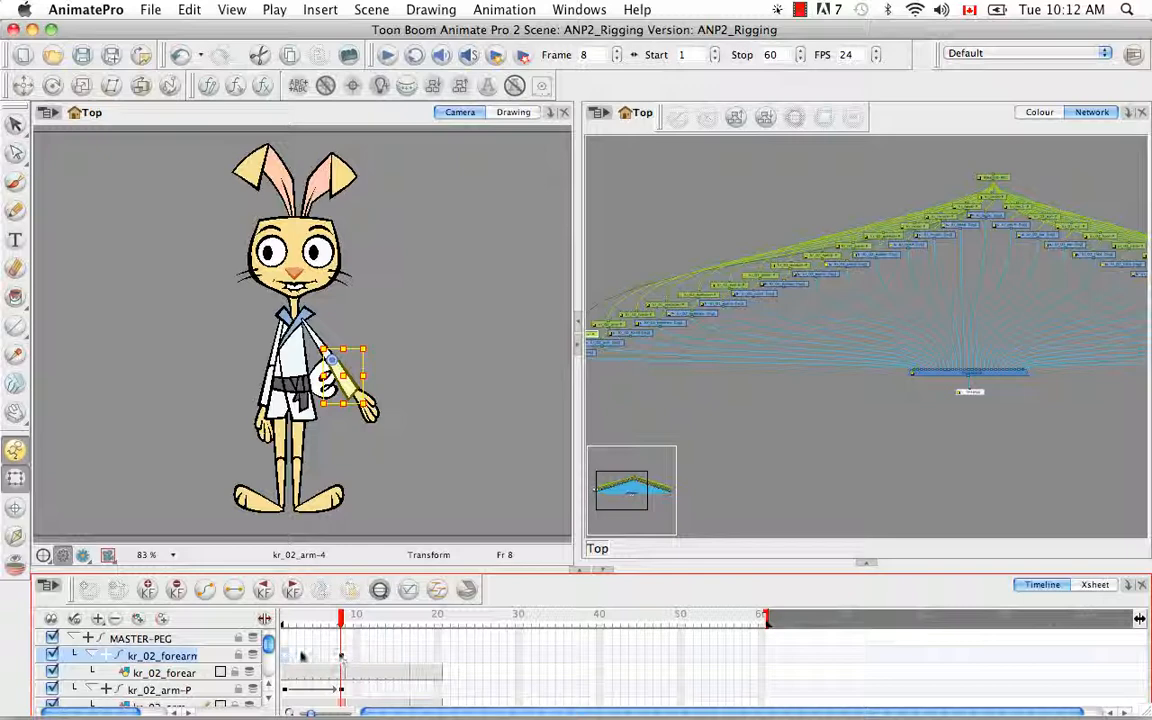
pyautogui.click(430, 497)
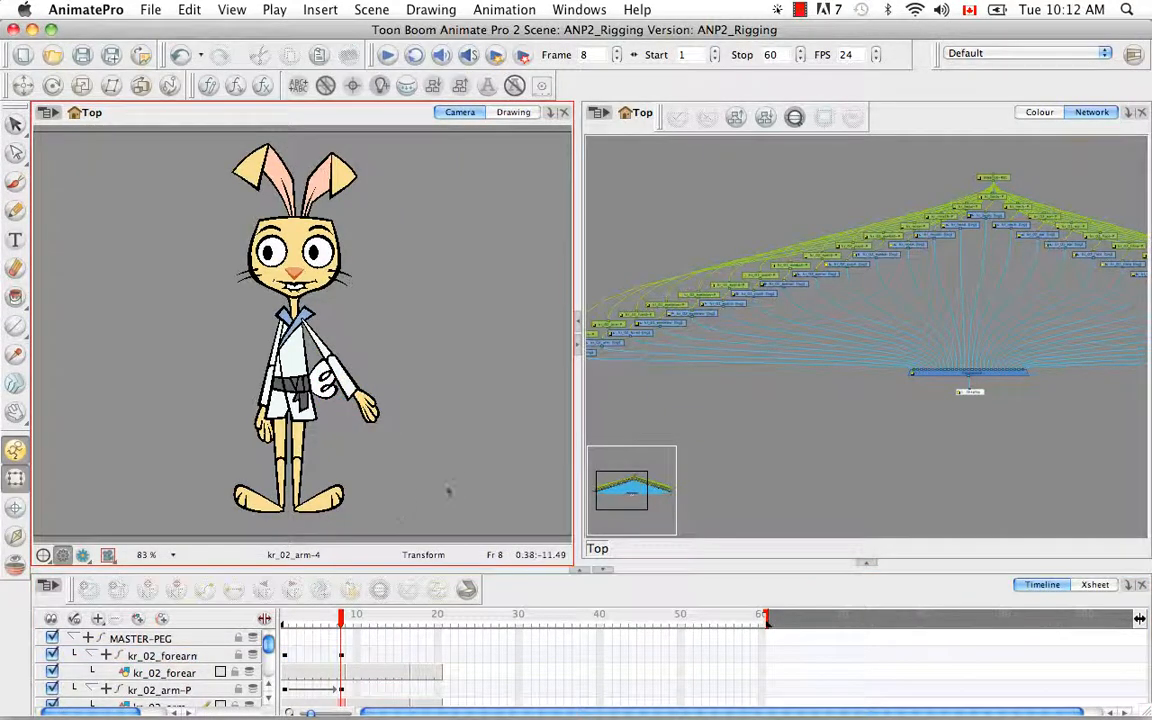
# Step: Undo the stop-motion keyframe and all the arm, forearm and hand poses at frames 1 and 8
pyautogui.press('super')
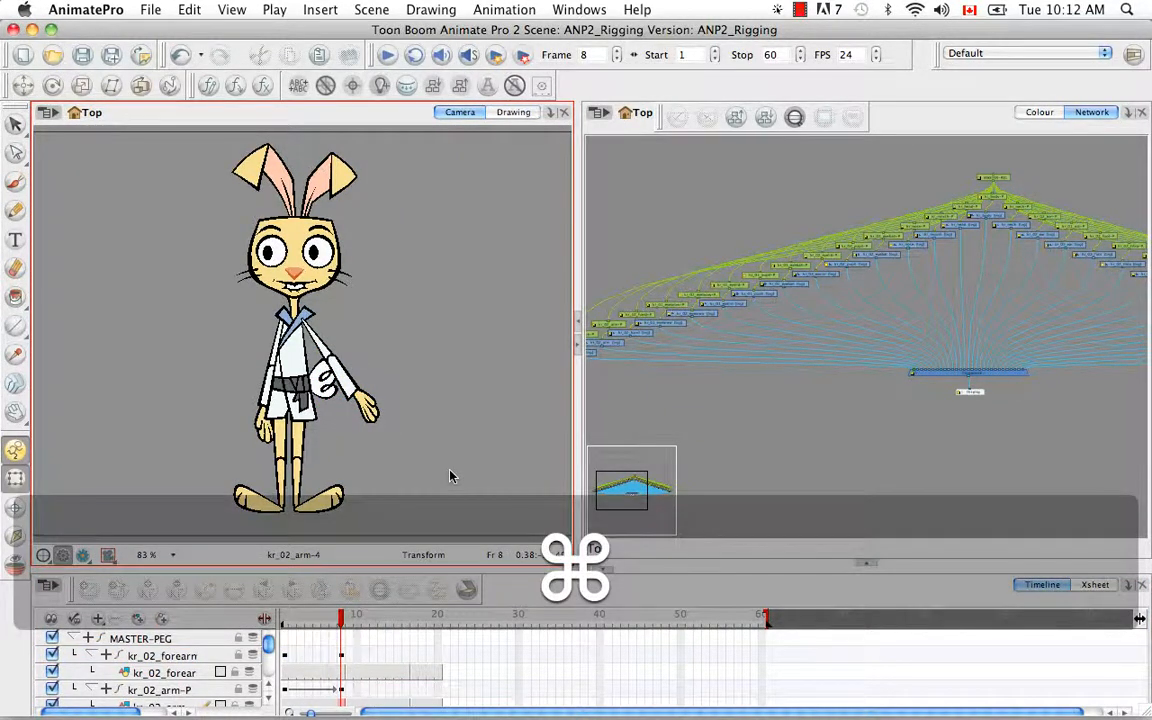
pyautogui.press('super+z')
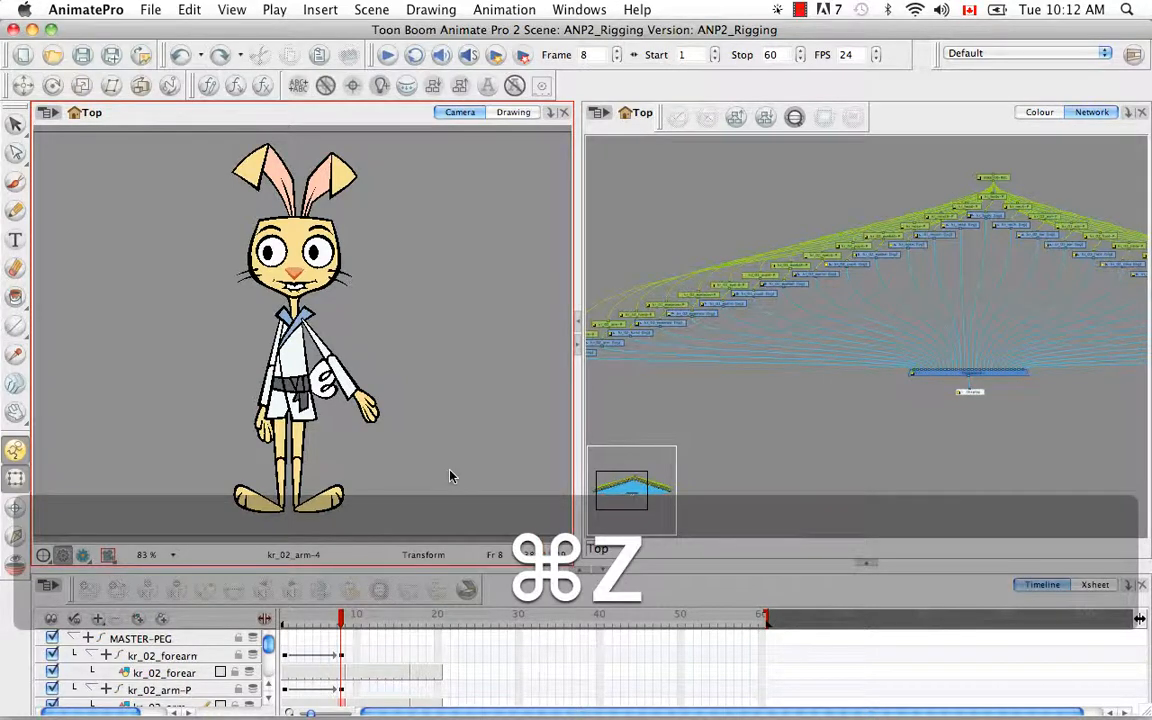
pyautogui.press('super+z')
pyautogui.press('super+z')
pyautogui.press('super+z')
pyautogui.press('super+z')
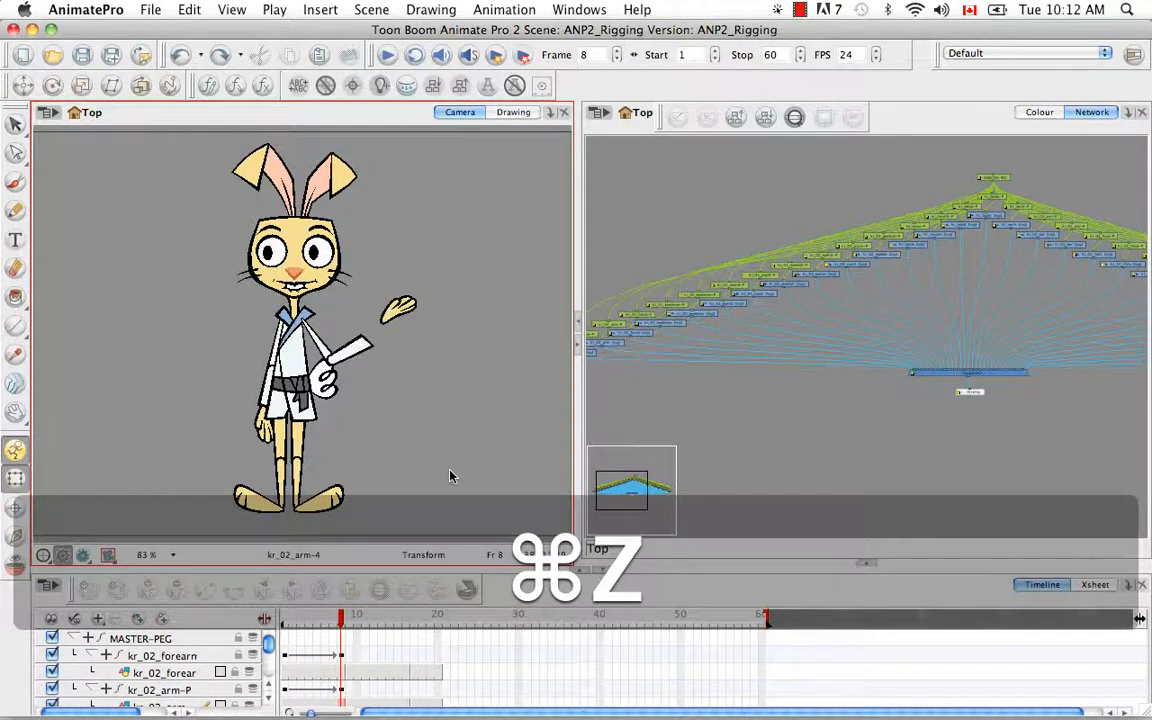
pyautogui.press('super+z')
pyautogui.press('super+z')
pyautogui.press('super+z')
pyautogui.press('super+z')
pyautogui.press('super+z')
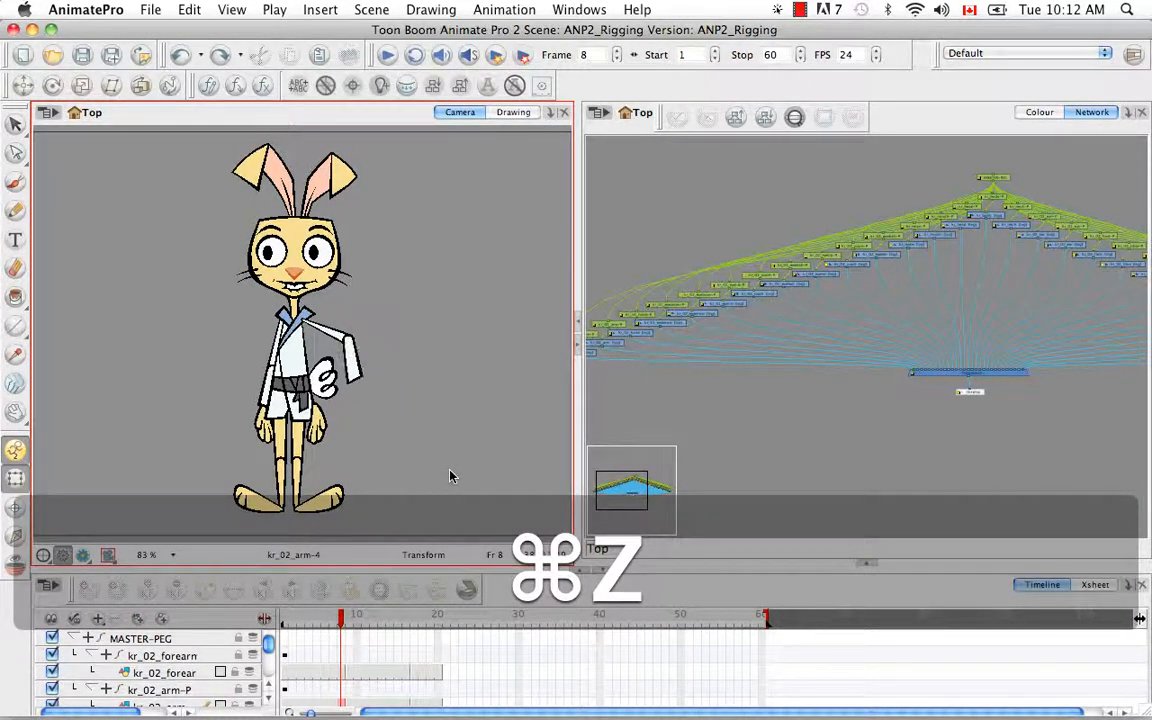
pyautogui.press('super+z')
pyautogui.press('super+z')
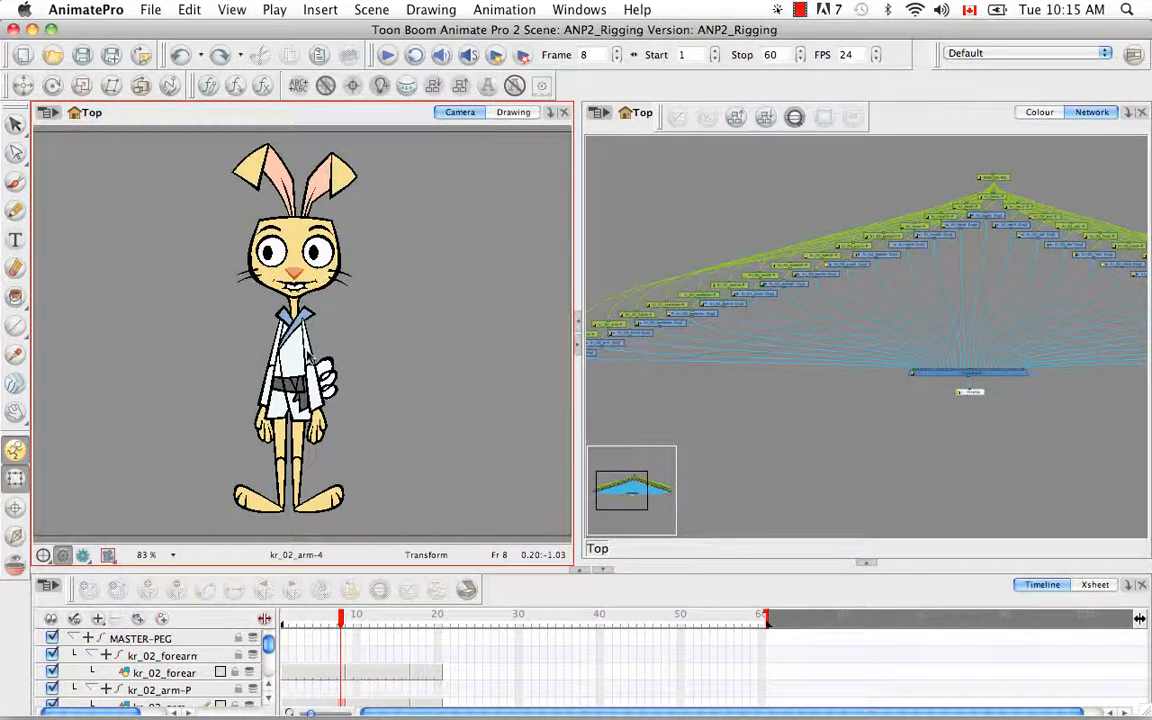
# Step: Add a new peg to the network and place it above the kr_02_forearm-P peg
pyautogui.click(288, 320)
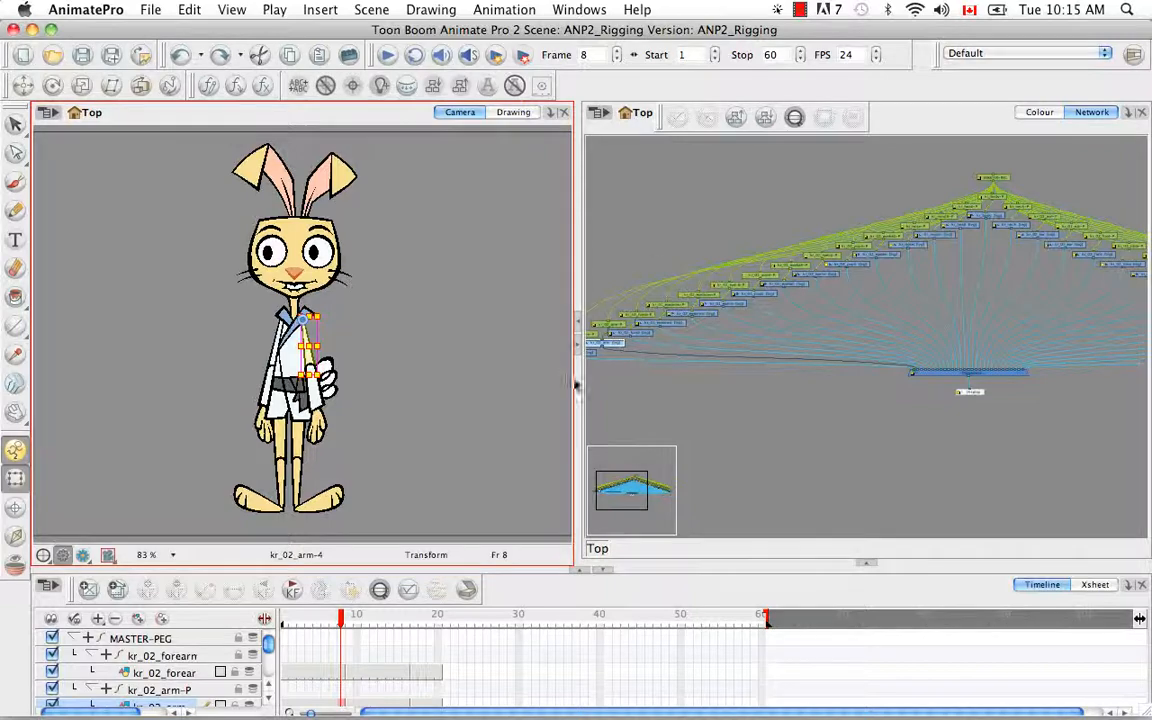
pyautogui.press('space')
pyautogui.moveTo(666, 406); pyautogui.dragTo(792, 411)
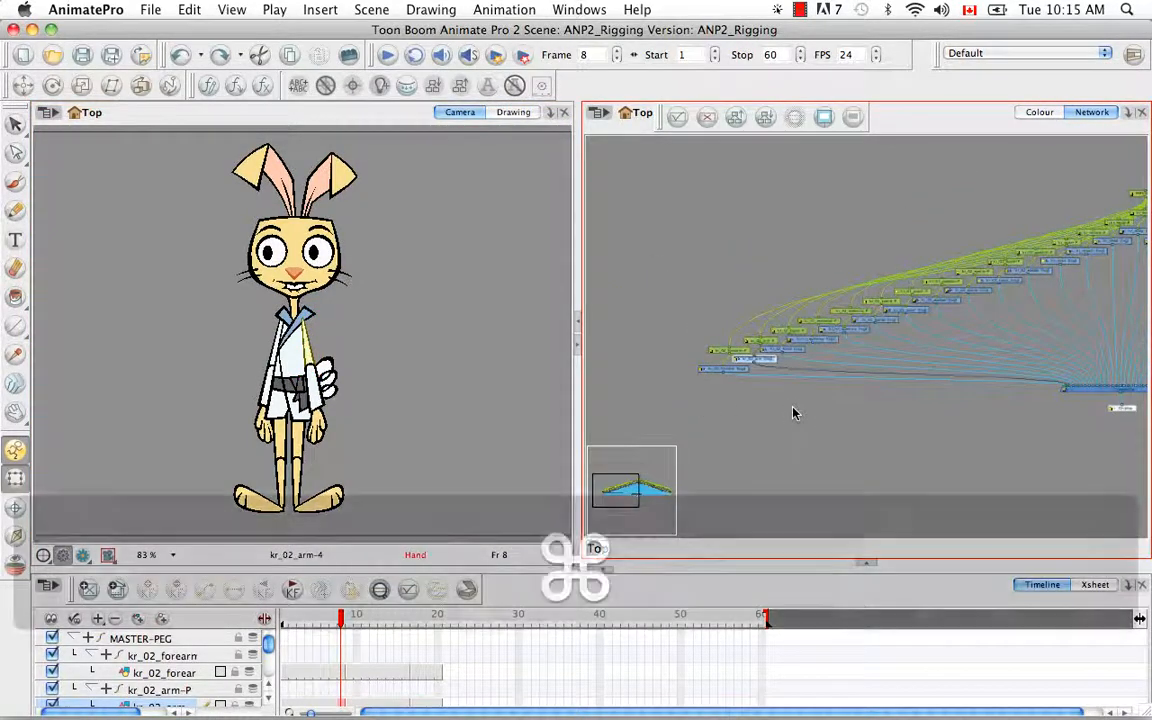
pyautogui.press('super+equal')
pyautogui.press('super+equal')
pyautogui.press('super+equal')
pyautogui.press('space')
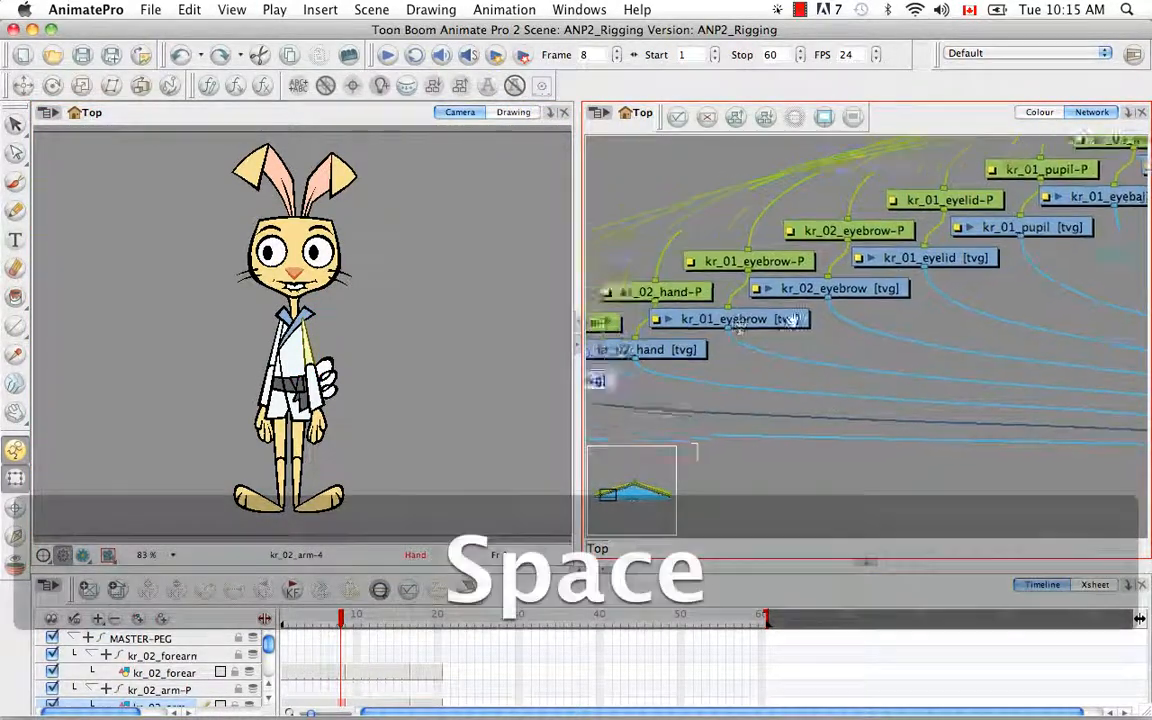
pyautogui.moveTo(792, 320); pyautogui.dragTo(790, 390)
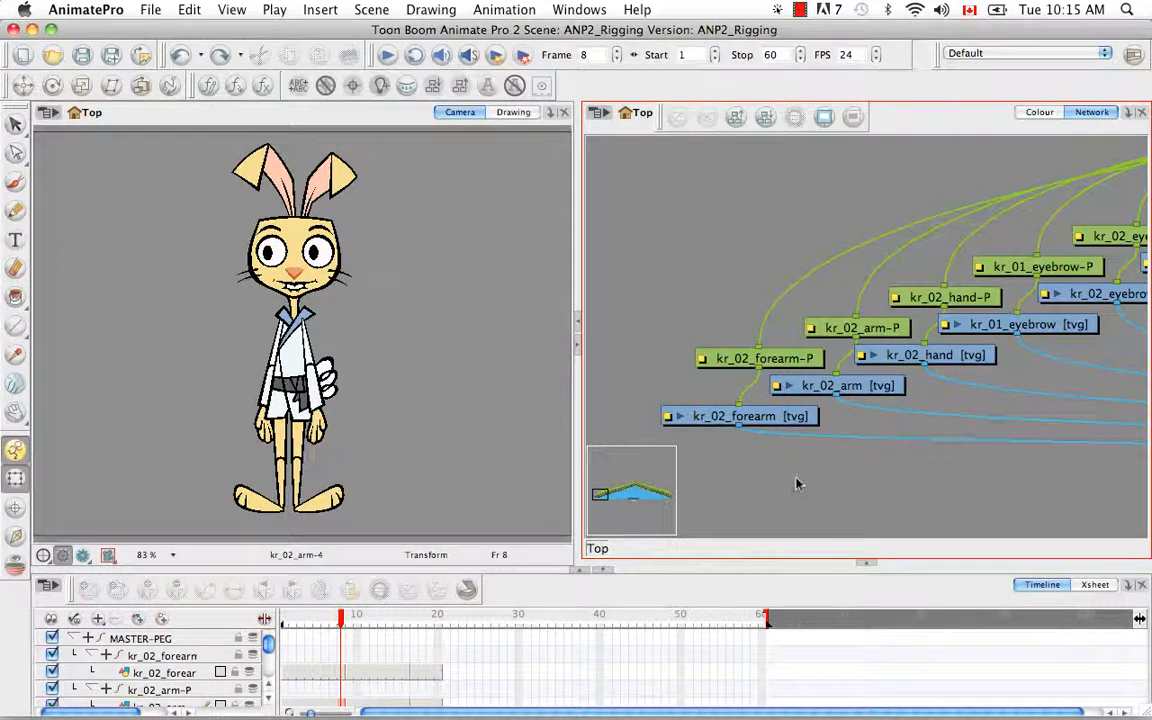
pyautogui.press('super+p')
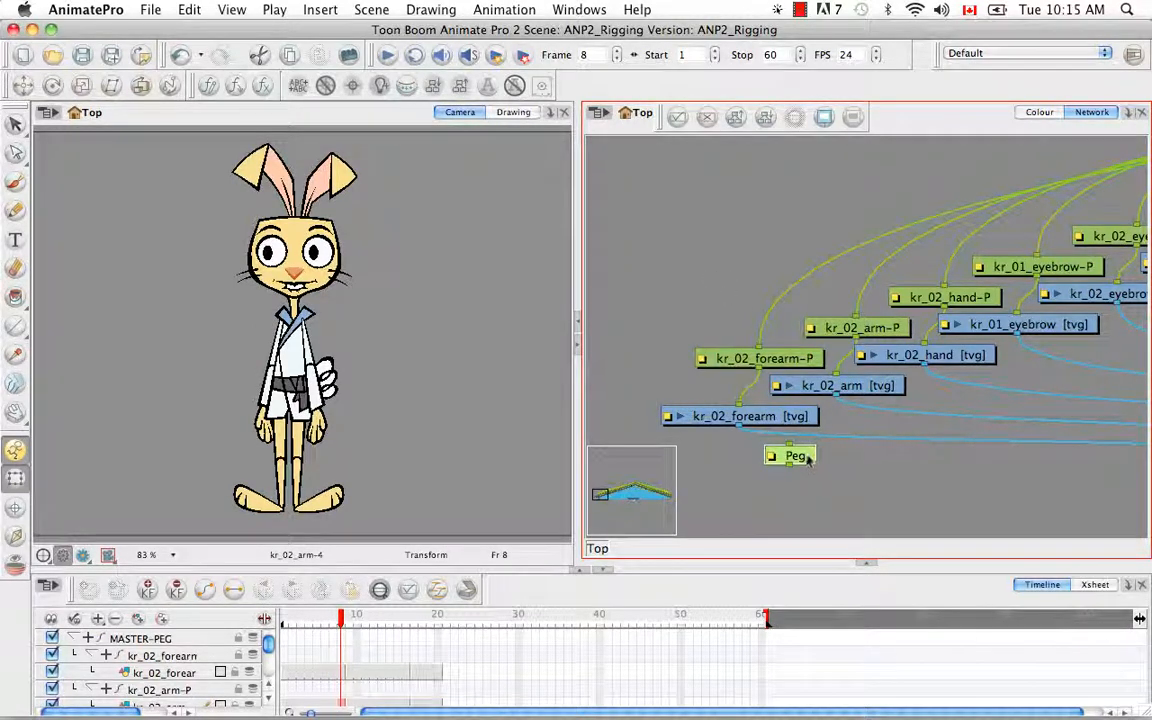
pyautogui.moveTo(808, 458); pyautogui.dragTo(718, 265)
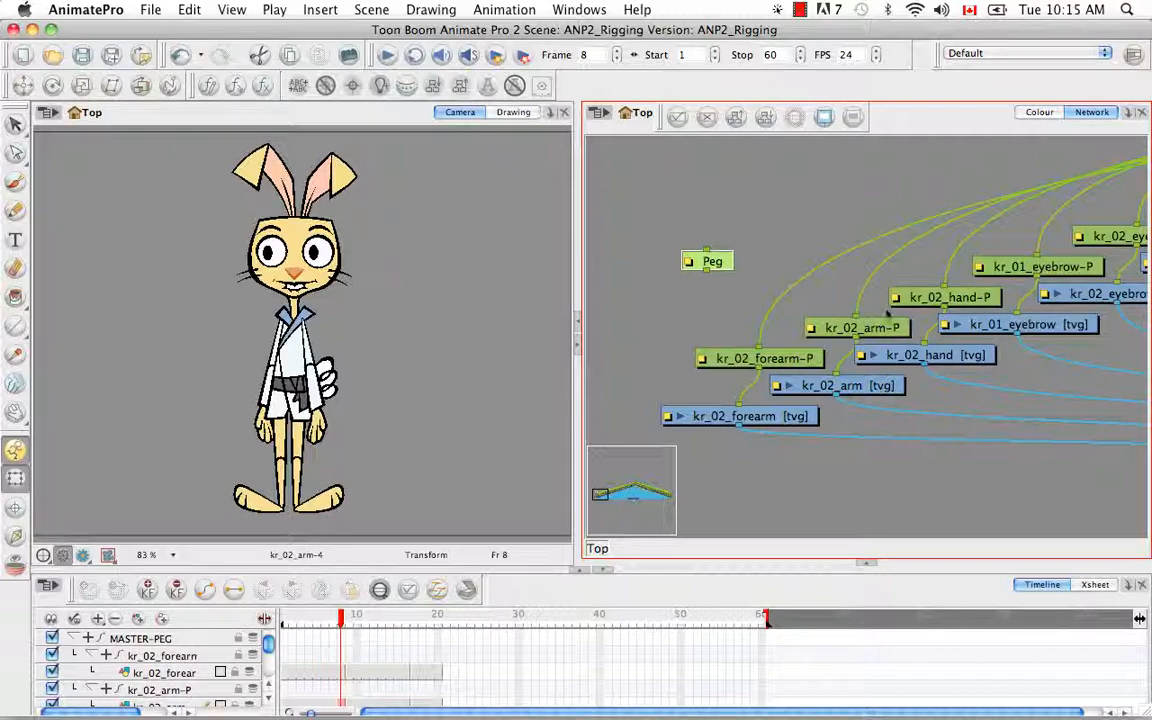
# Step: Connect the new peg between MASTER-PEG and kr_02_forearm-P, and position it just above the forearm peg
pyautogui.press('space')
pyautogui.moveTo(985, 252); pyautogui.dragTo(730, 368)
pyautogui.moveTo(1130, 225); pyautogui.dragTo(900, 305)
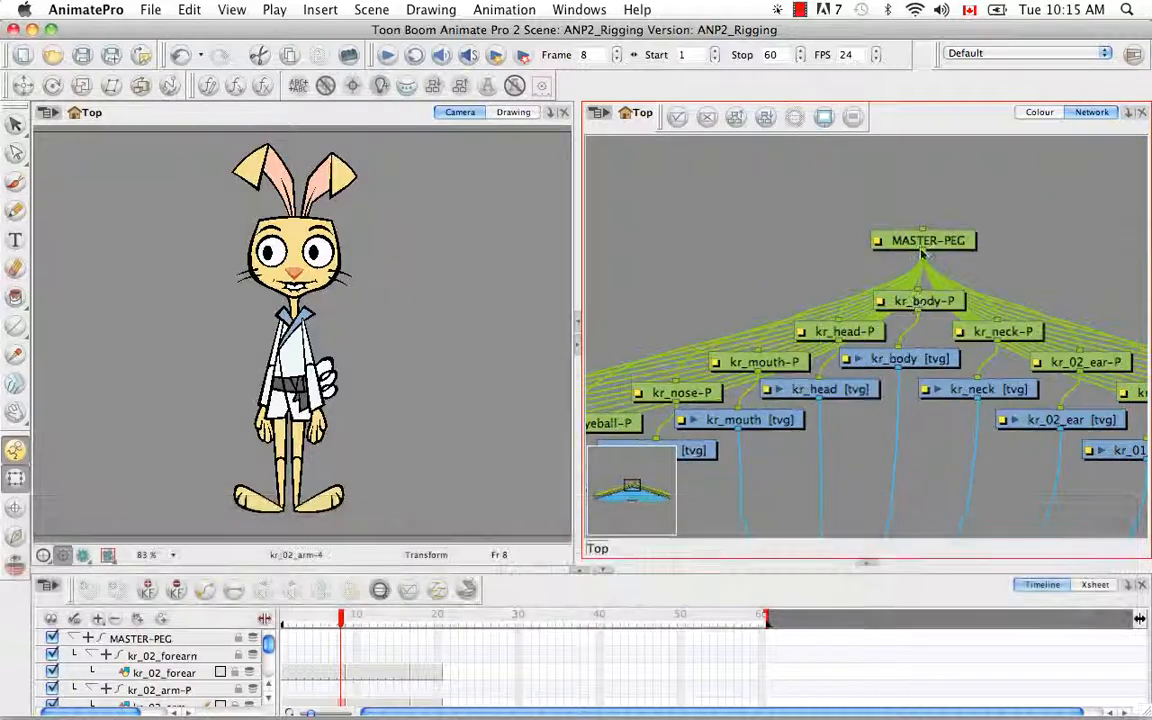
pyautogui.press('space')
pyautogui.moveTo(680, 396); pyautogui.dragTo(875, 301)
pyautogui.moveTo(771, 417); pyautogui.dragTo(1135, 262)
pyautogui.moveTo(600, 415); pyautogui.dragTo(920, 334)
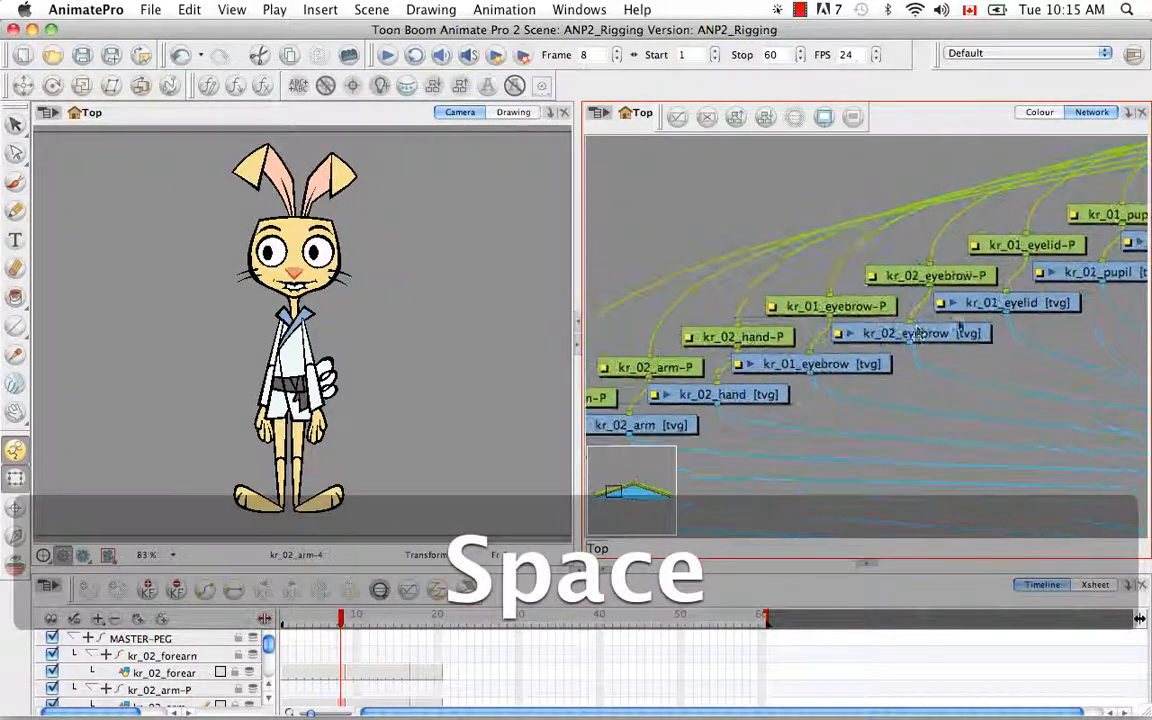
pyautogui.moveTo(683, 380); pyautogui.dragTo(883, 330)
pyautogui.moveTo(719, 257); pyautogui.dragTo(917, 296)
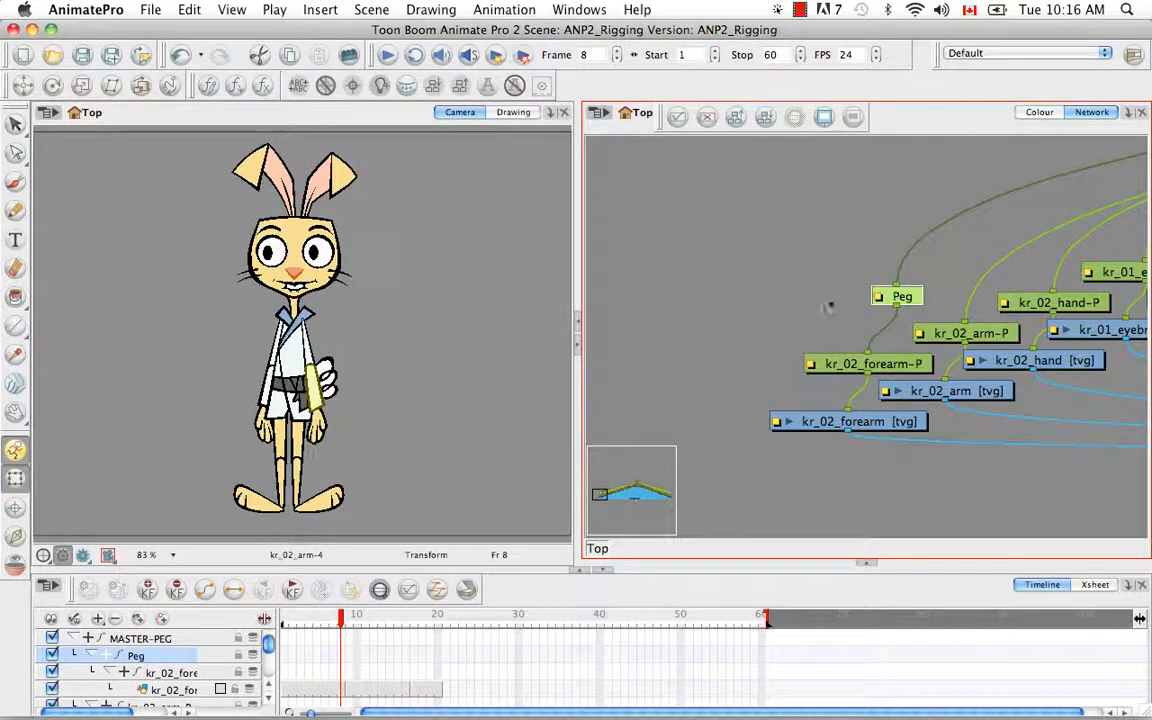
# Step: Place the new peg above kr_02_arm-P and kr_02_hand-P, and make it the parent of the arm, forearm and hand pegs
pyautogui.moveTo(900, 297); pyautogui.dragTo(1021, 264)
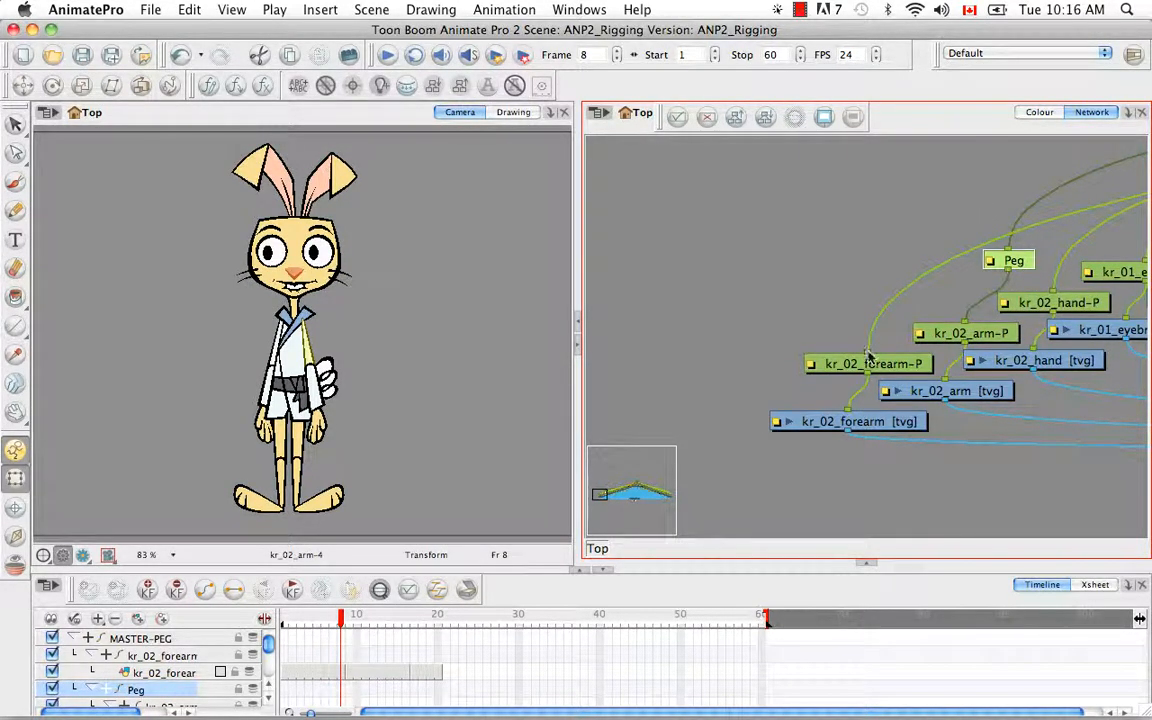
pyautogui.moveTo(868, 353); pyautogui.dragTo(951, 302)
pyautogui.moveTo(1053, 291)
pyautogui.mouseDown()
pyautogui.moveTo(1052, 276)
pyautogui.moveTo(1053, 291)
pyautogui.moveTo(874, 327)
pyautogui.moveTo(868, 352)
pyautogui.mouseUp()
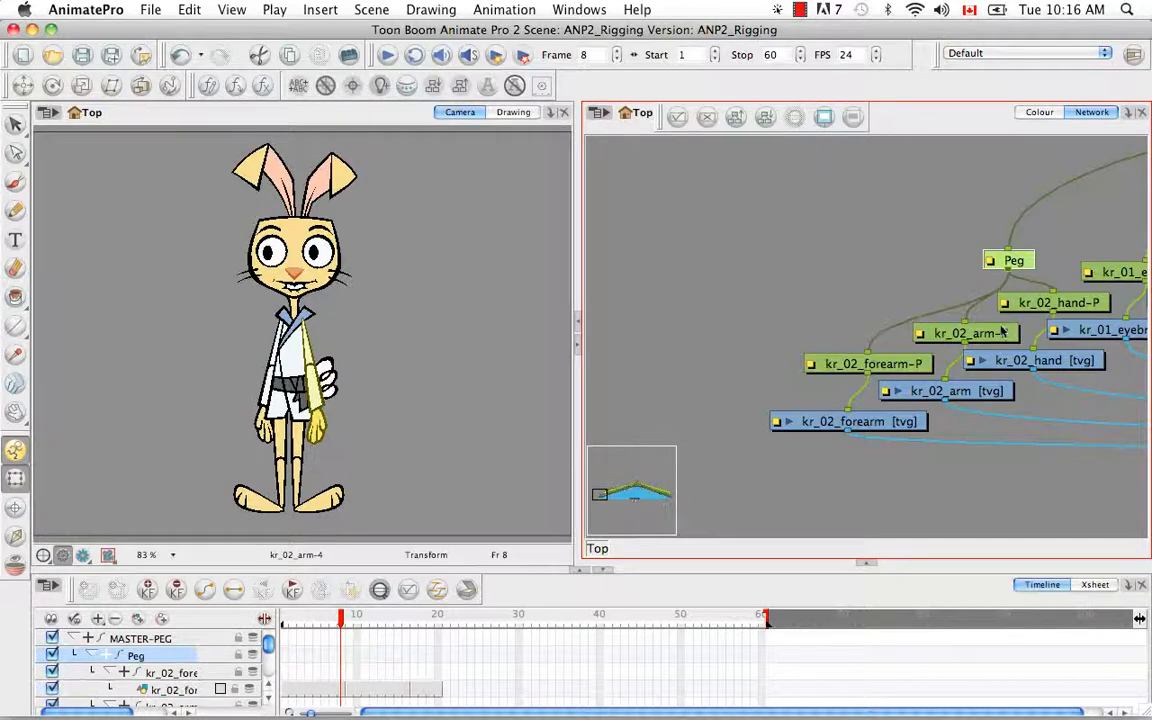
# Step: Move the new peg and all the arm, forearm and hand modules together, away from the eyebrow modules, and deselect them
pyautogui.moveTo(784, 486); pyautogui.dragTo(1038, 250)
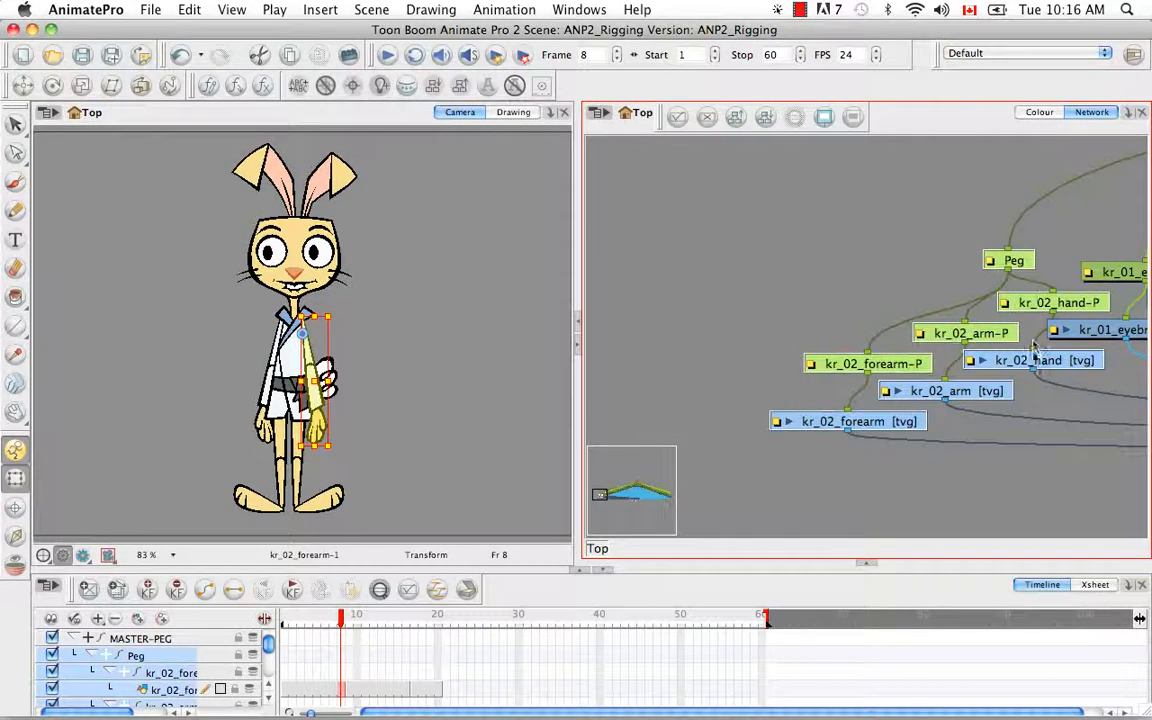
pyautogui.moveTo(1103, 381); pyautogui.dragTo(928, 381)
pyautogui.press('space')
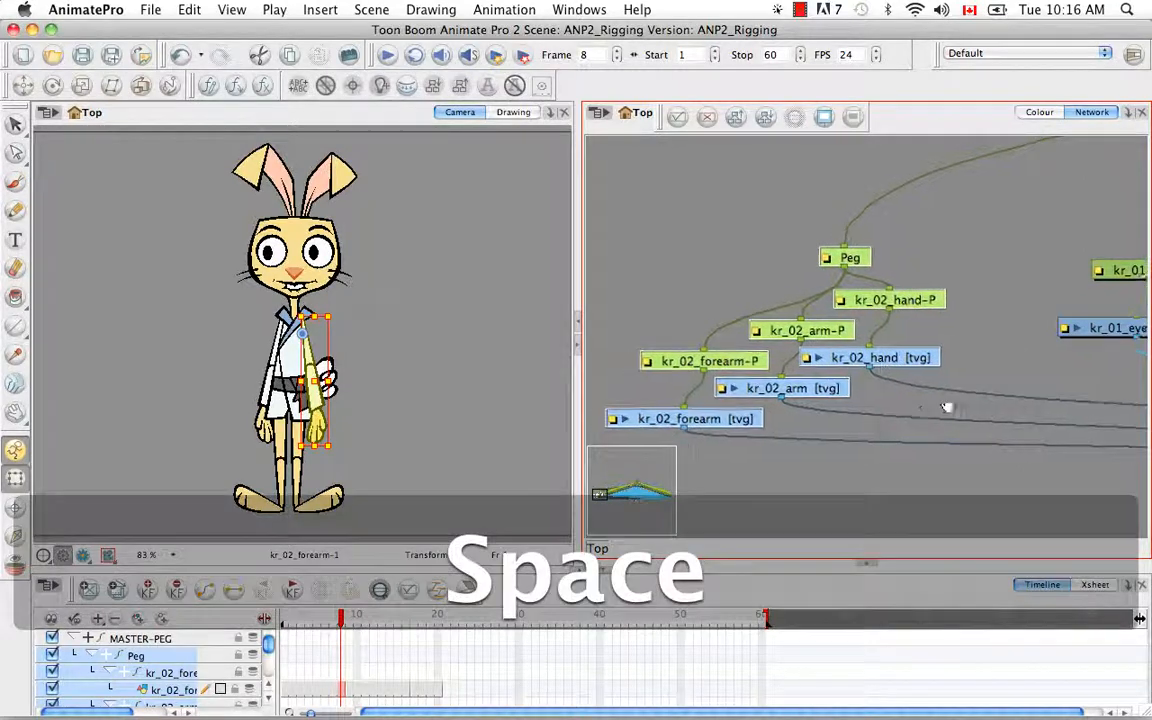
pyautogui.moveTo(715, 424); pyautogui.dragTo(884, 395)
pyautogui.moveTo(975, 407); pyautogui.dragTo(815, 404)
pyautogui.press('space')
pyautogui.moveTo(897, 449); pyautogui.dragTo(1016, 462)
pyautogui.click(983, 424)
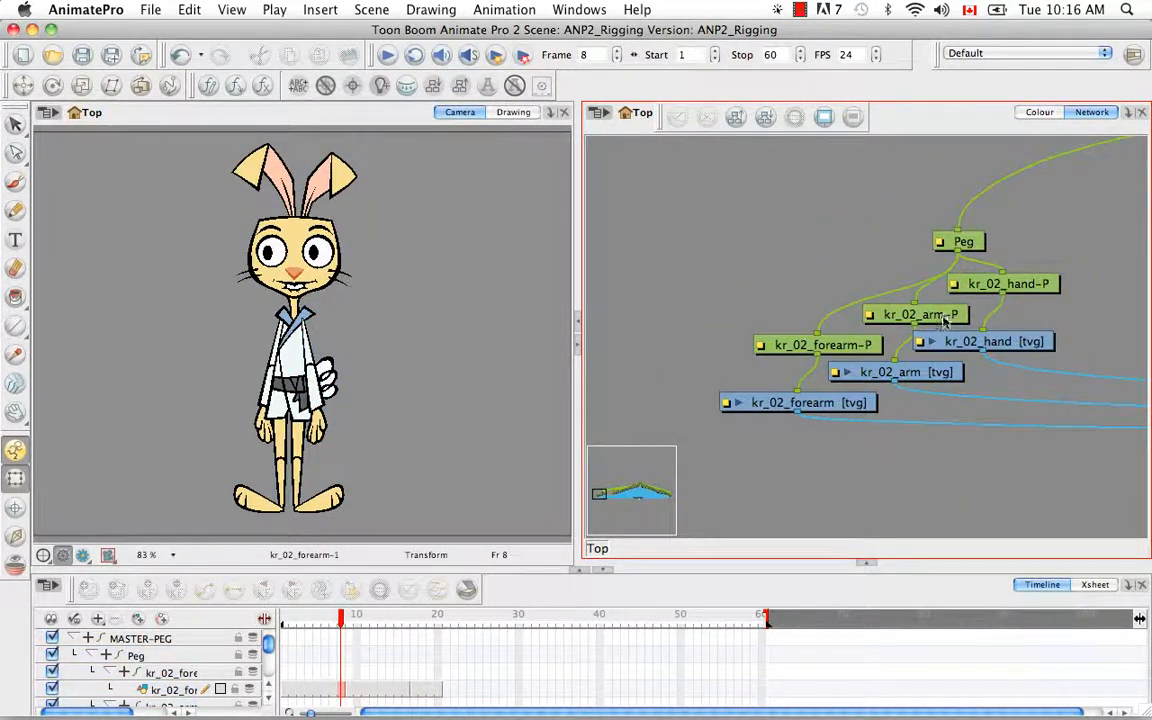
# Step: Spread the kr_02 arm, forearm and hand pegs and drawings into three separate branches below the parent peg
pyautogui.moveTo(943, 318); pyautogui.dragTo(754, 304)
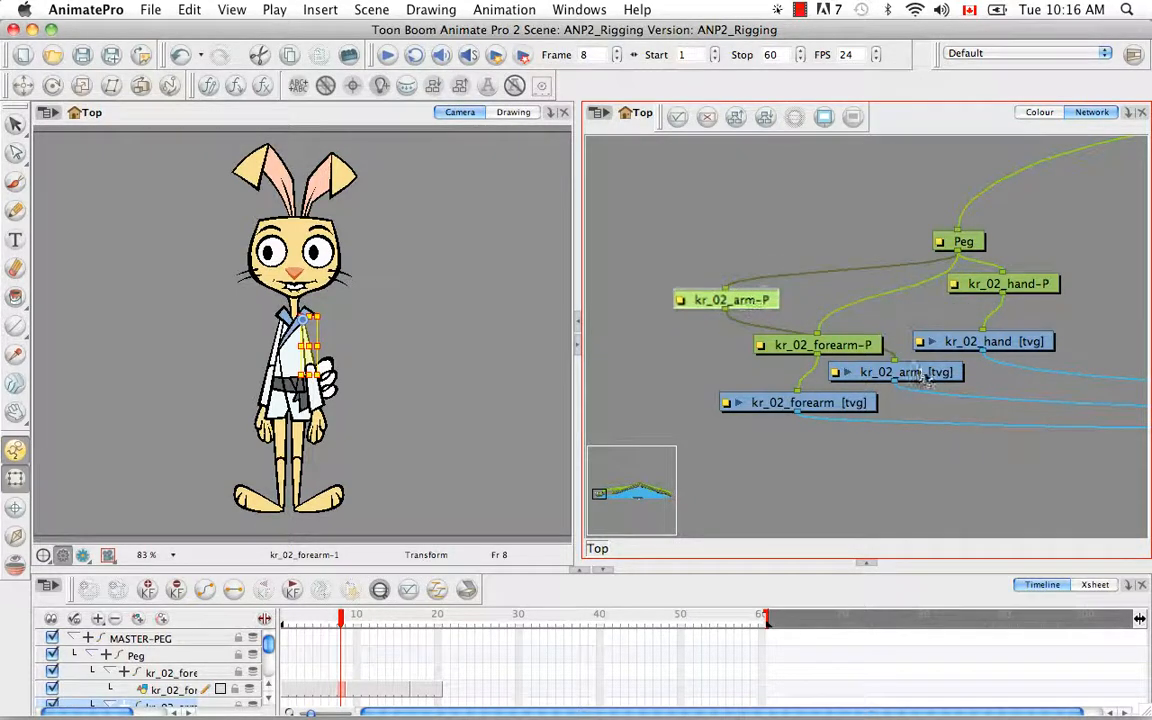
pyautogui.moveTo(896, 372); pyautogui.dragTo(698, 453)
pyautogui.moveTo(1031, 337); pyautogui.dragTo(1031, 409)
pyautogui.moveTo(952, 284); pyautogui.dragTo(934, 349)
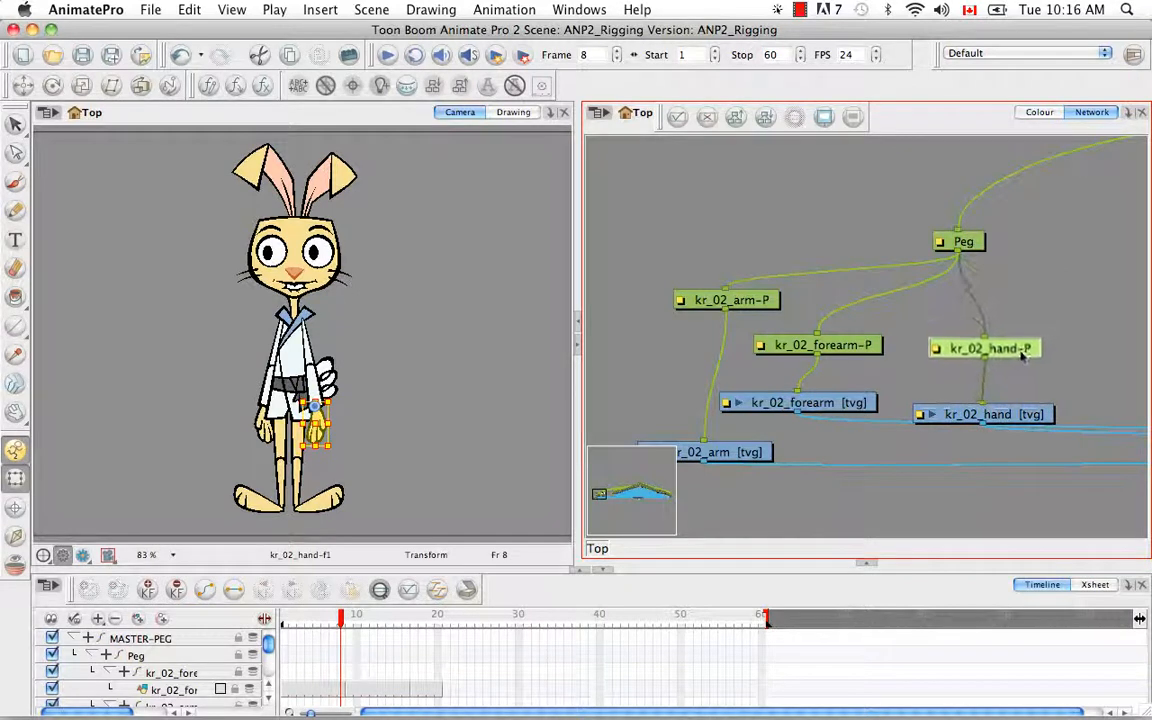
pyautogui.moveTo(836, 405); pyautogui.dragTo(853, 433)
pyautogui.moveTo(865, 347); pyautogui.dragTo(878, 379)
pyautogui.moveTo(1023, 349); pyautogui.dragTo(1023, 369)
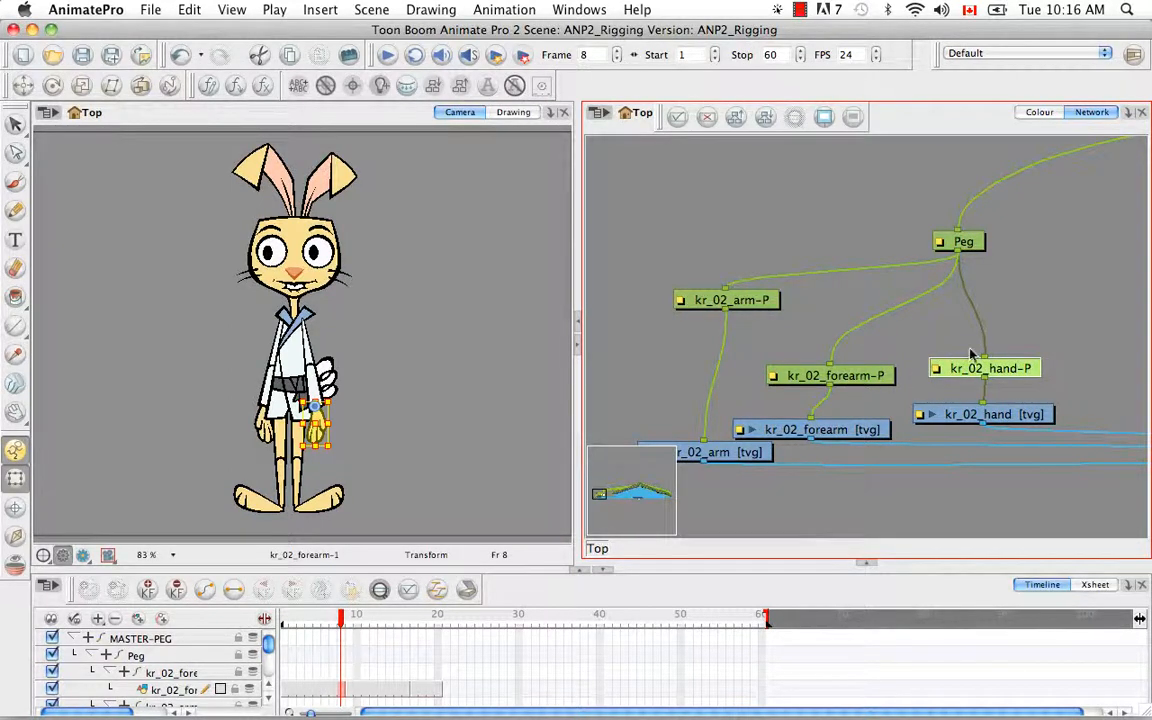
# Step: Add a second peg and insert it on the connection between the parent peg and kr_02_forearm-P
pyautogui.click(1019, 327)
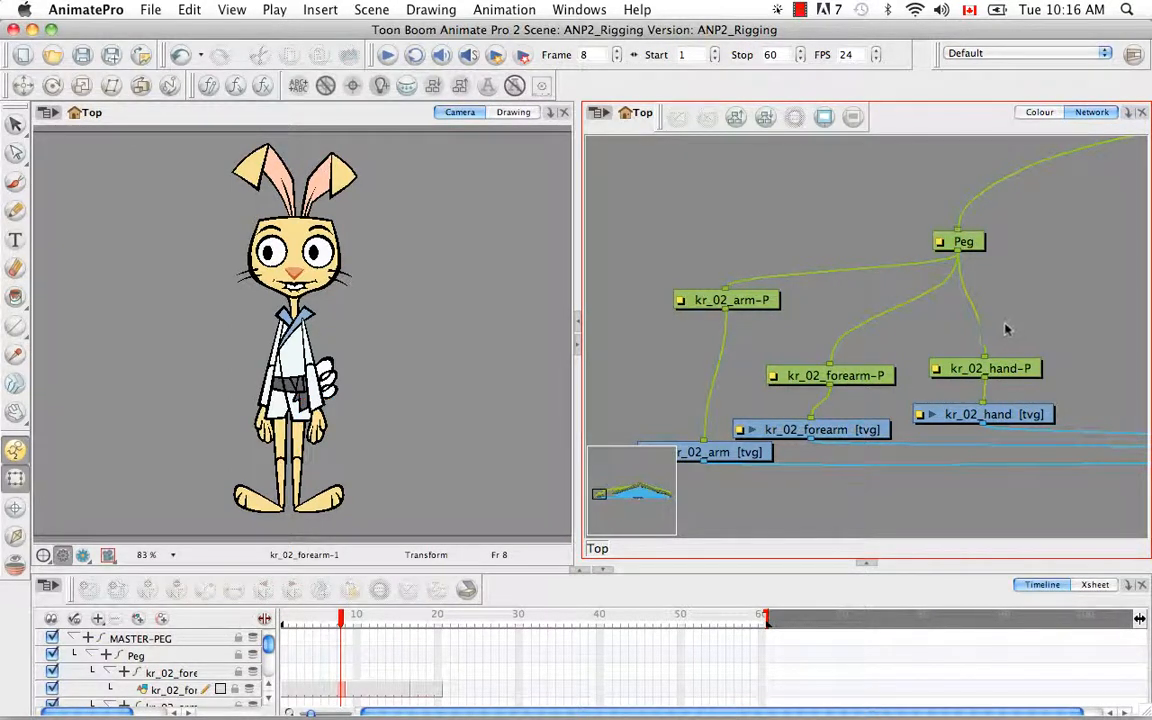
pyautogui.press('super')
pyautogui.press('super+p')
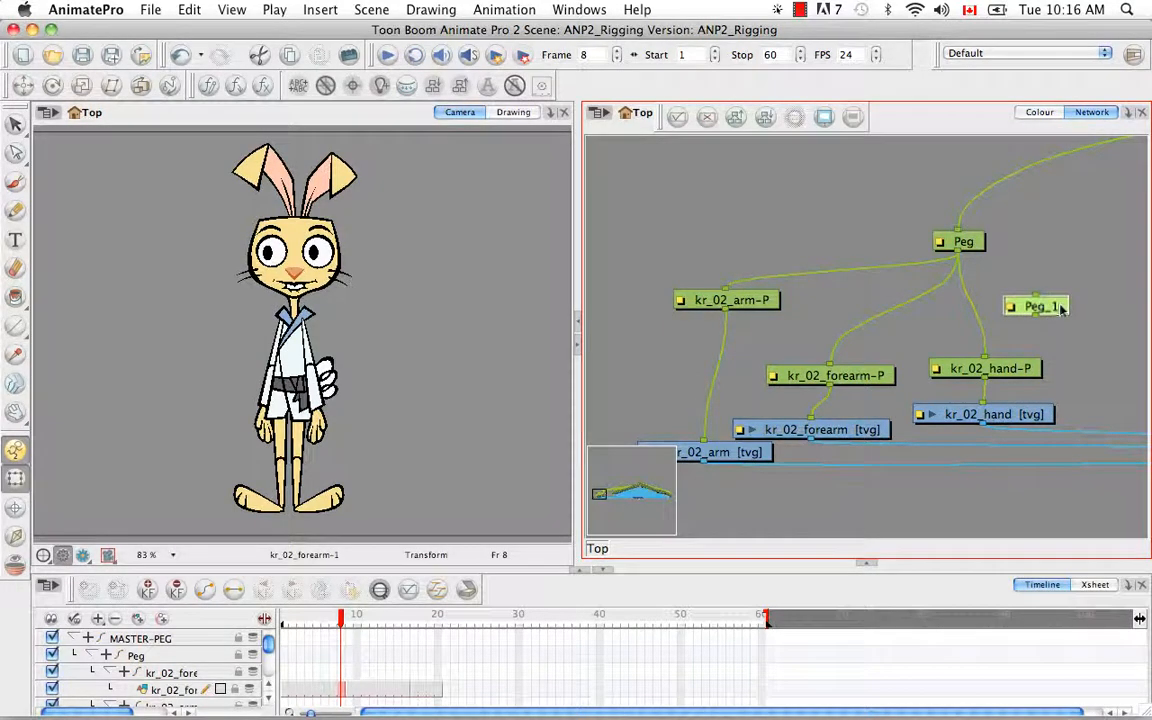
pyautogui.press('alt')
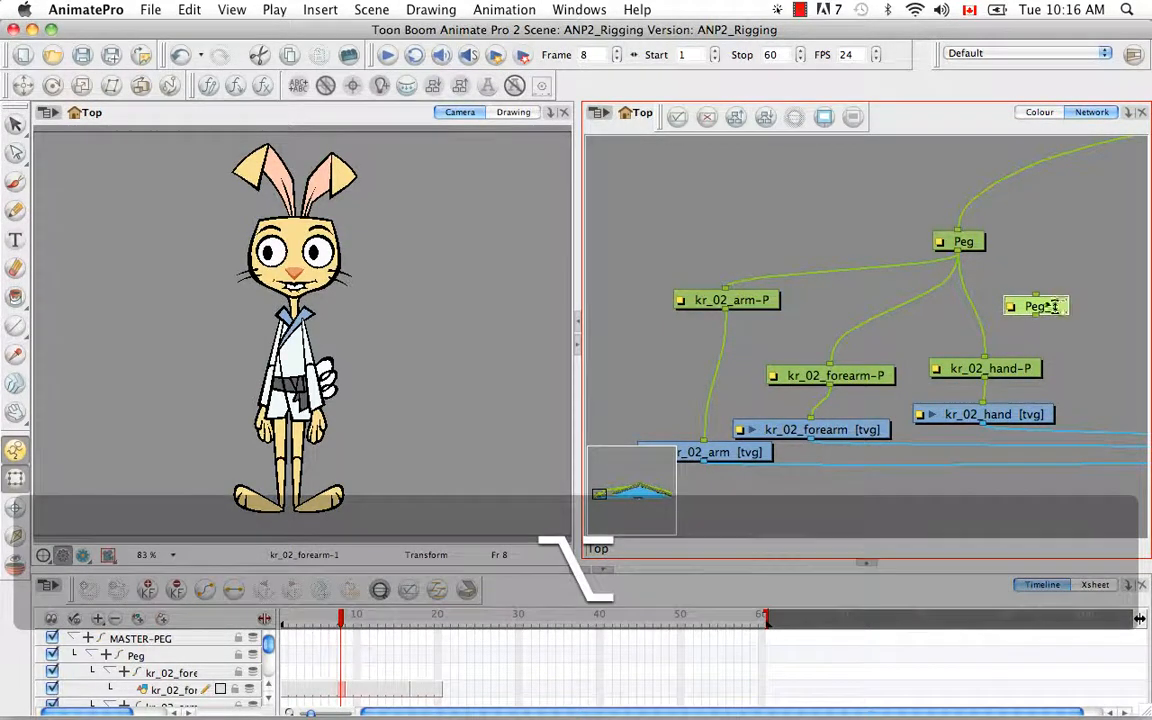
pyautogui.keyDown('alt'); pyautogui.click(910, 312); pyautogui.keyUp('alt')
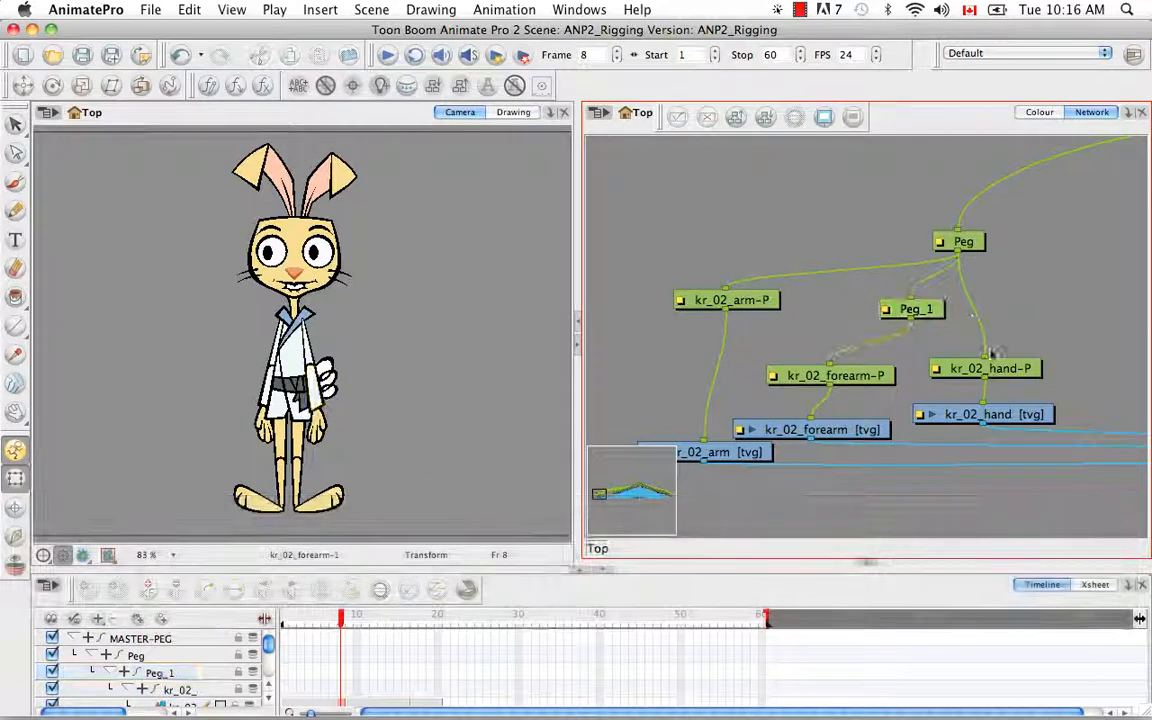
# Step: Reconnect kr_02_hand-P under the second peg instead of the parent peg, and arrange the second peg and hand modules
pyautogui.click(985, 339)
pyautogui.press('Delete')
pyautogui.moveTo(912, 320); pyautogui.dragTo(1037, 304)
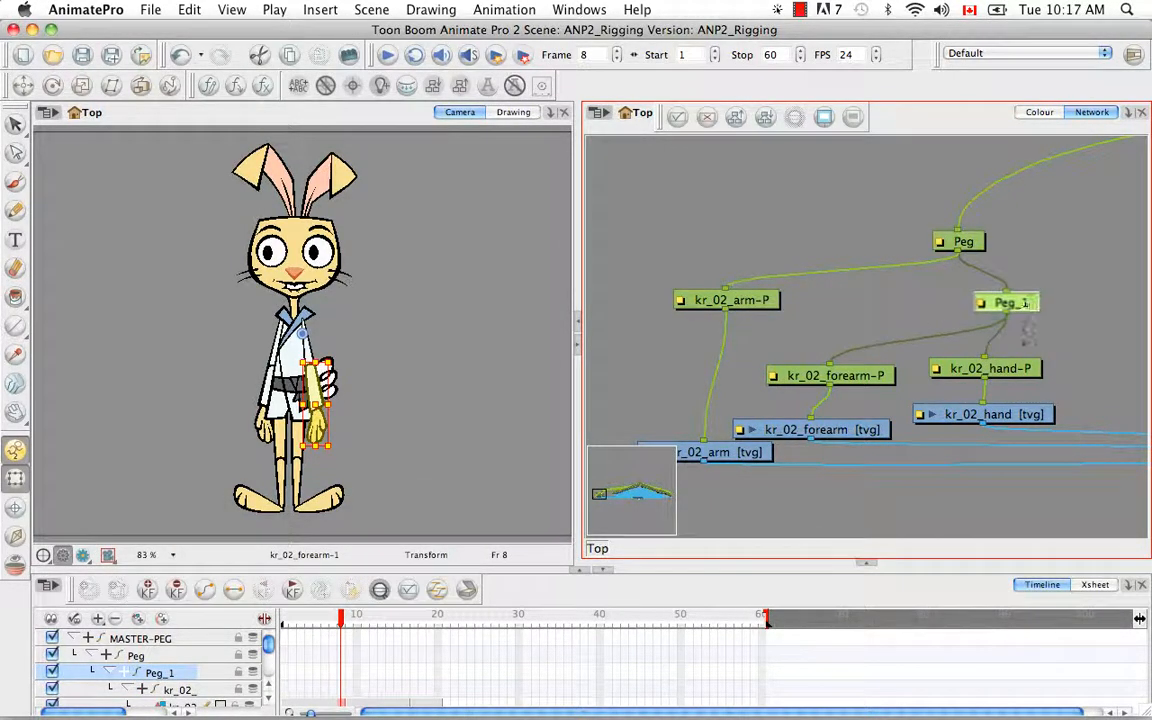
pyautogui.click(1028, 371)
pyautogui.moveTo(1028, 371); pyautogui.dragTo(1092, 364)
pyautogui.moveTo(950, 414); pyautogui.dragTo(1031, 423)
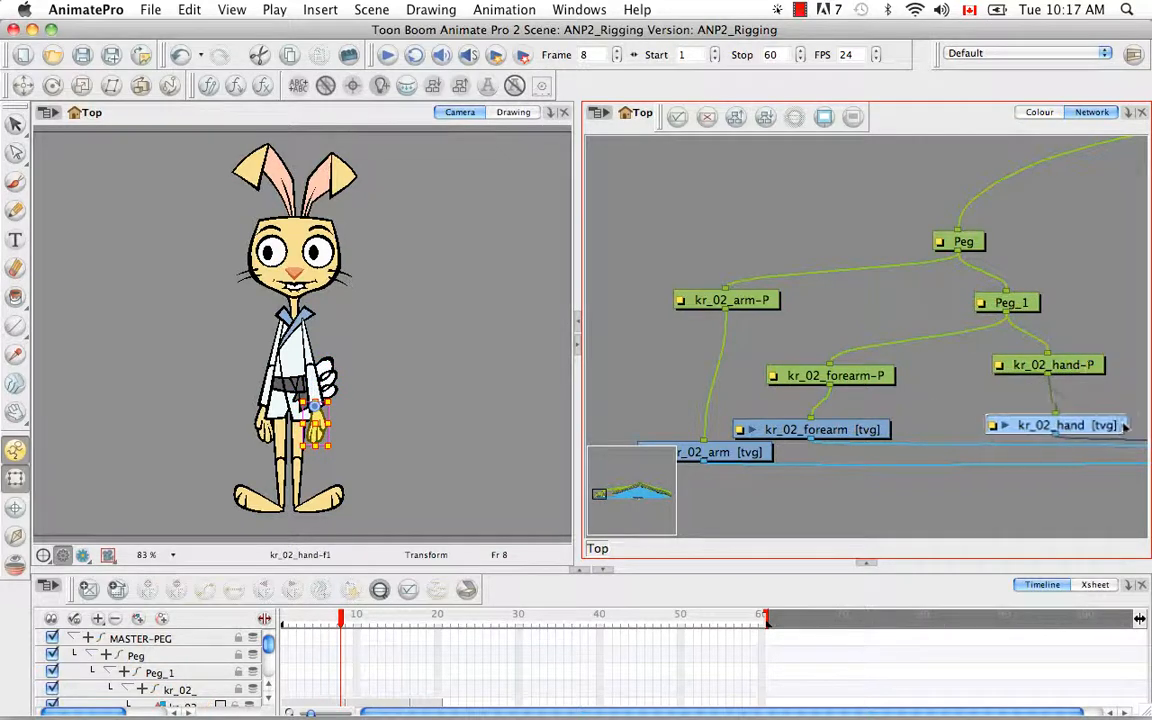
pyautogui.click(972, 408)
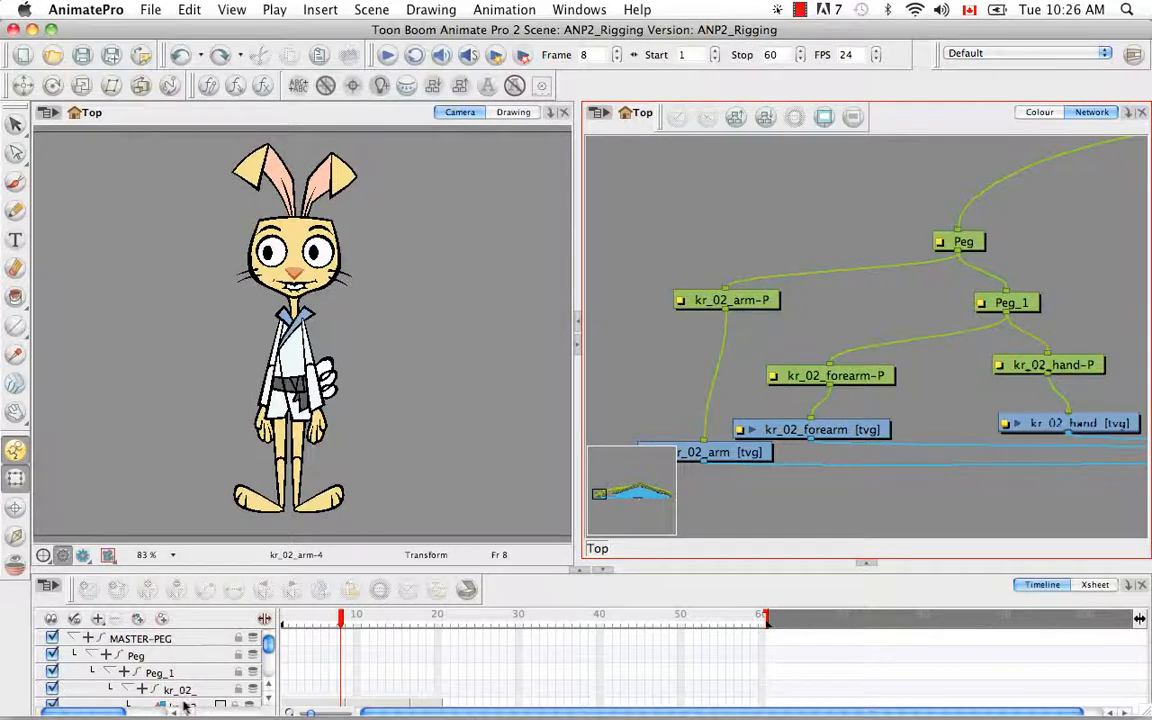
# Step: Collapse and expand Peg and Peg_1 in the timeline to examine the layer hierarchy
pyautogui.click(88, 655)
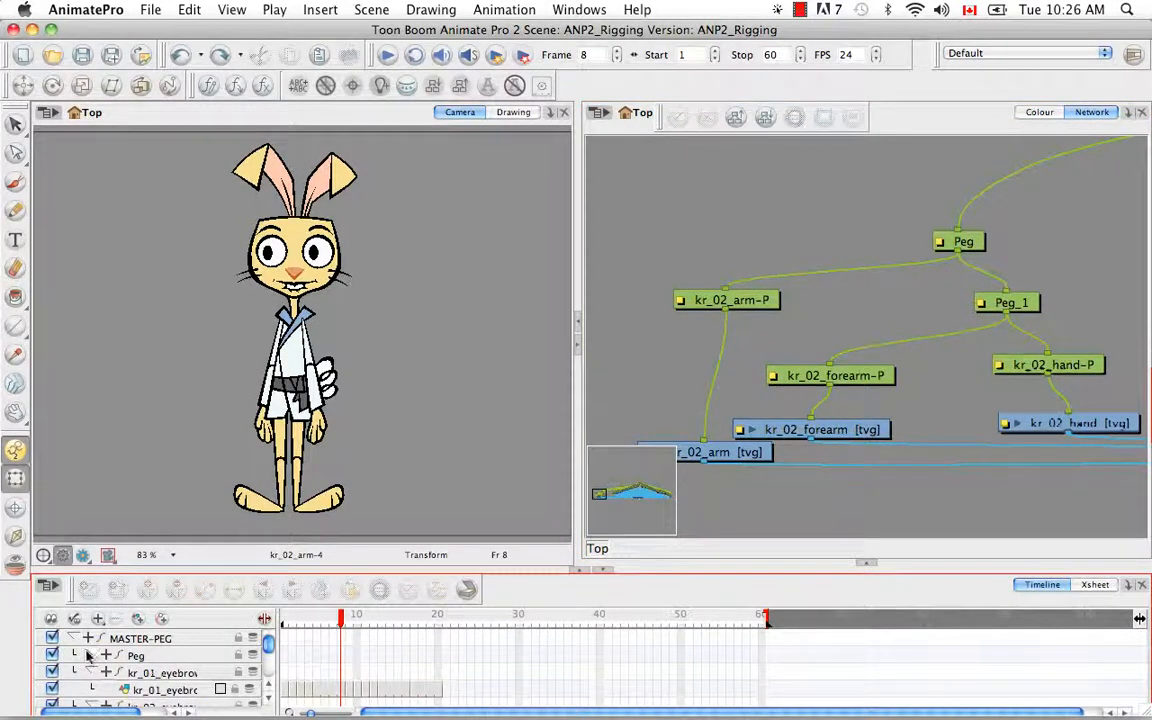
pyautogui.click(88, 655)
pyautogui.click(110, 672)
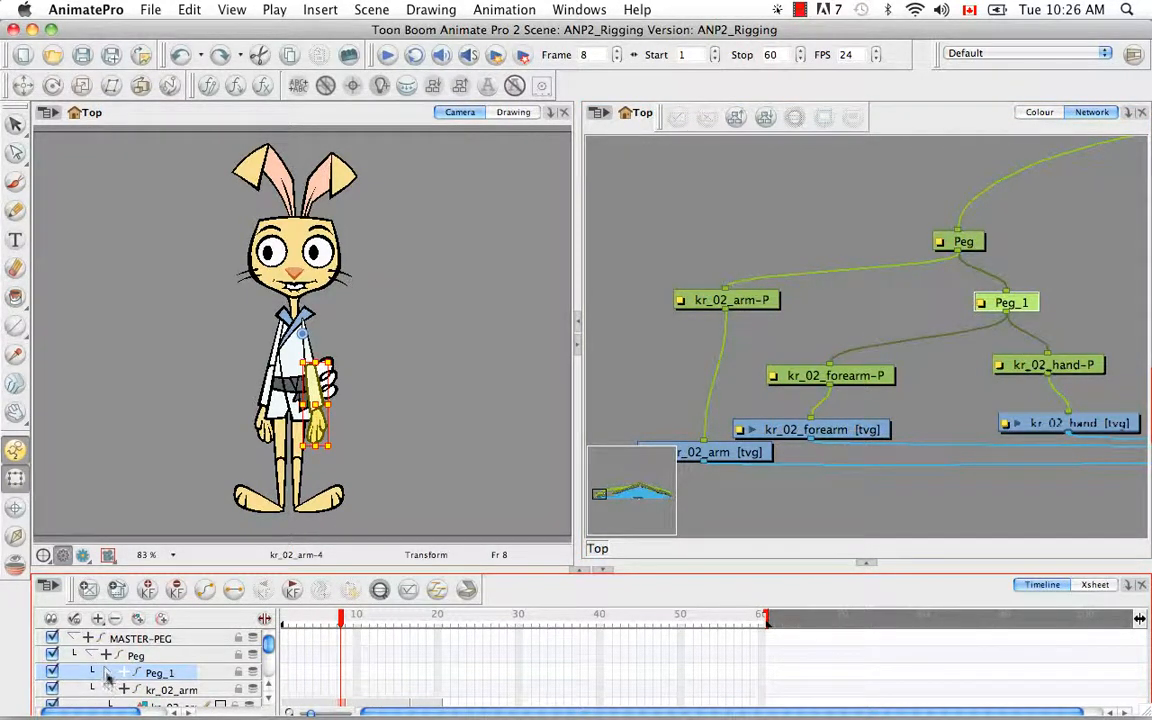
pyautogui.click(109, 676)
pyautogui.click(370, 418)
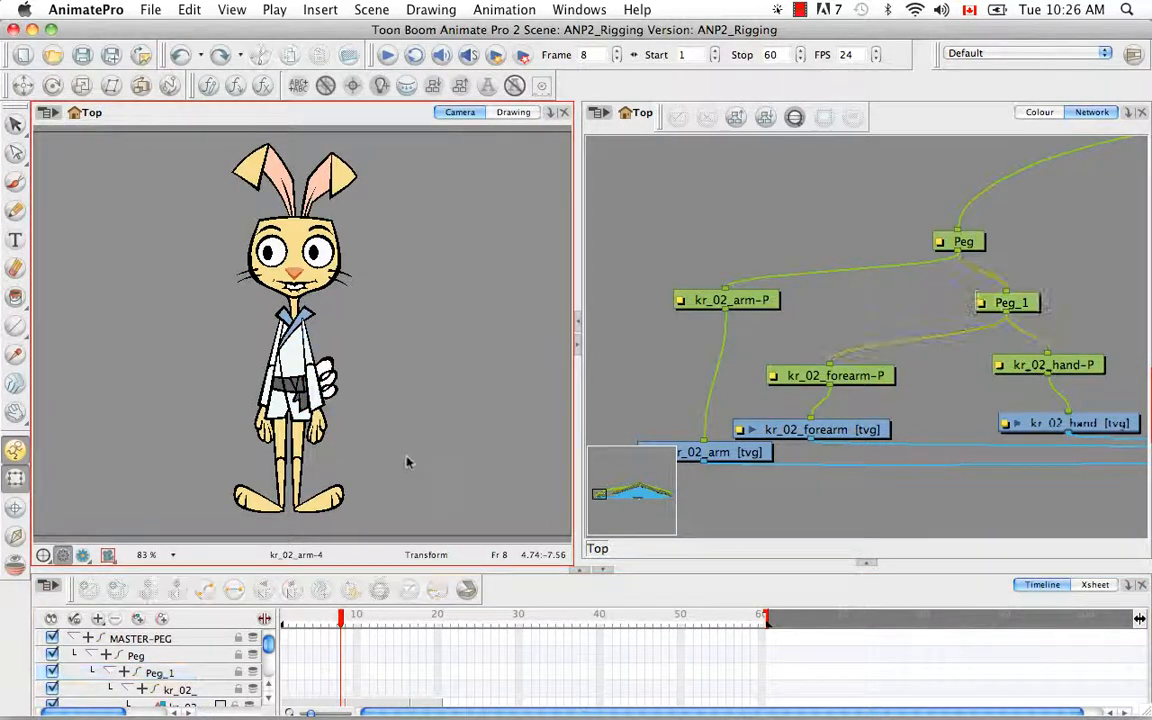
# Step: Select the upper arm in the camera view, go up to its parent Peg, and rotate the whole arm outward at frame 8
pyautogui.click(310, 350)
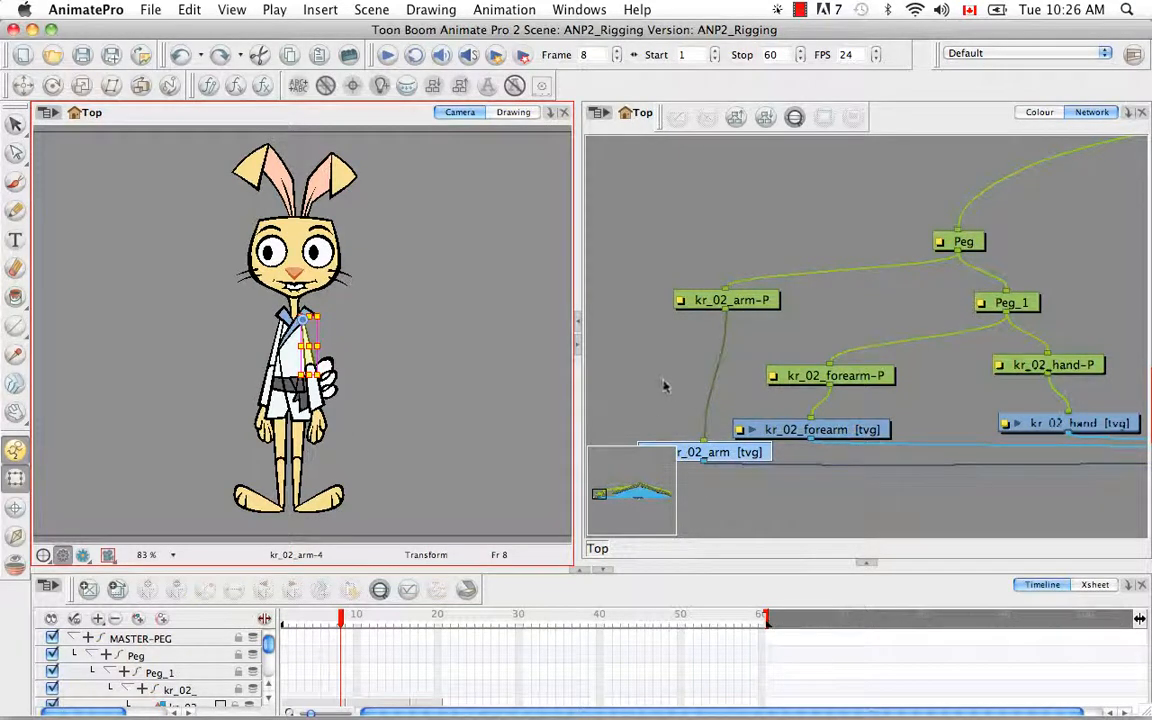
pyautogui.press('b')
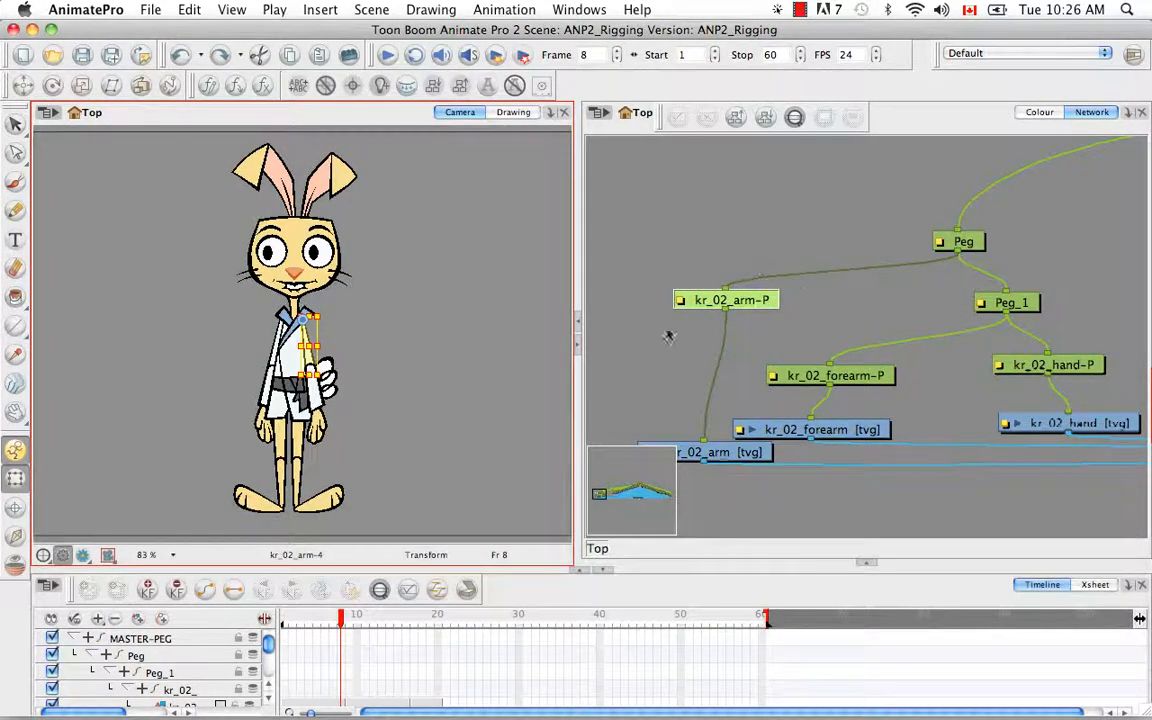
pyautogui.press('b')
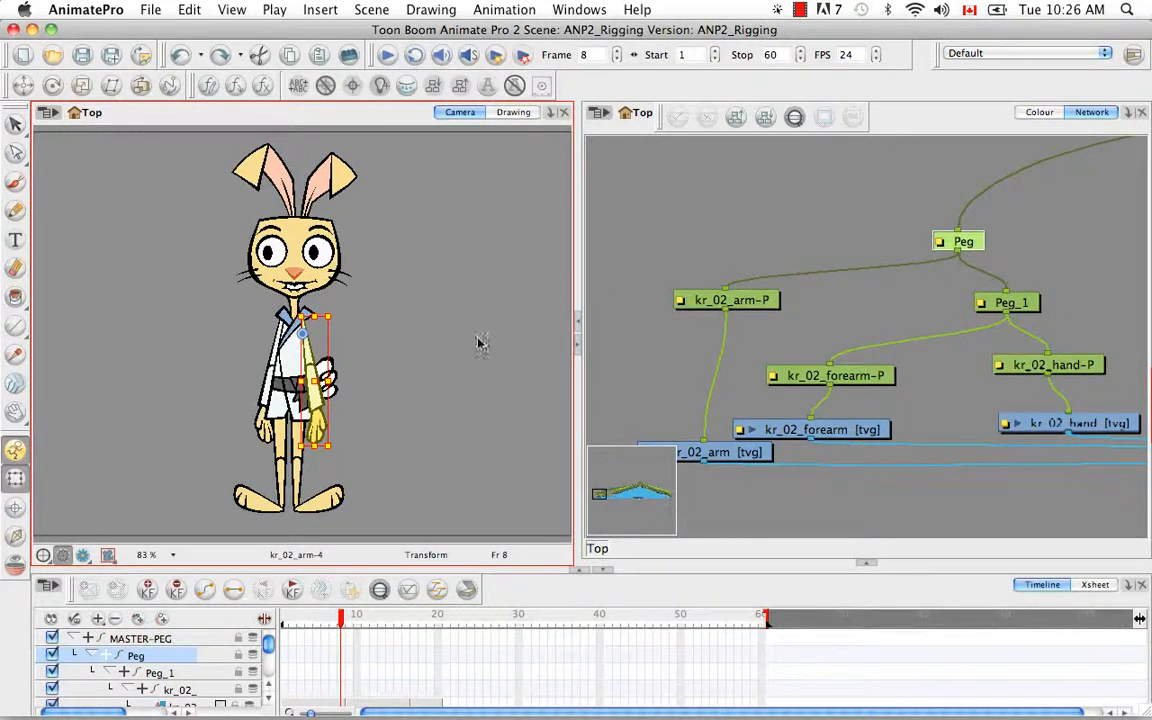
pyautogui.moveTo(345, 444); pyautogui.dragTo(424, 372)
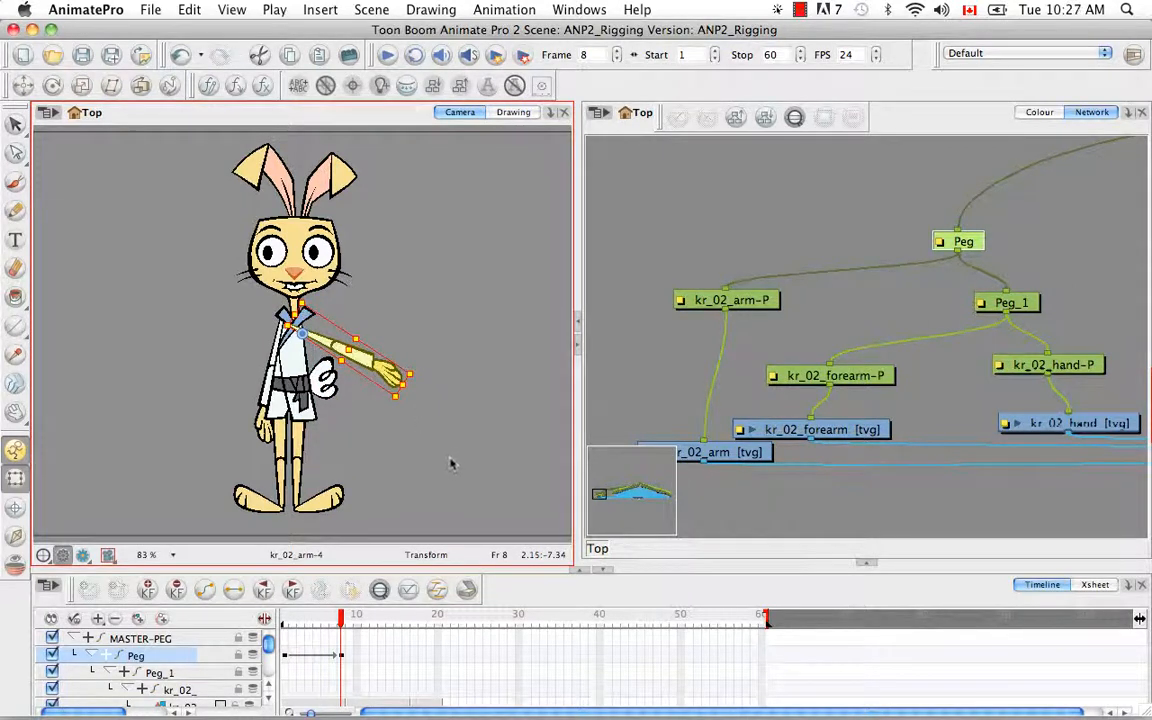
# Step: Select the forearm's parent Peg_1, try rotating the forearm and hand upward, and undo both arm rotations
pyautogui.click(450, 463)
pyautogui.click(357, 358)
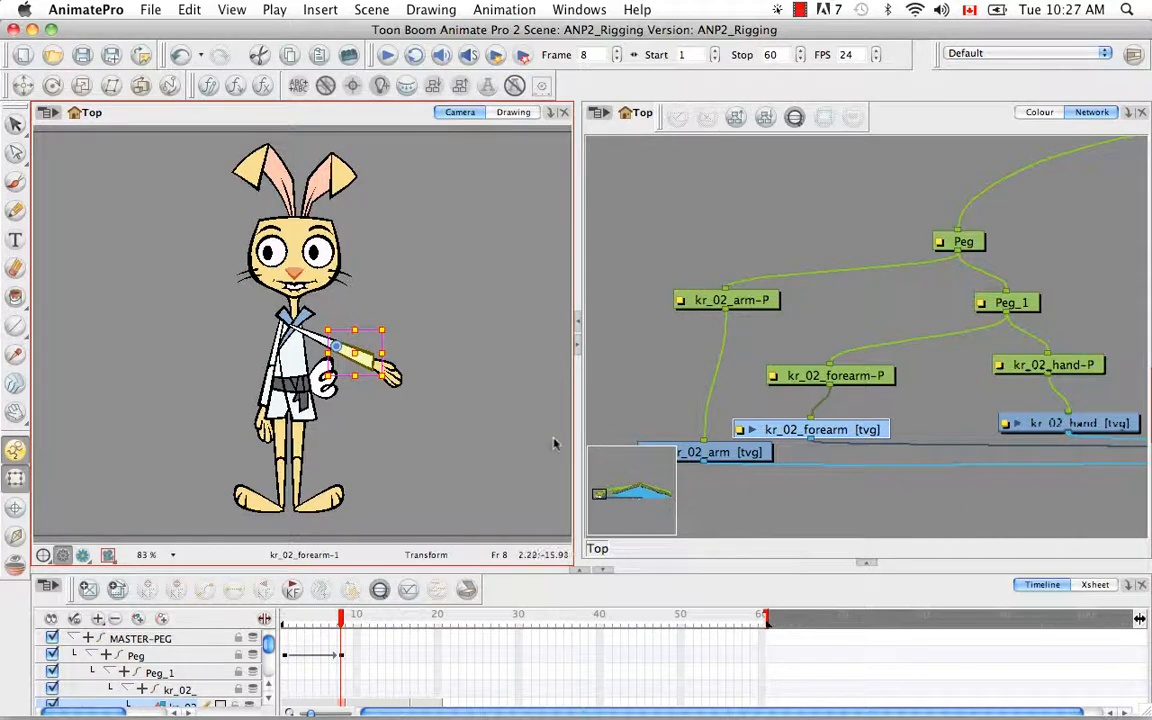
pyautogui.press('b')
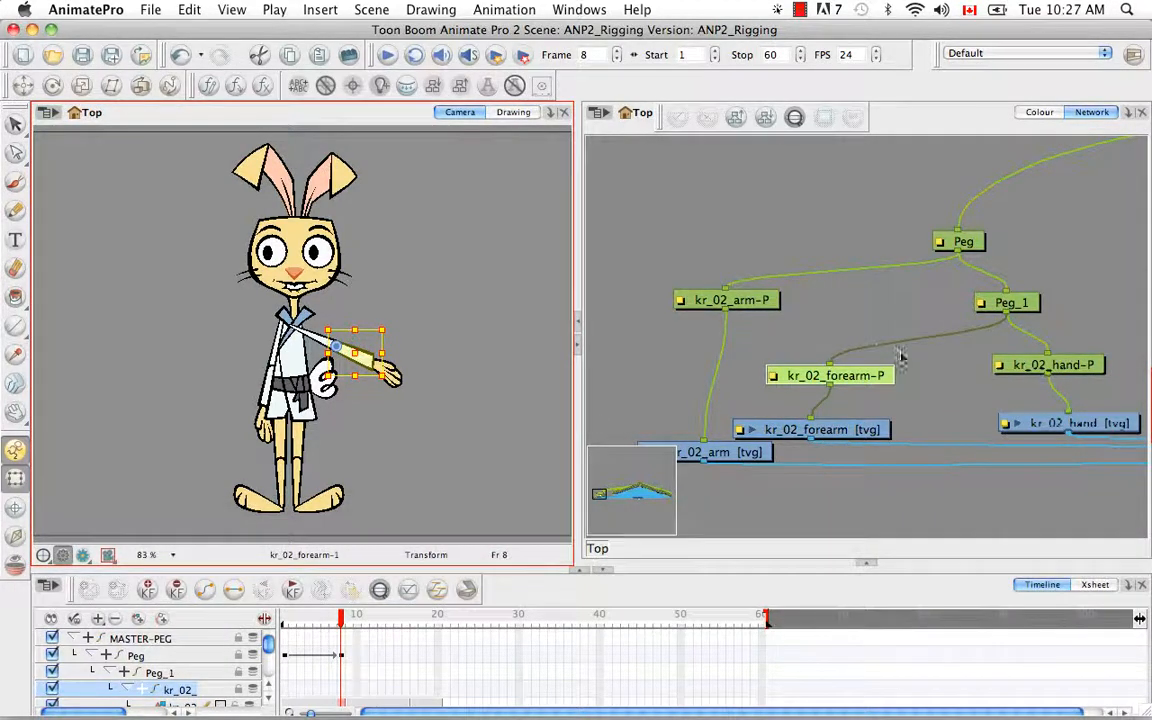
pyautogui.press('b')
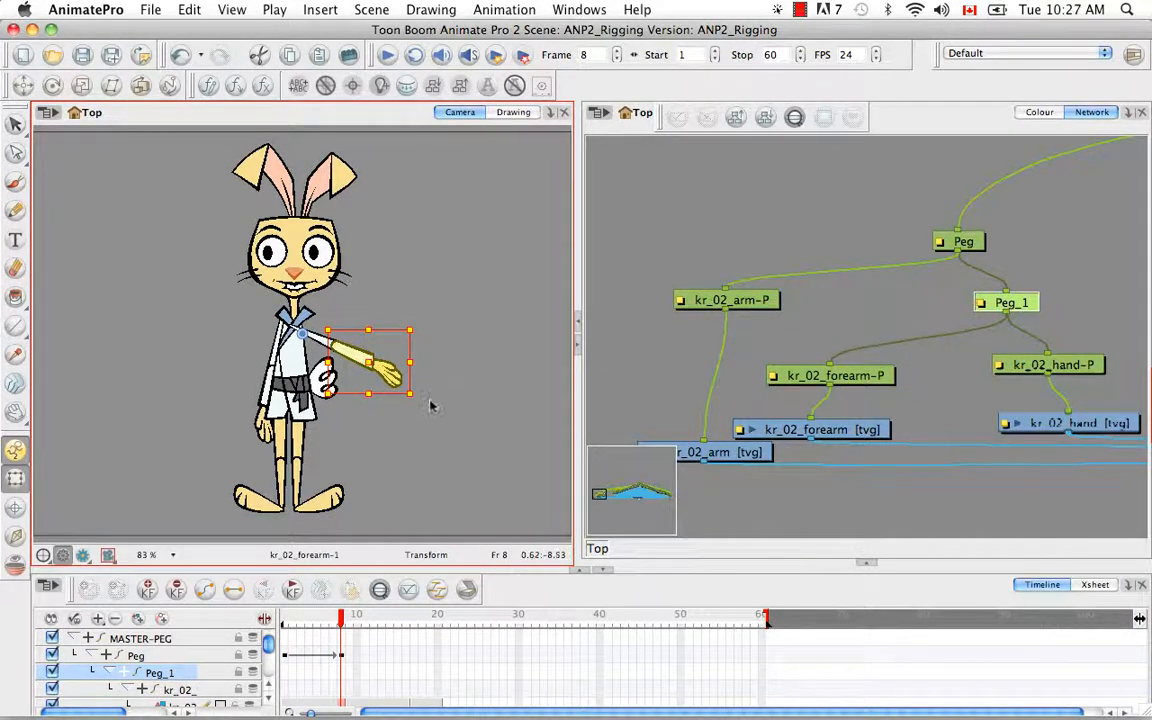
pyautogui.moveTo(420, 400); pyautogui.dragTo(372, 278)
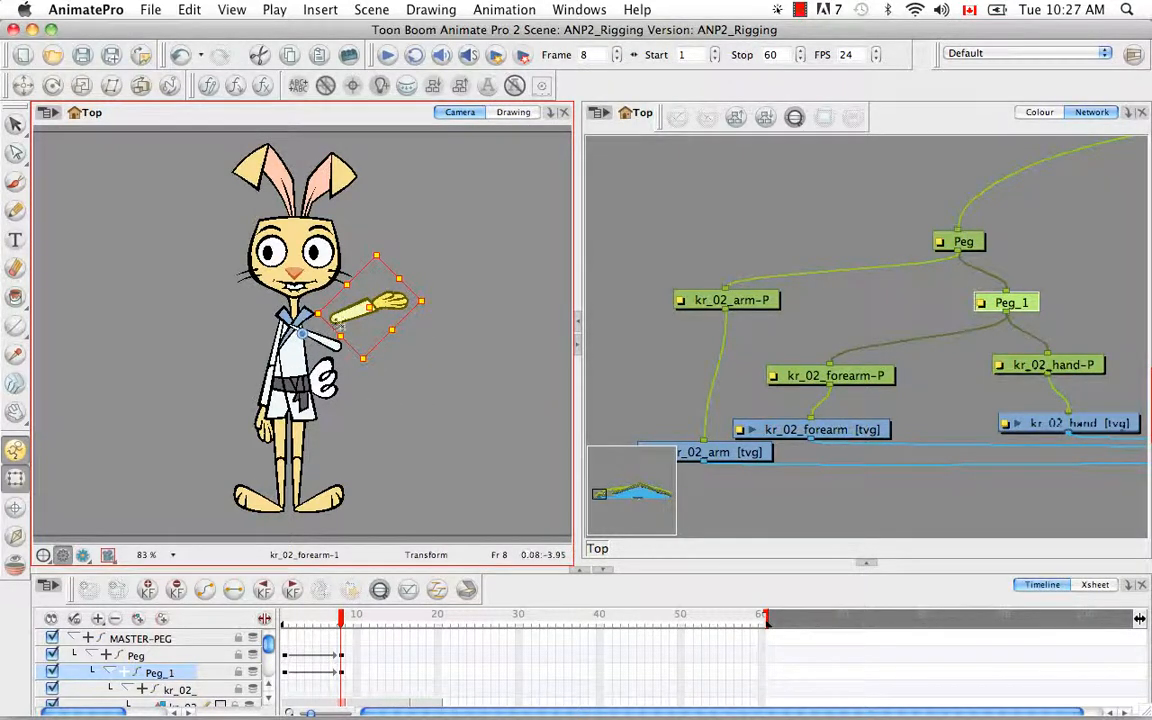
pyautogui.click(395, 437)
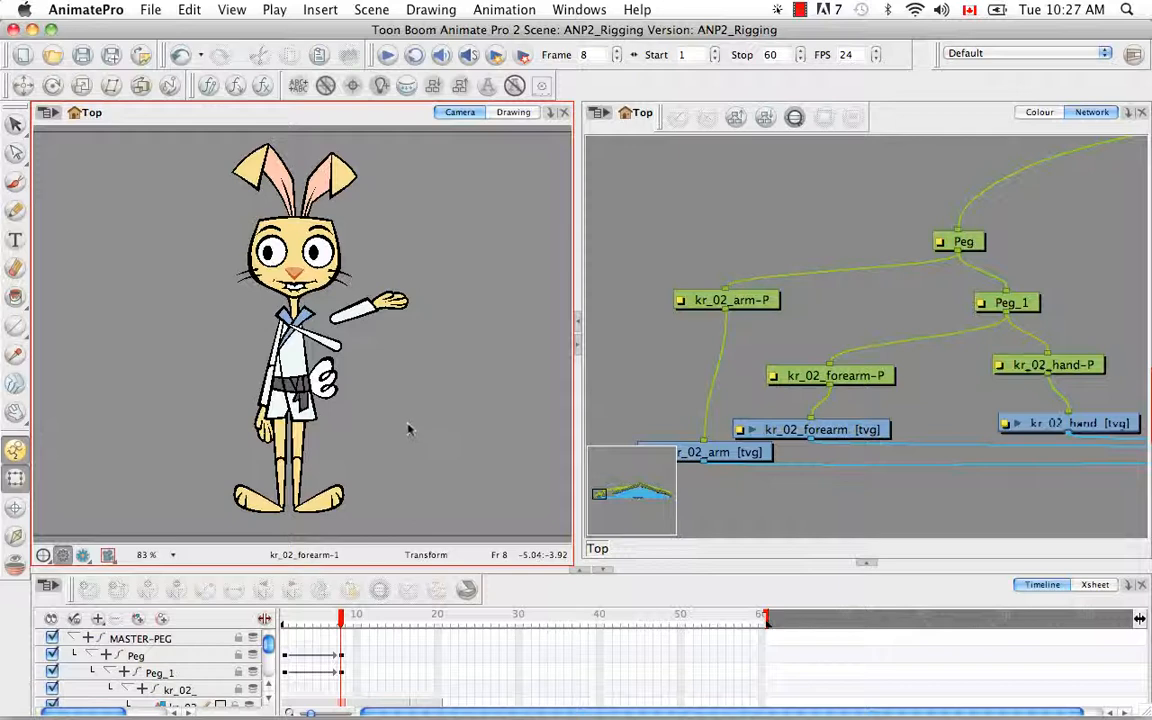
pyautogui.press('super+z')
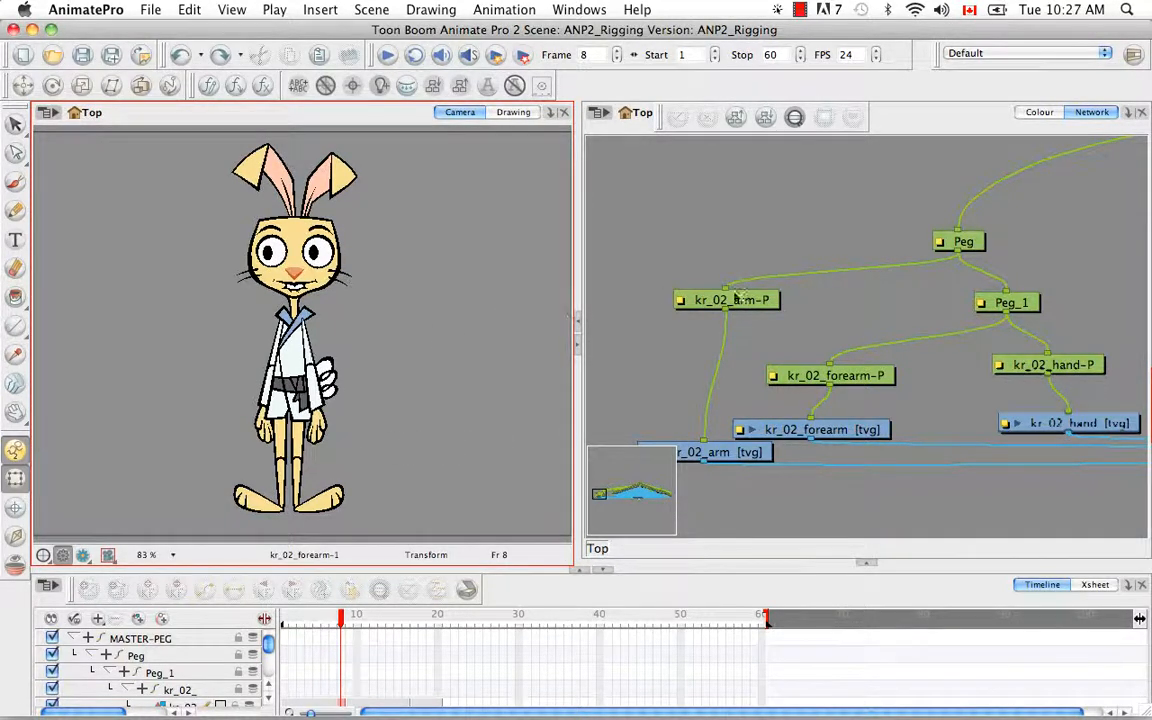
# Step: Select the whole arm's Peg and move its pivot up onto the shoulder with the Rotate tool at frame 8
pyautogui.click(294, 337)
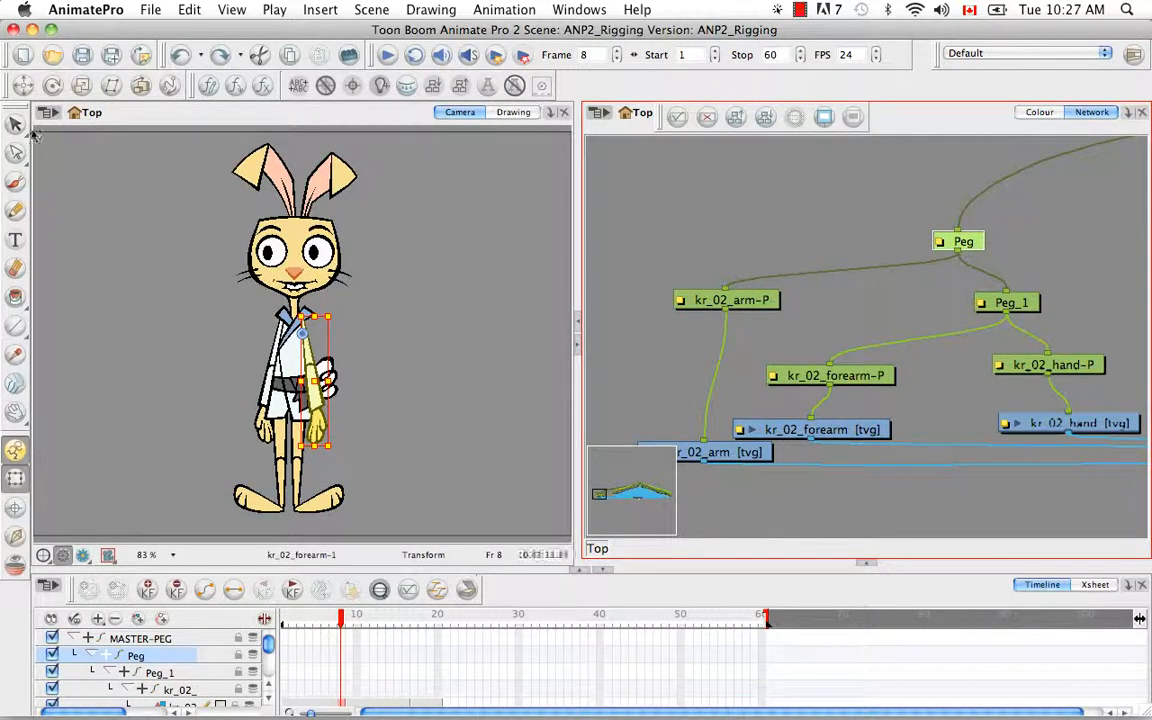
pyautogui.click(53, 85)
pyautogui.click(302, 328)
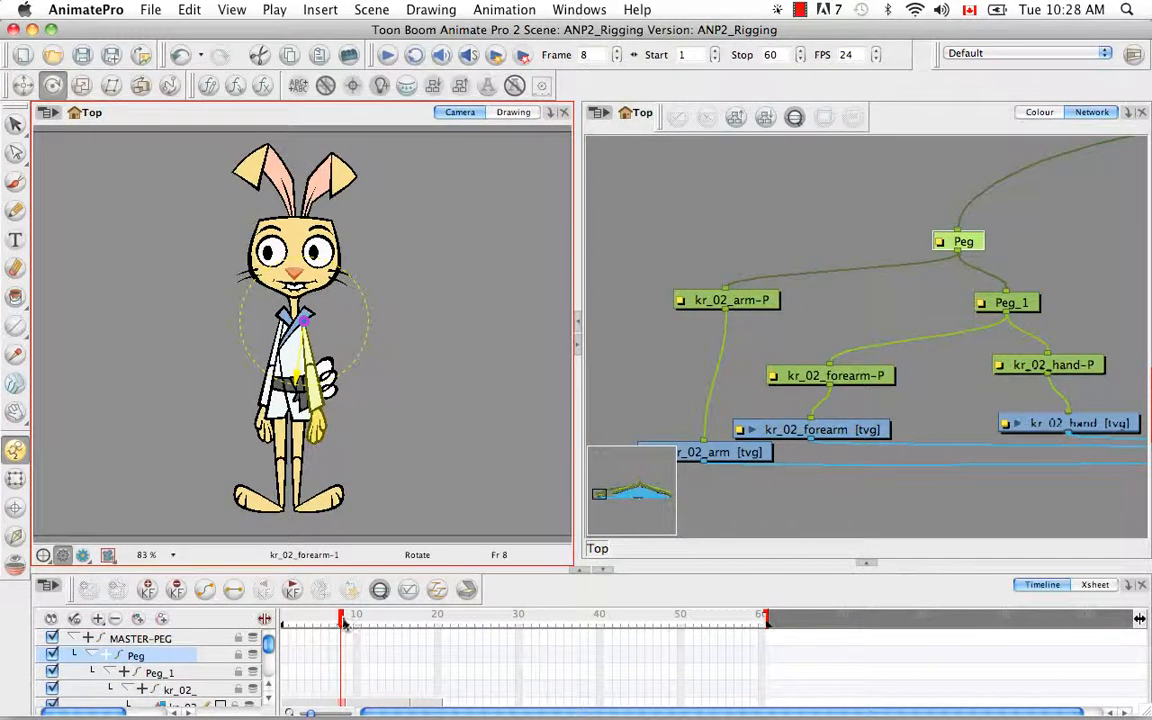
# Step: Check frame 10, move the Peg's pivot down to the waist at frame 17, and switch to the Transform tool
pyautogui.moveTo(343, 622); pyautogui.dragTo(355, 619)
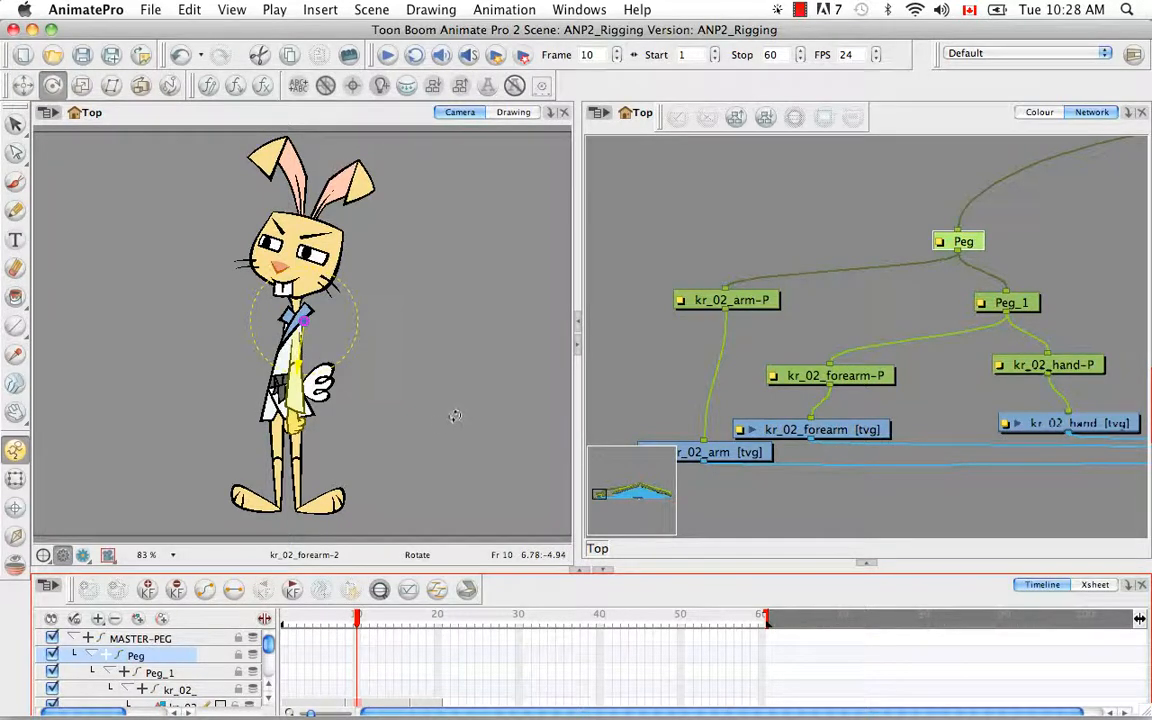
pyautogui.moveTo(358, 622); pyautogui.dragTo(418, 632)
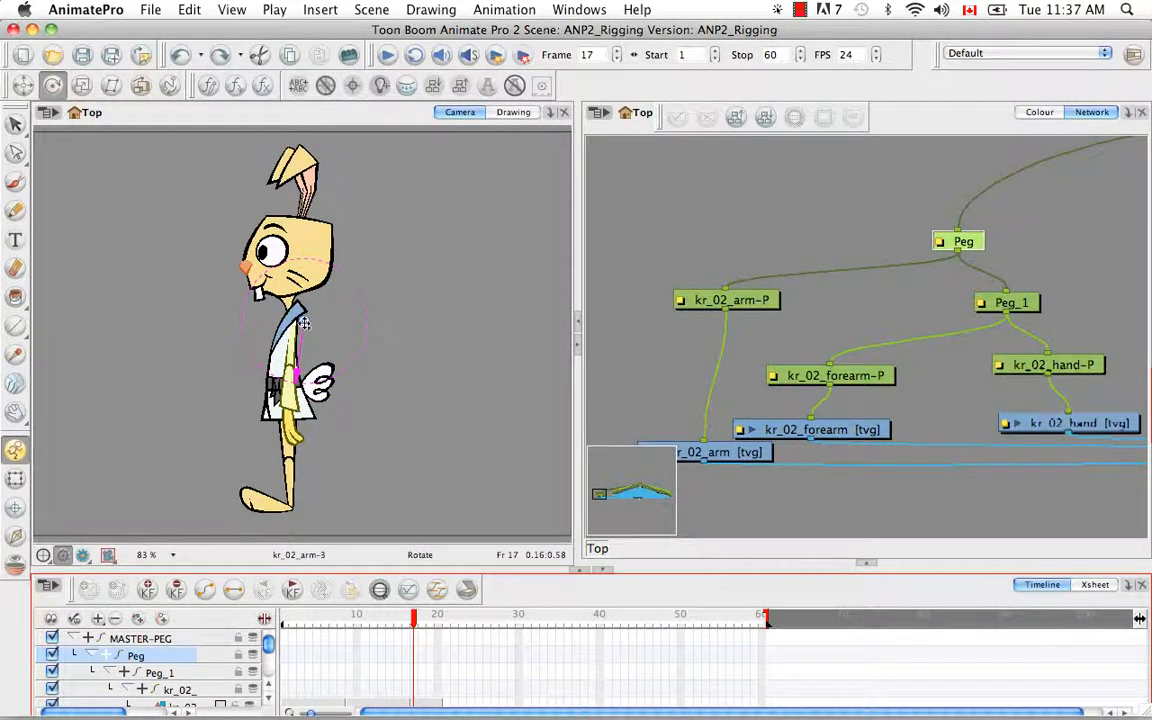
pyautogui.moveTo(300, 323); pyautogui.dragTo(280, 383)
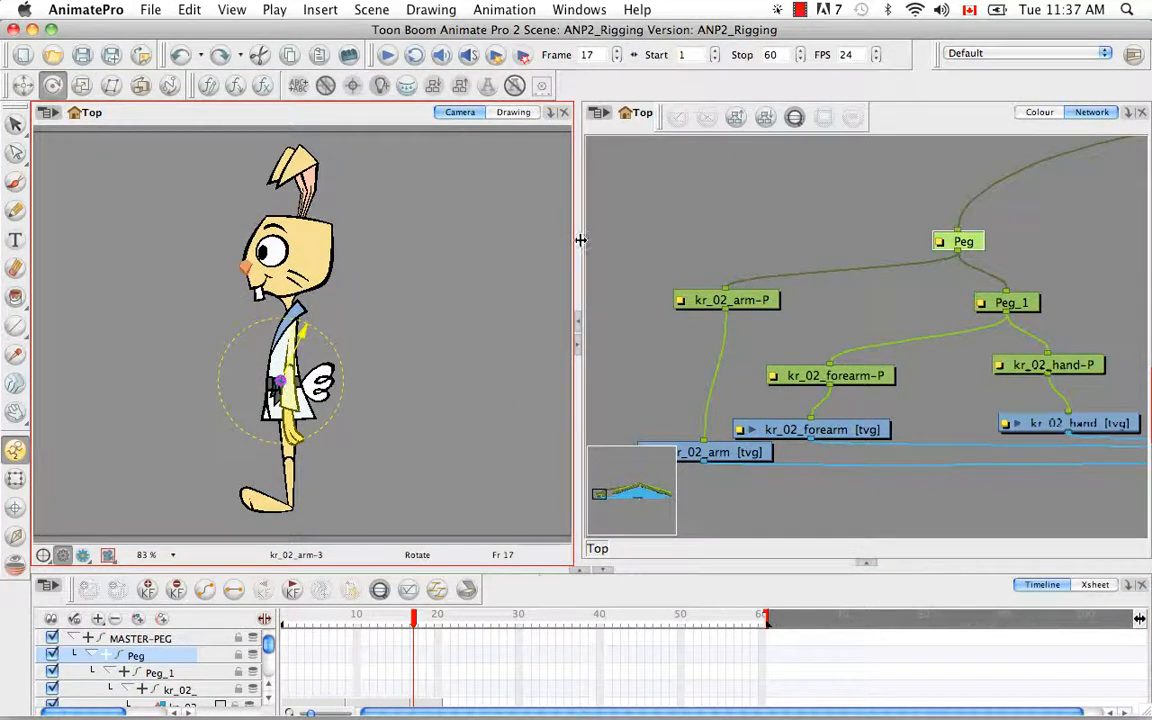
pyautogui.moveTo(418, 624)
pyautogui.mouseDown()
pyautogui.moveTo(333, 614)
pyautogui.moveTo(412, 621)
pyautogui.mouseUp()
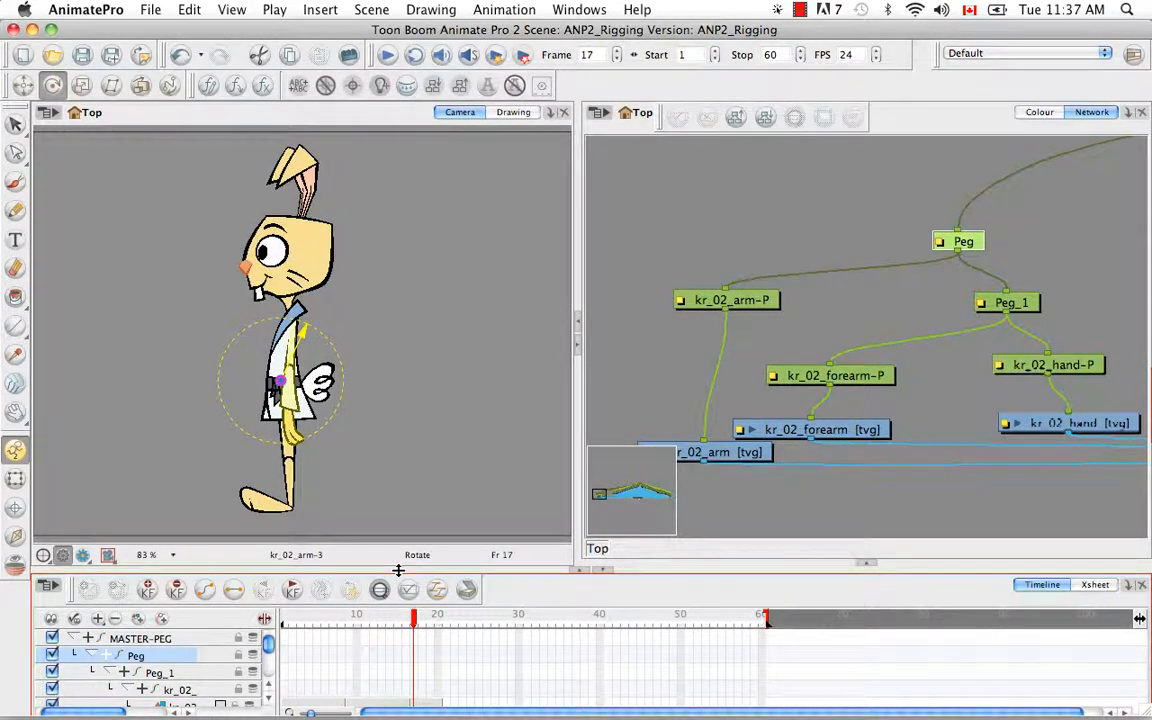
pyautogui.click(15, 478)
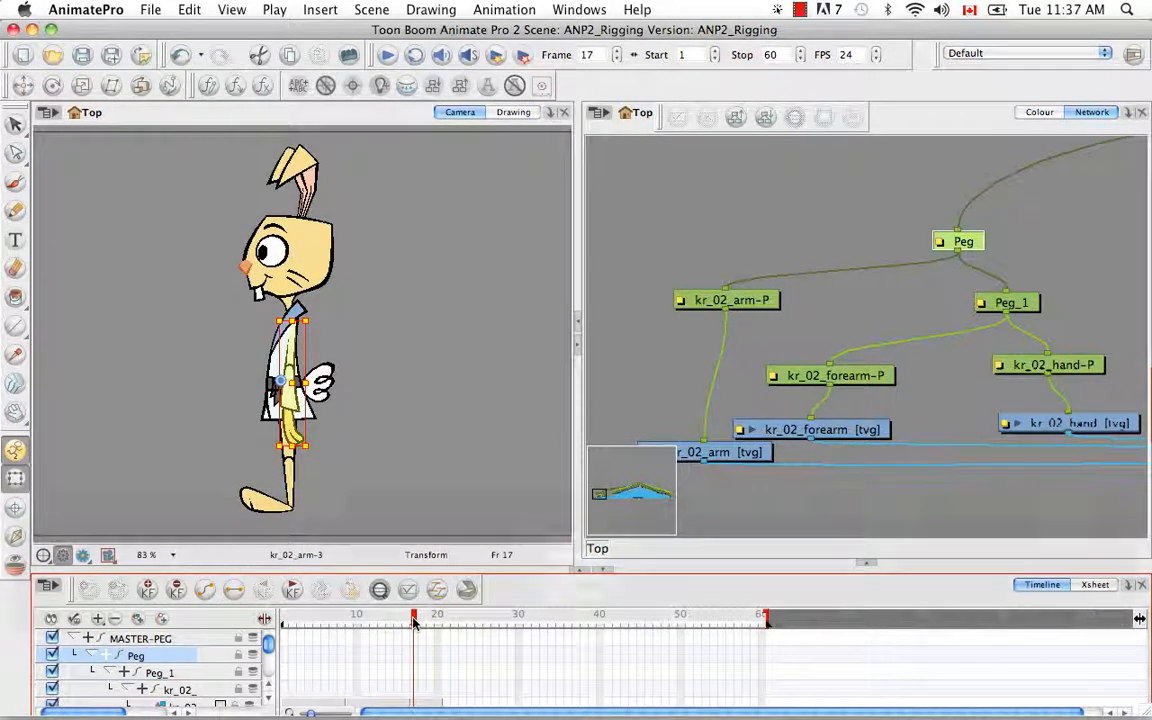
# Step: Keyframe the arm's Peg at frame 17 and try rotating the whole arm to about horizontal at frame 19
pyautogui.press('super+F6')
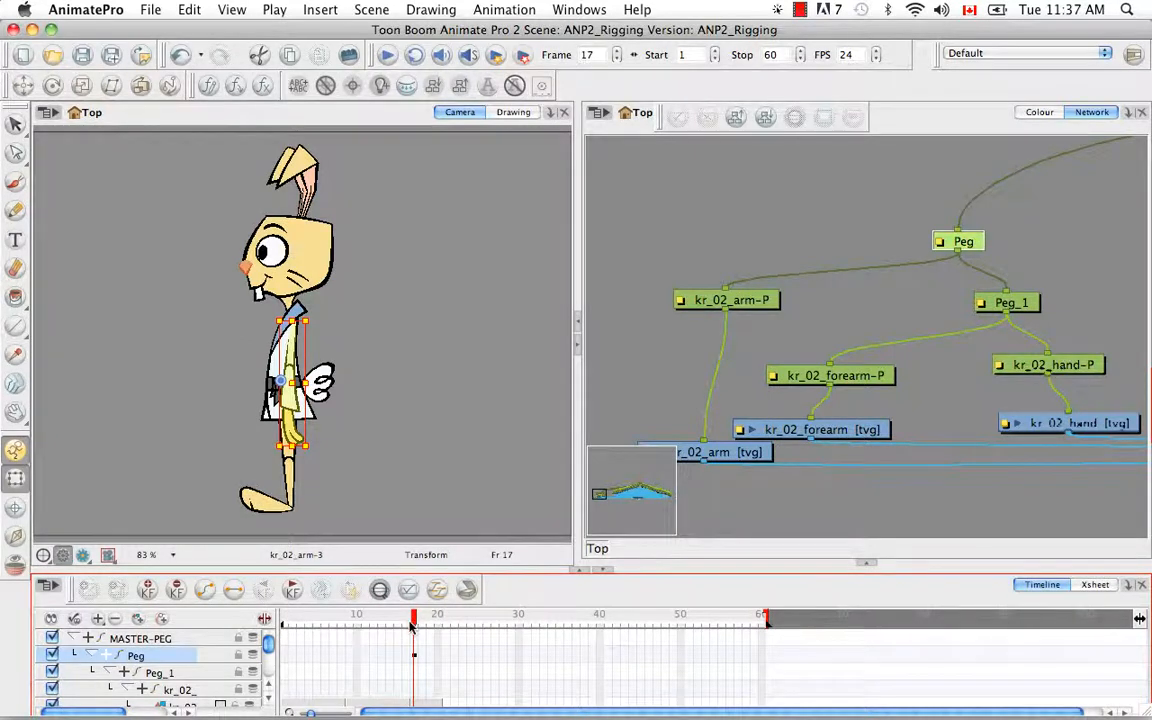
pyautogui.moveTo(413, 622); pyautogui.dragTo(431, 622)
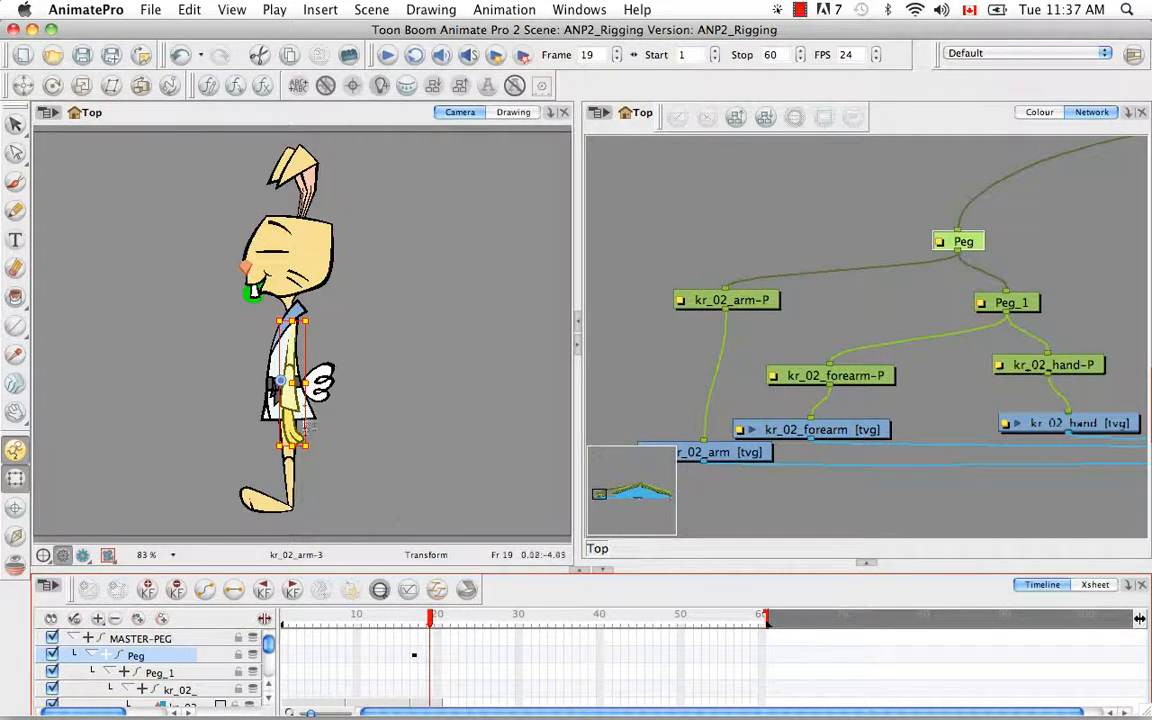
pyautogui.moveTo(313, 449); pyautogui.dragTo(395, 351)
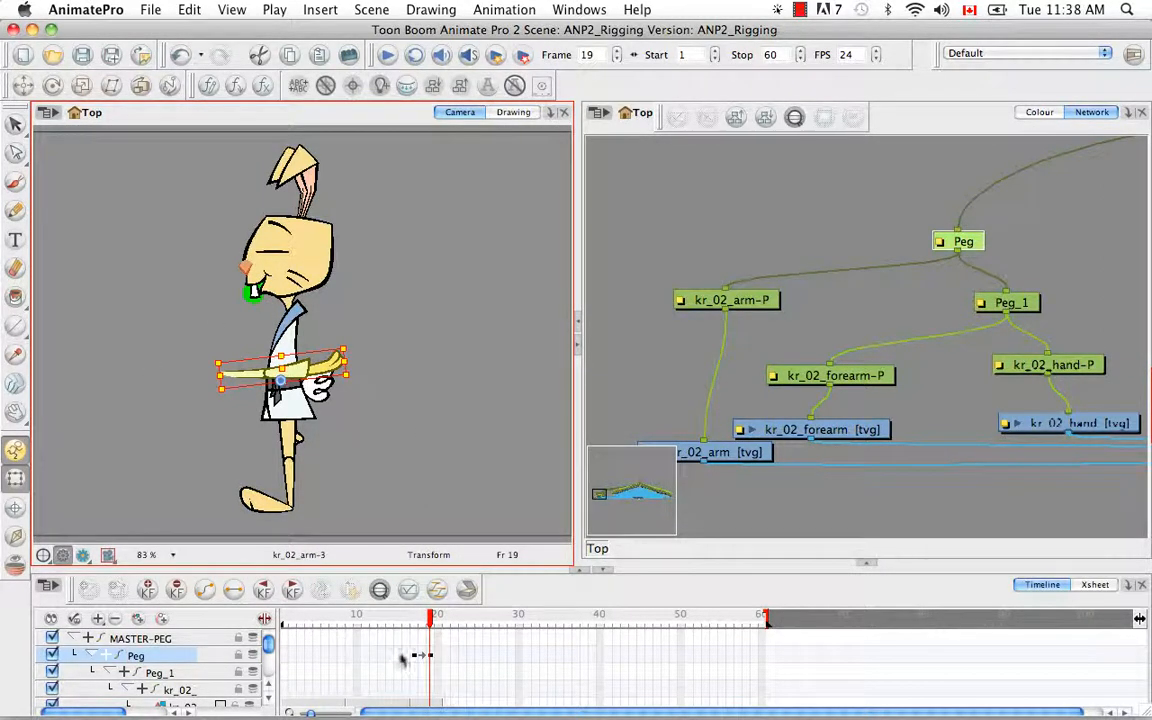
# Step: Clear all values on the arm's Peg, reselect it with the Rotate tool to examine its pivot, and go to frame 7
pyautogui.rightClick(170, 657)
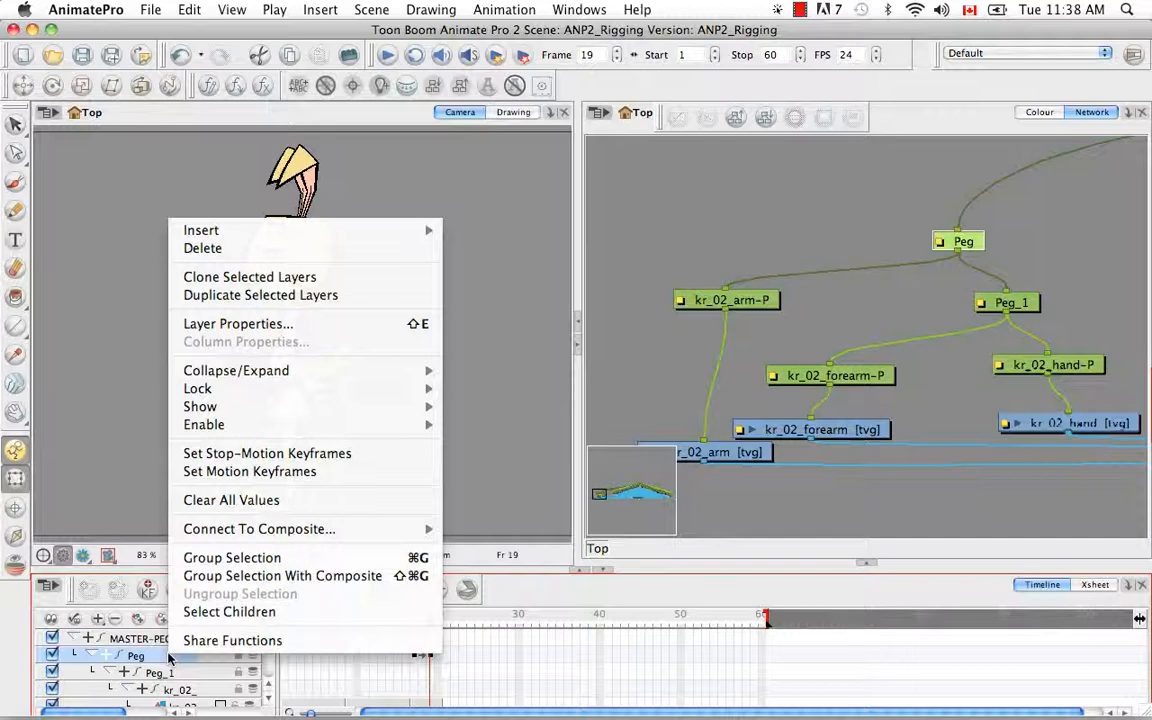
pyautogui.click(292, 503)
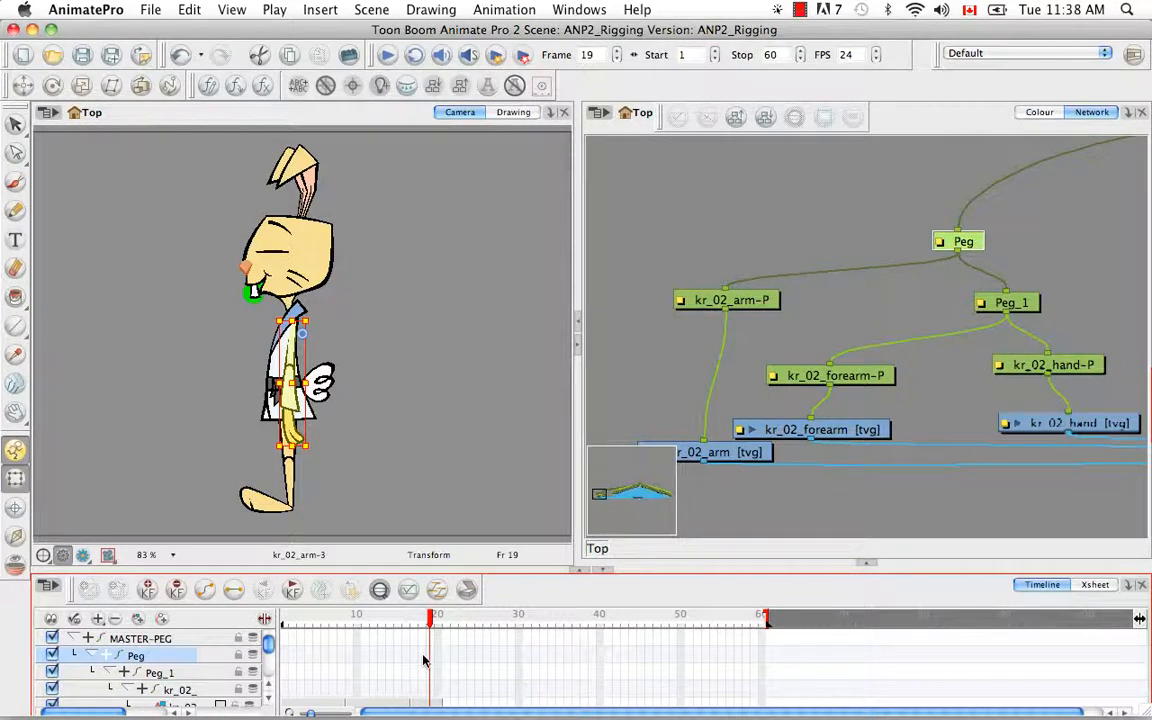
pyautogui.click(351, 392)
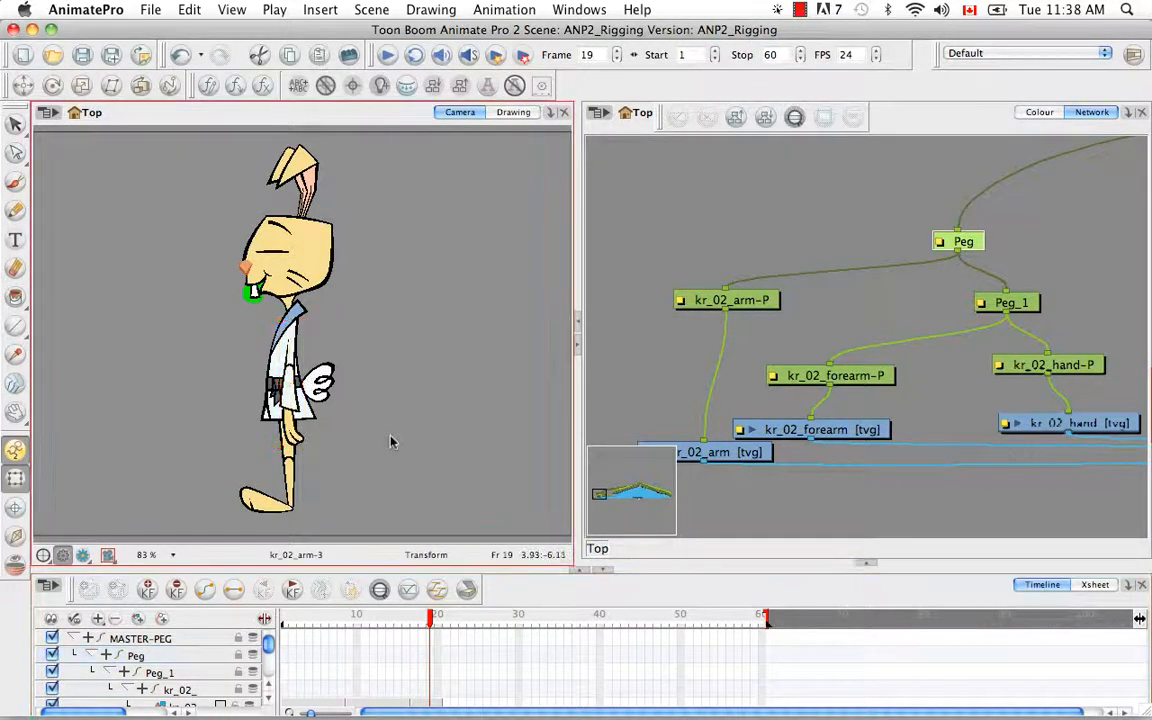
pyautogui.click(52, 85)
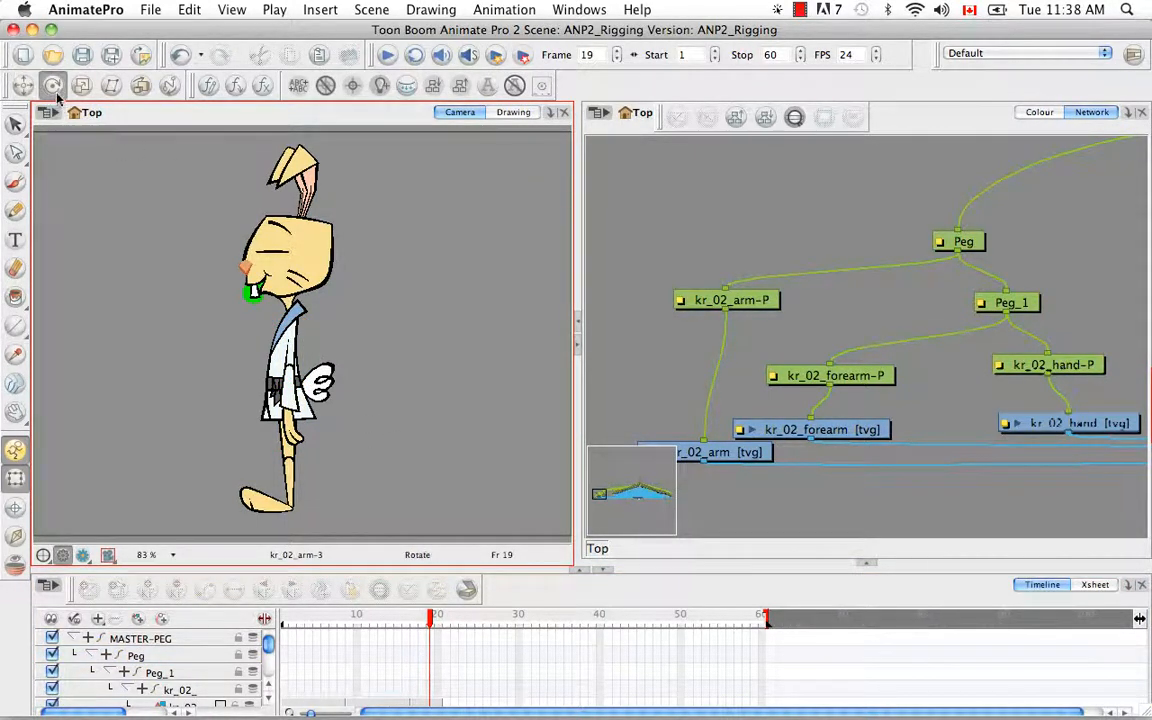
pyautogui.click(172, 657)
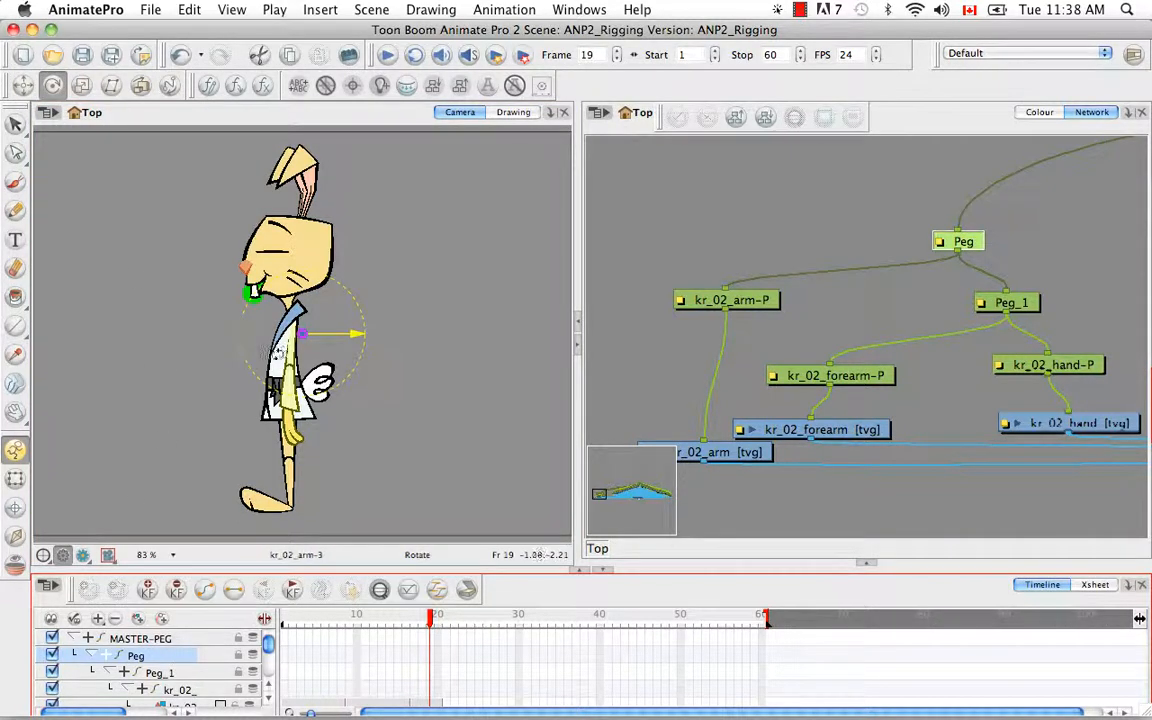
pyautogui.moveTo(428, 625); pyautogui.dragTo(333, 625)
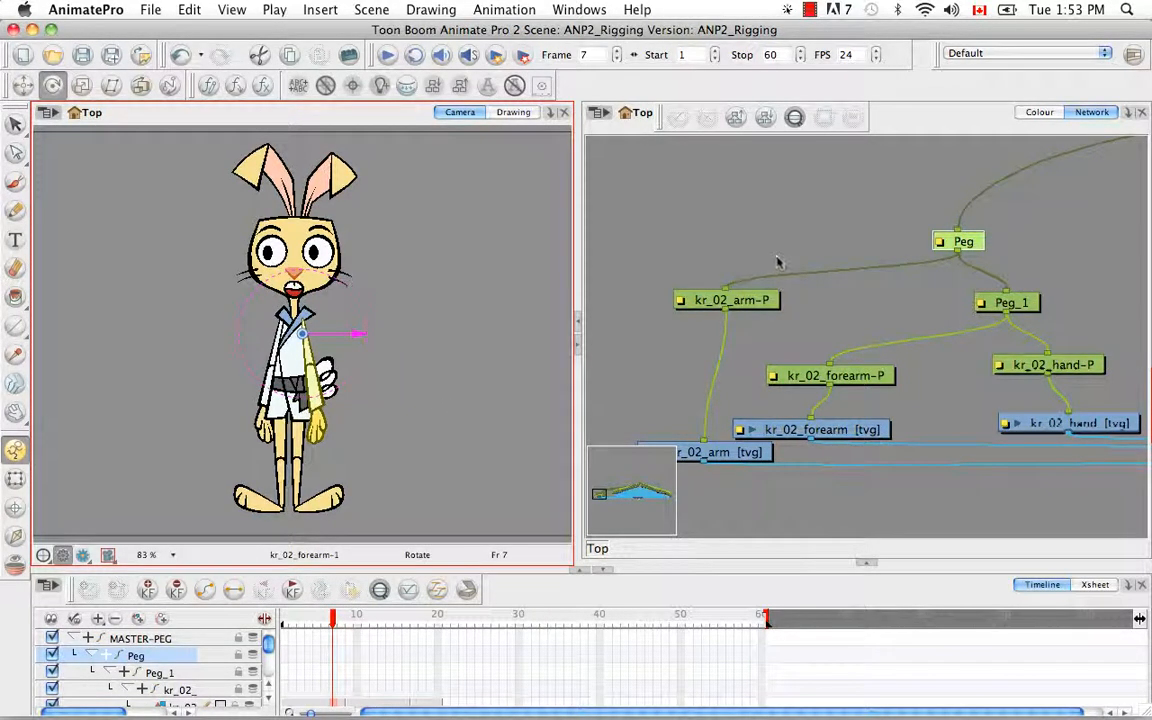
# Step: Insert a new drawing module on the connection above the arm's Peg in the network, and delete the Peg
pyautogui.click(704, 233)
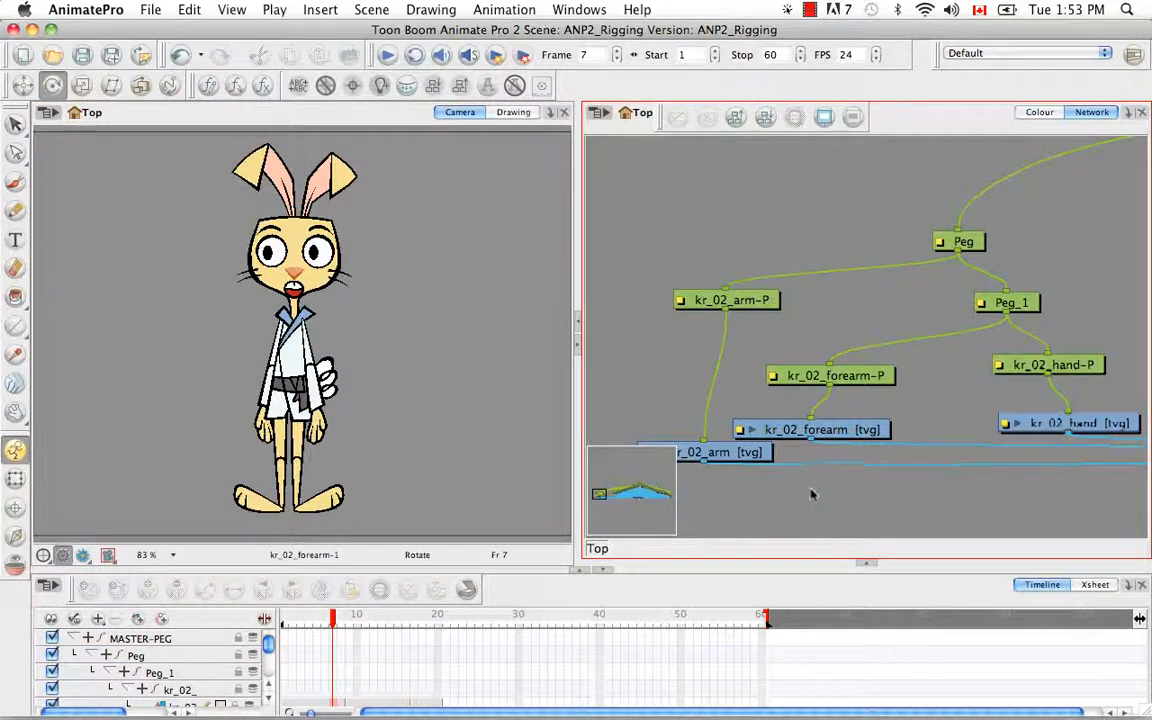
pyautogui.press('super+r')
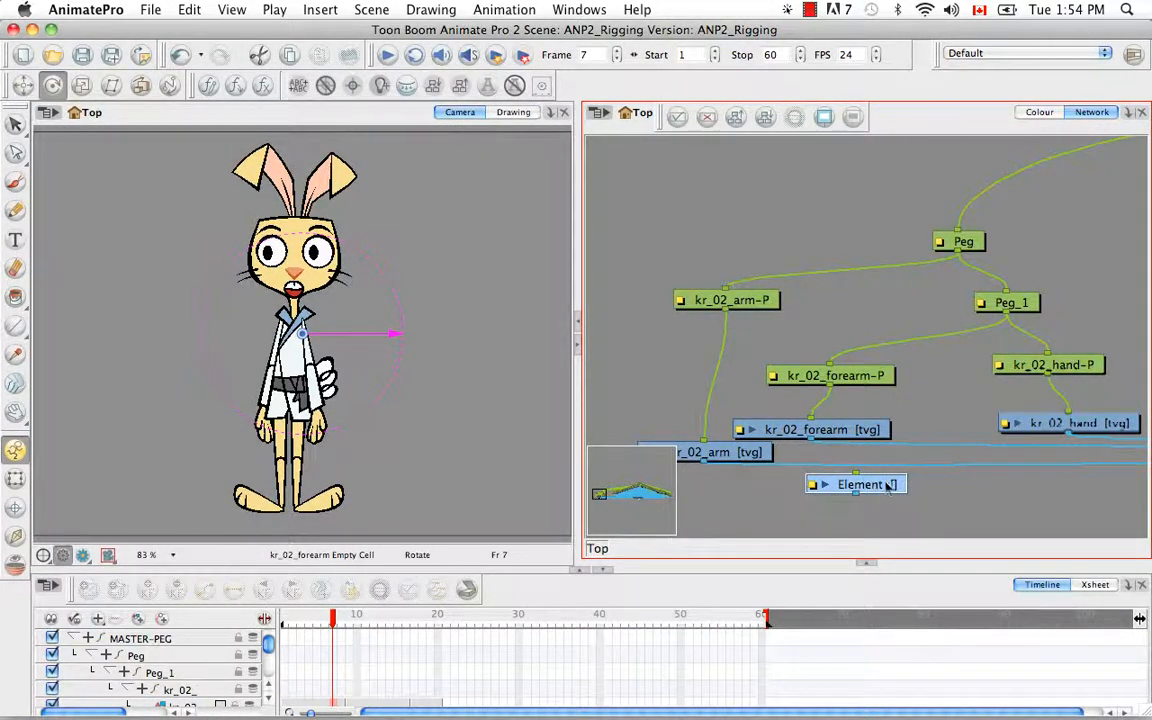
pyautogui.moveTo(890, 485); pyautogui.dragTo(820, 226)
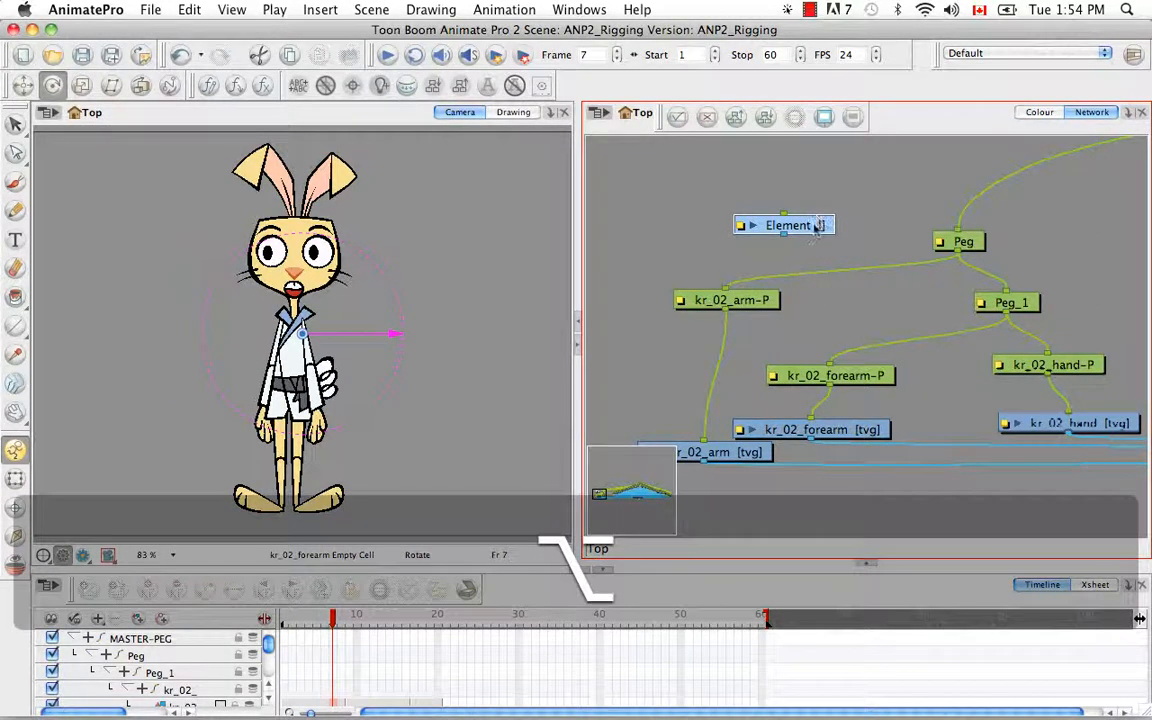
pyautogui.moveTo(808, 235); pyautogui.dragTo(1018, 198)
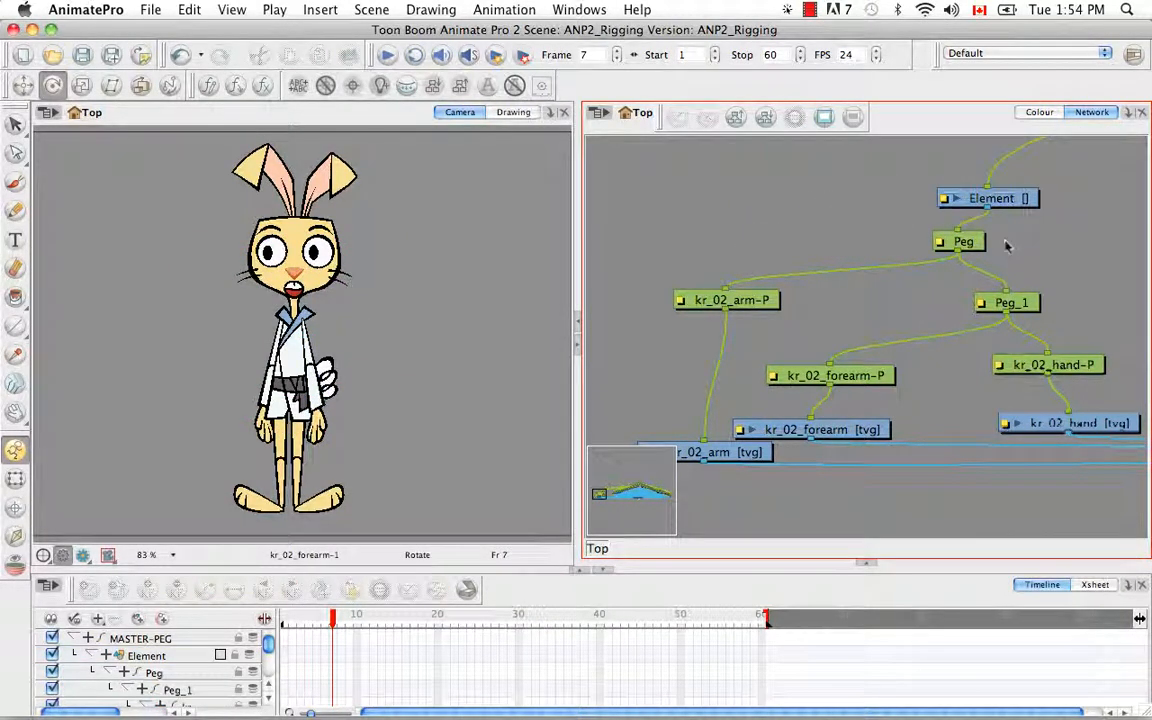
pyautogui.click(966, 246)
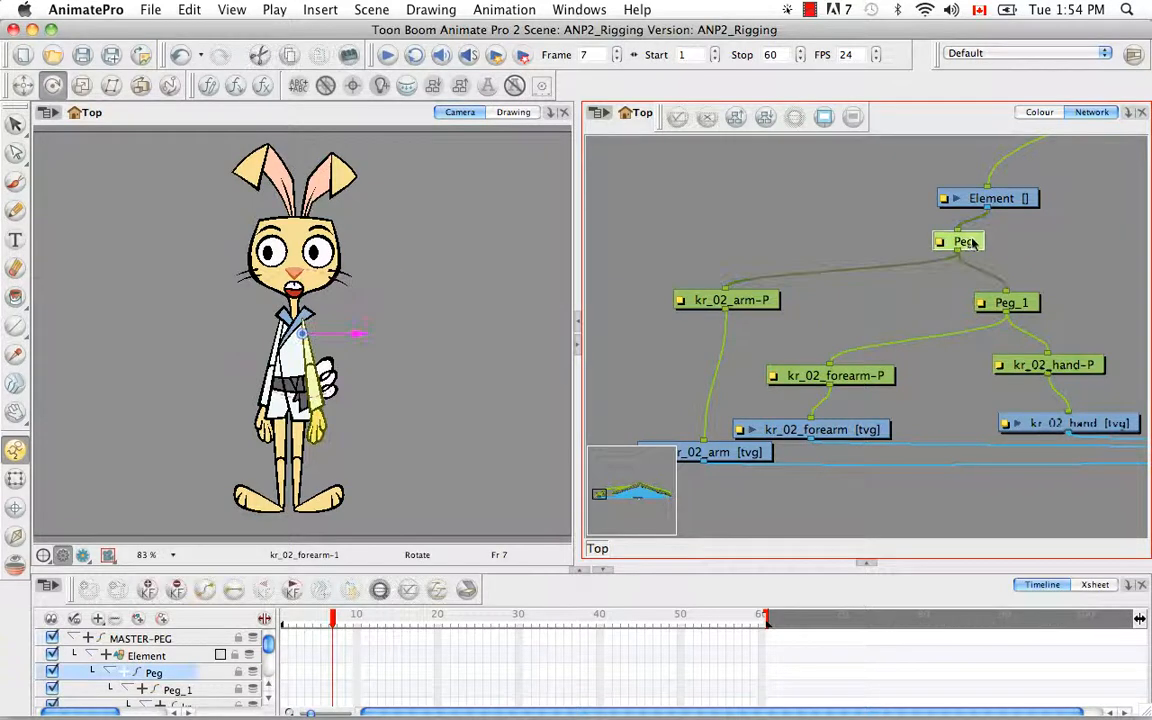
pyautogui.press('BackSpace')
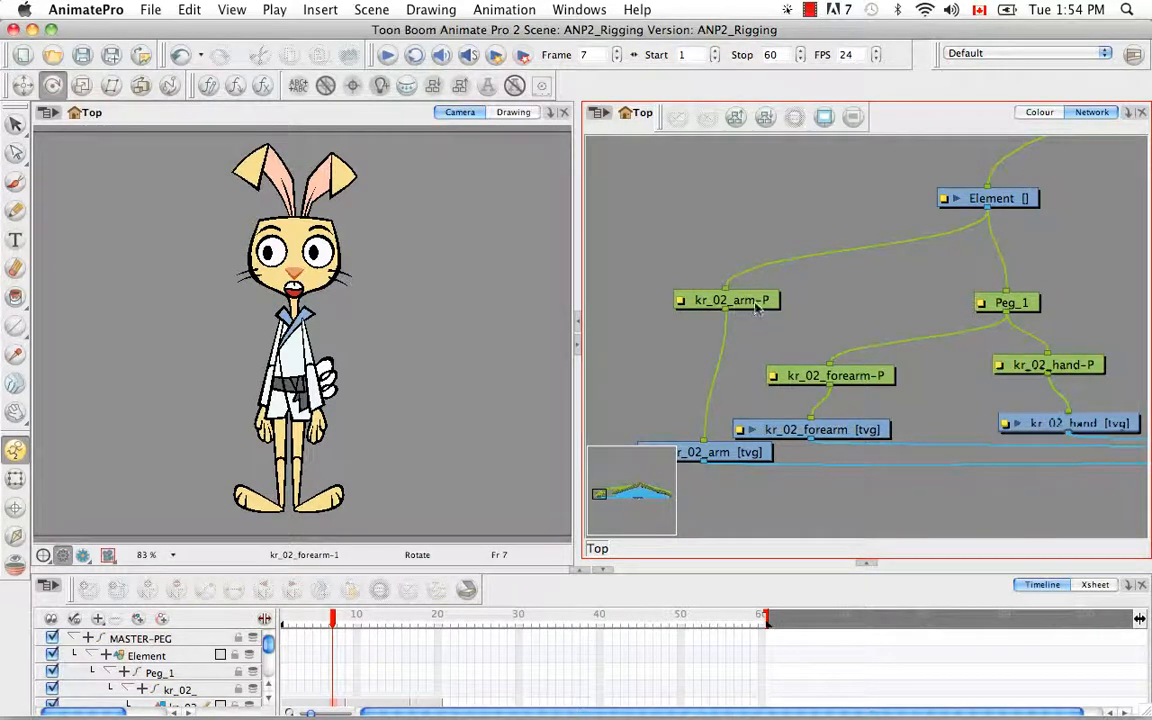
# Step: Add a Layer Properties view docked between the Camera and Network views, and expand the Network view to full height
pyautogui.doubleClick(945, 200)
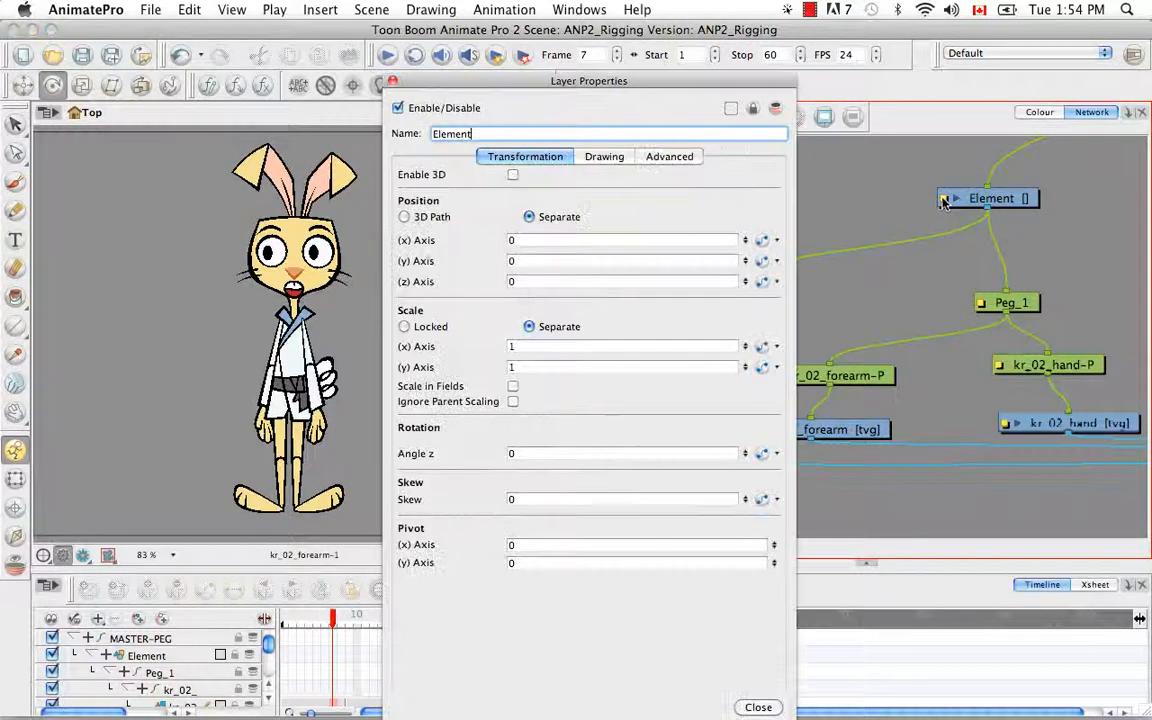
pyautogui.click(392, 81)
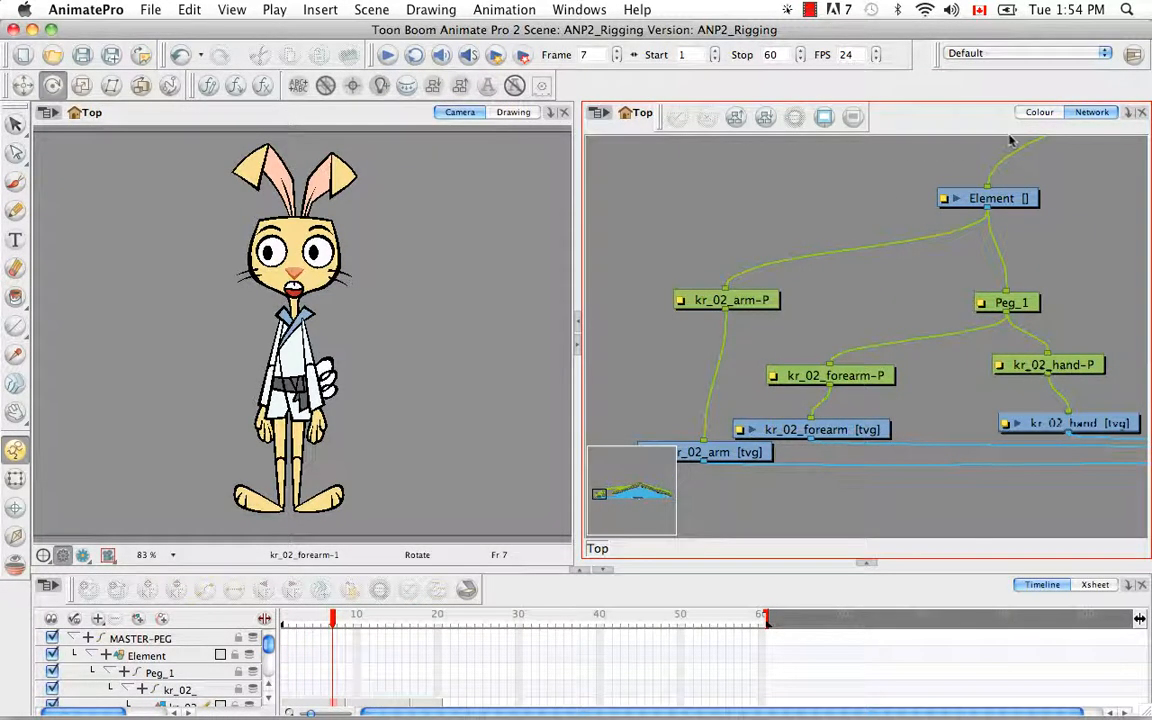
pyautogui.click(1126, 113)
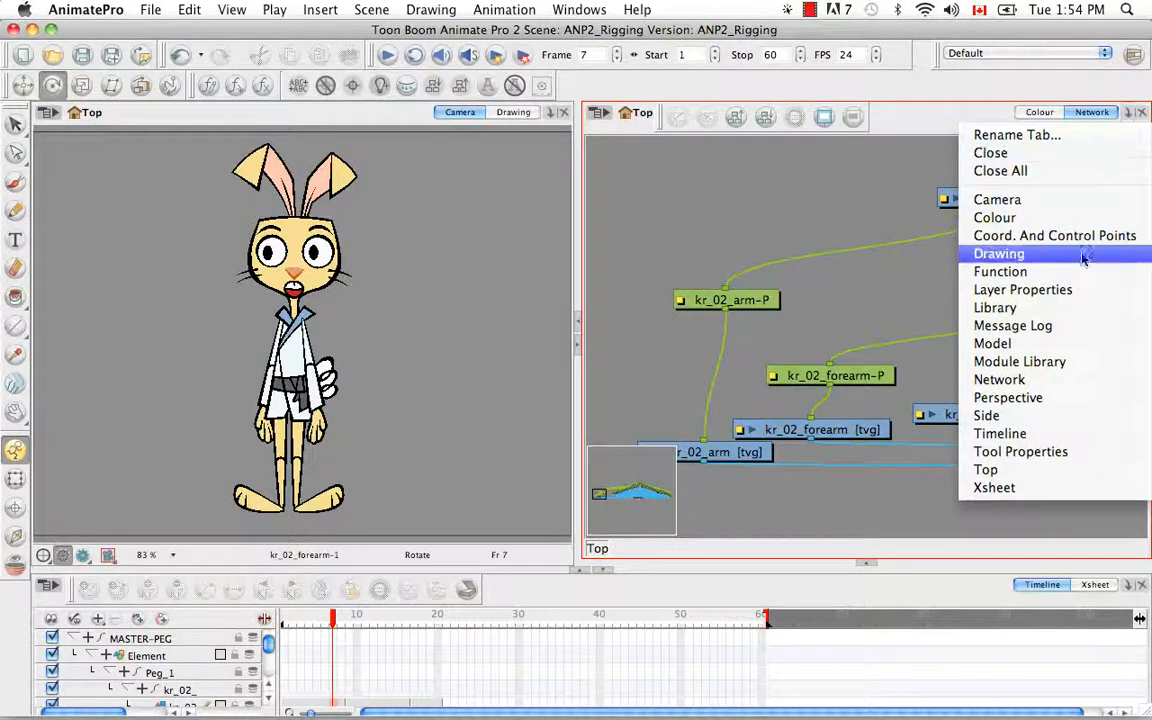
pyautogui.click(1083, 289)
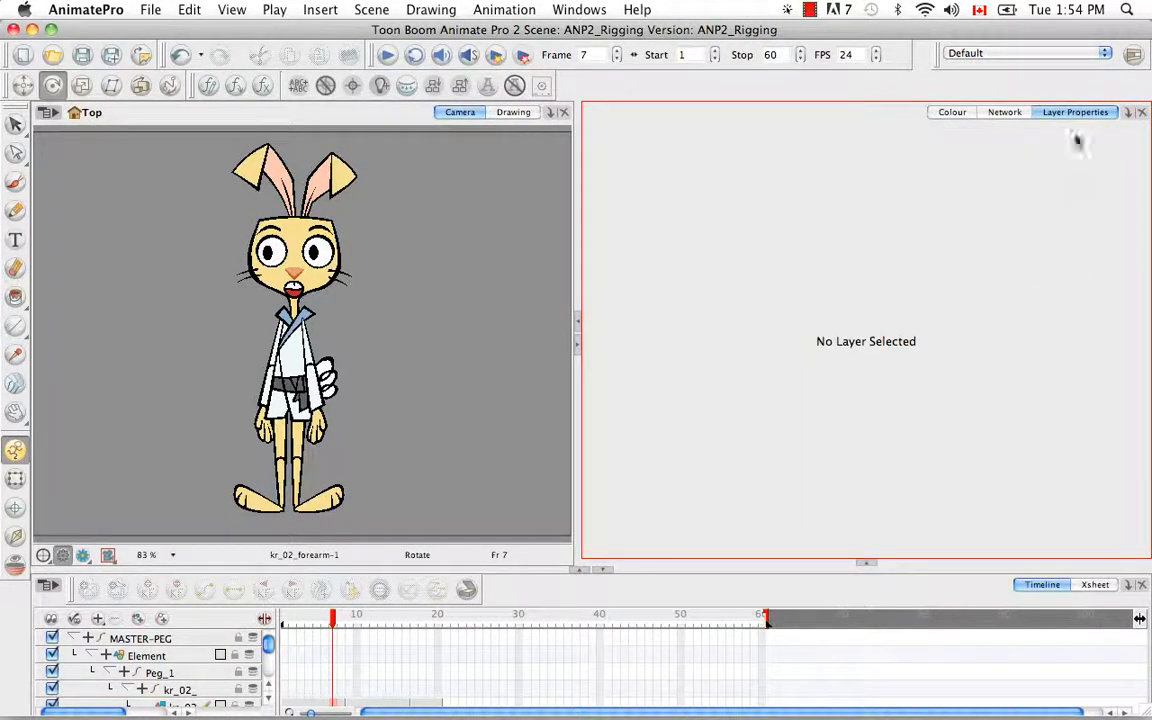
pyautogui.moveTo(1045, 114); pyautogui.dragTo(578, 142)
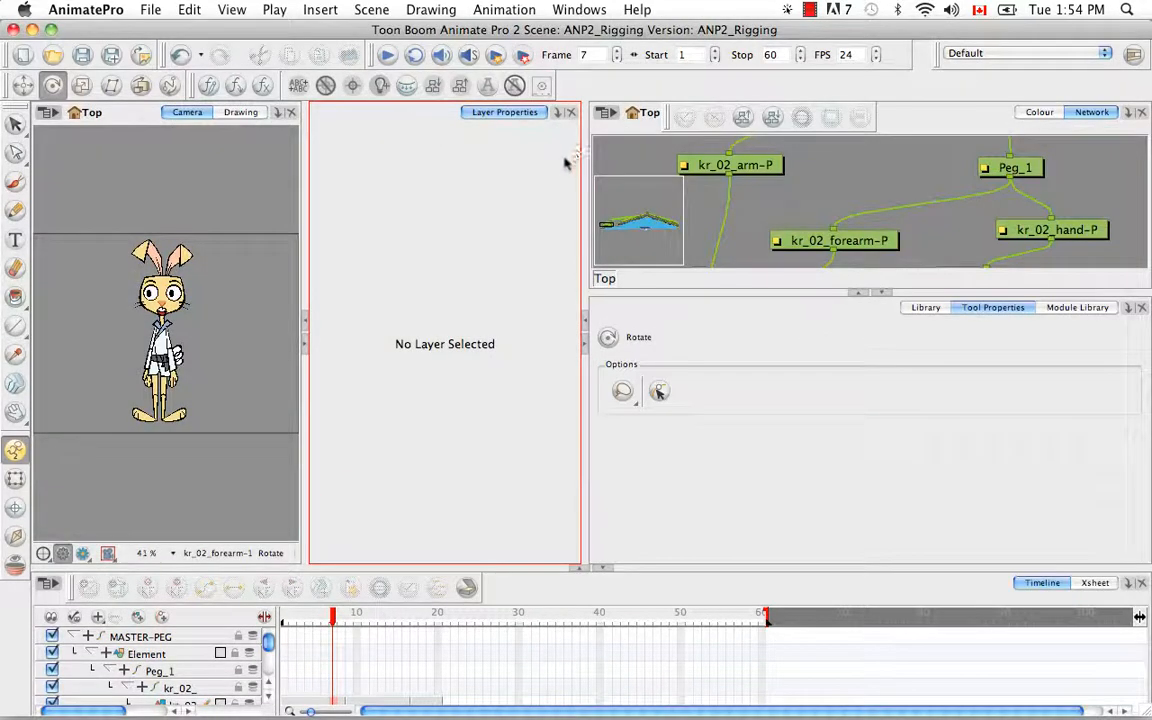
pyautogui.click(880, 294)
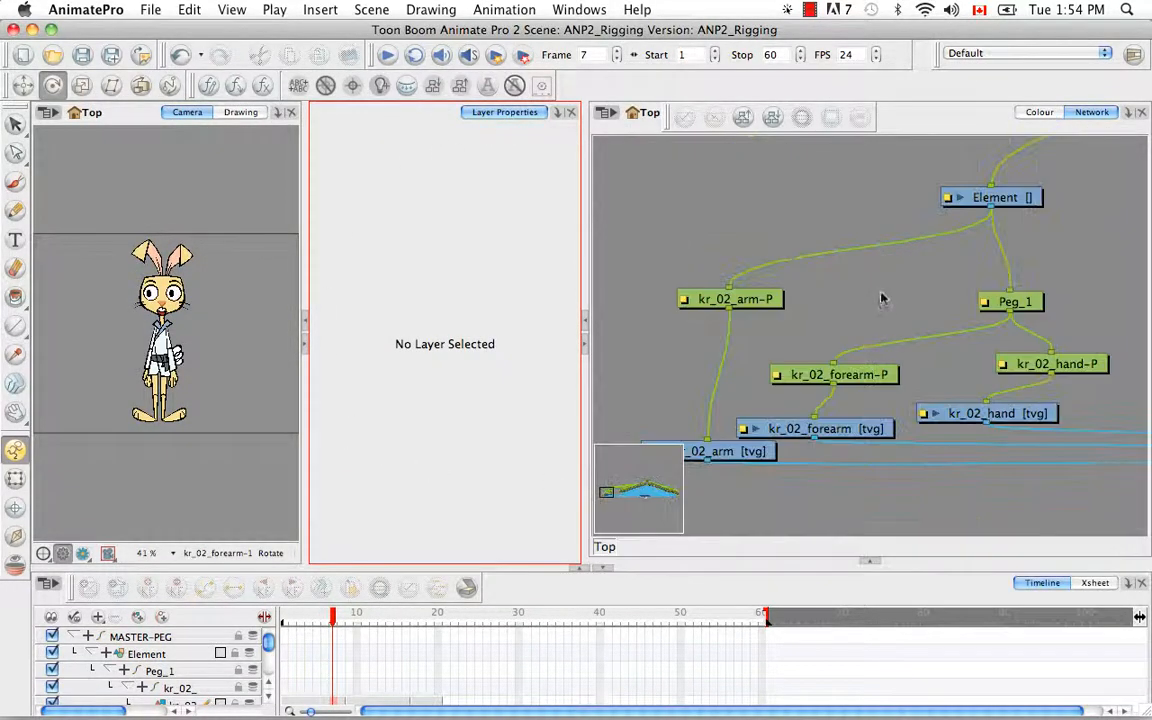
# Step: Give the Element module its own drawing column and create an empty drawing for it at frame 1
pyautogui.click(968, 205)
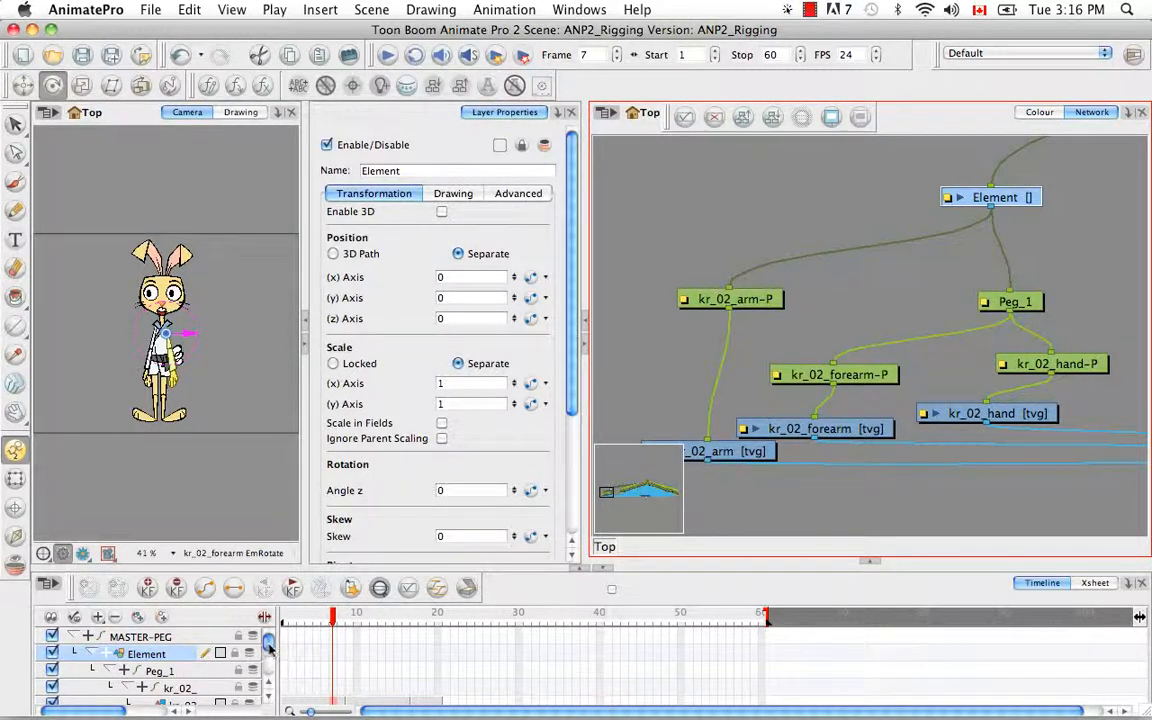
pyautogui.scroll(-8, 261, 652)
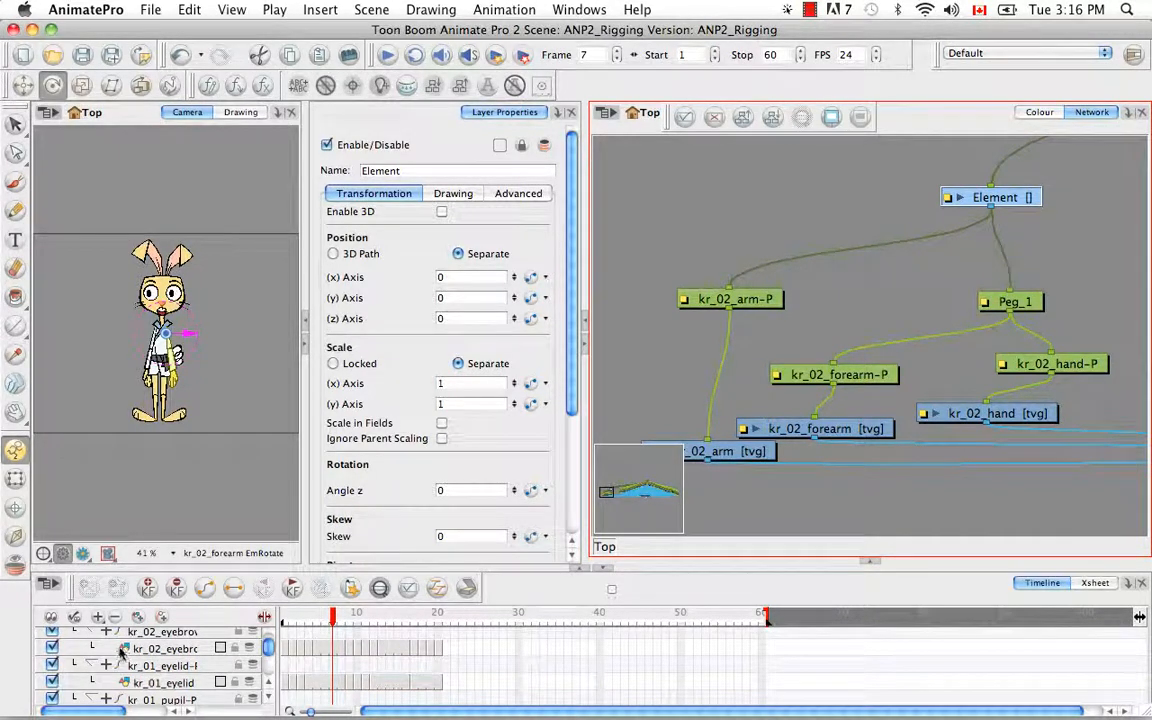
pyautogui.scroll(8, 268, 648)
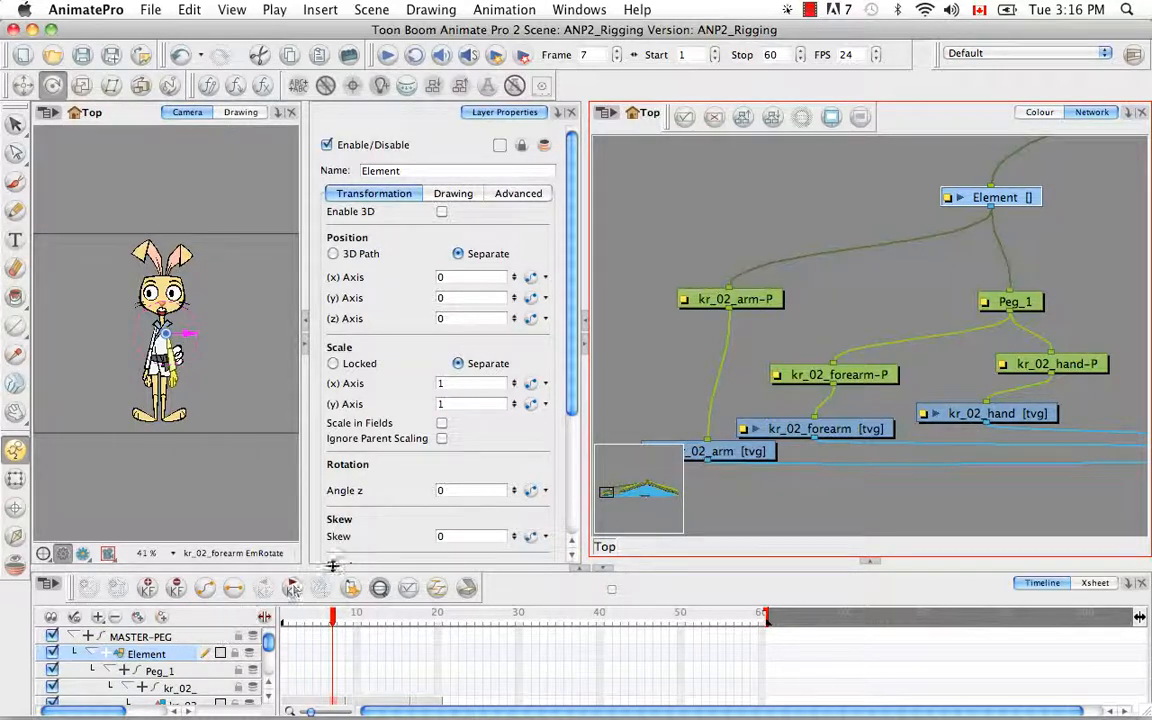
pyautogui.click(466, 195)
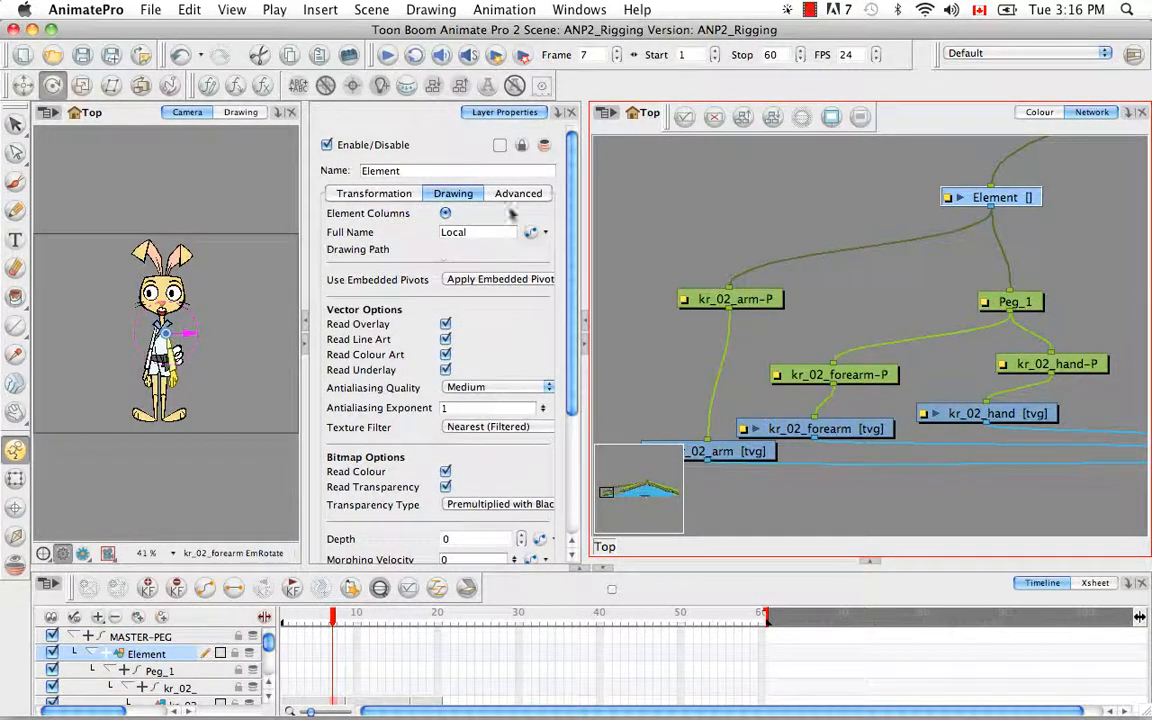
pyautogui.click(529, 233)
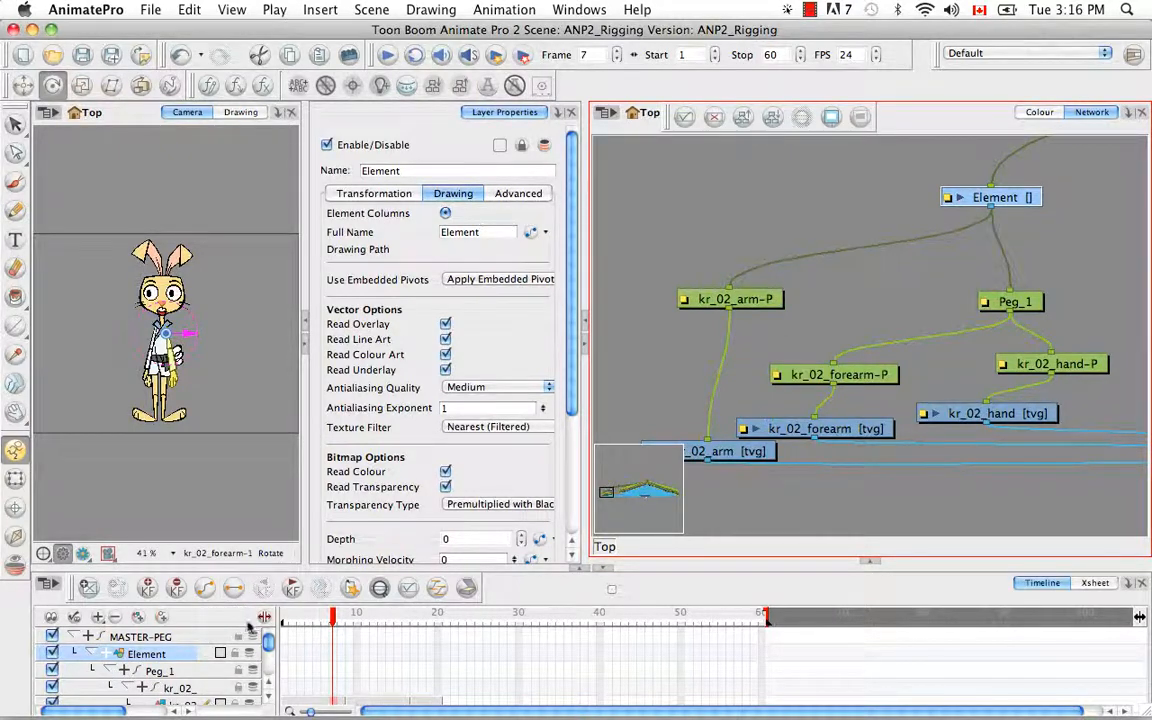
pyautogui.click(283, 623)
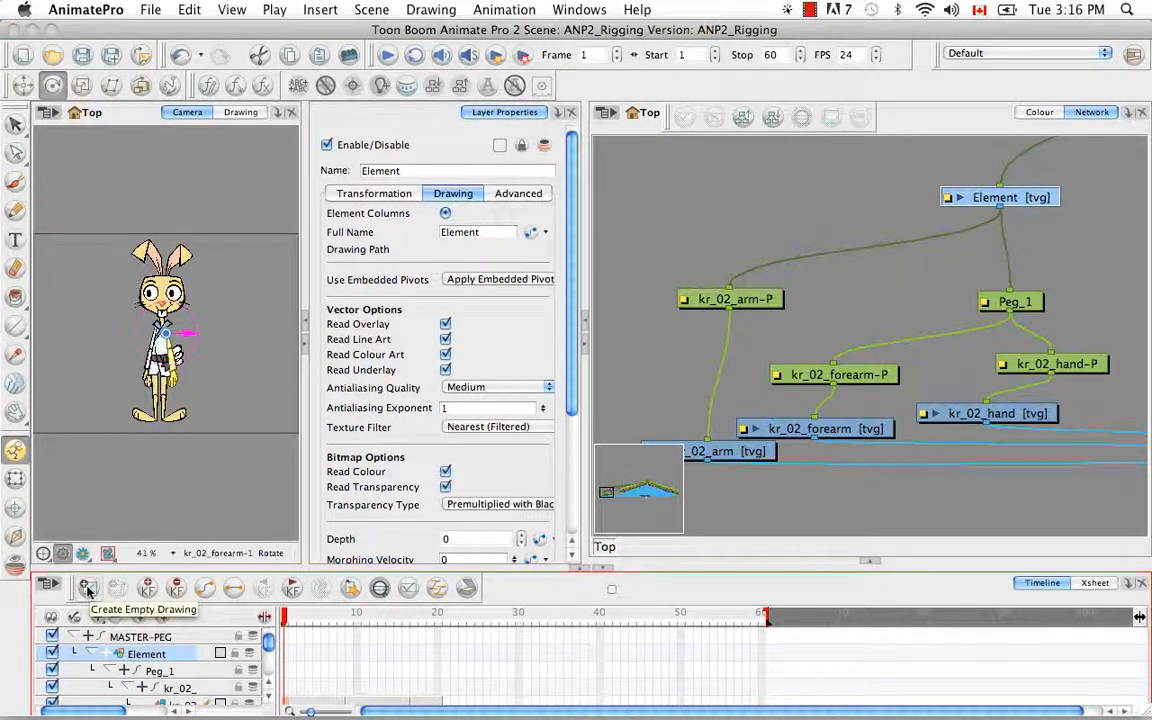
pyautogui.click(87, 588)
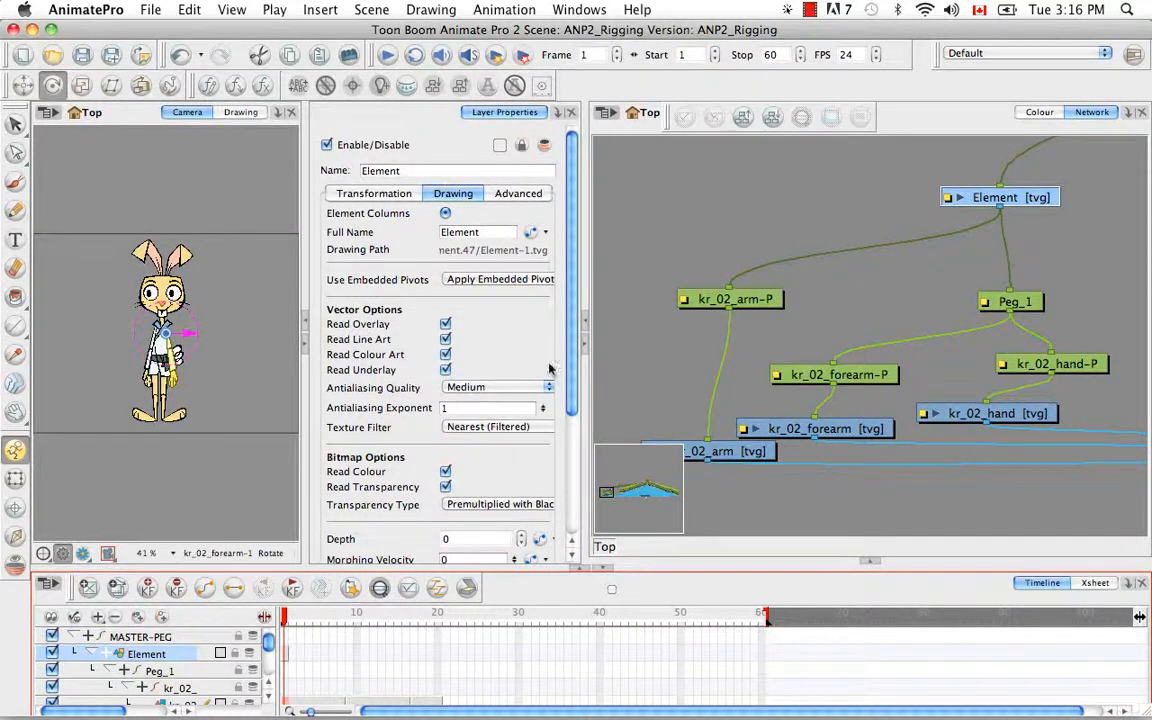
# Step: Rename the Element layer as KR_02_ARM-PEG
pyautogui.click(388, 171)
pyautogui.moveTo(400, 171); pyautogui.dragTo(358, 178)
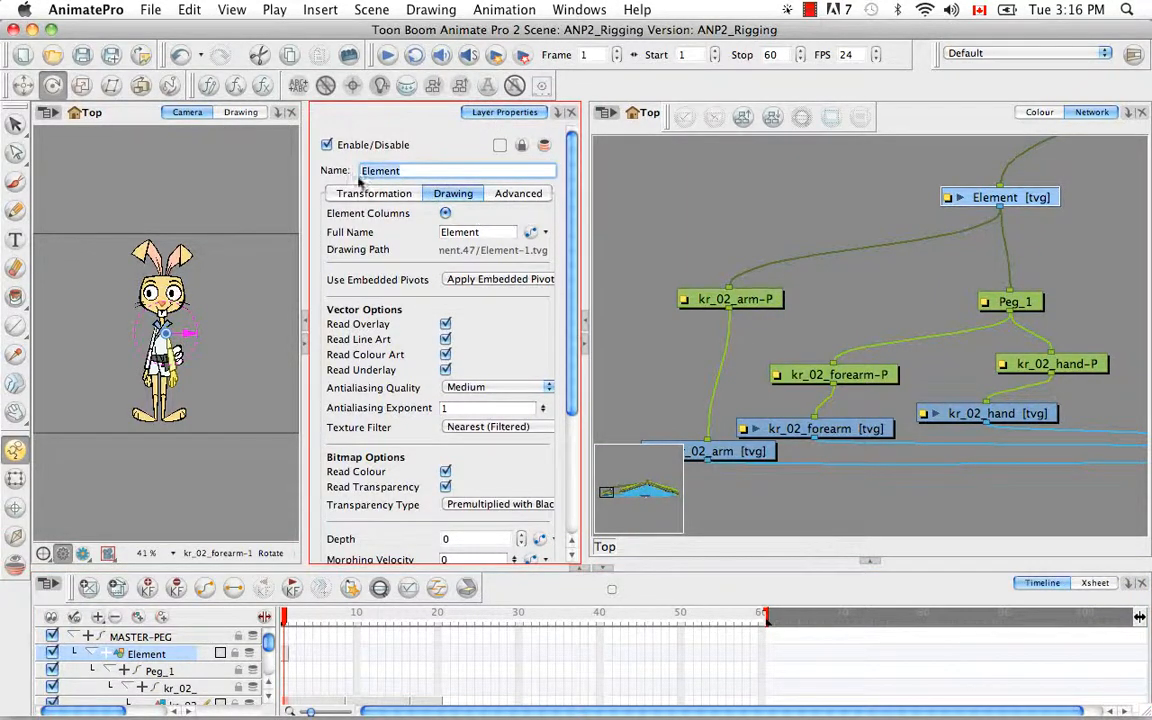
pyautogui.press('BackSpace')
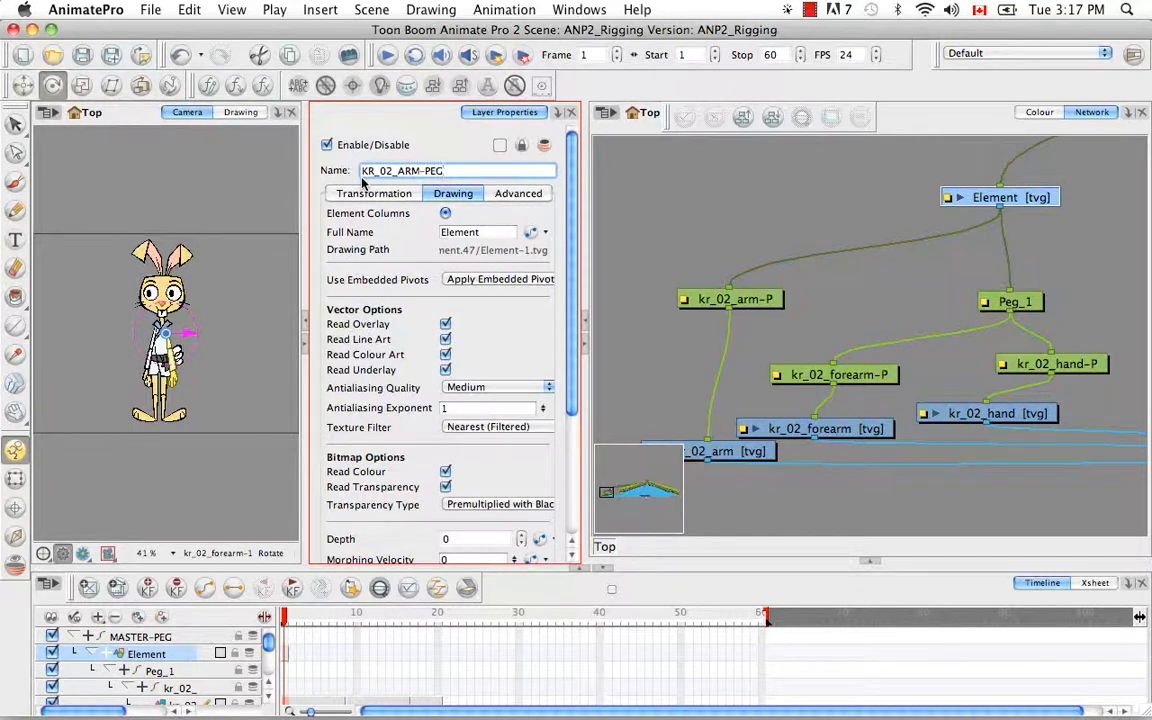
pyautogui.press('Return')
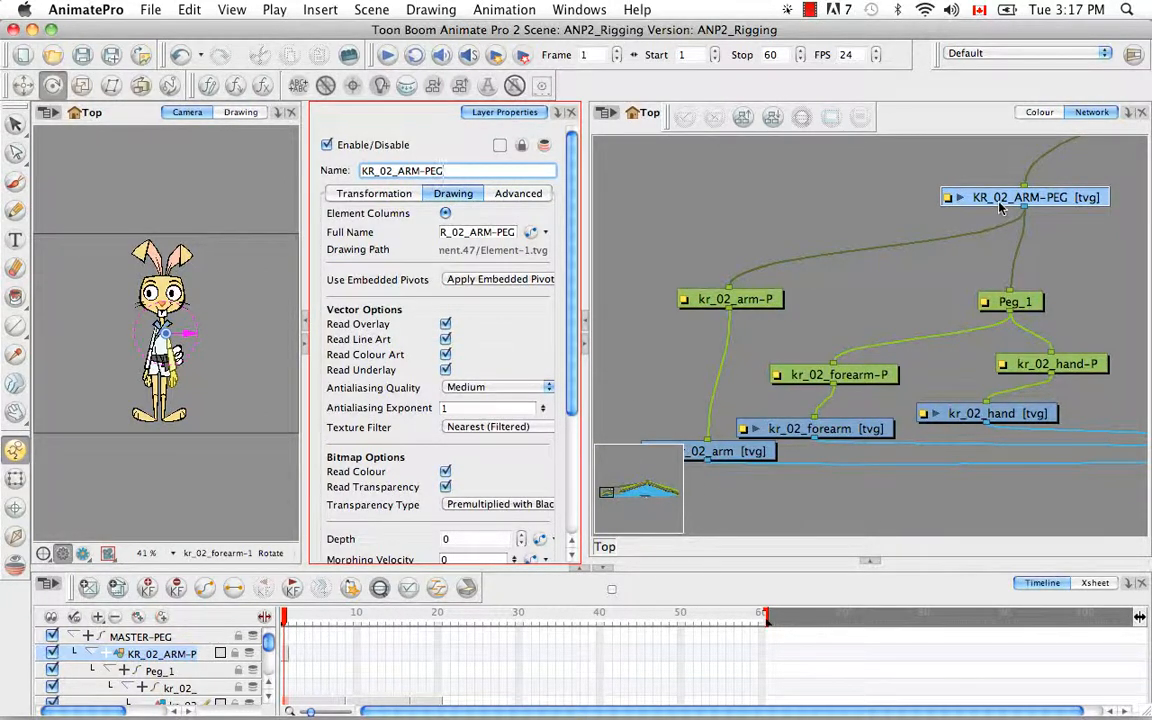
# Step: Widen the timeline's layer list and copy the frame 1 cell of the kr_02_arm drawing layer
pyautogui.click(248, 397)
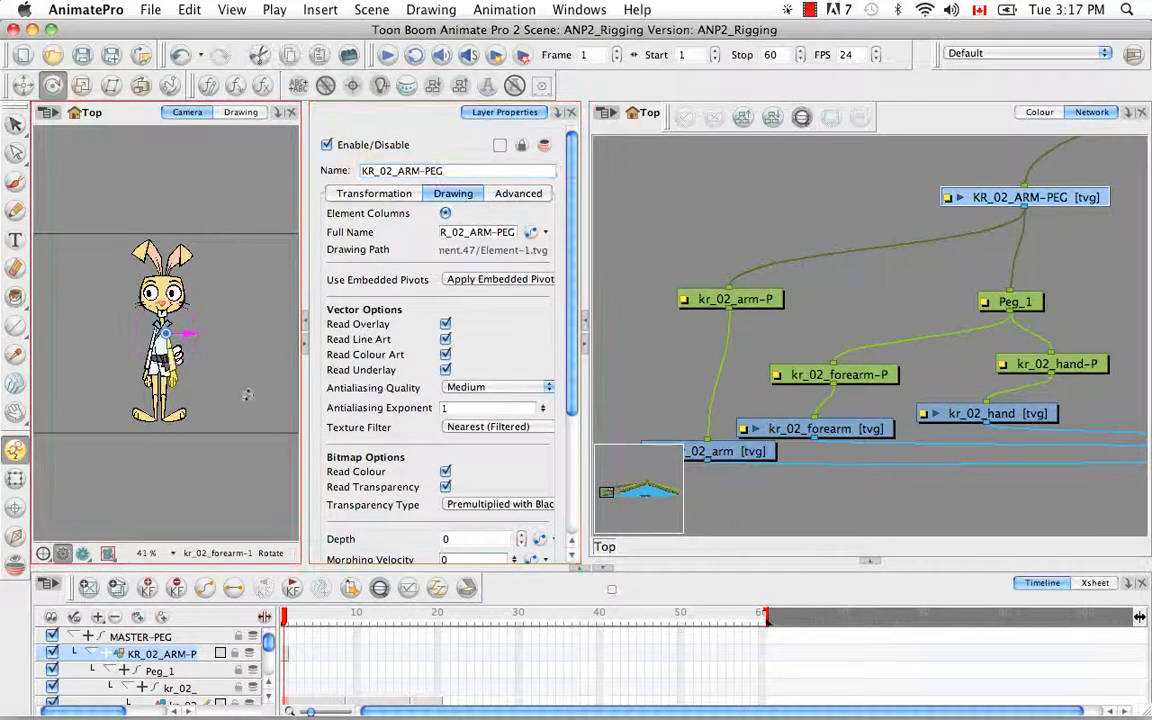
pyautogui.hotkey('shift', 't')
pyautogui.press('2')
pyautogui.press('2')
pyautogui.press('2')
pyautogui.press('2')
pyautogui.press('2')
pyautogui.press('2')
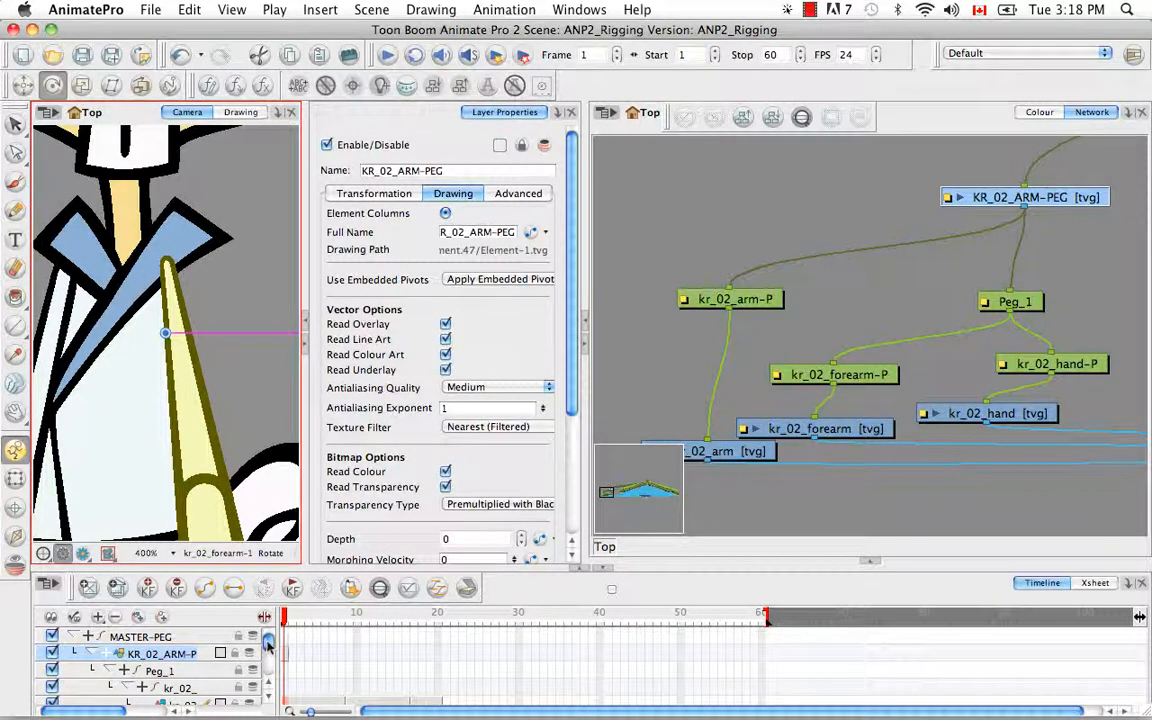
pyautogui.moveTo(267, 641); pyautogui.dragTo(268, 649)
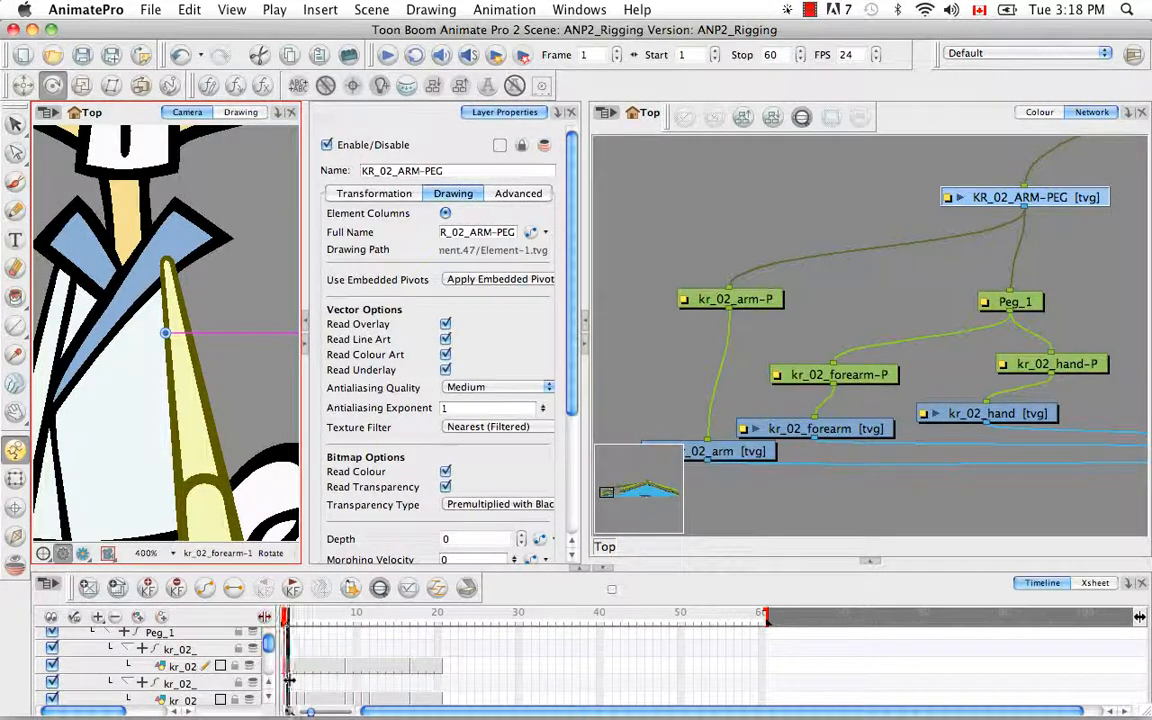
pyautogui.moveTo(329, 676); pyautogui.dragTo(318, 676)
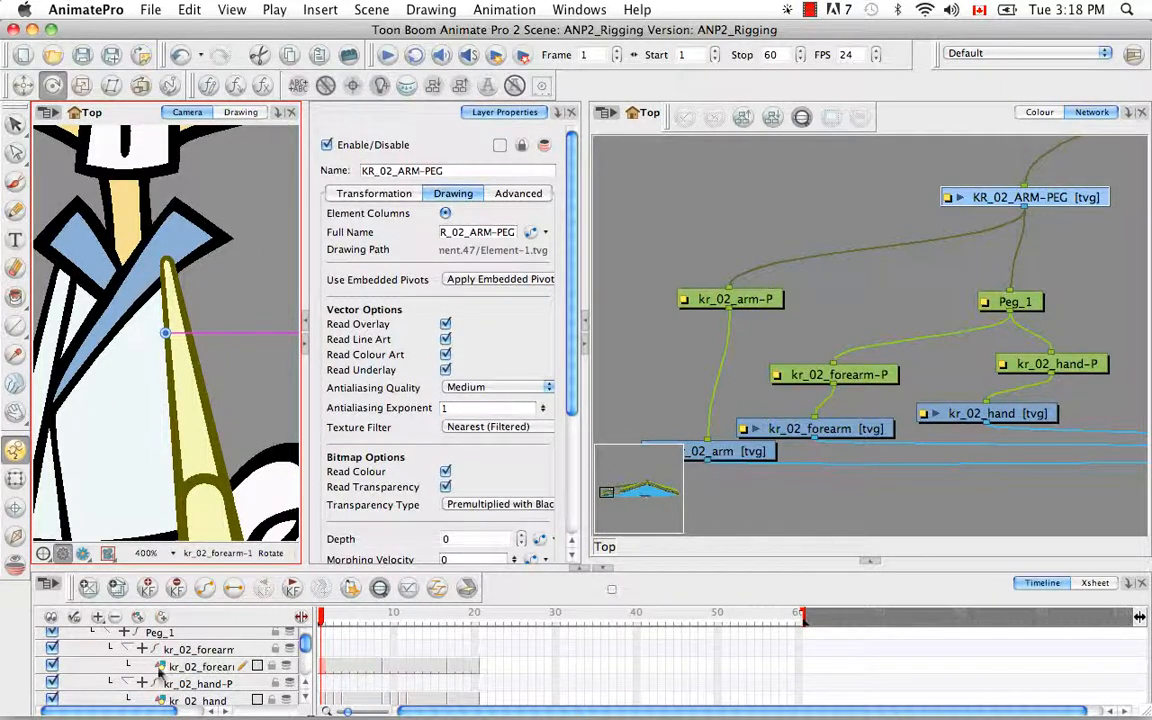
pyautogui.scroll(2, 308, 648)
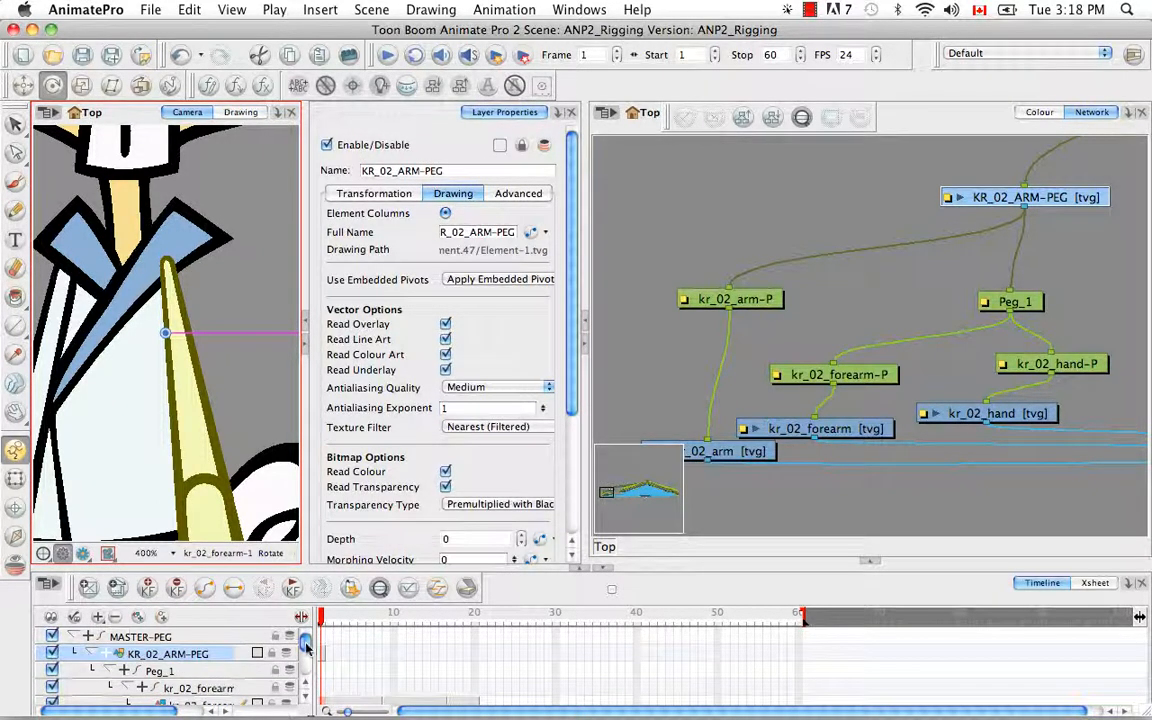
pyautogui.scroll(-6, 306, 648)
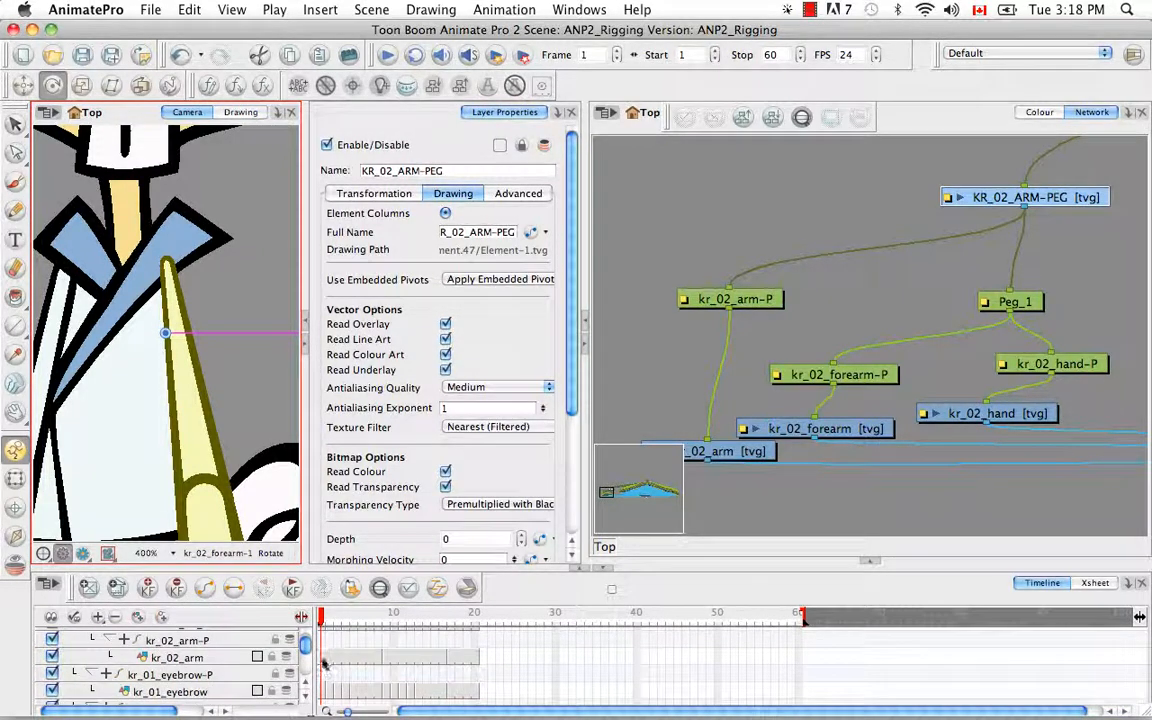
pyautogui.click(322, 658)
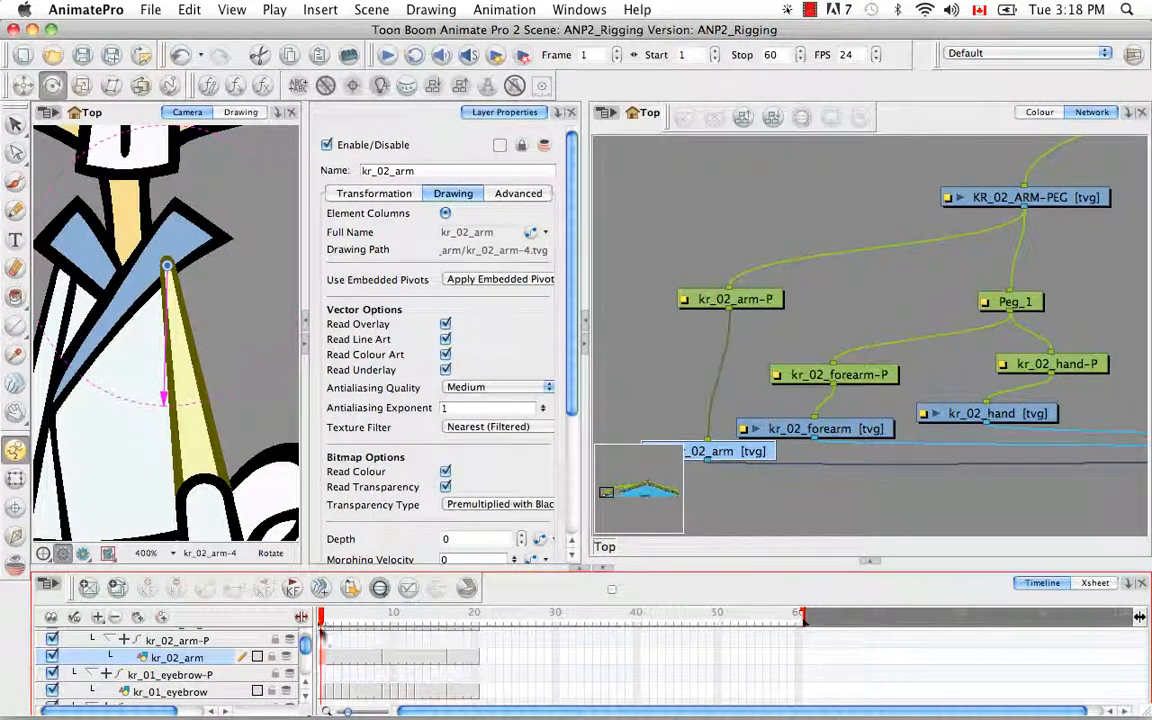
pyautogui.rightClick(322, 660)
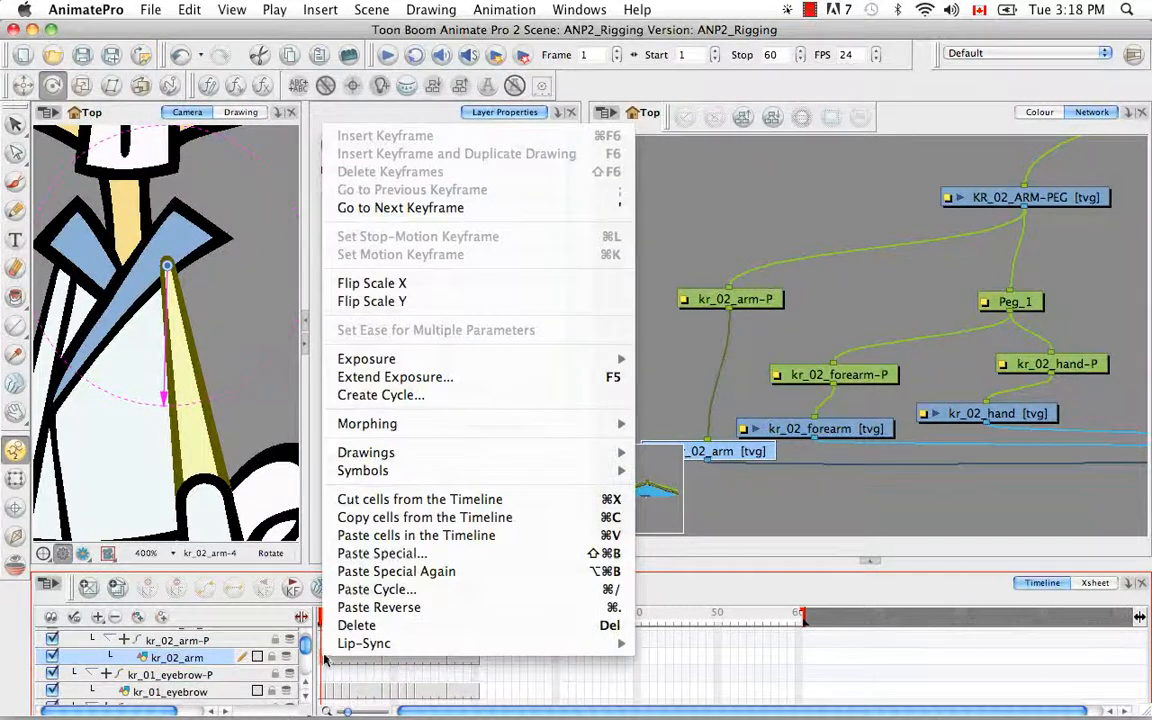
pyautogui.click(348, 517)
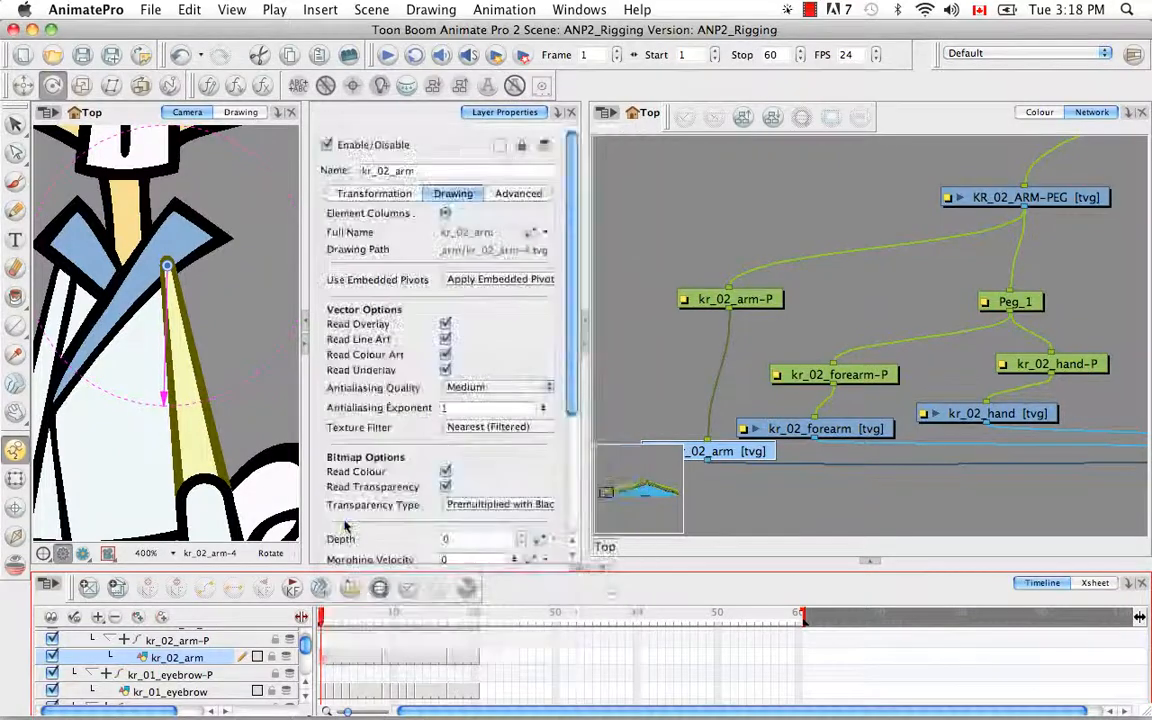
# Step: Paste Special the copied cell onto frame 1 of KR_02_ARM-PEG with the advanced Update Drawing Pivot option
pyautogui.scroll(5, 305, 648)
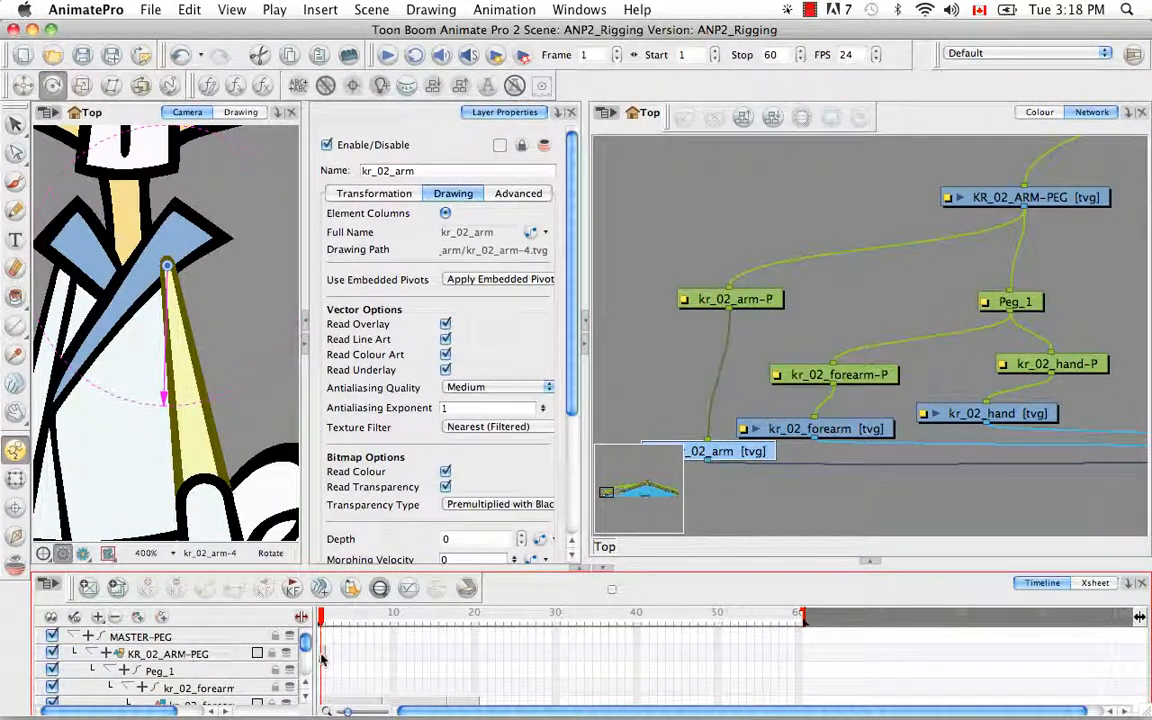
pyautogui.click(320, 655)
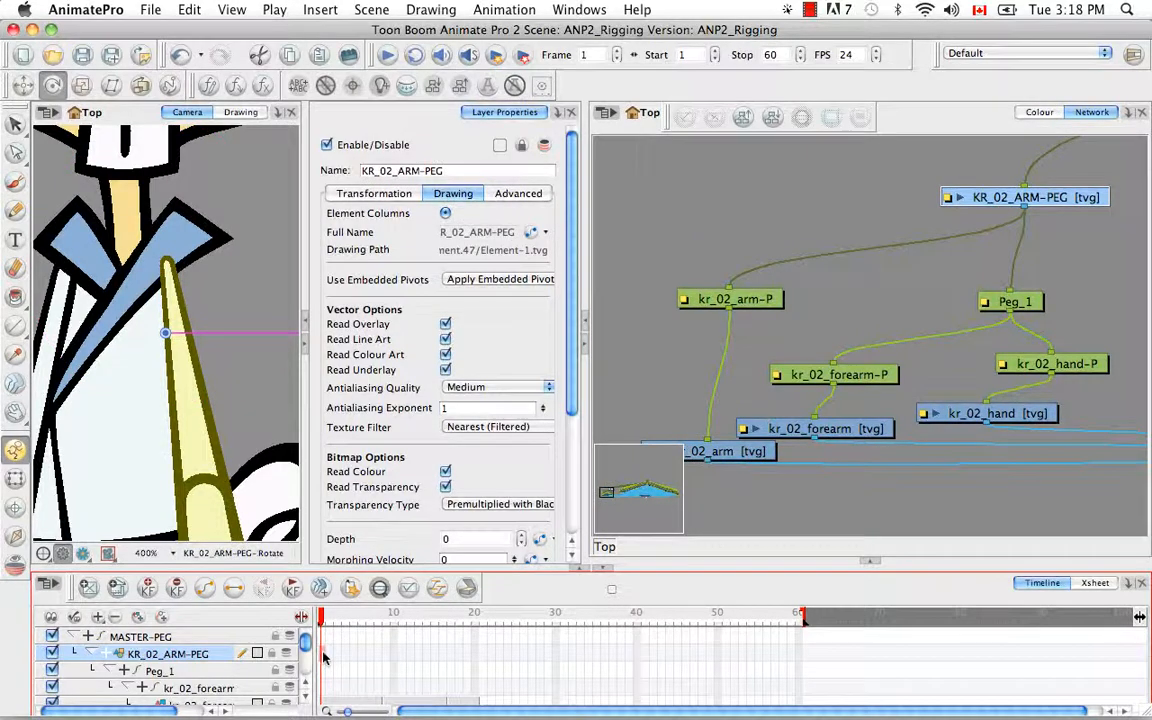
pyautogui.rightClick(322, 656)
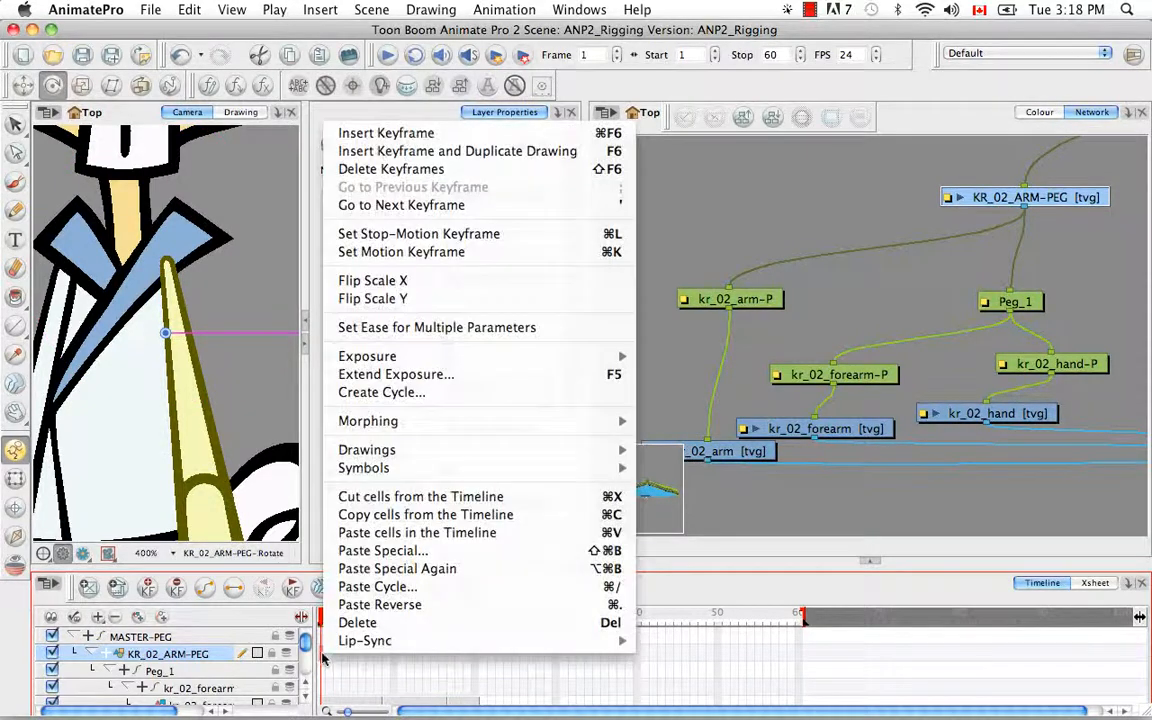
pyautogui.click(381, 553)
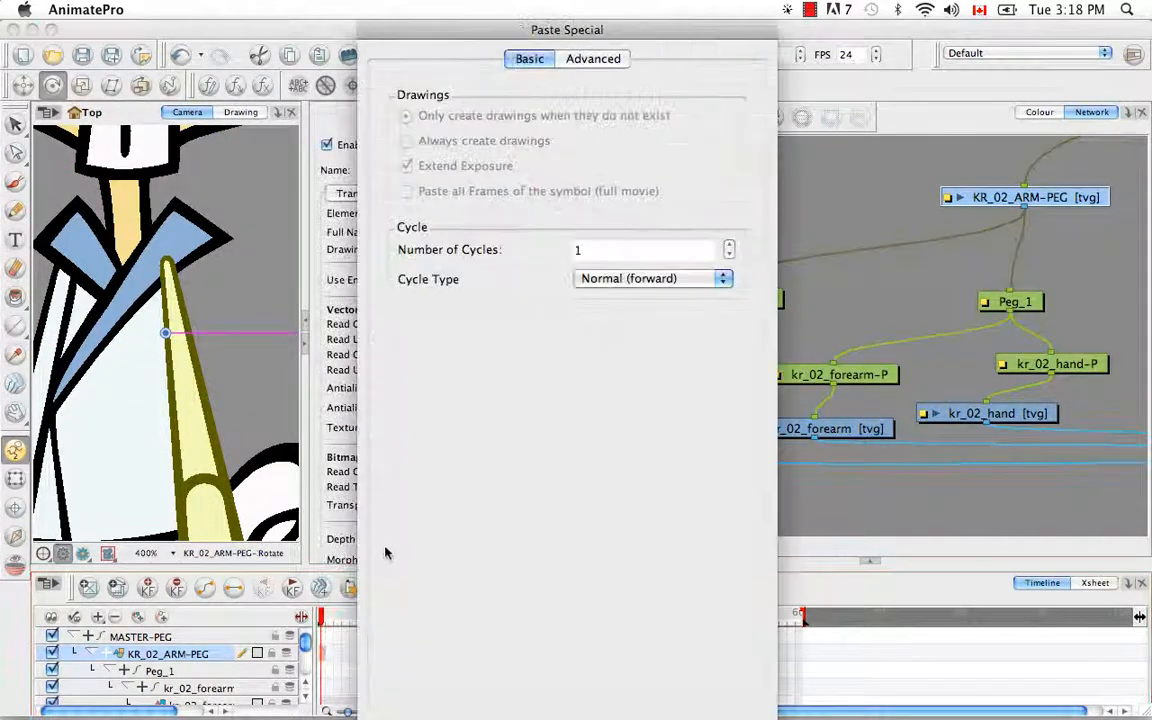
pyautogui.click(595, 59)
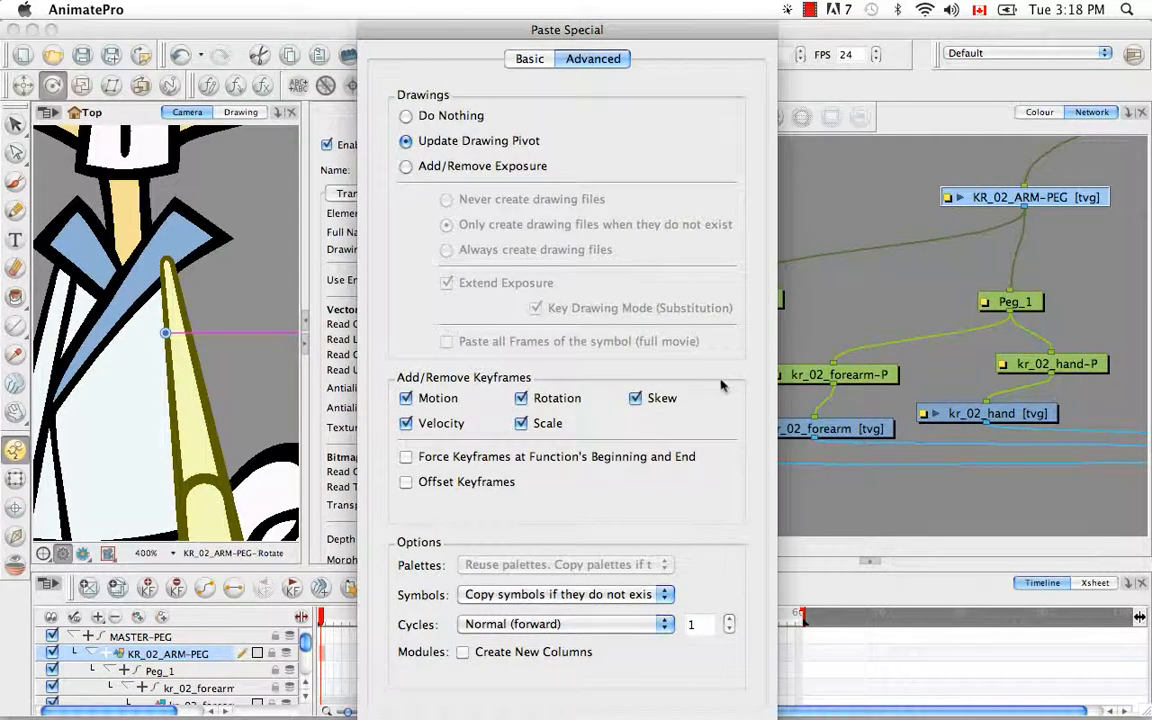
pyautogui.press('Return')
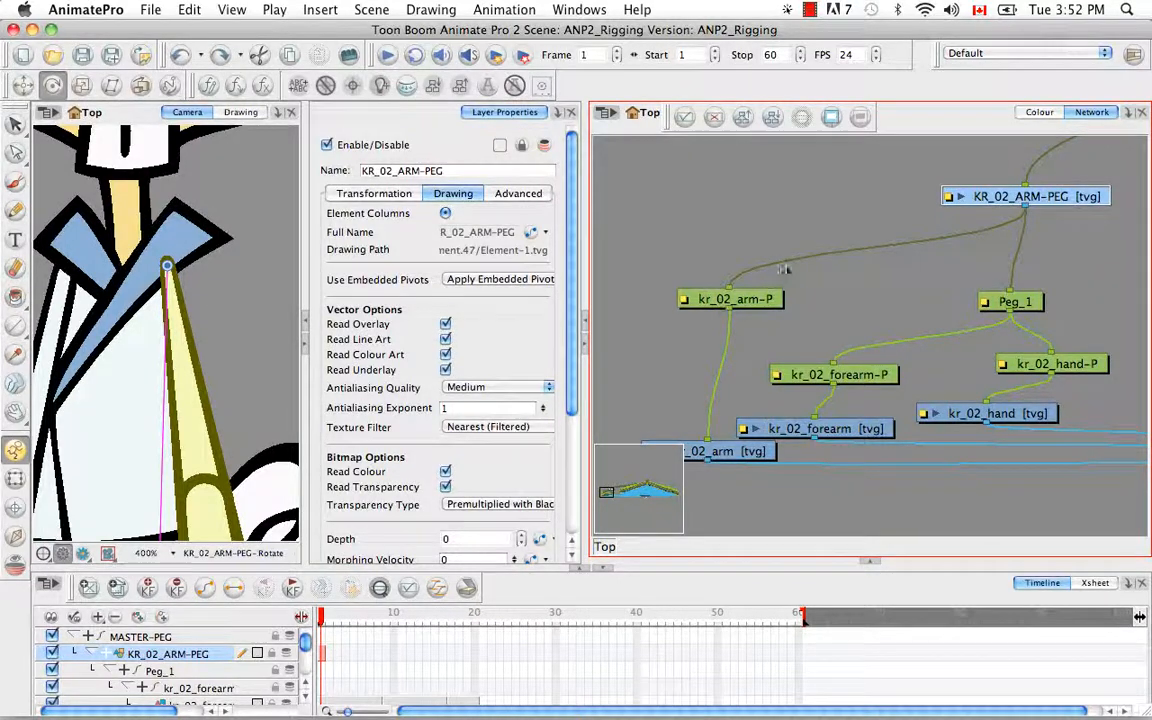
# Step: Add a new colour swatch below indicator in the palette and set it to bright pink, RGB 255, 0, 117
pyautogui.click(1039, 112)
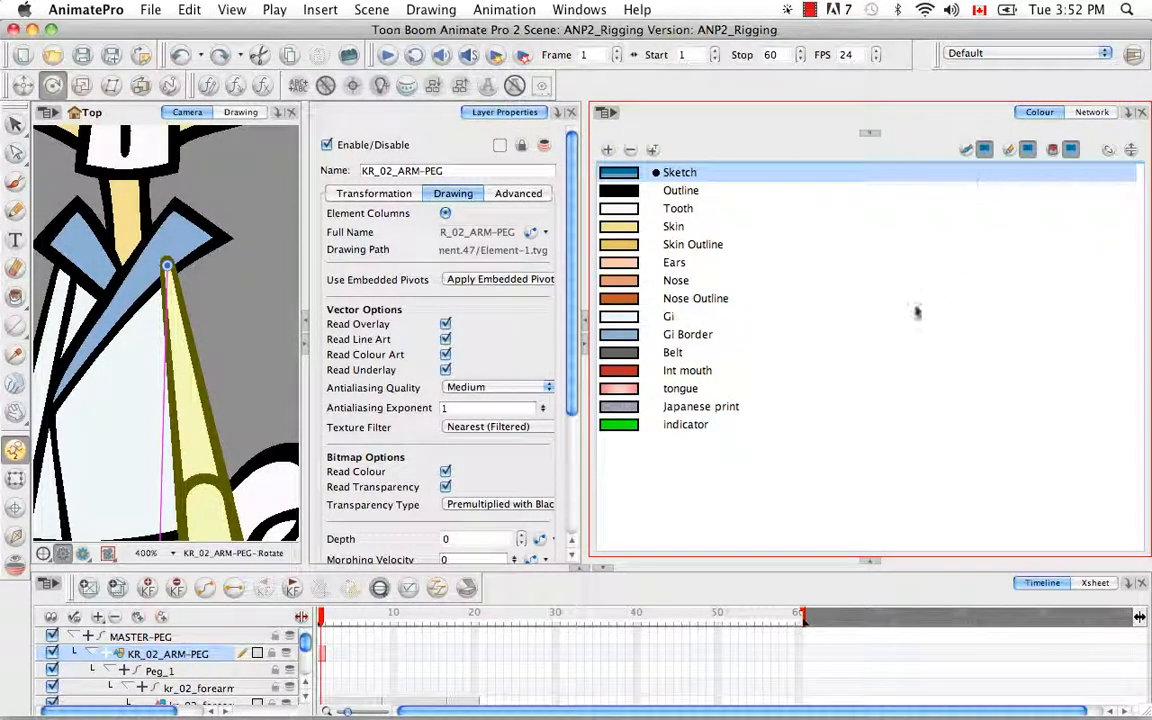
pyautogui.click(630, 426)
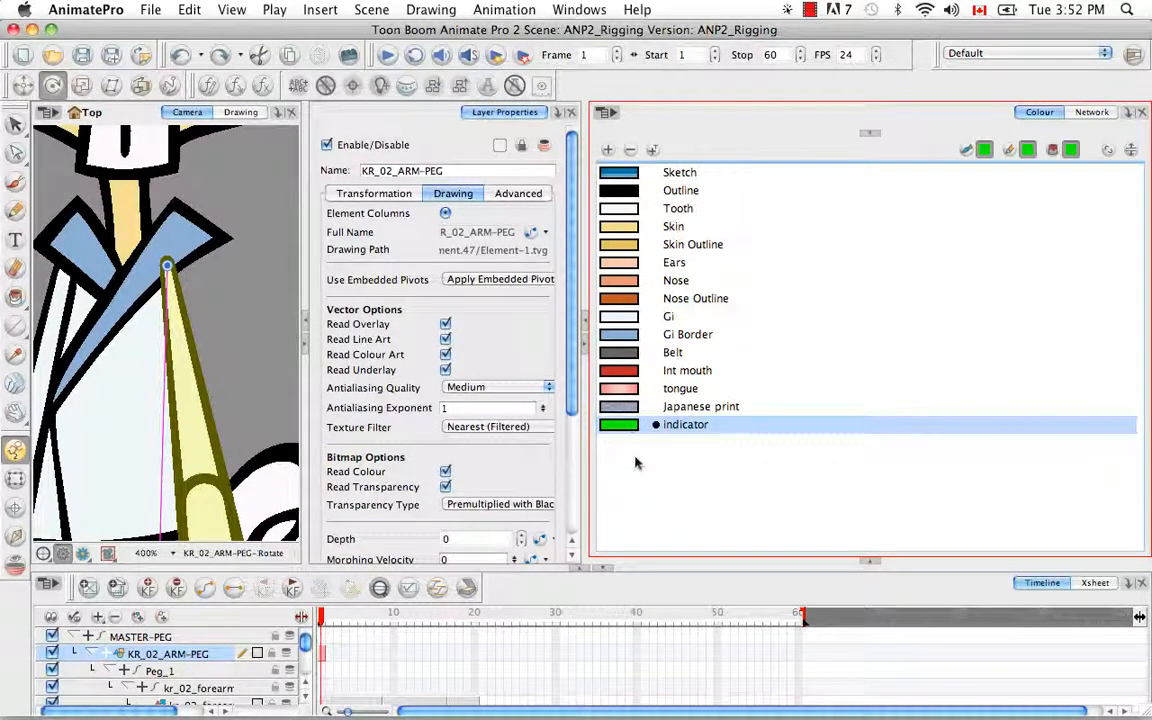
pyautogui.click(607, 149)
pyautogui.doubleClick(618, 442)
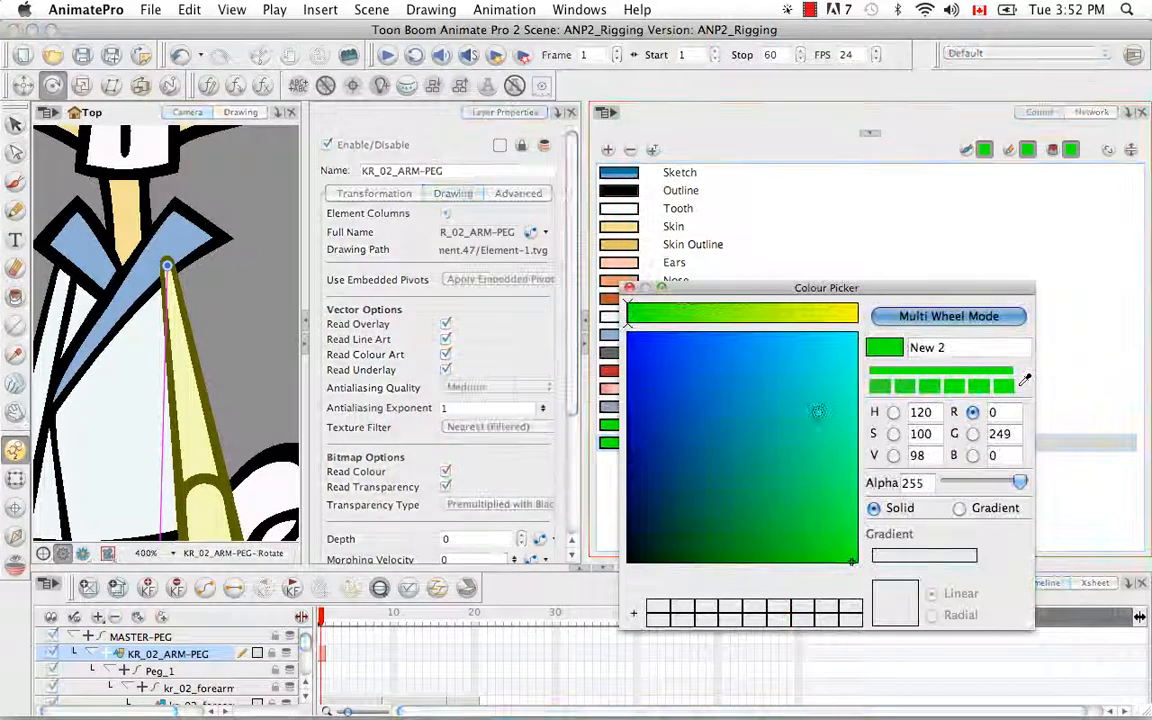
pyautogui.moveTo(641, 320); pyautogui.dragTo(818, 316)
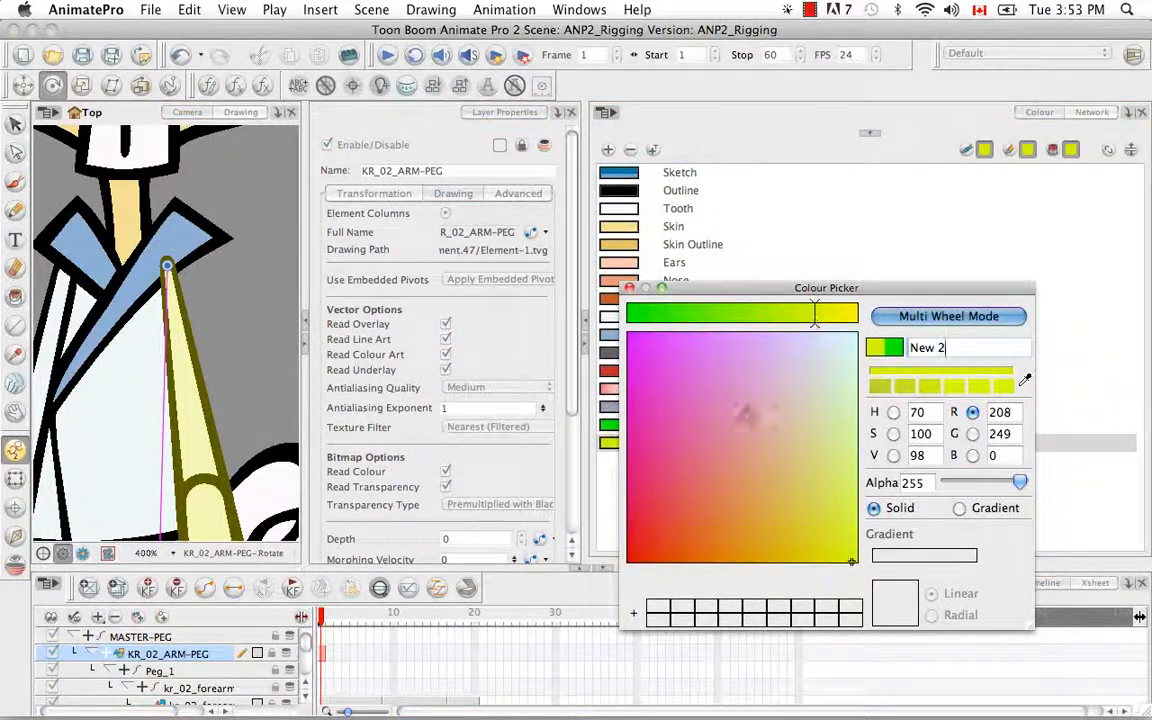
pyautogui.click(1003, 387)
pyautogui.click(1003, 387)
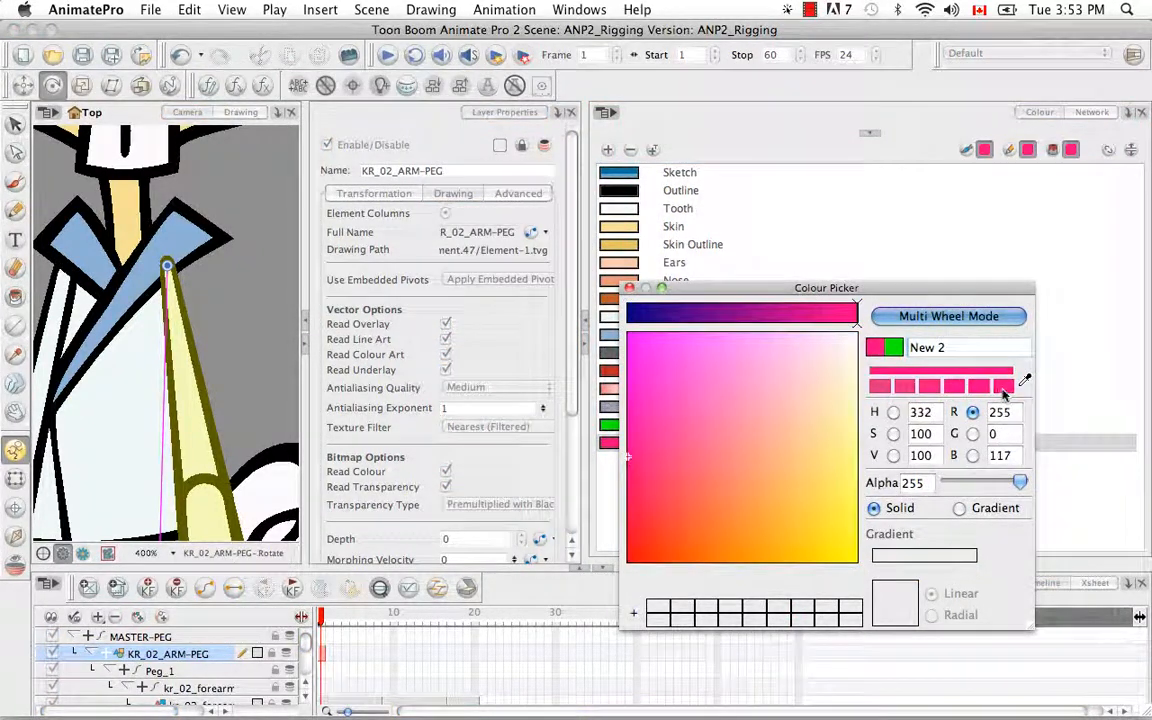
# Step: Name the new pink swatch Crosses, return to the network, and select the Brush tool
pyautogui.tripleClick(933, 345)
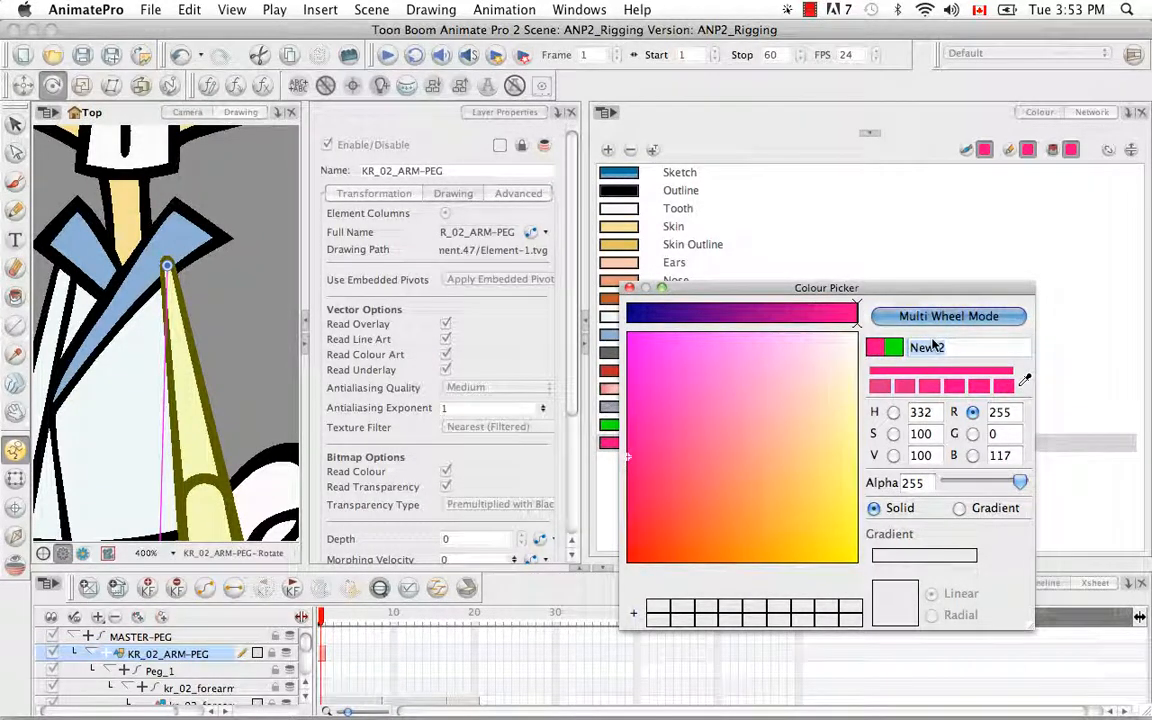
pyautogui.write('C')
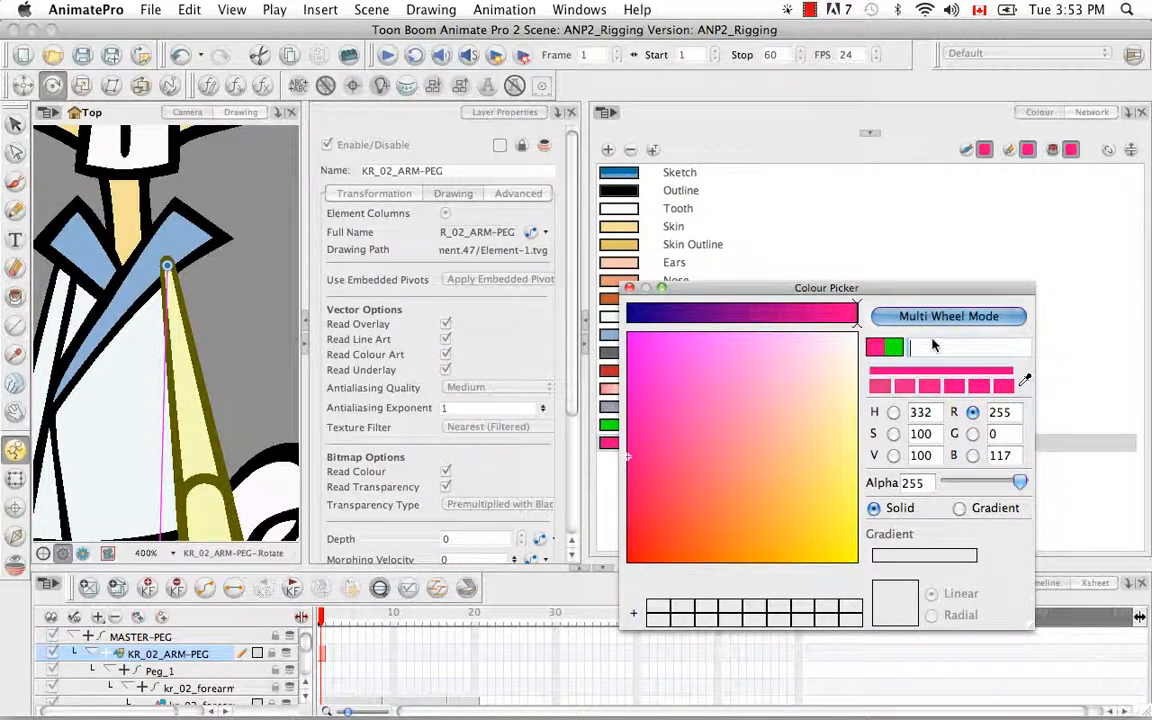
pyautogui.write('rosses')
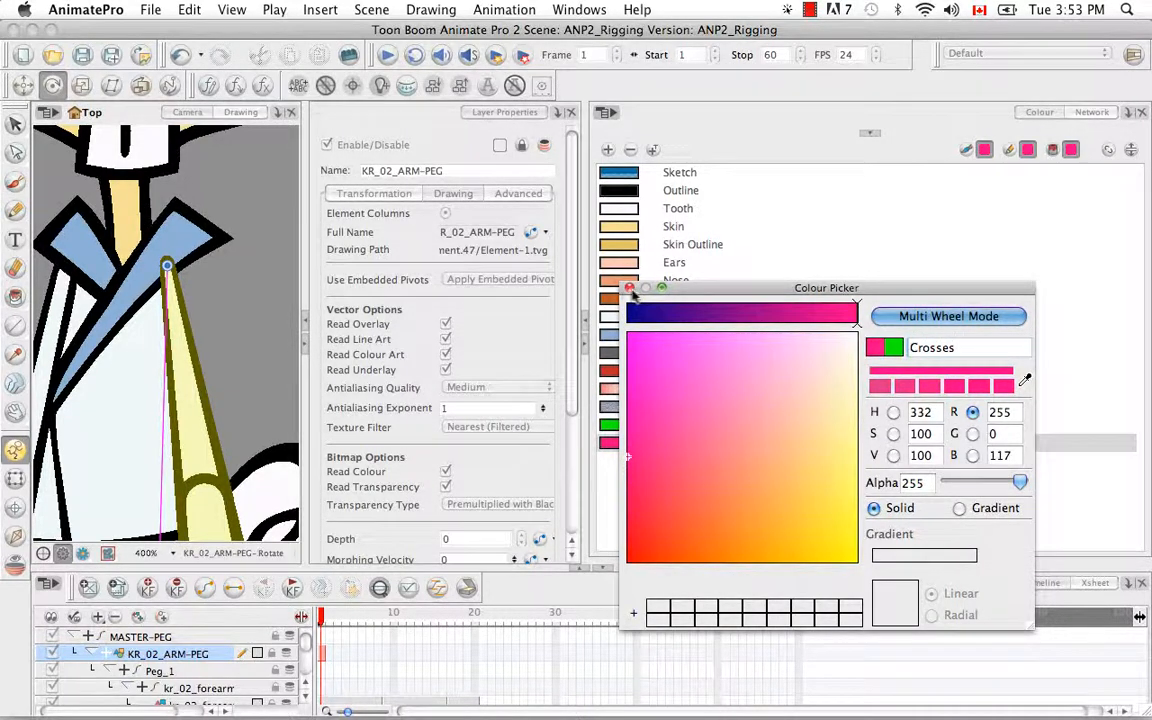
pyautogui.click(629, 287)
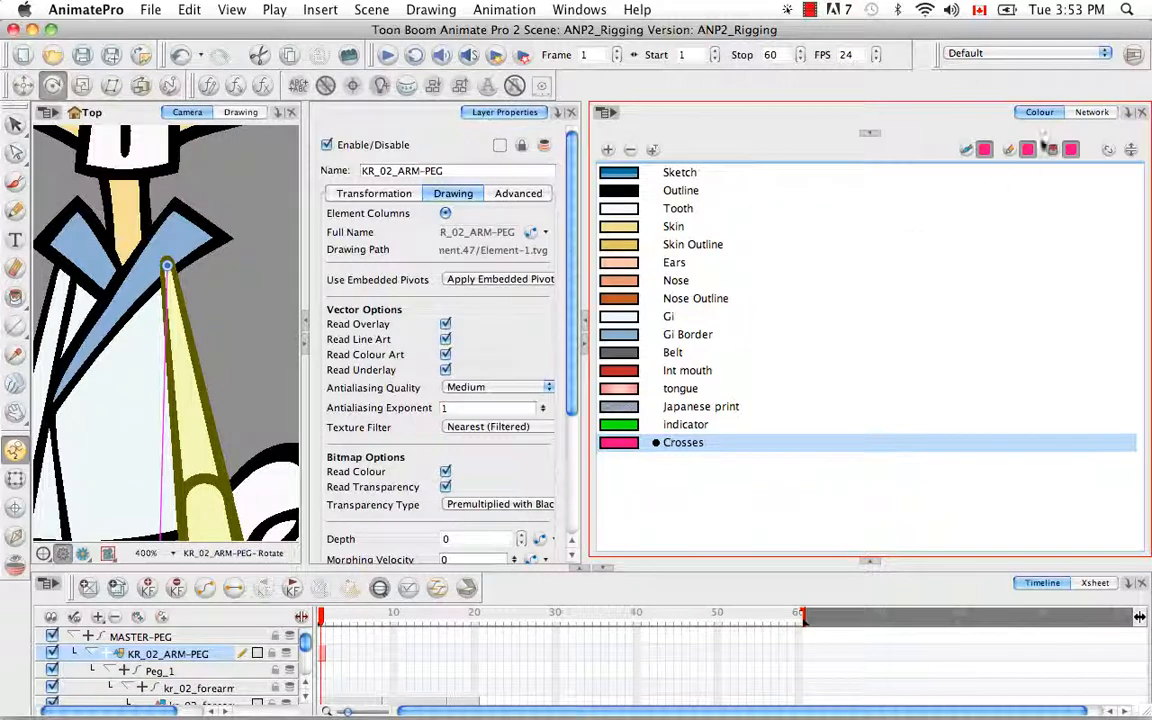
pyautogui.click(1090, 112)
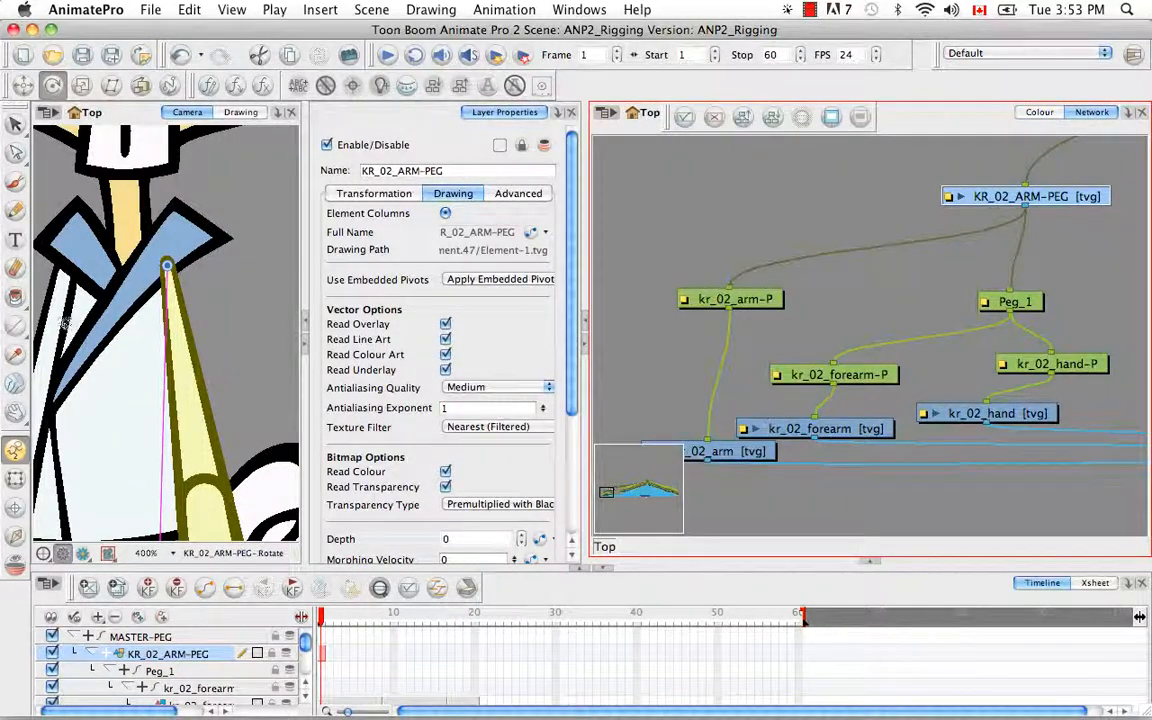
pyautogui.click(15, 180)
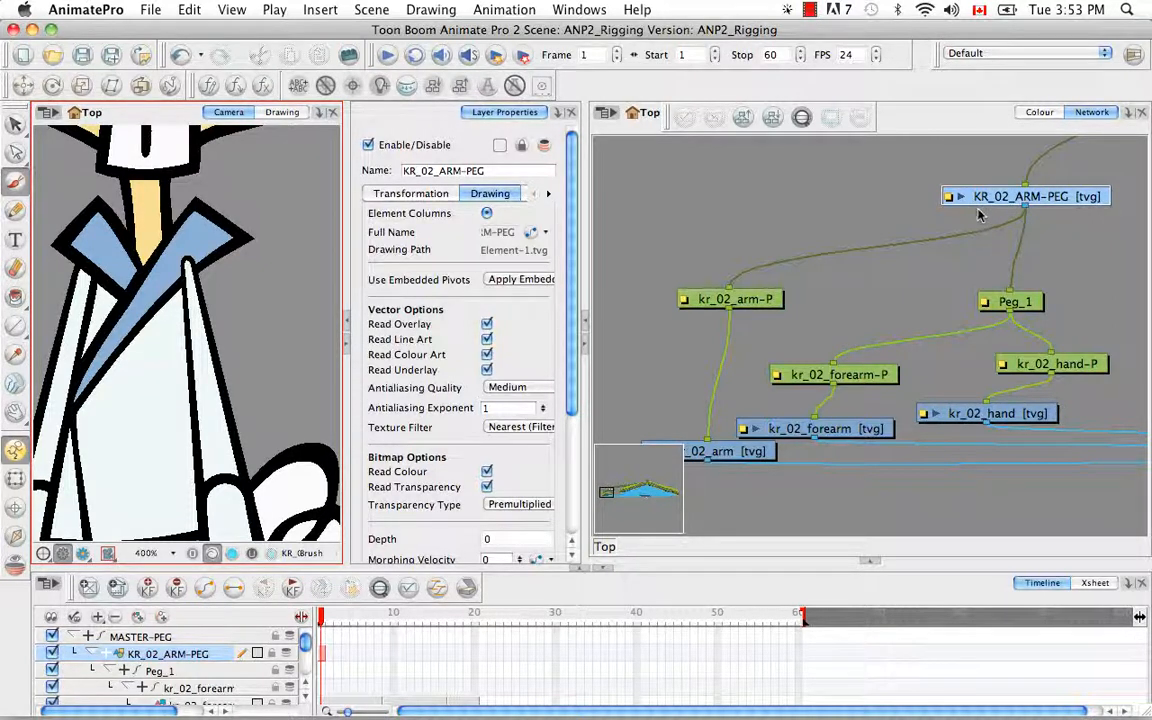
# Step: Add a Composite module to the network and place it just above kr_02_arm-P
pyautogui.click(819, 497)
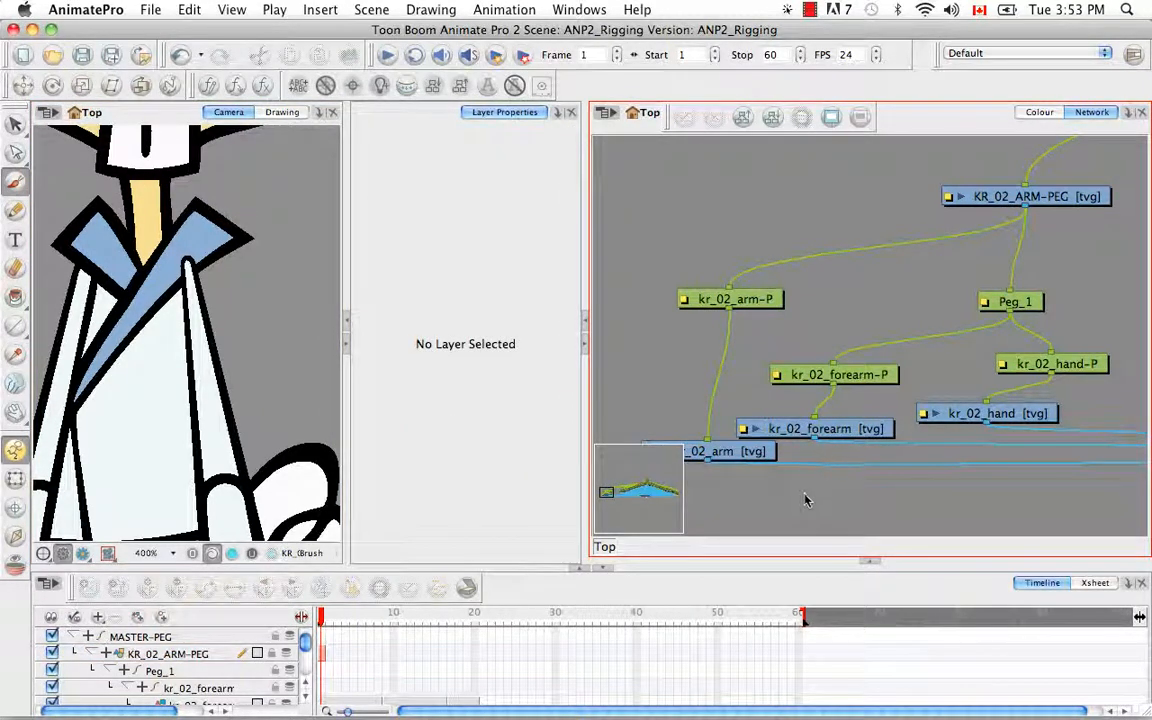
pyautogui.hotkey('ctrl', 'h')
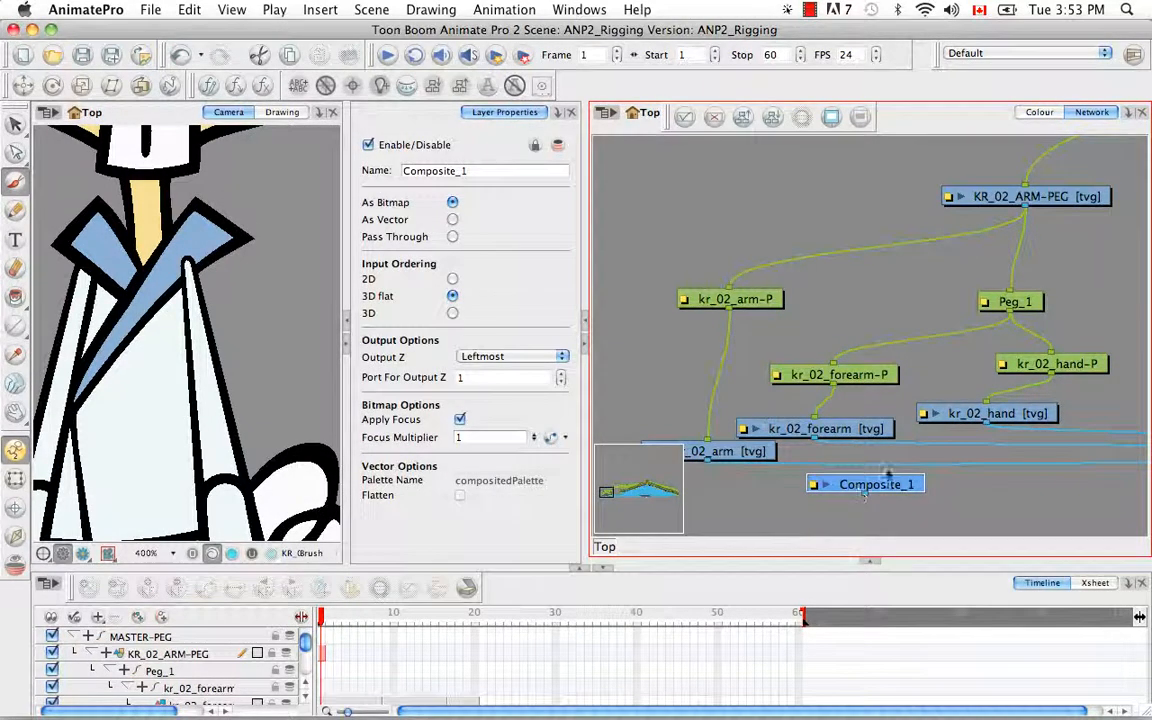
pyautogui.moveTo(883, 485); pyautogui.dragTo(860, 490)
pyautogui.moveTo(742, 249); pyautogui.dragTo(749, 241)
pyautogui.click(856, 231)
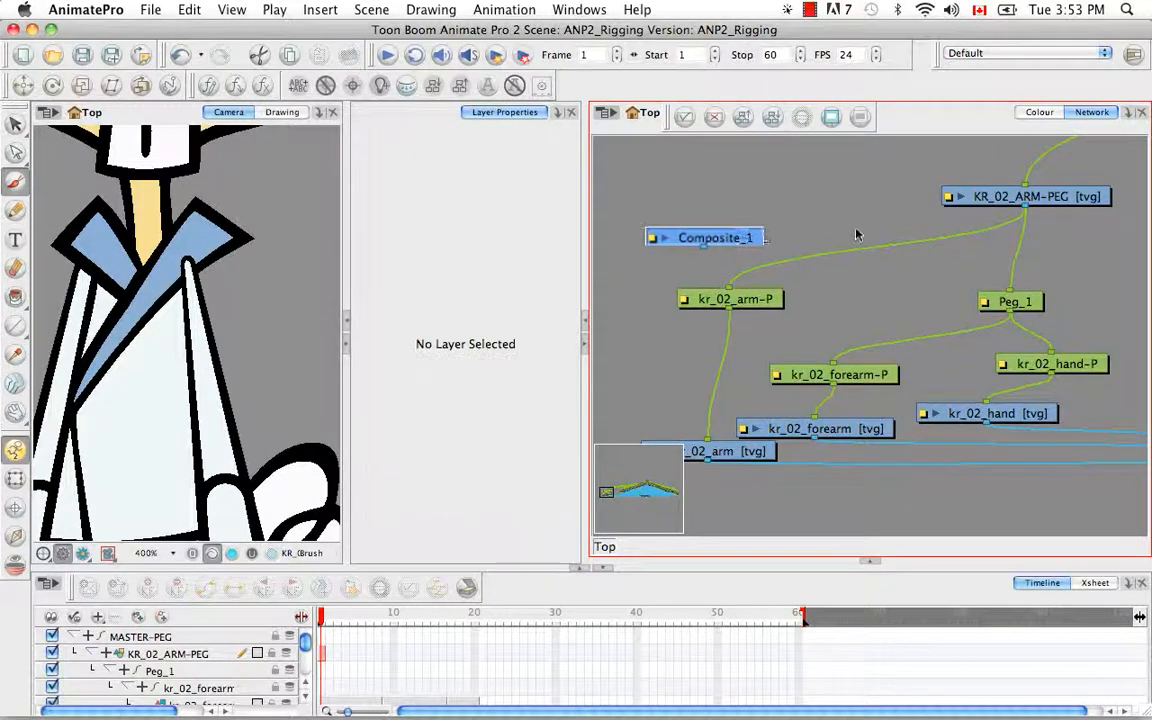
# Step: Connect KR_02_ARM-PEG's output to Composite_1, and Composite_1's output to the leftmost port of the main composite
pyautogui.moveTo(1025, 208); pyautogui.dragTo(971, 503)
pyautogui.press('space')
pyautogui.moveTo(1062, 494); pyautogui.dragTo(1032, 368)
pyautogui.press('space')
pyautogui.moveTo(1029, 437); pyautogui.dragTo(687, 449)
pyautogui.moveTo(690, 384); pyautogui.dragTo(1020, 356)
pyautogui.press('space')
pyautogui.moveTo(1029, 412); pyautogui.dragTo(672, 419)
pyautogui.moveTo(668, 364); pyautogui.dragTo(954, 360)
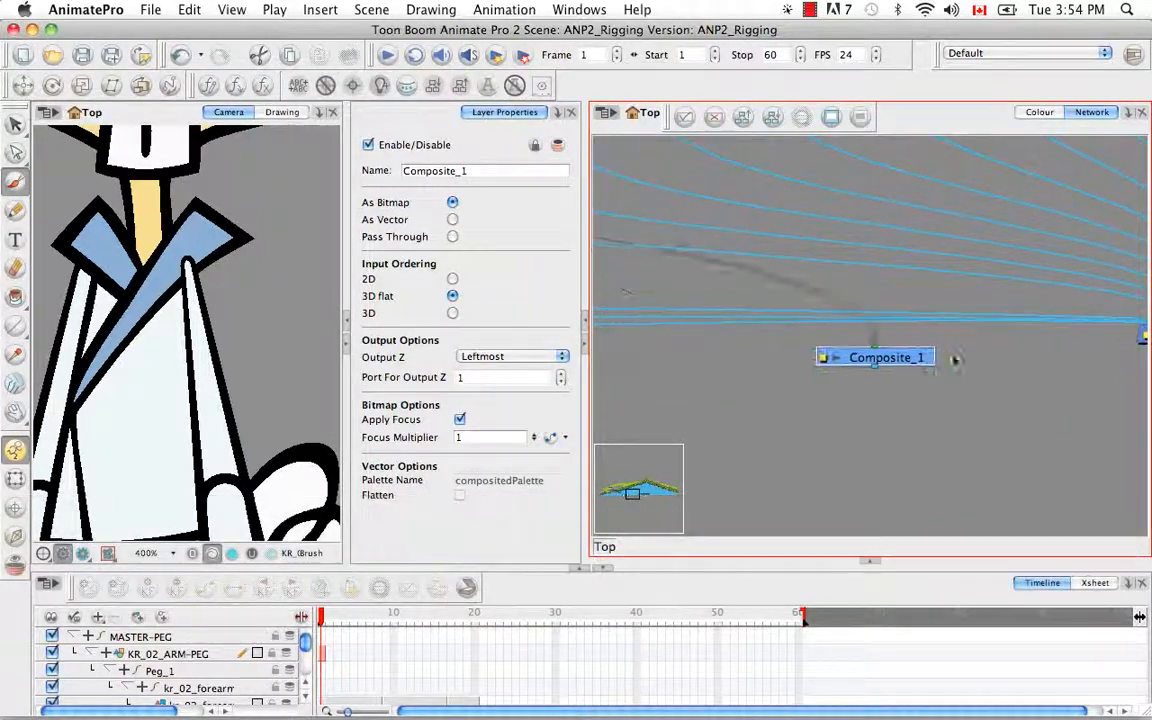
pyautogui.press('space')
pyautogui.moveTo(1015, 409); pyautogui.dragTo(823, 446)
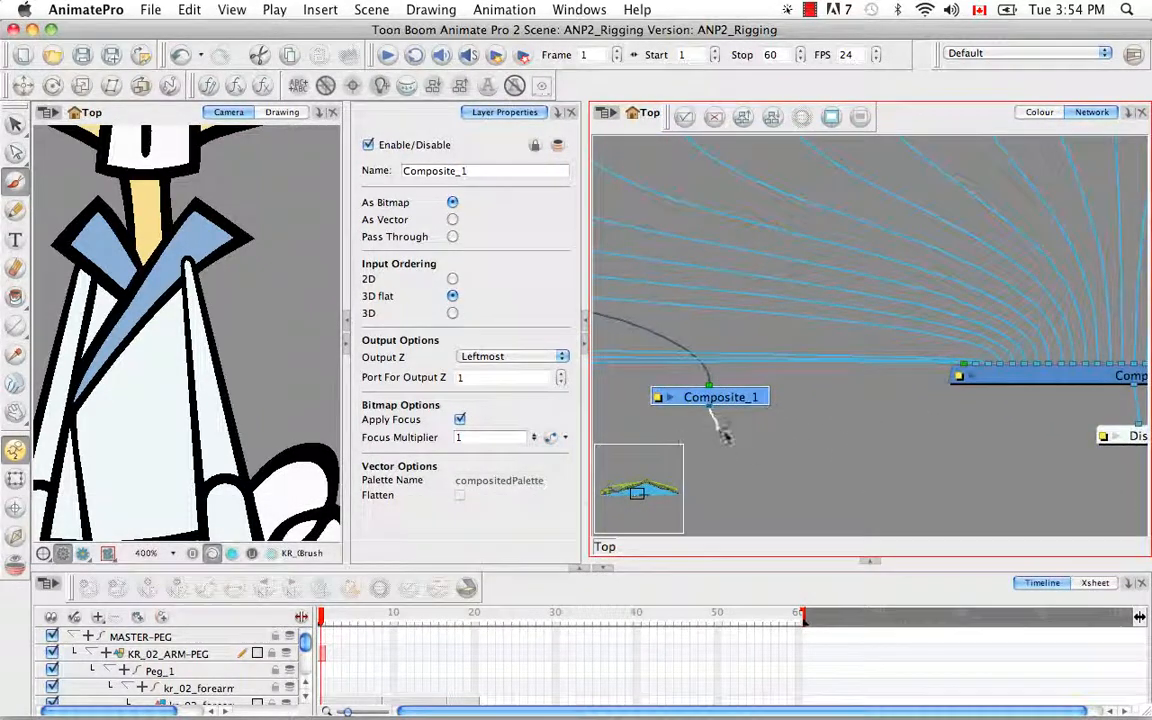
pyautogui.moveTo(709, 410)
pyautogui.mouseDown()
pyautogui.moveTo(784, 375)
pyautogui.moveTo(962, 366)
pyautogui.mouseUp()
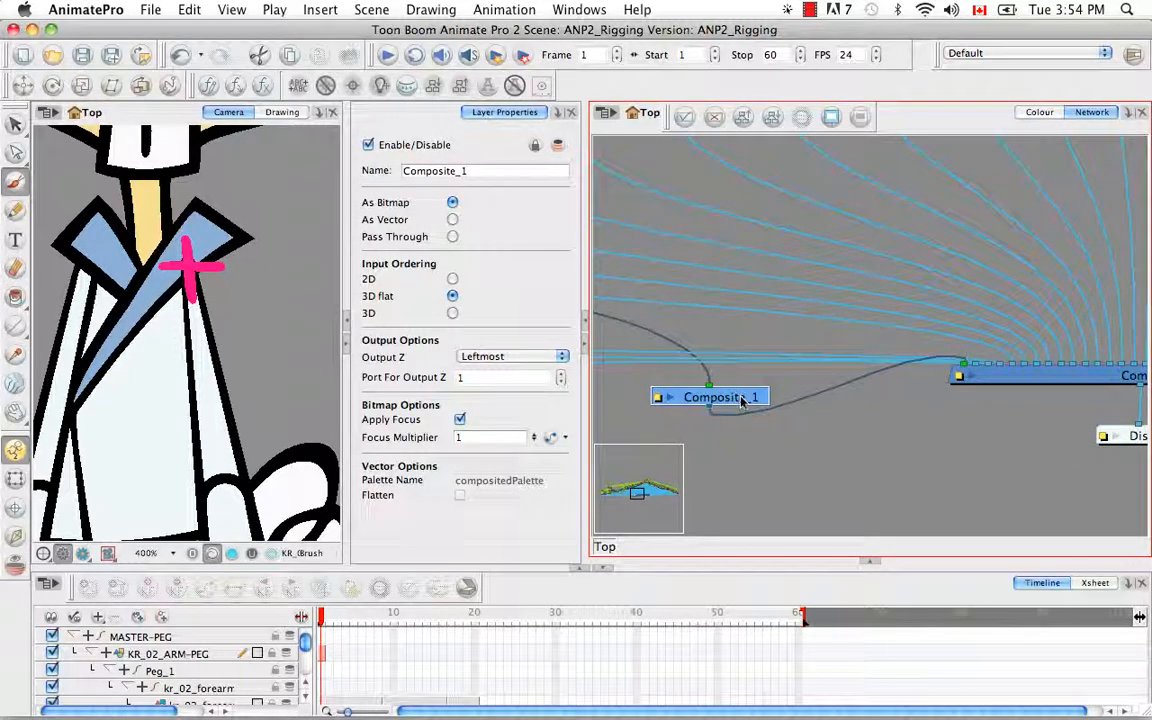
# Step: Move Composite_1 back across the network to just below the kr_02_forearm and kr_02_hand modules
pyautogui.moveTo(741, 400); pyautogui.dragTo(640, 404)
pyautogui.press('space')
pyautogui.moveTo(773, 440); pyautogui.dragTo(1032, 508)
pyautogui.moveTo(873, 424); pyautogui.dragTo(1113, 355)
pyautogui.click(1089, 436)
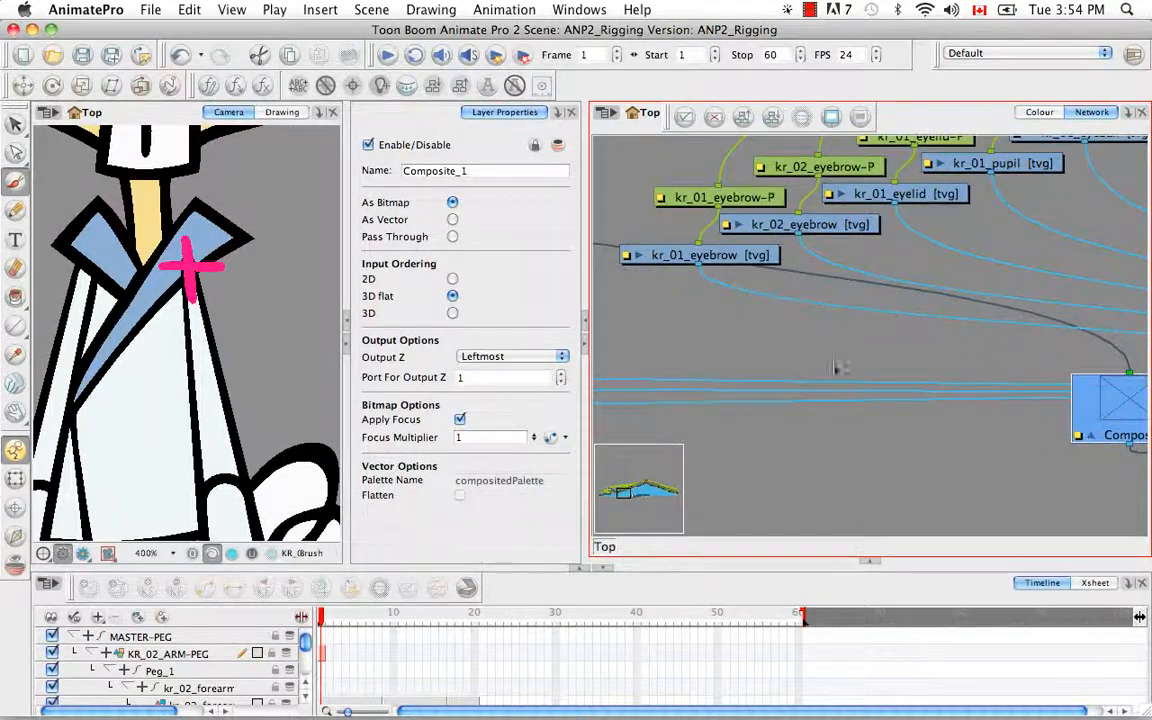
pyautogui.click(1090, 436)
pyautogui.moveTo(1114, 435); pyautogui.dragTo(686, 334)
pyautogui.press('space')
pyautogui.moveTo(751, 380); pyautogui.dragTo(982, 460)
pyautogui.moveTo(946, 397); pyautogui.dragTo(975, 297)
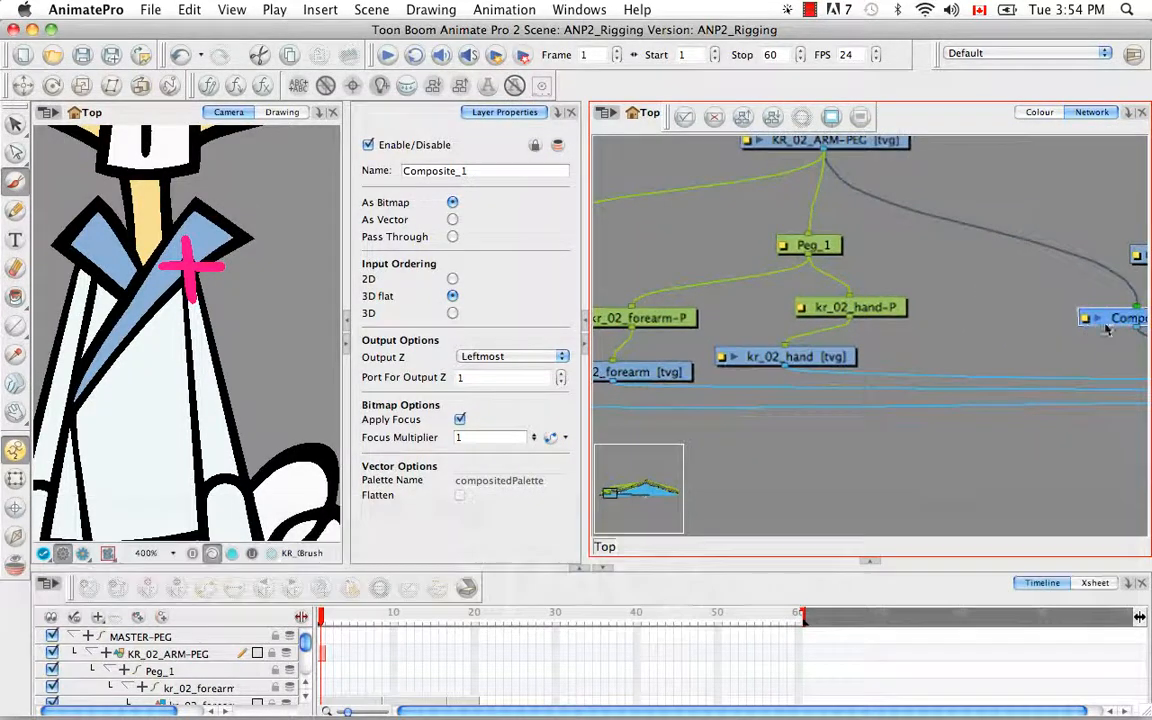
pyautogui.moveTo(1107, 330); pyautogui.dragTo(632, 482)
pyautogui.press('space')
pyautogui.moveTo(806, 331); pyautogui.dragTo(990, 300)
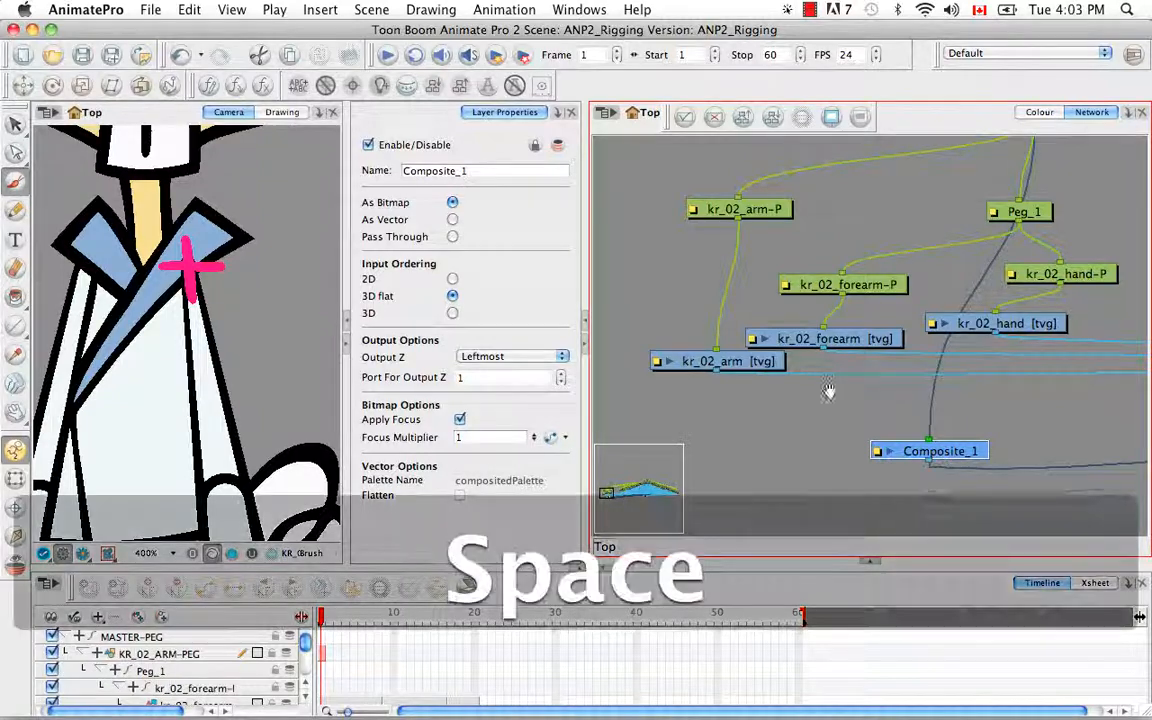
# Step: Switch to the Transform tool and test-select the separate hand and kr_02_arm pieces of the rabbit's arm
pyautogui.press('space')
pyautogui.moveTo(828, 290); pyautogui.dragTo(848, 376)
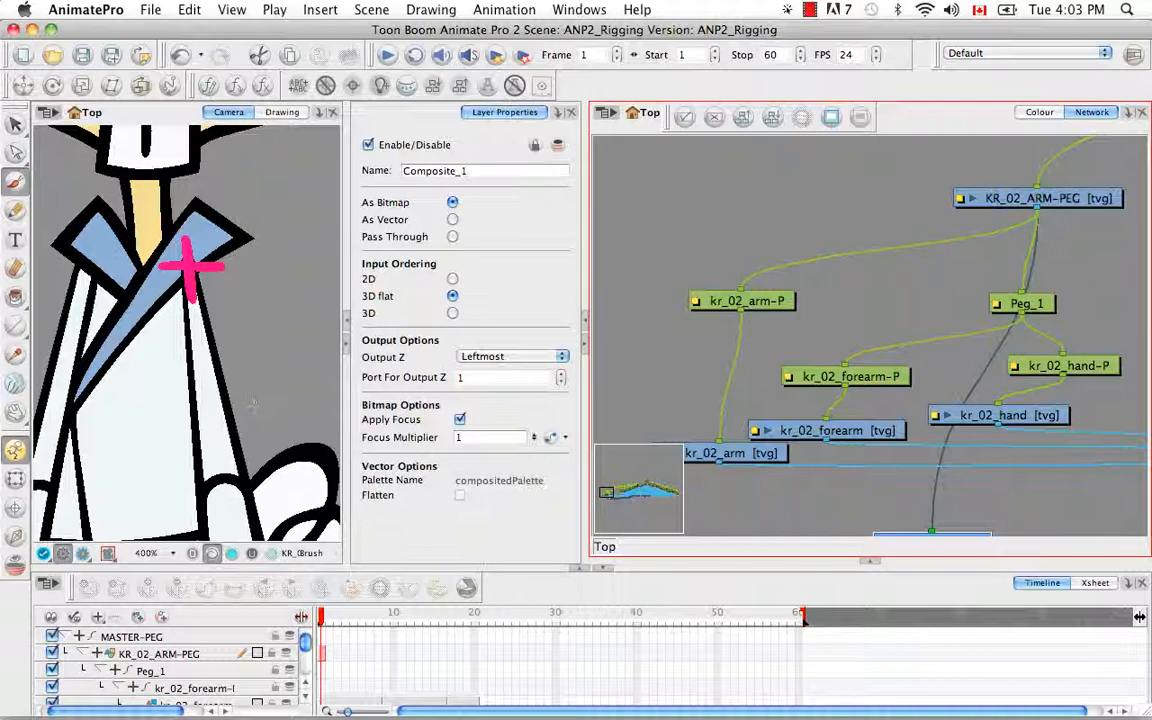
pyautogui.moveTo(251, 390); pyautogui.dragTo(265, 349)
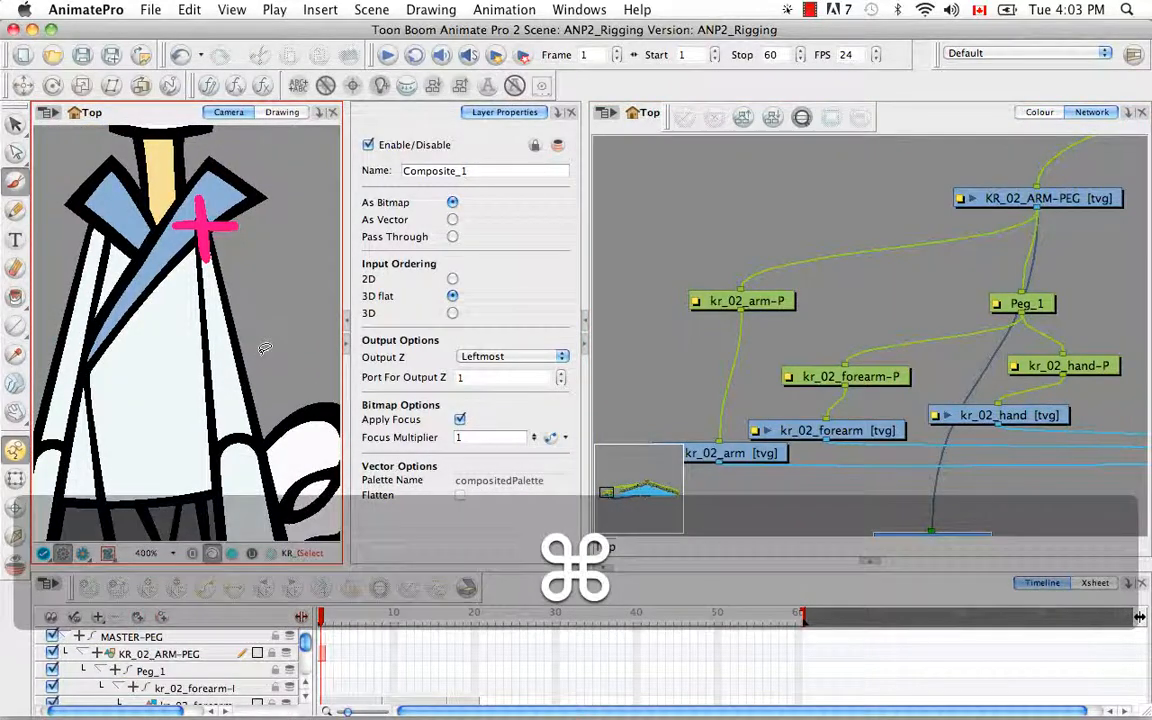
pyautogui.press('super+minus')
pyautogui.press('super+minus')
pyautogui.press('super+minus')
pyautogui.press('super+minus')
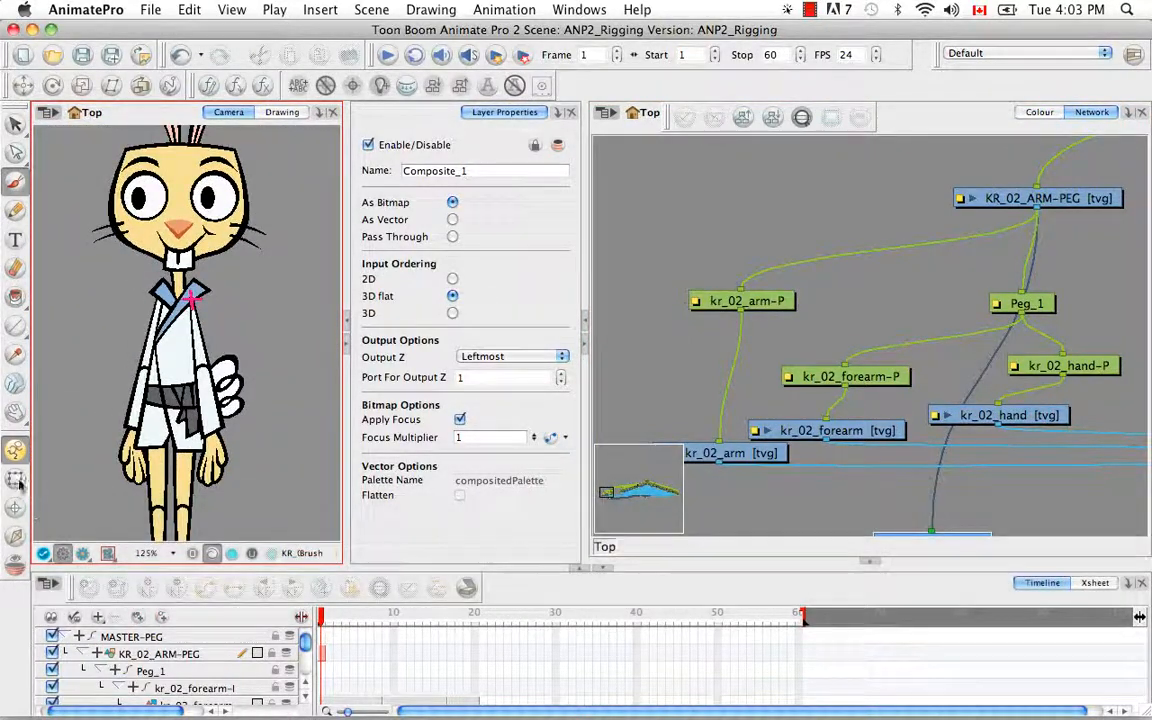
pyautogui.click(15, 479)
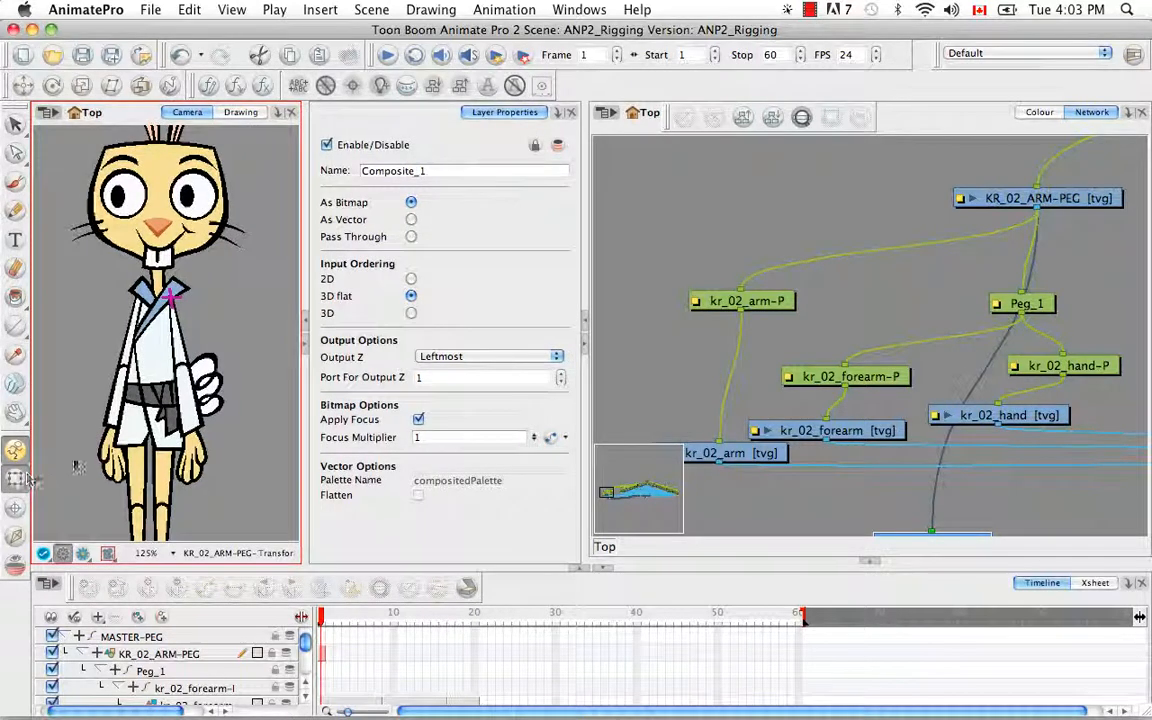
pyautogui.click(168, 432)
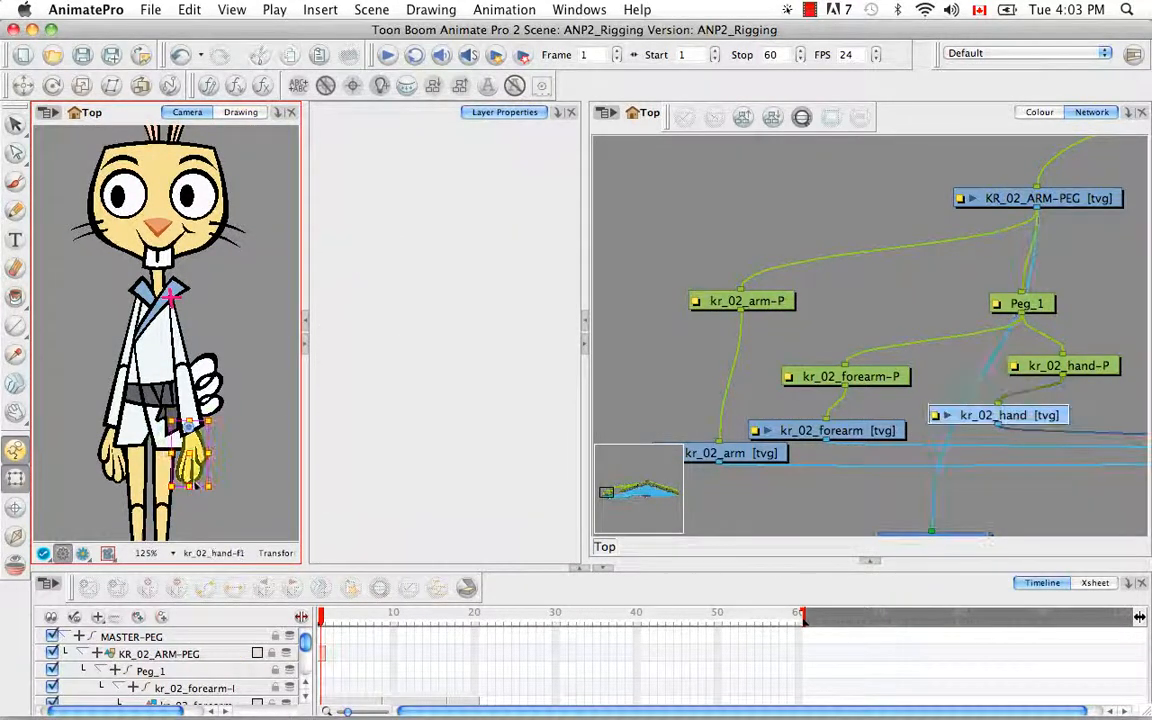
pyautogui.click(207, 340)
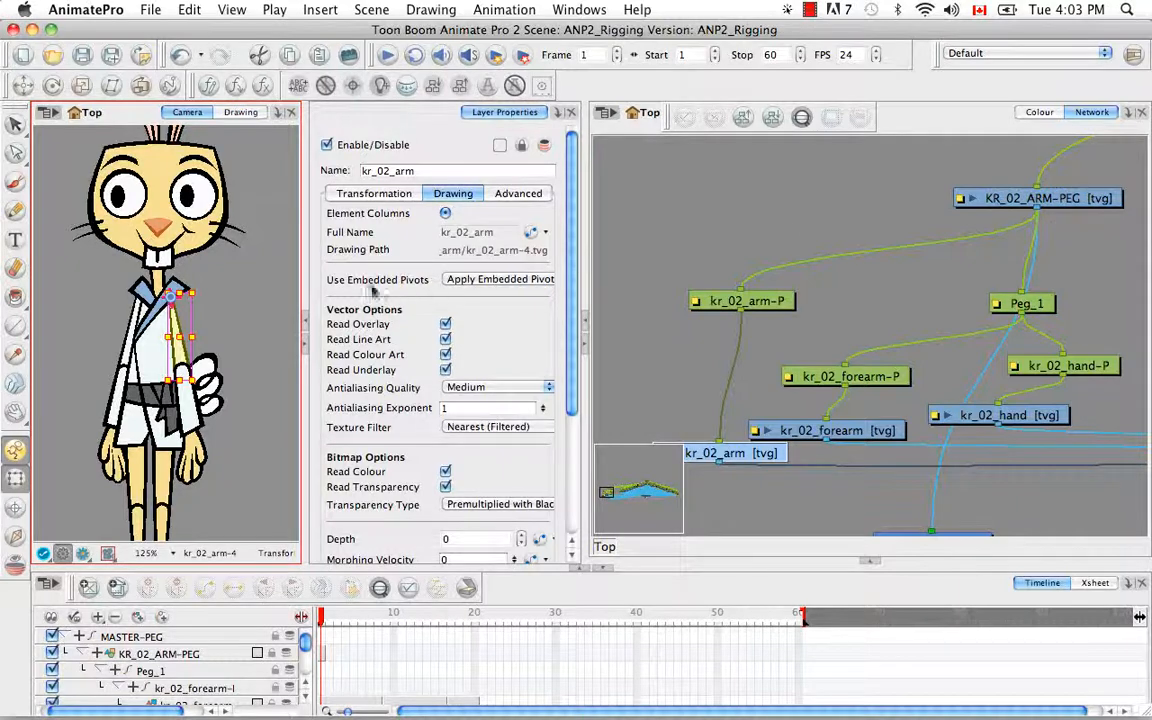
# Step: Select the whole arm through the pink cross of the KR_02_ARM-PEG layer at the shoulder
pyautogui.moveTo(228, 299); pyautogui.dragTo(124, 282)
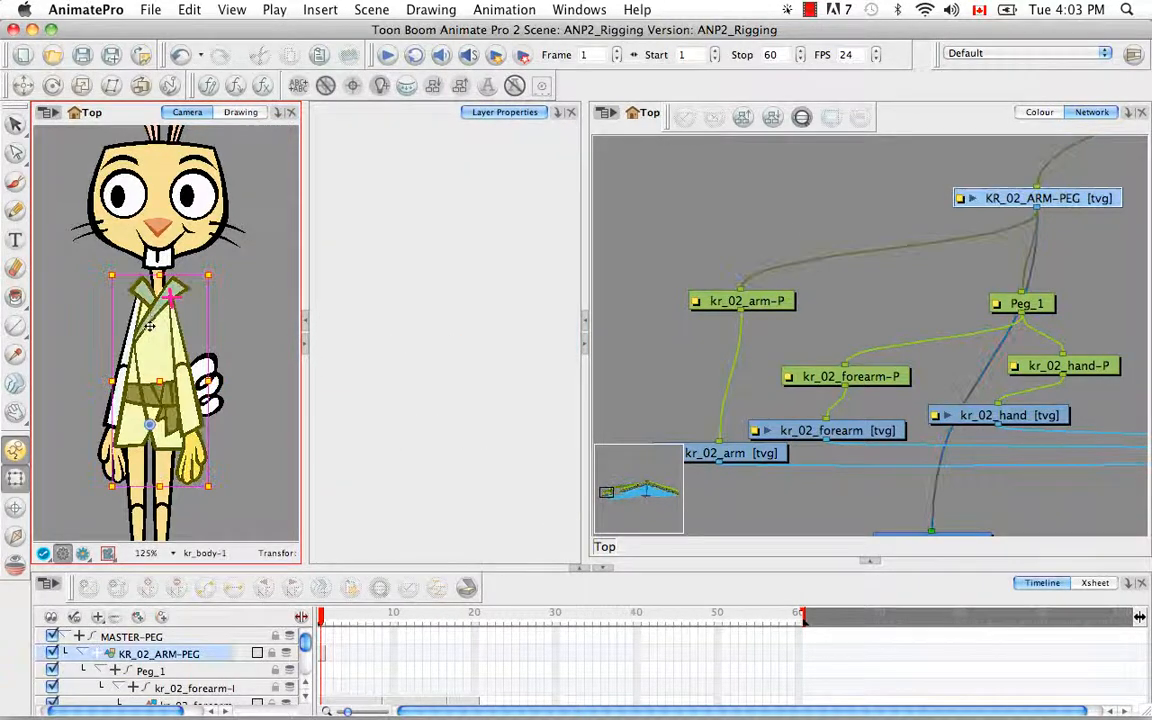
pyautogui.click(186, 298)
pyautogui.click(168, 276)
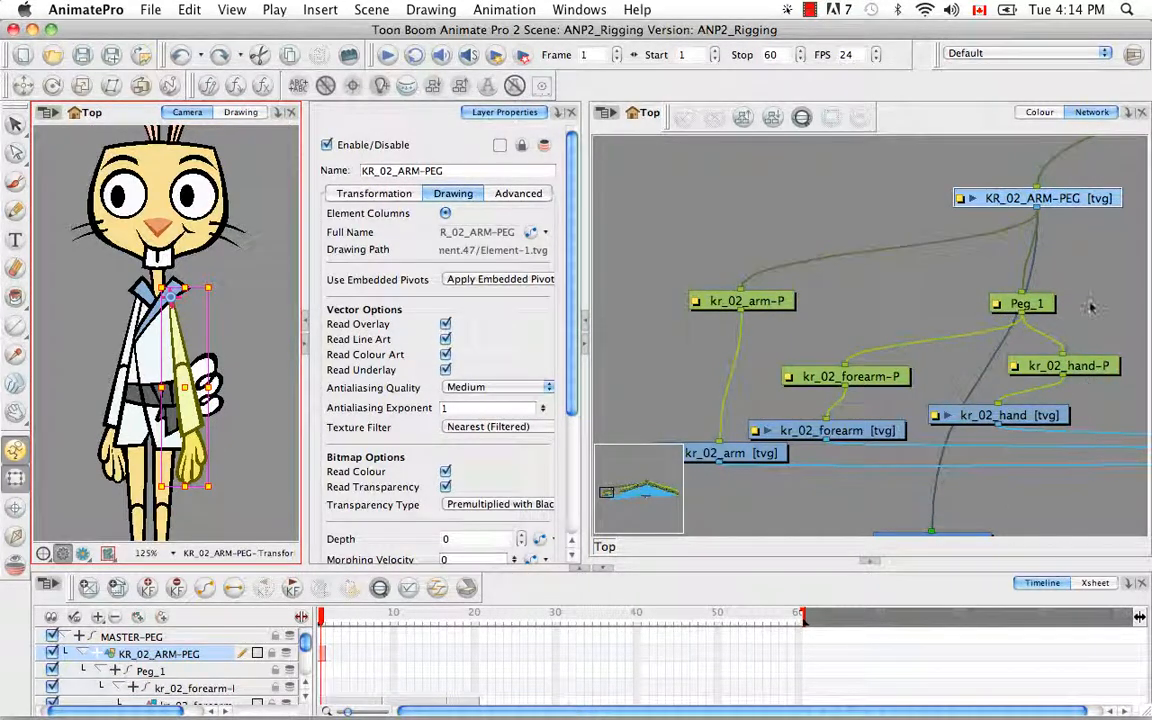
# Step: Add a drawing Element module beneath KR_02_ARM-PEG as parent of the forearm and hand pegs, deleting Peg_1
pyautogui.click(980, 277)
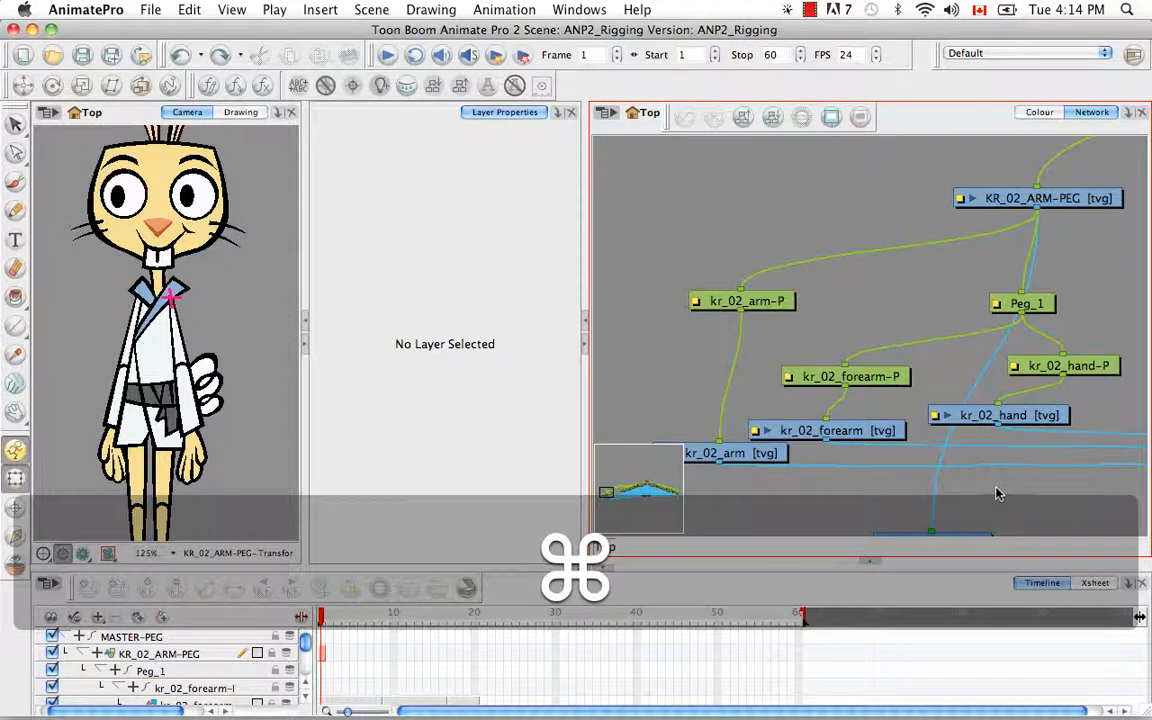
pyautogui.press('super+r')
pyautogui.moveTo(1090, 482); pyautogui.dragTo(1049, 260)
pyautogui.click(1022, 303)
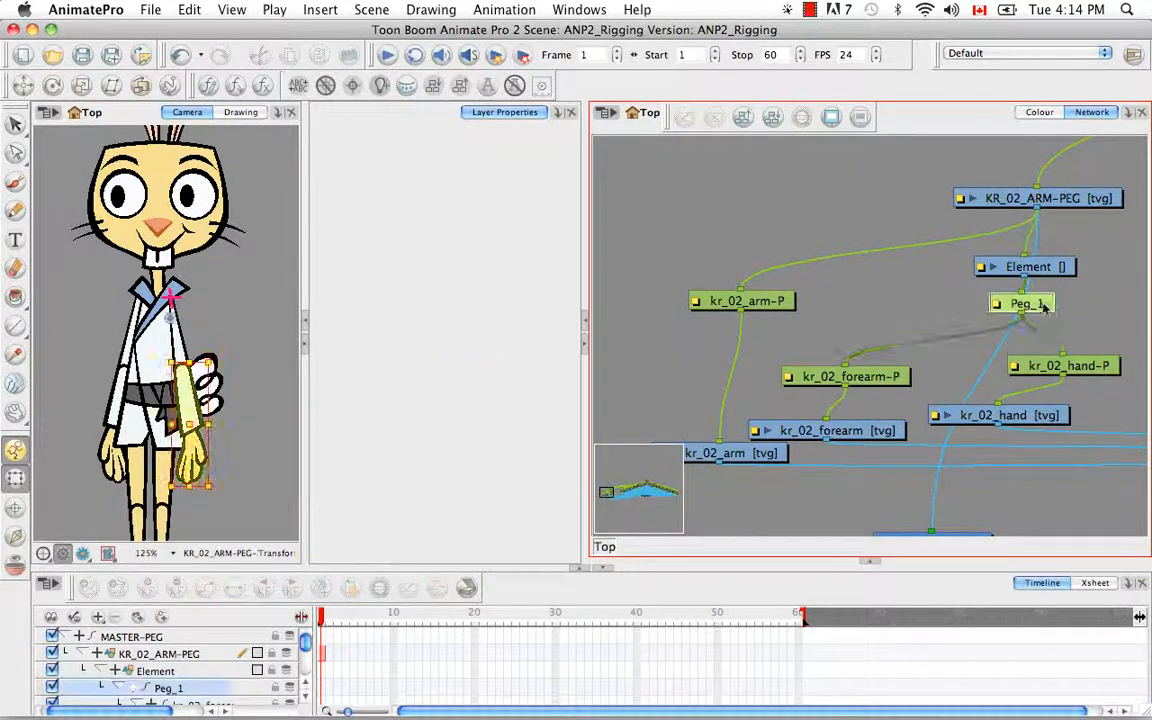
pyautogui.press('BackSpace')
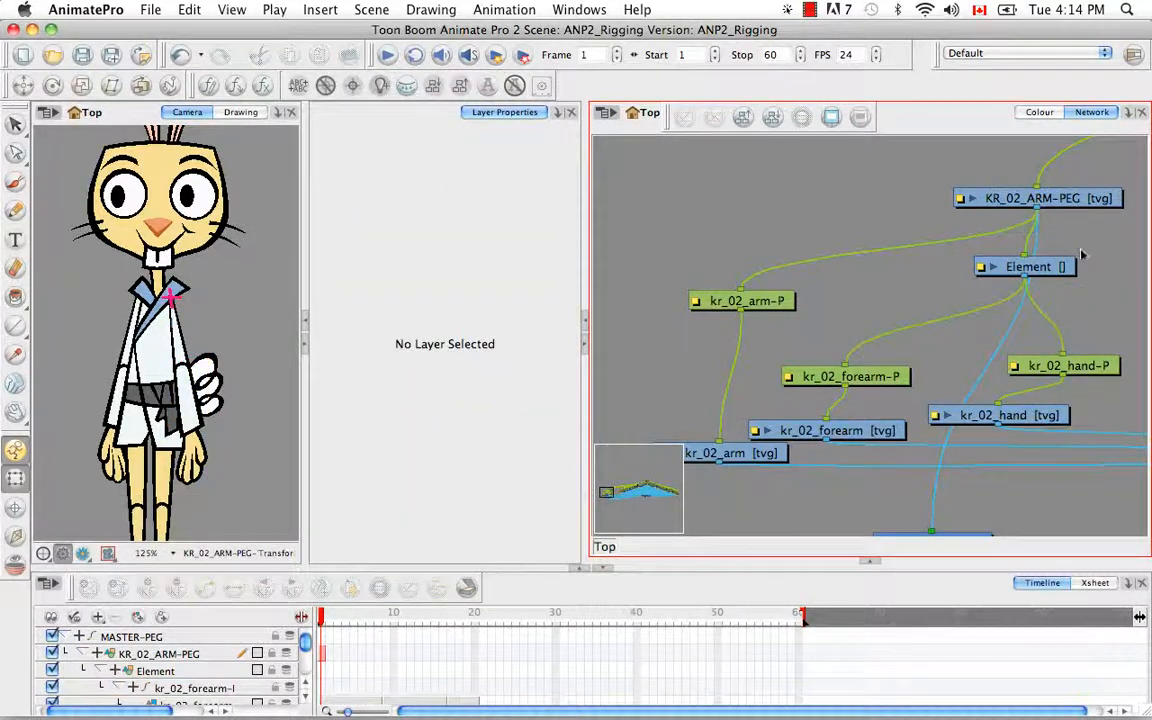
# Step: Attach the new Element layer to its Element drawing column and create an empty drawing on frame 1
pyautogui.click(1041, 270)
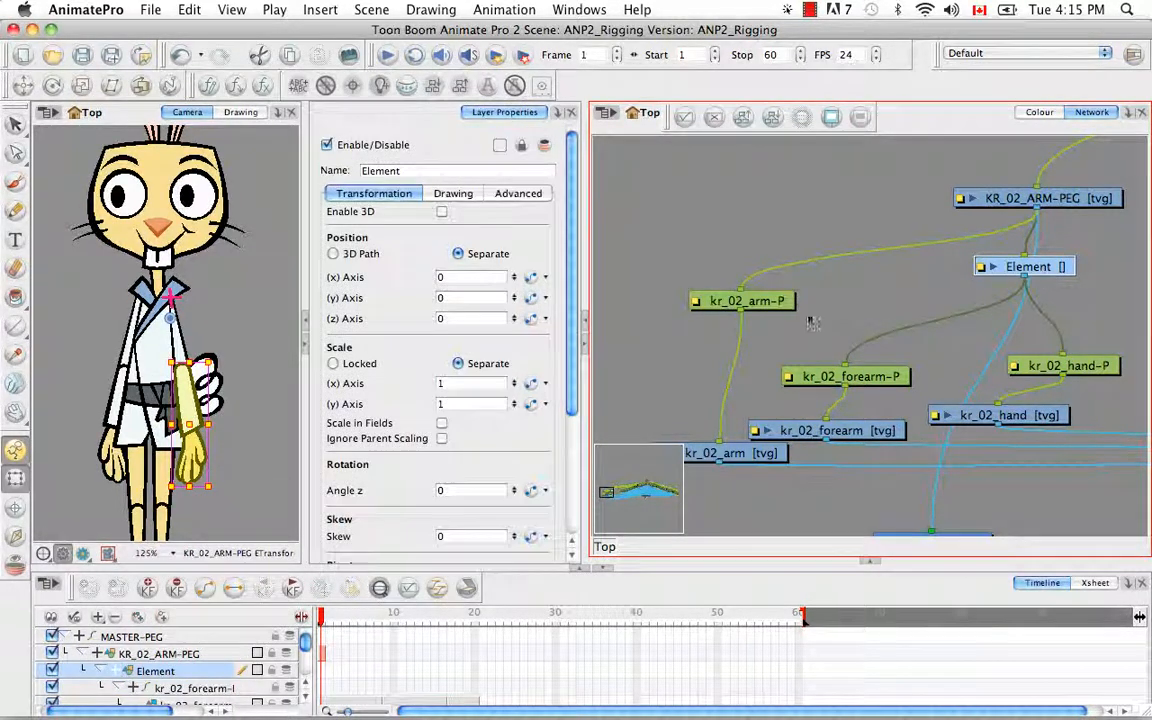
pyautogui.click(453, 193)
pyautogui.click(500, 232)
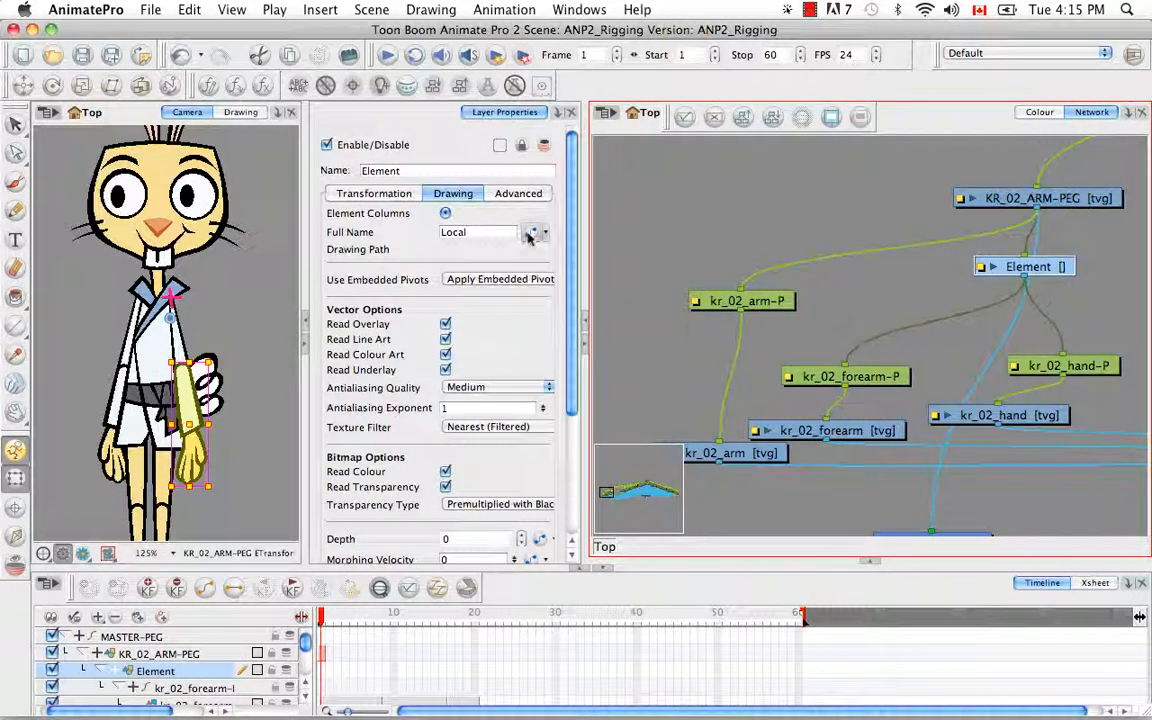
pyautogui.click(478, 214)
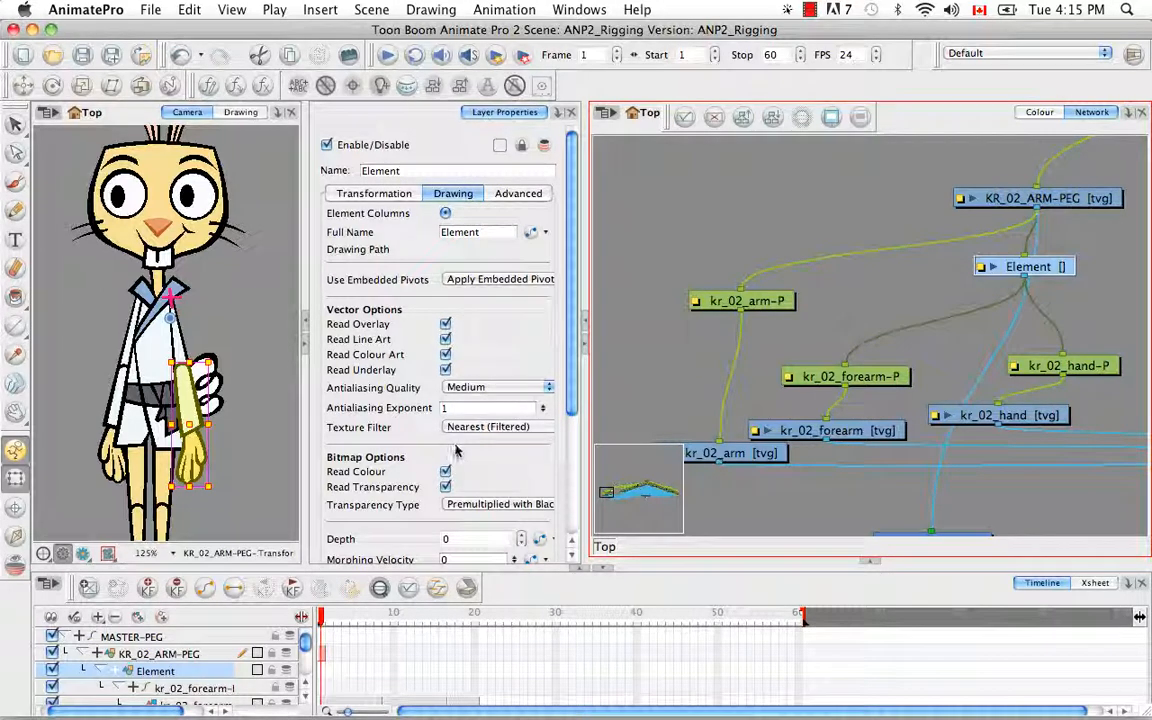
pyautogui.click(321, 670)
pyautogui.click(88, 587)
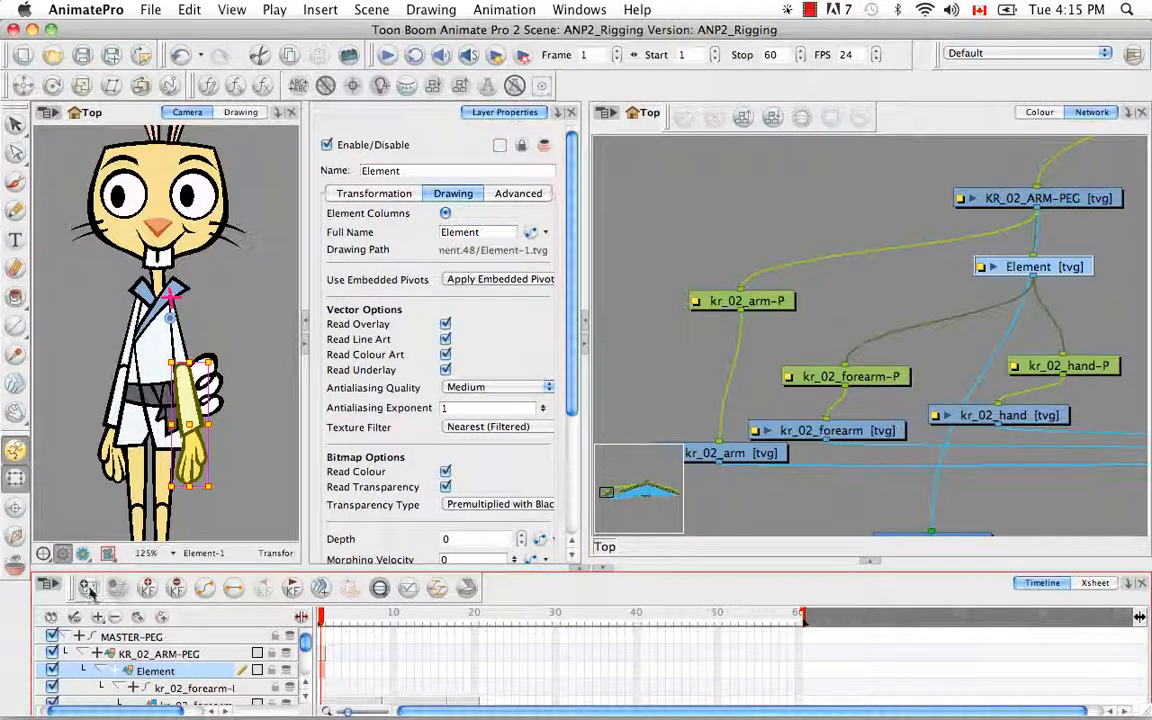
# Step: Rename the Element layer as KR_02_LOWERARM-PEG
pyautogui.doubleClick(370, 170)
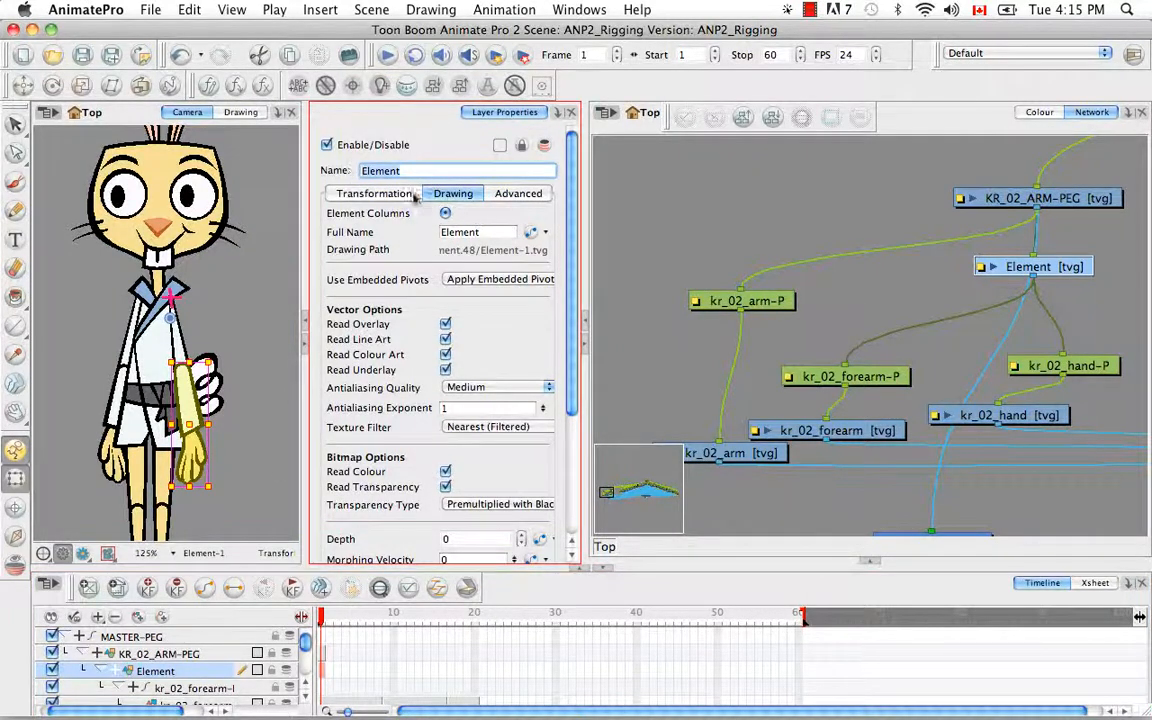
pyautogui.press('BackSpace')
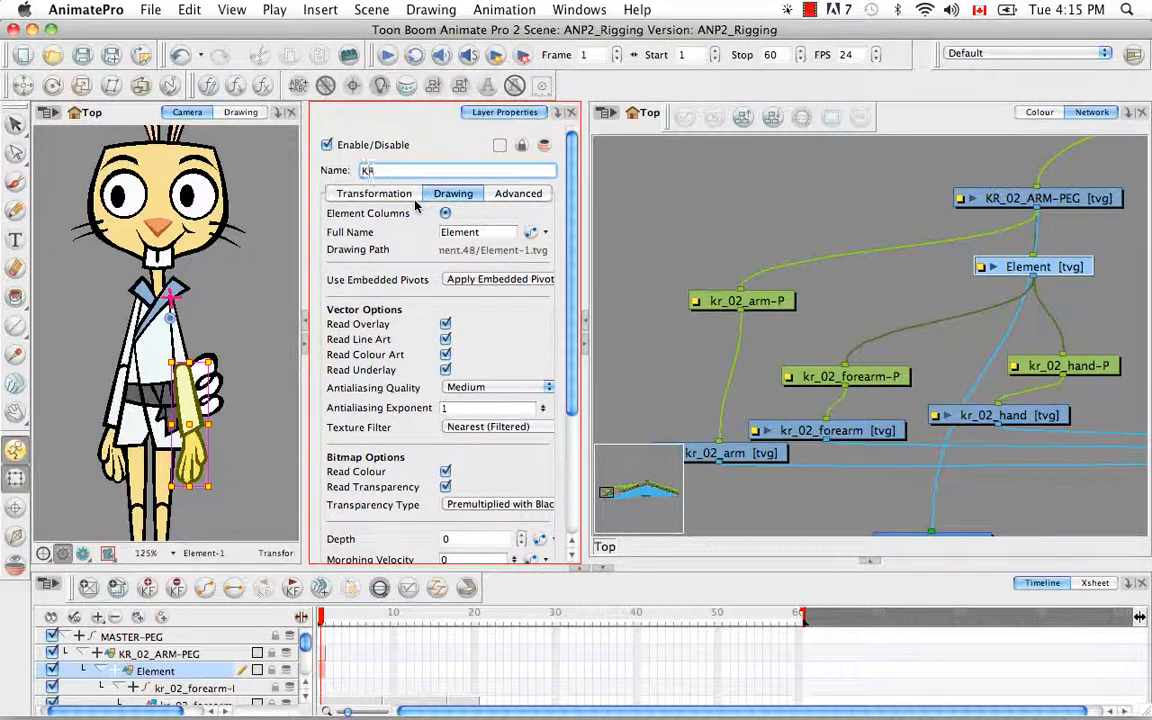
pyautogui.write('KR_02')
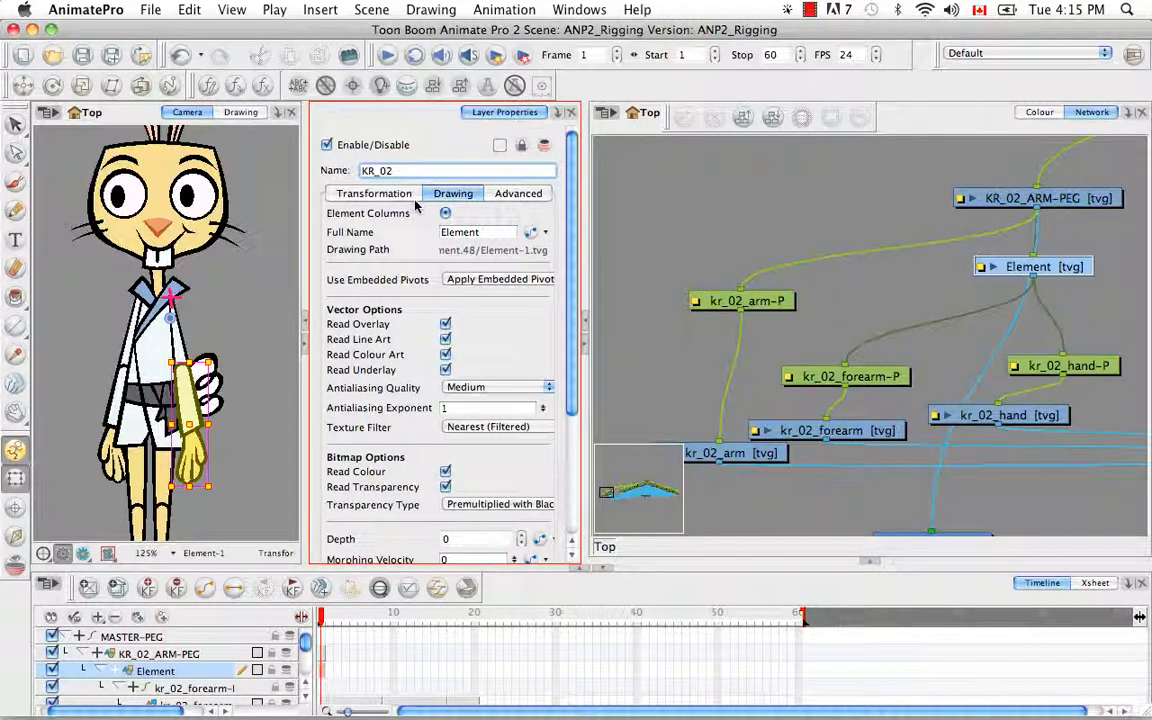
pyautogui.write('_LOWERARM-PEG')
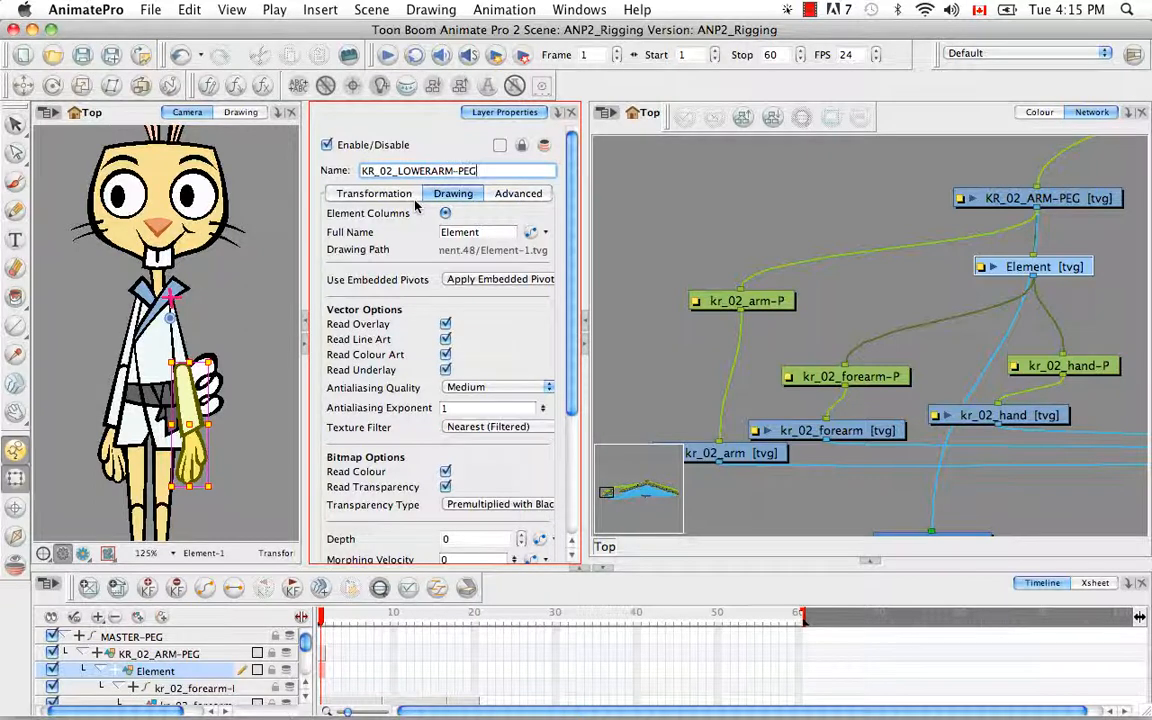
pyautogui.press('Return')
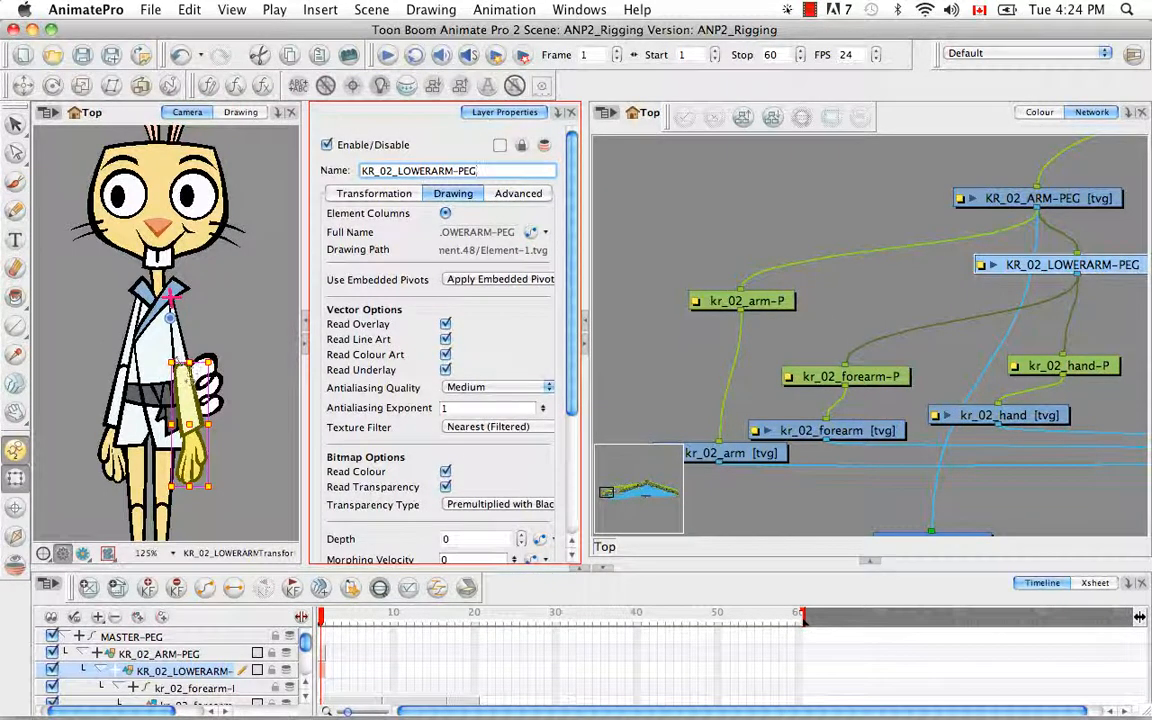
# Step: Copy the frame 1 cell of the kr_02_forearm drawing layer
pyautogui.click(305, 698)
pyautogui.click(305, 698)
pyautogui.click(322, 672)
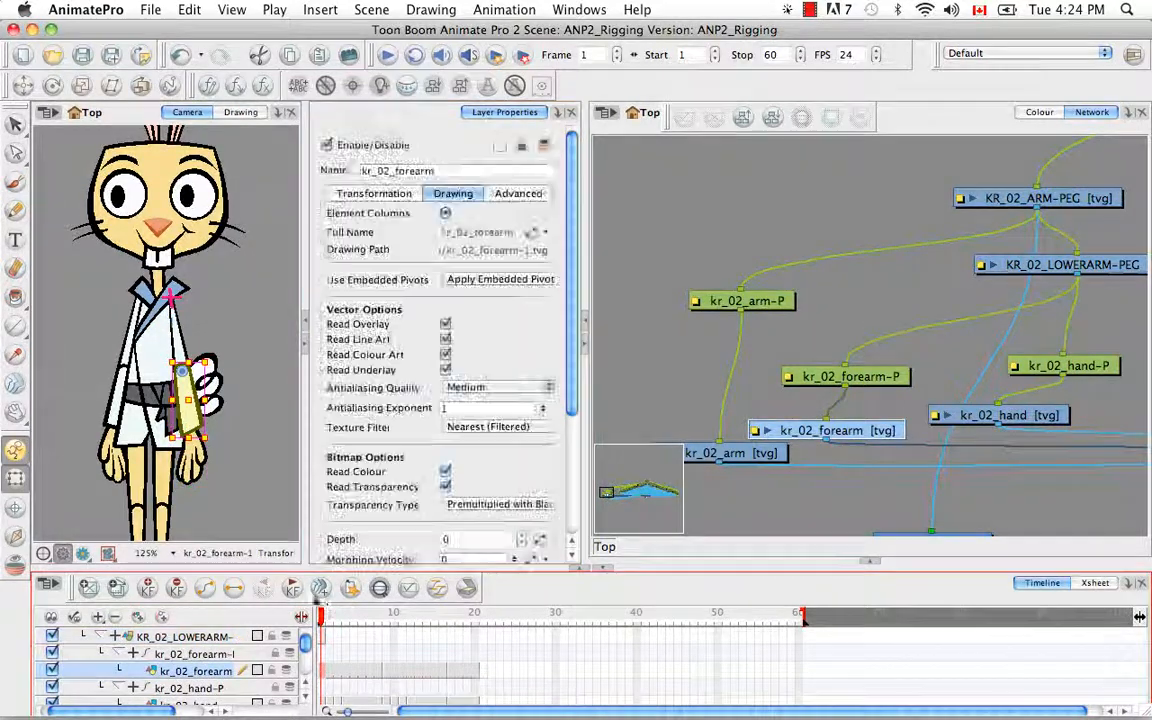
pyautogui.rightClick(322, 672)
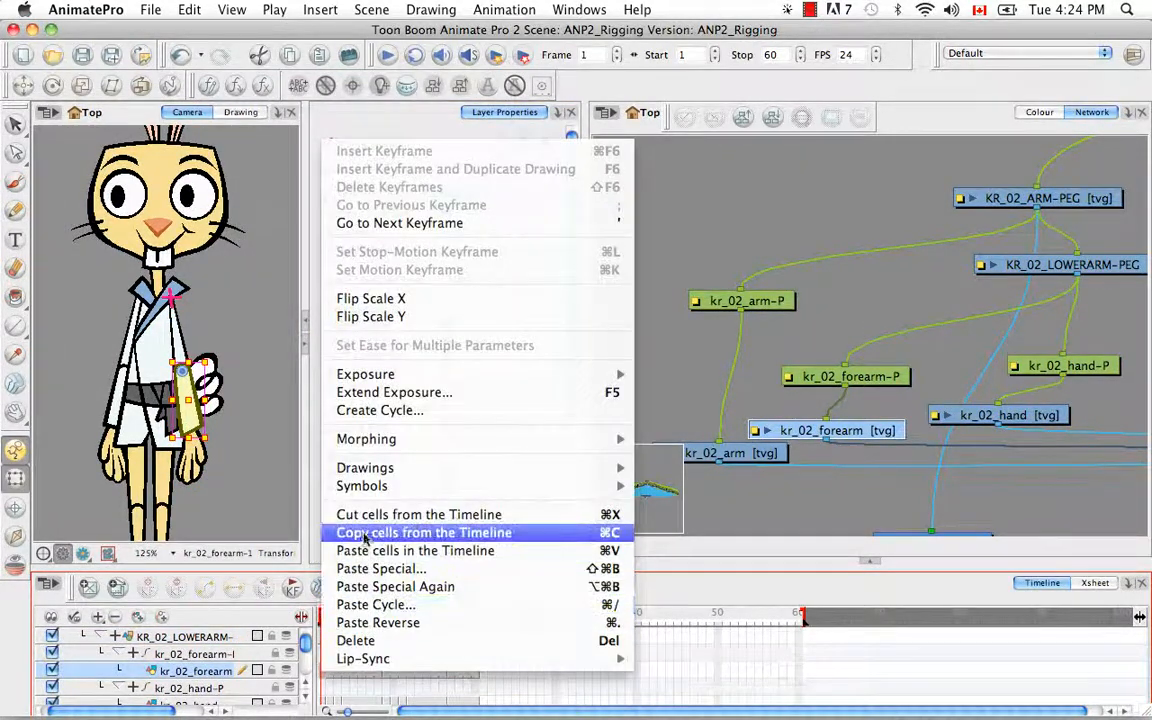
pyautogui.click(363, 534)
# Step: Paste Special the copied forearm cell onto frame 1 of KR_02_LOWERARM-PEG with the Update Drawing Pivot option
pyautogui.click(305, 688)
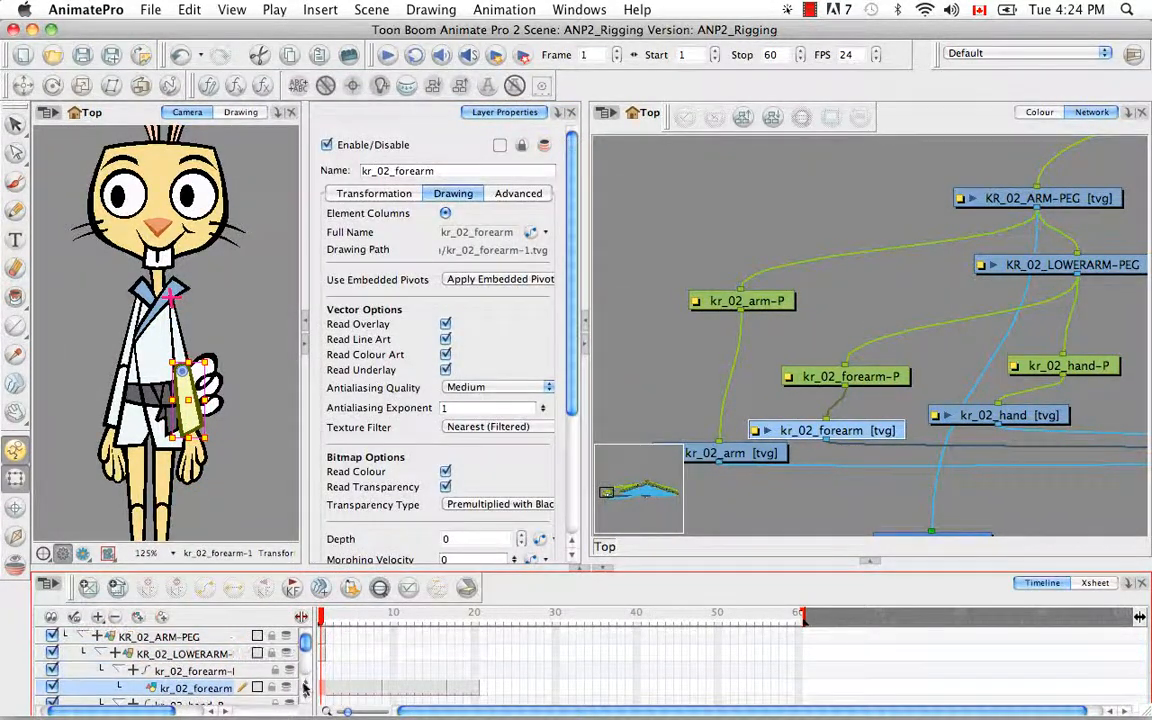
pyautogui.click(320, 654)
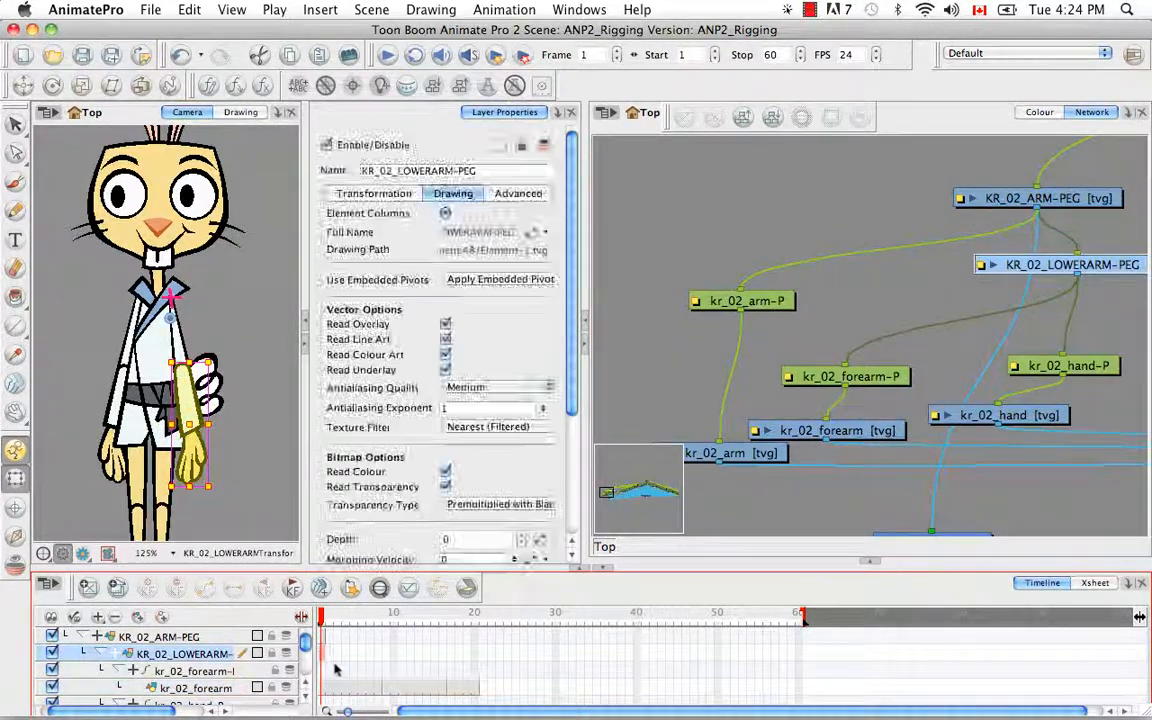
pyautogui.rightClick(336, 670)
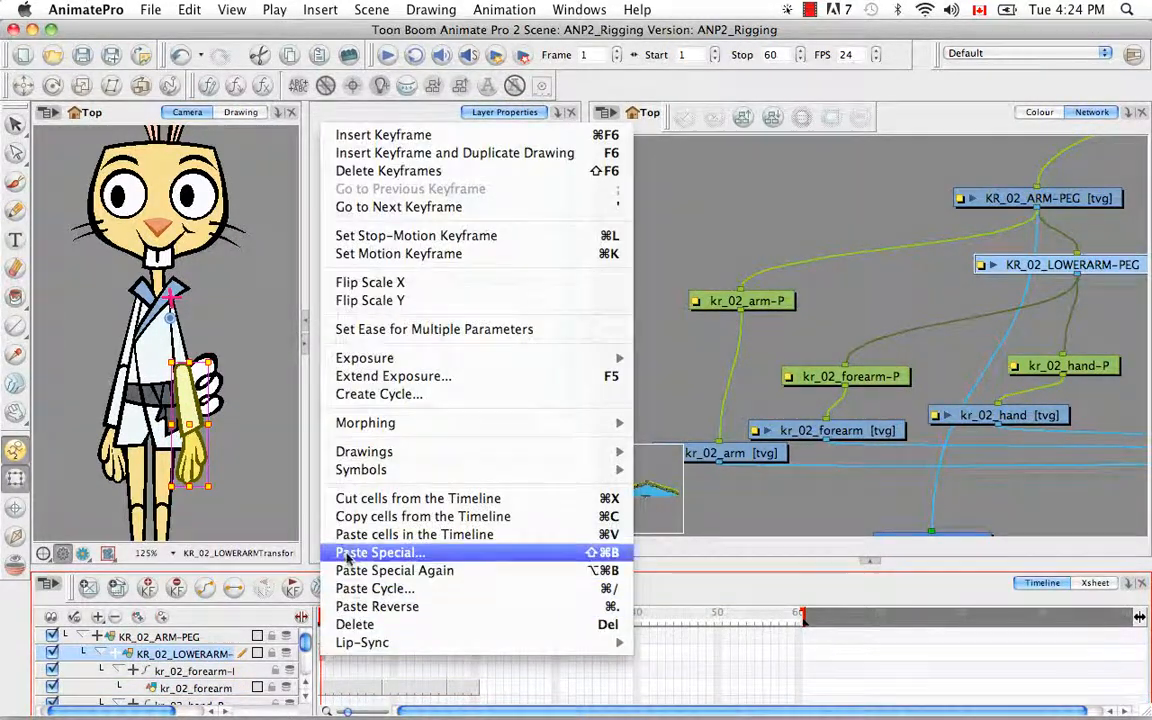
pyautogui.click(347, 553)
pyautogui.click(590, 58)
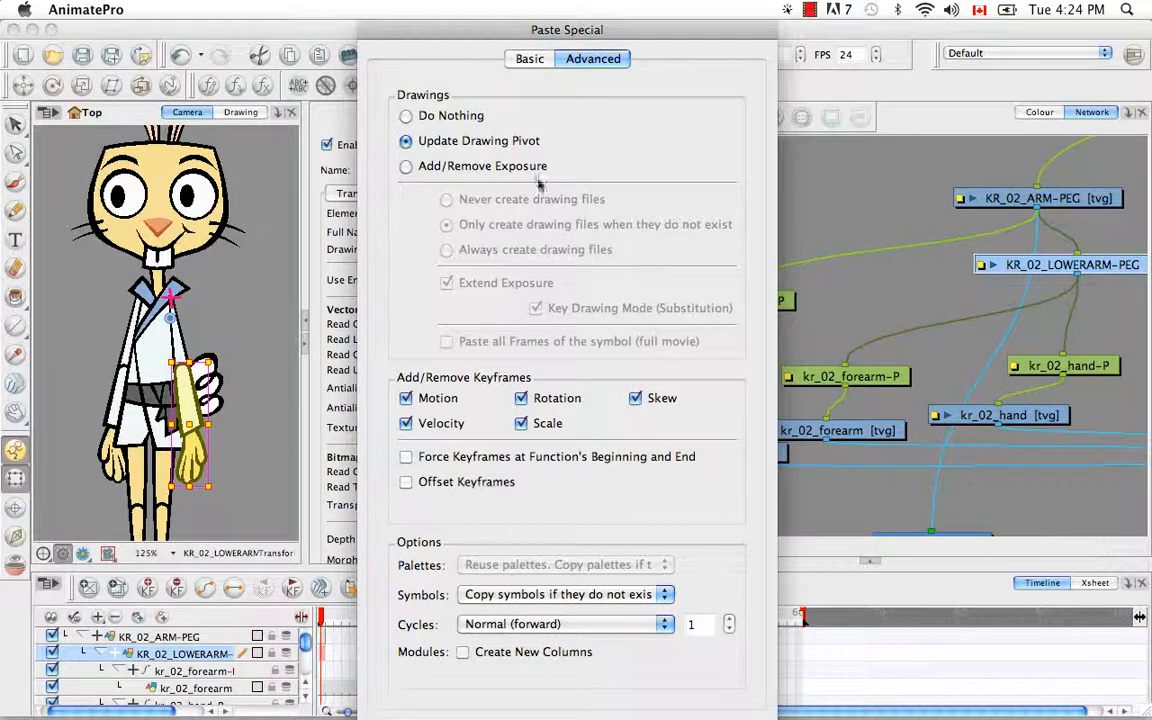
pyautogui.press('Return')
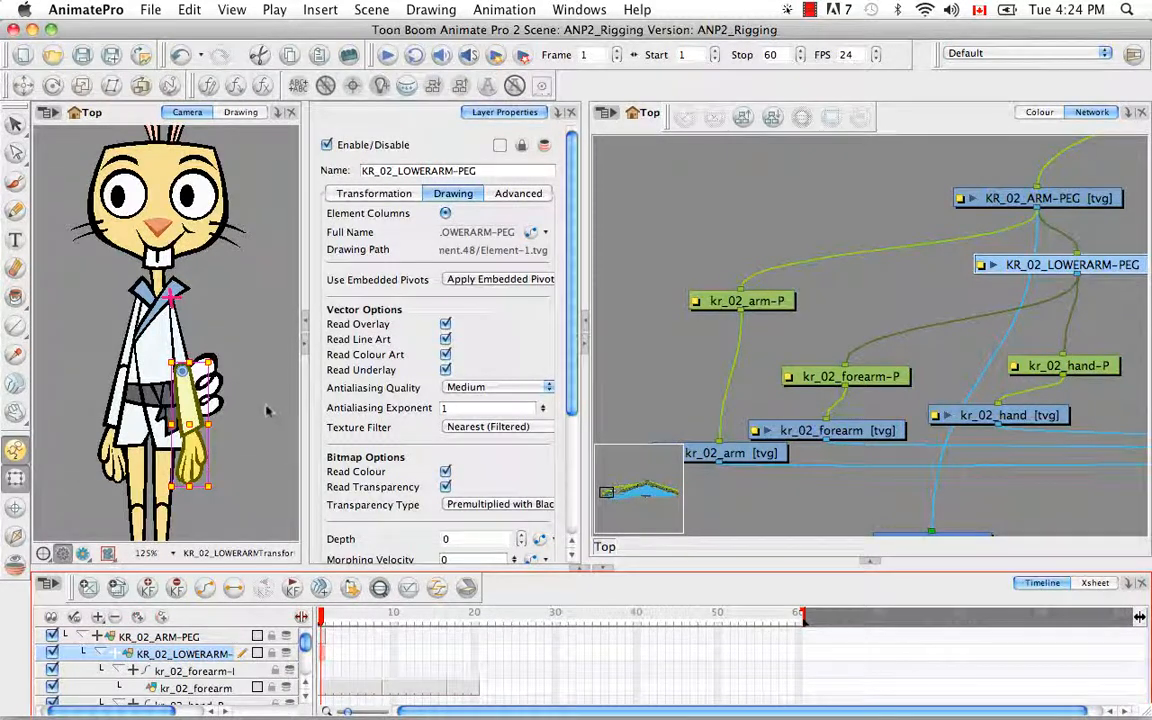
# Step: Paint a pink cross over the elbow on KR_02_LOWERARM-PEG with the Brush and connect the layer's output to Composite_1
pyautogui.click(15, 182)
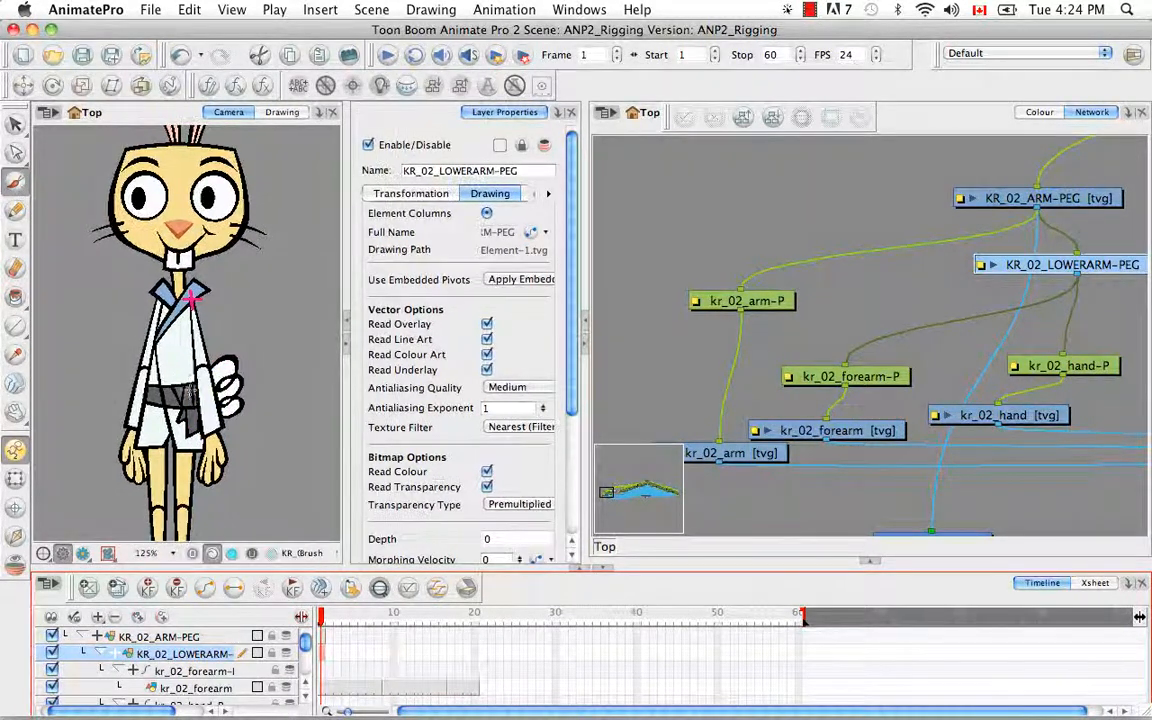
pyautogui.click(180, 330)
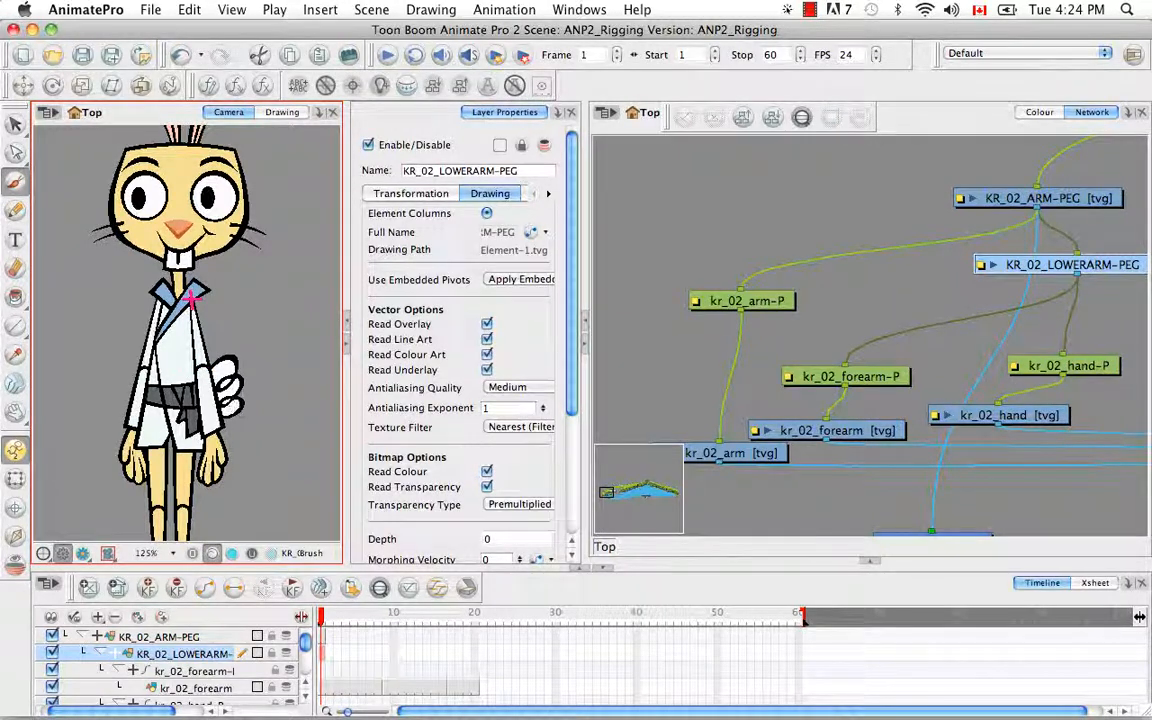
pyautogui.click(1066, 298)
pyautogui.moveTo(1066, 298); pyautogui.dragTo(931, 526)
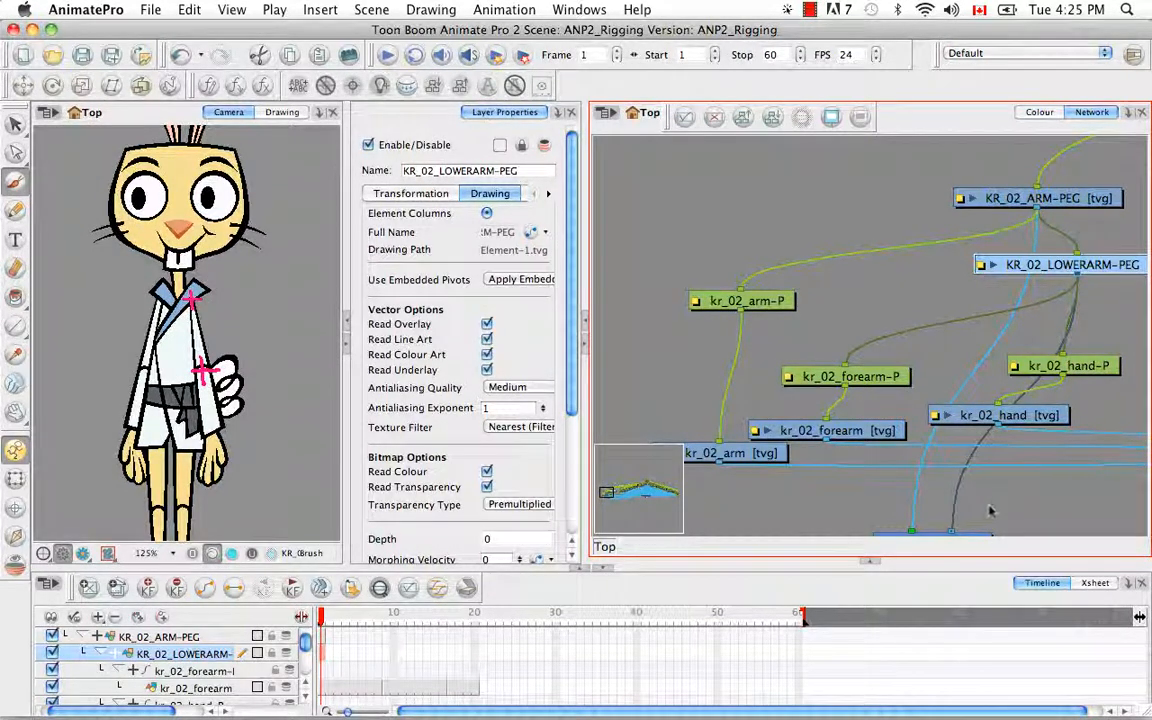
pyautogui.scroll(-5, 998, 507)
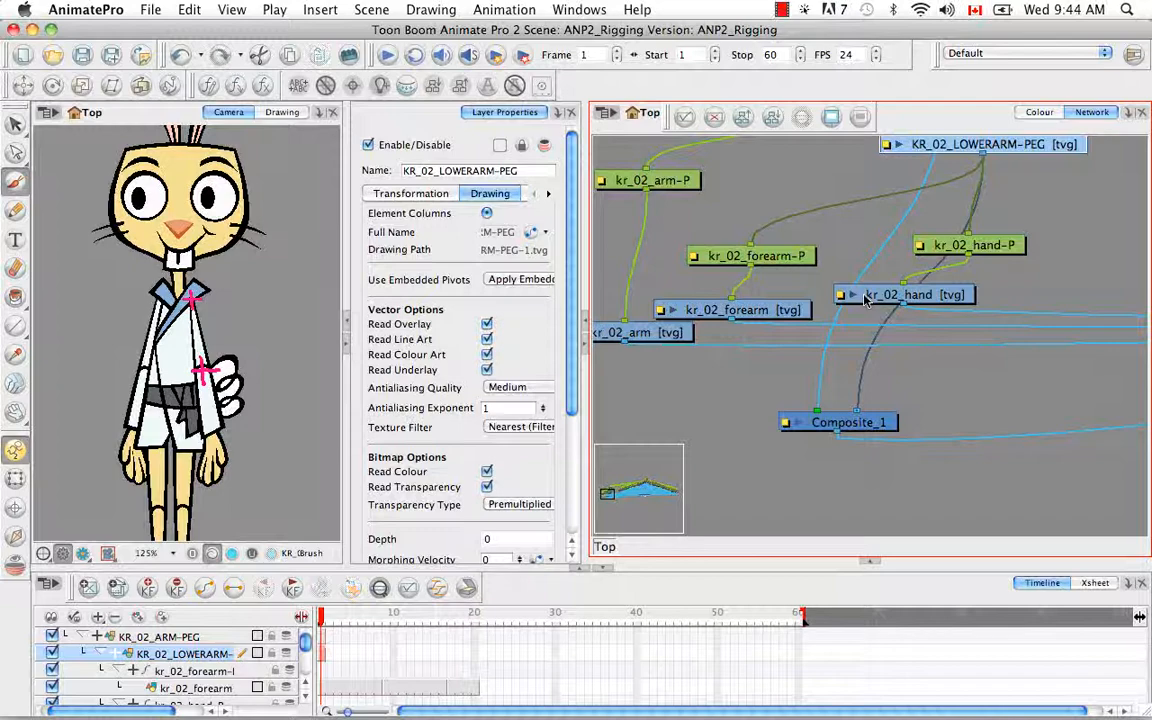
pyautogui.click(866, 299)
pyautogui.press('space')
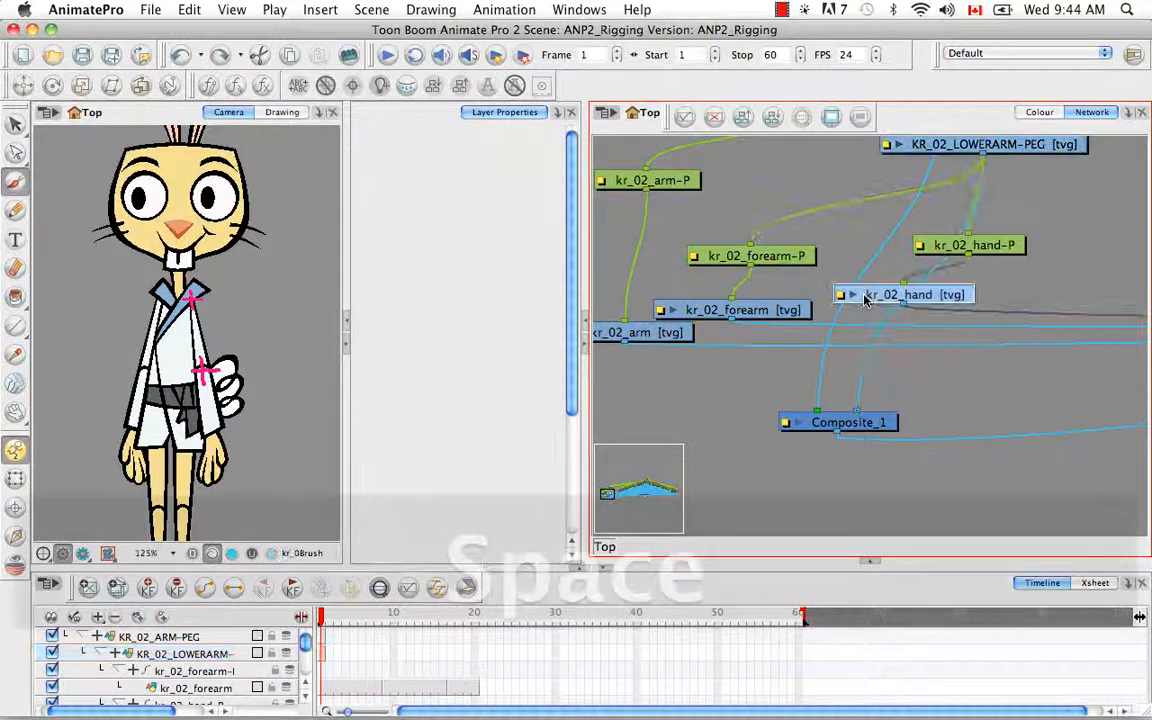
pyautogui.moveTo(866, 299); pyautogui.dragTo(910, 370)
pyautogui.click(884, 328)
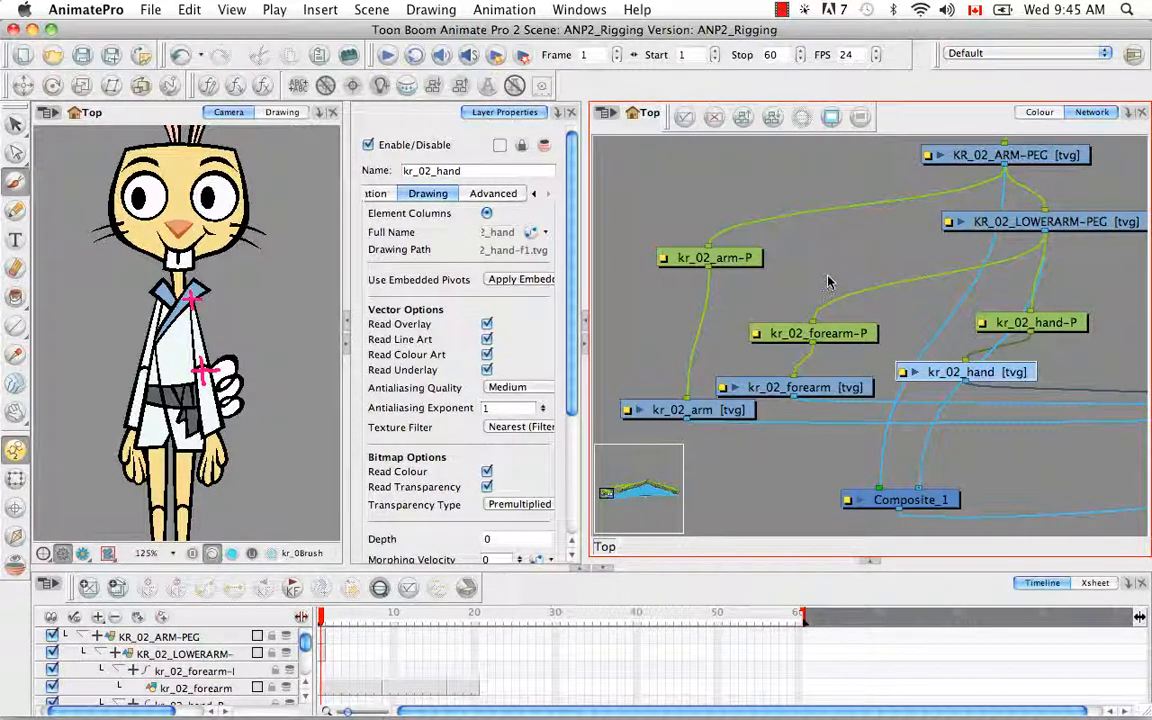
pyautogui.press('space')
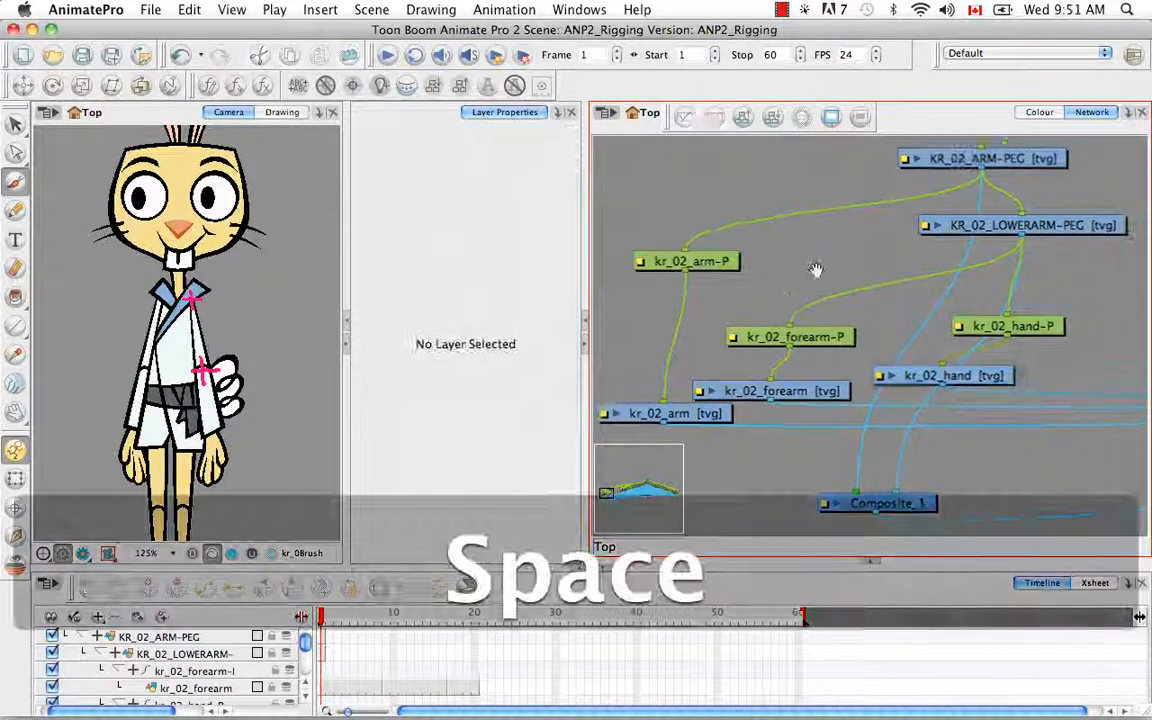
pyautogui.press('super+minus')
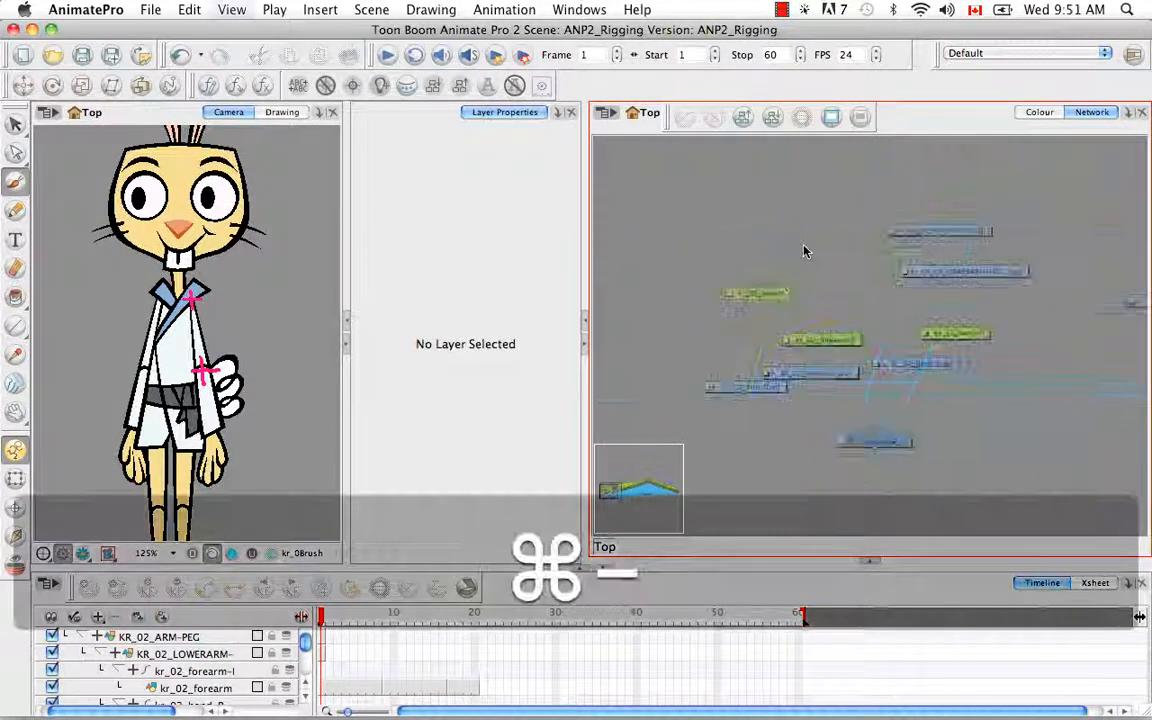
# Step: Move the kr_01_forearm, kr_01_arm and kr_01_hand modules with their pegs into an open area of the network
pyautogui.press('space')
pyautogui.press('super+minus')
pyautogui.press('space')
pyautogui.moveTo(1045, 330); pyautogui.dragTo(755, 340)
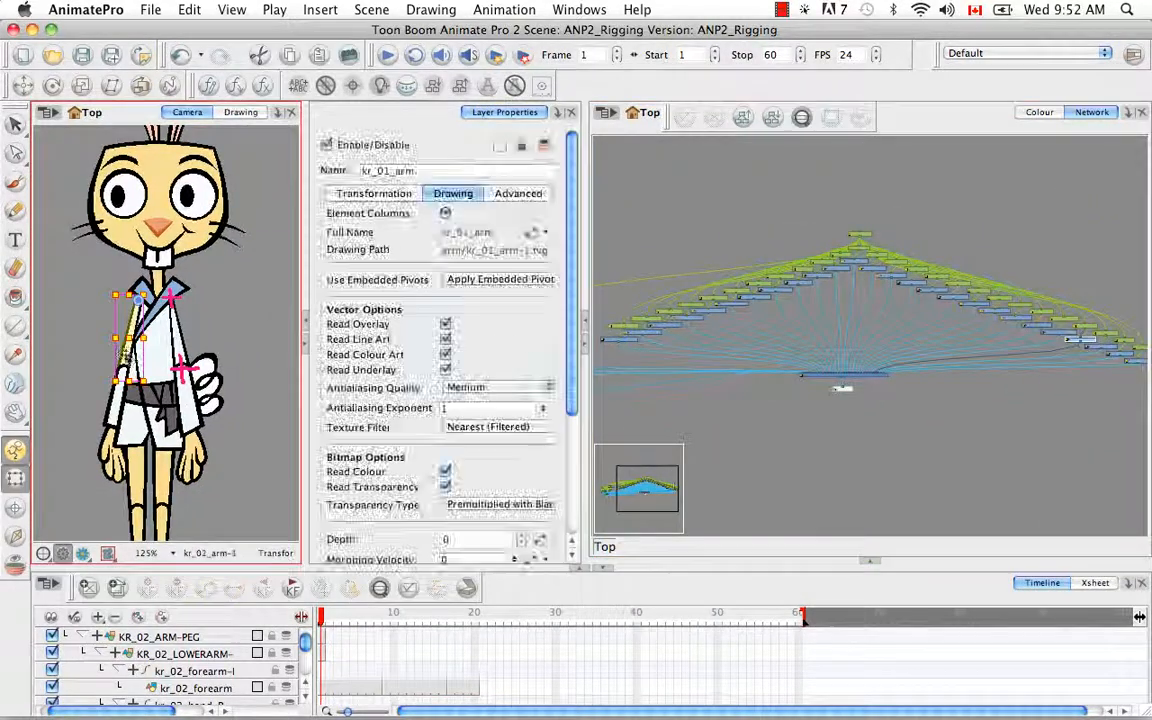
pyautogui.press('space')
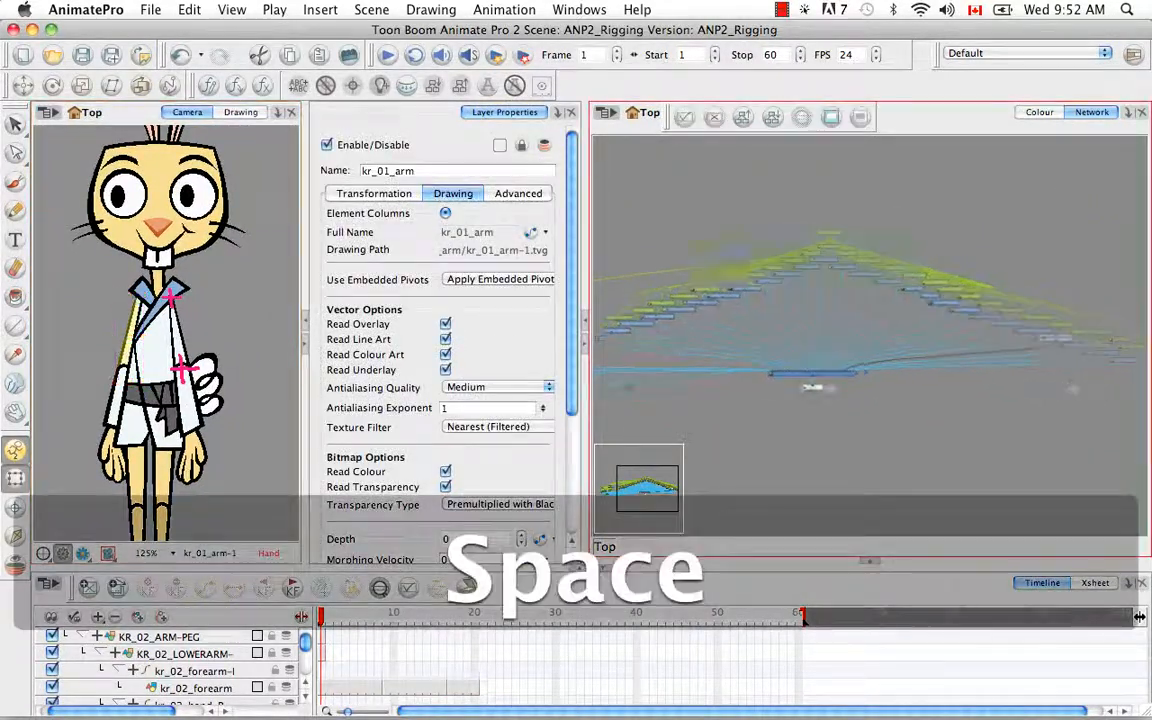
pyautogui.press('super+equal')
pyautogui.press('super+equal')
pyautogui.press('space')
pyautogui.moveTo(940, 370); pyautogui.dragTo(972, 428)
pyautogui.moveTo(916, 339); pyautogui.dragTo(950, 160)
pyautogui.press('space')
pyautogui.moveTo(950, 160); pyautogui.dragTo(940, 291)
# Step: Add a drawing module above the kr_01 arm group and connect it as parent of kr_01_forearm-P, kr_01_arm-P and kr_01_hand-P
pyautogui.click(972, 468)
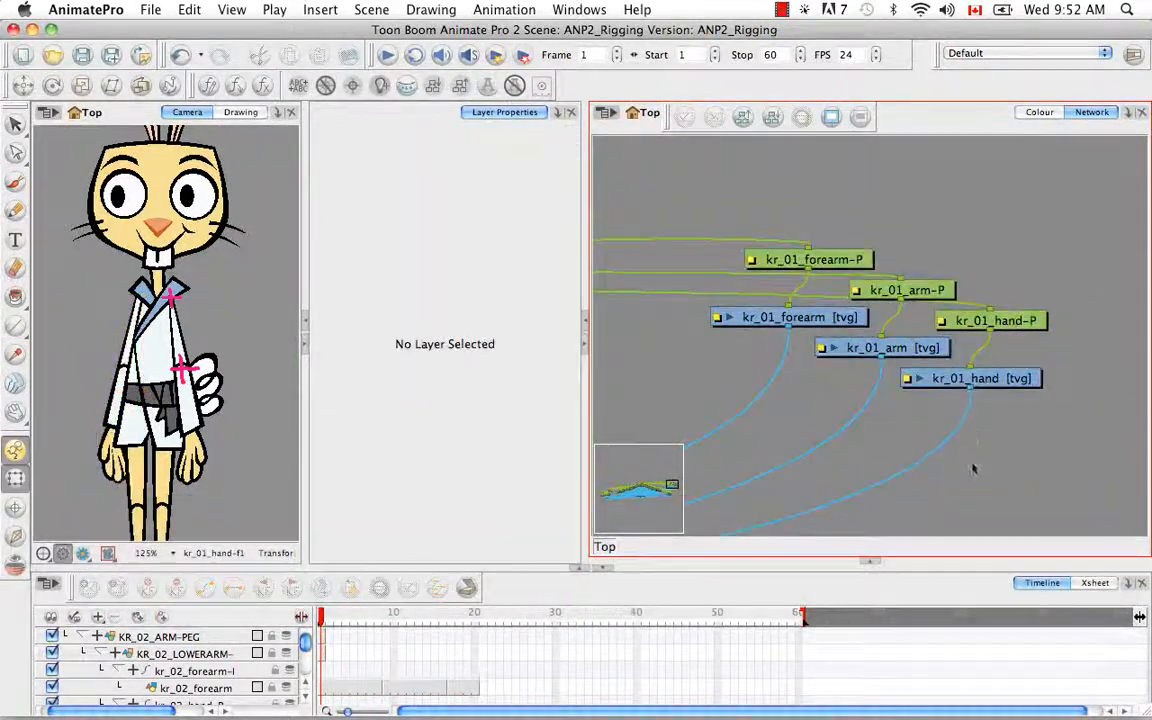
pyautogui.press('super+r')
pyautogui.moveTo(1022, 443); pyautogui.dragTo(948, 172)
pyautogui.press('alt')
pyautogui.moveTo(977, 267); pyautogui.dragTo(951, 327)
pyautogui.moveTo(780, 309); pyautogui.dragTo(782, 285)
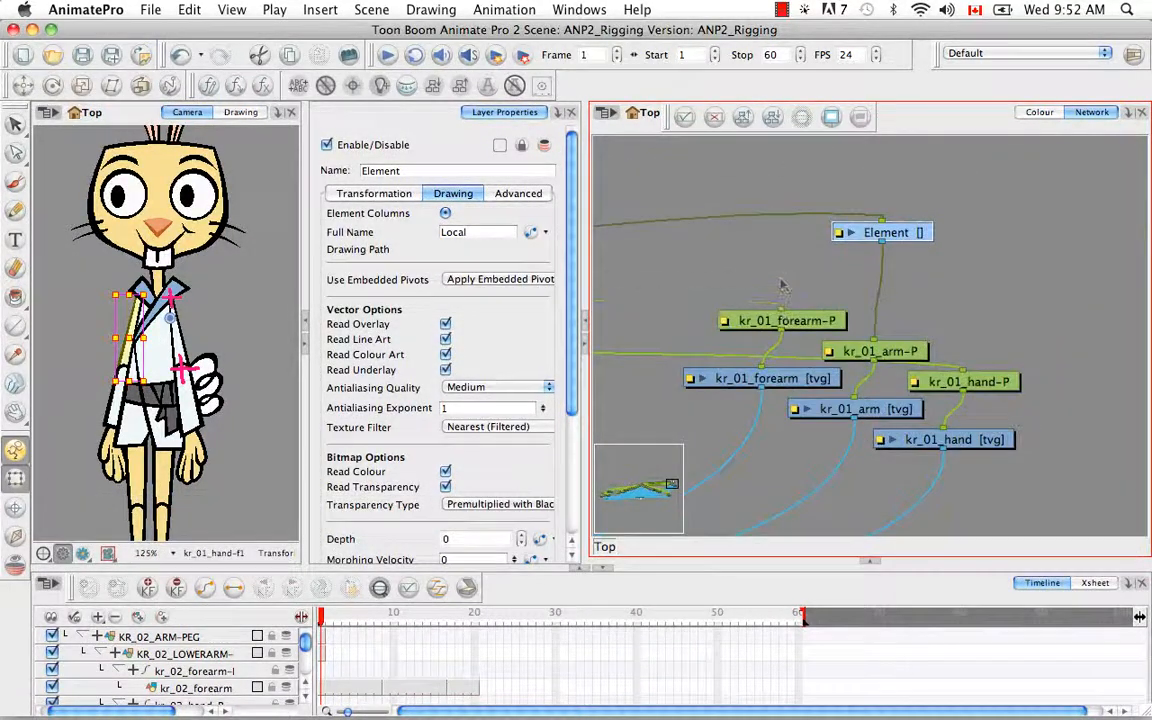
pyautogui.moveTo(882, 243); pyautogui.dragTo(962, 370)
# Step: Create an empty drawing at frame 1 of the new Element layer and rename the layer KR_01_ARM-PEG
pyautogui.click(530, 234)
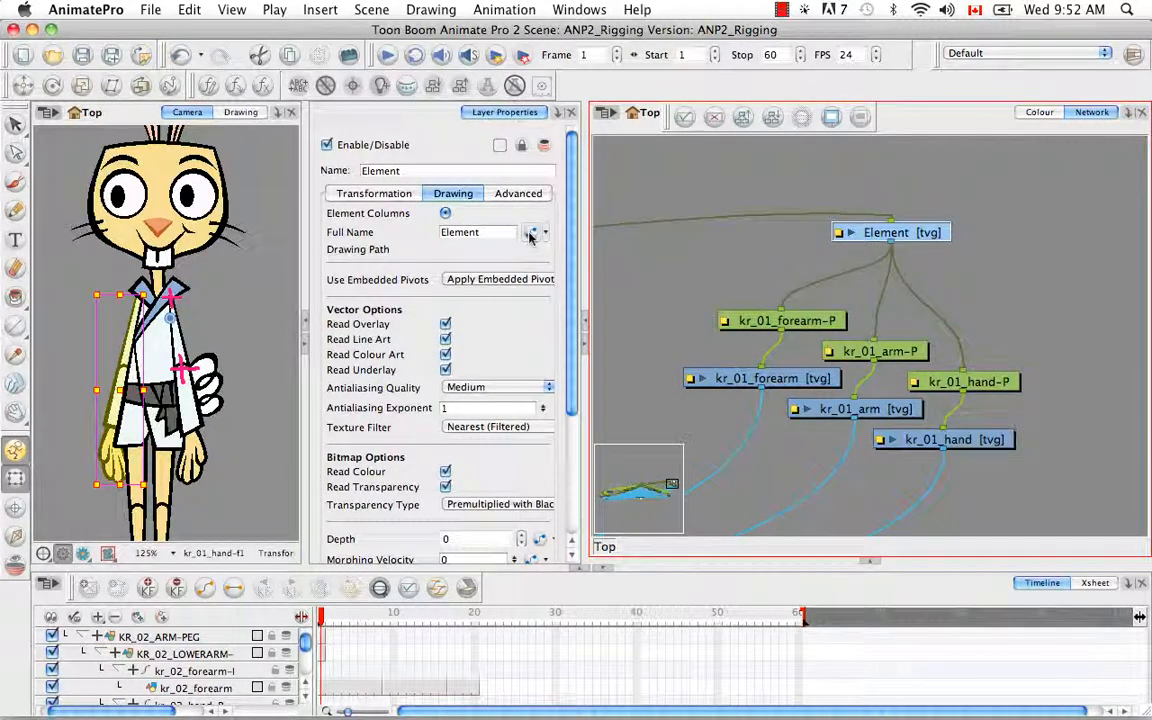
pyautogui.click(380, 589)
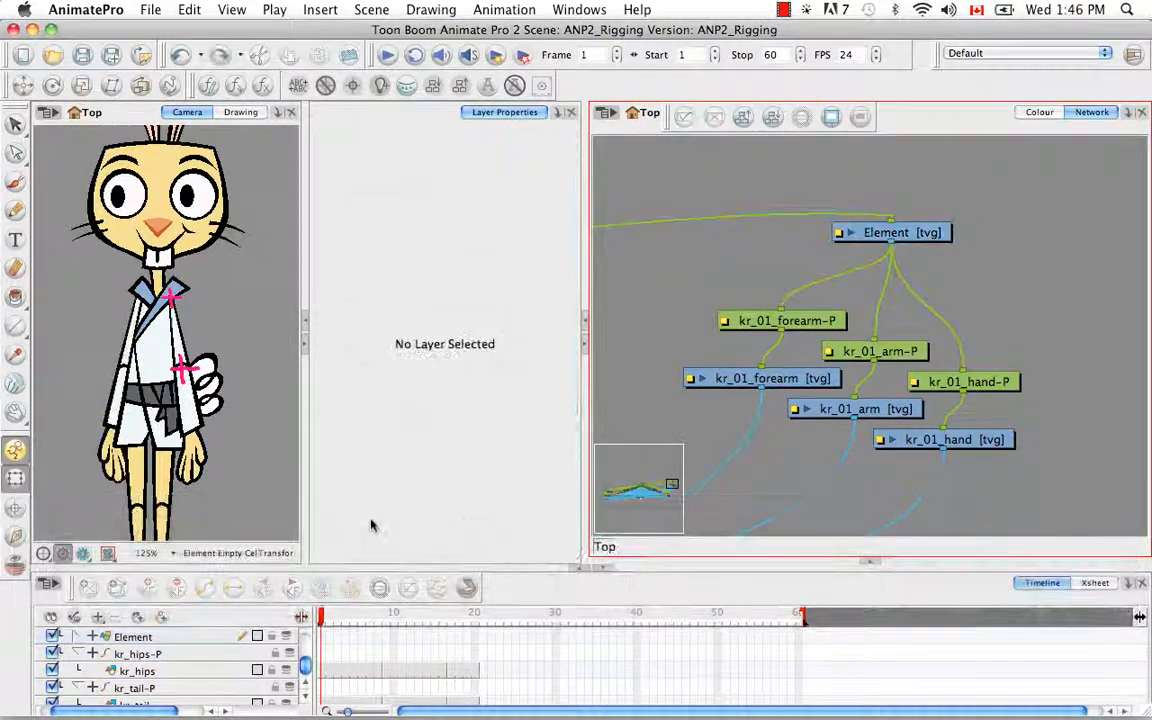
pyautogui.click(77, 636)
pyautogui.click(147, 636)
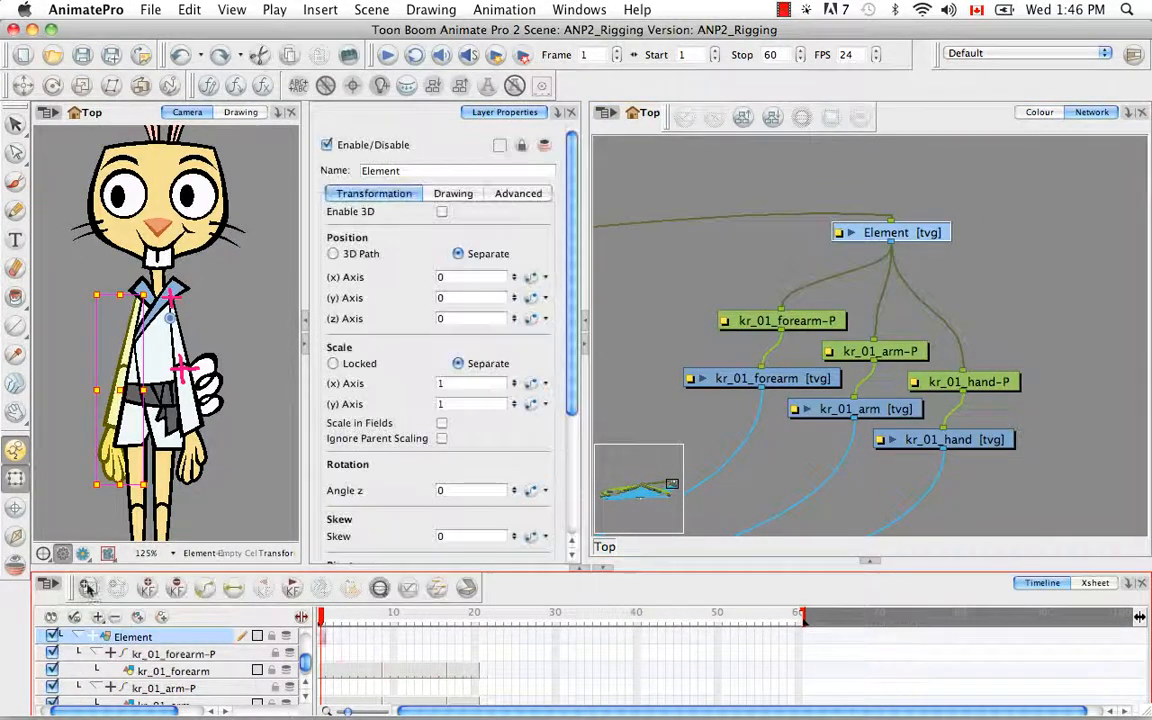
pyautogui.doubleClick(368, 171)
pyautogui.write('KR_01_ARM-PEG')
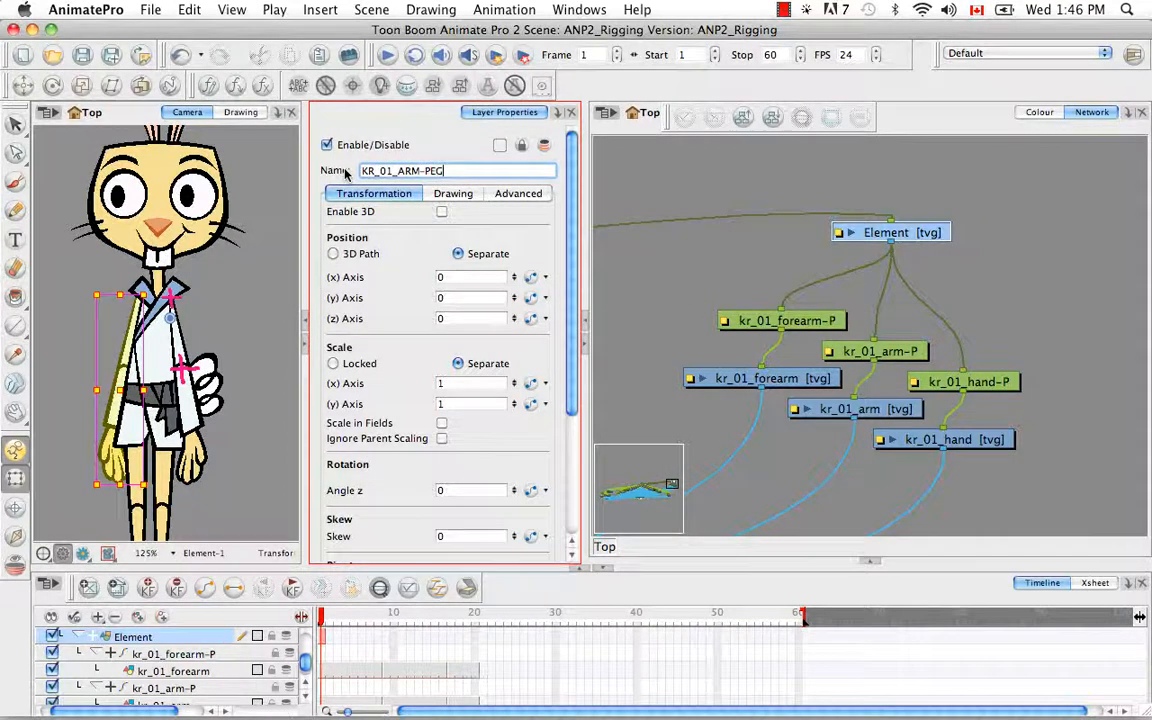
pyautogui.press('Return')
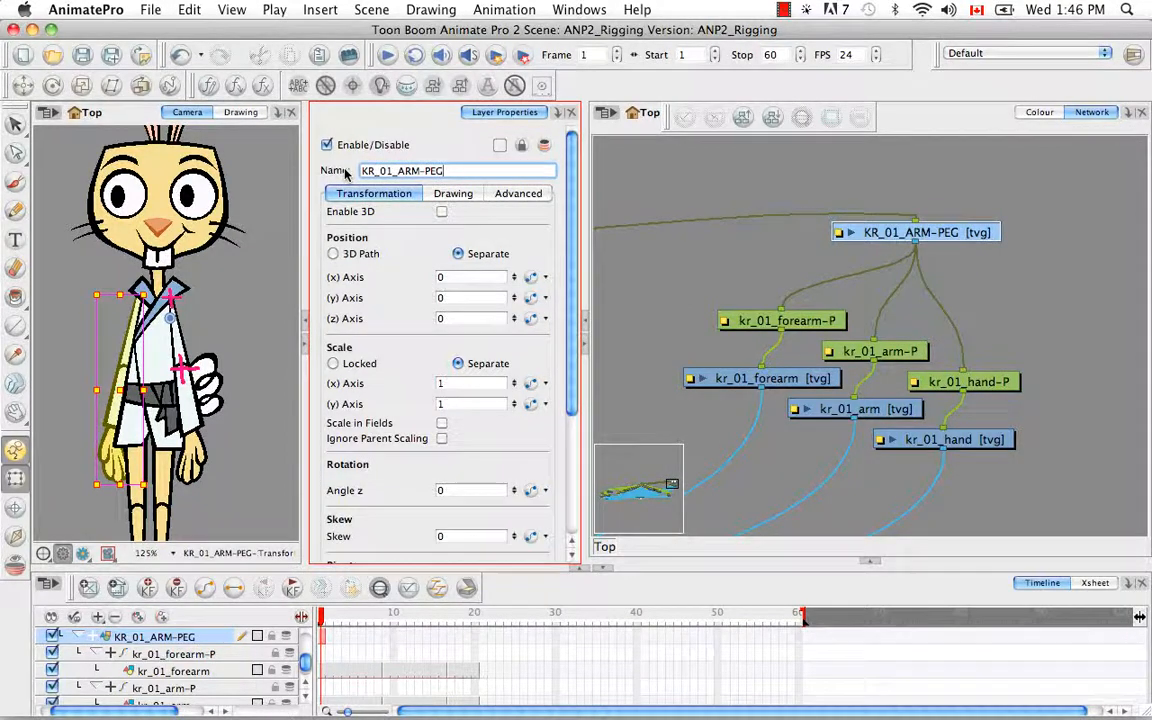
# Step: Copy the frame 1 cell of kr_01_arm and Paste Special it onto frame 1 of KR_01_ARM-PEG to transfer its pivot
pyautogui.click(886, 410)
pyautogui.rightClick(323, 637)
pyautogui.click(364, 500)
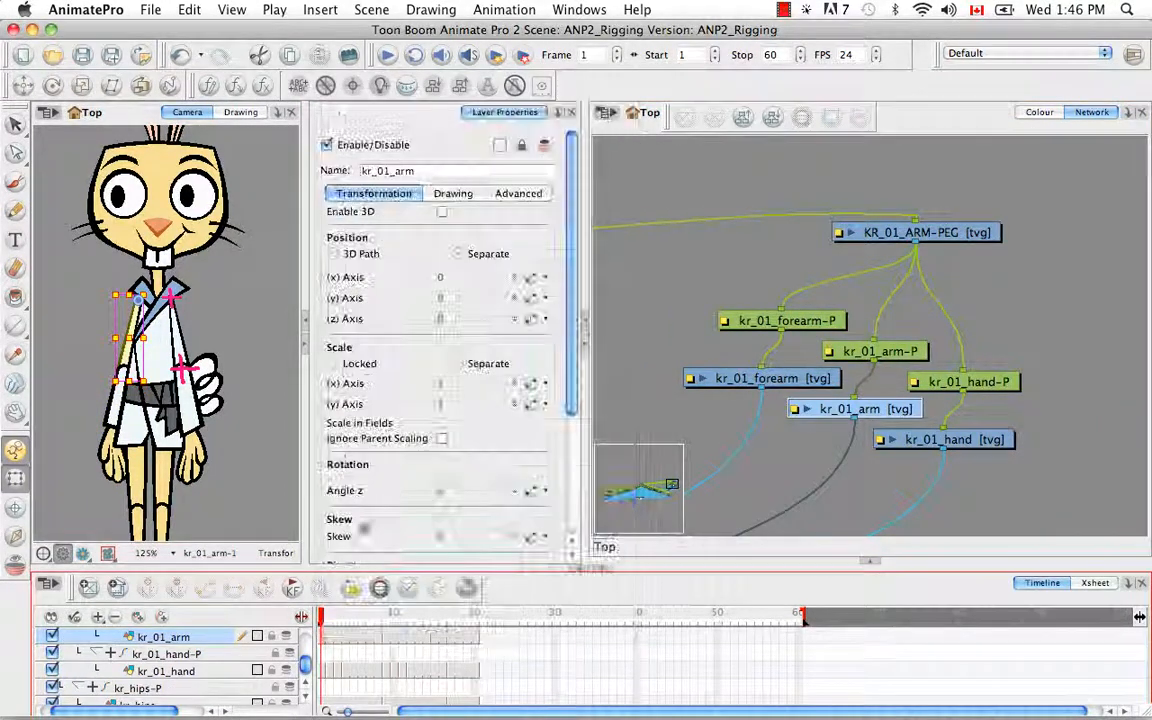
pyautogui.click(915, 232)
pyautogui.rightClick(323, 637)
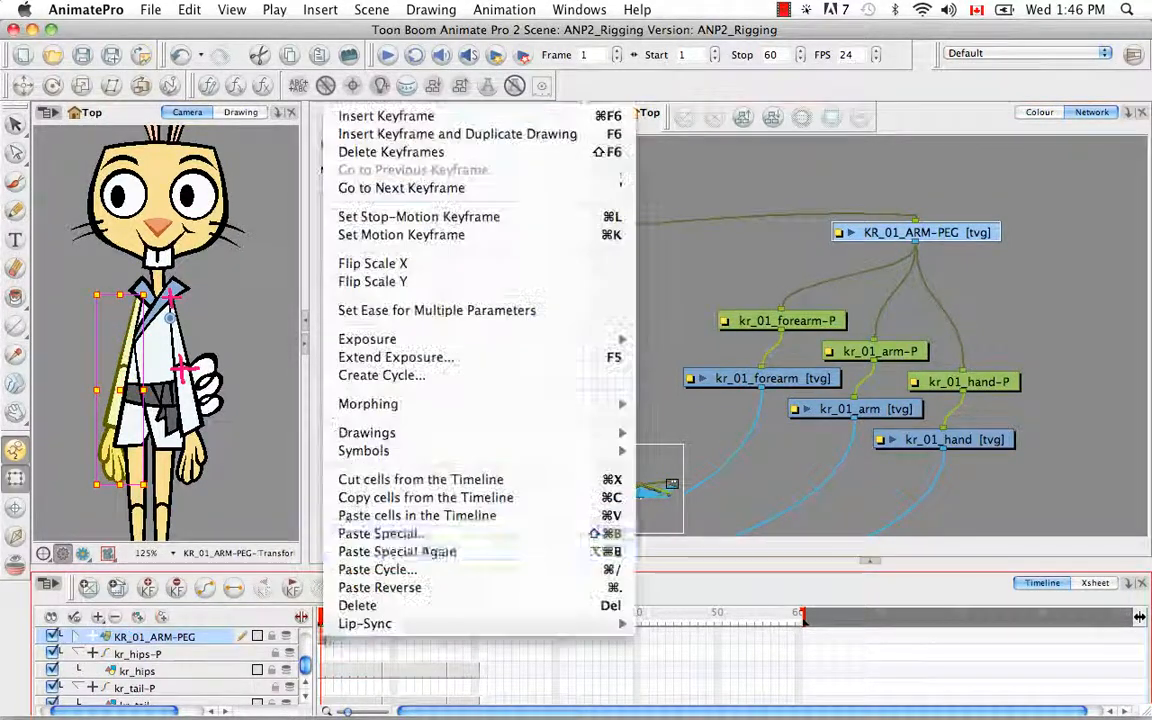
pyautogui.click(392, 534)
pyautogui.click(592, 61)
pyautogui.press('Return')
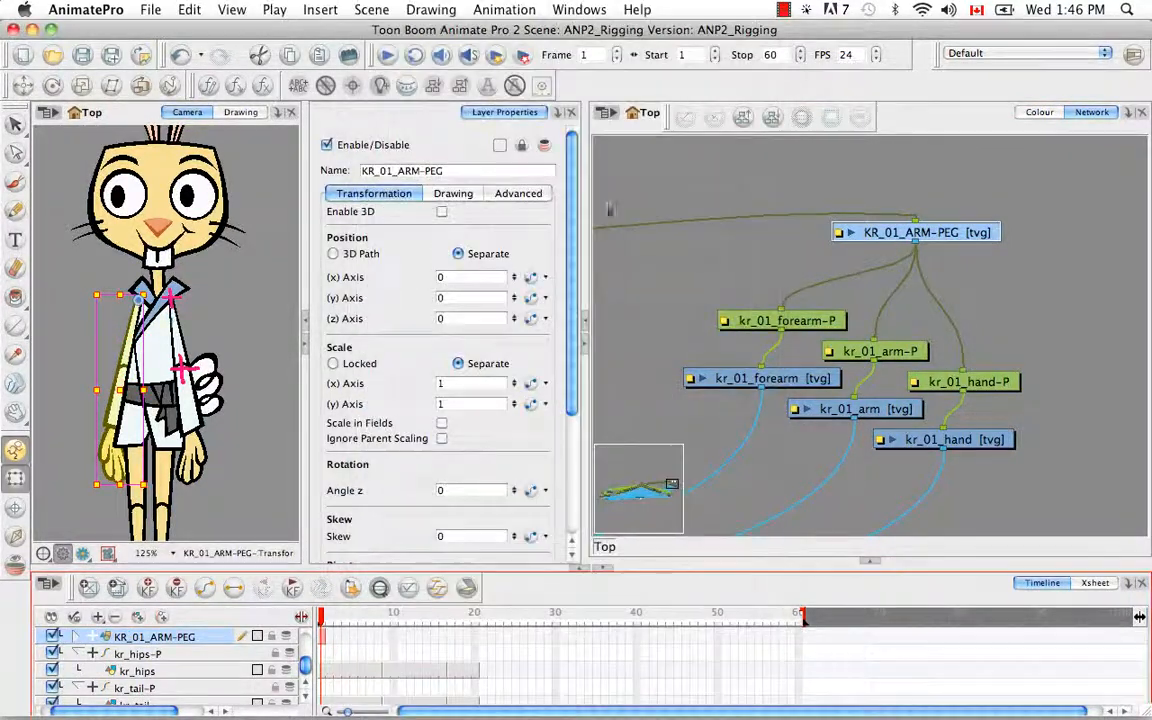
# Step: Paint a pink cross over the shoulder on KR_01_ARM-PEG and move Composite_1 close to the kr_01 arm modules
pyautogui.click(14, 187)
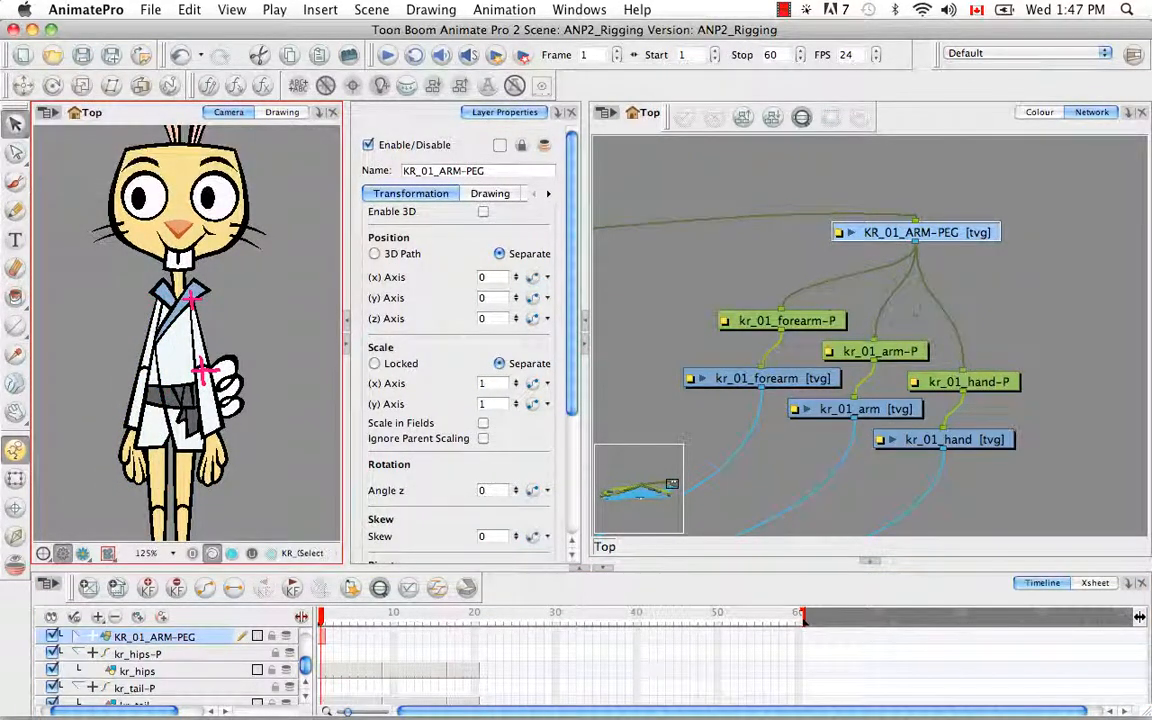
pyautogui.click(1010, 306)
pyautogui.scroll(-5, 978, 291)
pyautogui.moveTo(978, 291); pyautogui.dragTo(1151, 176)
pyautogui.moveTo(620, 363); pyautogui.dragTo(662, 322)
pyautogui.moveTo(636, 323); pyautogui.dragTo(1145, 283)
pyautogui.scroll(5, 946, 383)
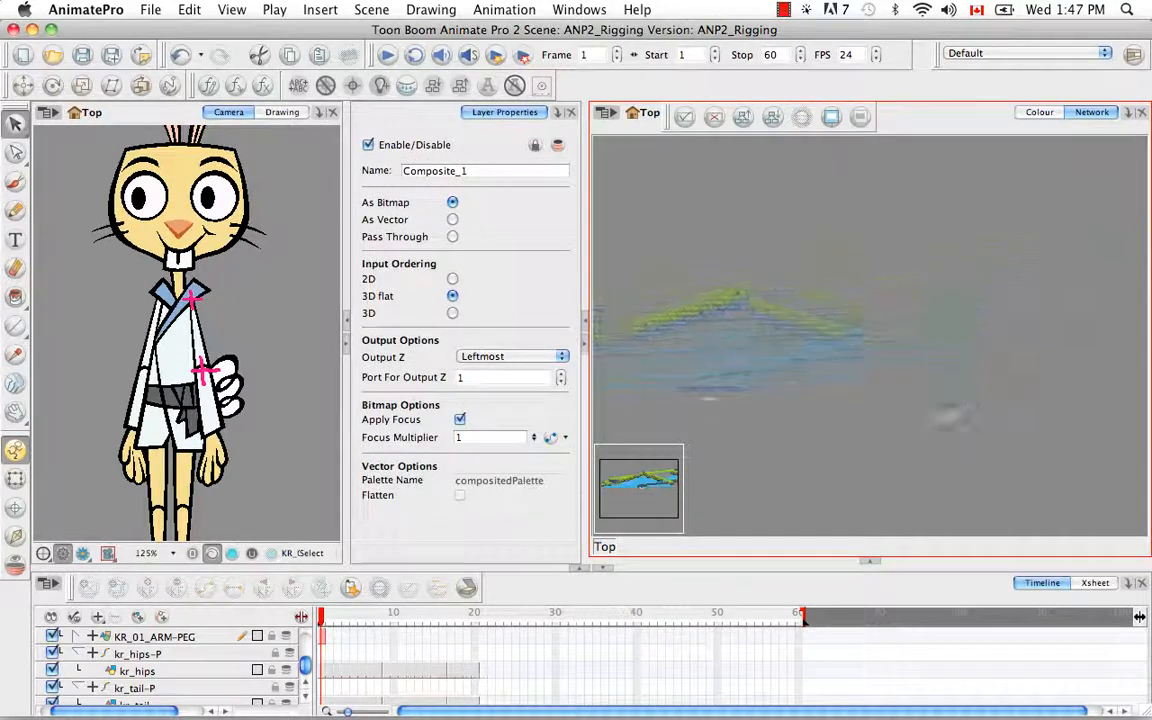
pyautogui.moveTo(884, 401); pyautogui.dragTo(928, 368)
pyautogui.click(754, 247)
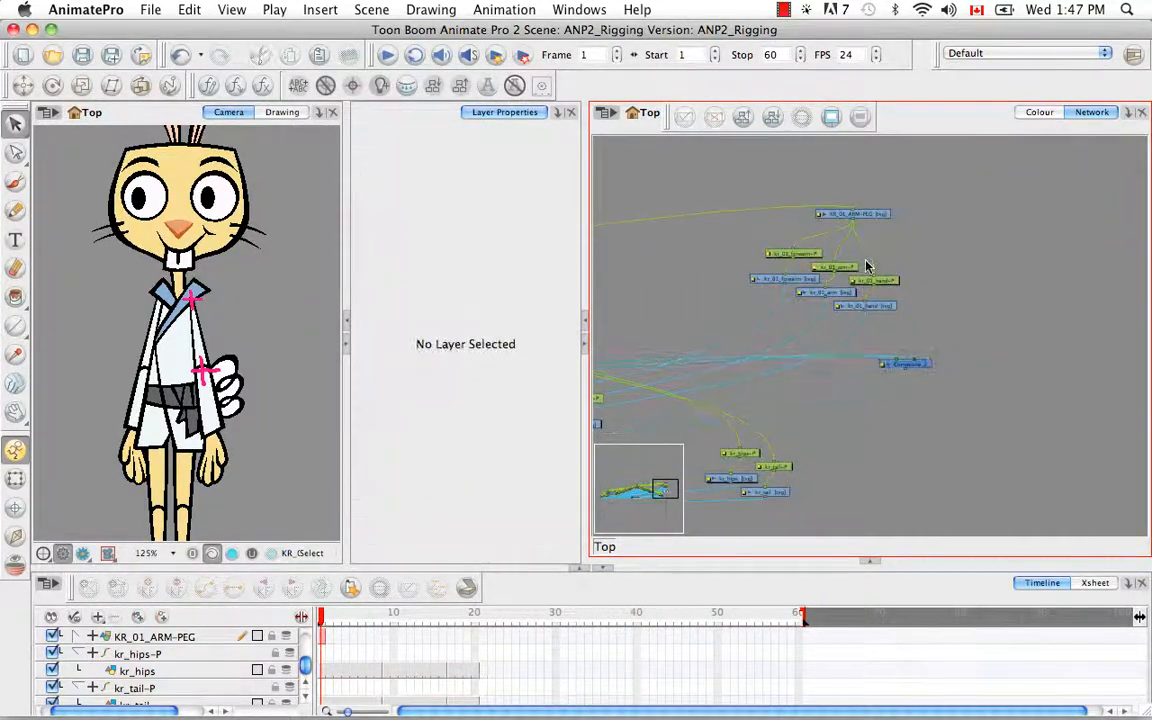
# Step: Spread the kr_01_arm and kr_01_forearm modules and their pegs apart, and connect KR_01_ARM-PEG's output to Composite_1
pyautogui.press('2')
pyautogui.moveTo(818, 243); pyautogui.dragTo(888, 312)
pyautogui.click(878, 266)
pyautogui.click(886, 320)
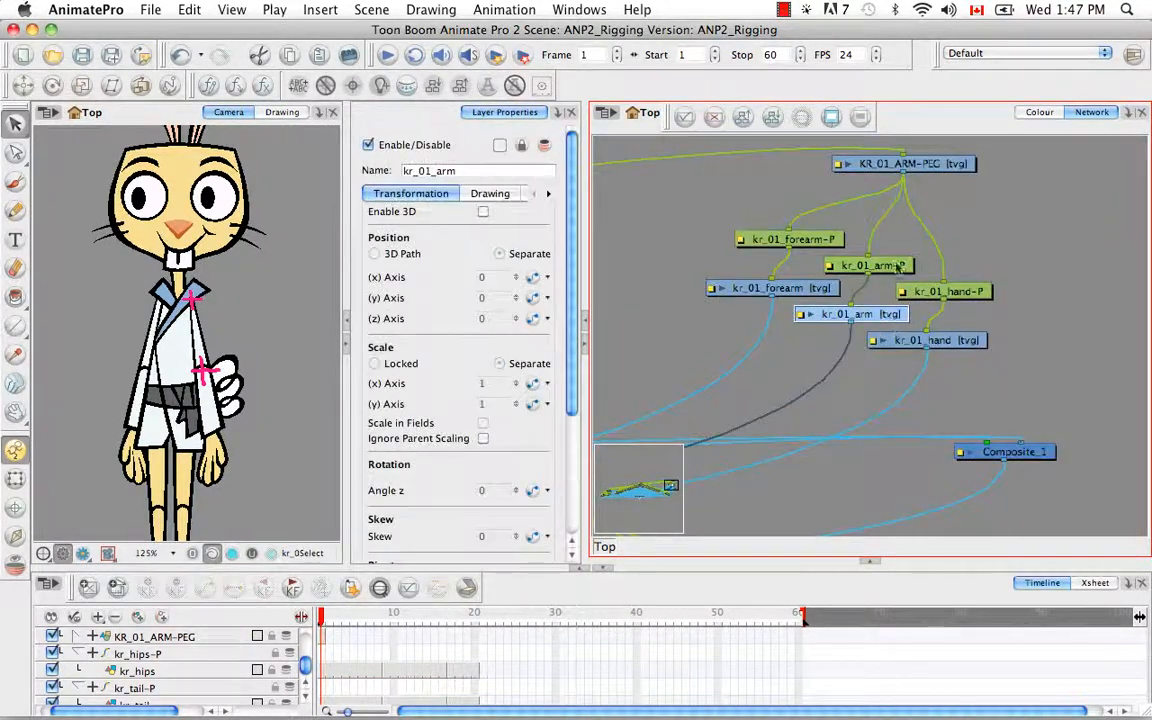
pyautogui.moveTo(895, 262); pyautogui.dragTo(711, 209)
pyautogui.moveTo(895, 315); pyautogui.dragTo(707, 303)
pyautogui.click(828, 242)
pyautogui.moveTo(799, 242); pyautogui.dragTo(833, 244)
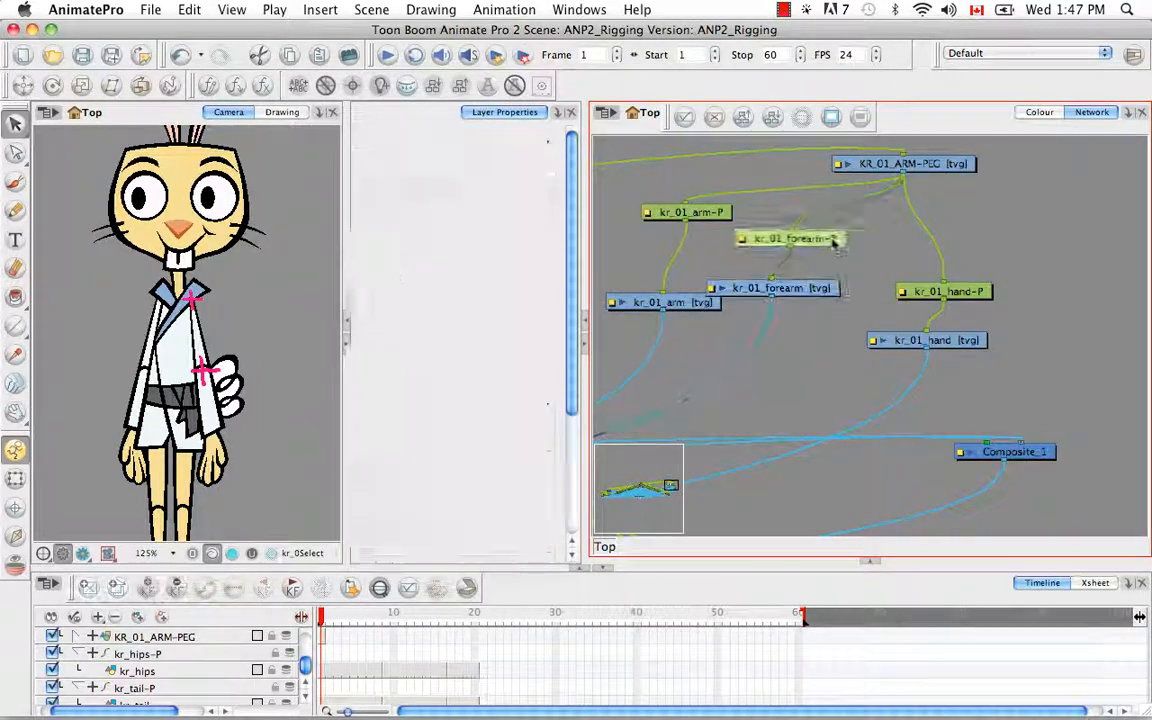
pyautogui.moveTo(817, 291); pyautogui.dragTo(852, 301)
pyautogui.moveTo(904, 174); pyautogui.dragTo(1029, 443)
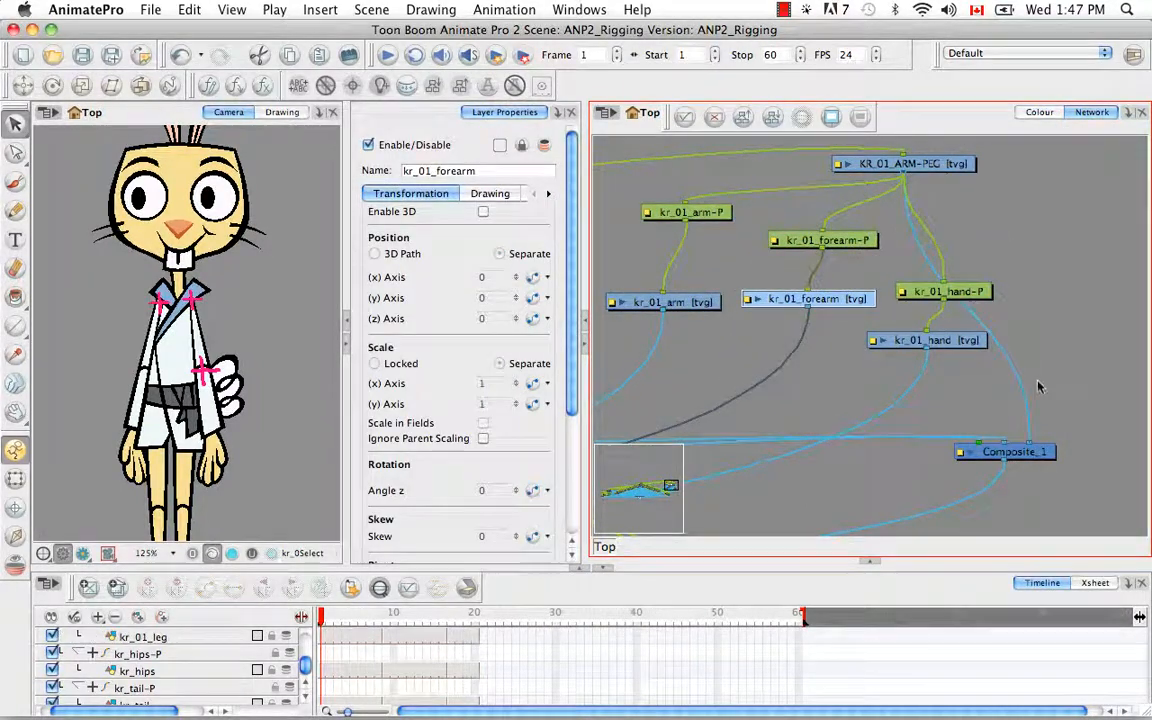
# Step: Add a drawing module and connect it between KR_01_ARM-PEG and the kr_01_forearm-P and kr_01_hand-P pegs
pyautogui.click(1005, 270)
pyautogui.press('super+r')
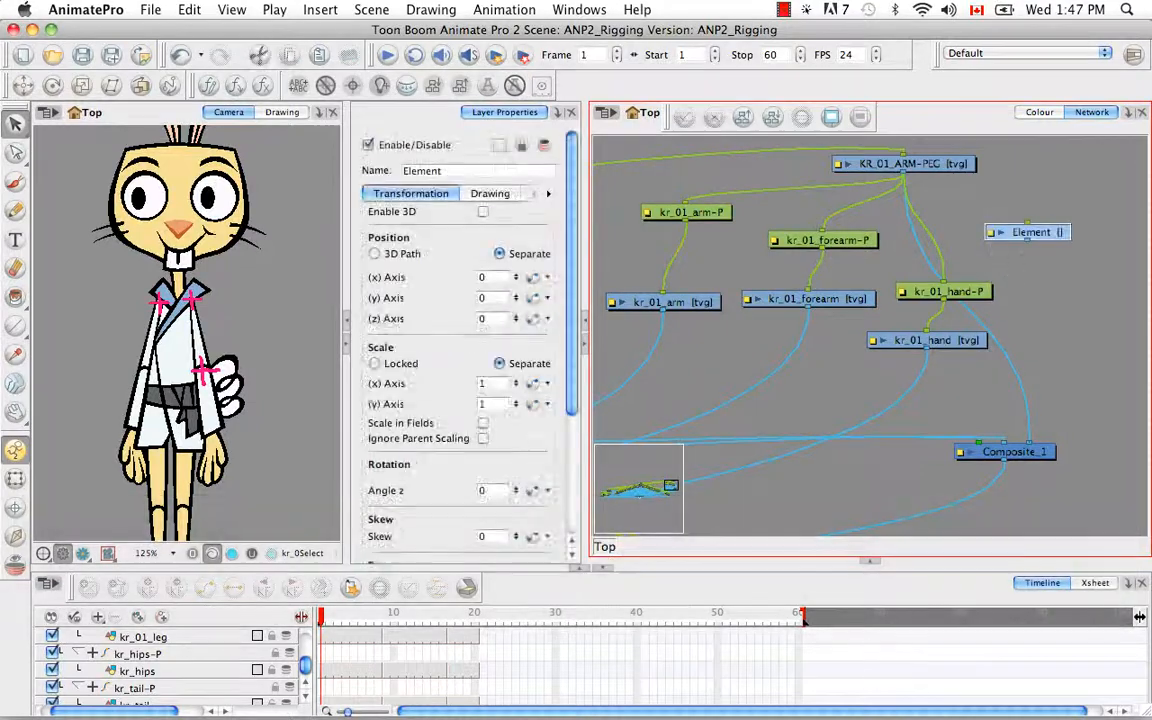
pyautogui.moveTo(1050, 232)
pyautogui.mouseDown()
pyautogui.moveTo(880, 214)
pyautogui.moveTo(800, 262)
pyautogui.mouseUp()
pyautogui.click(858, 213)
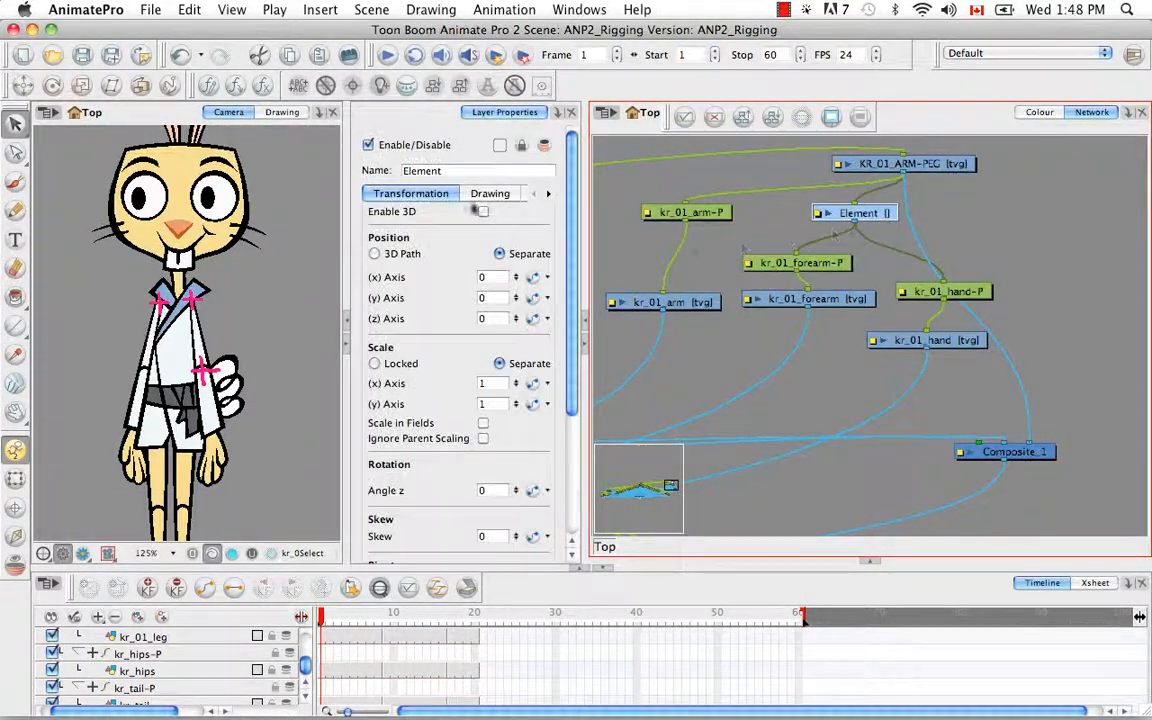
# Step: Create an empty drawing on the new Element layer and rename the layer KR_01_UPPERARM-PEG
pyautogui.click(490, 193)
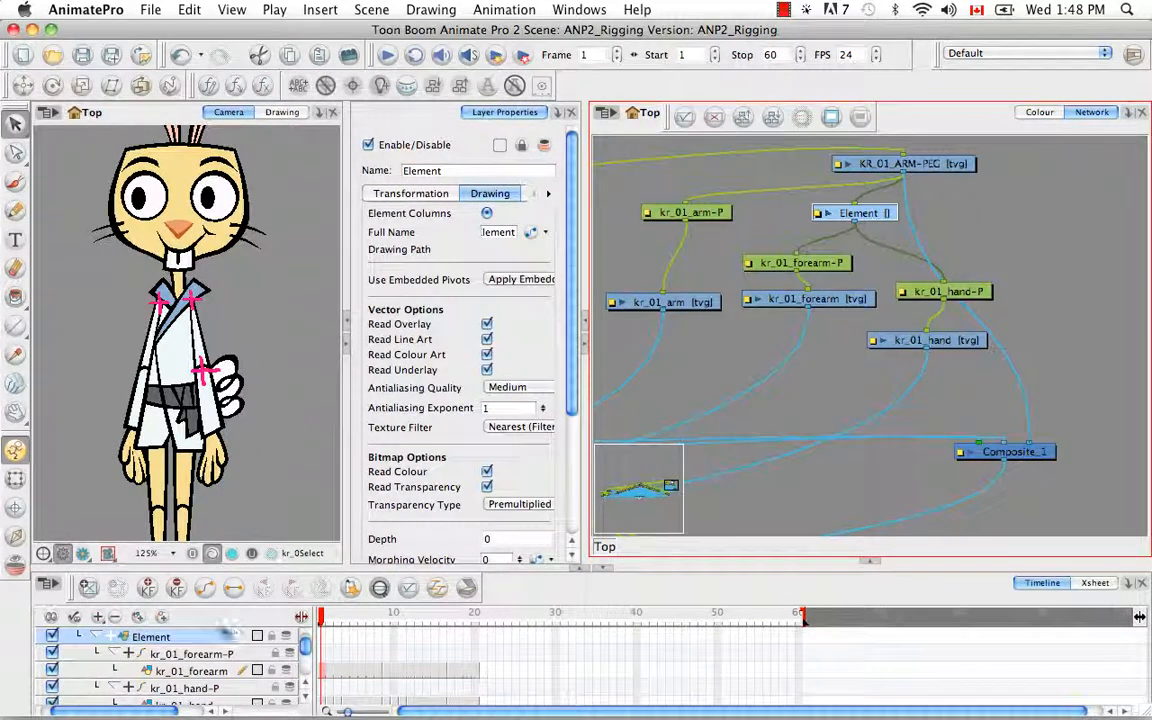
pyautogui.doubleClick(430, 170)
pyautogui.press('BackSpace')
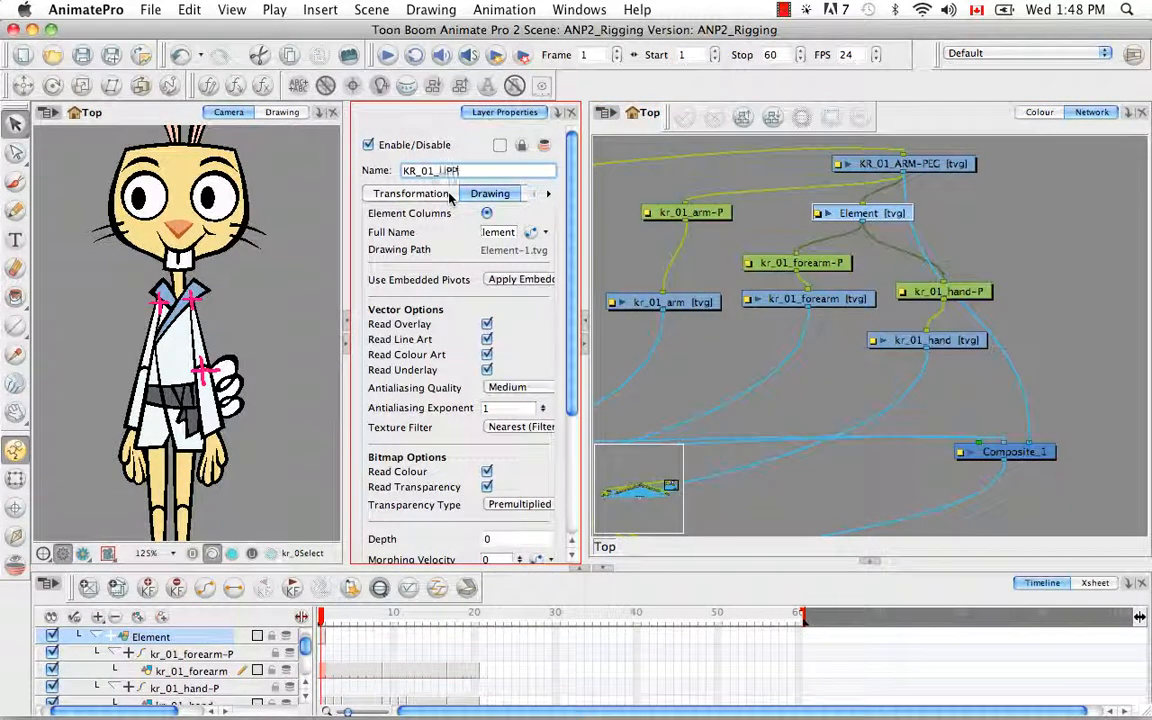
pyautogui.write('KR_01_UPPERARM-PEG')
pyautogui.press('Return')
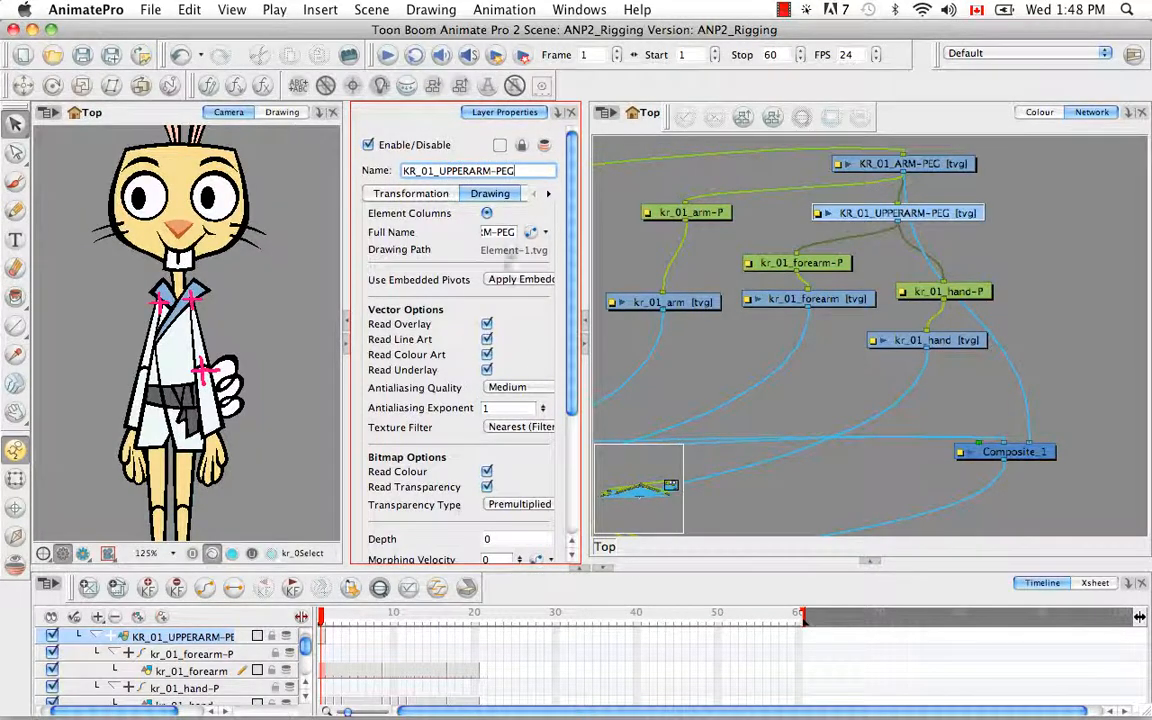
# Step: Copy the frame 1 cell of kr_01_forearm and Paste Special it onto frame 1 of KR_01_UPPERARM-PEG to transfer its pivot
pyautogui.click(805, 298)
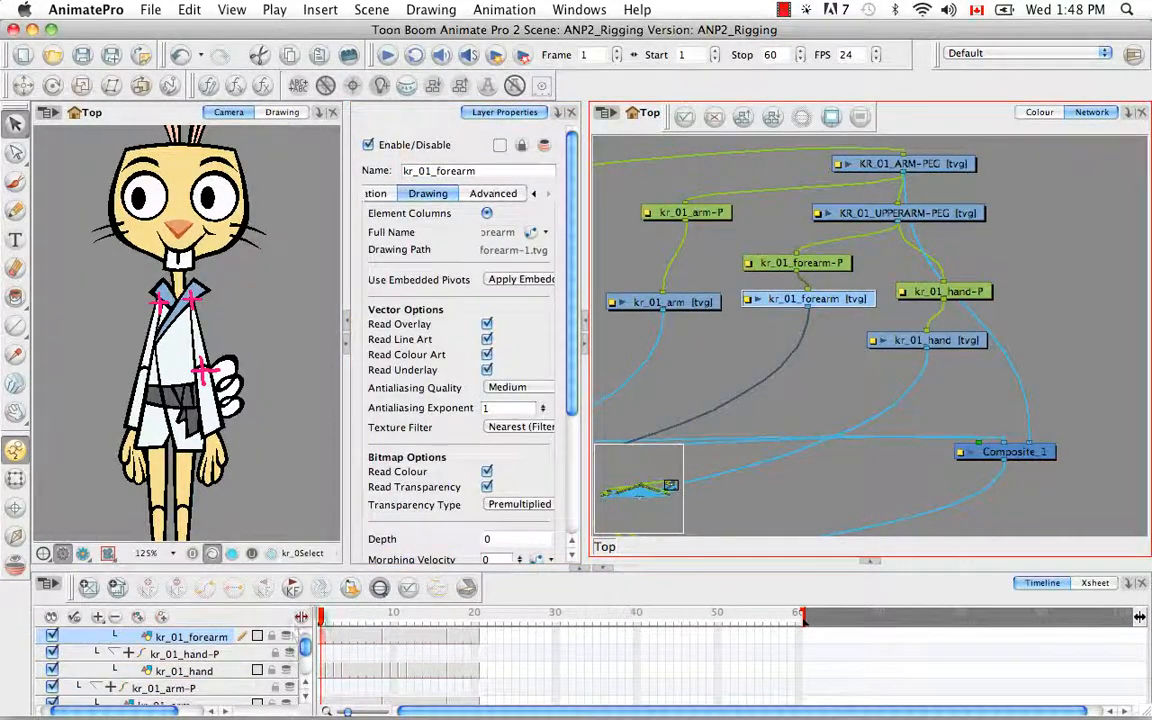
pyautogui.rightClick(323, 645)
pyautogui.click(362, 499)
pyautogui.moveTo(307, 651); pyautogui.dragTo(307, 635)
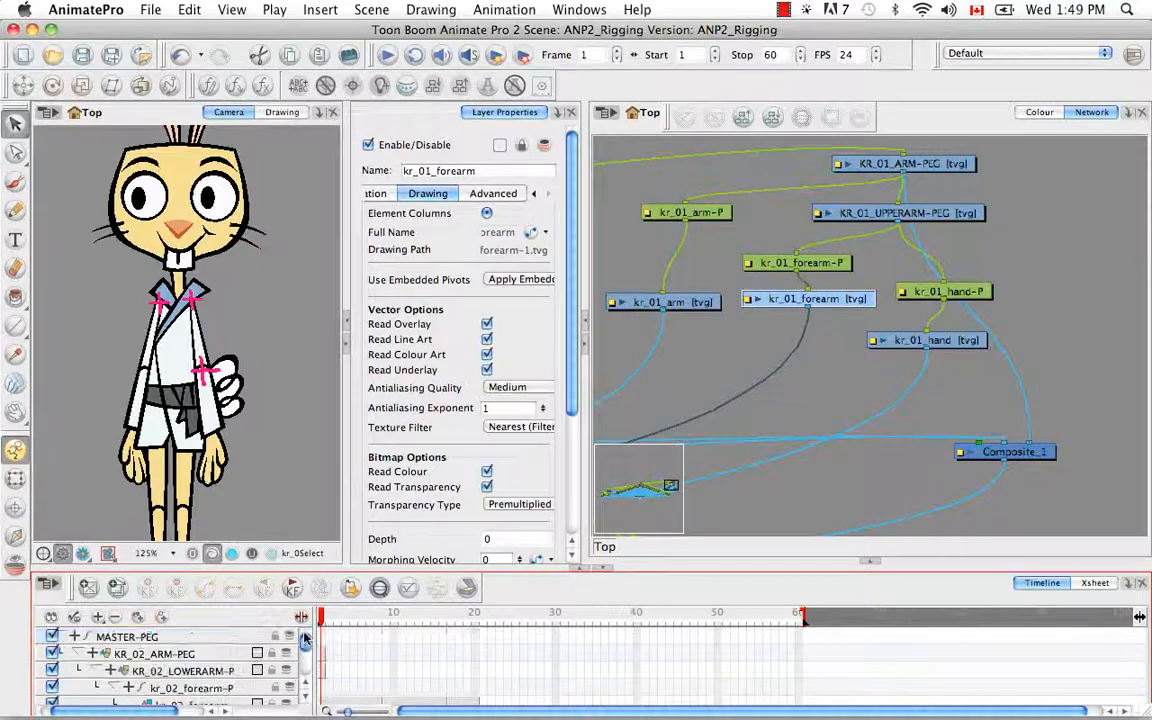
pyautogui.click(897, 215)
pyautogui.rightClick(323, 645)
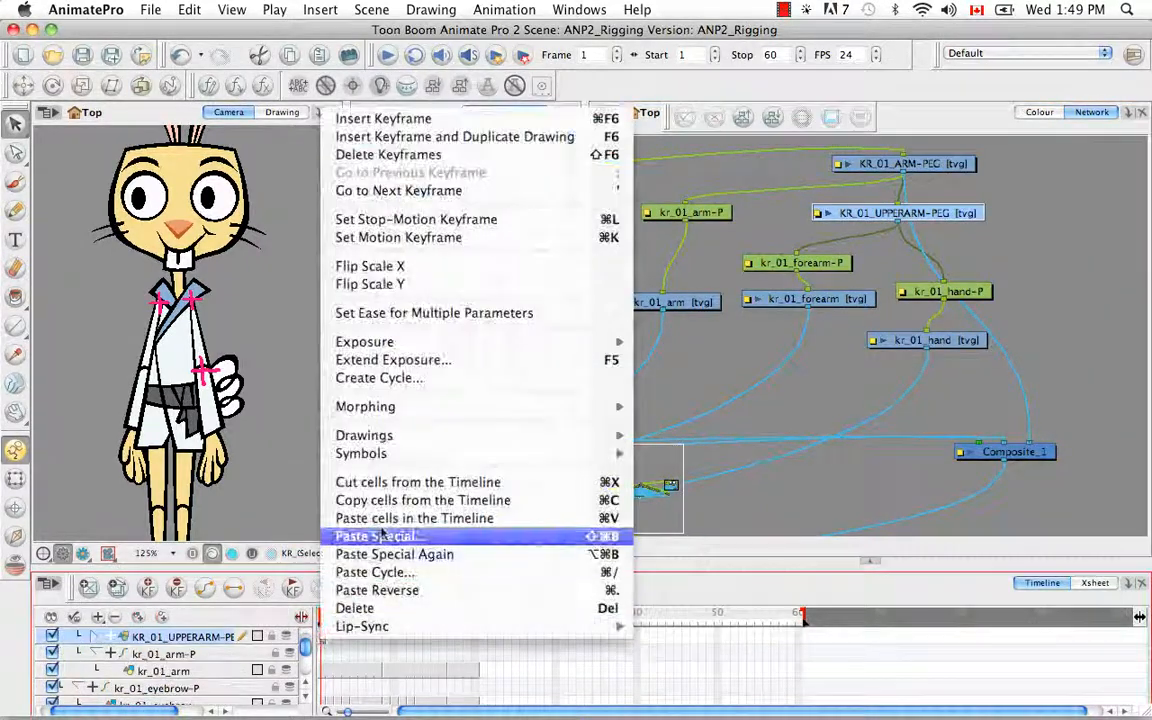
pyautogui.click(420, 535)
pyautogui.click(593, 58)
pyautogui.press('Return')
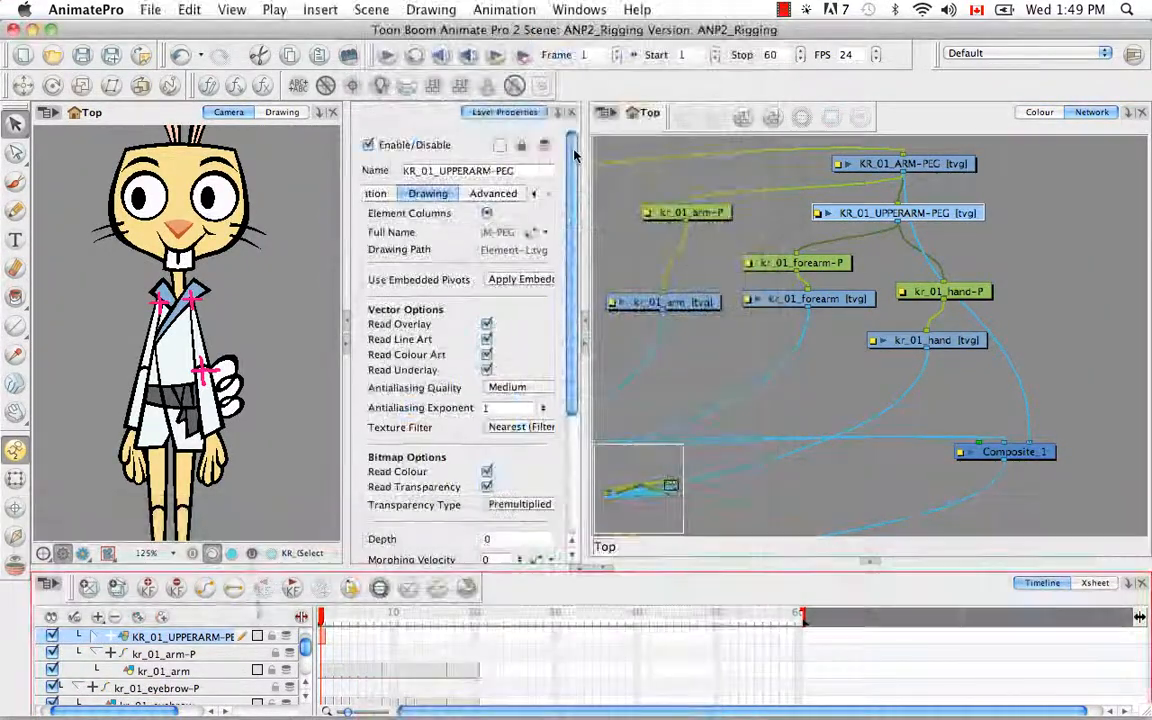
# Step: Paint a pink cross over the elbow on KR_01_UPPERARM-PEG with the Brush and connect the layer's output to Composite_1
pyautogui.click(14, 478)
pyautogui.hotkey('alt', 'b')
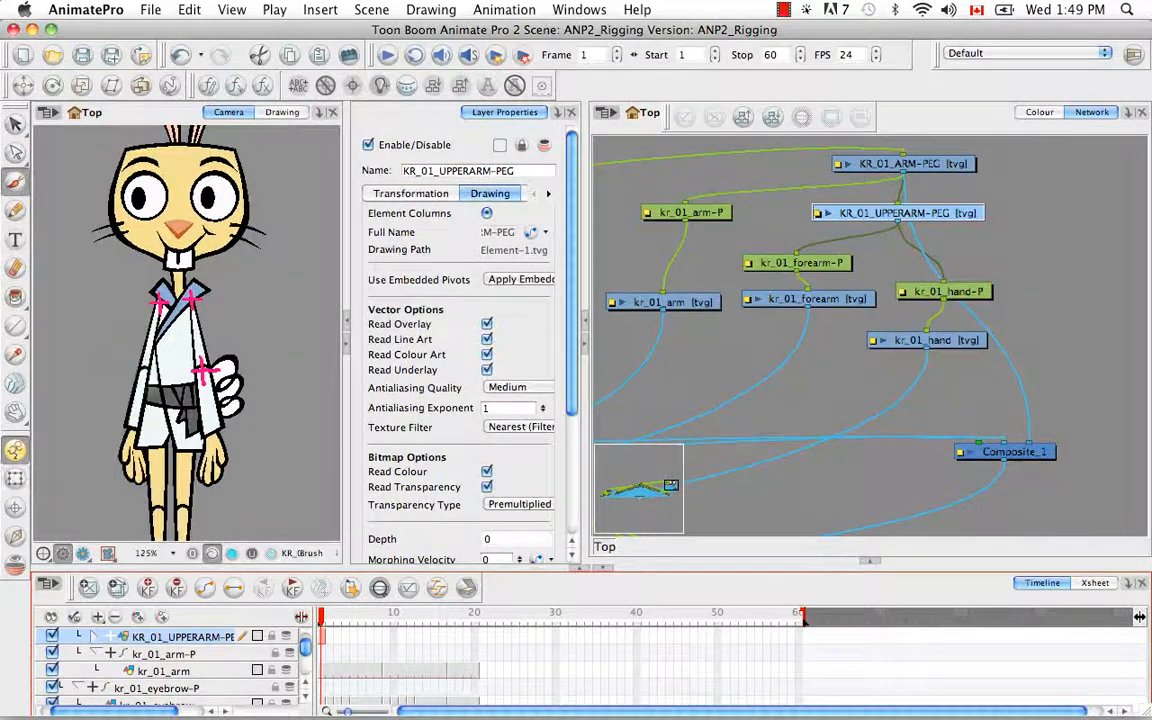
pyautogui.moveTo(137, 372); pyautogui.dragTo(146, 374)
pyautogui.hotkey('shift', 't')
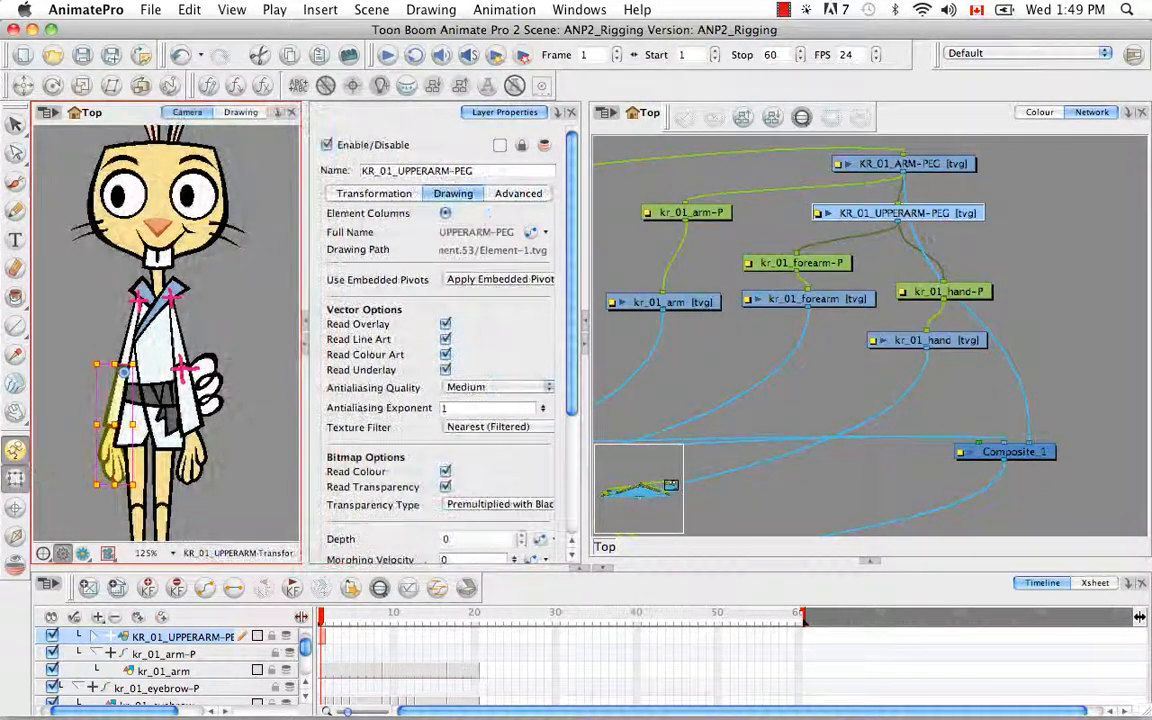
pyautogui.moveTo(898, 221); pyautogui.dragTo(1033, 447)
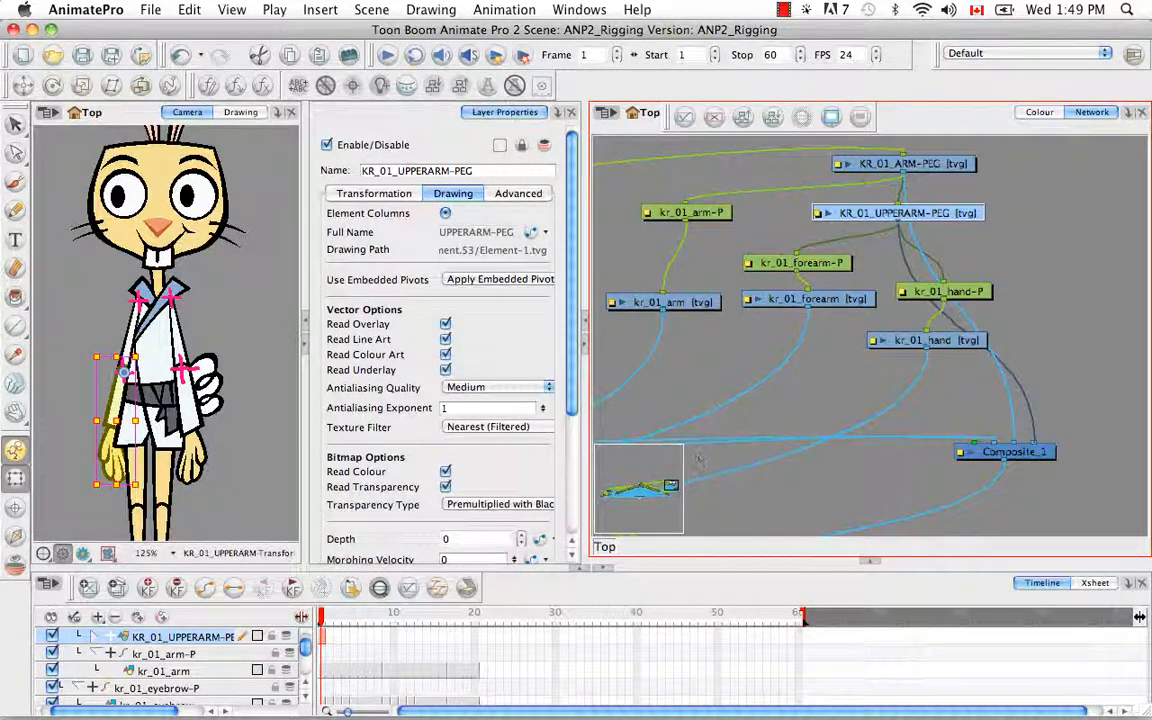
# Step: Move the kr_02_foot, kr_02_tibia and kr_02_leg modules with their pegs into an open area of the network
pyautogui.click(158, 489)
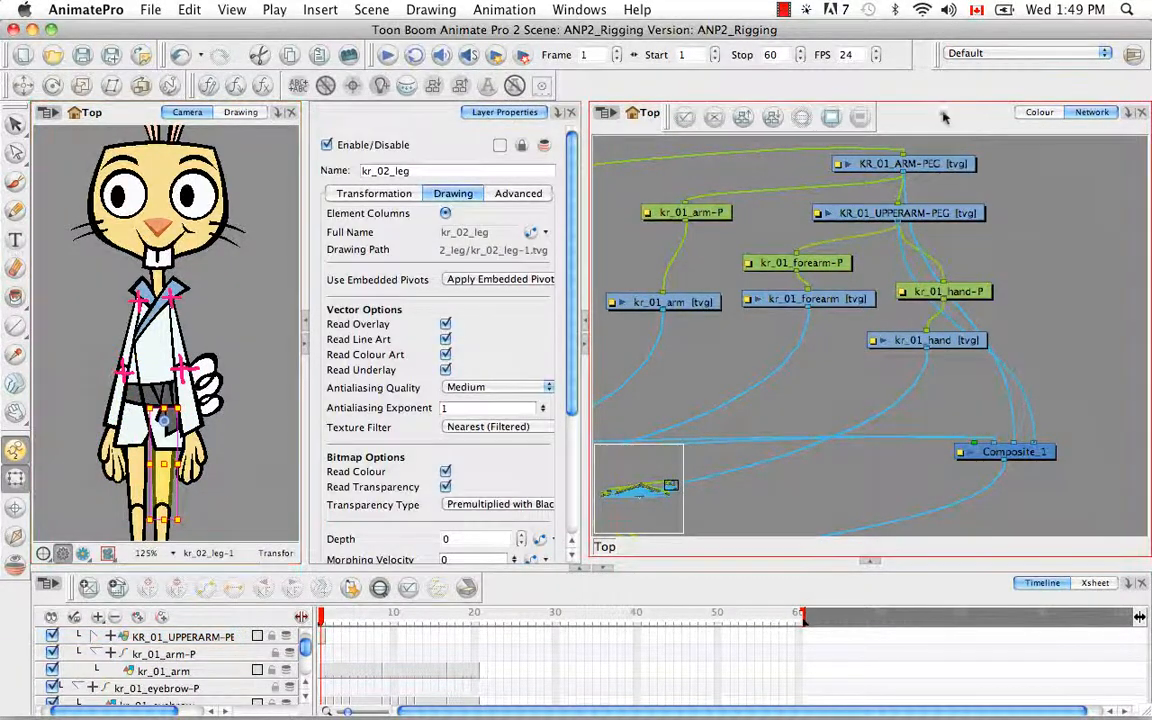
pyautogui.press('o')
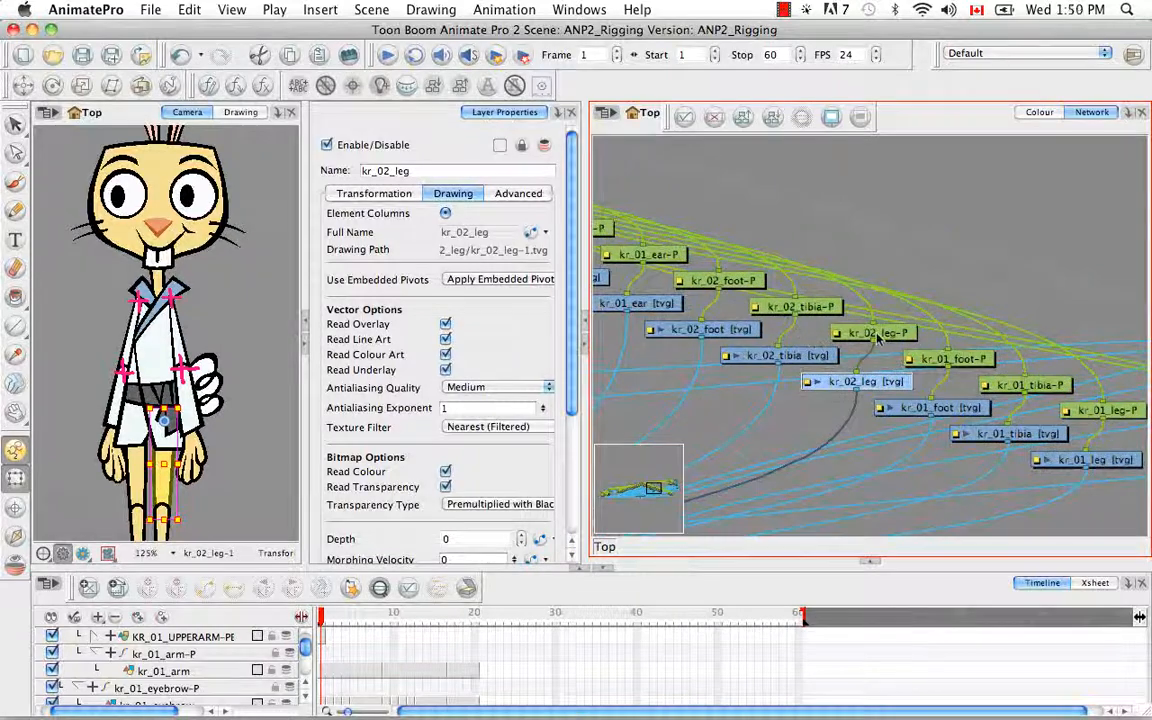
pyautogui.moveTo(702, 193); pyautogui.dragTo(887, 404)
pyautogui.moveTo(855, 381); pyautogui.dragTo(985, 209)
pyautogui.press('space')
pyautogui.moveTo(970, 291); pyautogui.dragTo(830, 433)
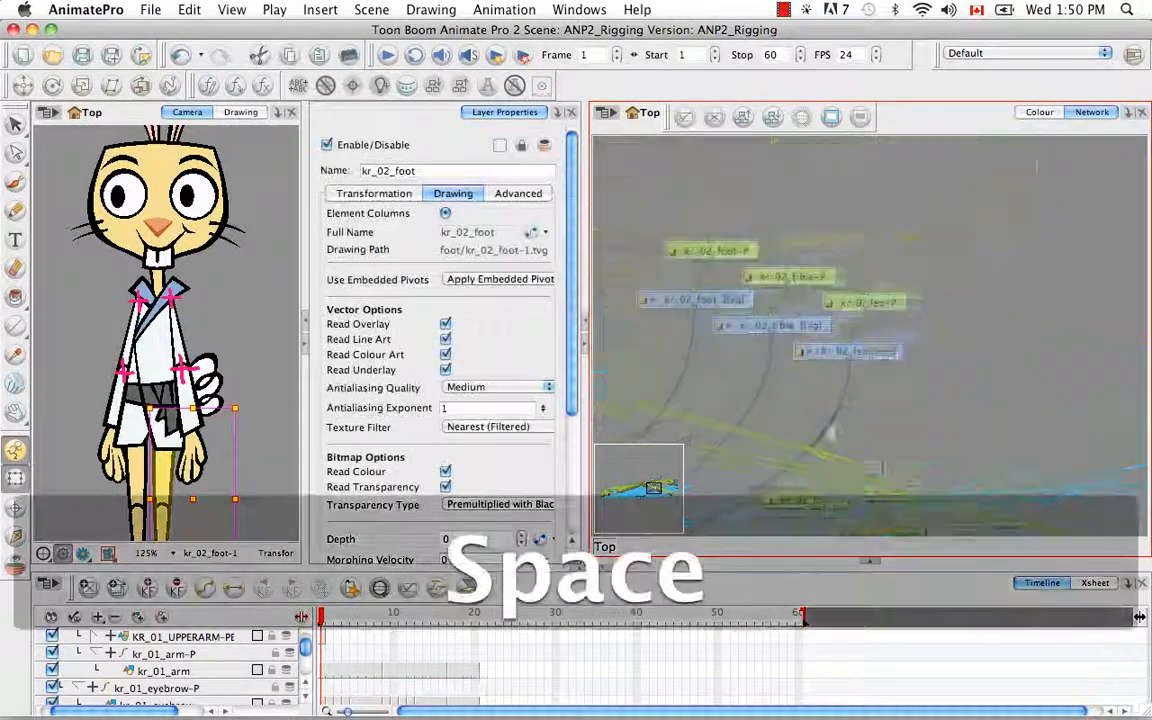
pyautogui.moveTo(855, 351); pyautogui.dragTo(975, 250)
pyautogui.press('space')
pyautogui.moveTo(975, 250)
pyautogui.mouseDown()
pyautogui.moveTo(925, 434)
pyautogui.moveTo(965, 250)
pyautogui.mouseUp()
pyautogui.press('space')
pyautogui.moveTo(1037, 265); pyautogui.dragTo(1009, 390)
# Step: Add a new Element layer above the kr_02 pegs and parent kr_02_foot-P, kr_02_tibia-P and kr_02_leg-P to it
pyautogui.click(1018, 320)
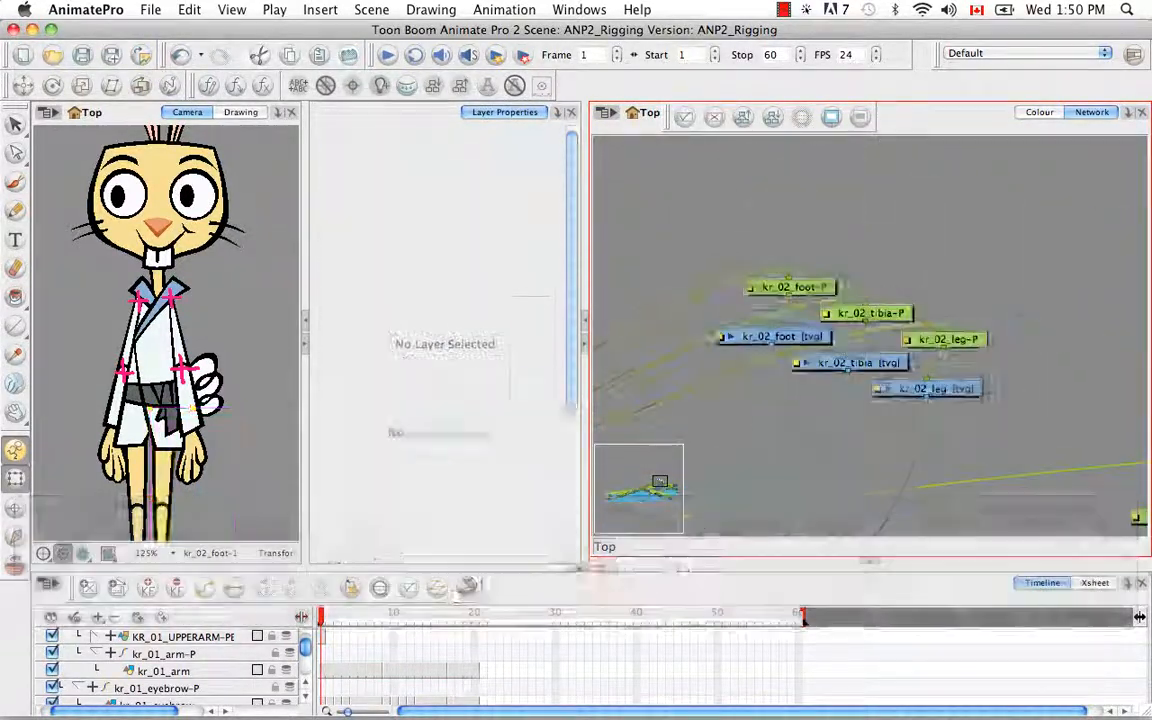
pyautogui.press('super+r')
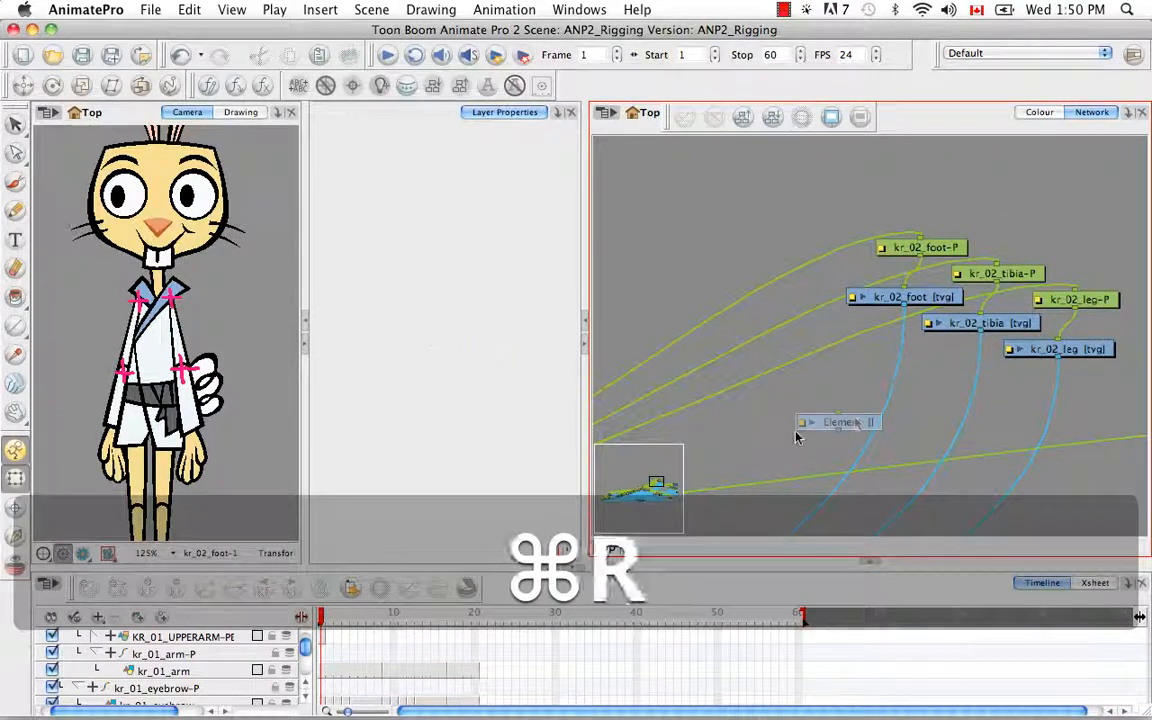
pyautogui.moveTo(848, 424); pyautogui.dragTo(1026, 167)
pyautogui.click(916, 238)
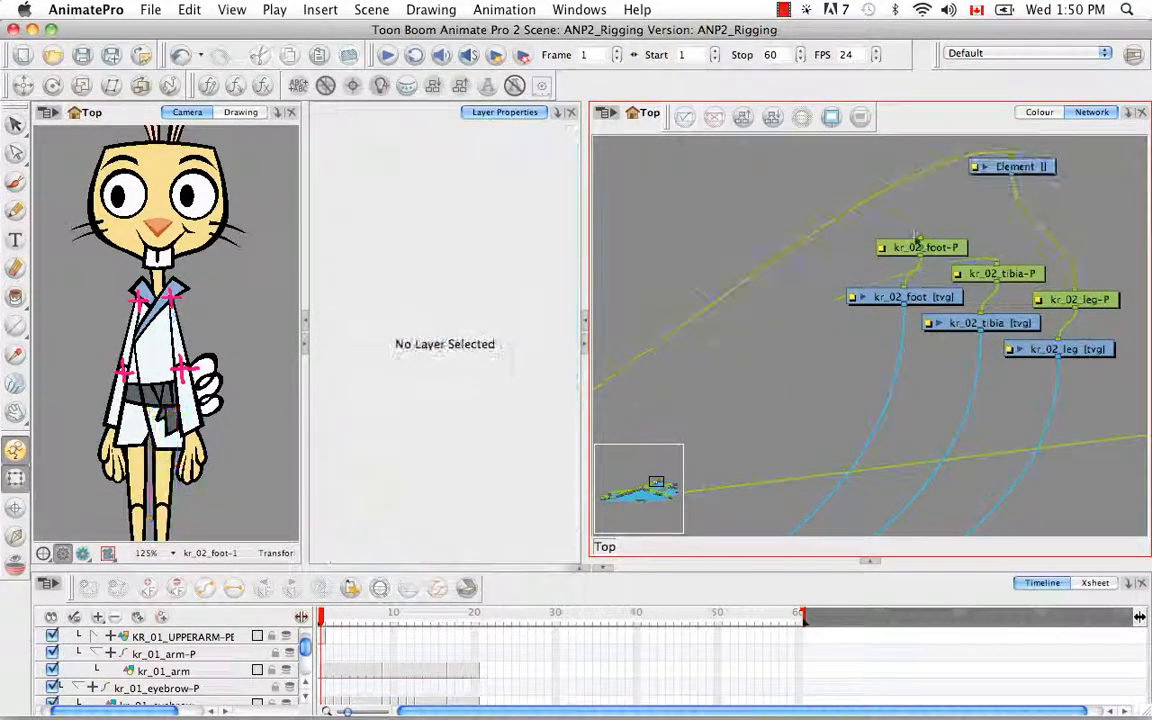
pyautogui.moveTo(917, 240); pyautogui.dragTo(924, 223)
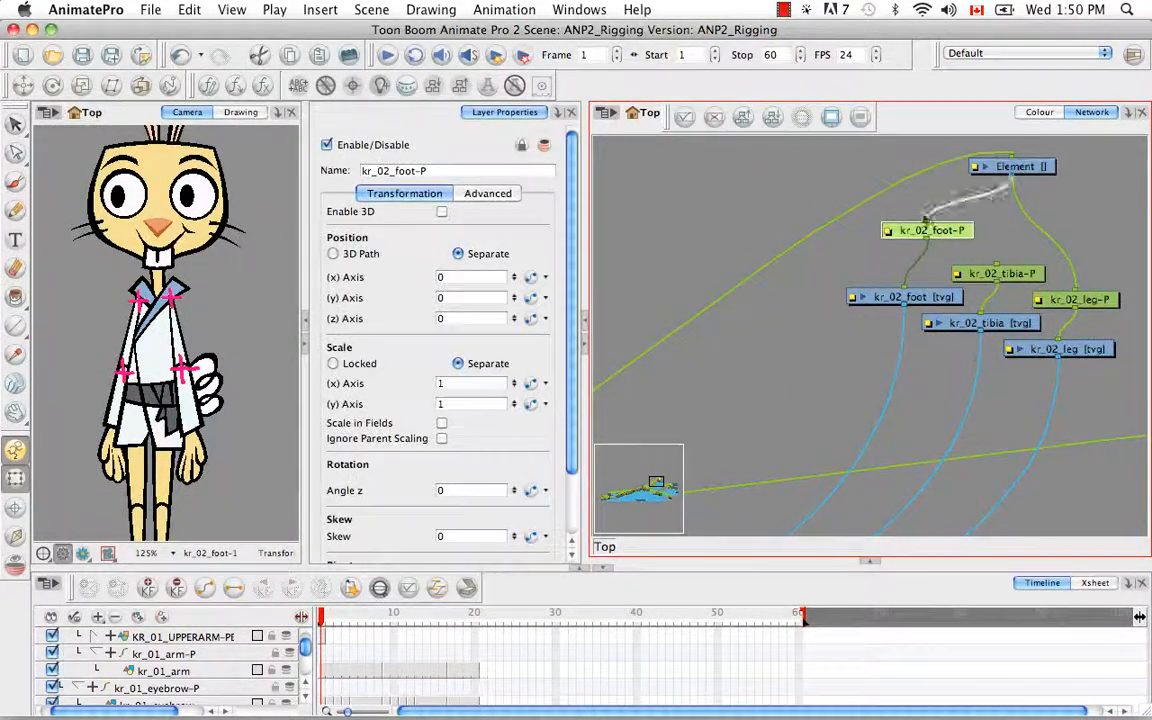
# Step: Create an empty drawing on the new Element layer and rename the layer KR_02_LEG-PEG
pyautogui.click(1013, 166)
pyautogui.click(453, 193)
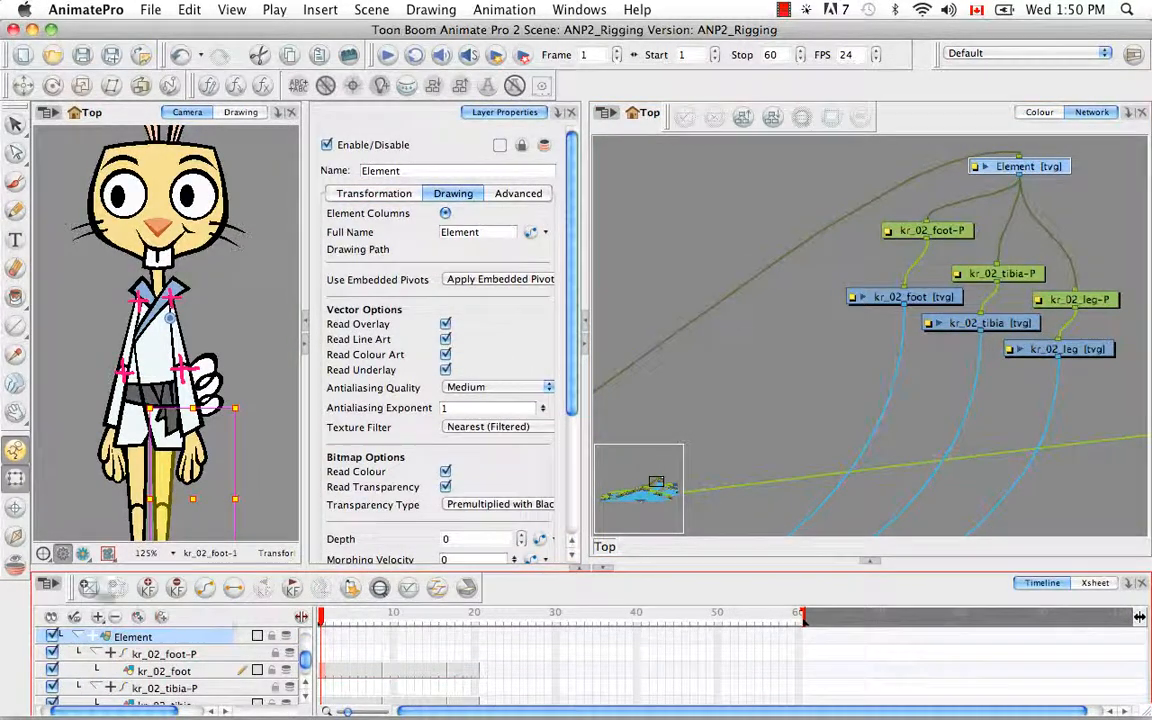
pyautogui.doubleClick(375, 170)
pyautogui.press('BackSpace')
pyautogui.write('KR')
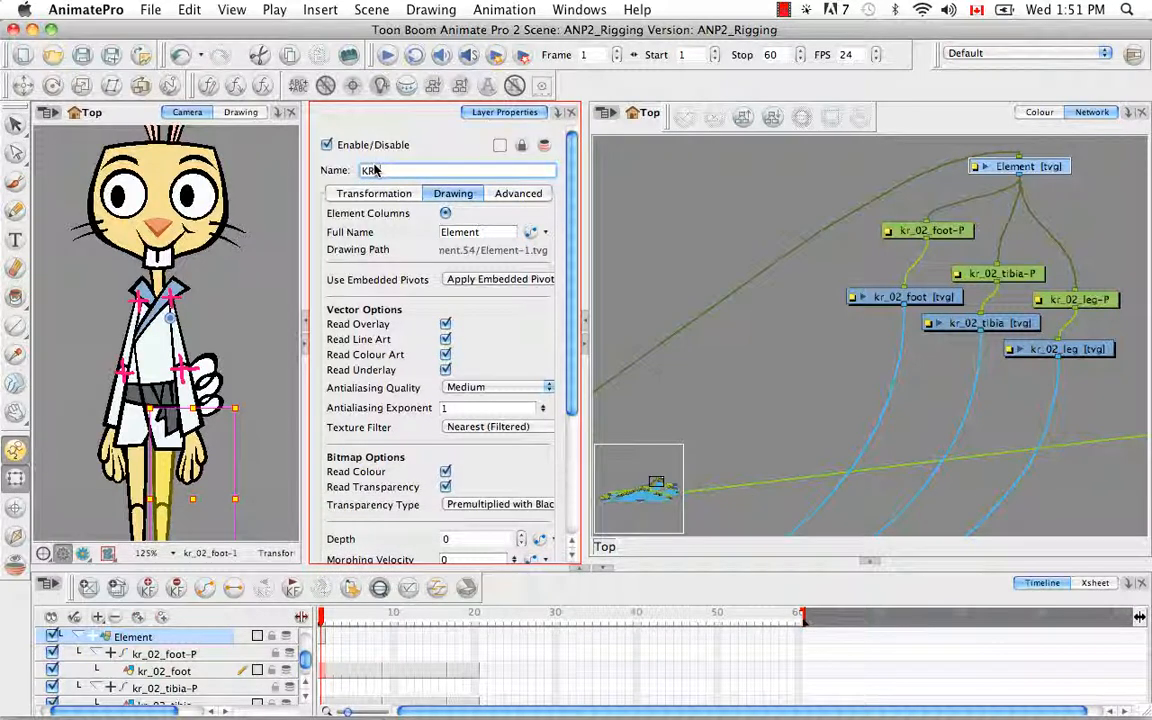
pyautogui.write('_02_LEG-')
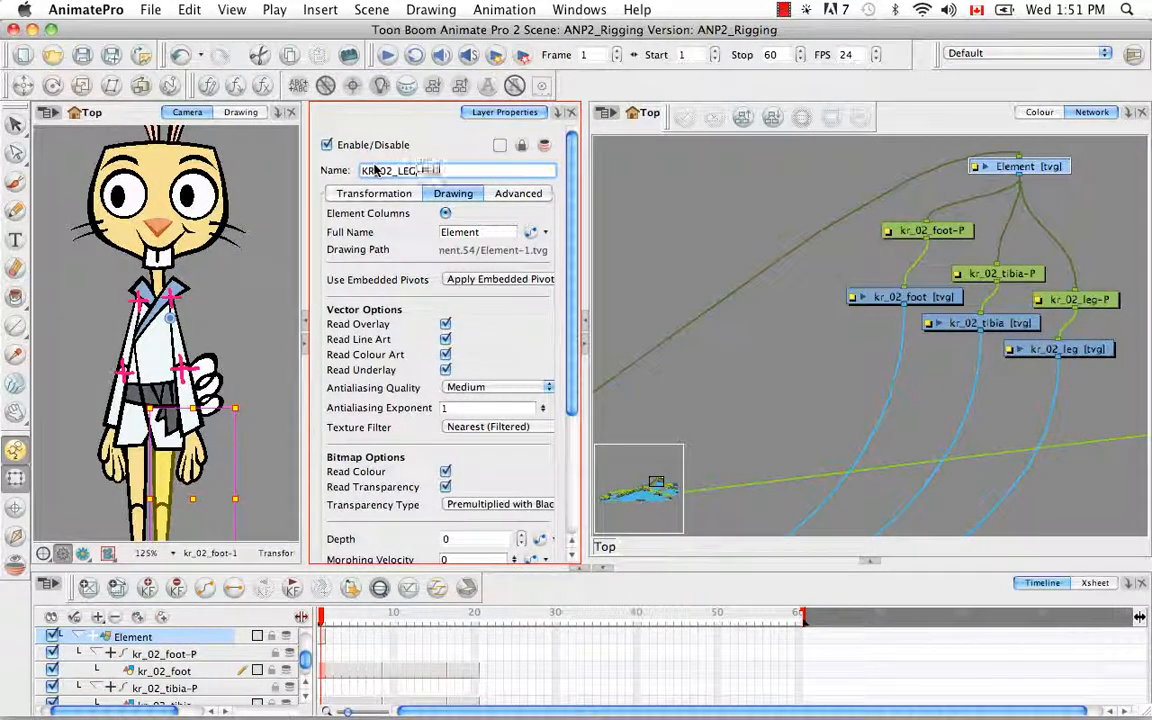
pyautogui.write('PEG')
pyautogui.press('Return')
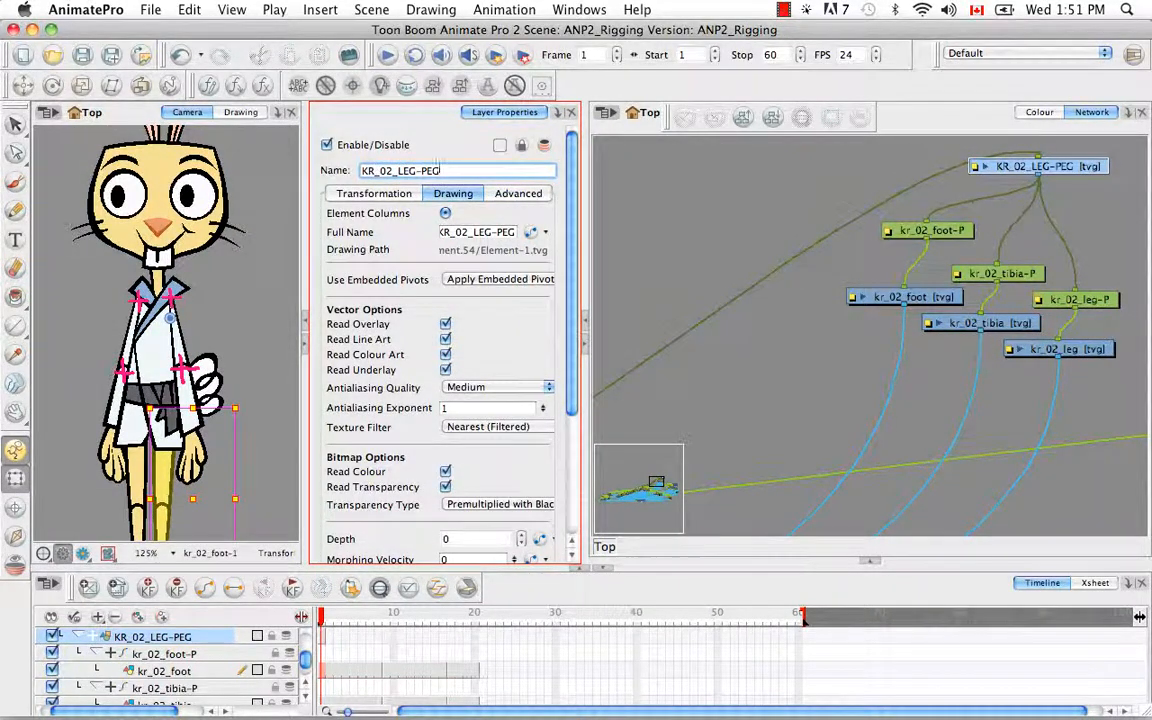
# Step: Try to transfer the pivot of kr_02_leg to frame 1 of KR_02_LEG-PEG using Paste Special with Update Drawing Pivot
pyautogui.click(1093, 350)
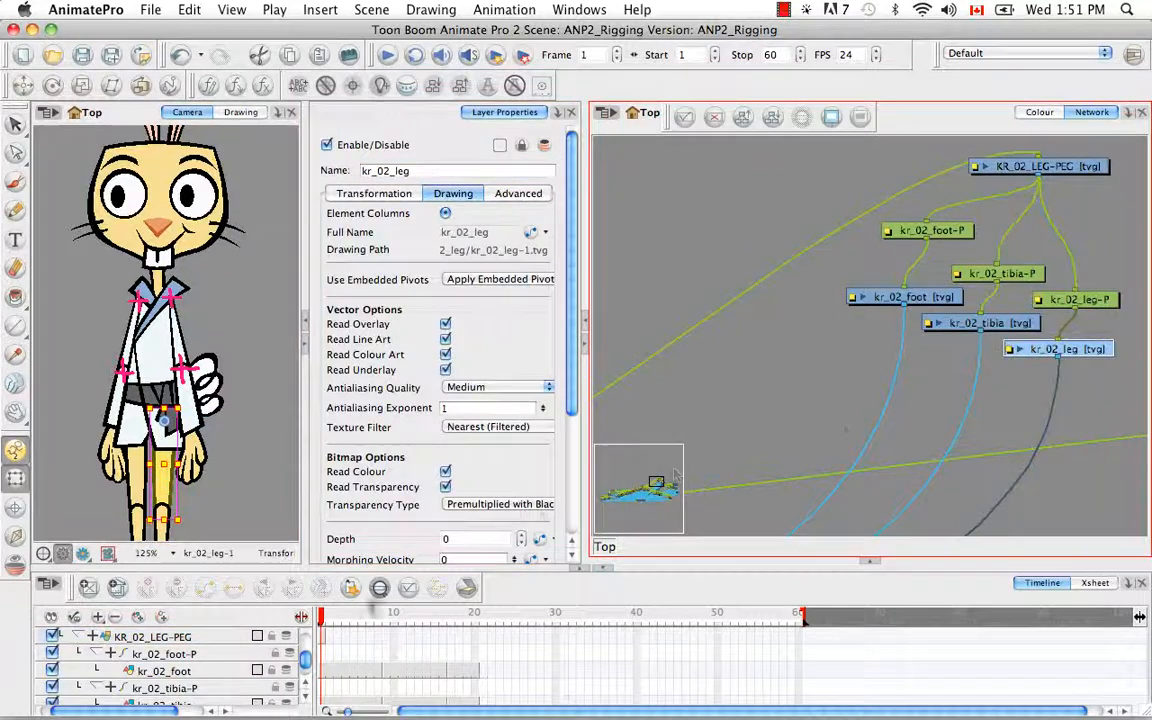
pyautogui.click(323, 641)
pyautogui.click(1087, 168)
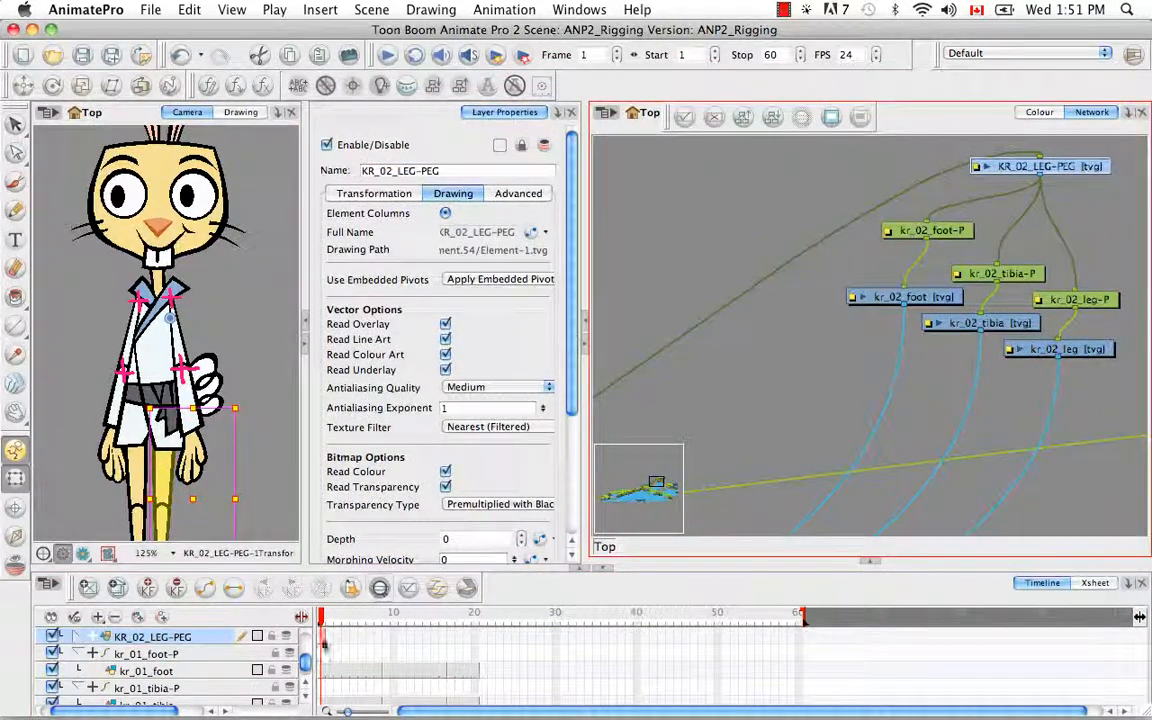
pyautogui.press('super+b')
pyautogui.click(600, 58)
pyautogui.click(530, 58)
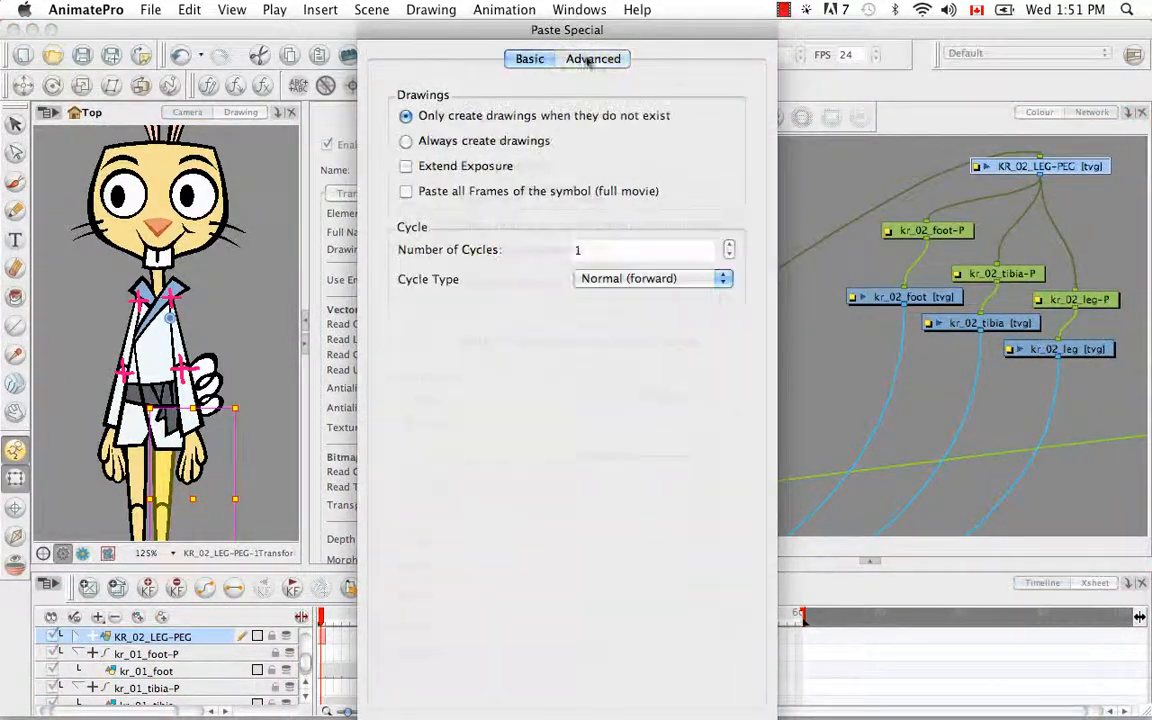
pyautogui.click(586, 58)
pyautogui.click(505, 140)
pyautogui.press('Return')
# Step: Copy the frame 1 cell of kr_02_leg and Paste Special it onto frame 1 of KR_02_LEG-PEG to transfer its pivot
pyautogui.click(236, 490)
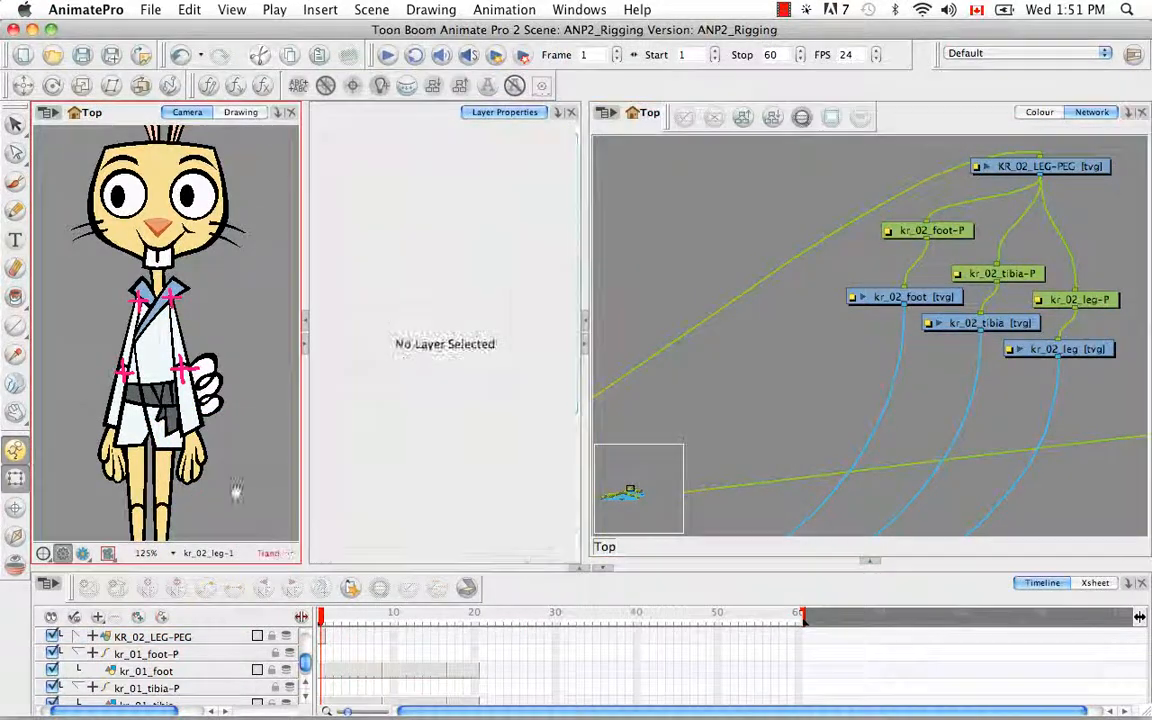
pyautogui.moveTo(236, 490); pyautogui.dragTo(248, 360)
pyautogui.click(1012, 347)
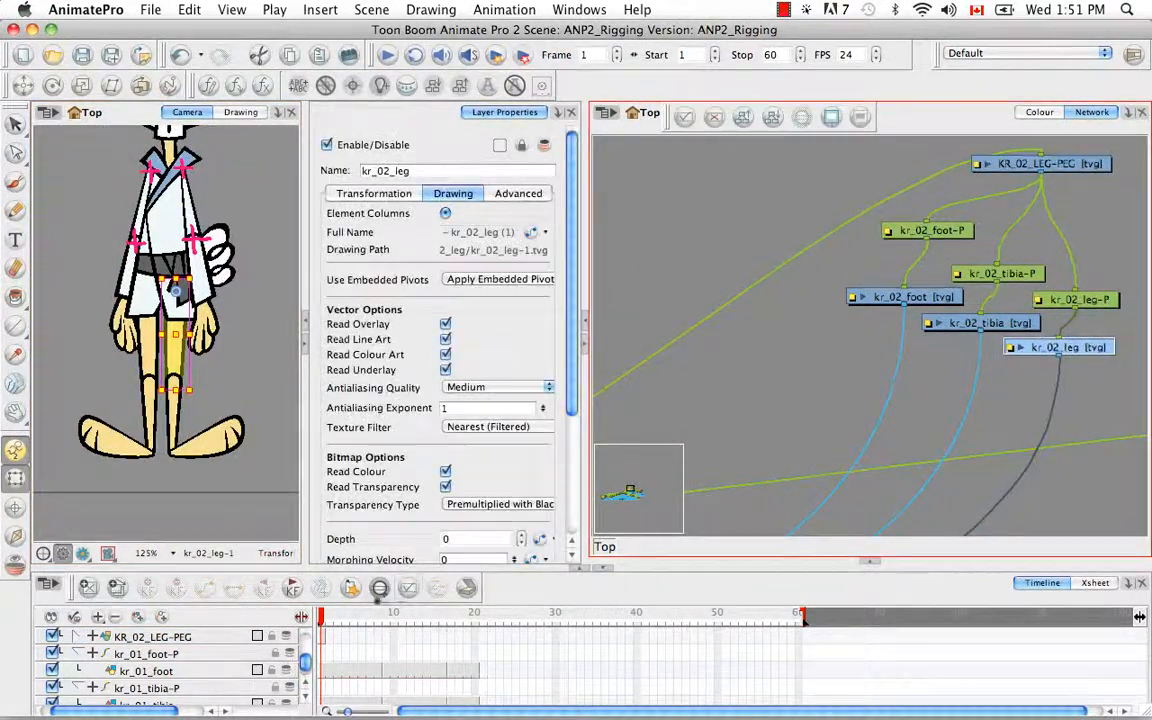
pyautogui.click(378, 589)
pyautogui.rightClick(323, 637)
pyautogui.click(380, 499)
pyautogui.press('b')
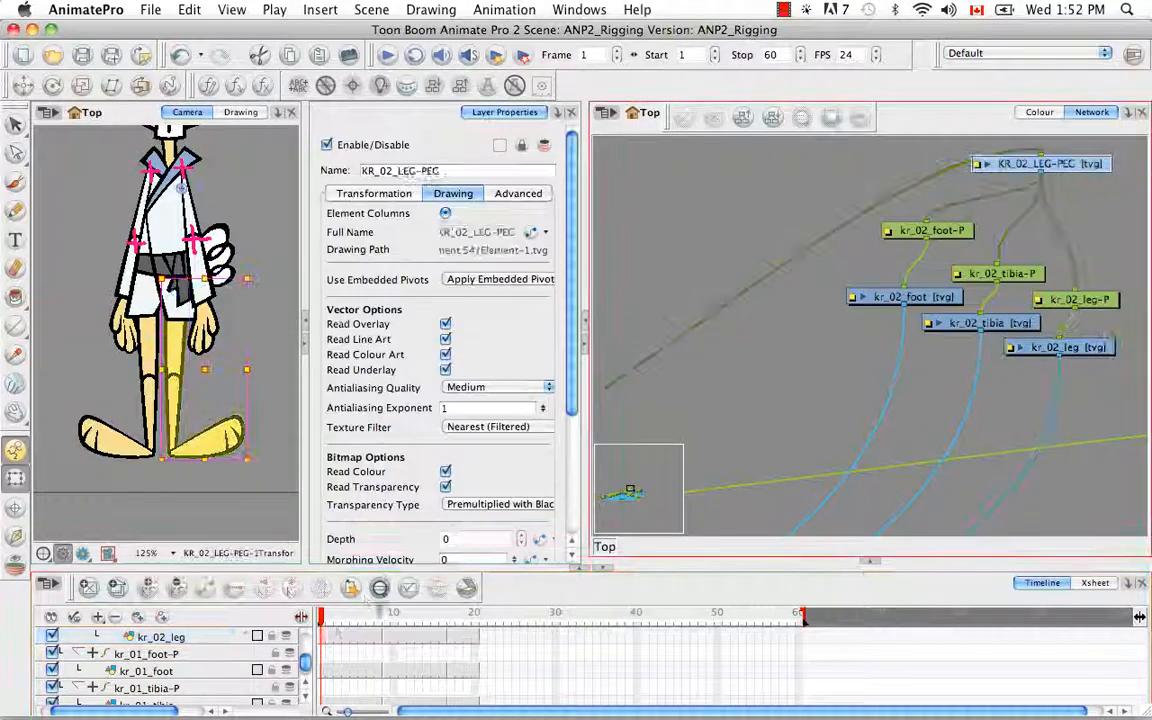
pyautogui.click(378, 589)
pyautogui.click(323, 637)
pyautogui.press('super+b')
pyautogui.press('Return')
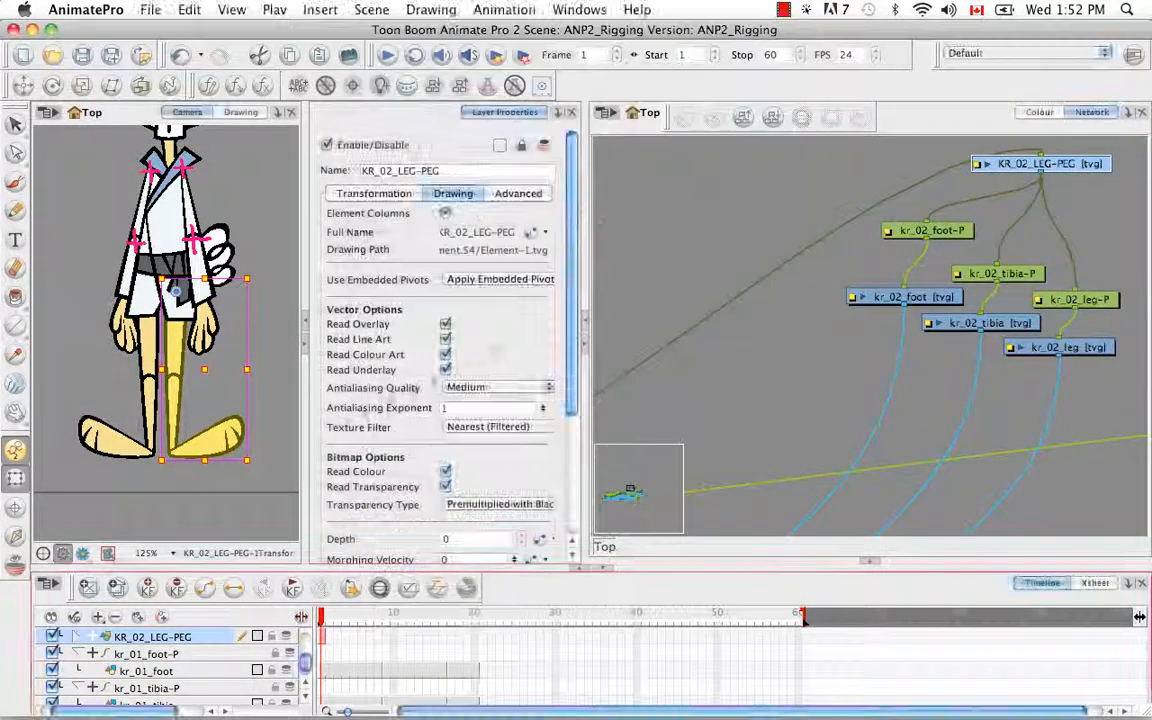
# Step: Paint a pink cross near the hip on KR_02_LEG-PEG with the Brush and connect the layer's output to Composite_1
pyautogui.click(15, 182)
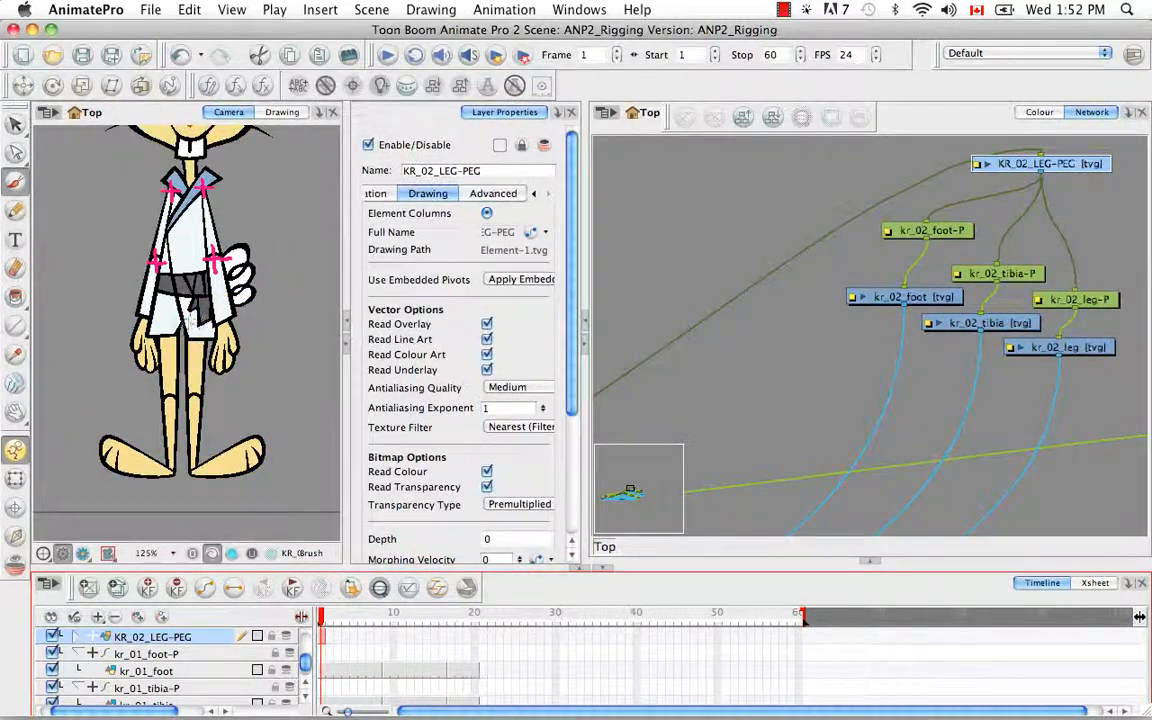
pyautogui.click(194, 312)
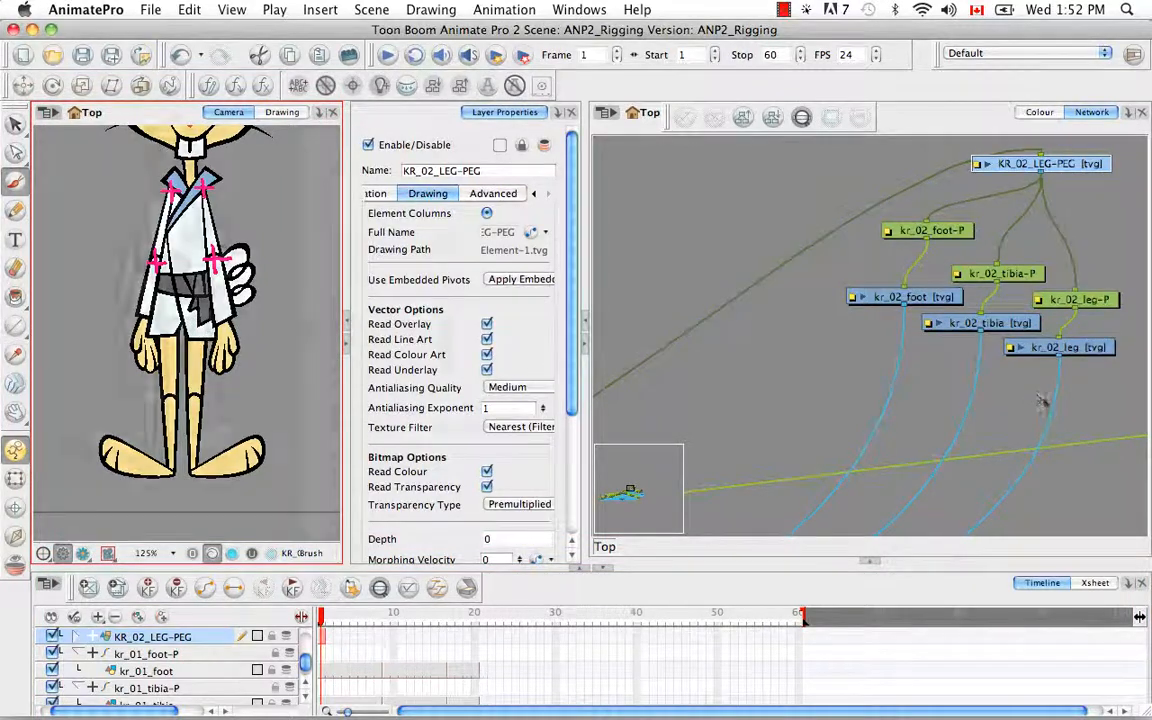
pyautogui.press('space')
pyautogui.moveTo(1078, 378); pyautogui.dragTo(718, 272)
pyautogui.press('1')
pyautogui.press('1')
pyautogui.moveTo(1046, 436); pyautogui.dragTo(843, 201)
pyautogui.press('space')
pyautogui.moveTo(856, 255); pyautogui.dragTo(830, 340)
pyautogui.moveTo(716, 241); pyautogui.dragTo(797, 293)
pyautogui.press('space')
# Step: Delete the hip cross's strokes and paint a new pink cross slightly higher, over the leg's pivot on KR_02_LEG-PEG
pyautogui.hotkey('alt', 's')
pyautogui.press('Escape')
pyautogui.press('2')
pyautogui.press('2')
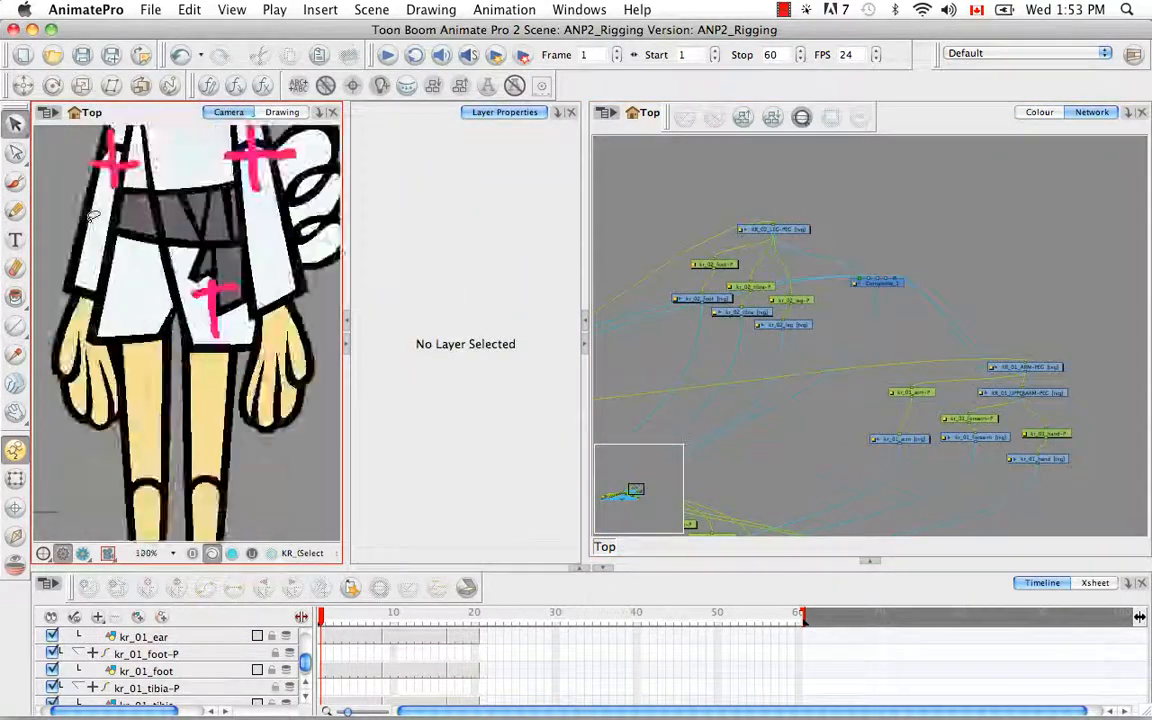
pyautogui.press('space')
pyautogui.moveTo(226, 286)
pyautogui.mouseDown()
pyautogui.moveTo(196, 198)
pyautogui.moveTo(190, 410)
pyautogui.moveTo(214, 386)
pyautogui.mouseUp()
pyautogui.click(214, 386)
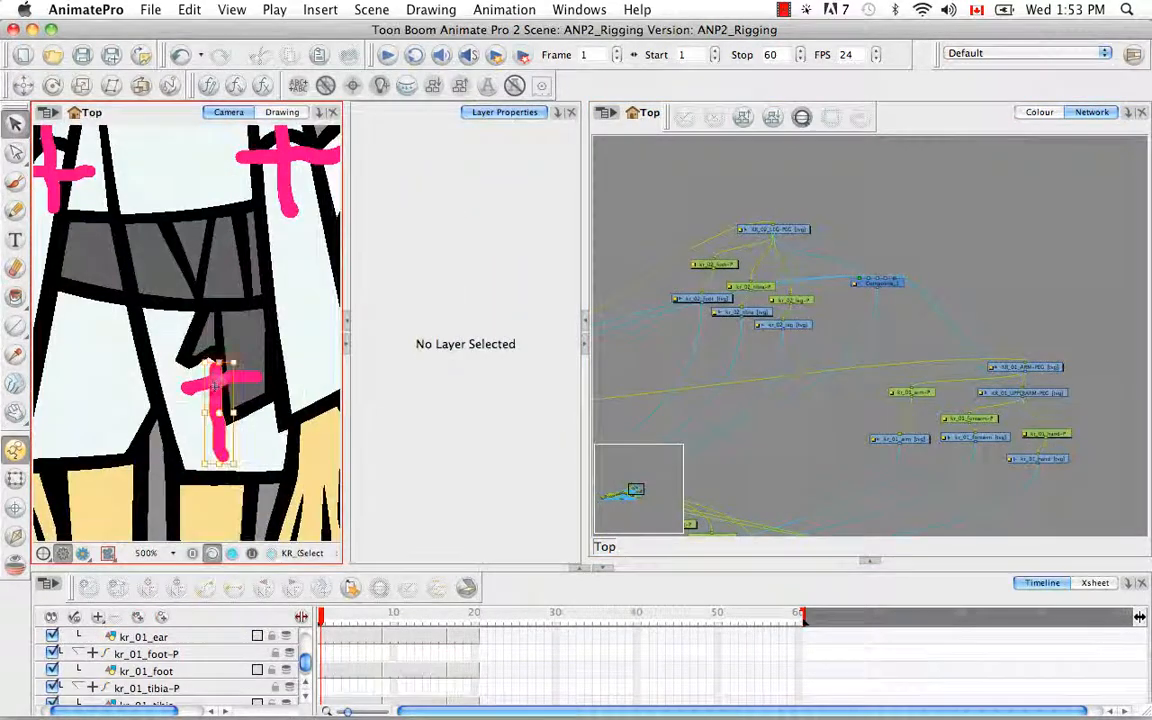
pyautogui.press('Delete')
pyautogui.click(226, 374)
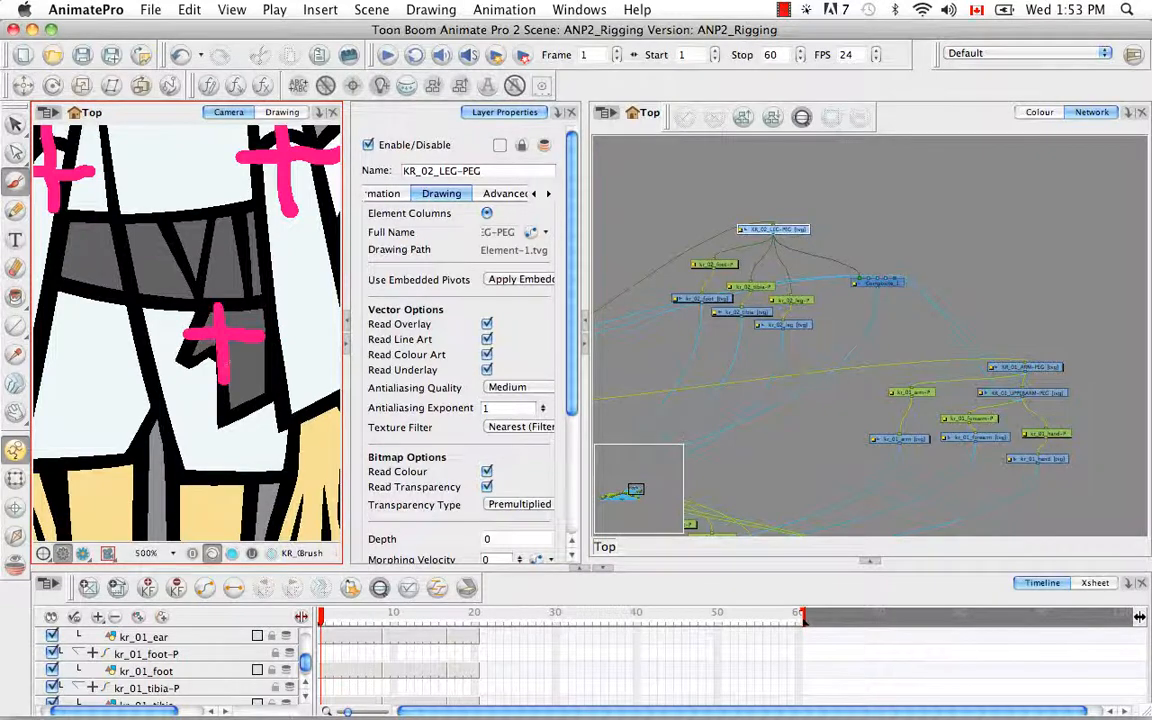
pyautogui.press('1')
pyautogui.press('1')
# Step: Add a new Element layer under KR_02_LEG-PEG and parent kr_02_tibia-P and kr_02_foot-P to it
pyautogui.click(867, 248)
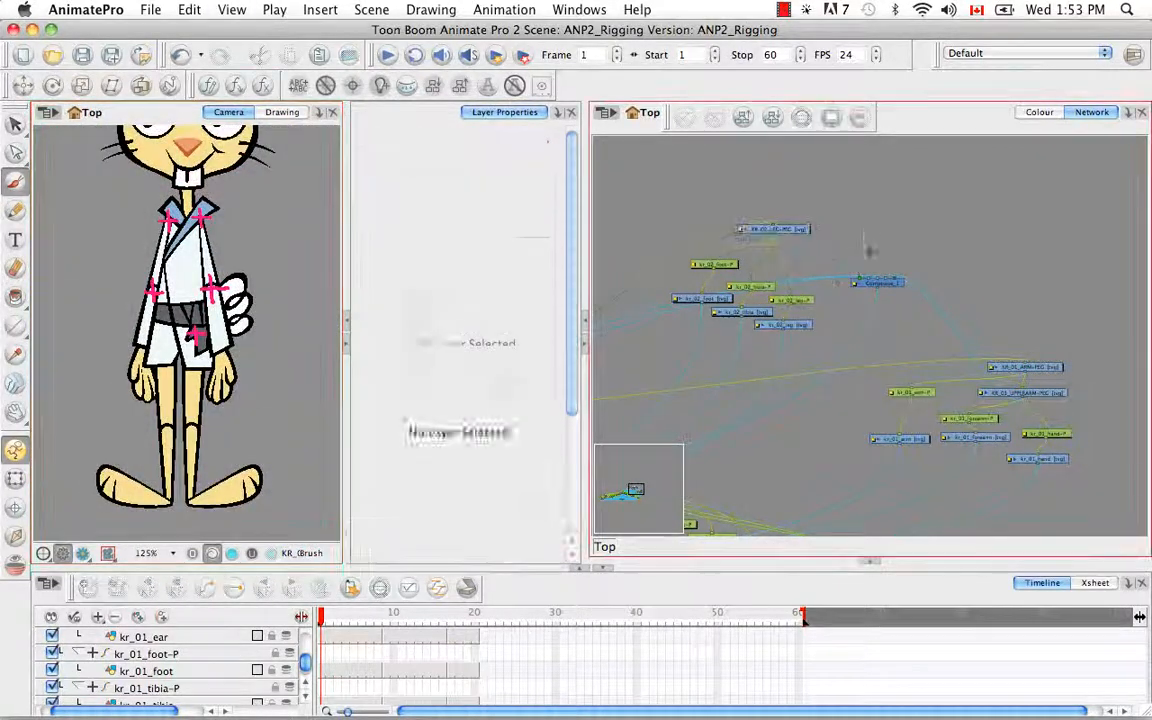
pyautogui.press('2')
pyautogui.press('2')
pyautogui.press('space')
pyautogui.moveTo(630, 155); pyautogui.dragTo(841, 282)
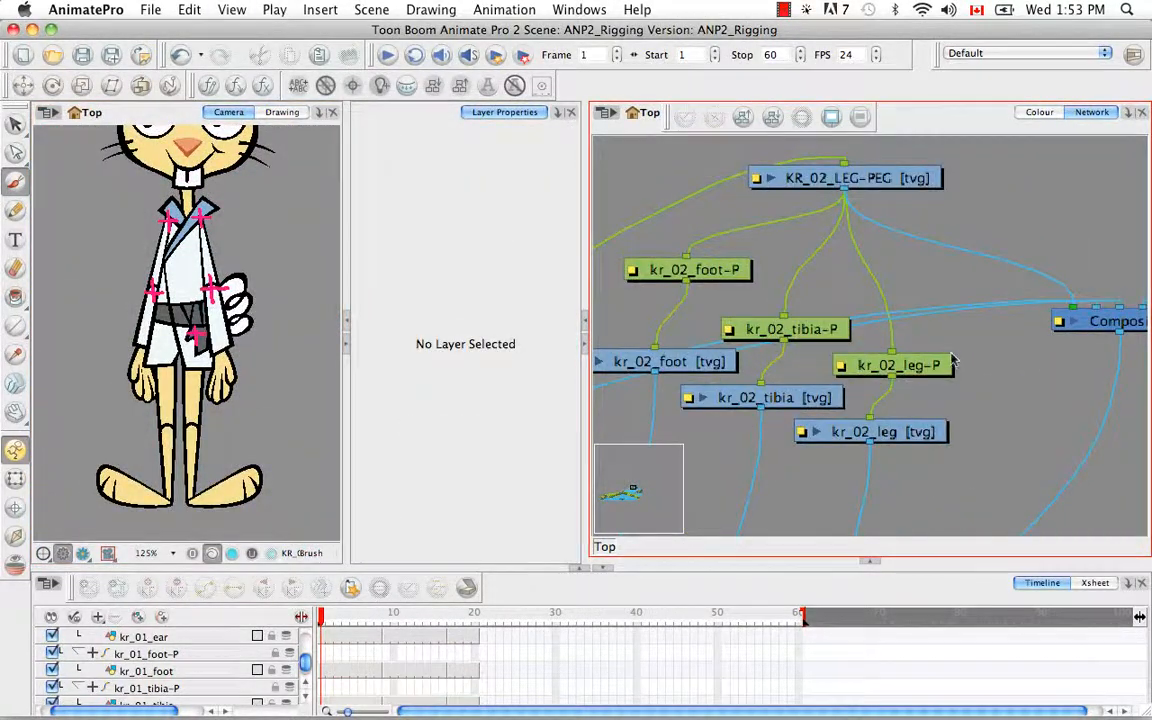
pyautogui.press('super+r')
pyautogui.moveTo(1015, 347); pyautogui.dragTo(813, 285)
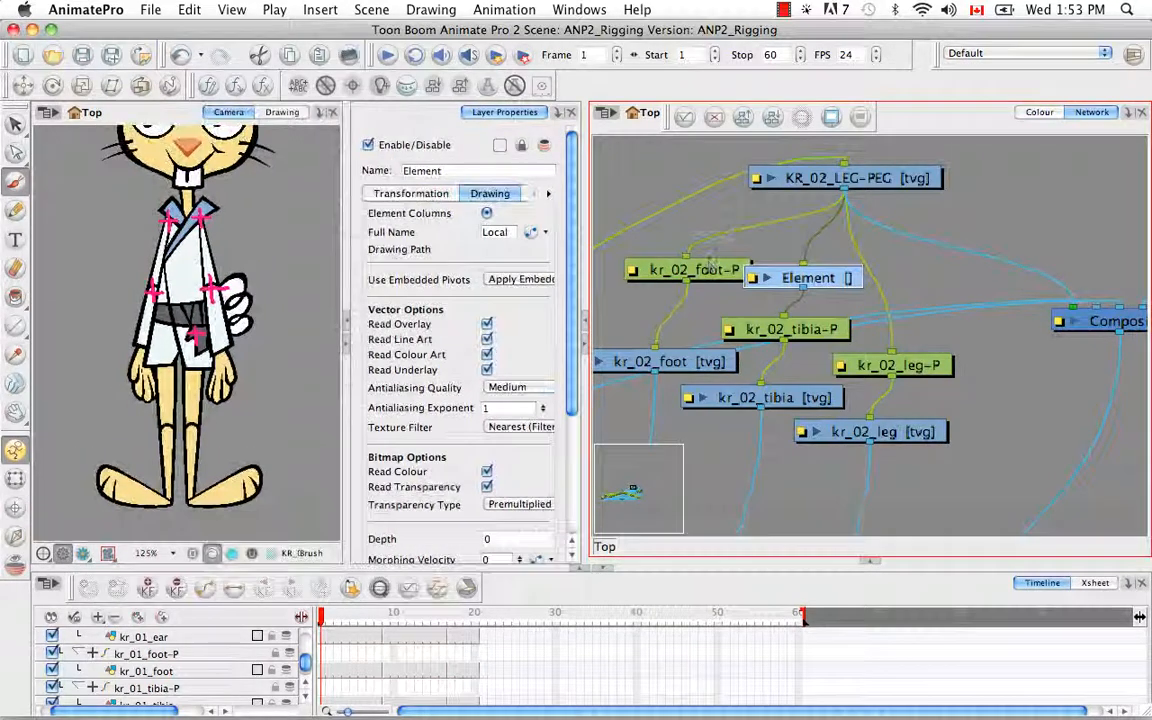
pyautogui.moveTo(713, 270); pyautogui.dragTo(690, 313)
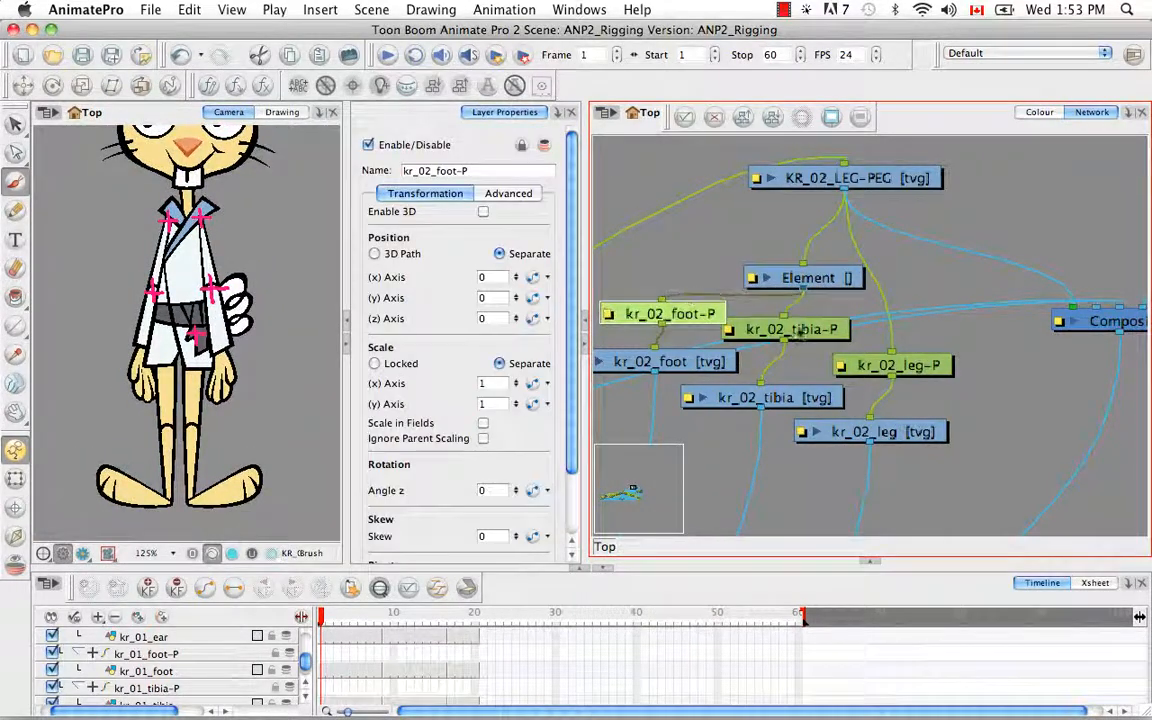
pyautogui.press('space')
pyautogui.moveTo(797, 336); pyautogui.dragTo(867, 259)
# Step: Create an empty drawing on the Element layer under KR_02_LEG-PEG and rename the layer KR_02_LOWERLEG-PEG
pyautogui.click(867, 200)
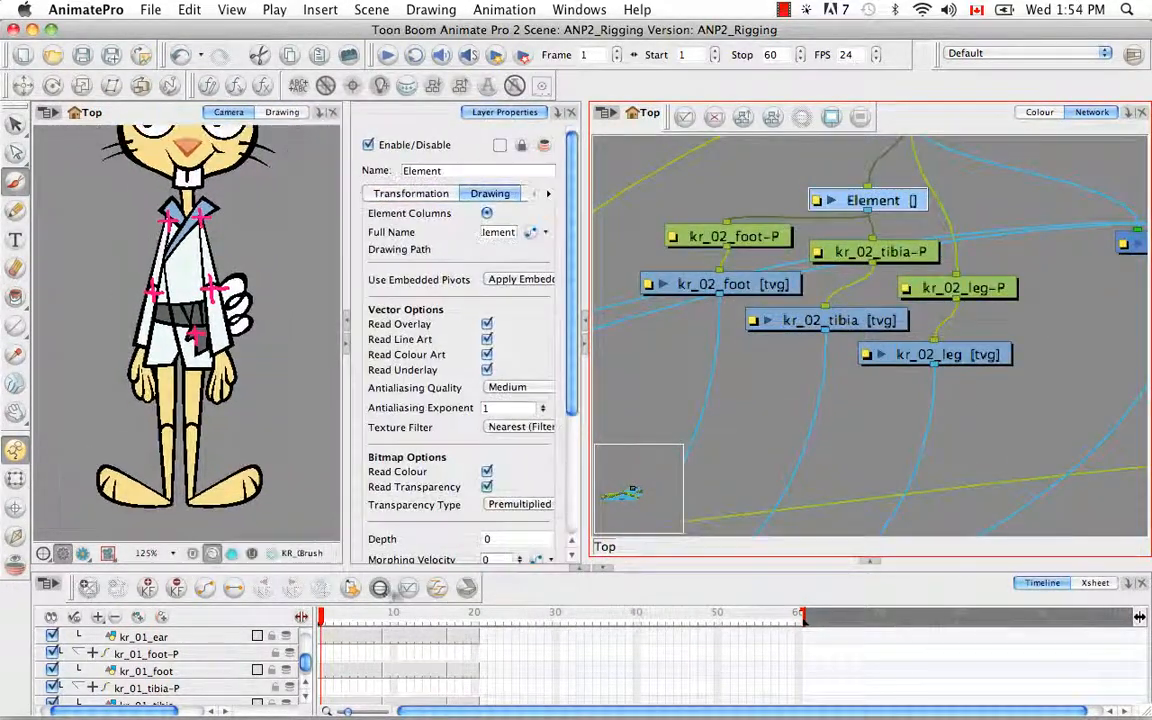
pyautogui.moveTo(456, 169); pyautogui.dragTo(367, 170)
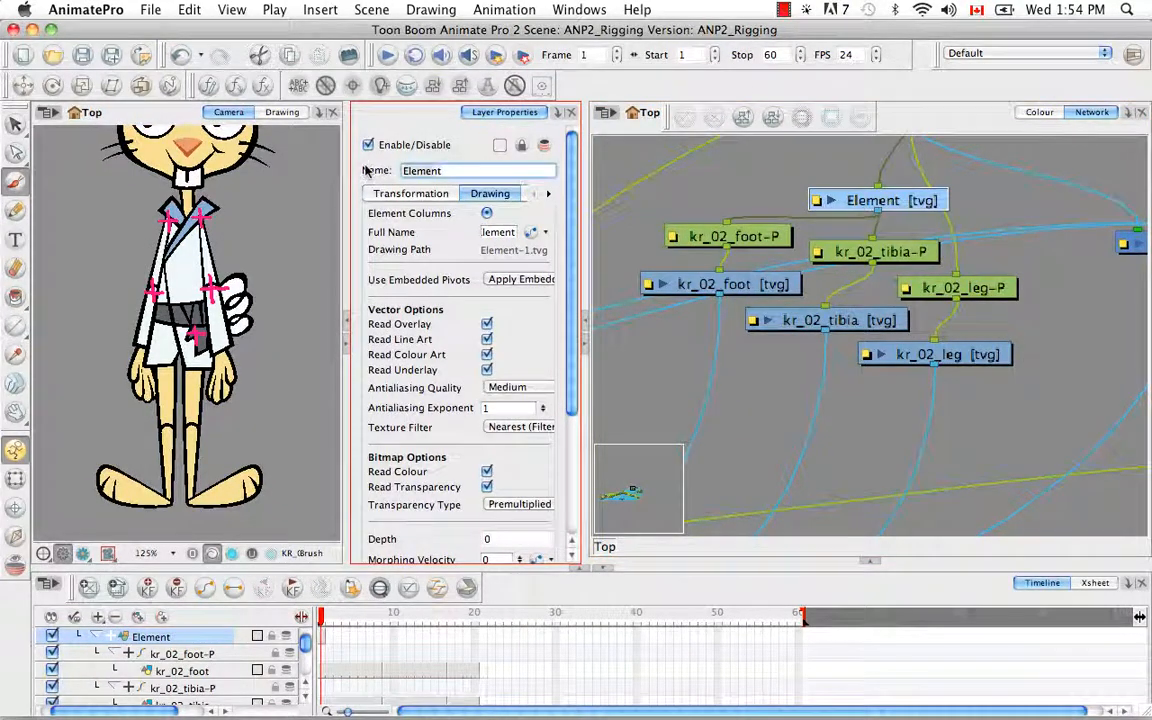
pyautogui.write('kr_')
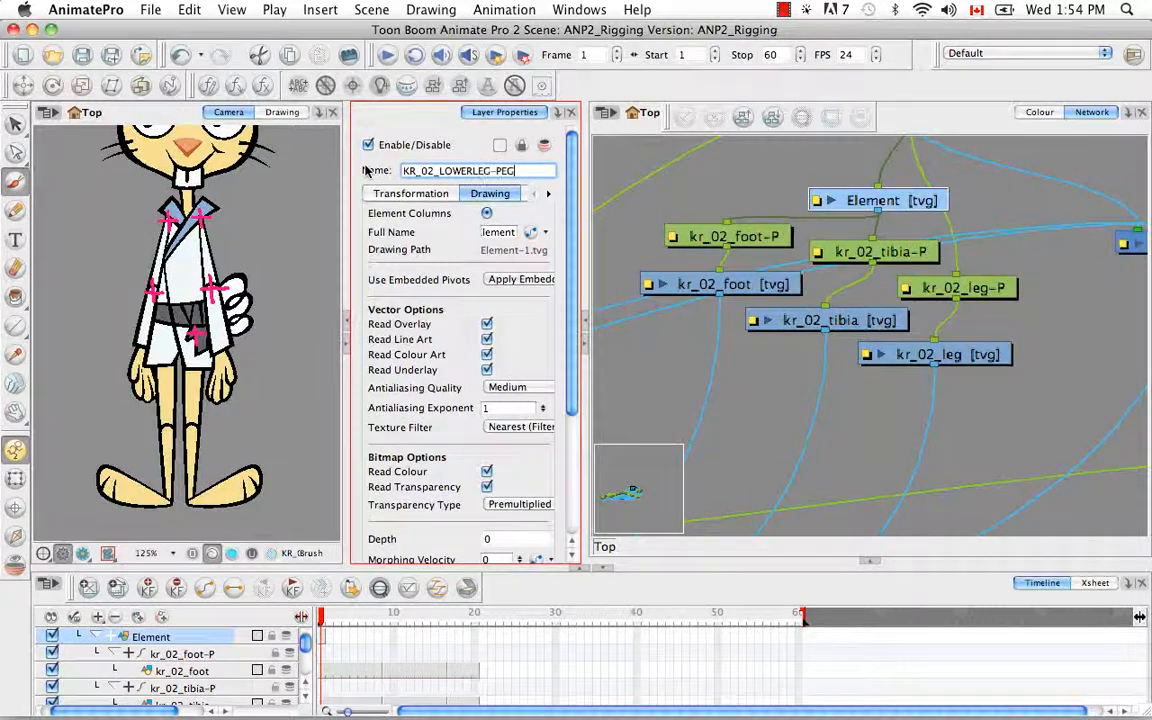
pyautogui.press('Return')
# Step: Copy the frame 1 cell of kr_02_tibia and Paste Special it onto frame 1 of KR_02_LOWERLEG-PEG with Update Drawing Pivot
pyautogui.click(826, 320)
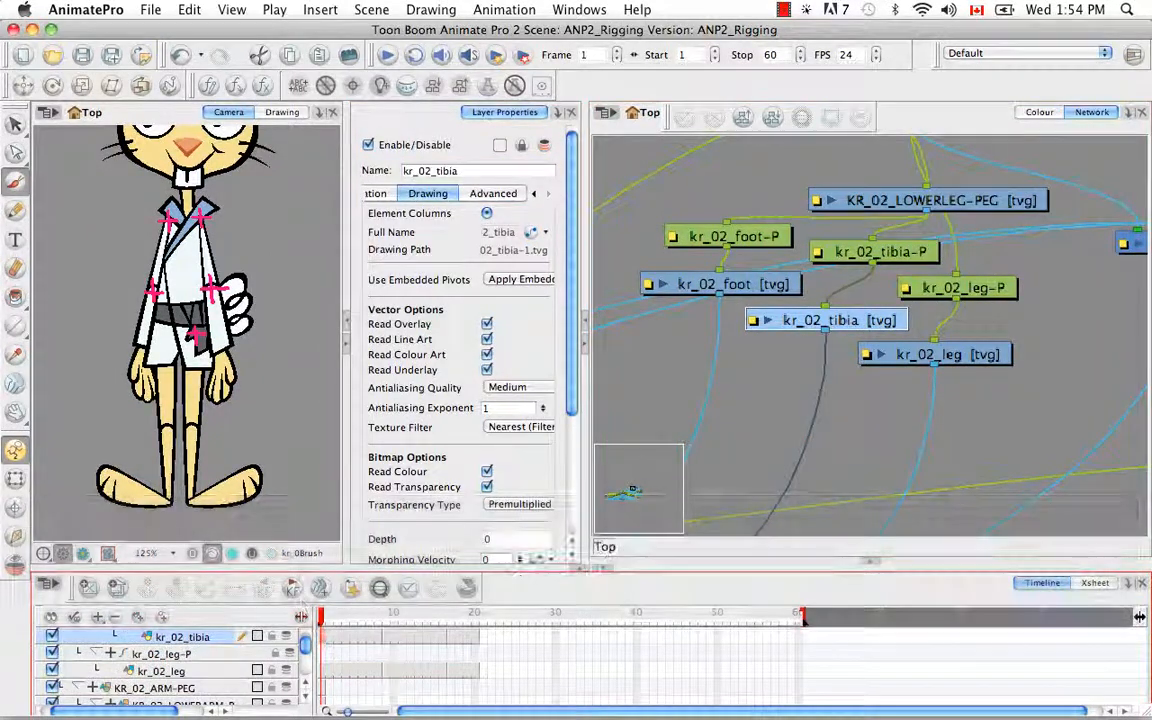
pyautogui.click(930, 200)
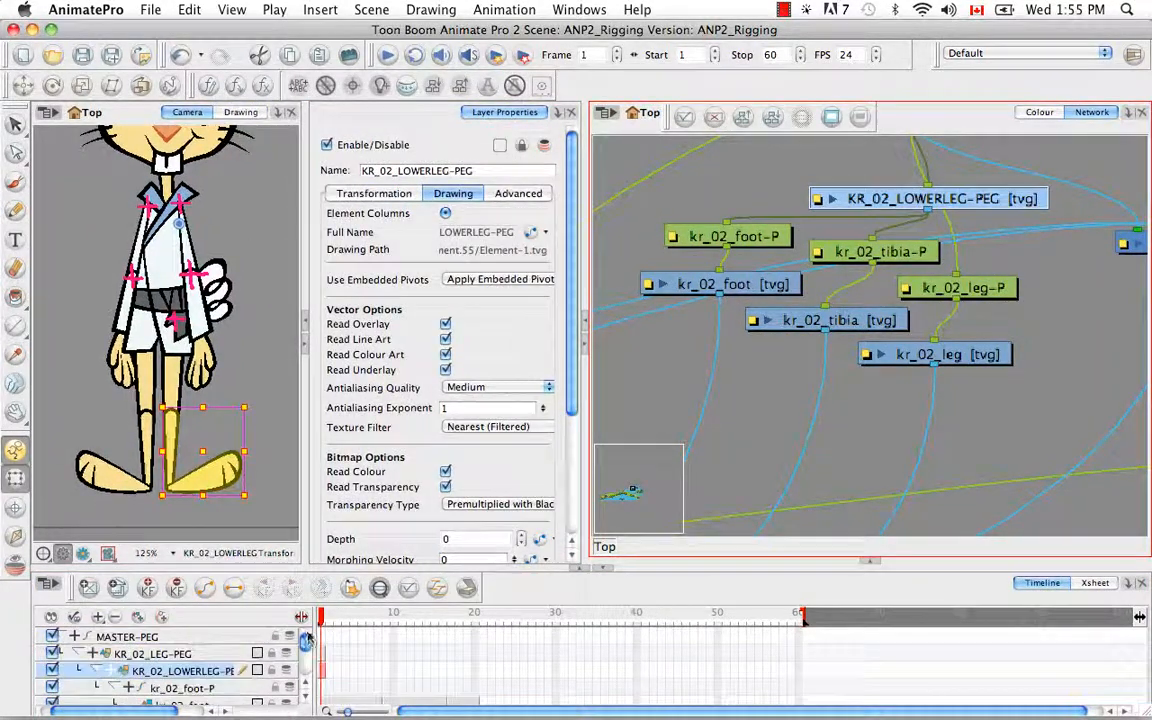
pyautogui.press('shift+super+b')
pyautogui.click(599, 57)
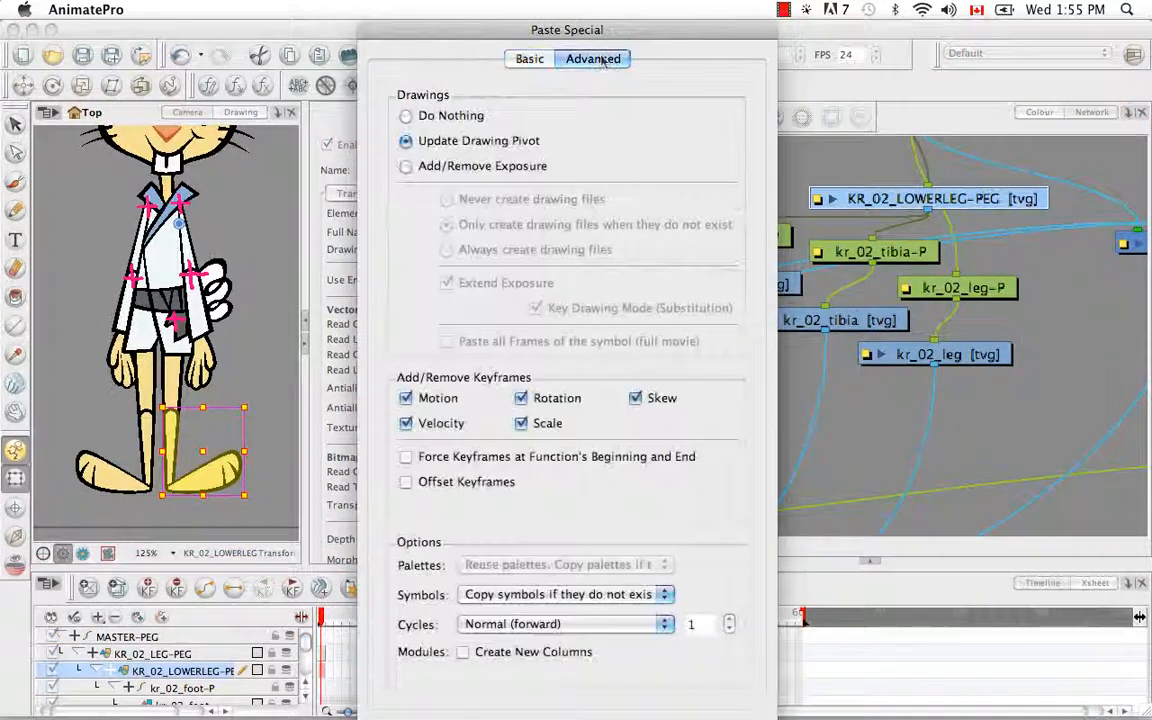
pyautogui.press('Return')
# Step: Connect KR_02_LOWERLEG-PEG's output to Composite_1 and paint a pink cross over the knee with the Brush
pyautogui.press('space')
pyautogui.moveTo(938, 224); pyautogui.dragTo(940, 275)
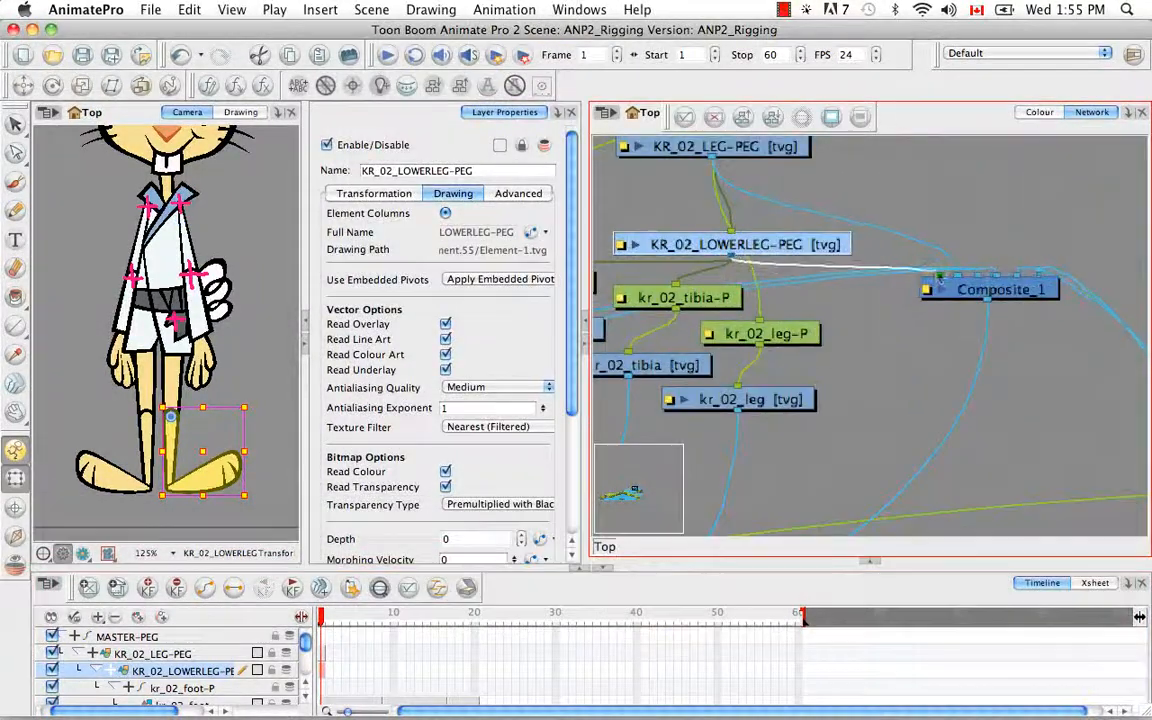
pyautogui.press('space')
pyautogui.moveTo(732, 359); pyautogui.dragTo(862, 316)
pyautogui.click(15, 182)
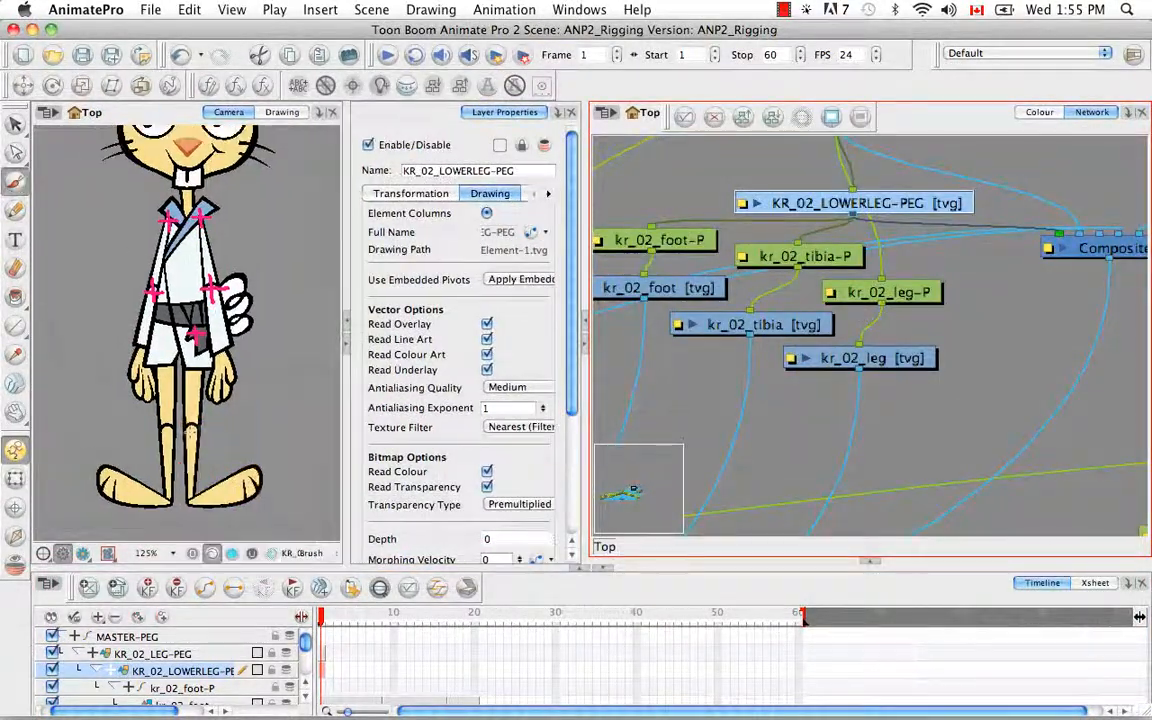
pyautogui.press('Escape')
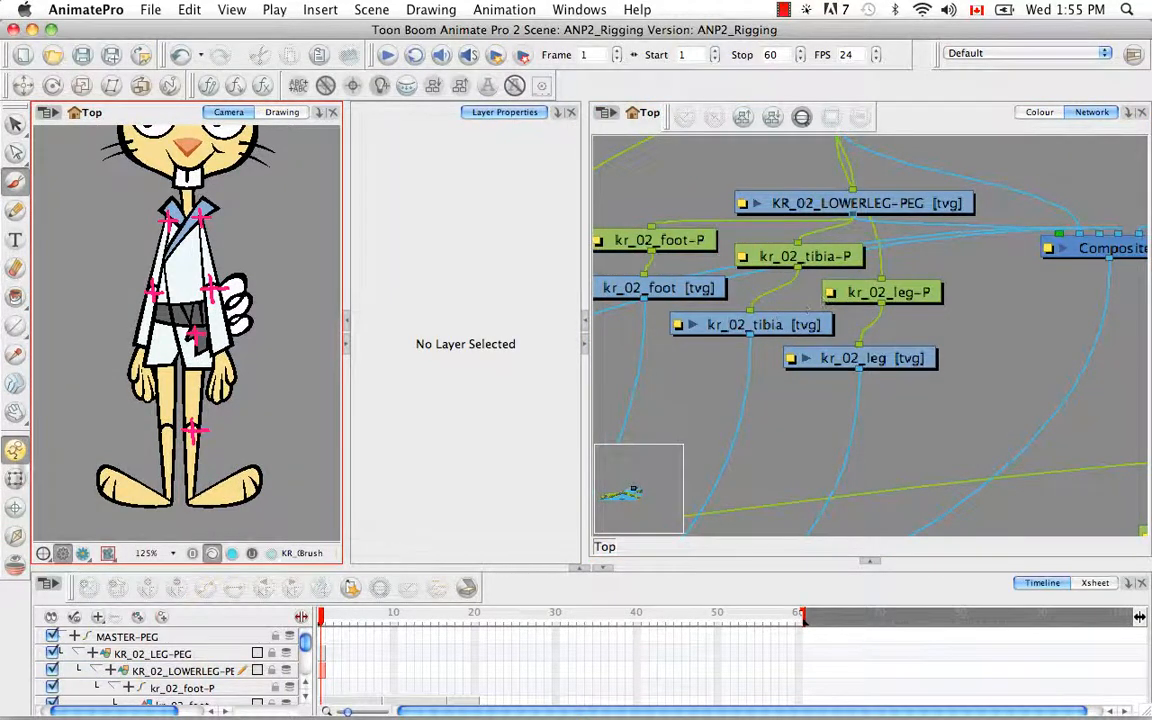
# Step: Move the kr_01_foot, kr_01_tibia and kr_01_leg modules with their pegs into an open area of the network
pyautogui.click(15, 478)
pyautogui.click(100, 468)
pyautogui.click(931, 125)
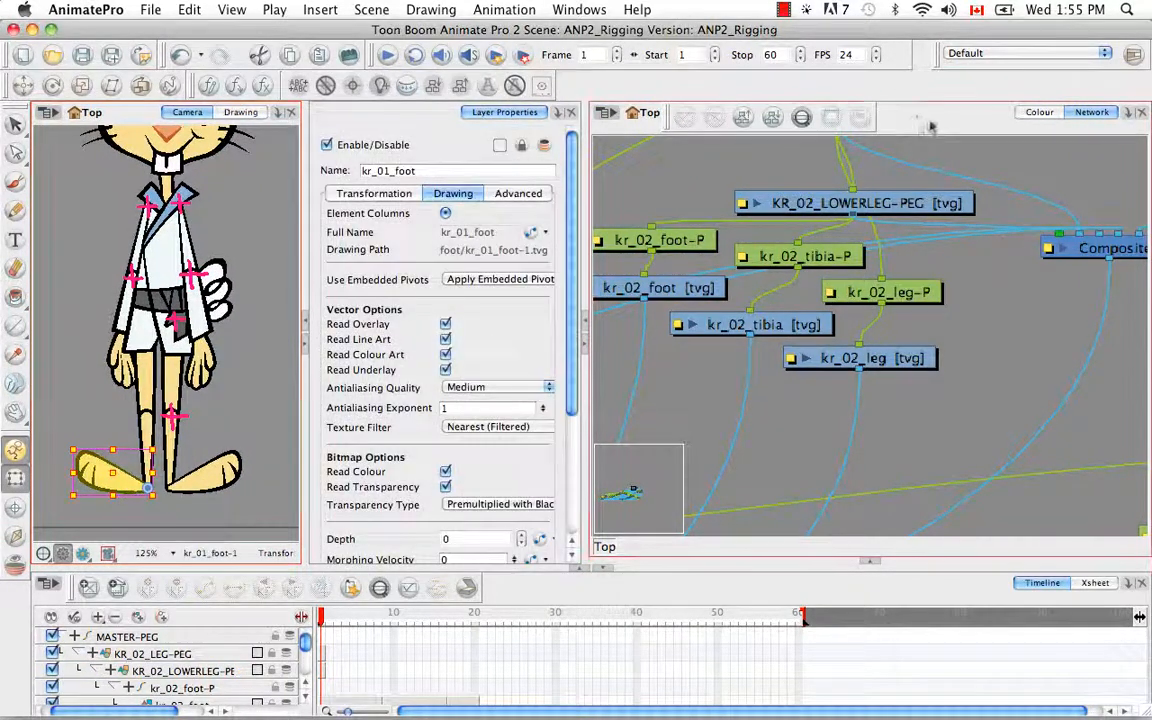
pyautogui.press('o')
pyautogui.press('space')
pyautogui.moveTo(921, 289); pyautogui.dragTo(779, 283)
pyautogui.moveTo(675, 224); pyautogui.dragTo(1001, 497)
pyautogui.press('space')
pyautogui.press('space')
pyautogui.moveTo(1054, 406); pyautogui.dragTo(1070, 225)
pyautogui.moveTo(1003, 318); pyautogui.dragTo(1003, 378)
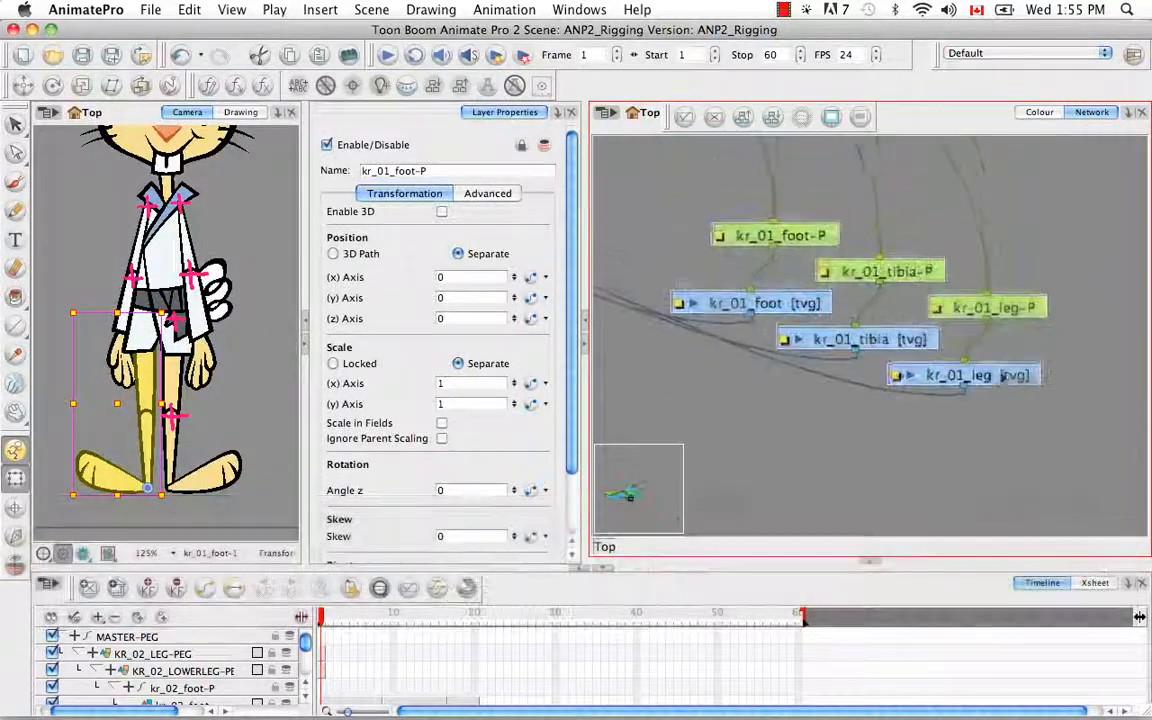
# Step: Add a new Element drawing module above the kr_01_foot, kr_01_tibia and kr_01_leg pegs and connect it as their parent
pyautogui.click(930, 238)
pyautogui.press('space')
pyautogui.moveTo(930, 238); pyautogui.dragTo(930, 332)
pyautogui.press('super+r')
pyautogui.moveTo(1028, 316); pyautogui.dragTo(772, 316)
pyautogui.moveTo(955, 246); pyautogui.dragTo(878, 351)
# Step: Create an empty drawing on the new Element layer and rename the layer KR_01_LEG-PEG
pyautogui.click(453, 193)
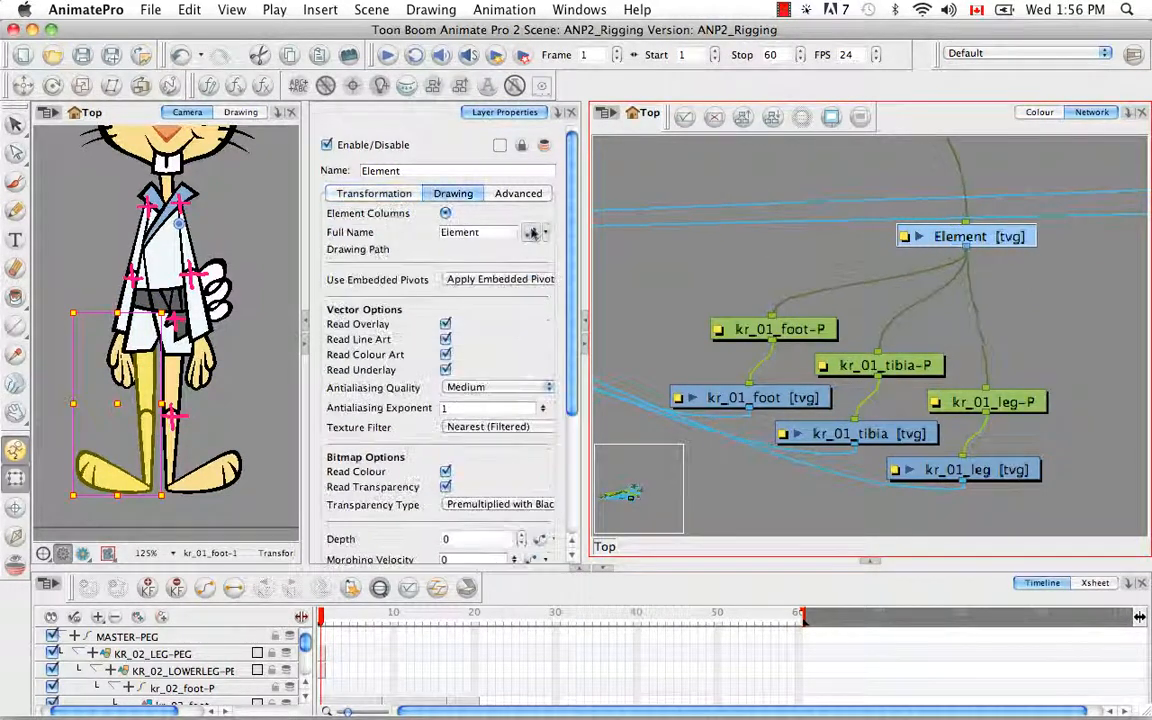
pyautogui.scroll(-5, 170, 665)
pyautogui.click(78, 636)
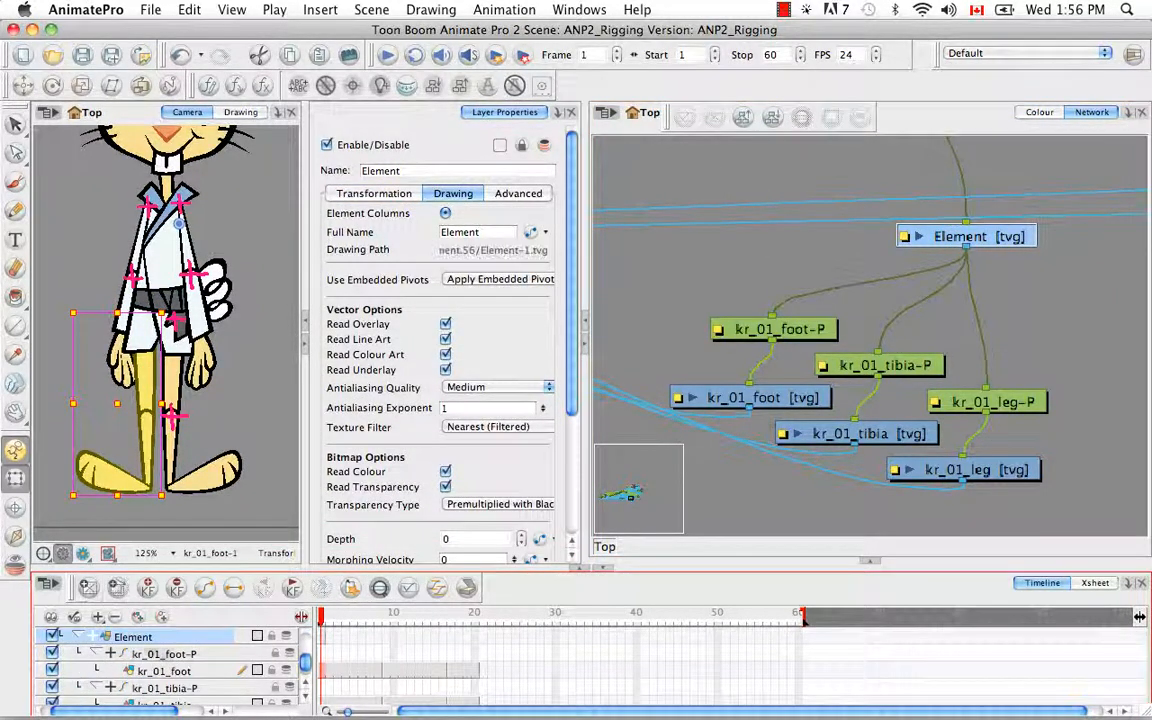
pyautogui.moveTo(402, 170); pyautogui.dragTo(301, 178)
pyautogui.press('BackSpace')
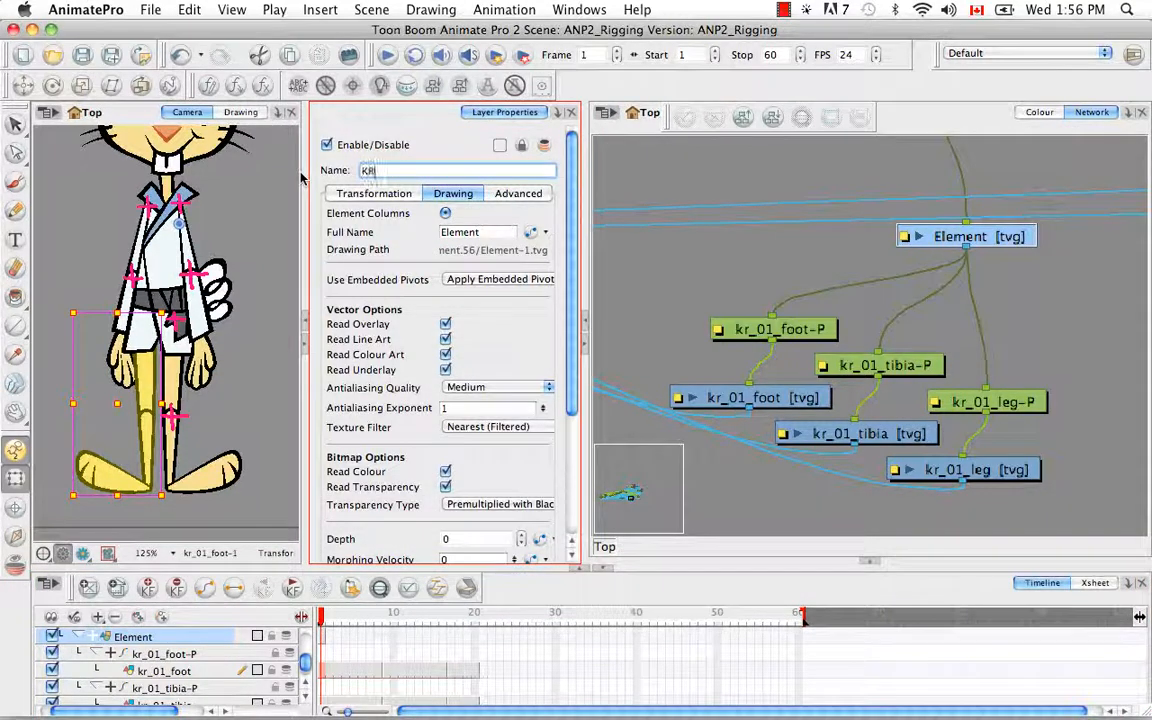
pyautogui.write('KR_01_LEG-PEG')
pyautogui.press('Return')
# Step: Try to copy the frame 1 cell of kr_01_leg and Paste Special it onto KR_01_LEG-PEG
pyautogui.click(1000, 470)
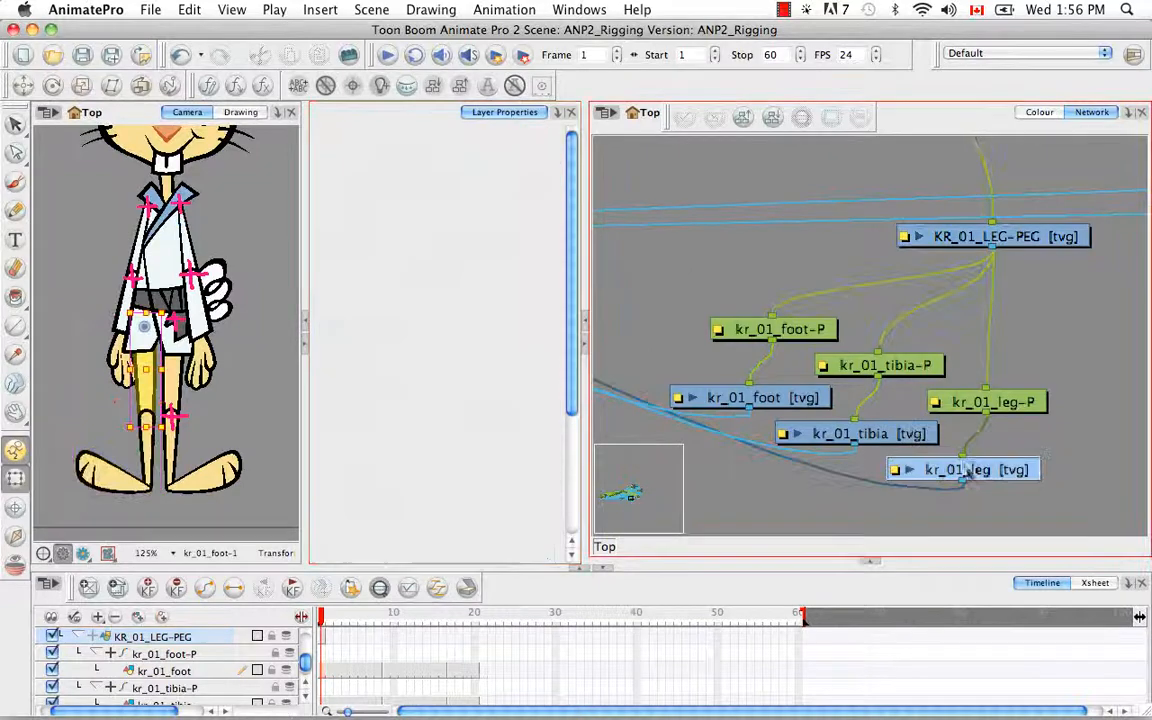
pyautogui.click(326, 636)
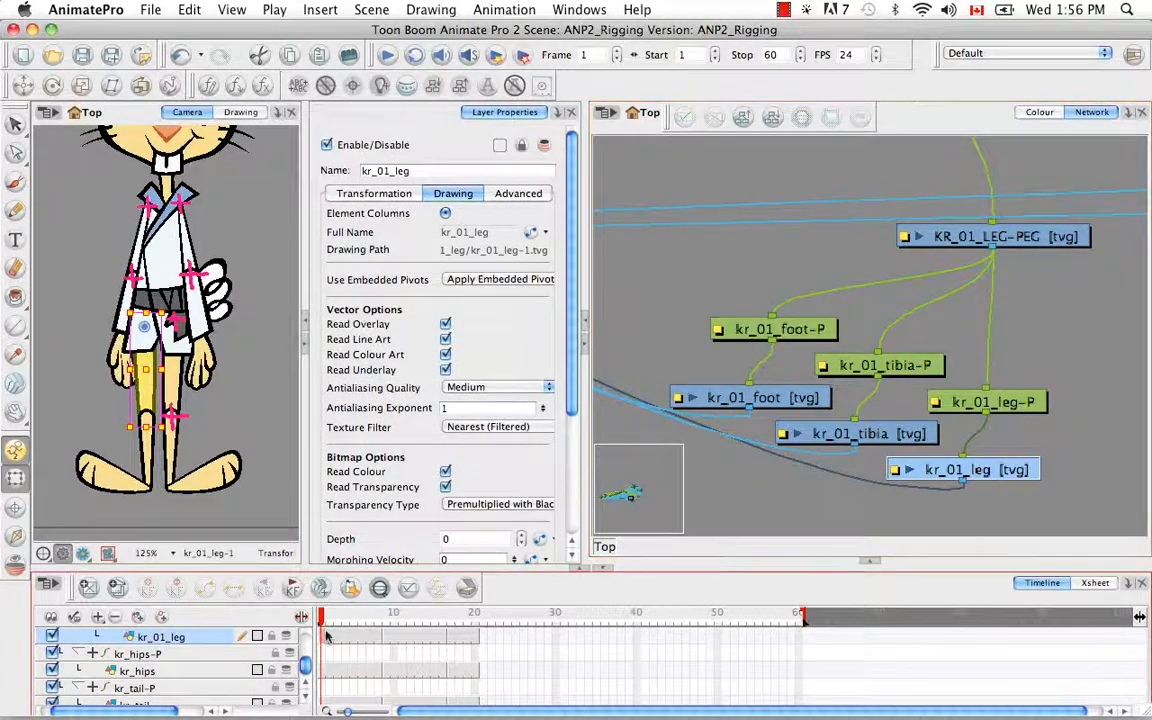
pyautogui.click(1008, 238)
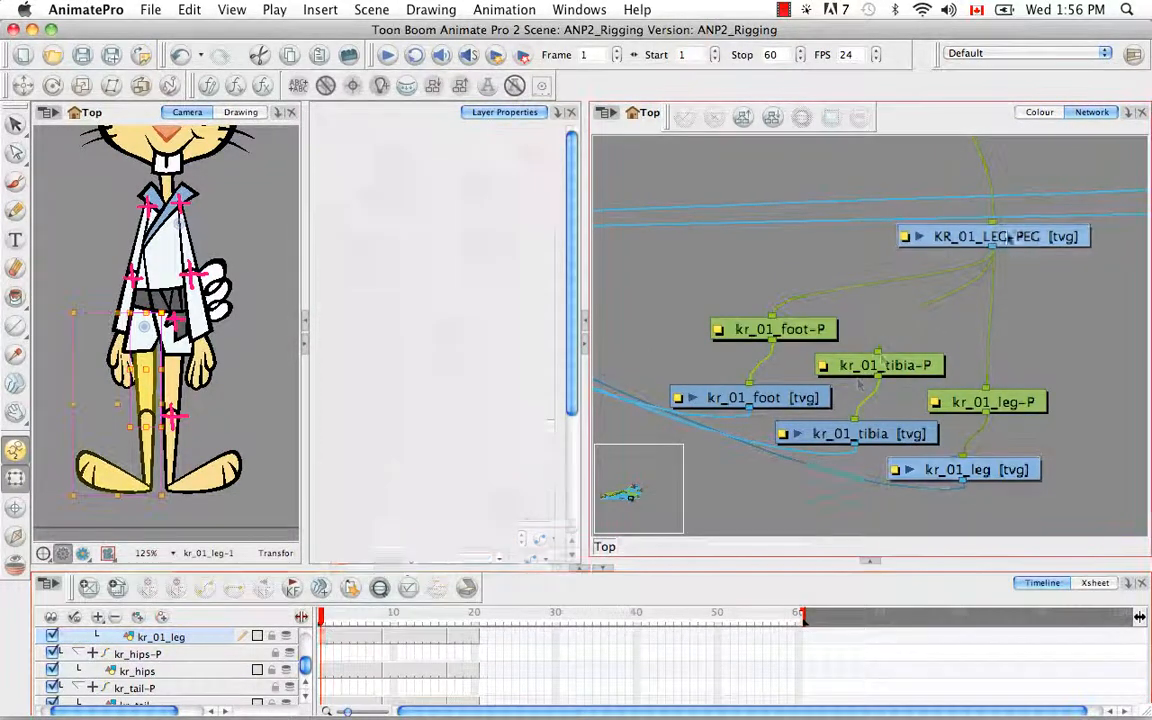
pyautogui.press('shift+super+v')
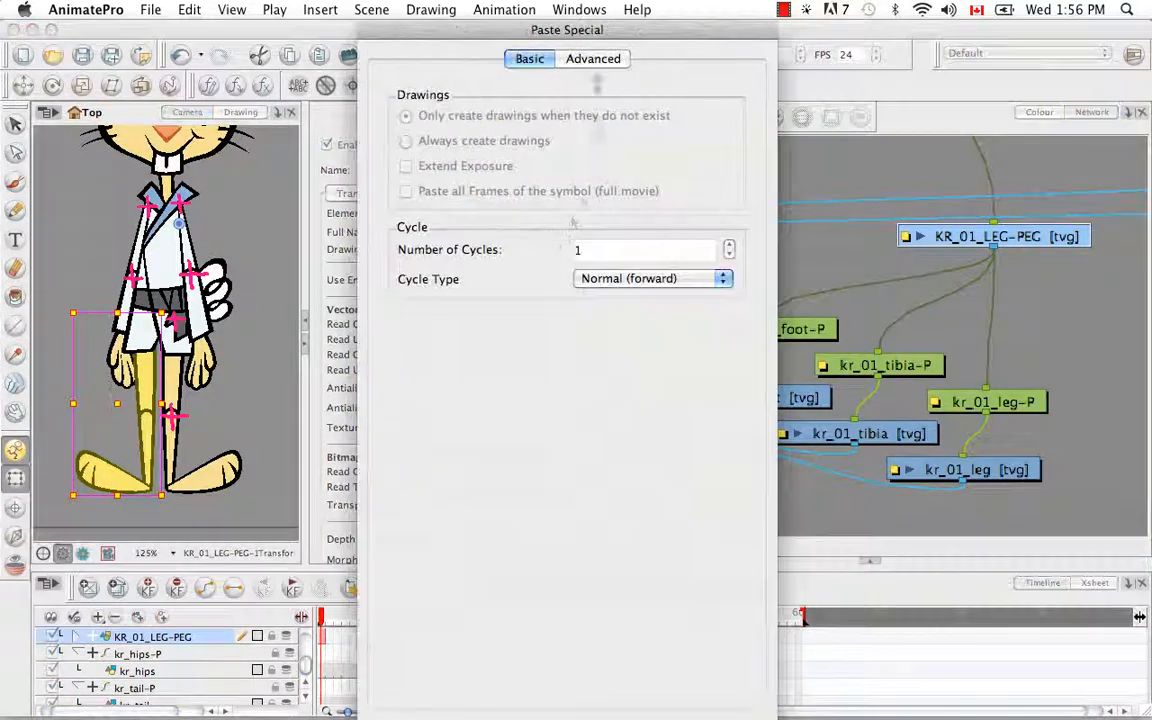
pyautogui.press('Return')
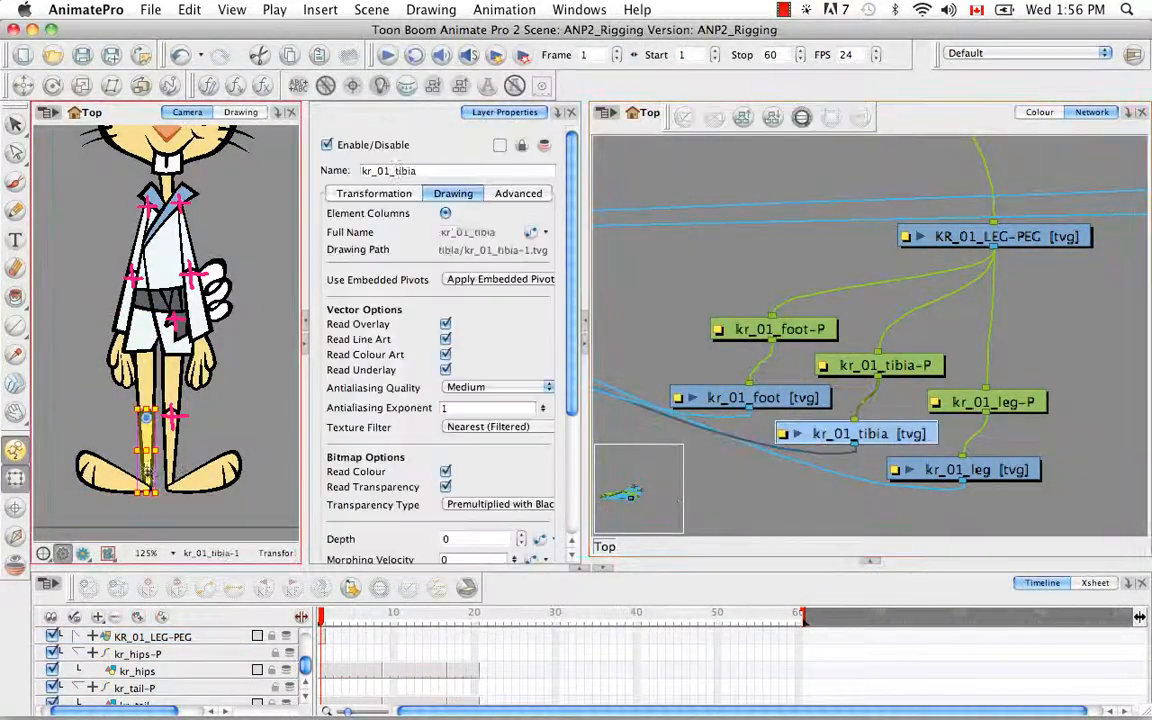
pyautogui.click(137, 428)
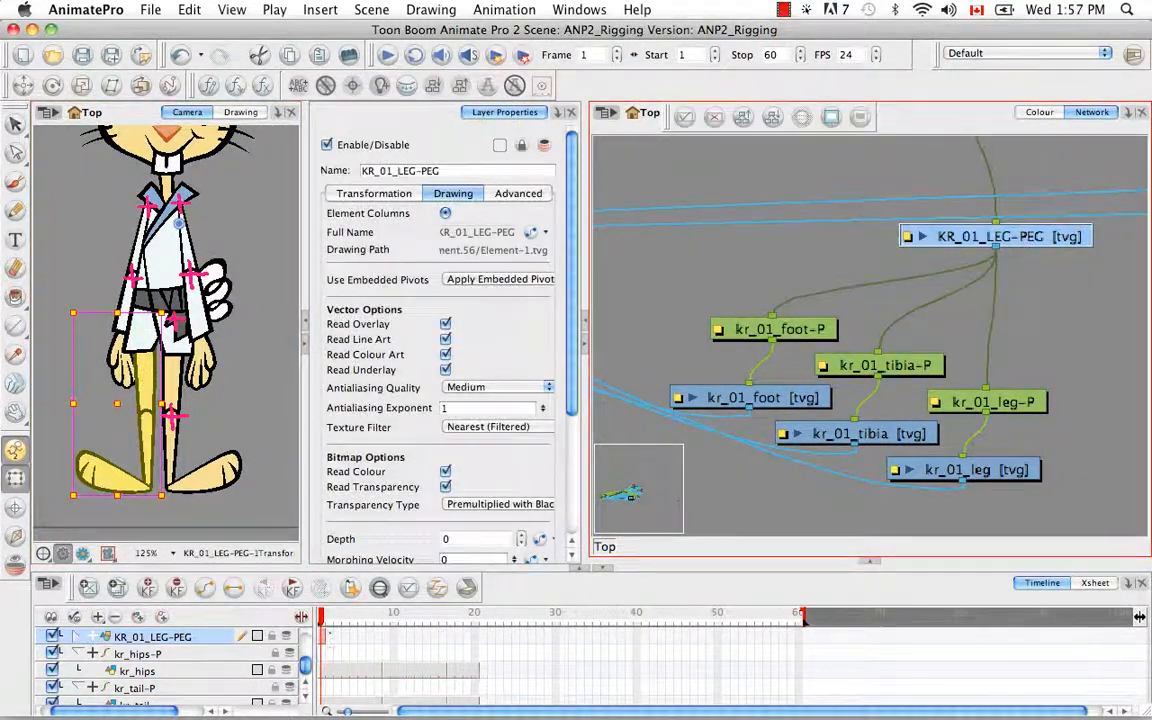
# Step: Copy the frame 1 cell of kr_01_leg and Paste Special its drawing pivot onto frame 1 of KR_01_LEG-PEG
pyautogui.click(962, 469)
pyautogui.click(379, 588)
pyautogui.rightClick(326, 636)
pyautogui.click(368, 501)
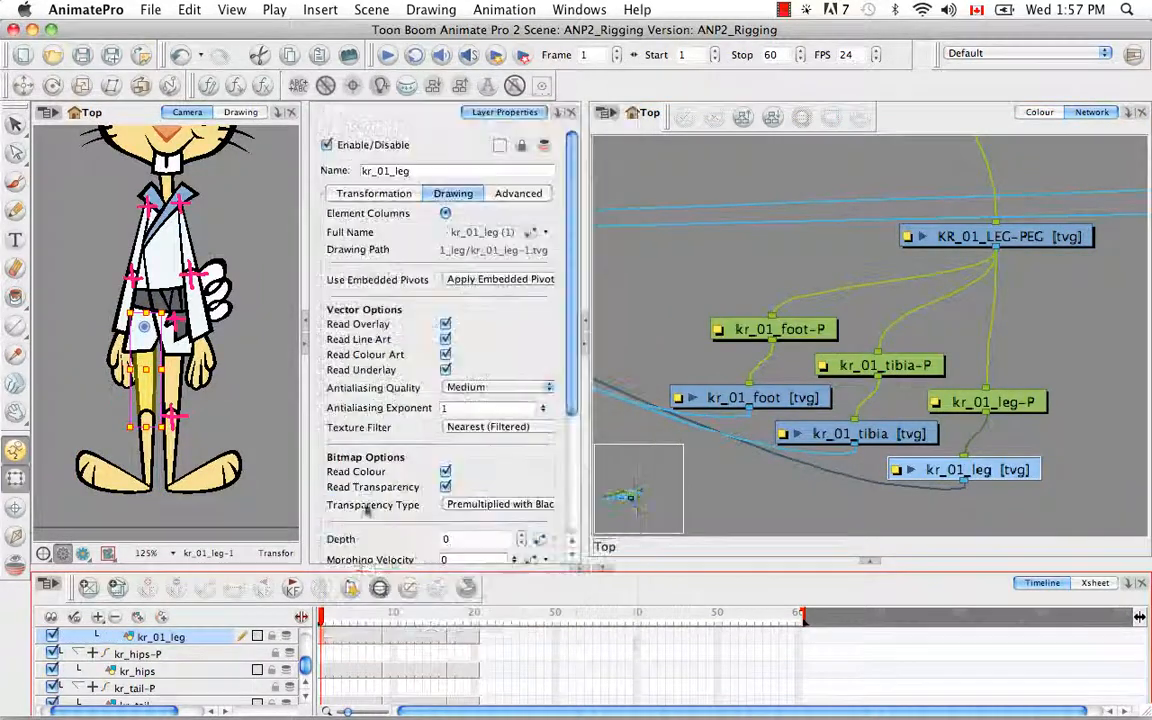
pyautogui.press('b')
pyautogui.rightClick(325, 637)
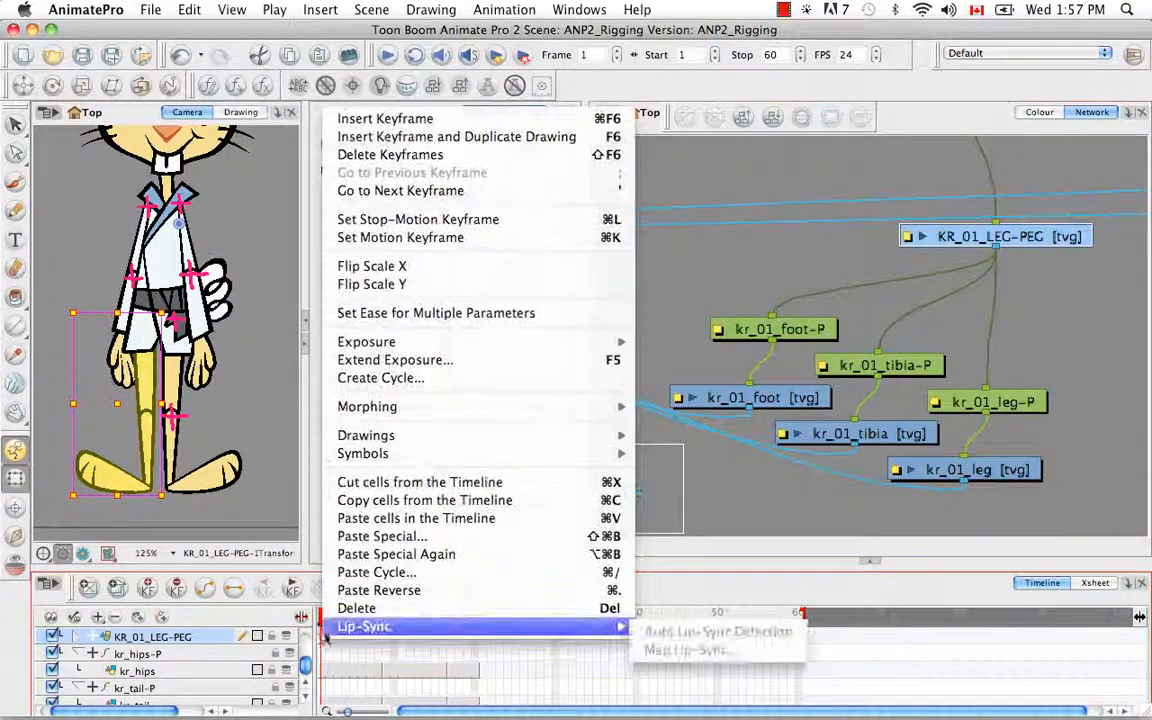
pyautogui.click(400, 535)
pyautogui.click(593, 58)
pyautogui.press('Return')
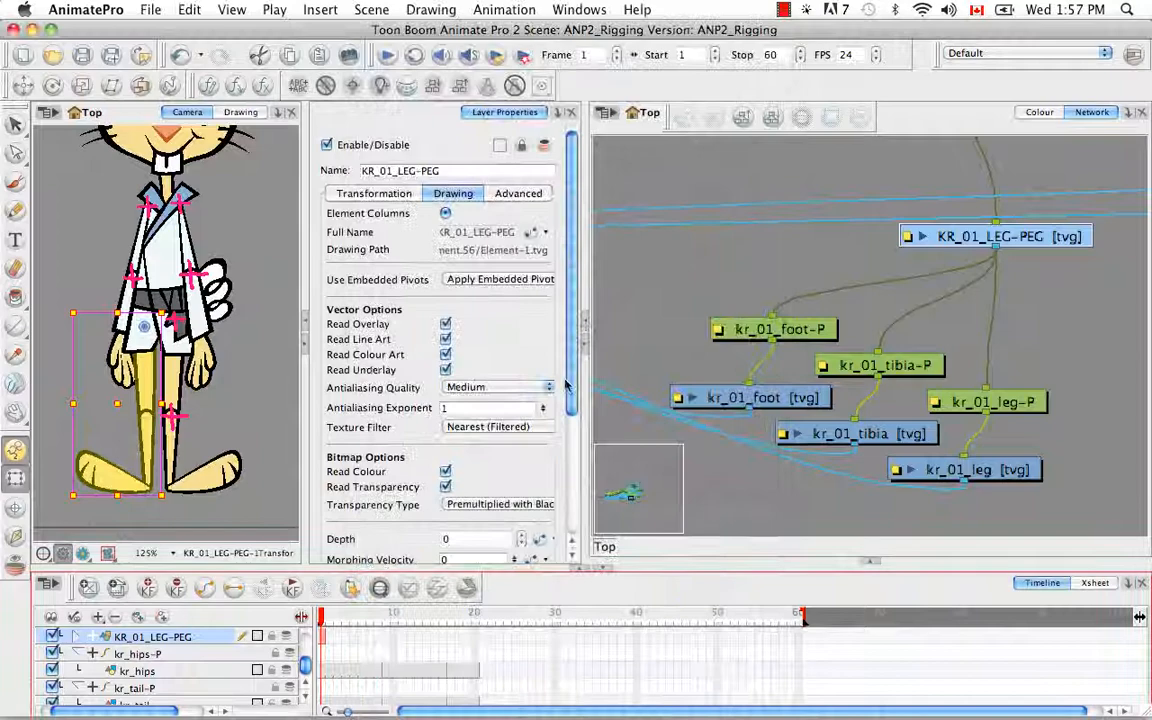
# Step: Move the Composite_1 module beside KR_01_LEG-PEG and connect KR_01_LEG-PEG's output to it
pyautogui.click(1029, 352)
pyautogui.press('space')
pyautogui.moveTo(1048, 262); pyautogui.dragTo(941, 354)
pyautogui.press('super+minus')
pyautogui.press('super+minus')
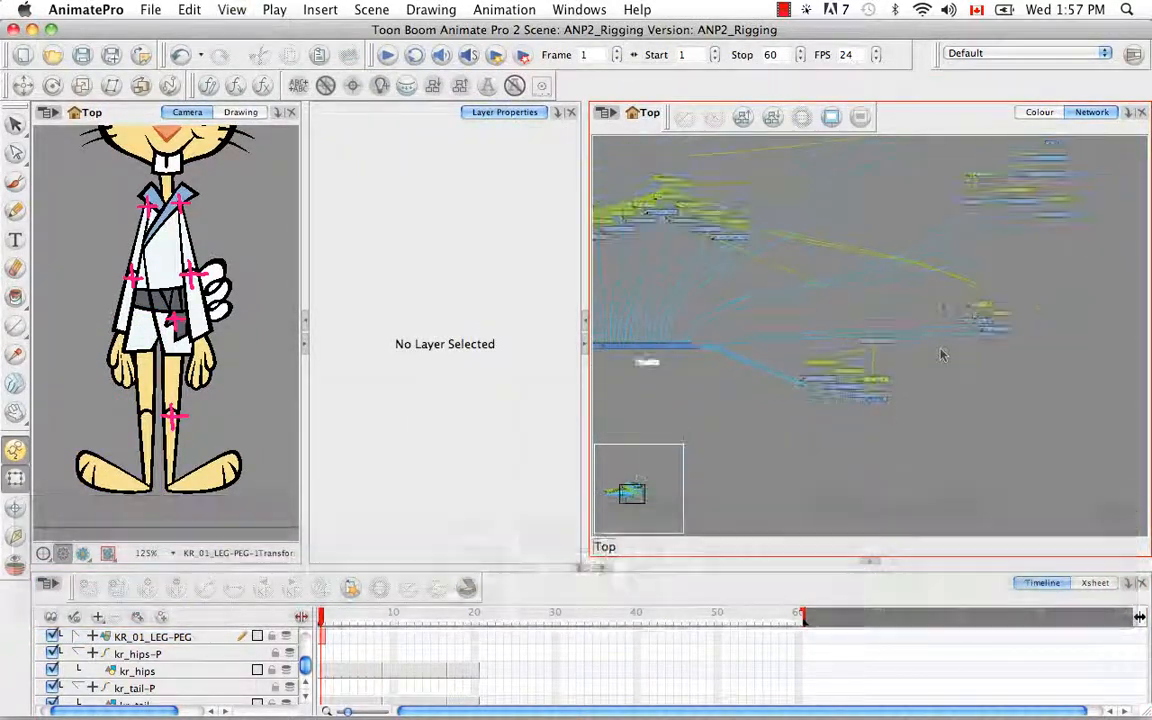
pyautogui.press('space')
pyautogui.moveTo(1054, 264); pyautogui.dragTo(1000, 370)
pyautogui.press('space')
pyautogui.moveTo(868, 210); pyautogui.dragTo(893, 231)
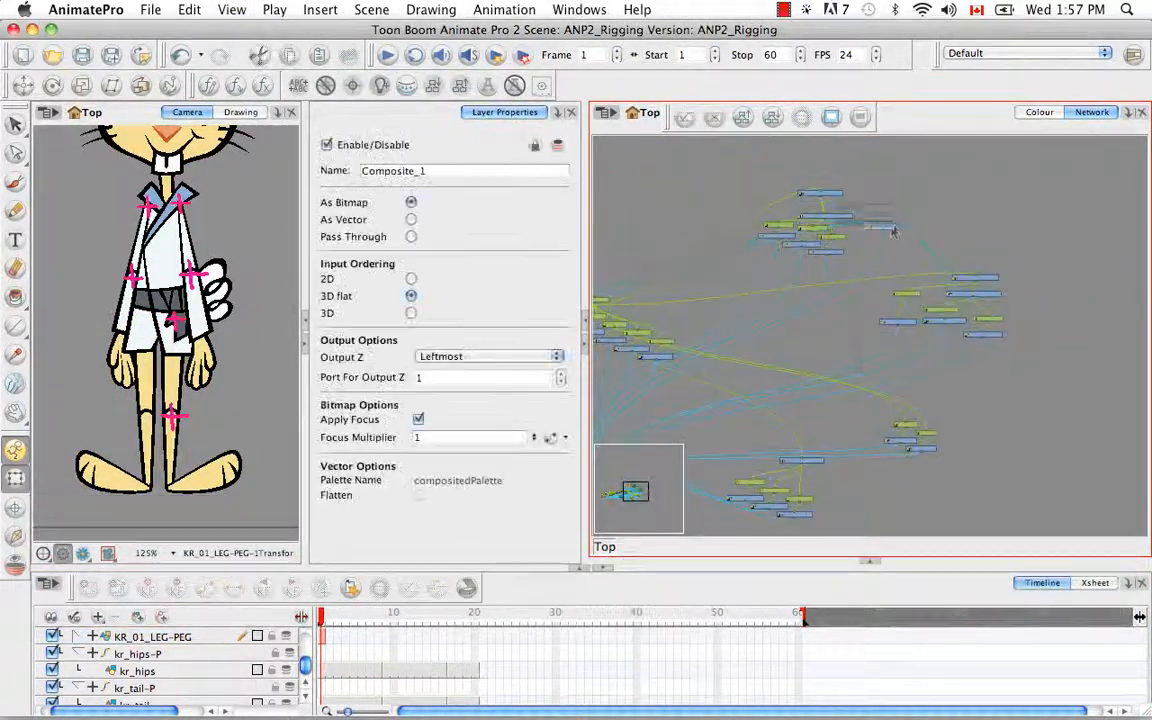
pyautogui.press('super+equal')
pyautogui.press('super+equal')
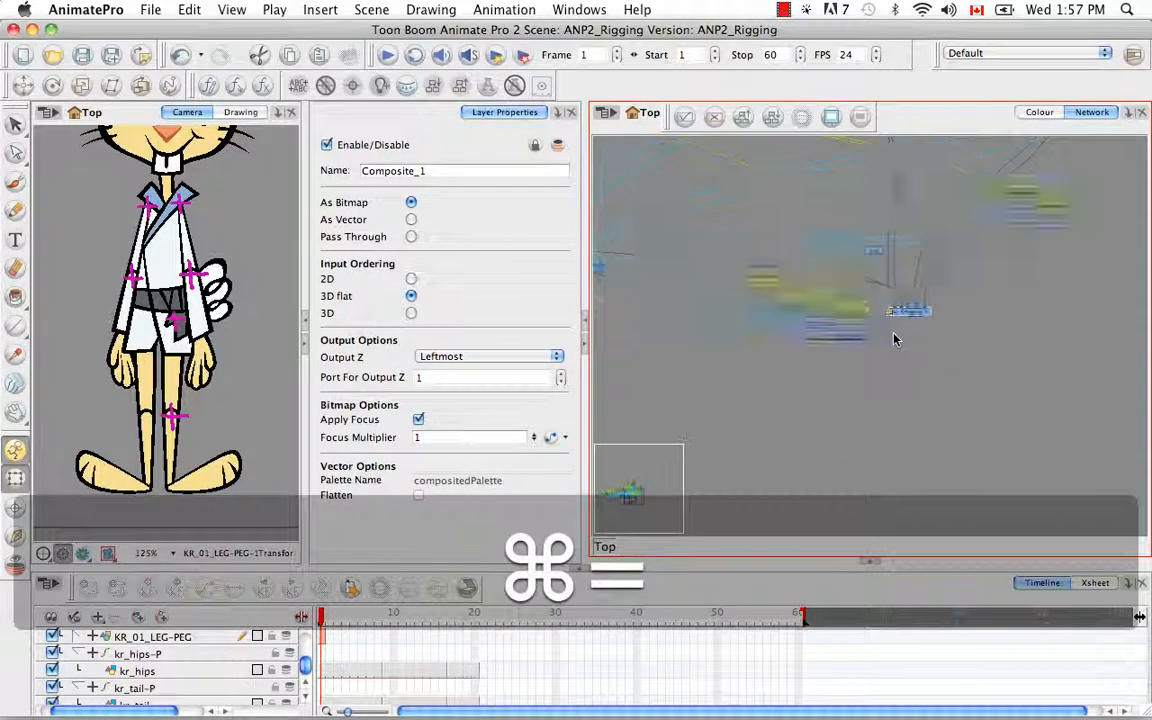
pyautogui.press('space')
pyautogui.moveTo(852, 282); pyautogui.dragTo(862, 410)
pyautogui.moveTo(836, 262); pyautogui.dragTo(930, 385)
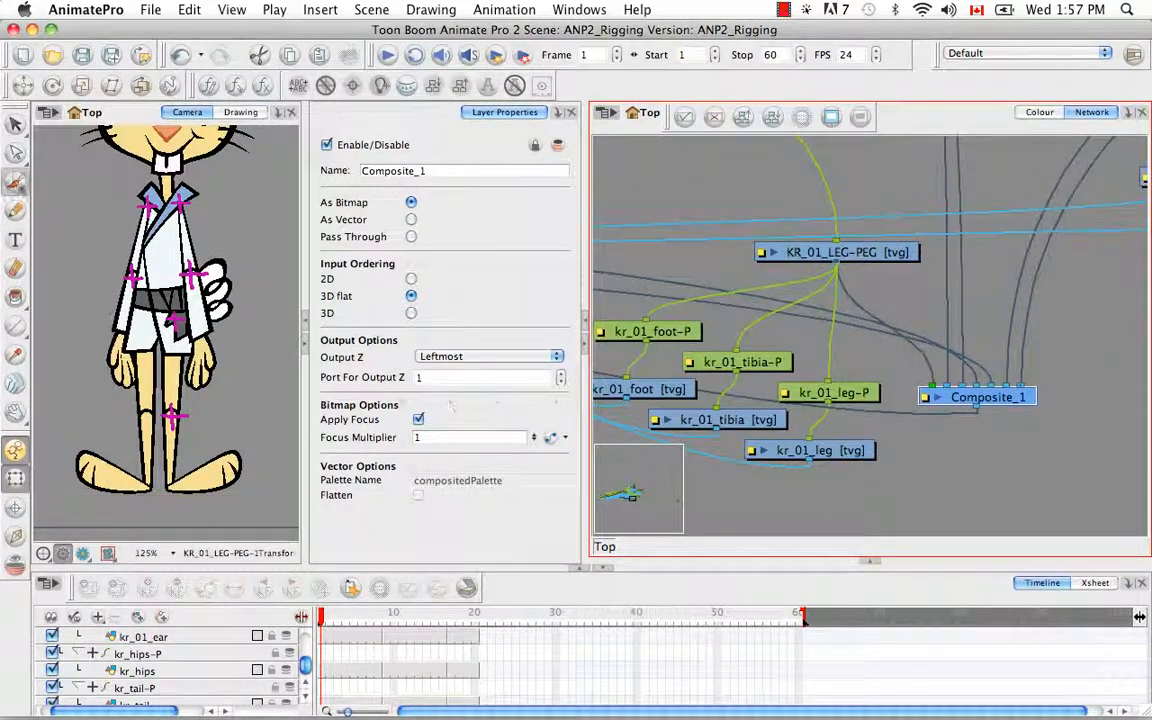
# Step: Paint a pink cross over the knee of the rabbit's kr_01 leg with the Brush
pyautogui.click(166, 114)
pyautogui.press('super+equal')
pyautogui.press('super+equal')
pyautogui.press('space')
pyautogui.moveTo(118, 525)
pyautogui.mouseDown()
pyautogui.moveTo(139, 371)
pyautogui.moveTo(139, 448)
pyautogui.mouseUp()
pyautogui.moveTo(139, 455); pyautogui.dragTo(197, 452)
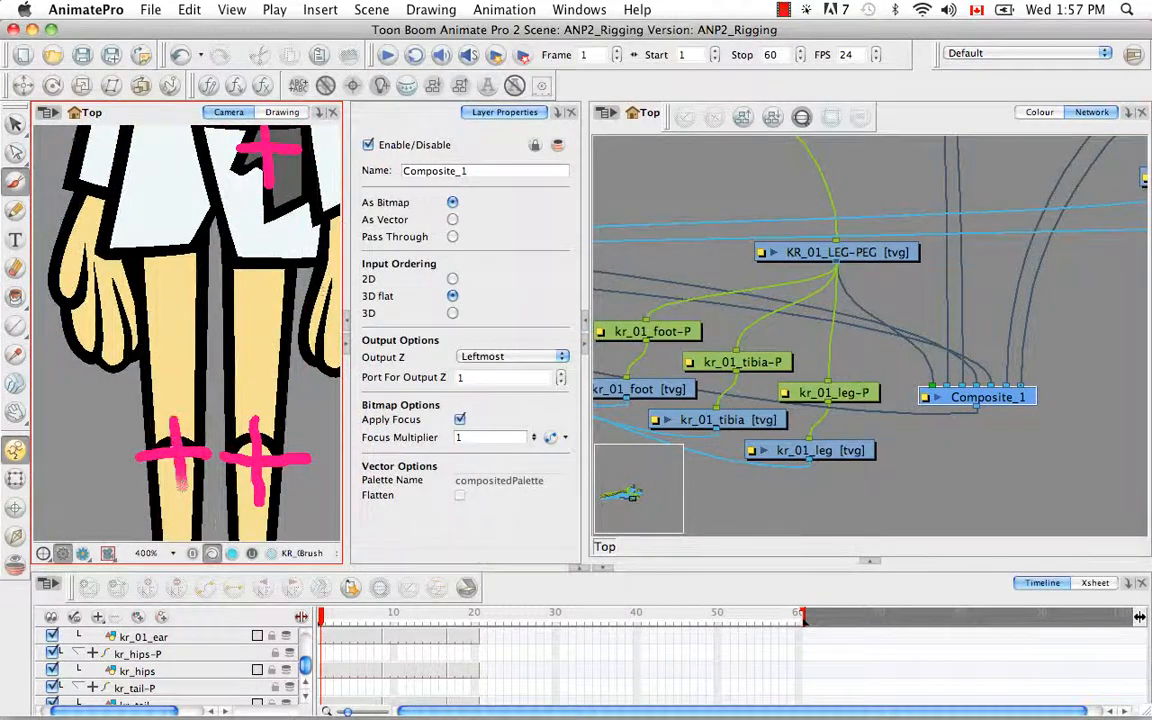
pyautogui.press('super+minus')
pyautogui.press('super+minus')
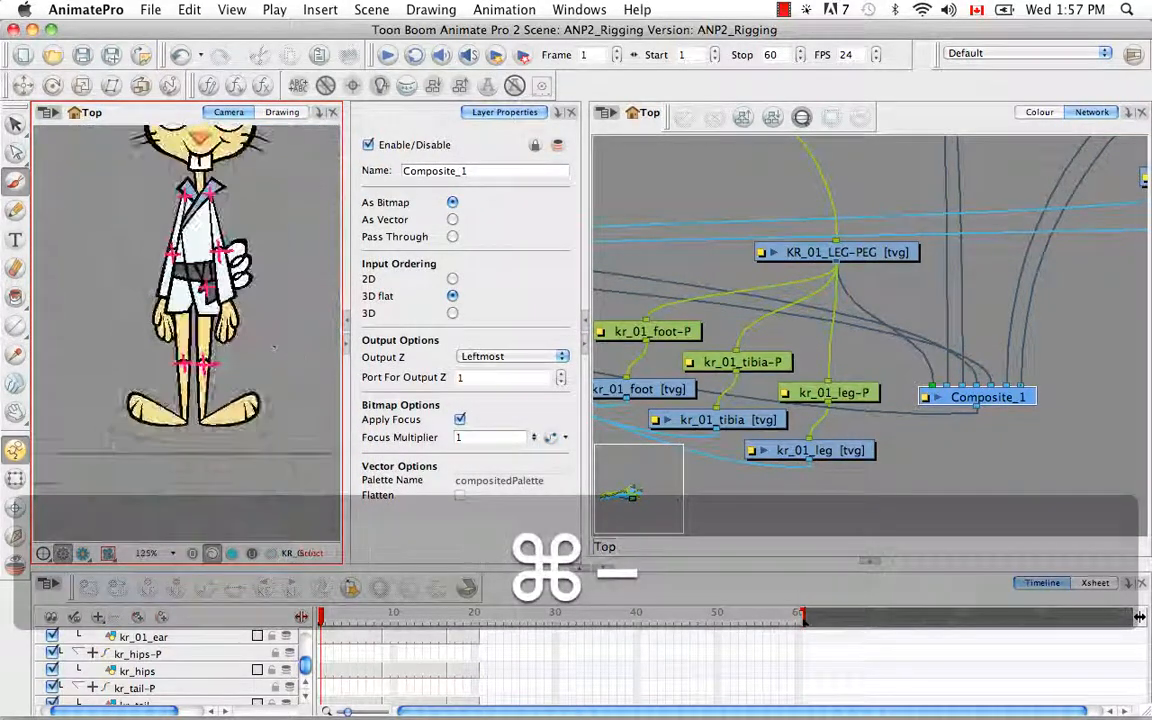
# Step: Add a drawing element below KR_01_LEG-PEG and connect kr_01_tibia-P and kr_01_foot-P to it
pyautogui.press('space')
pyautogui.moveTo(278, 389); pyautogui.dragTo(249, 420)
pyautogui.click(869, 426)
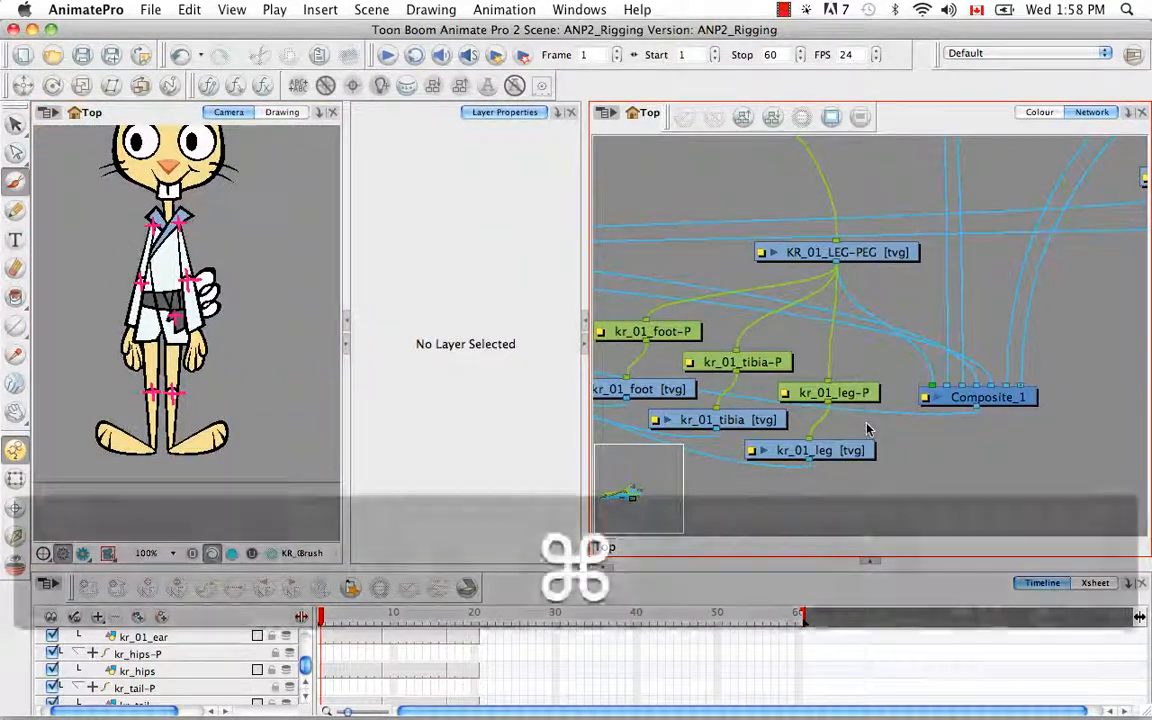
pyautogui.press('super+r')
pyautogui.moveTo(925, 410); pyautogui.dragTo(763, 324)
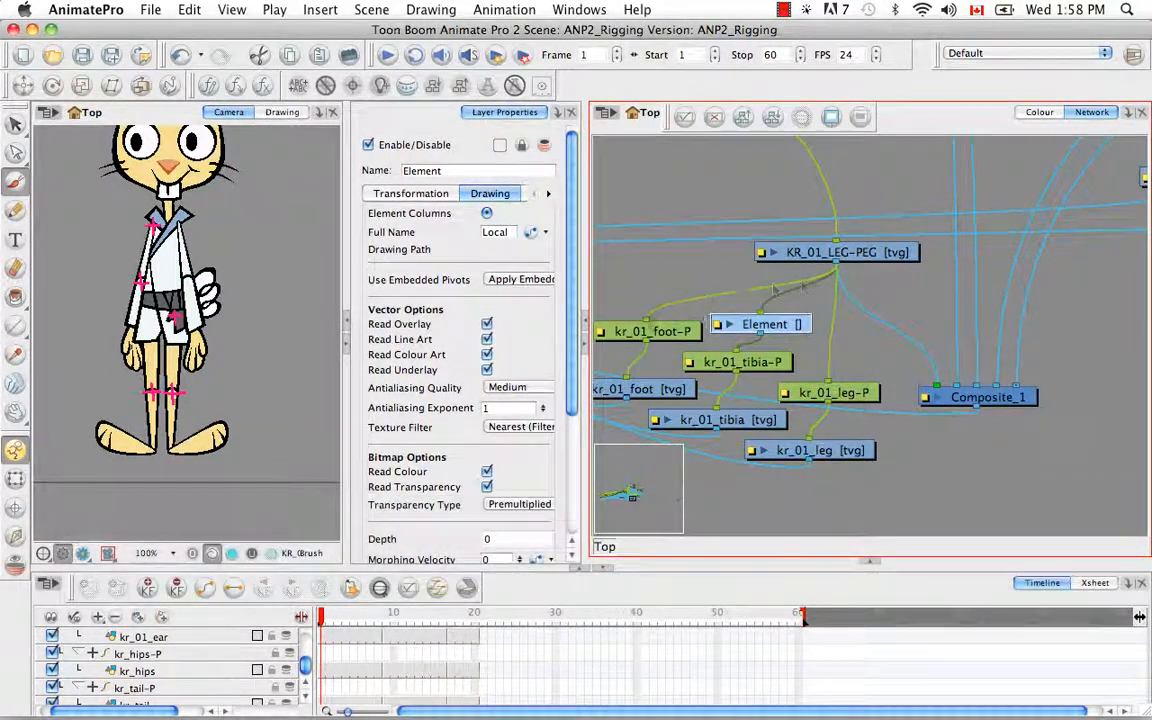
pyautogui.moveTo(650, 331); pyautogui.dragTo(641, 352)
pyautogui.click(765, 324)
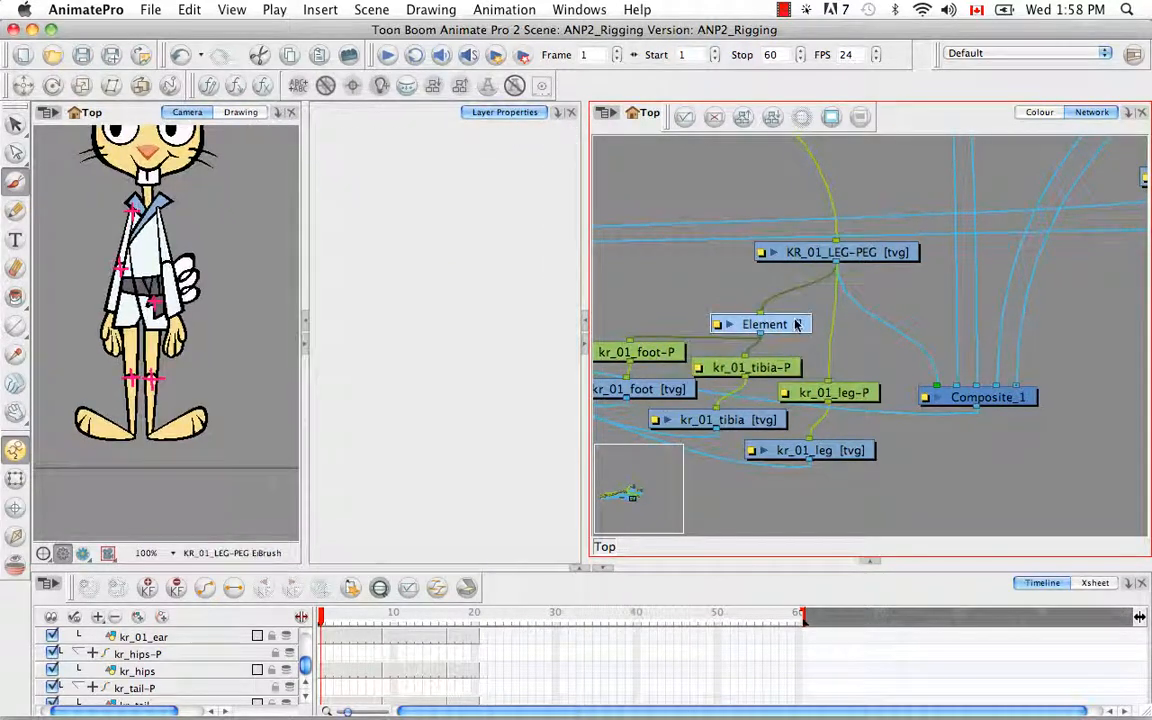
# Step: Rename the new drawing element as KR_01_LOWERLEG-PEG
pyautogui.click(450, 193)
pyautogui.click(159, 616)
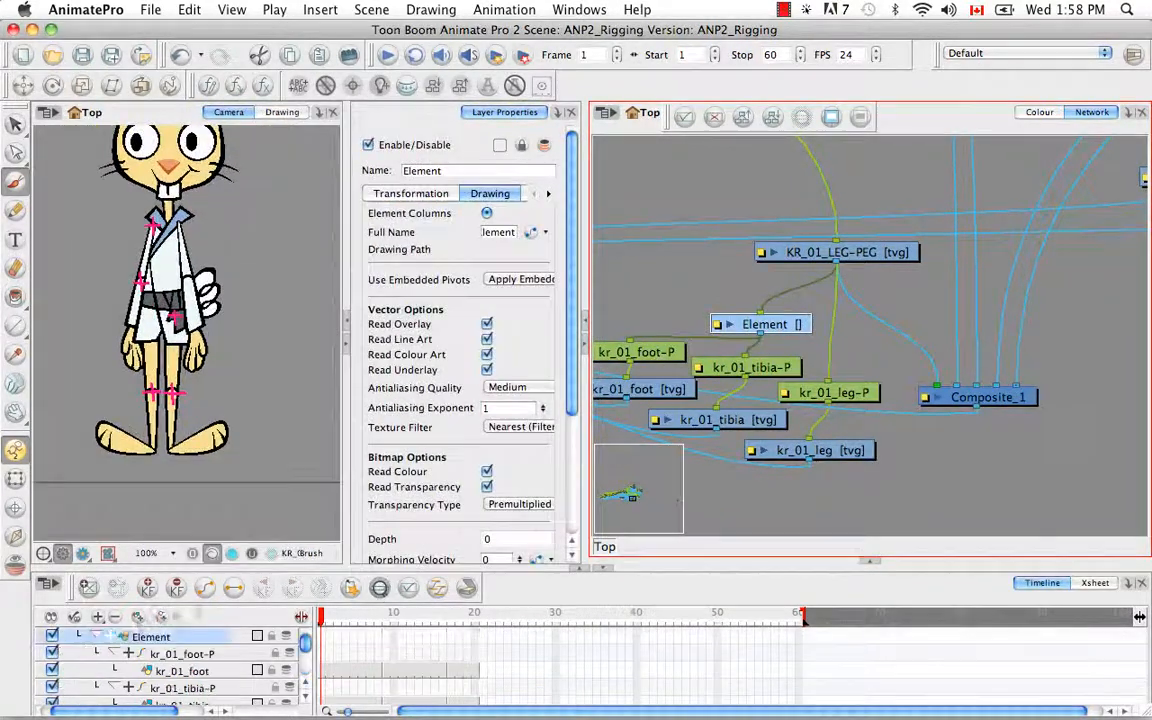
pyautogui.moveTo(450, 171); pyautogui.dragTo(376, 179)
pyautogui.press('BackSpace')
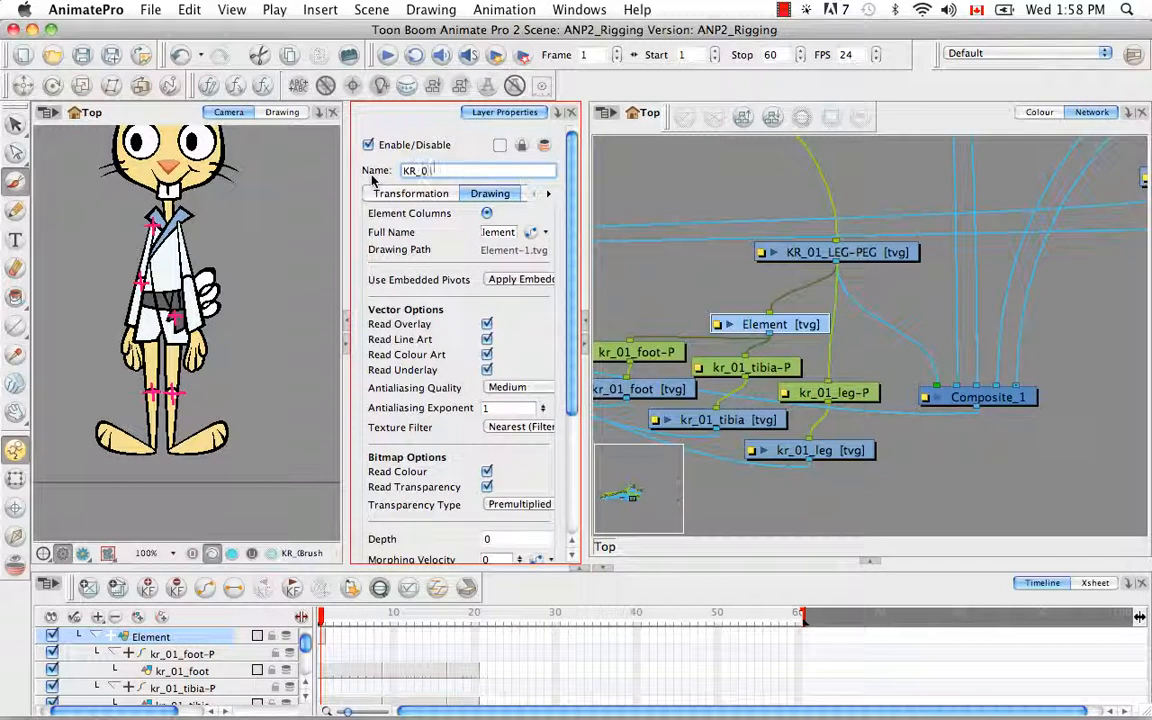
pyautogui.write('KR_01_LOWERLEG-PEG')
pyautogui.press('Return')
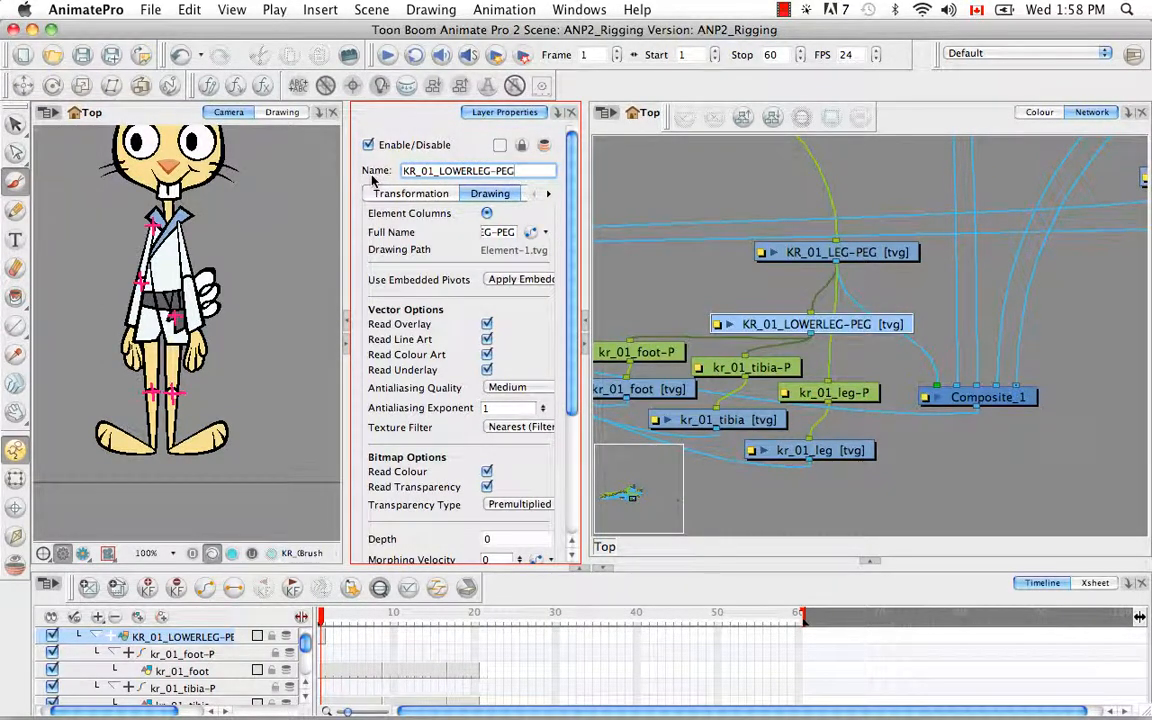
# Step: Copy kr_01_tibia's first cell, use Paste Special on KR_01_LOWERLEG-PEG's first frame, and check the peg with the Transform tool
pyautogui.click(741, 422)
pyautogui.rightClick(322, 640)
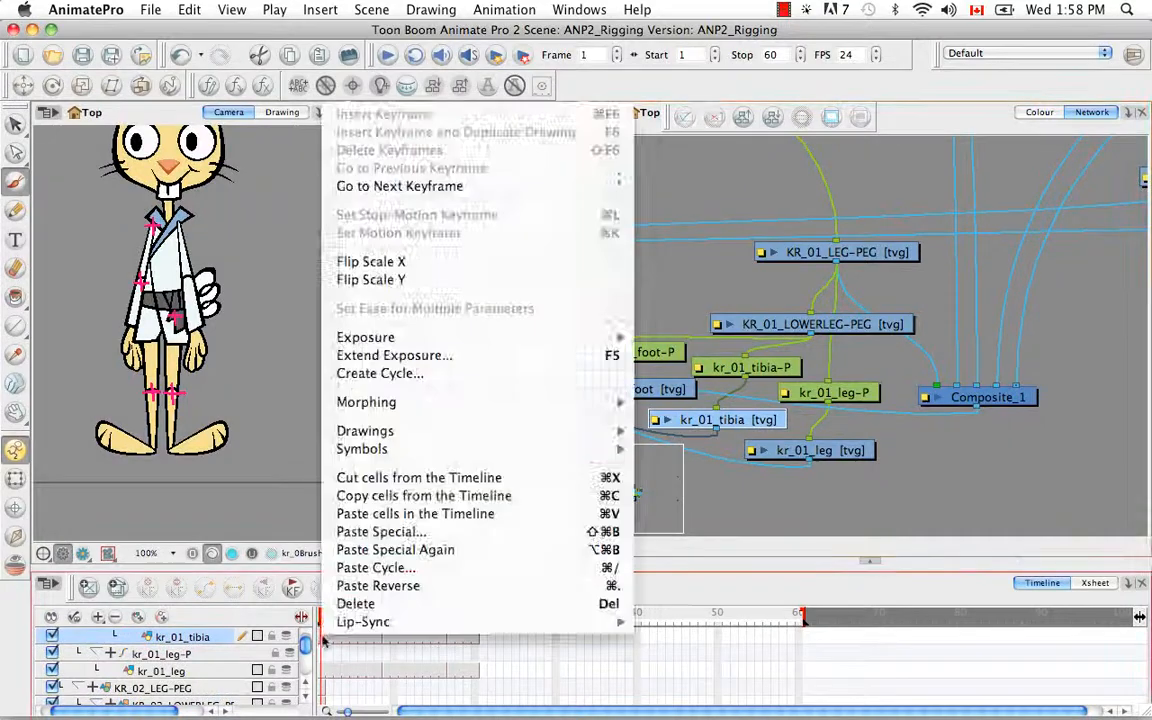
pyautogui.click(440, 497)
pyautogui.moveTo(812, 326); pyautogui.dragTo(729, 311)
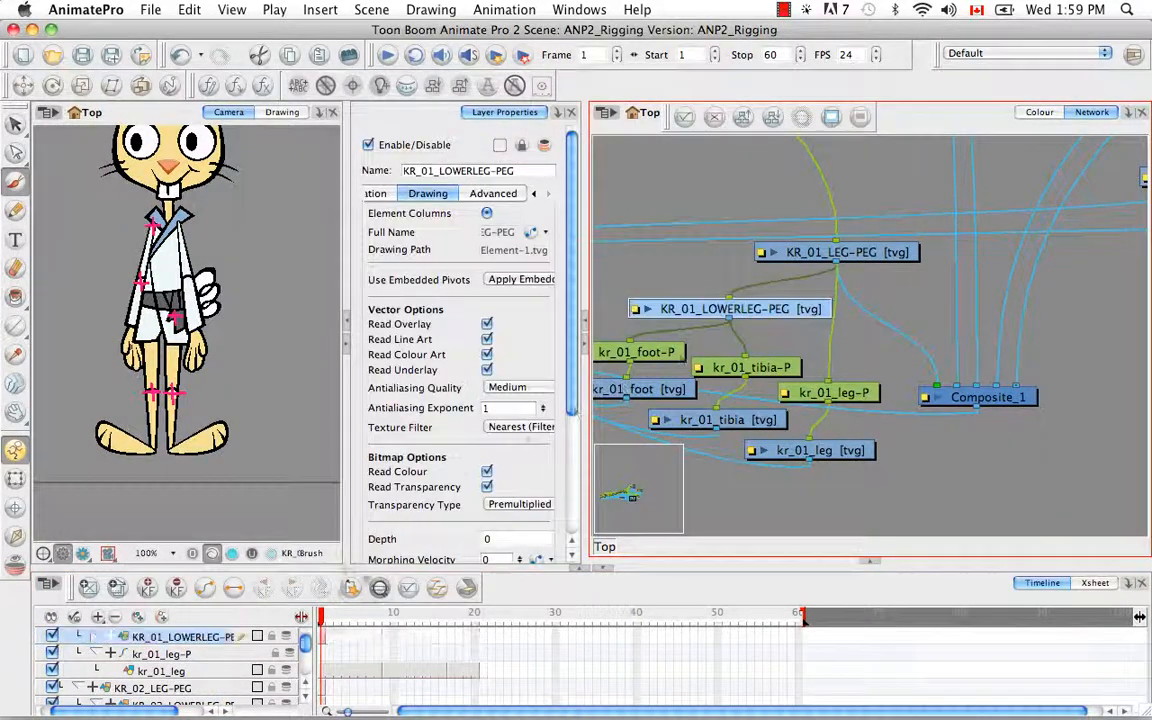
pyautogui.rightClick(322, 637)
pyautogui.click(380, 531)
pyautogui.click(600, 59)
pyautogui.press('Escape')
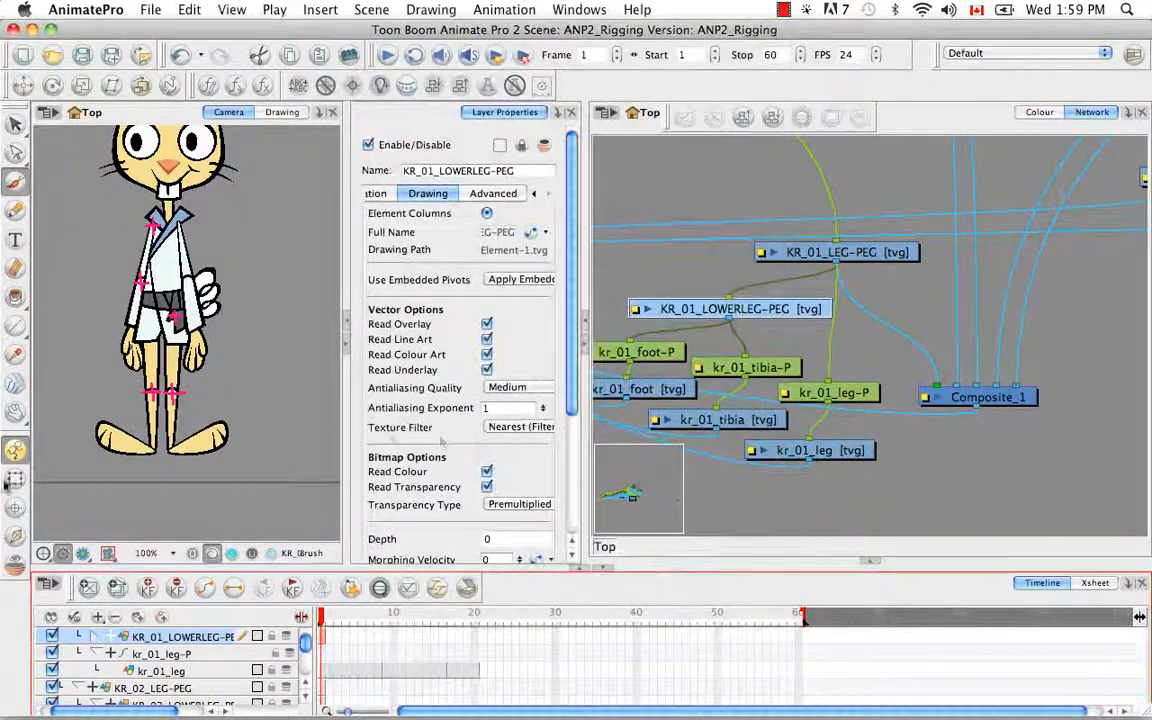
pyautogui.click(14, 479)
pyautogui.click(852, 252)
pyautogui.click(782, 310)
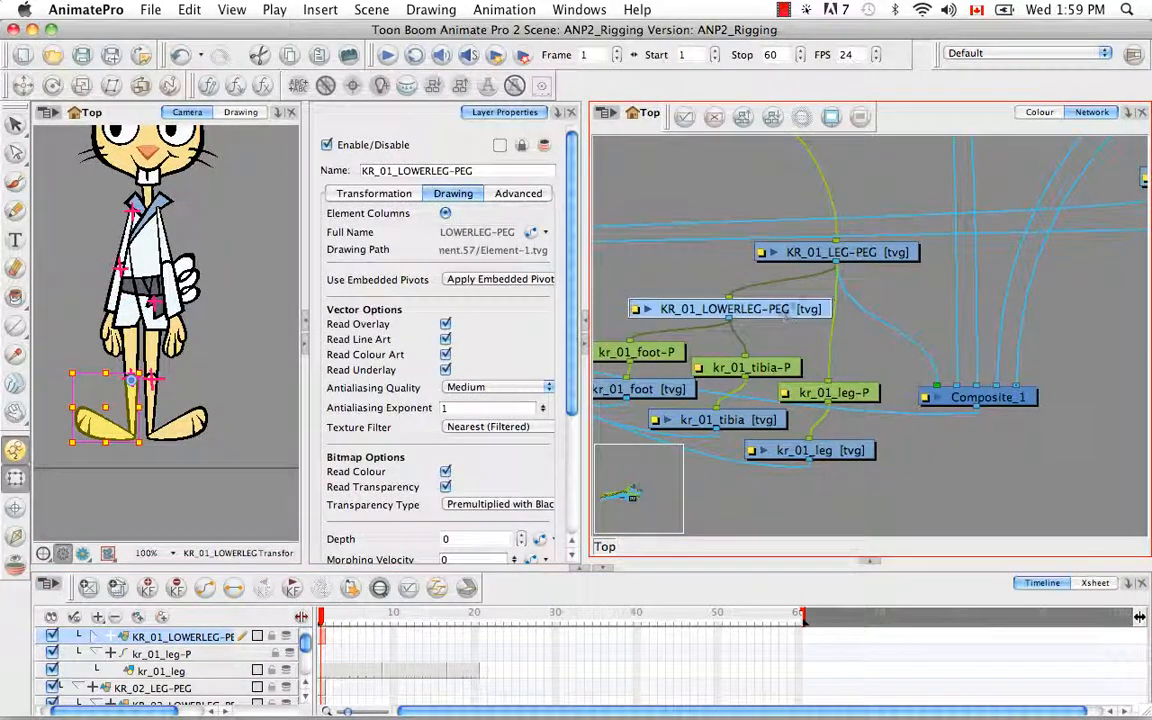
# Step: Move the pink pivot cross in KR_01_LEG-PEG's drawing from the knee up to the hip
pyautogui.click(840, 252)
pyautogui.moveTo(175, 373); pyautogui.dragTo(196, 448)
pyautogui.press('2')
pyautogui.press('2')
pyautogui.press('2')
pyautogui.press('2')
pyautogui.hotkey('alt', 's')
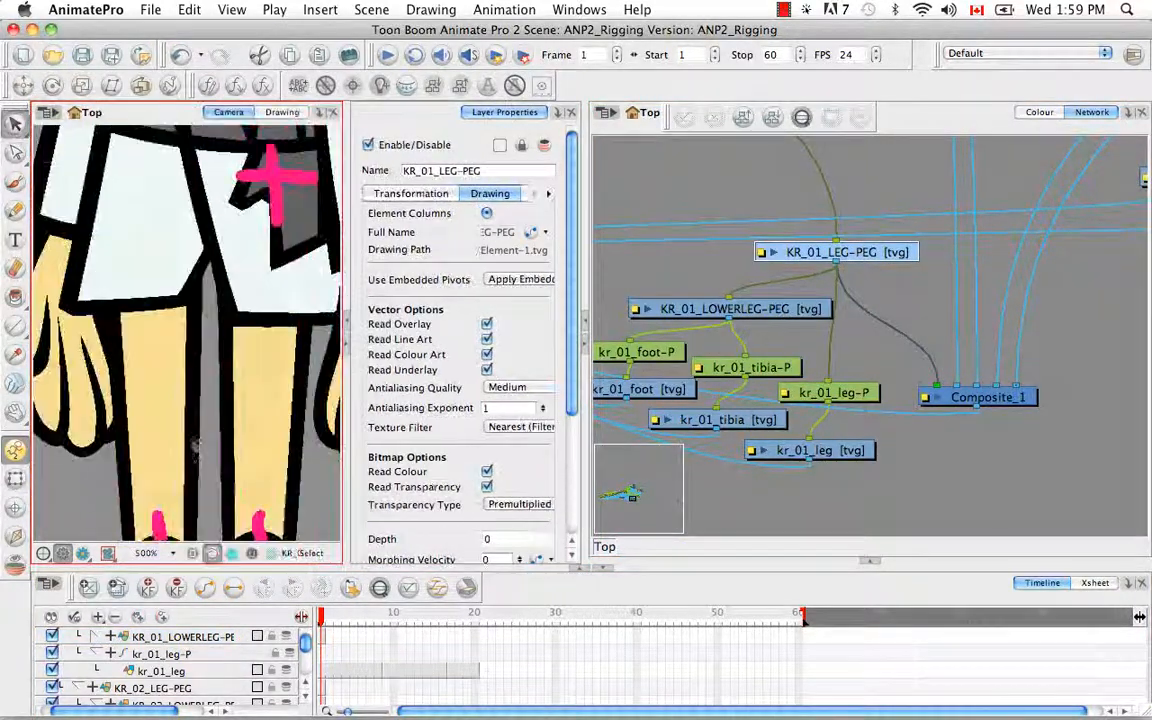
pyautogui.moveTo(174, 537); pyautogui.dragTo(176, 470)
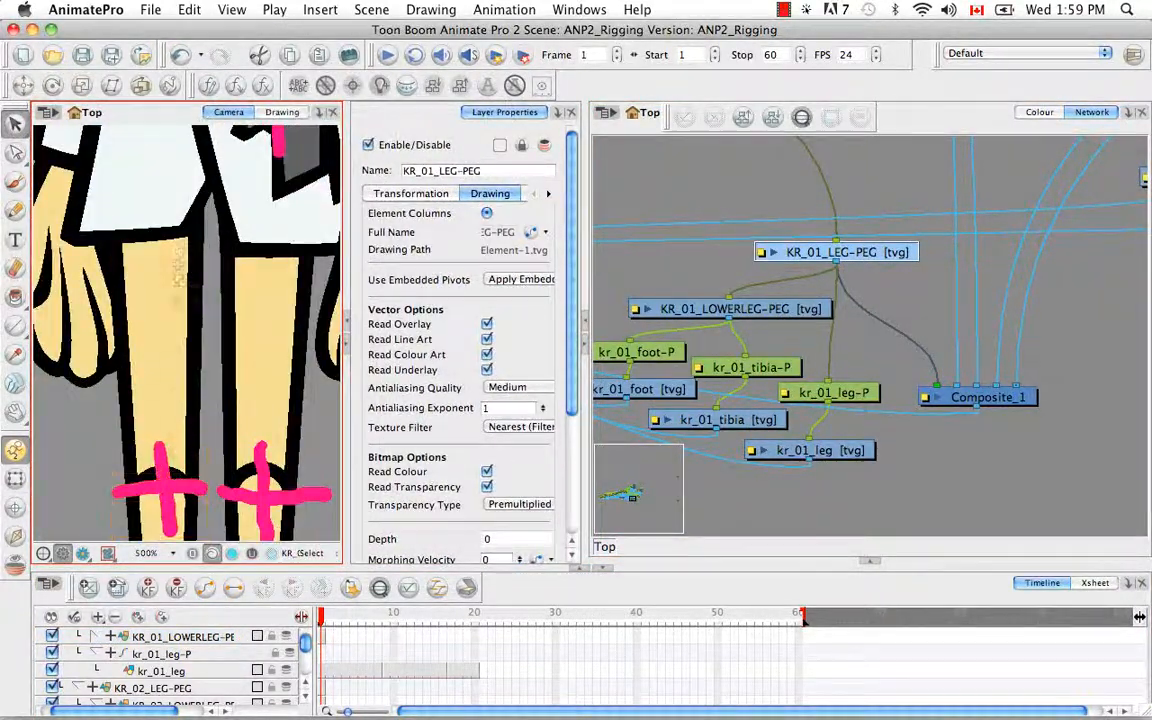
pyautogui.moveTo(178, 266); pyautogui.dragTo(177, 368)
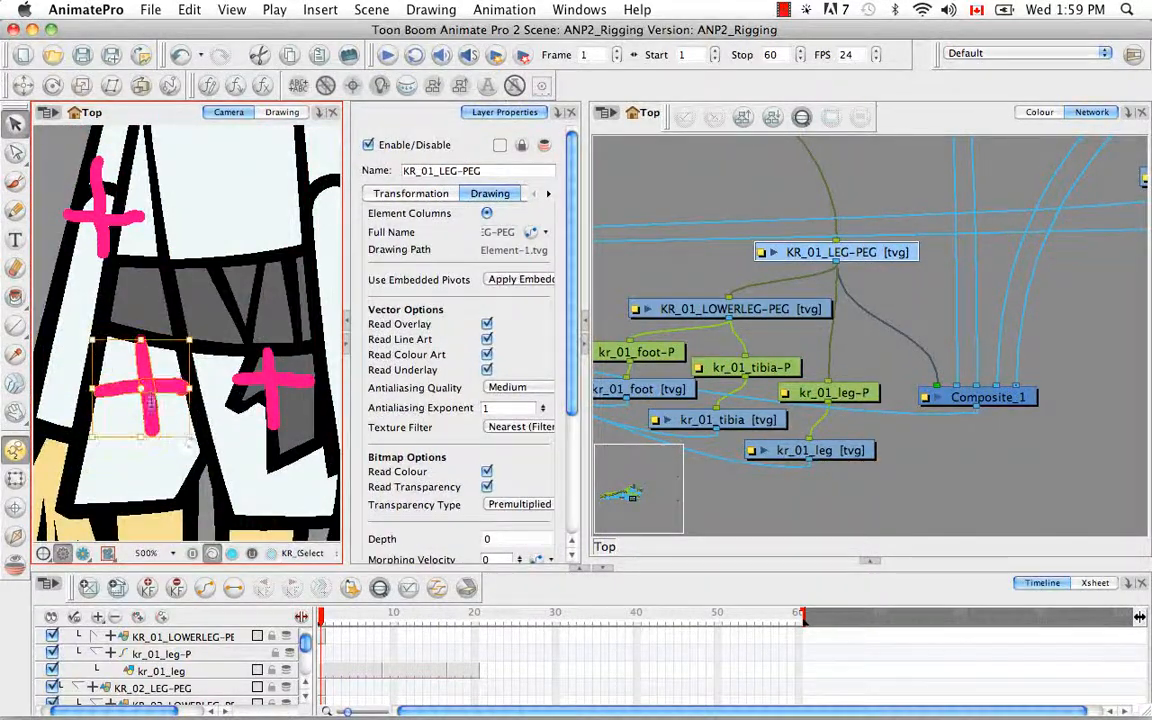
pyautogui.press('Escape')
pyautogui.press('1')
pyautogui.press('1')
pyautogui.press('1')
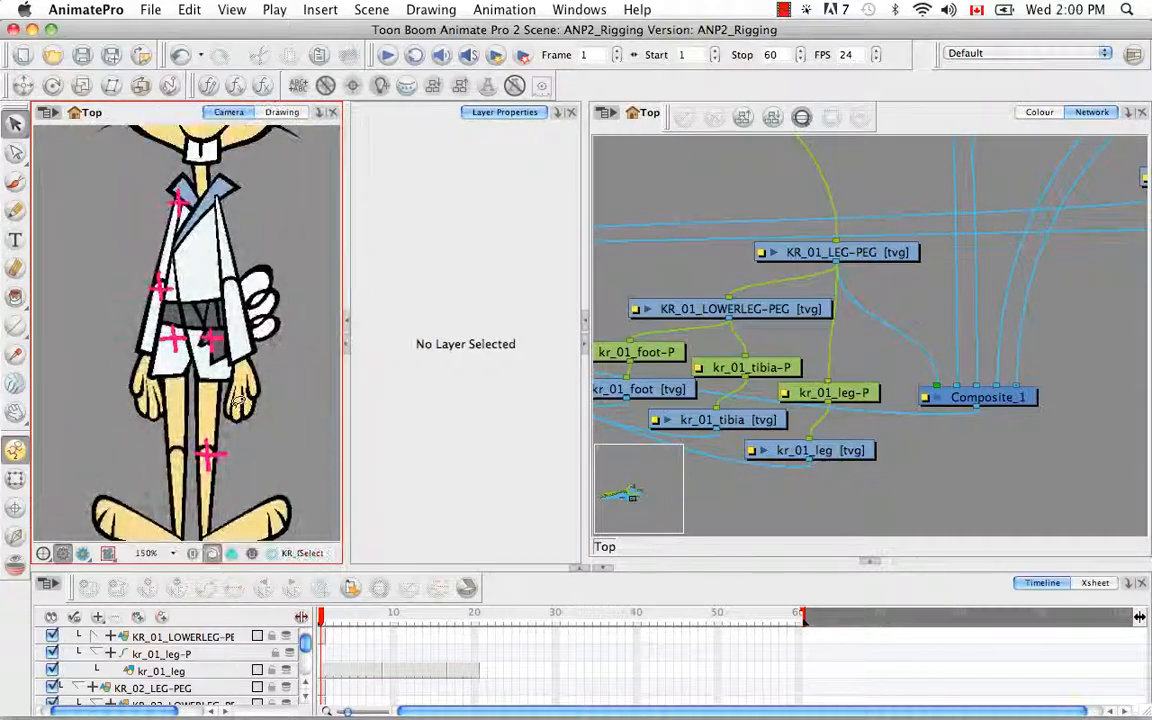
# Step: Add a pink pivot cross over the knee in KR_01_LOWERLEG-PEG's drawing and connect that peg to Composite_1
pyautogui.click(700, 309)
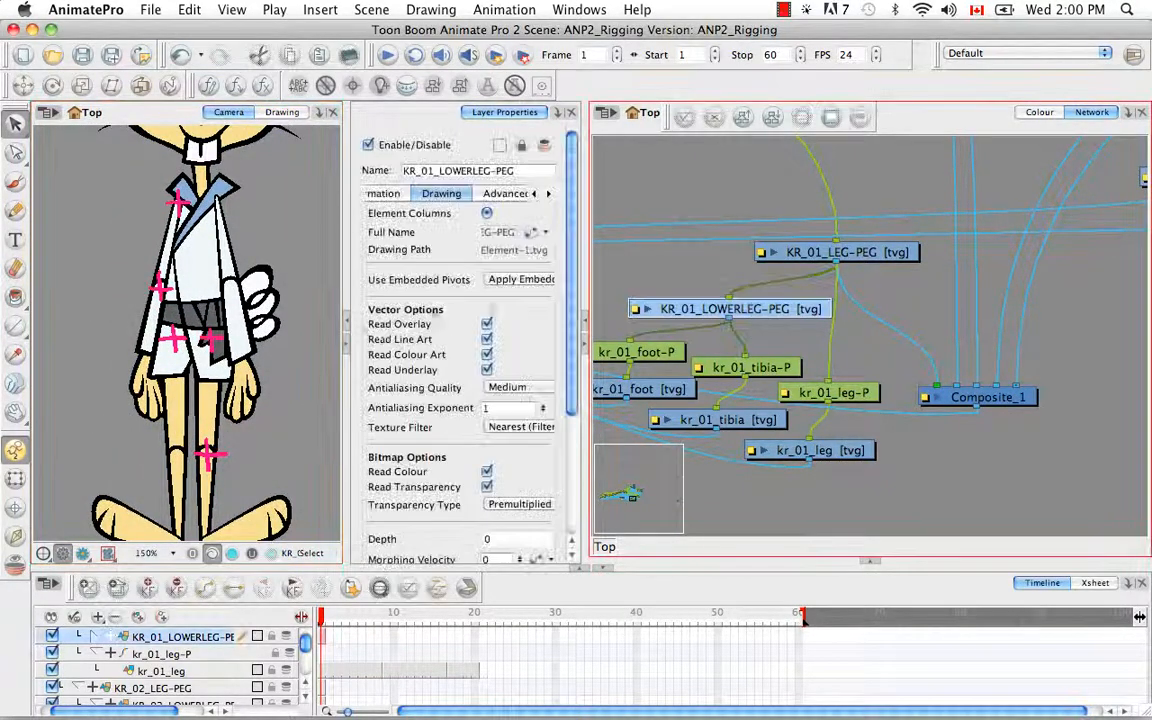
pyautogui.click(147, 118)
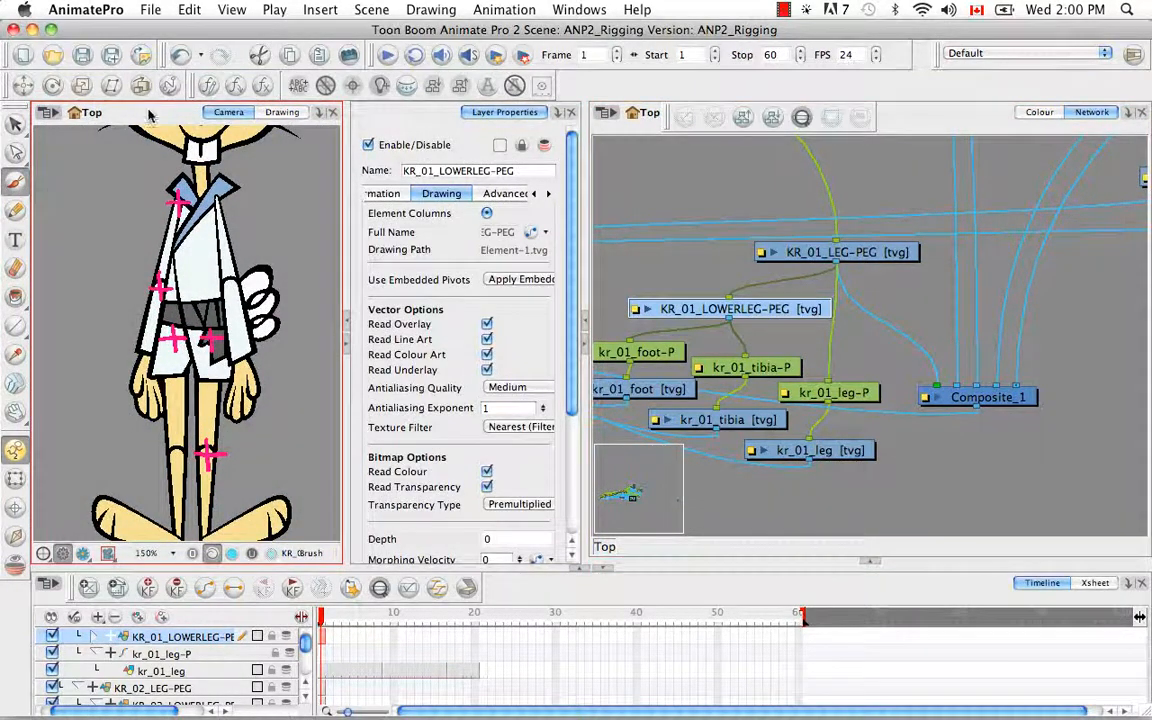
pyautogui.press('2')
pyautogui.press('2')
pyautogui.press('2')
pyautogui.moveTo(165, 376); pyautogui.dragTo(182, 118)
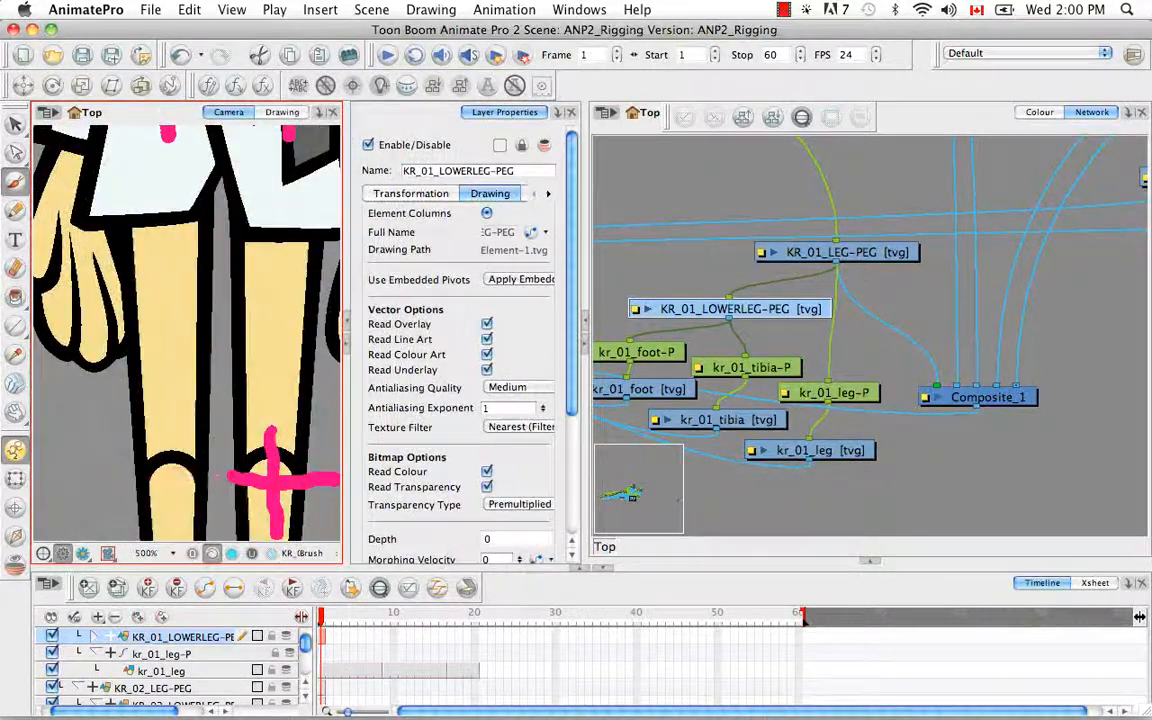
pyautogui.click(15, 123)
pyautogui.moveTo(729, 318); pyautogui.dragTo(934, 385)
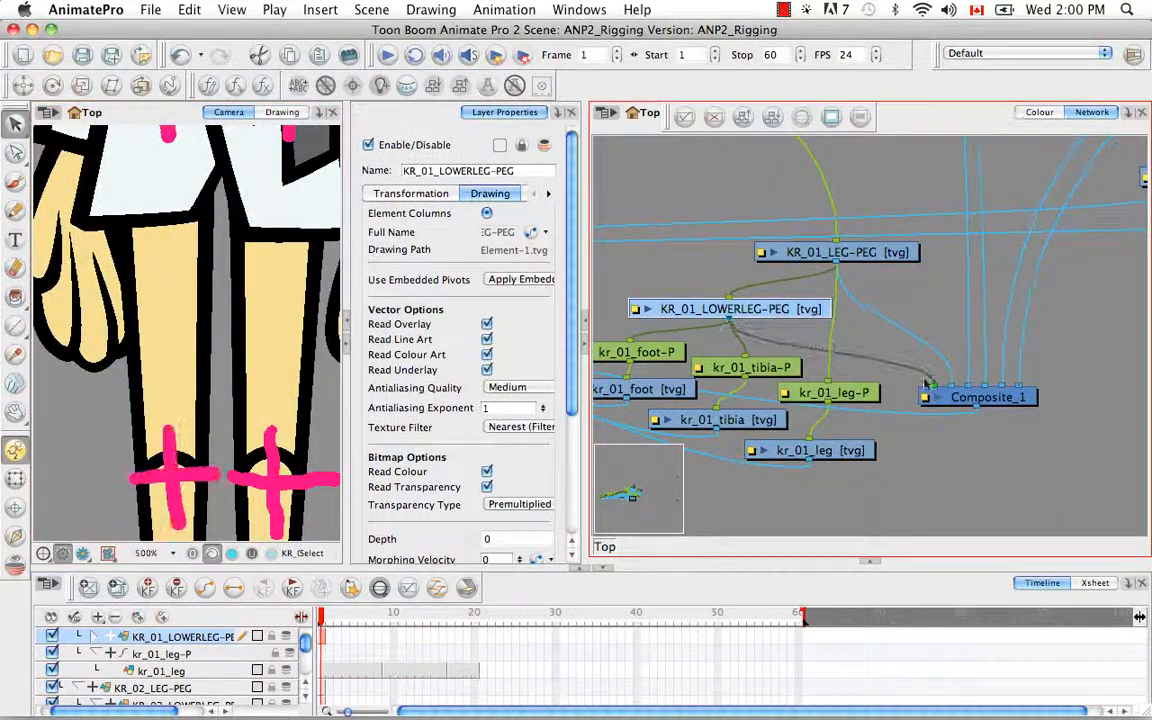
# Step: Fit the whole character in the camera view and clear the layer selection
pyautogui.click(246, 408)
pyautogui.press('1')
pyautogui.press('1')
pyautogui.click(170, 553)
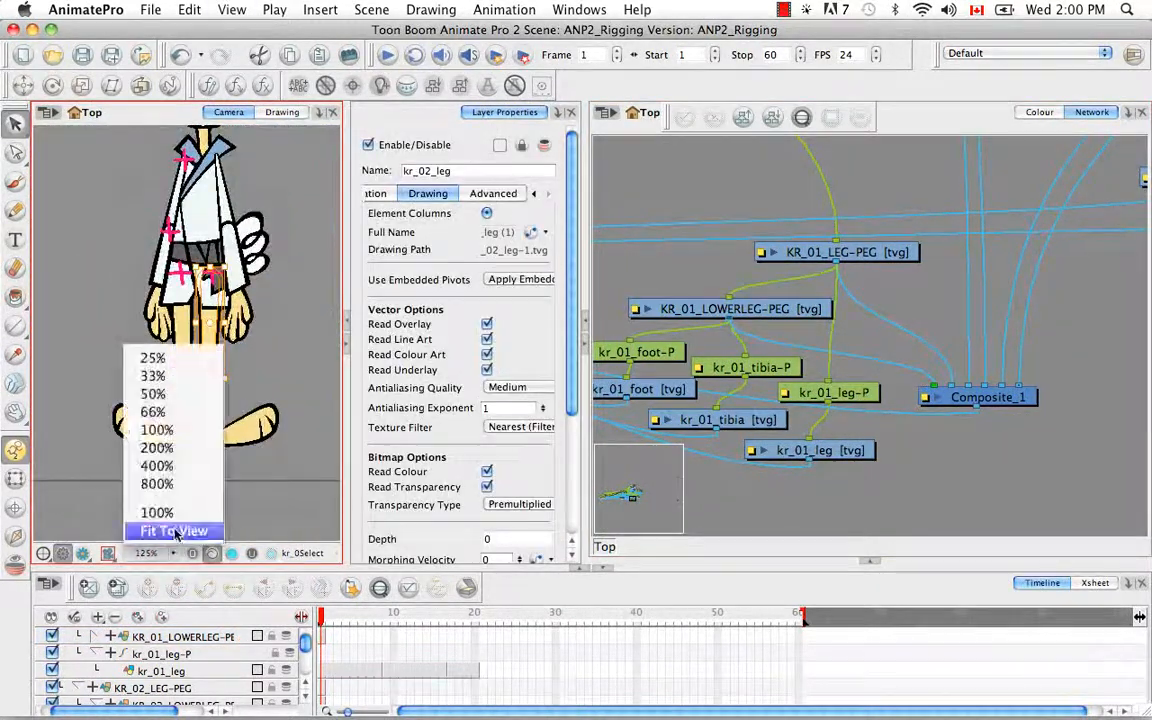
pyautogui.click(174, 531)
pyautogui.press('2')
pyautogui.press('2')
pyautogui.press('2')
pyautogui.press('Escape')
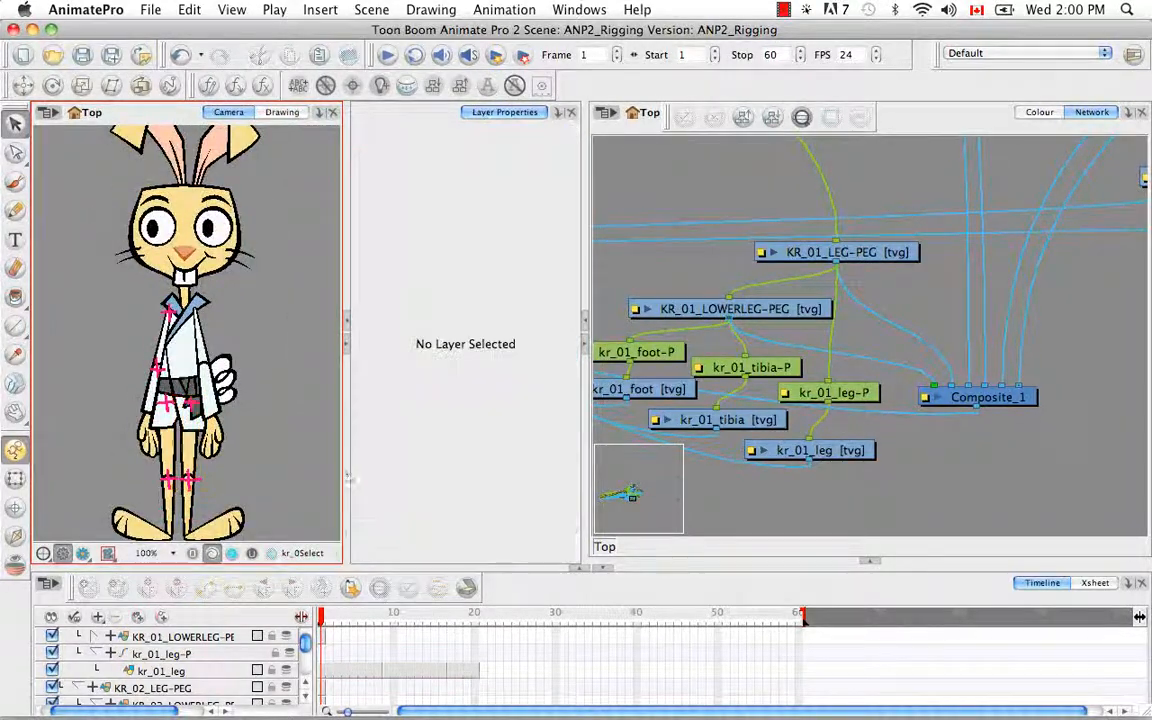
# Step: Locate the kr_02 arm's nodes in the network and examine KR_02_ARM-PEG and KR_02_LOWERARM-PEG
pyautogui.click(208, 393)
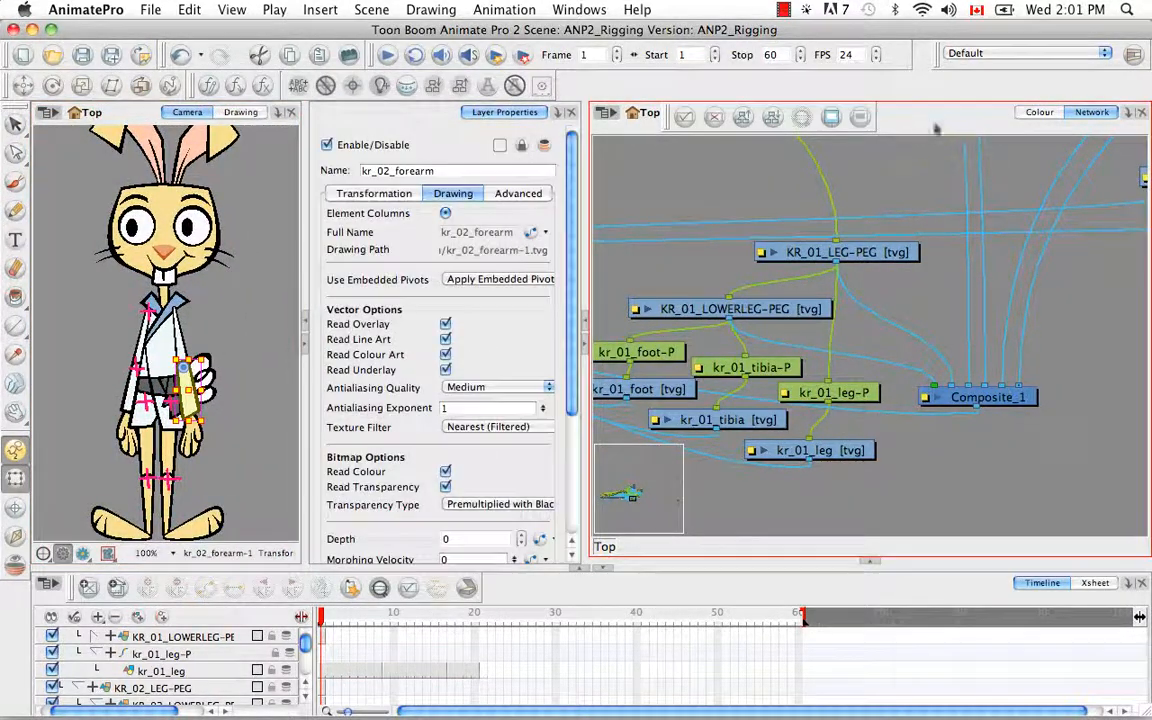
pyautogui.press('o')
pyautogui.moveTo(992, 299); pyautogui.dragTo(790, 423)
pyautogui.click(980, 228)
pyautogui.click(15, 180)
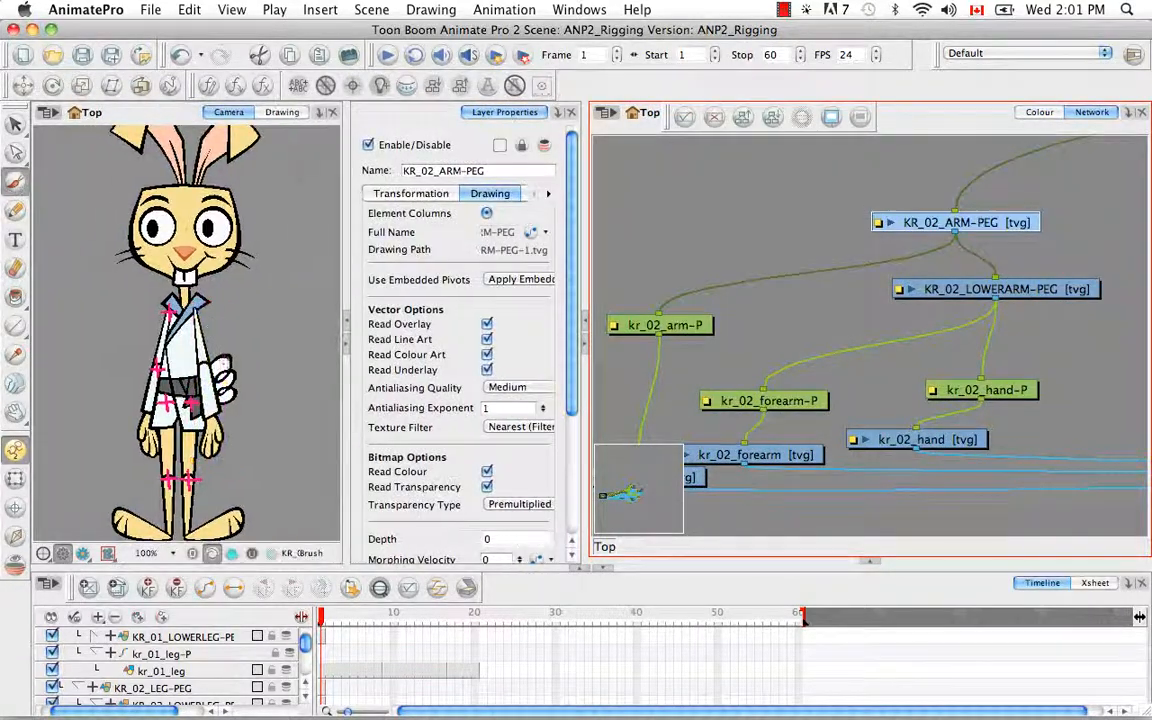
pyautogui.press('2')
pyautogui.press('2')
pyautogui.hotkey('alt', 's')
pyautogui.click(1010, 255)
pyautogui.moveTo(845, 252); pyautogui.dragTo(741, 311)
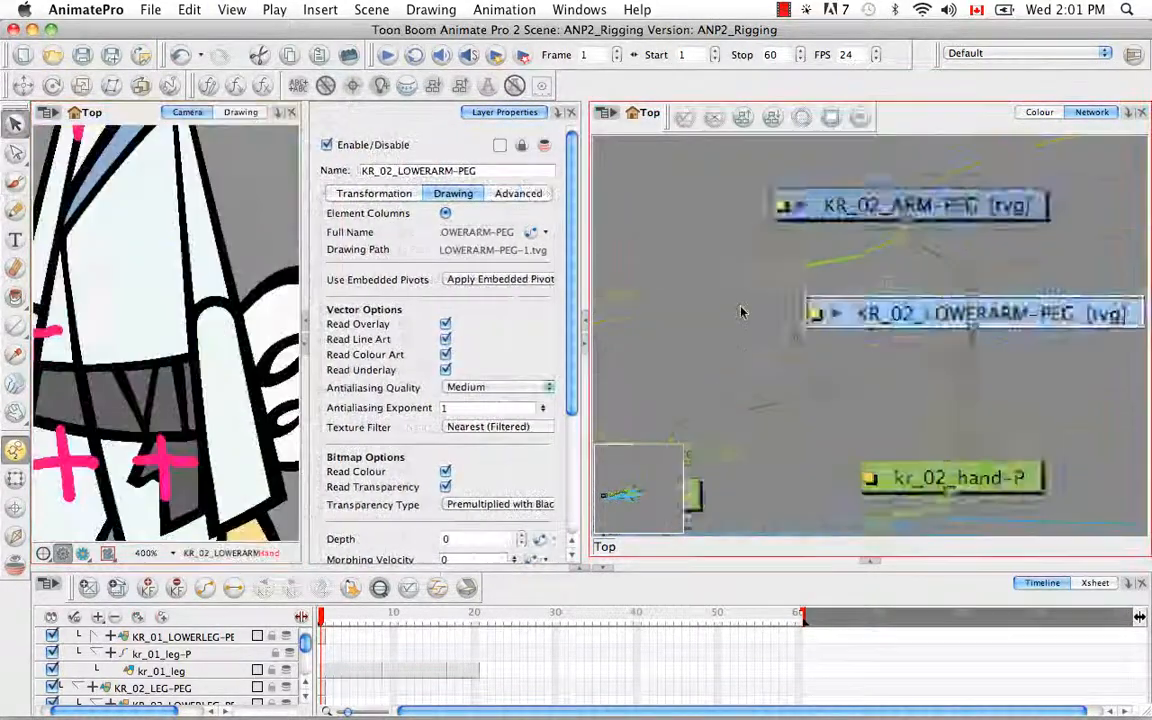
# Step: Move Composite_1 beside the kr_02 arm pegs and connect KR_02_ARM-PEG and KR_02_LOWERARM-PEG to it
pyautogui.click(741, 311)
pyautogui.press('1')
pyautogui.press('1')
pyautogui.moveTo(992, 236); pyautogui.dragTo(572, 368)
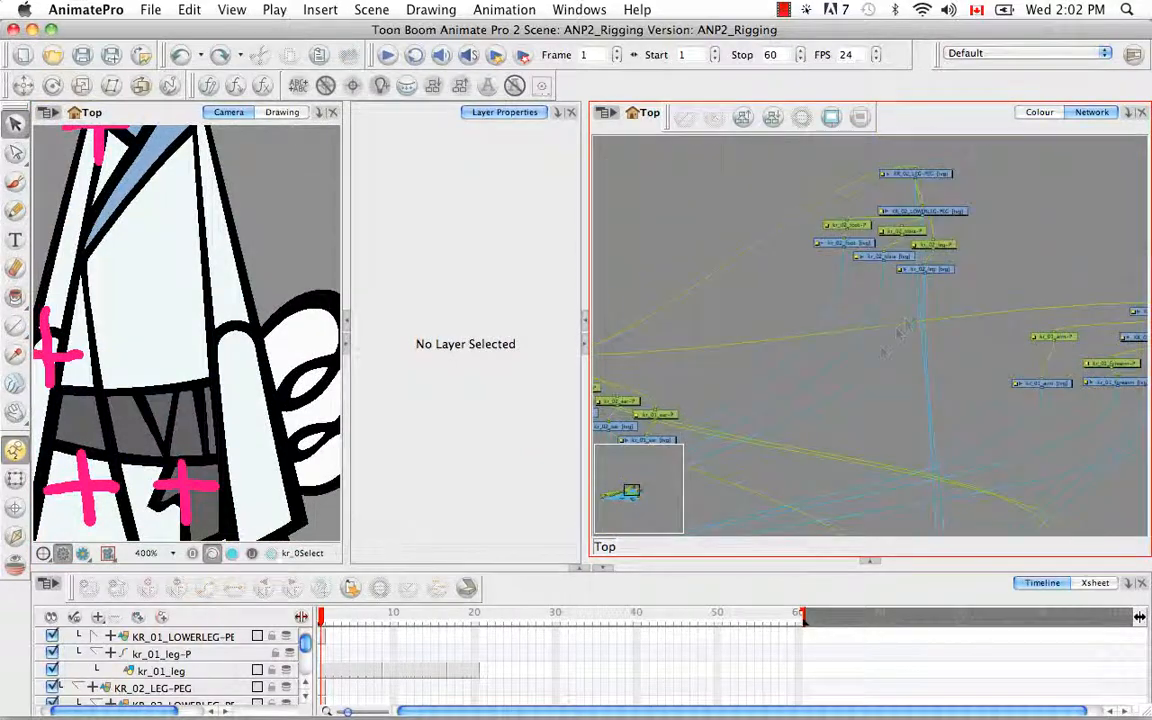
pyautogui.moveTo(900, 334); pyautogui.dragTo(885, 140)
pyautogui.moveTo(935, 475); pyautogui.dragTo(1052, 368)
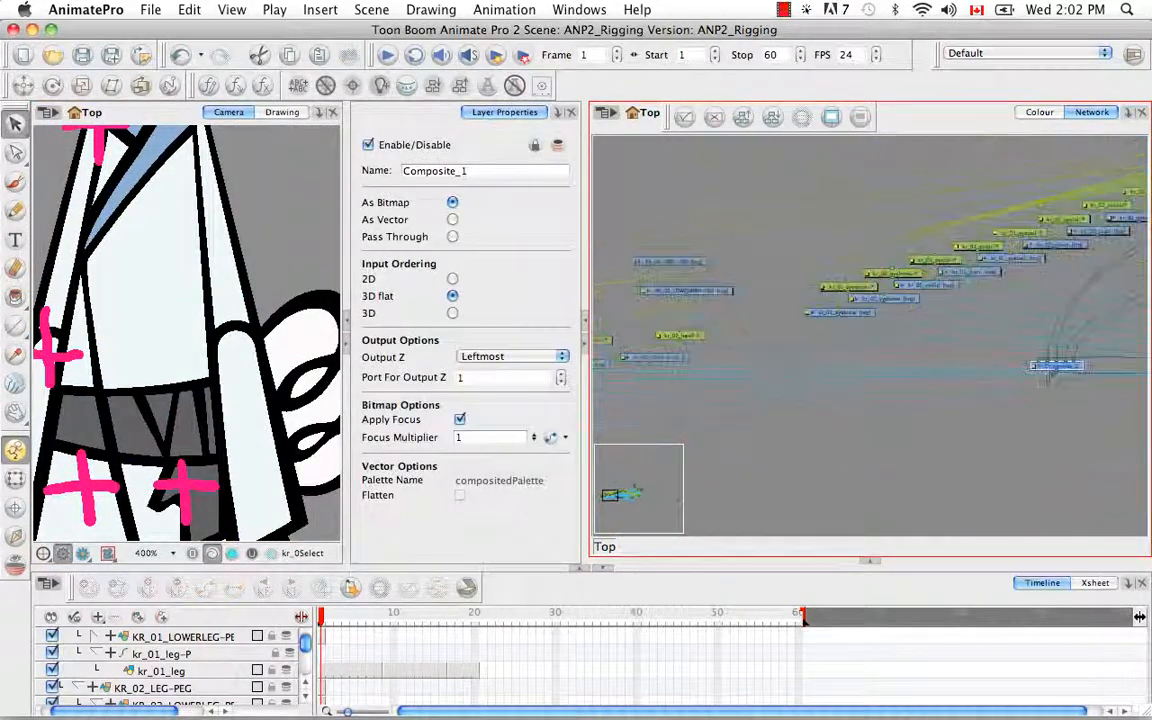
pyautogui.moveTo(760, 319); pyautogui.dragTo(762, 321)
pyautogui.moveTo(602, 238); pyautogui.dragTo(706, 311)
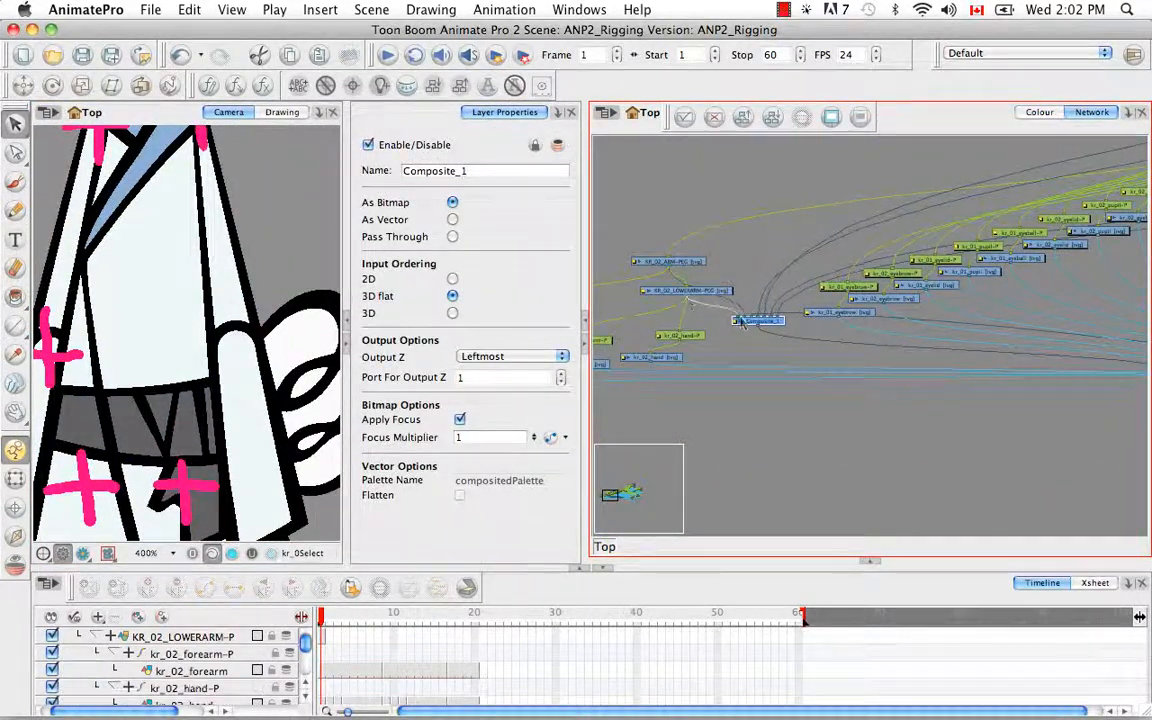
pyautogui.click(316, 465)
pyautogui.scroll(-4, 316, 465)
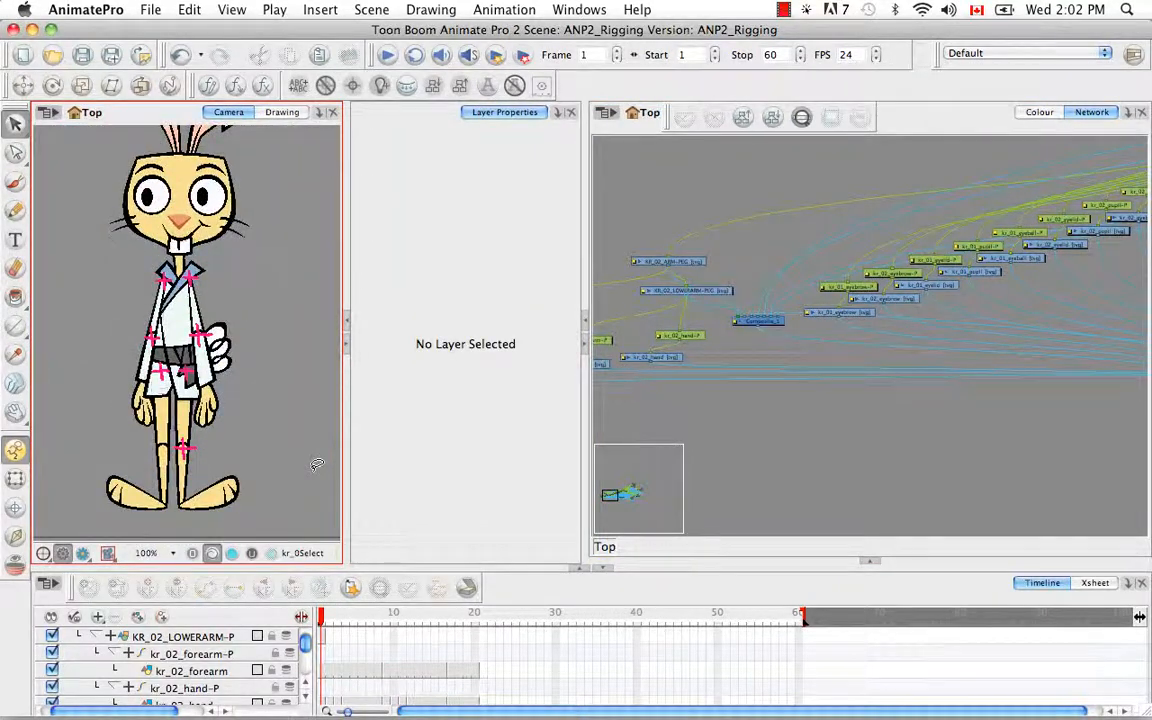
# Step: Move Composite_1 back beside the main composite, near the kr_01 leg nodes
pyautogui.click(772, 328)
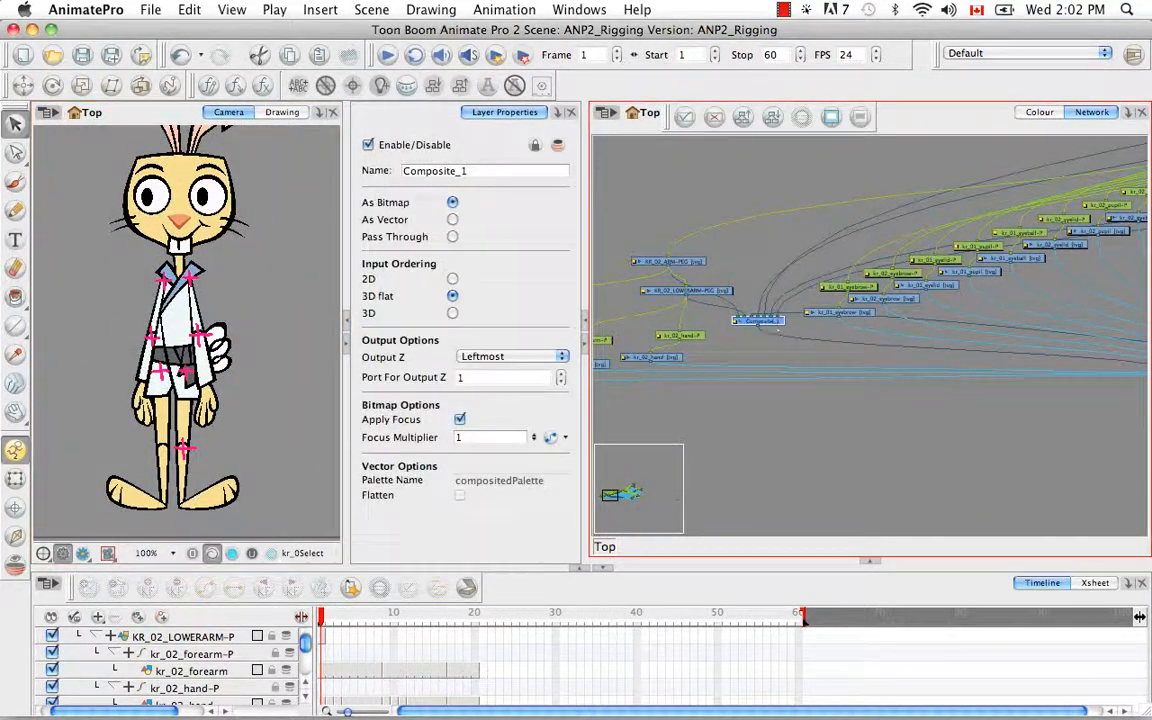
pyautogui.click(15, 478)
pyautogui.click(142, 465)
pyautogui.click(800, 447)
pyautogui.click(142, 465)
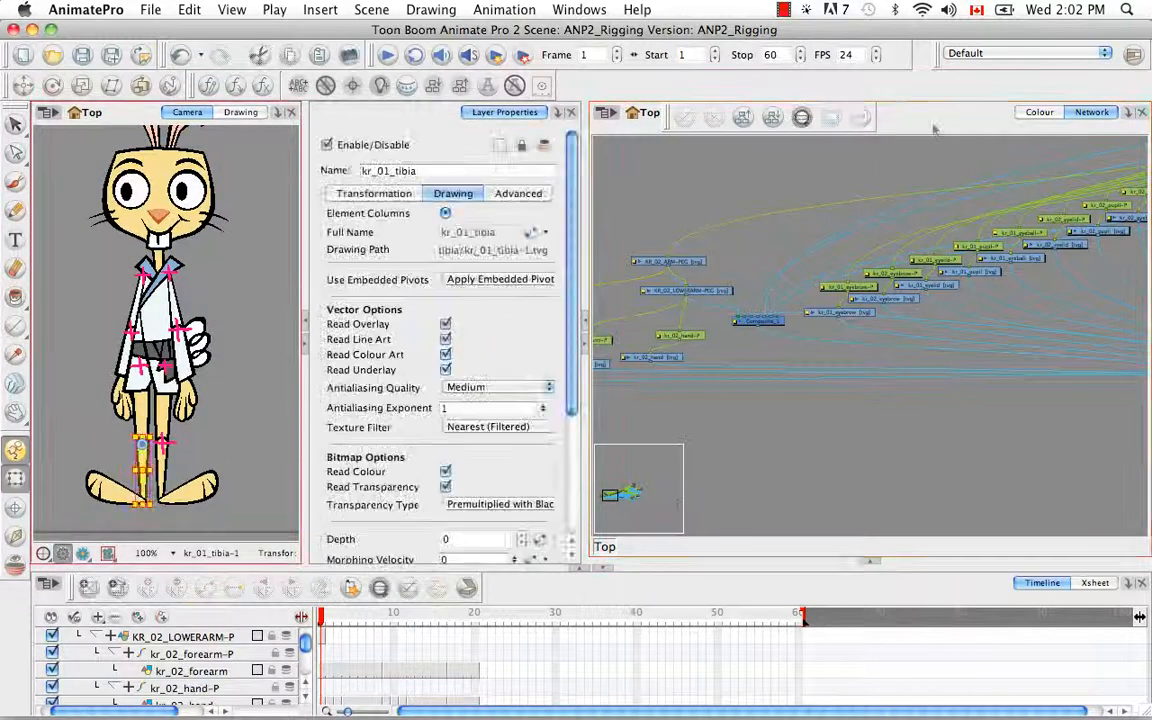
pyautogui.moveTo(1000, 330); pyautogui.dragTo(874, 329)
pyautogui.press('o')
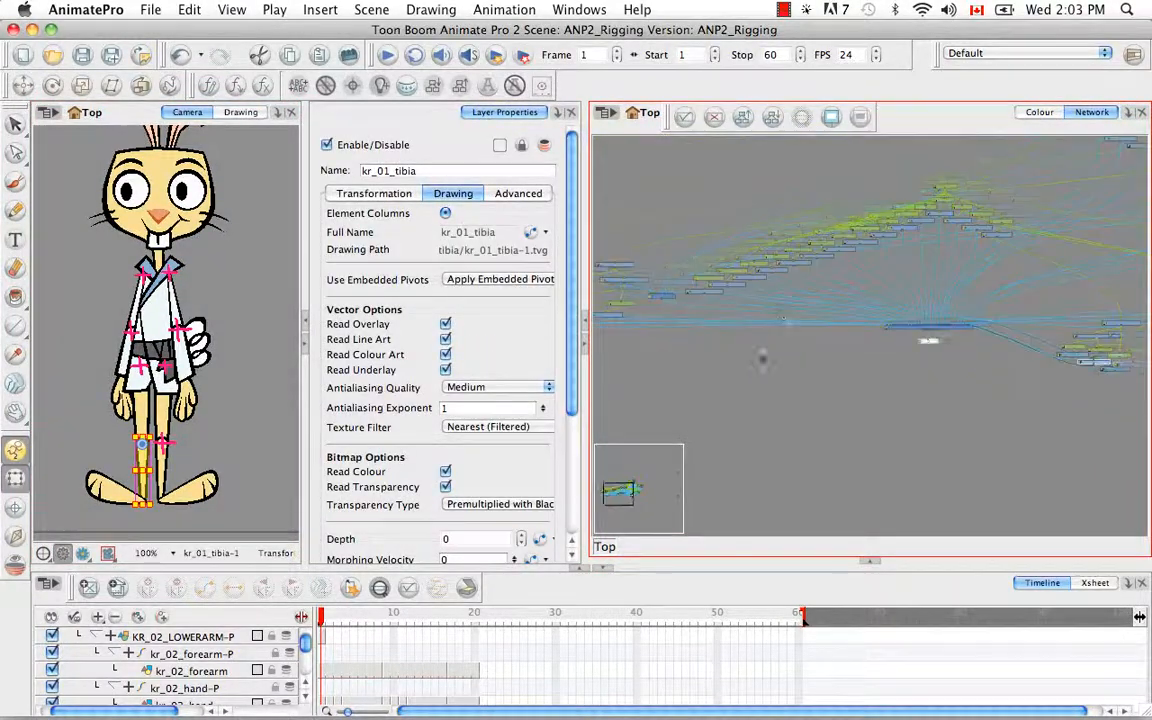
pyautogui.moveTo(640, 355); pyautogui.dragTo(682, 317)
pyautogui.click(670, 269)
pyautogui.click(990, 280)
pyautogui.moveTo(990, 294); pyautogui.dragTo(779, 326)
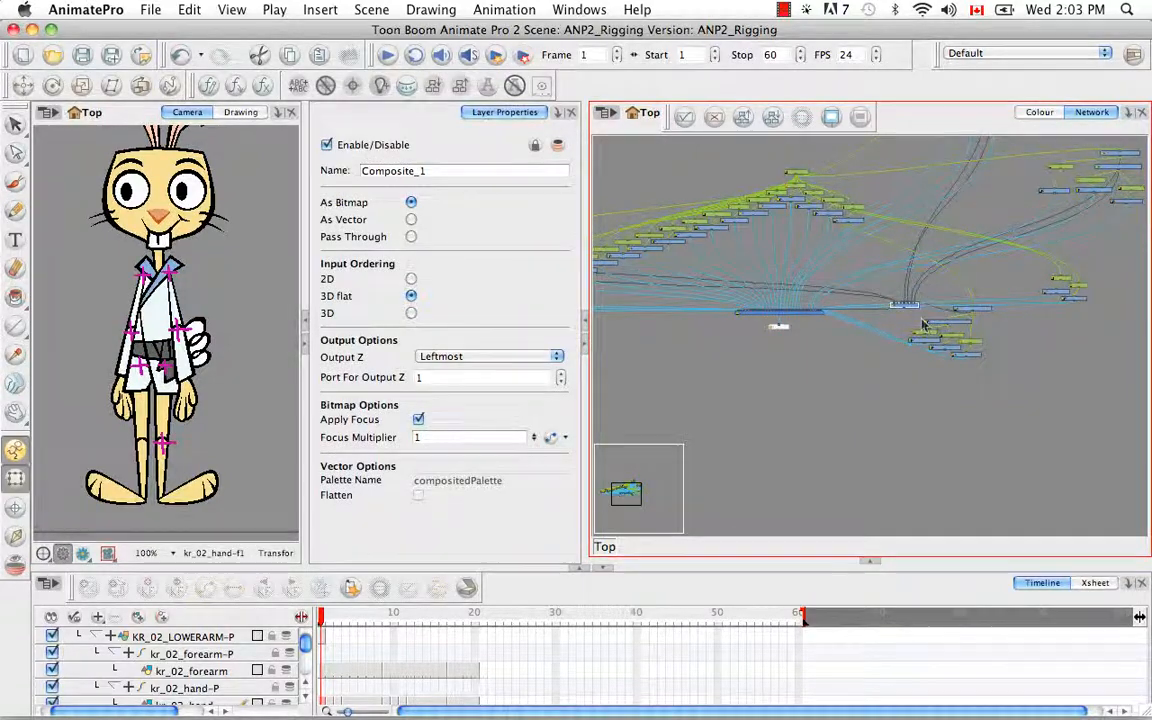
# Step: Bring the facial feature nodes below the master peg into view in the network
pyautogui.scroll(5, 924, 323)
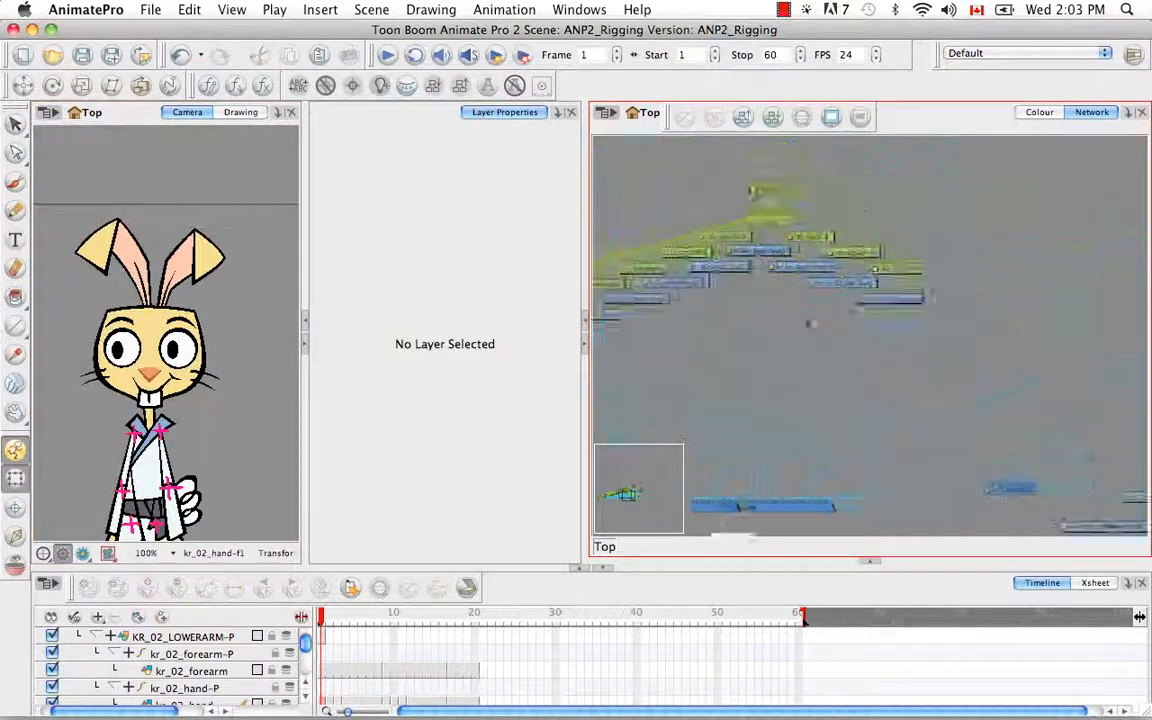
pyautogui.moveTo(811, 323); pyautogui.dragTo(859, 301)
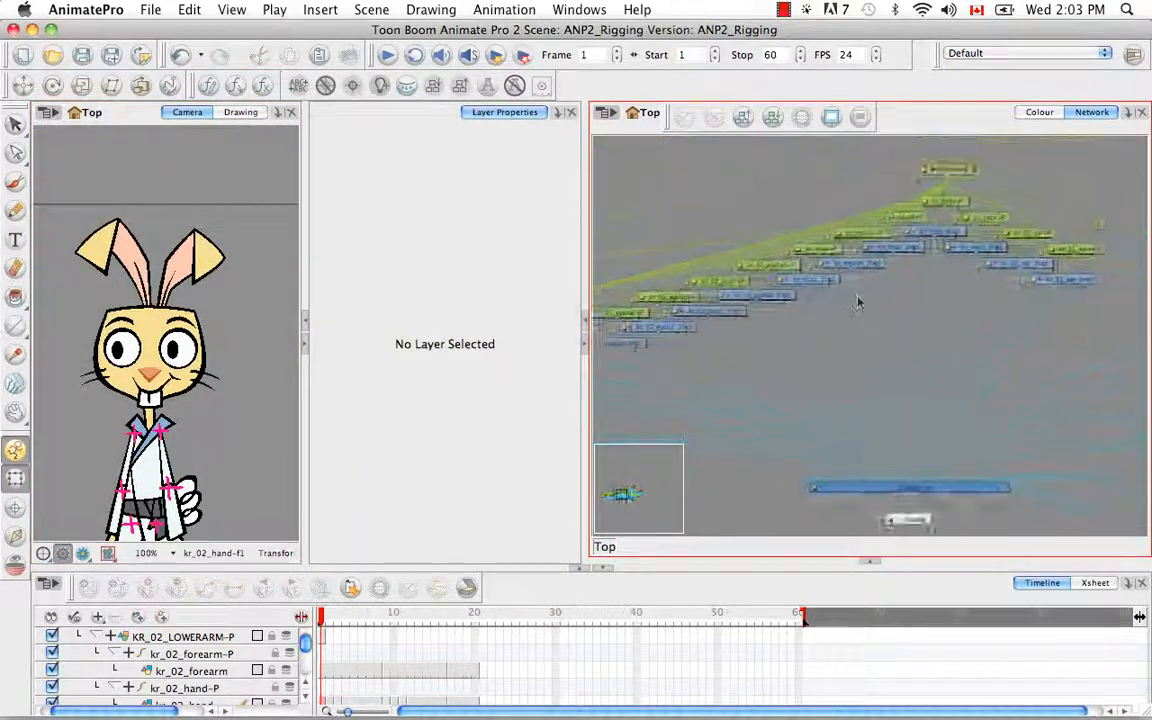
pyautogui.scroll(-5, 859, 302)
pyautogui.scroll(2, 858, 302)
pyautogui.scroll(5, 858, 302)
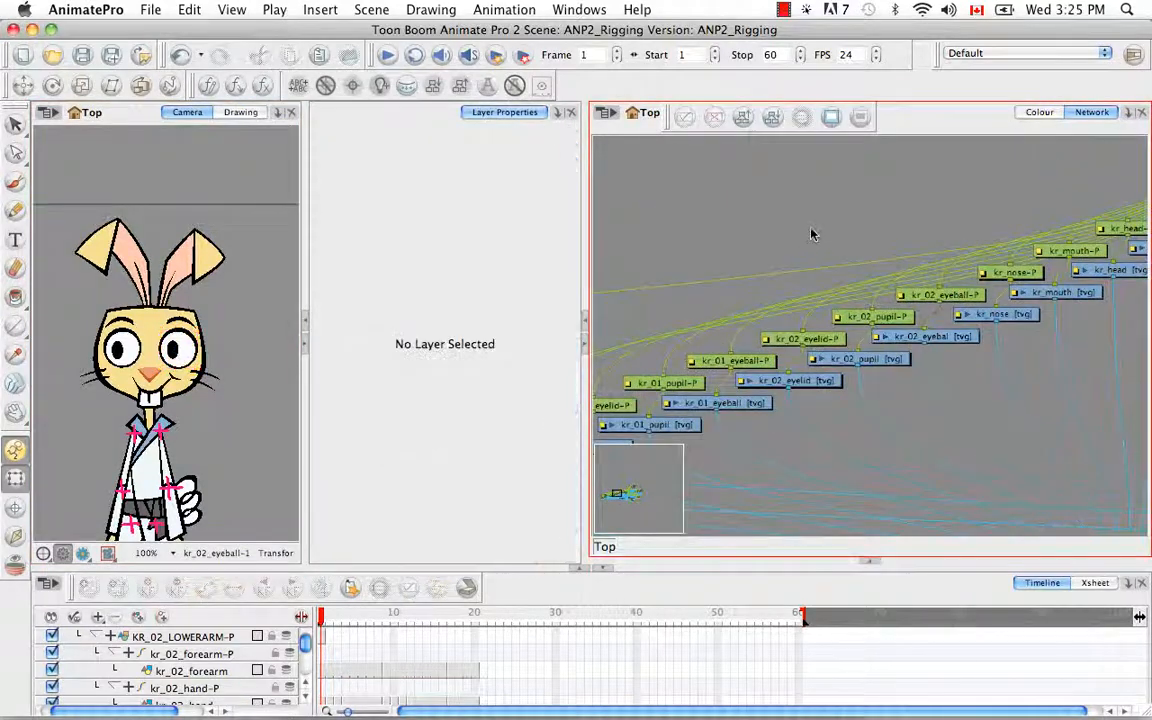
pyautogui.press('super+minus')
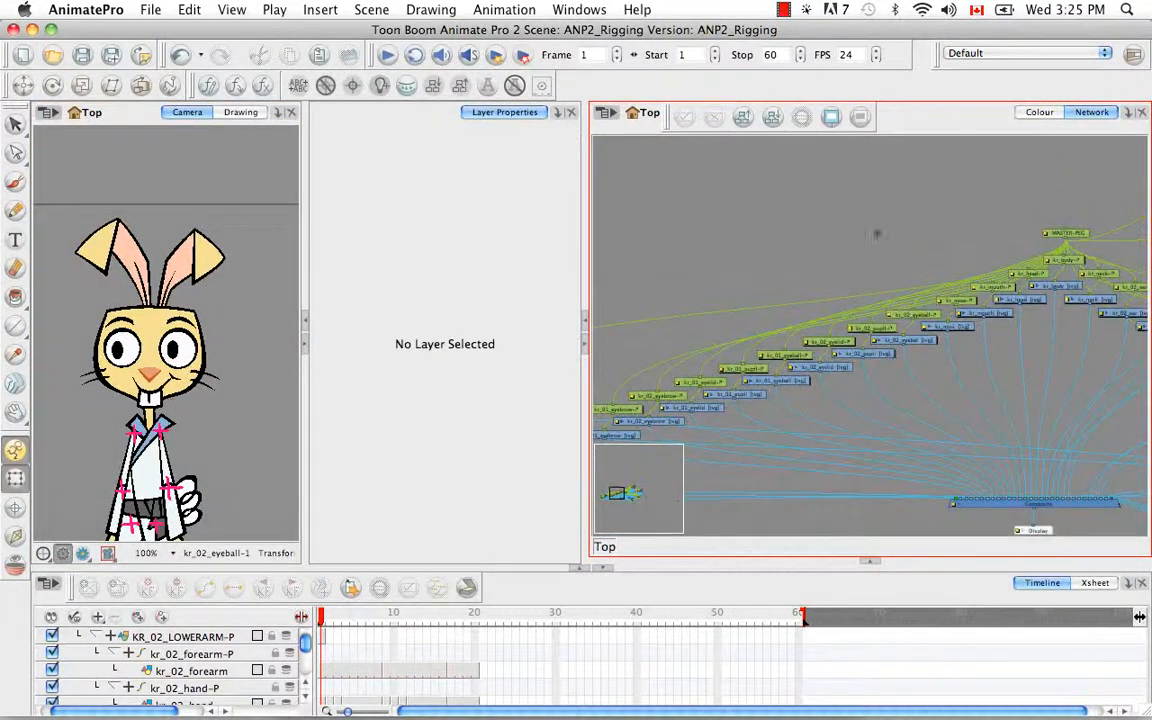
# Step: Move the facial feature nodes away from the master peg into an open area of the network
pyautogui.press('space')
pyautogui.moveTo(672, 259); pyautogui.dragTo(694, 234)
pyautogui.moveTo(621, 177); pyautogui.dragTo(1003, 445)
pyautogui.moveTo(889, 330); pyautogui.dragTo(928, 301)
pyautogui.press('space')
pyautogui.click(815, 239)
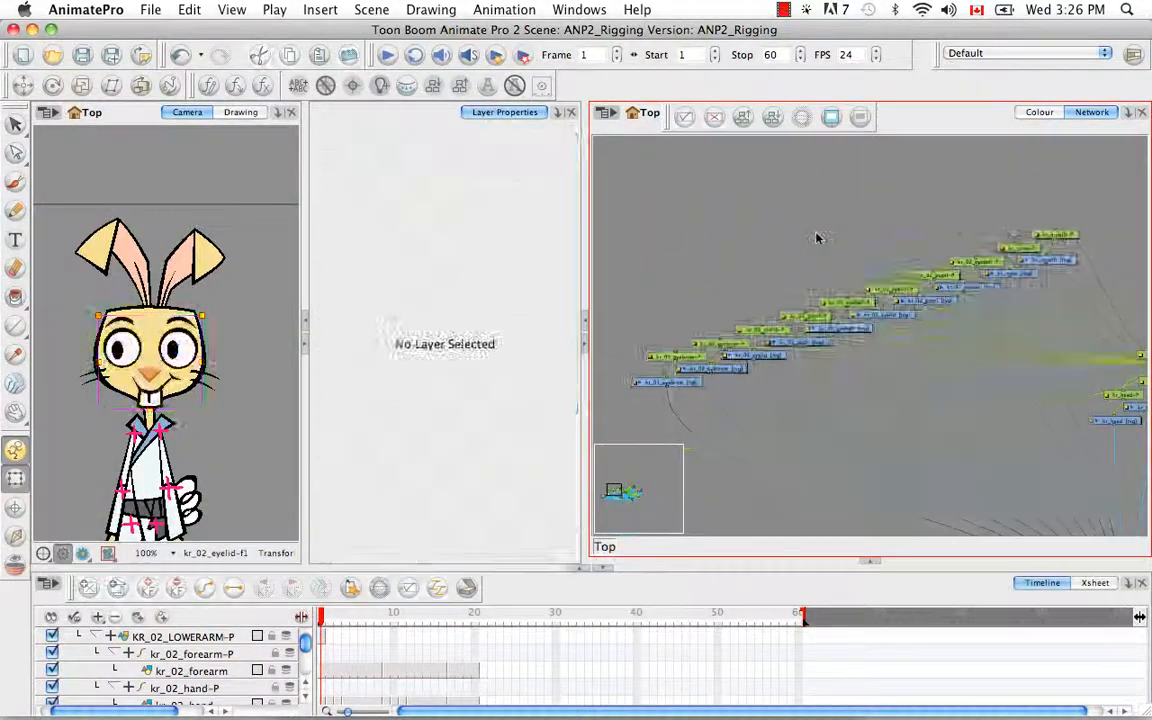
# Step: Add a new drawing node and place it above the eyebrow nodes in the network
pyautogui.press('super+r')
pyautogui.press('super+equal')
pyautogui.press('space')
pyautogui.moveTo(966, 187); pyautogui.dragTo(960, 190)
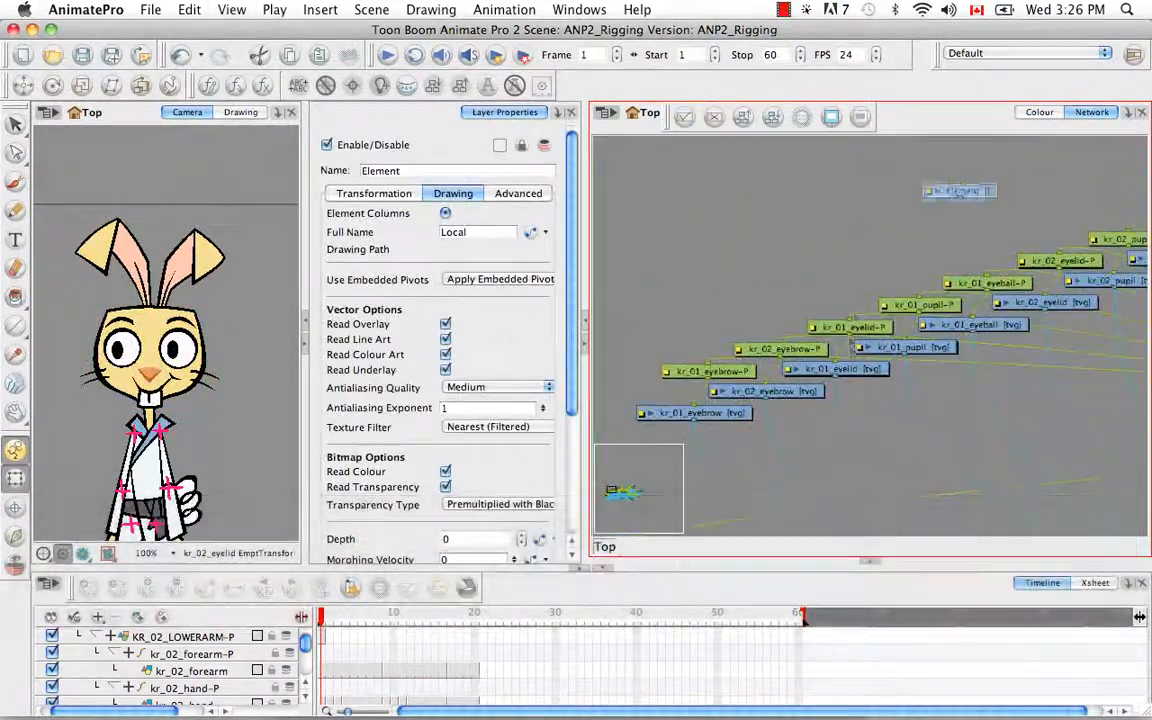
pyautogui.moveTo(960, 190); pyautogui.dragTo(722, 260)
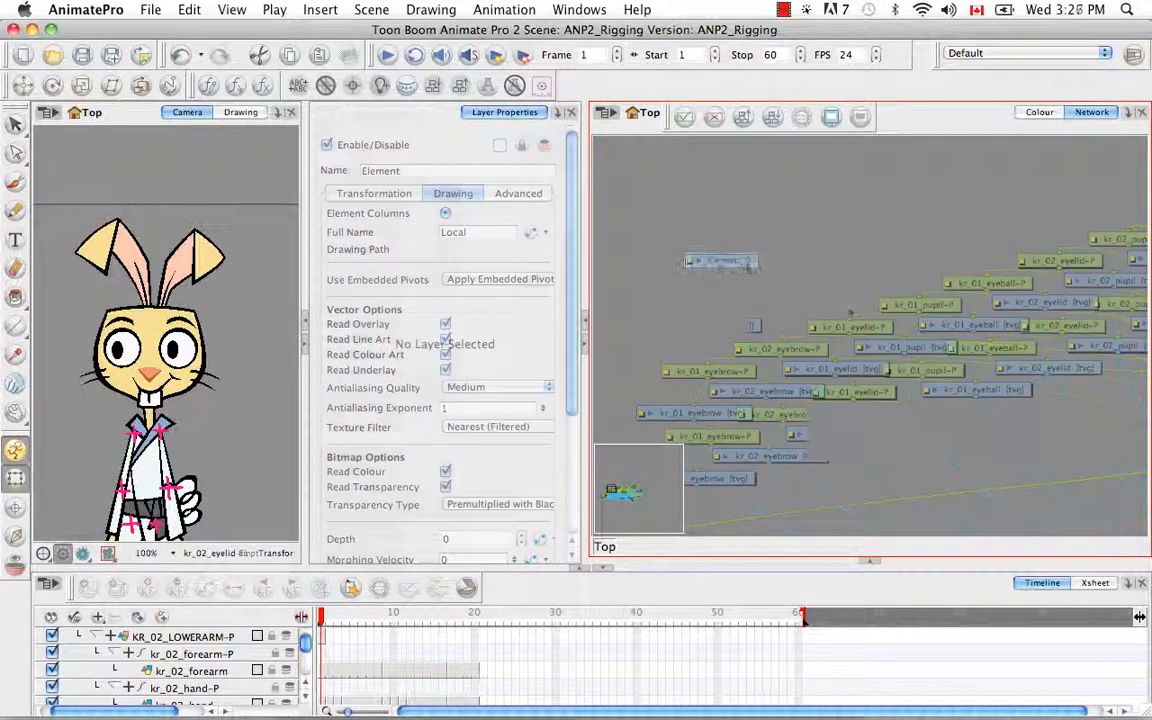
# Step: Separate the kr_01 eyelid, pupil and eyeball nodes from the other facial nodes and parent their pegs to the new drawing node
pyautogui.moveTo(849, 309); pyautogui.dragTo(964, 452)
pyautogui.moveTo(966, 348); pyautogui.dragTo(931, 222)
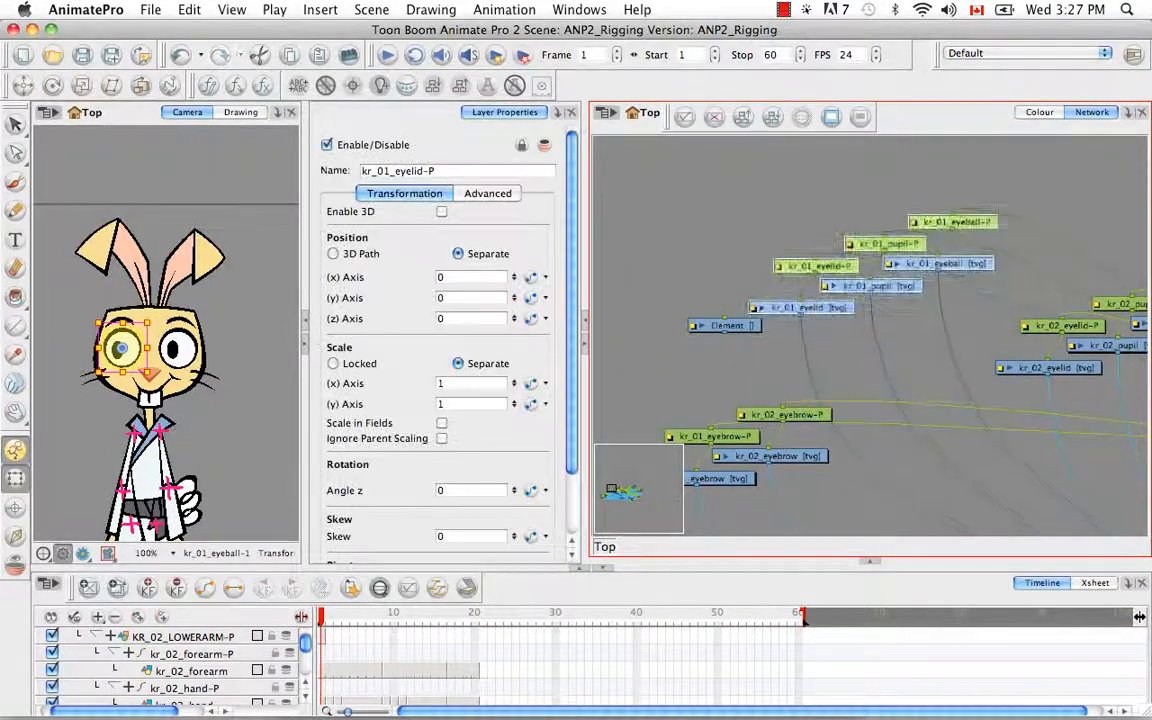
pyautogui.moveTo(747, 328); pyautogui.dragTo(843, 204)
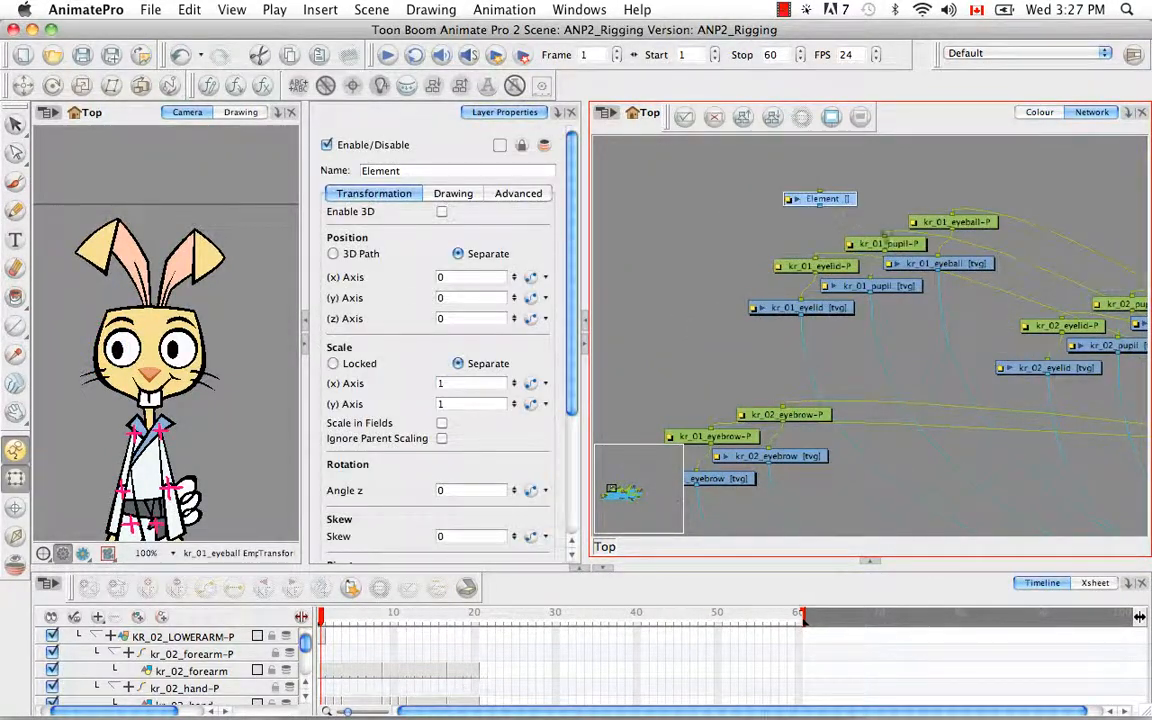
pyautogui.moveTo(1040, 283); pyautogui.dragTo(860, 180)
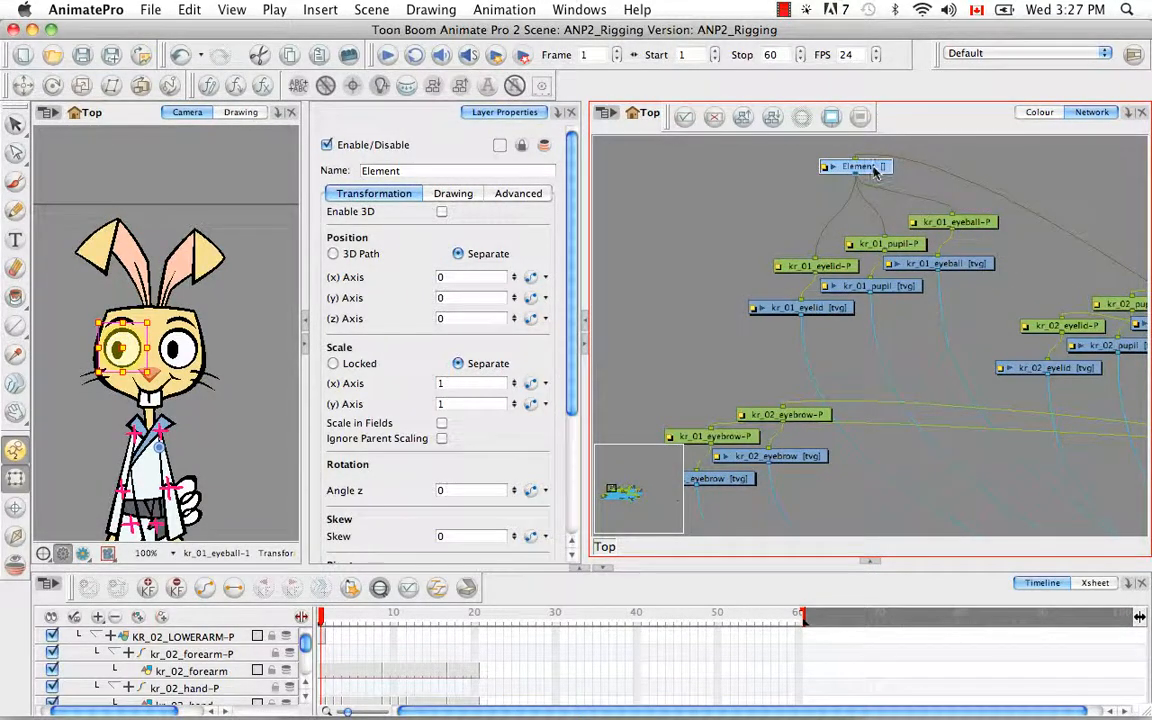
# Step: Create an empty drawing in the new kr_01 eye drawing node and rename the node KR_01_EYE-PEG
pyautogui.click(380, 589)
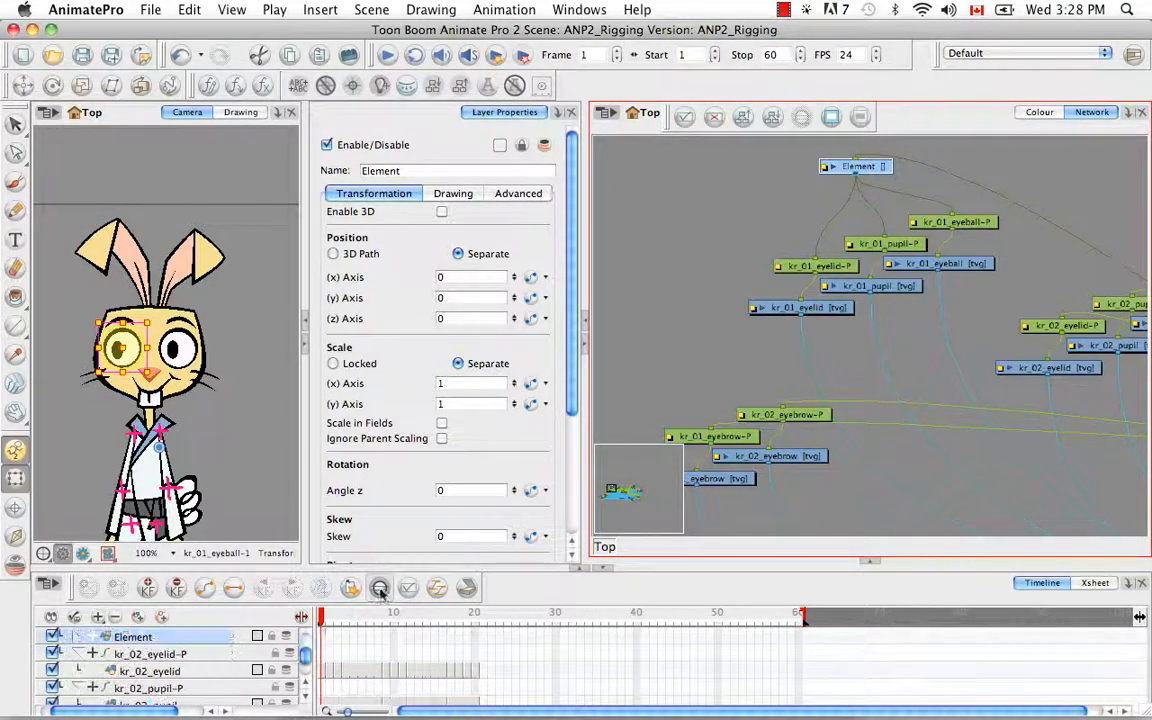
pyautogui.click(140, 634)
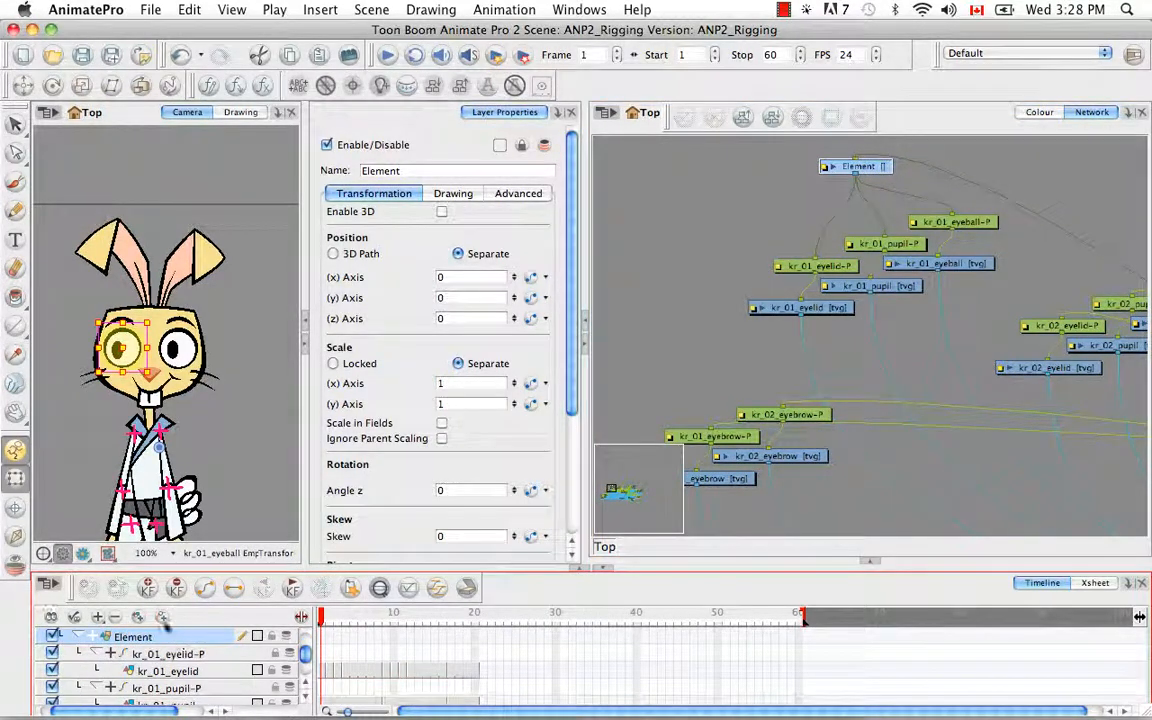
pyautogui.click(463, 196)
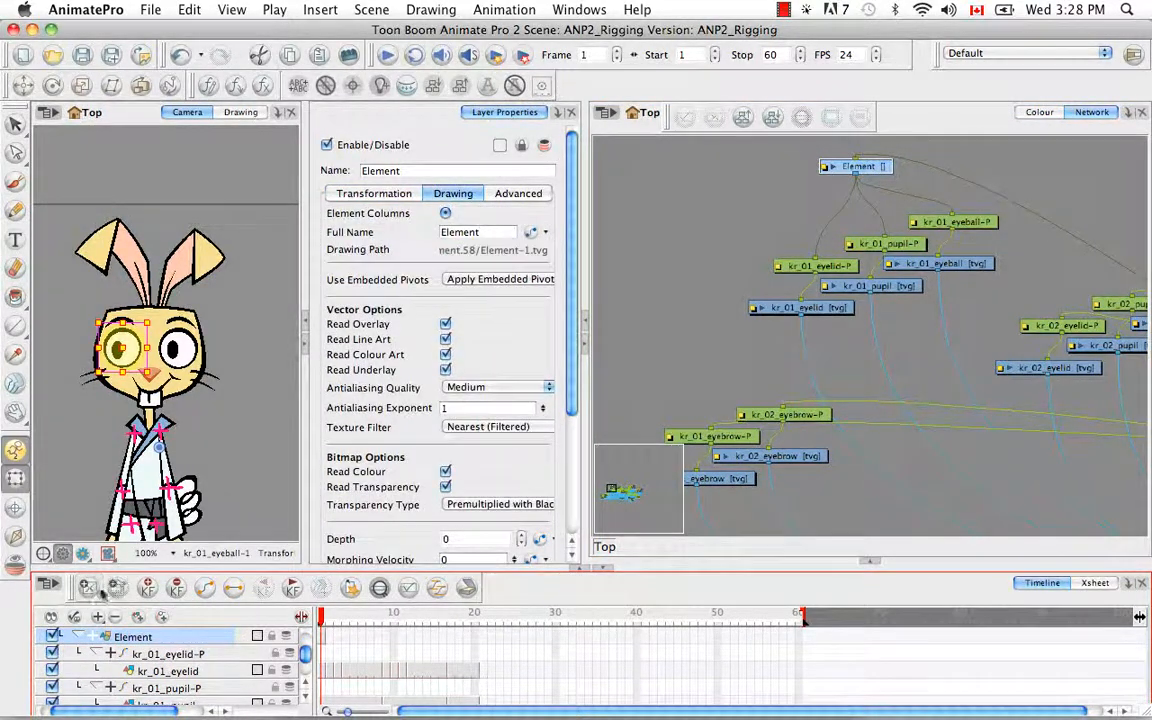
pyautogui.moveTo(425, 170); pyautogui.dragTo(342, 154)
pyautogui.press('BackSpace')
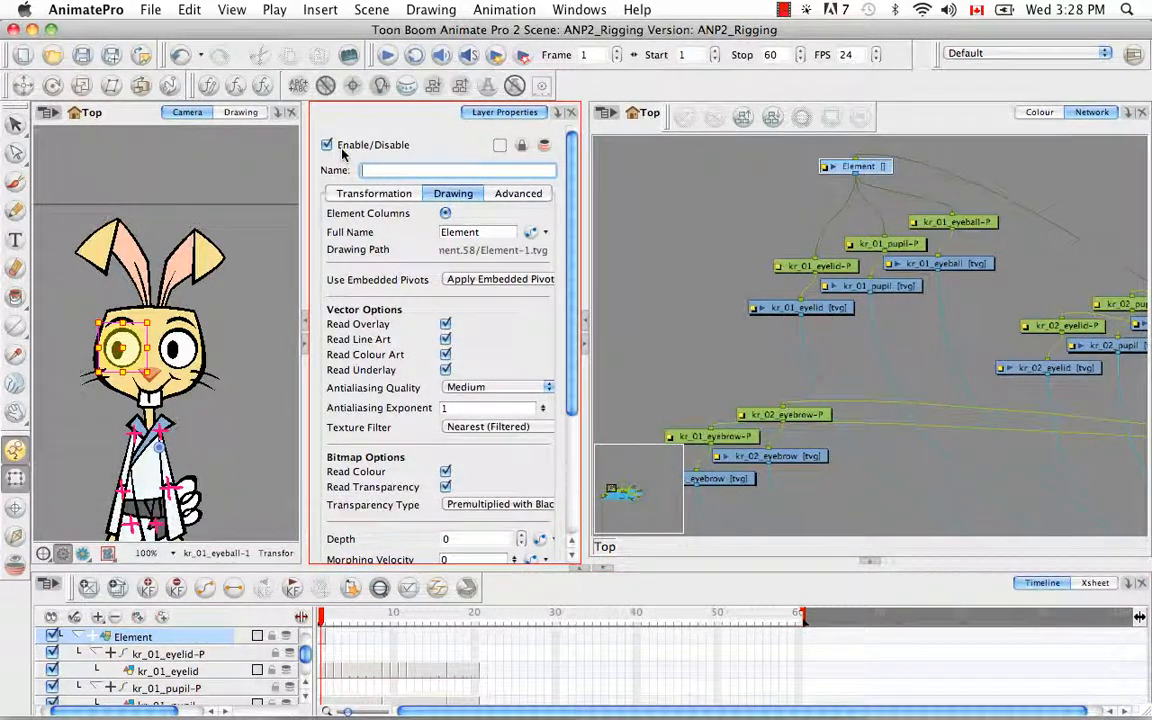
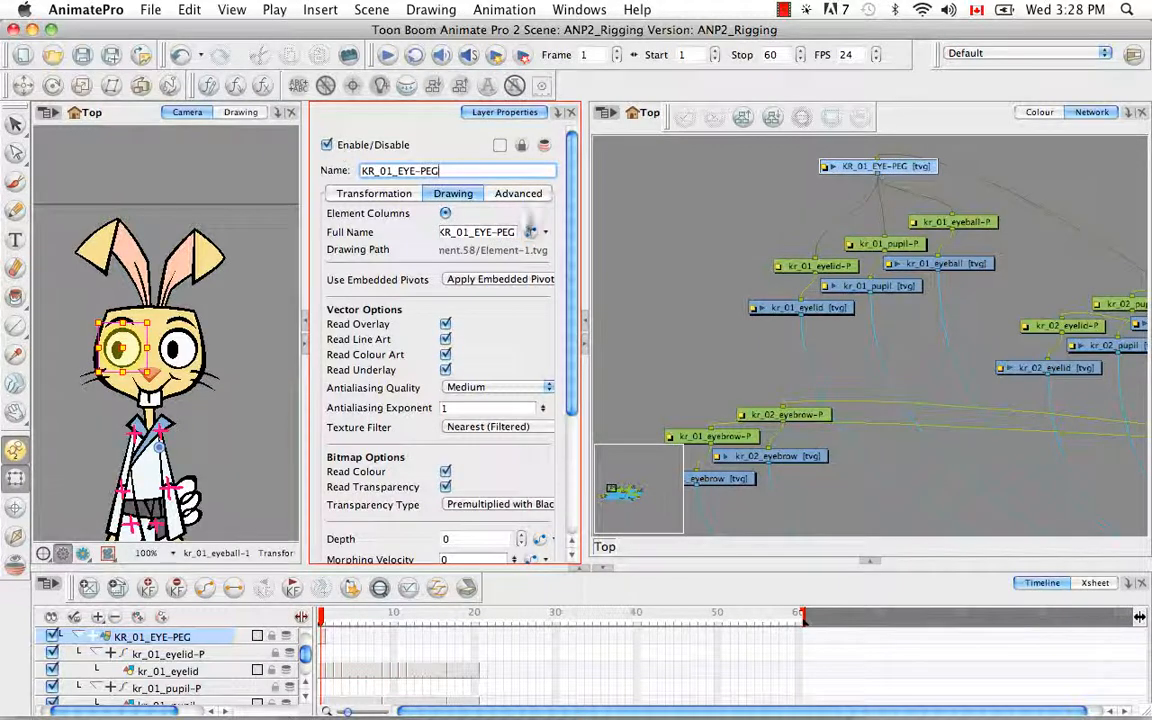
pyautogui.write('KR_01_EYE-PEG')
pyautogui.click(647, 247)
pyautogui.click(897, 171)
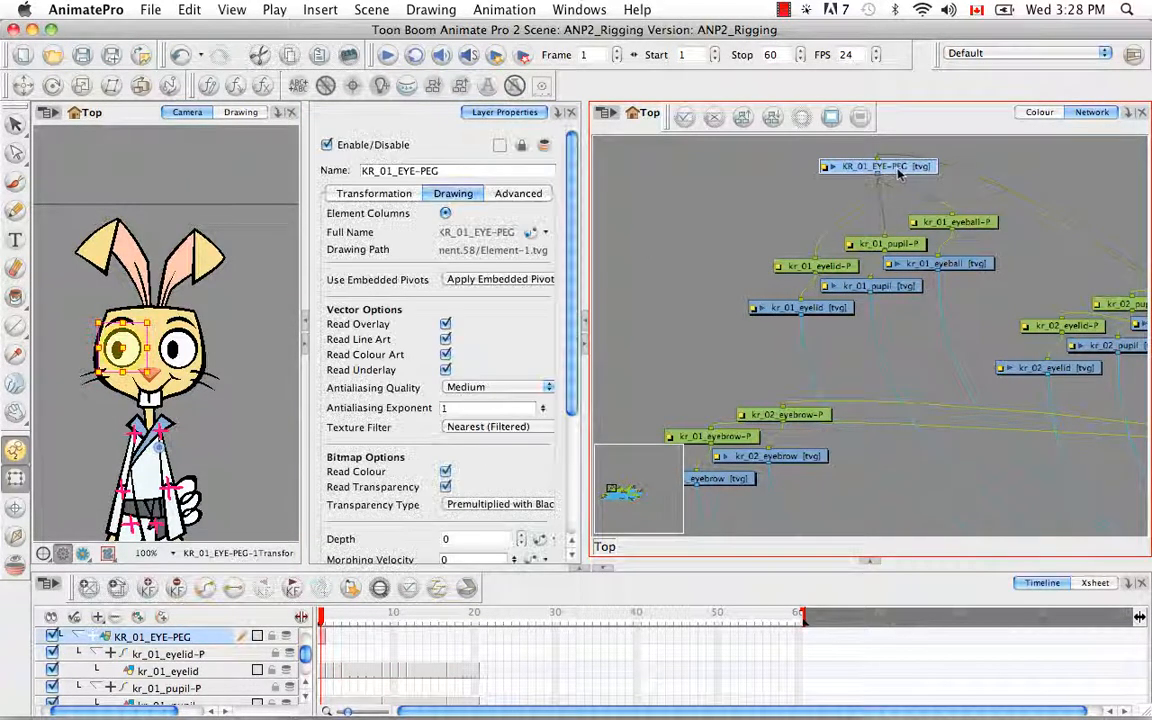
# Step: Copy the first kr_01_eyelid cell and insert it into frame 1 of KR_01_EYE-PEG with Paste Special
pyautogui.click(770, 307)
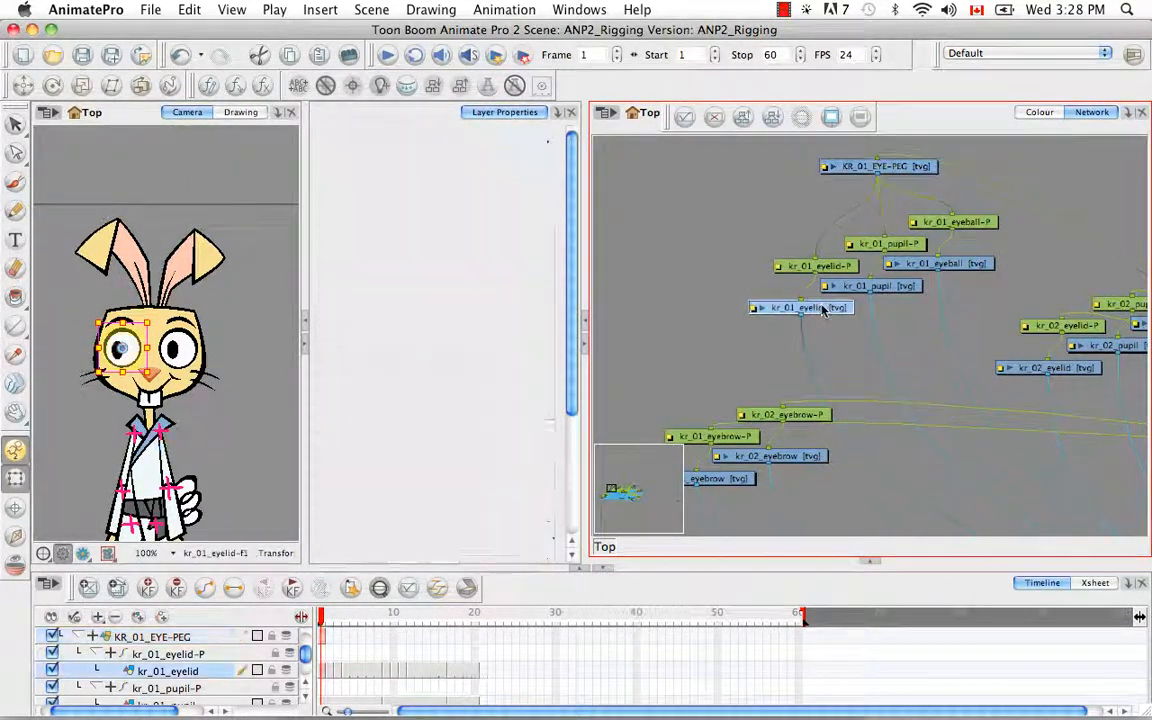
pyautogui.rightClick(330, 636)
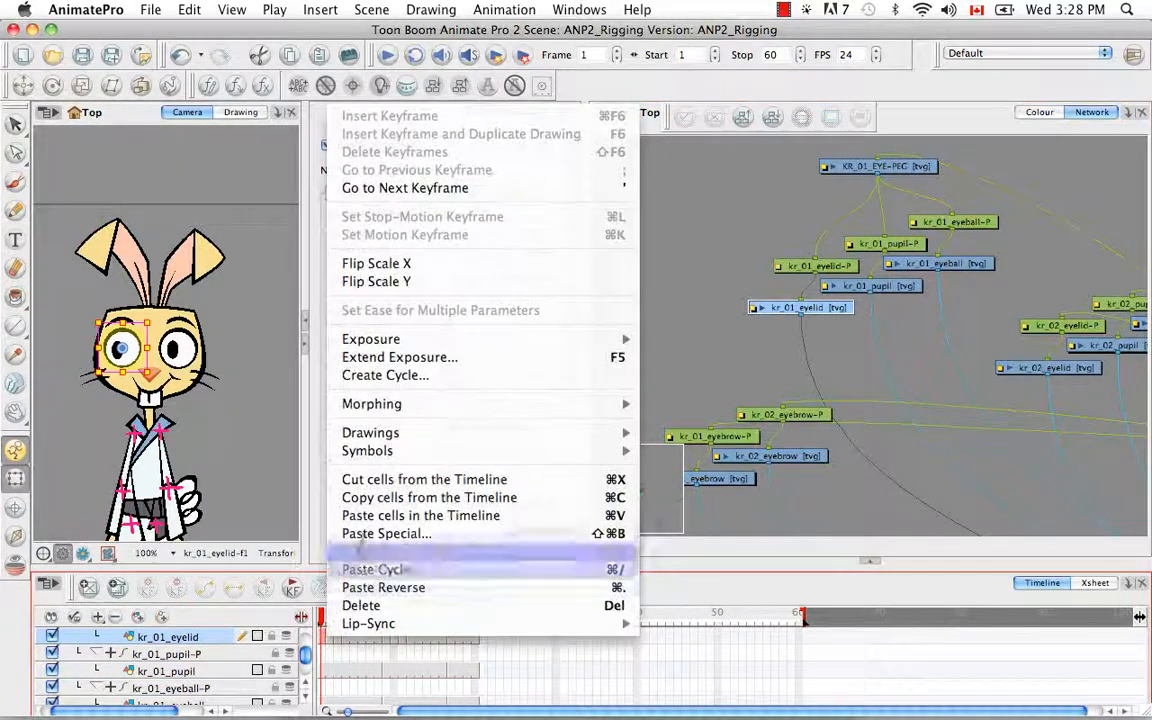
pyautogui.click(316, 460)
pyautogui.click(877, 168)
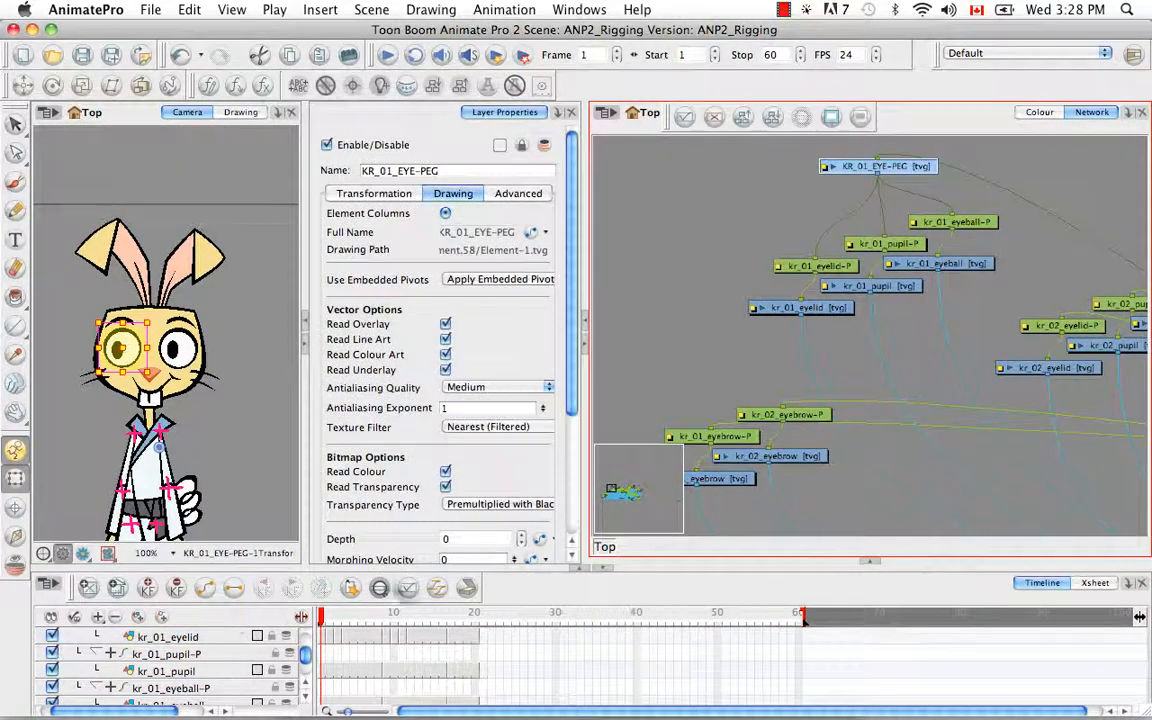
pyautogui.rightClick(322, 636)
pyautogui.click(372, 531)
pyautogui.press('Return')
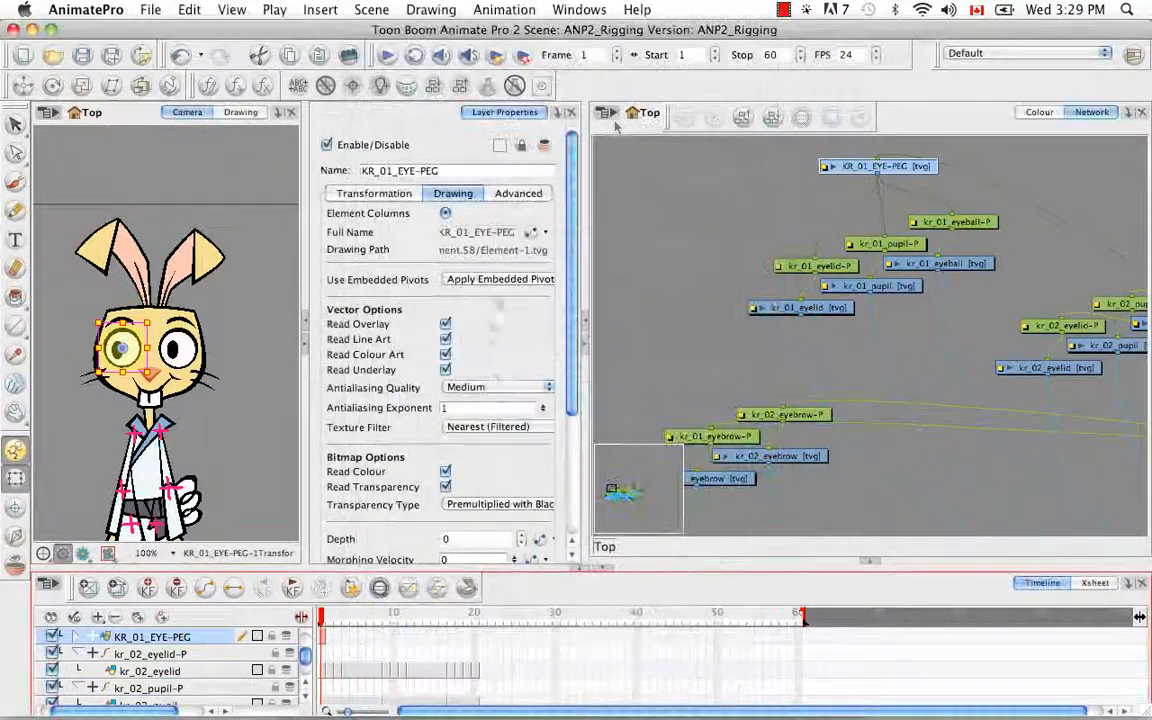
# Step: Paint a pink pivot cross over the kr_01 eye on the KR_01_EYE-PEG drawing with the Brush tool
pyautogui.click(16, 181)
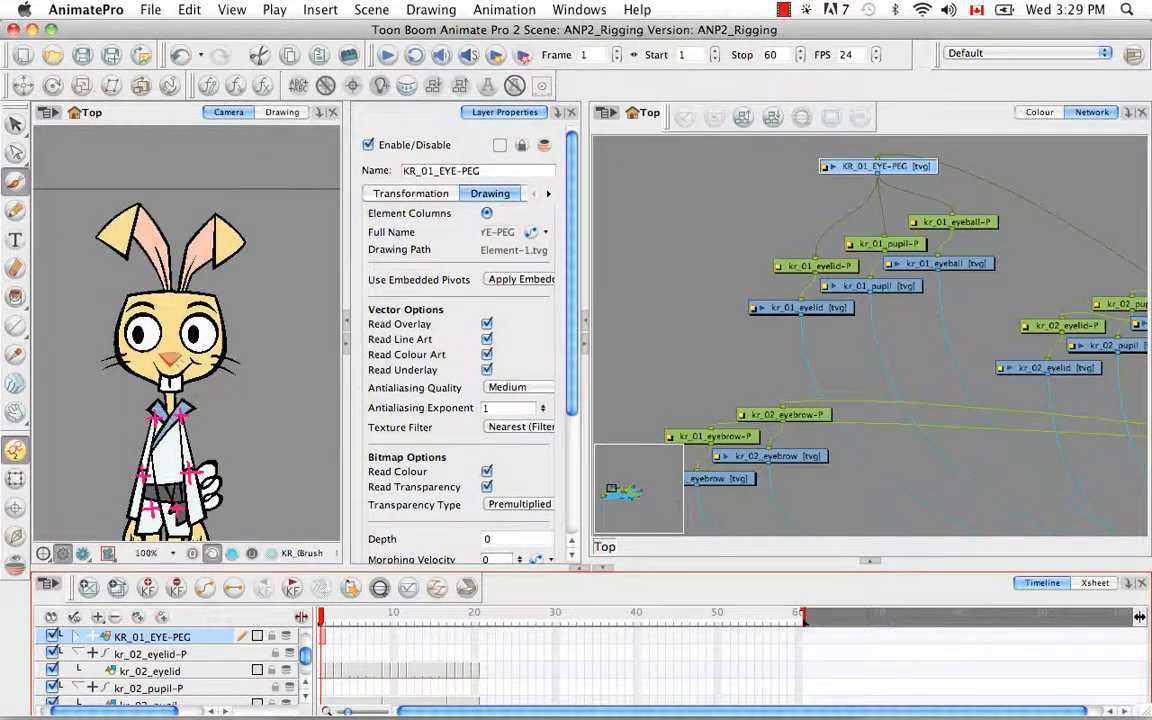
pyautogui.press('2')
pyautogui.press('2')
pyautogui.press('2')
pyautogui.press('1')
pyautogui.press('1')
pyautogui.press('1')
pyautogui.press('1')
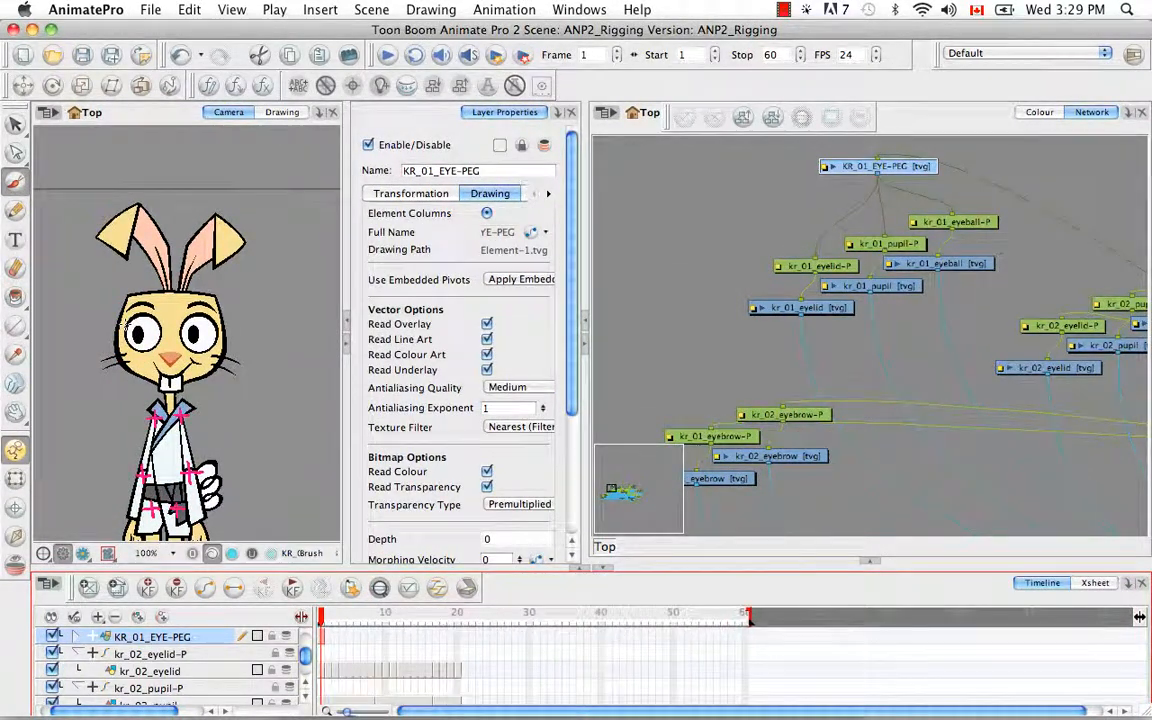
pyautogui.click(157, 115)
pyautogui.press('2')
pyautogui.press('space')
pyautogui.moveTo(139, 340)
pyautogui.mouseDown()
pyautogui.moveTo(208, 342)
pyautogui.moveTo(168, 340)
pyautogui.mouseUp()
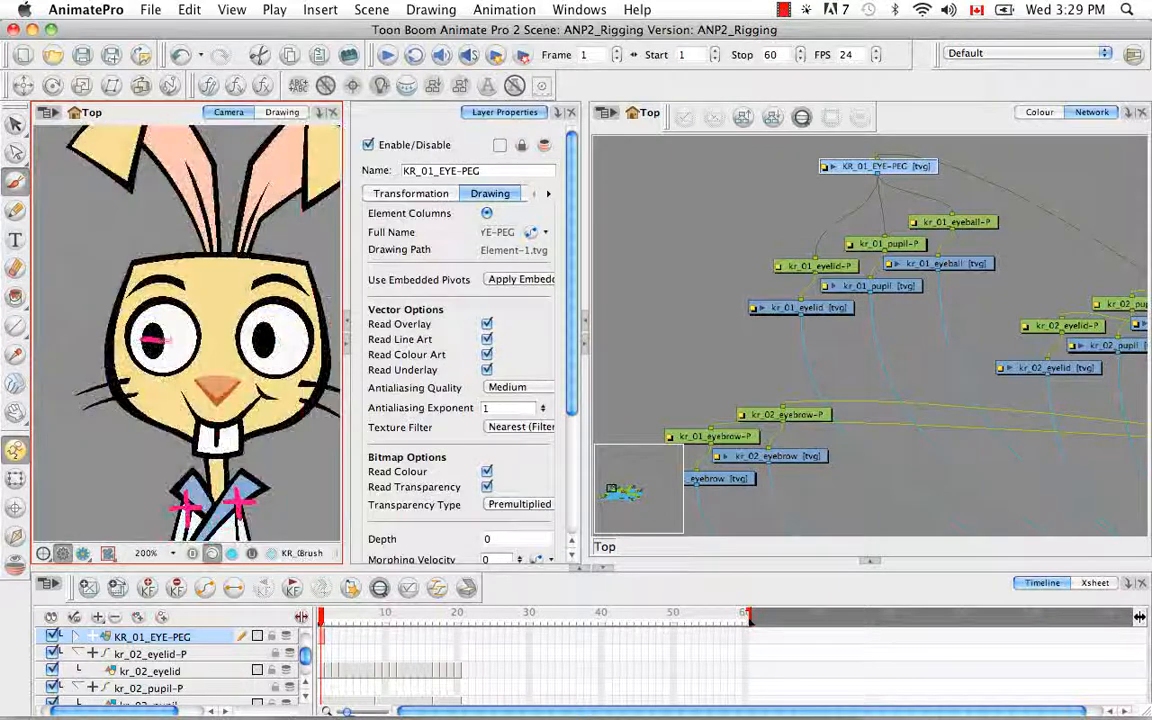
# Step: Move Composite_1 beside the kr_01 and kr_02 eye nodes and connect KR_01_EYE-PEG to it
pyautogui.click(847, 349)
pyautogui.press('1')
pyautogui.press('1')
pyautogui.press('1')
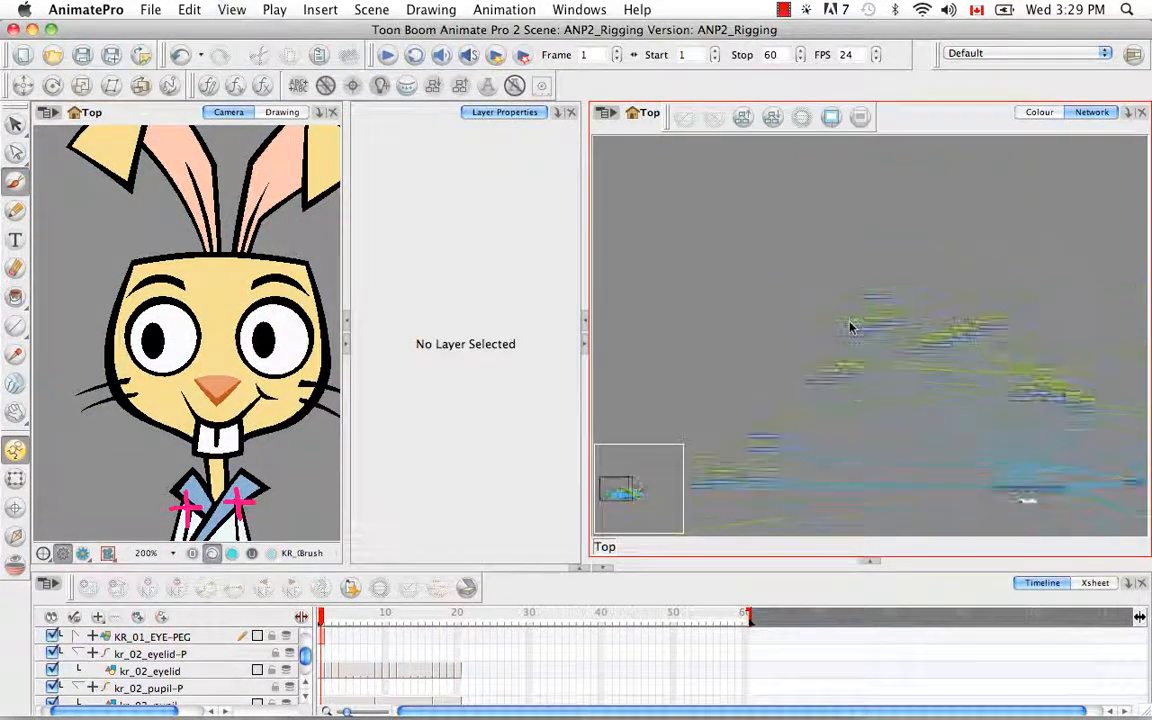
pyautogui.click(1015, 433)
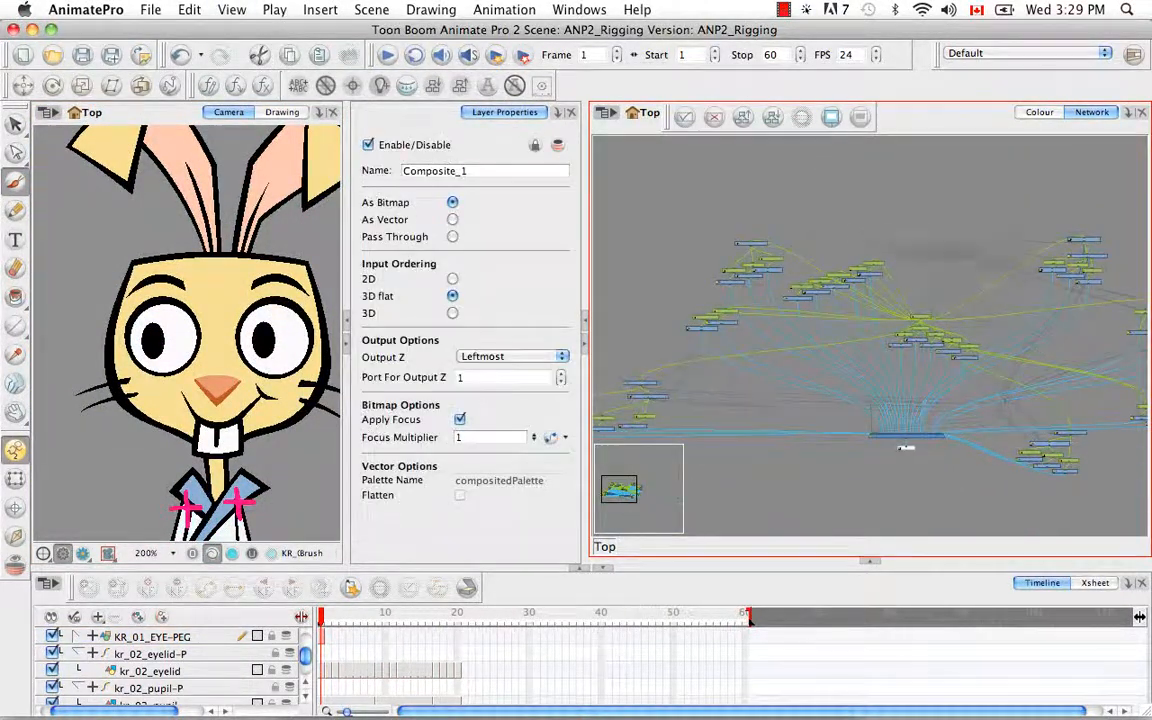
pyautogui.moveTo(618, 282); pyautogui.dragTo(828, 234)
pyautogui.press('2')
pyautogui.press('2')
pyautogui.press('2')
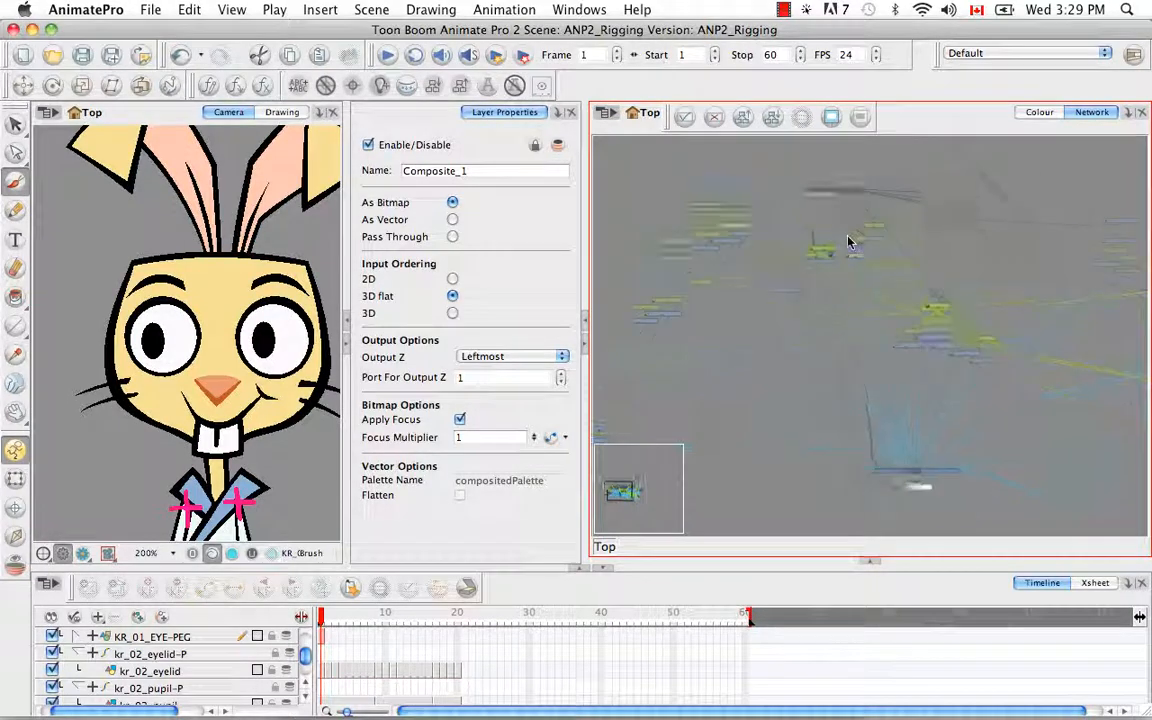
pyautogui.press('space')
pyautogui.moveTo(640, 300); pyautogui.dragTo(810, 320)
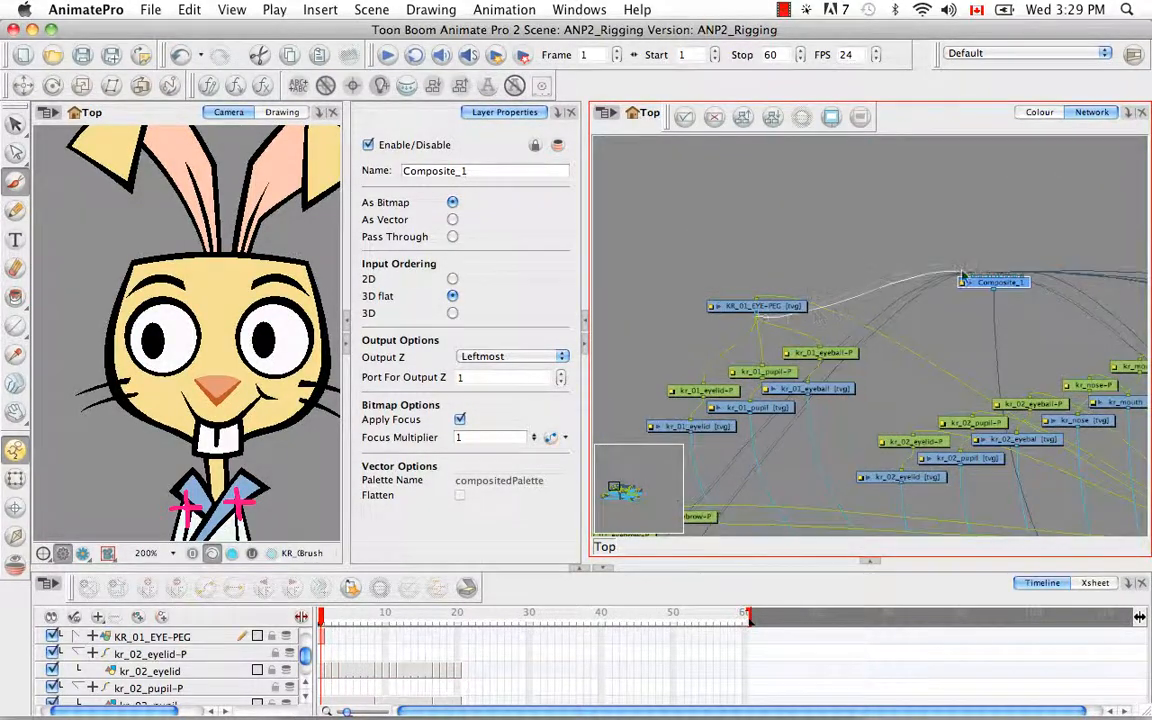
pyautogui.moveTo(962, 276); pyautogui.dragTo(958, 278)
pyautogui.click(165, 331)
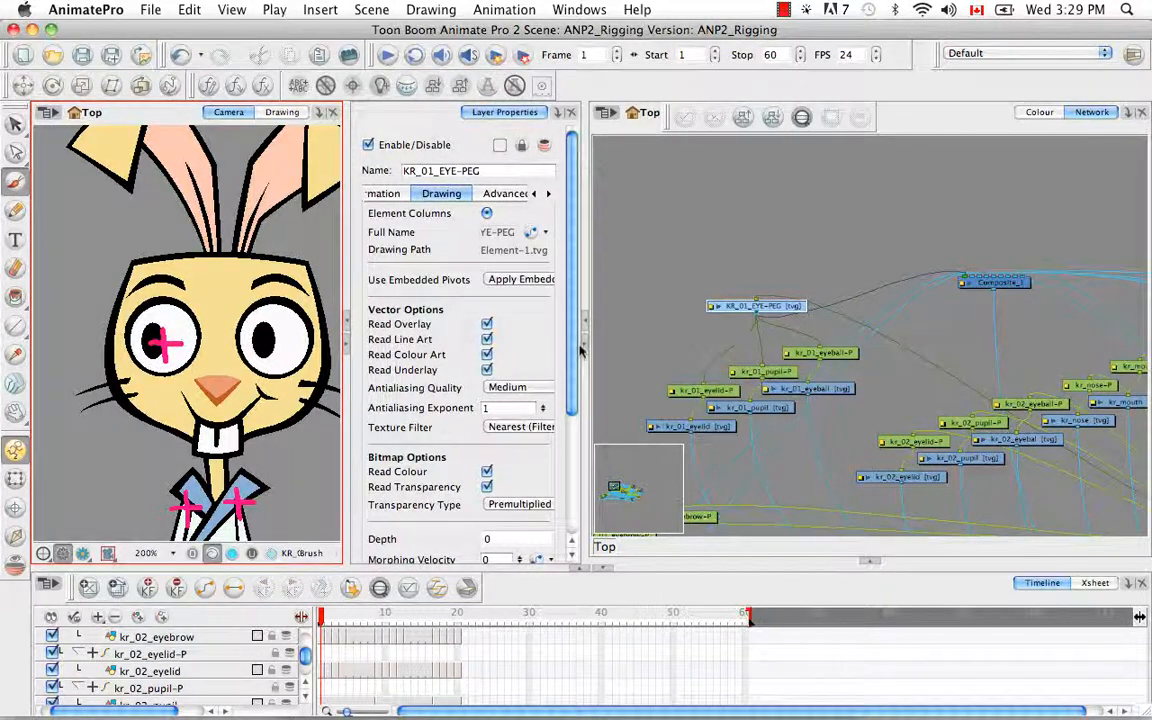
# Step: Add another drawing node and place it above Composite_1 in the network
pyautogui.click(869, 279)
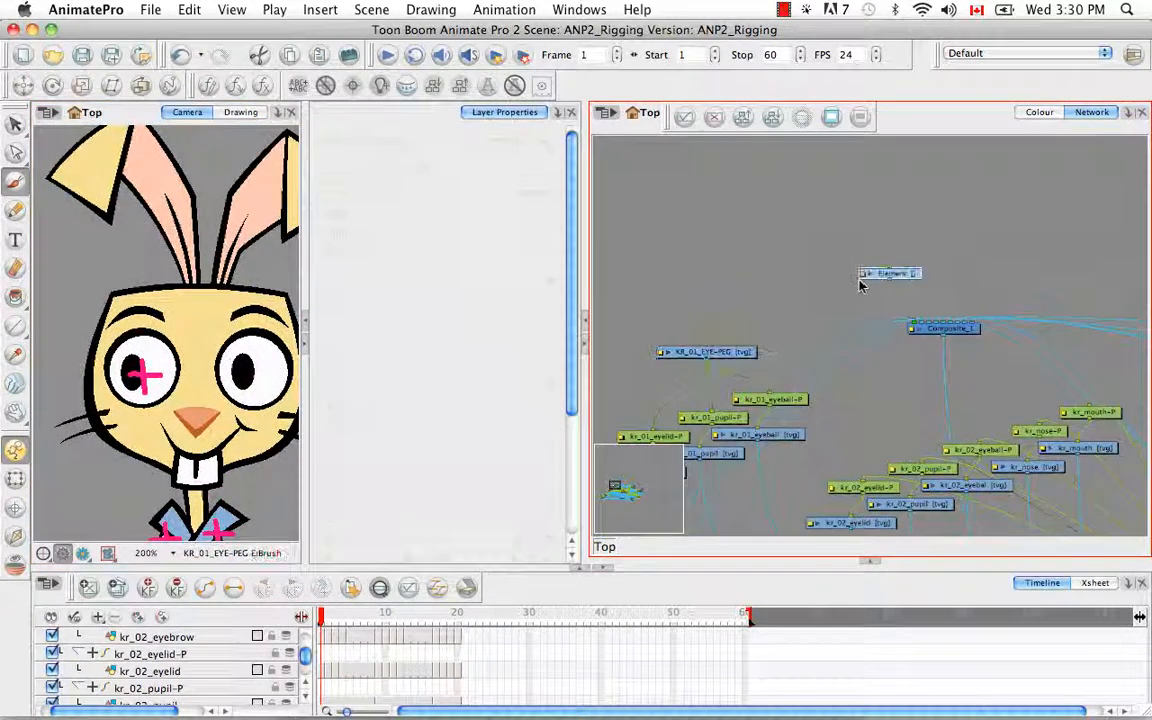
pyautogui.press('super+r')
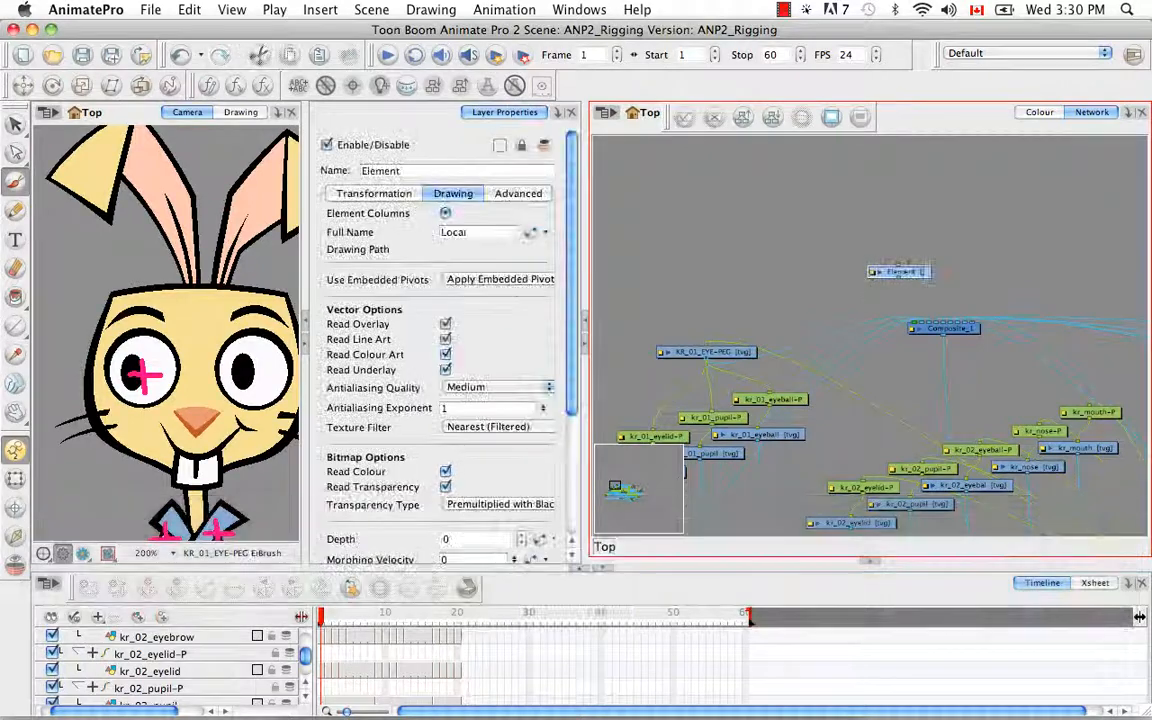
pyautogui.moveTo(923, 273); pyautogui.dragTo(950, 154)
# Step: Separate the kr_02 eyelid, pupil and eyeball nodes from the nose and mouth and parent their pegs to the new drawing node
pyautogui.moveTo(799, 396); pyautogui.dragTo(852, 452)
pyautogui.moveTo(861, 376); pyautogui.dragTo(980, 314)
pyautogui.press('space')
pyautogui.click(870, 295)
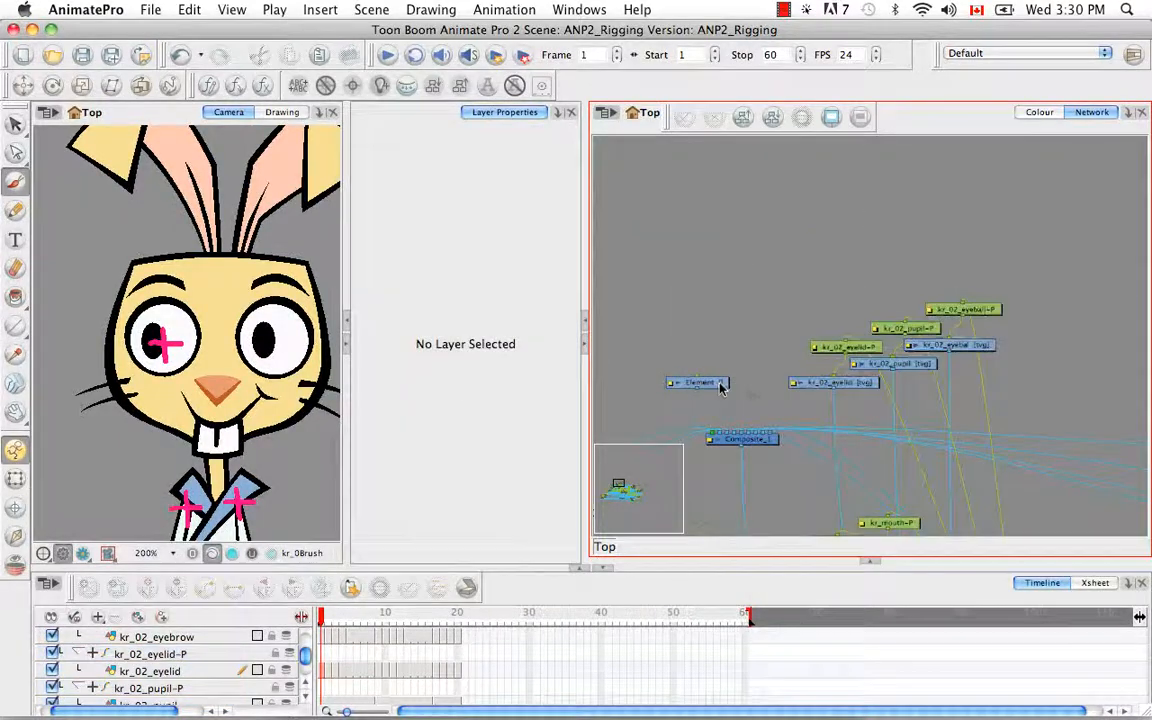
pyautogui.moveTo(723, 386); pyautogui.dragTo(813, 247)
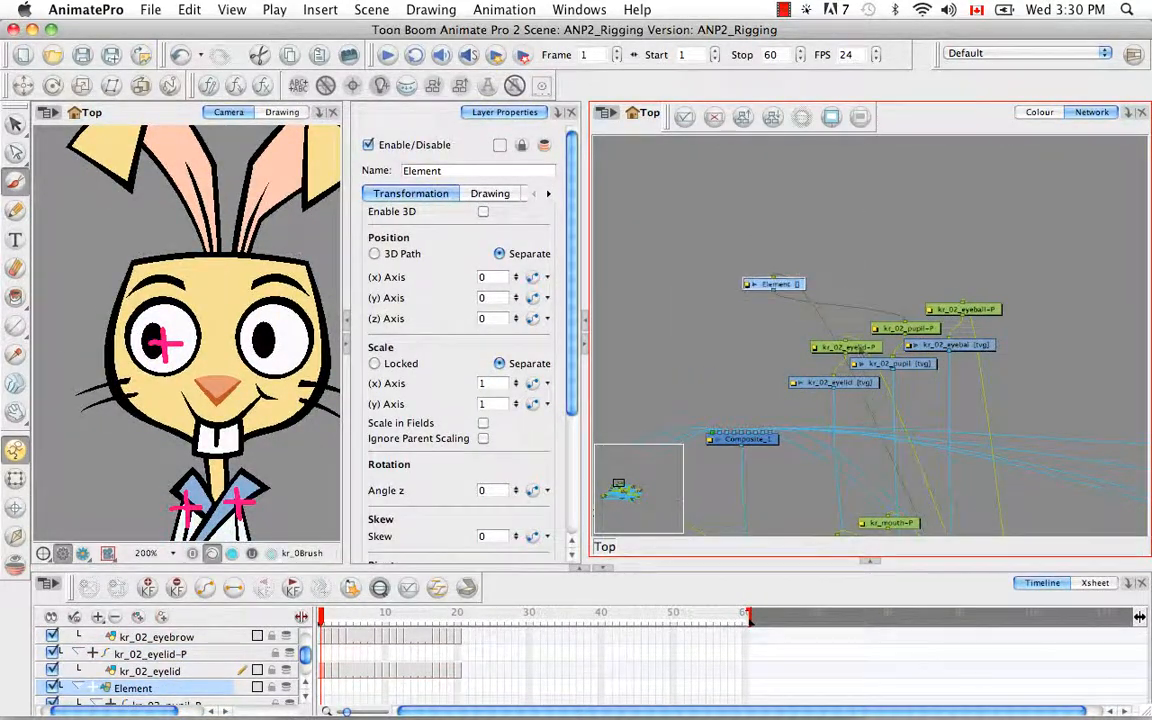
pyautogui.moveTo(854, 345); pyautogui.dragTo(762, 305)
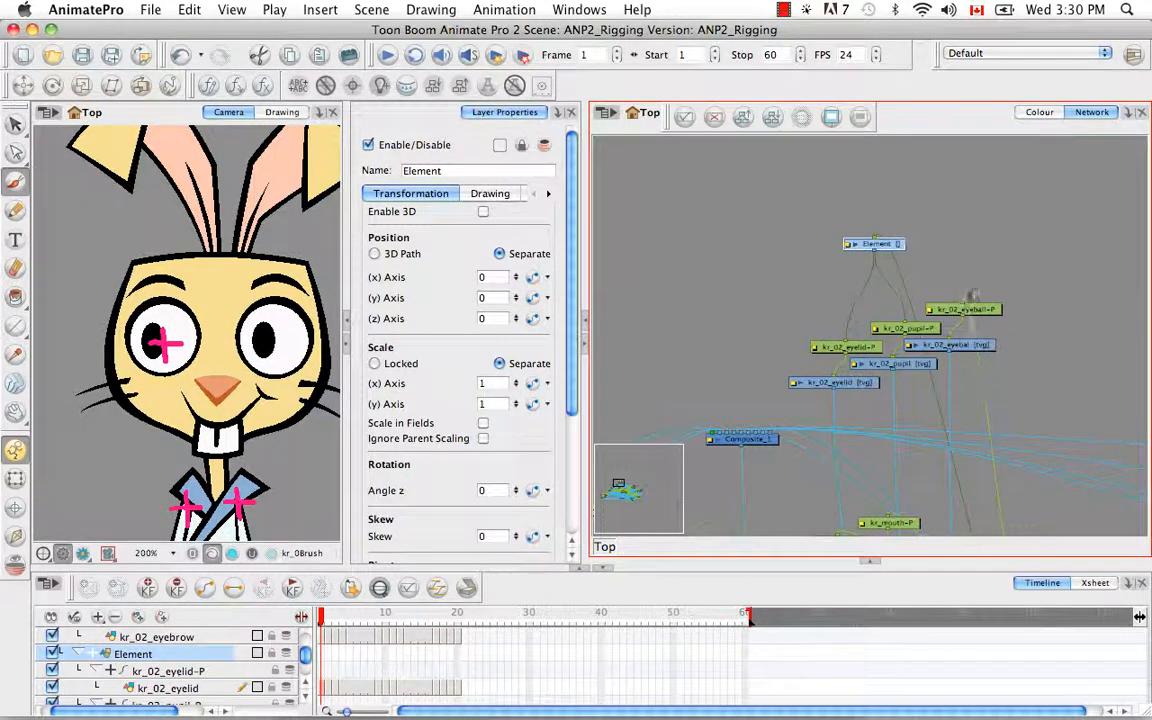
# Step: Create an empty drawing in the kr_02 eye drawing node and rename the node KR_02_EYE-PEG
pyautogui.click(484, 194)
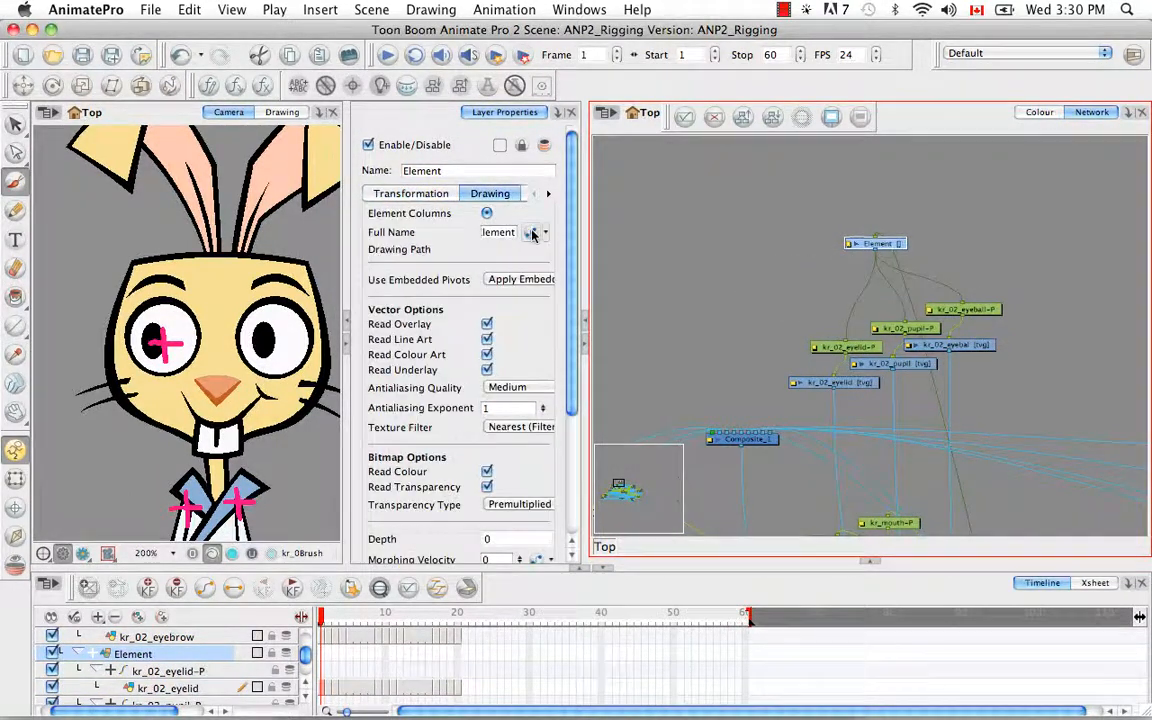
pyautogui.click(92, 589)
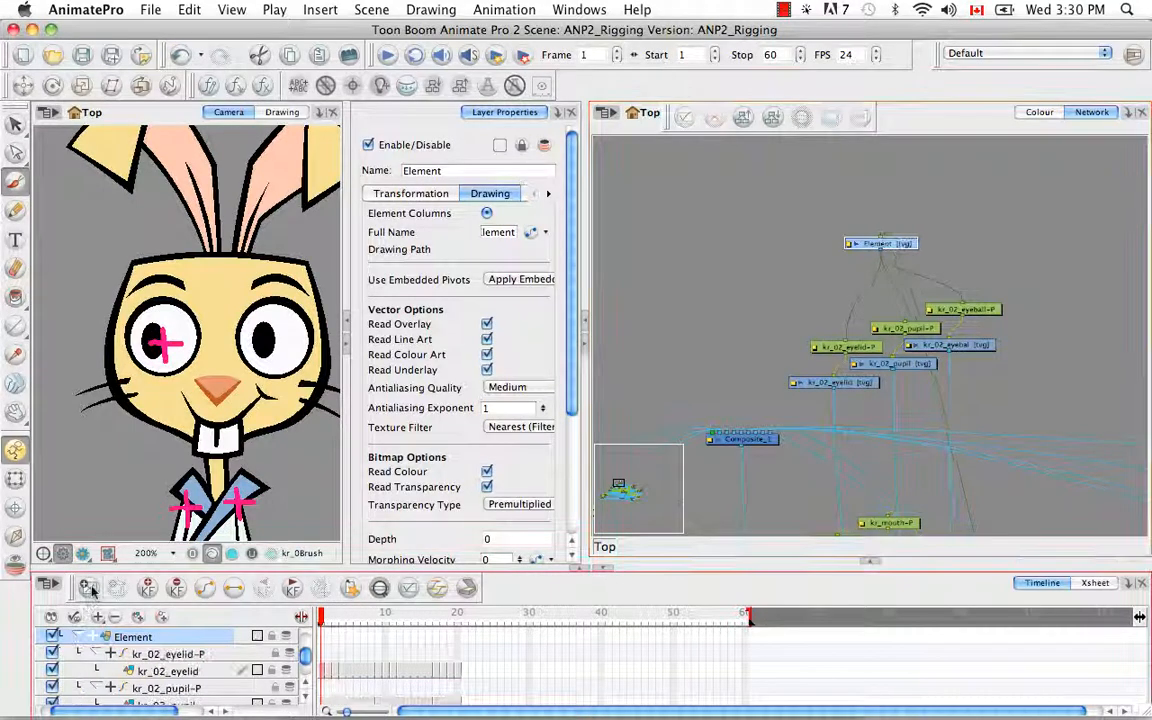
pyautogui.click(443, 171)
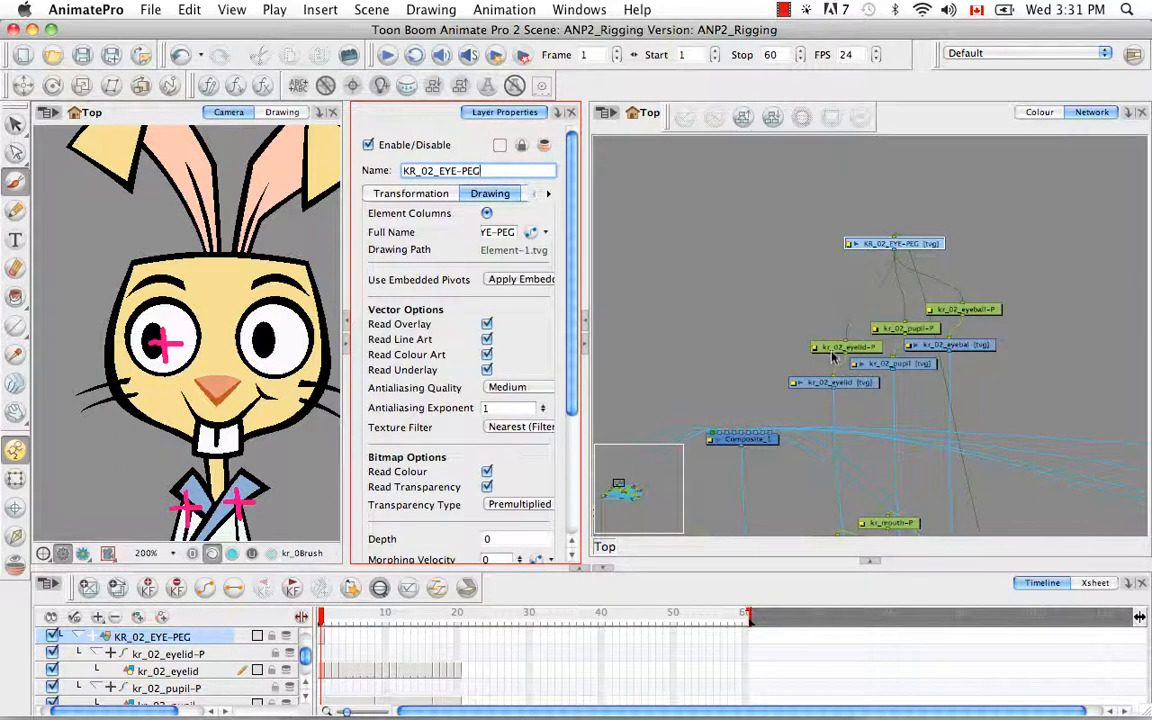
# Step: Copy the first kr_02_eyelid cell and insert it into frame 1 of KR_02_EYE-PEG with Paste Special
pyautogui.click(858, 384)
pyautogui.rightClick(323, 639)
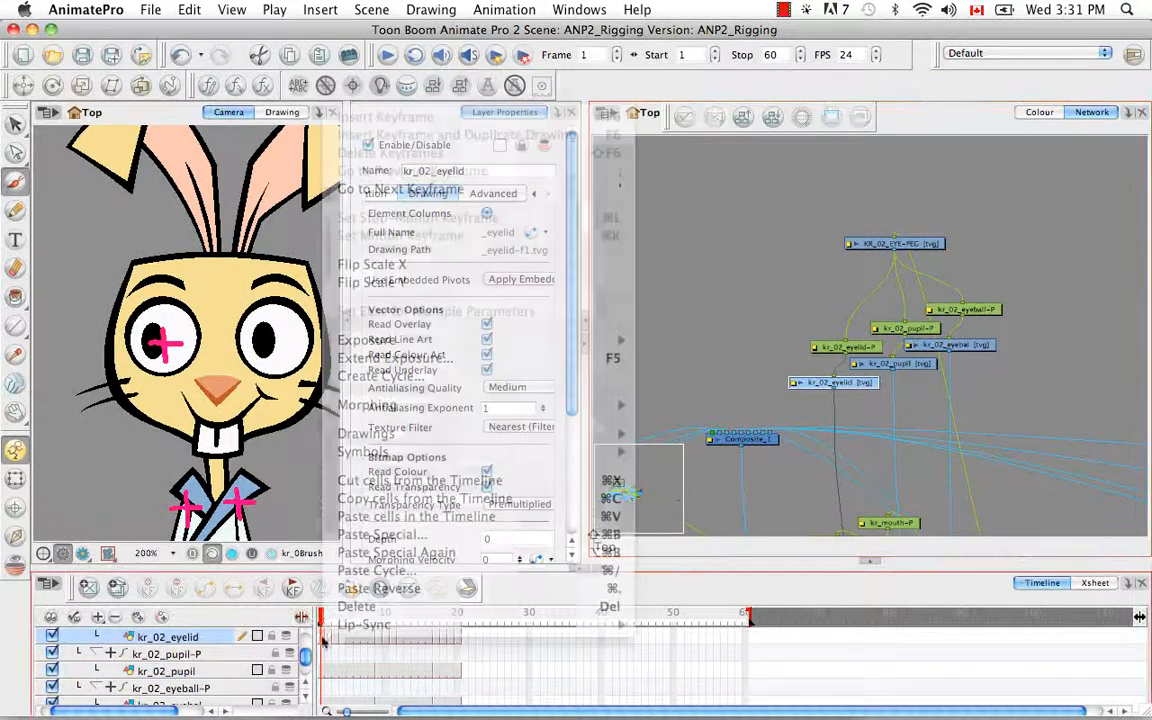
pyautogui.click(350, 499)
pyautogui.click(915, 243)
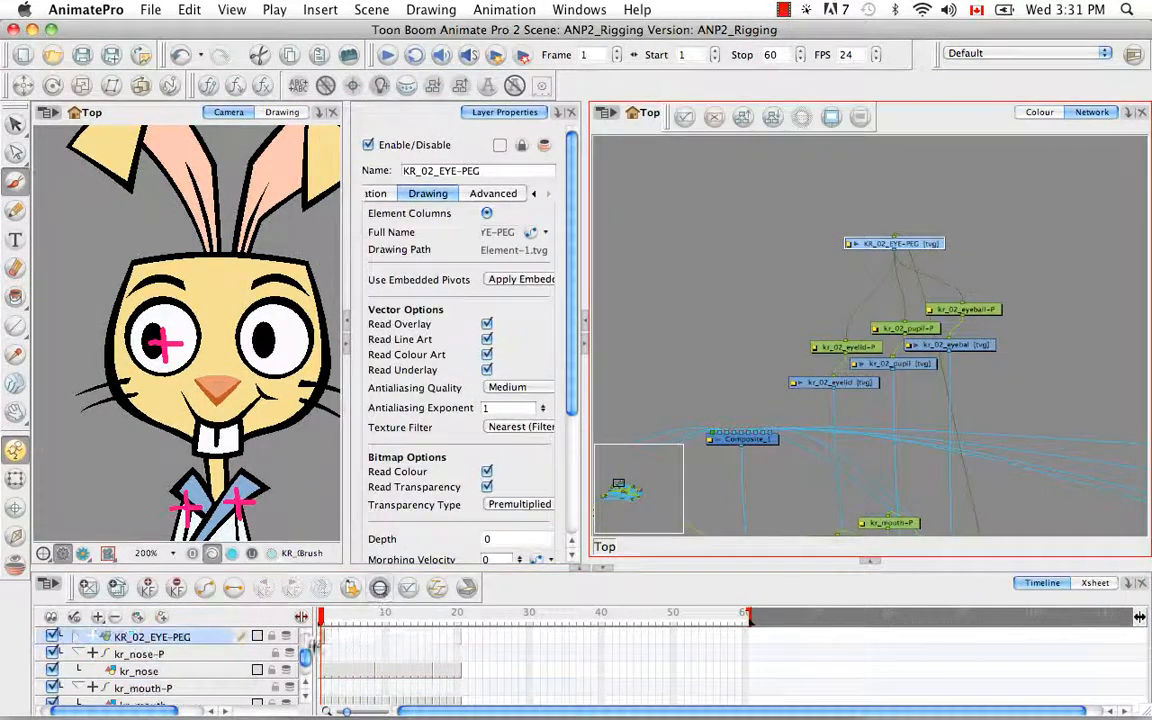
pyautogui.rightClick(323, 637)
pyautogui.click(330, 545)
pyautogui.click(598, 58)
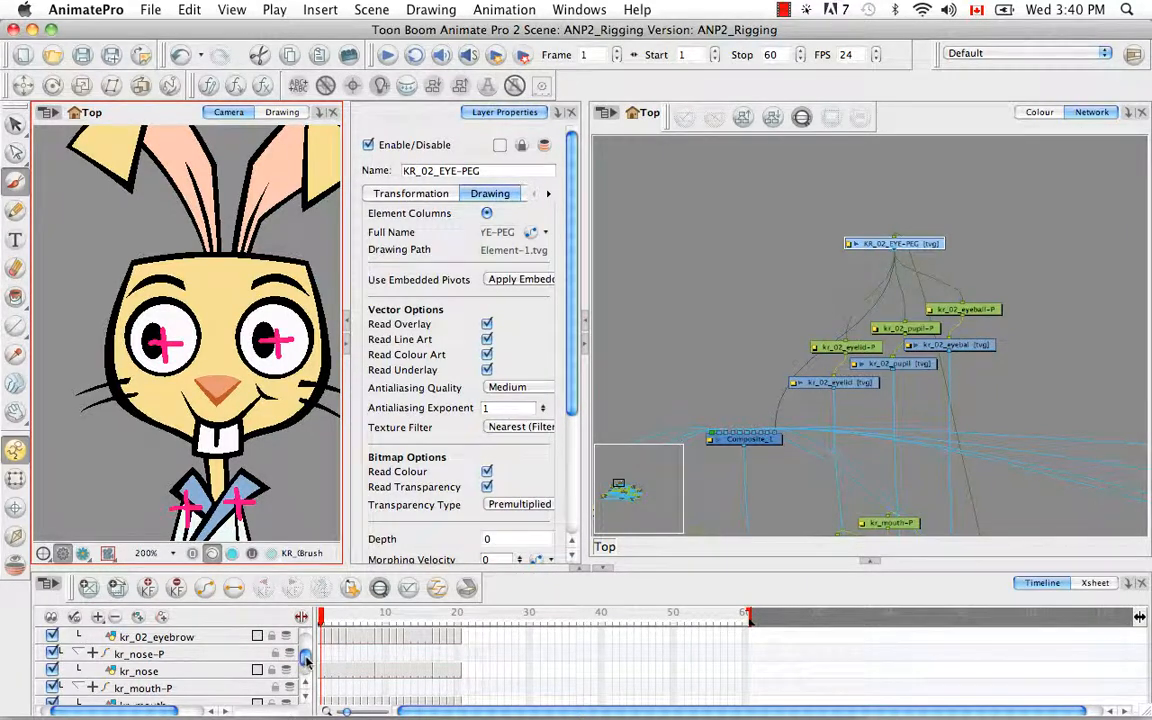
# Step: Find KR_02_EYE-PEG in the timeline, collapse its child layers and expand them again
pyautogui.moveTo(306, 658); pyautogui.dragTo(303, 636)
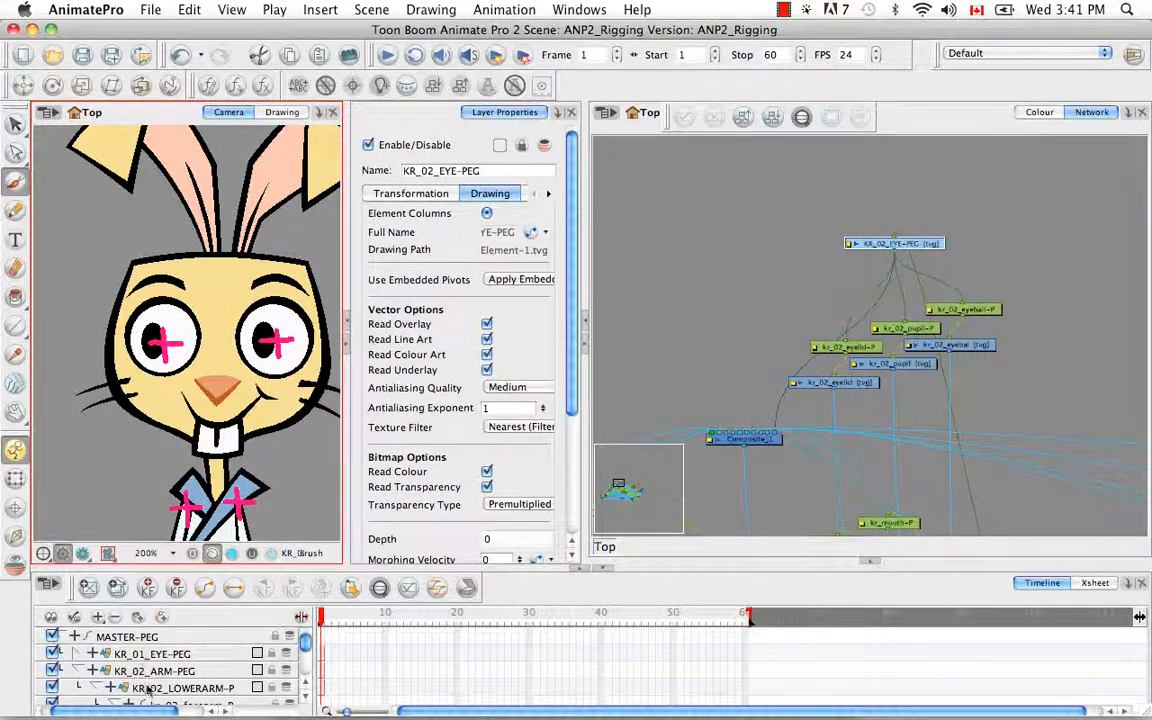
pyautogui.click(156, 655)
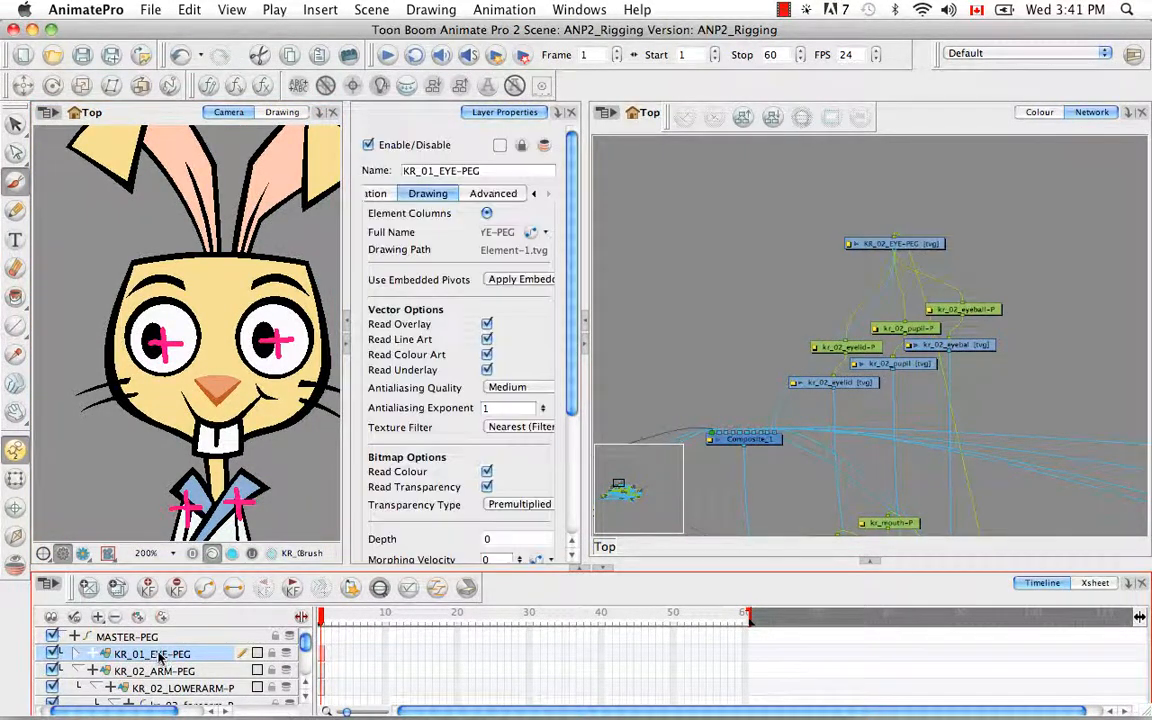
pyautogui.click(934, 249)
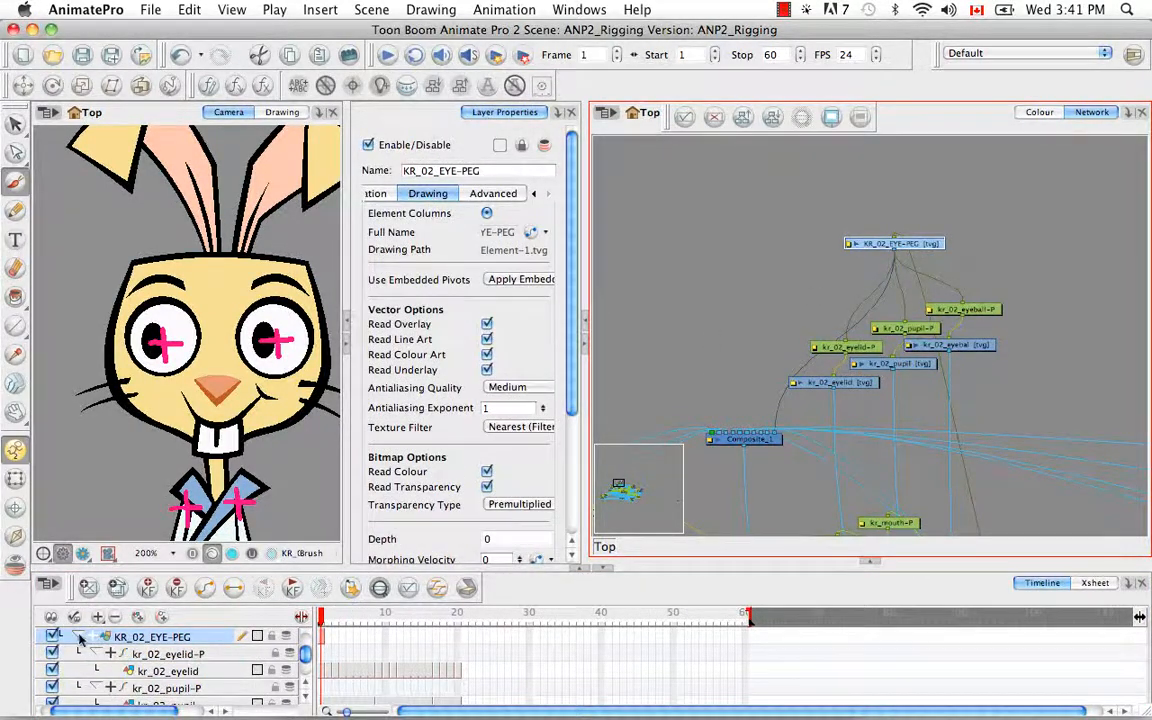
pyautogui.click(80, 637)
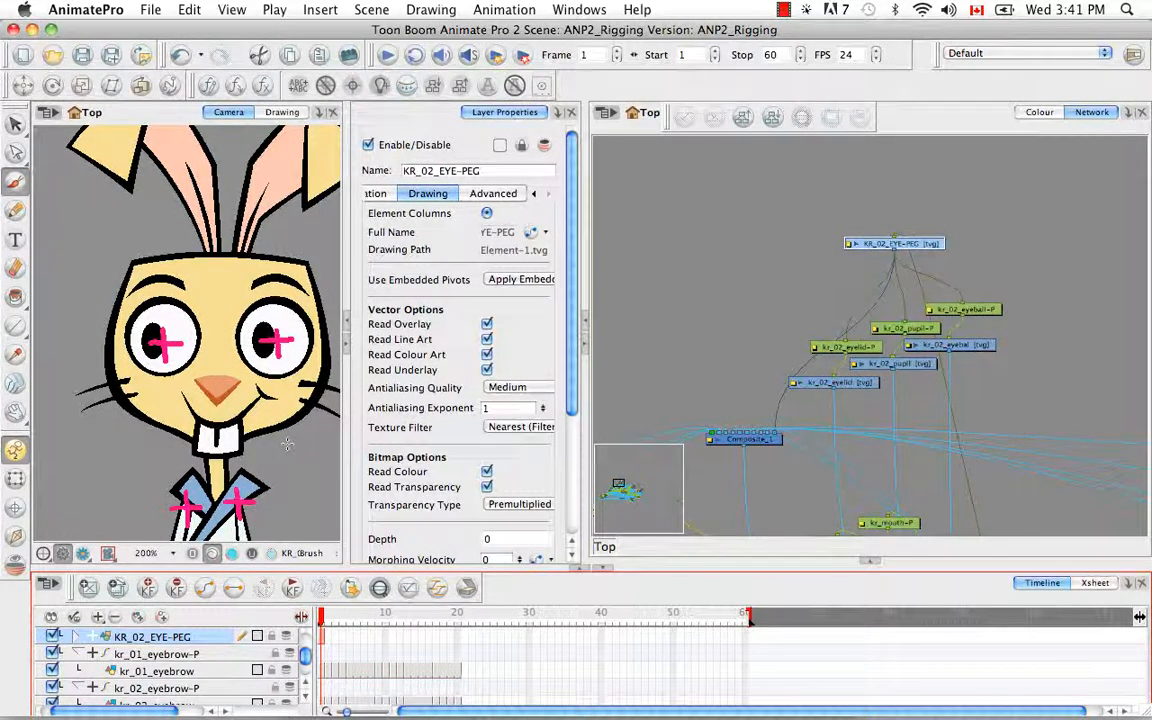
pyautogui.click(78, 637)
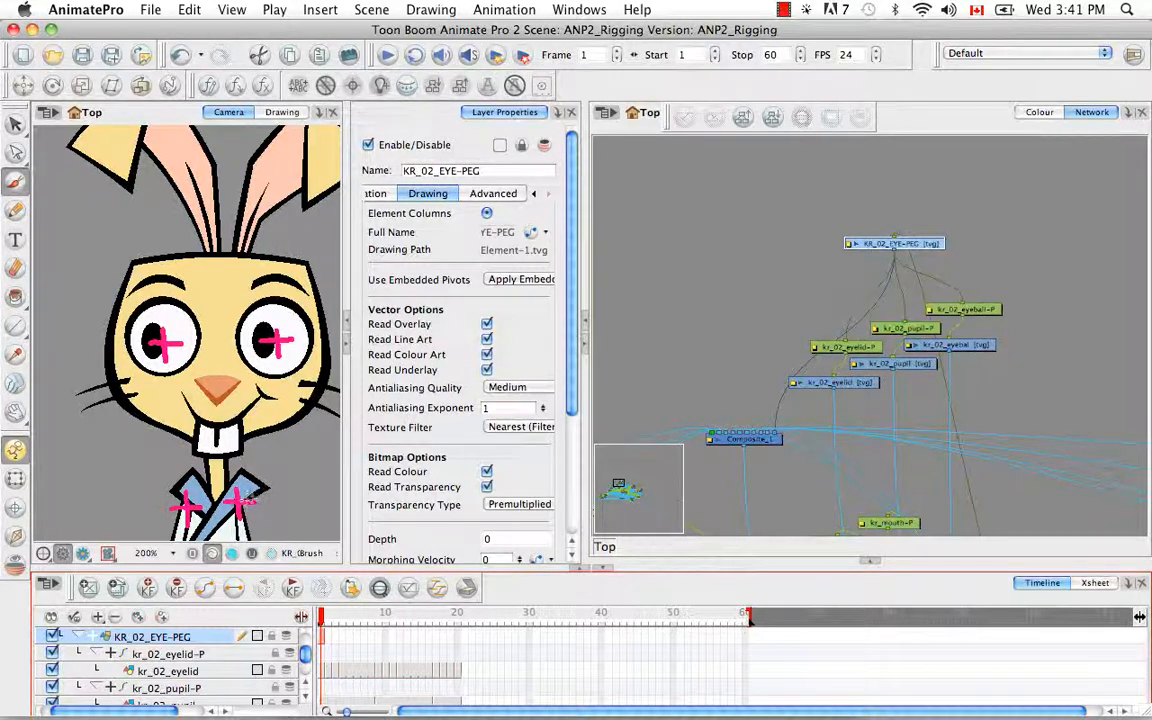
# Step: Select the kr_01_ear drawing with the Transform tool and centre the network and the timeline on it
pyautogui.click(15, 478)
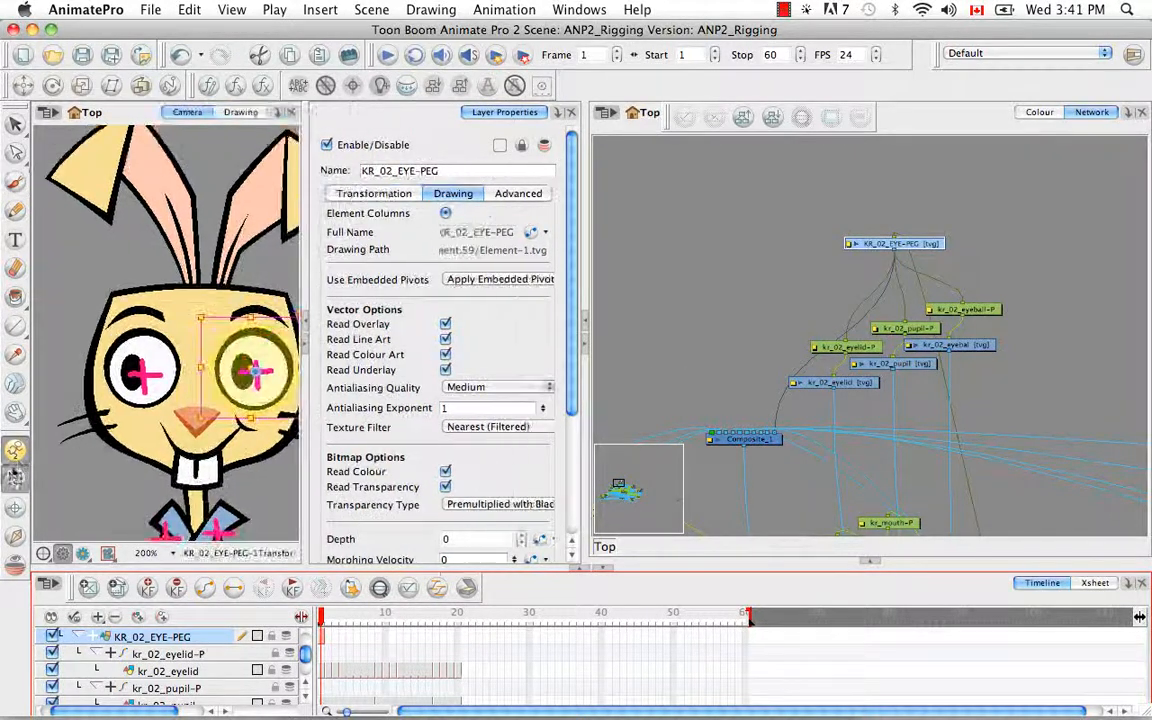
pyautogui.click(176, 237)
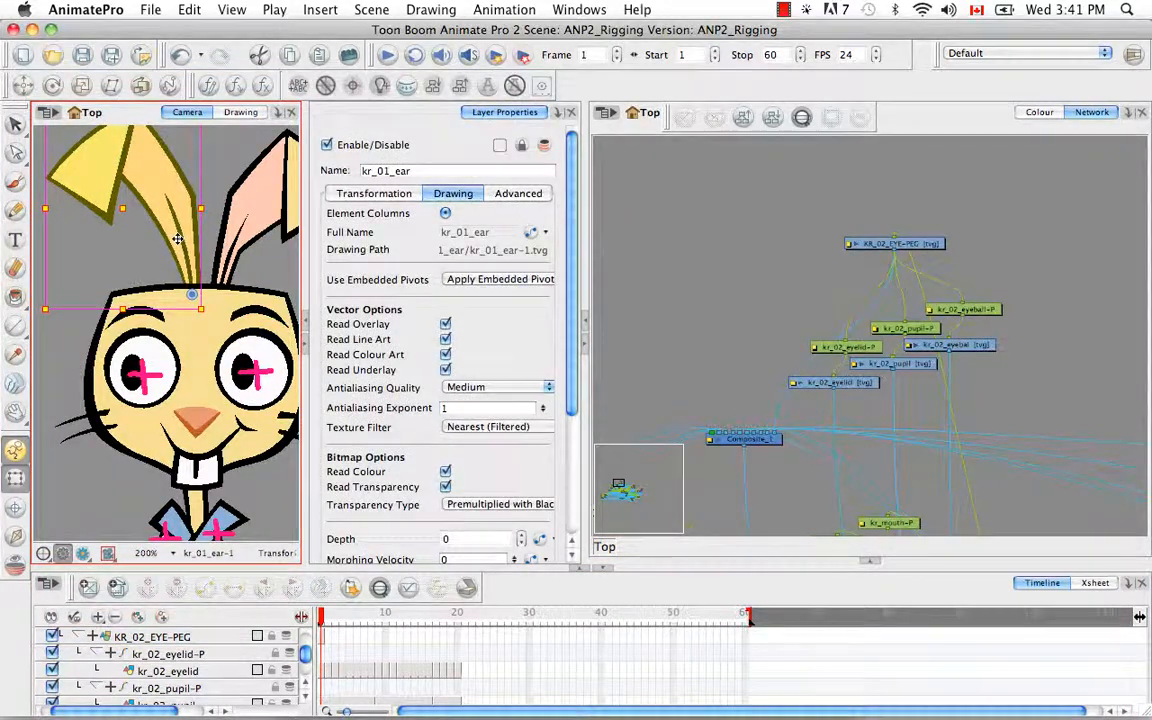
pyautogui.click(985, 118)
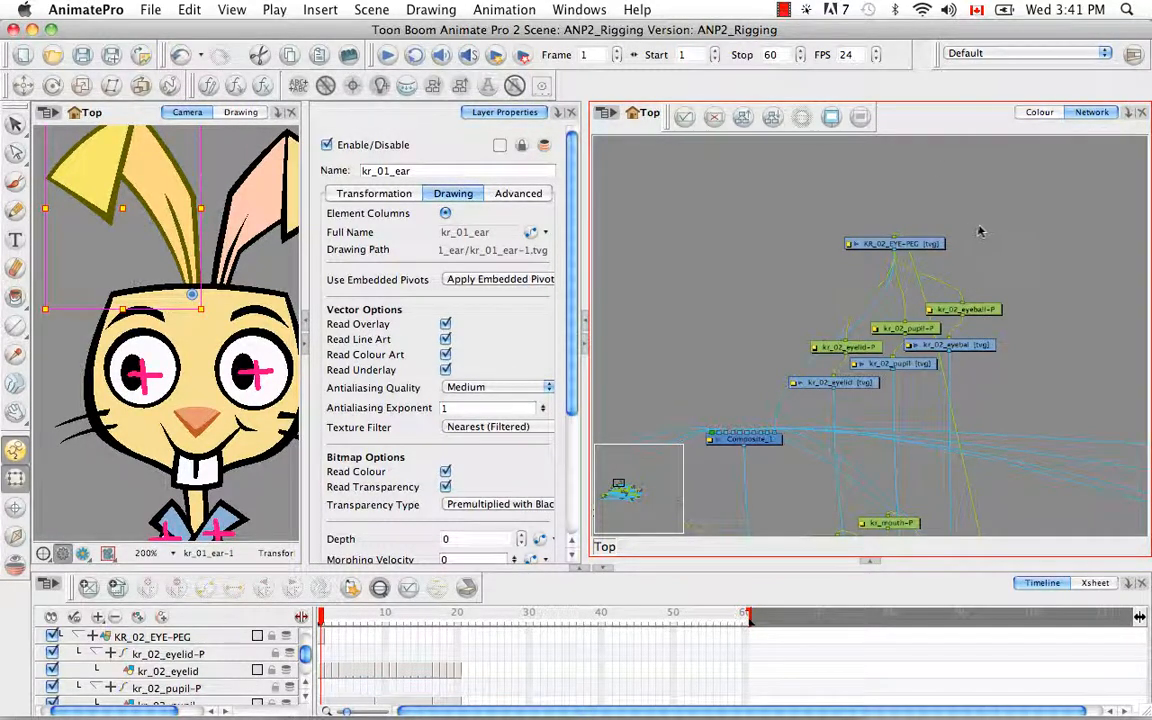
pyautogui.press('o')
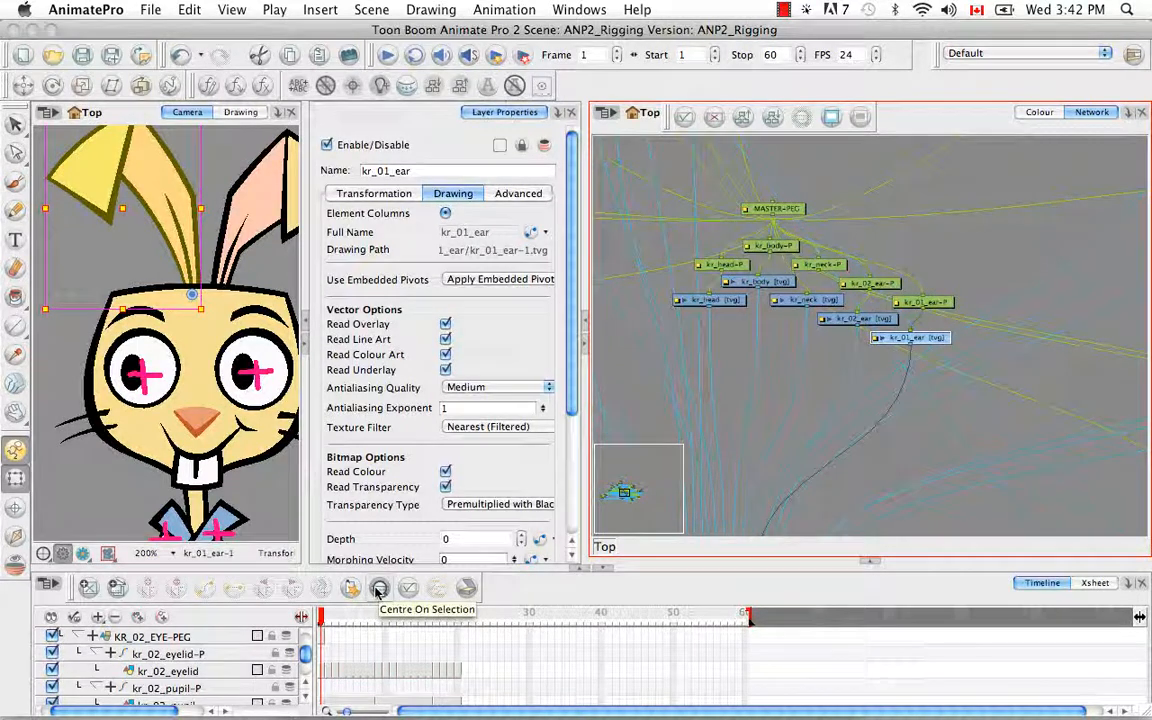
pyautogui.click(378, 592)
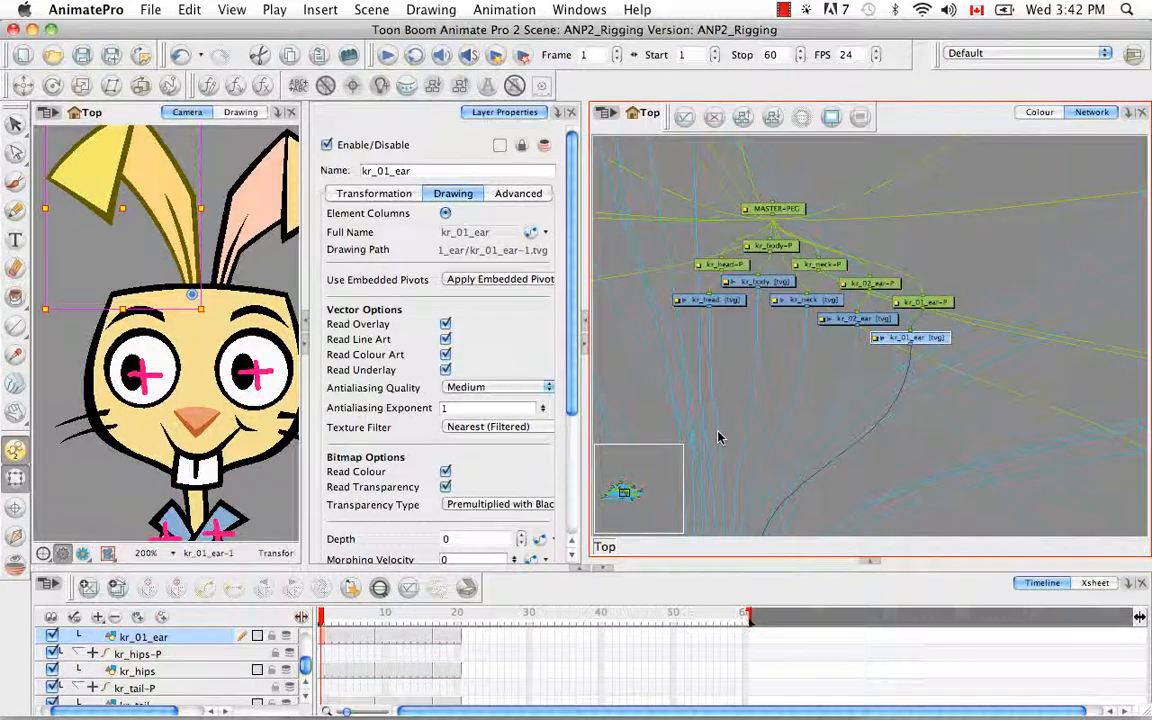
# Step: Select all nodes and order the network with 25% X overlap, layer spacing 60 and vertical spacing 5
pyautogui.click(820, 393)
pyautogui.press('super+minus')
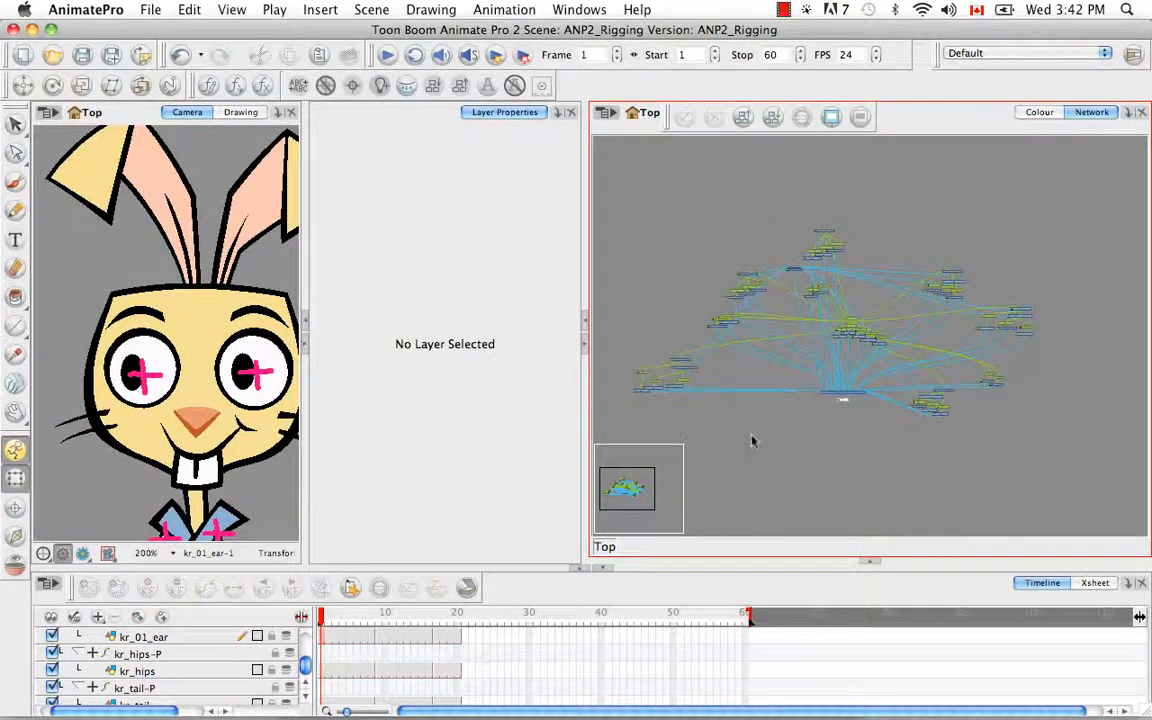
pyautogui.press('super+a')
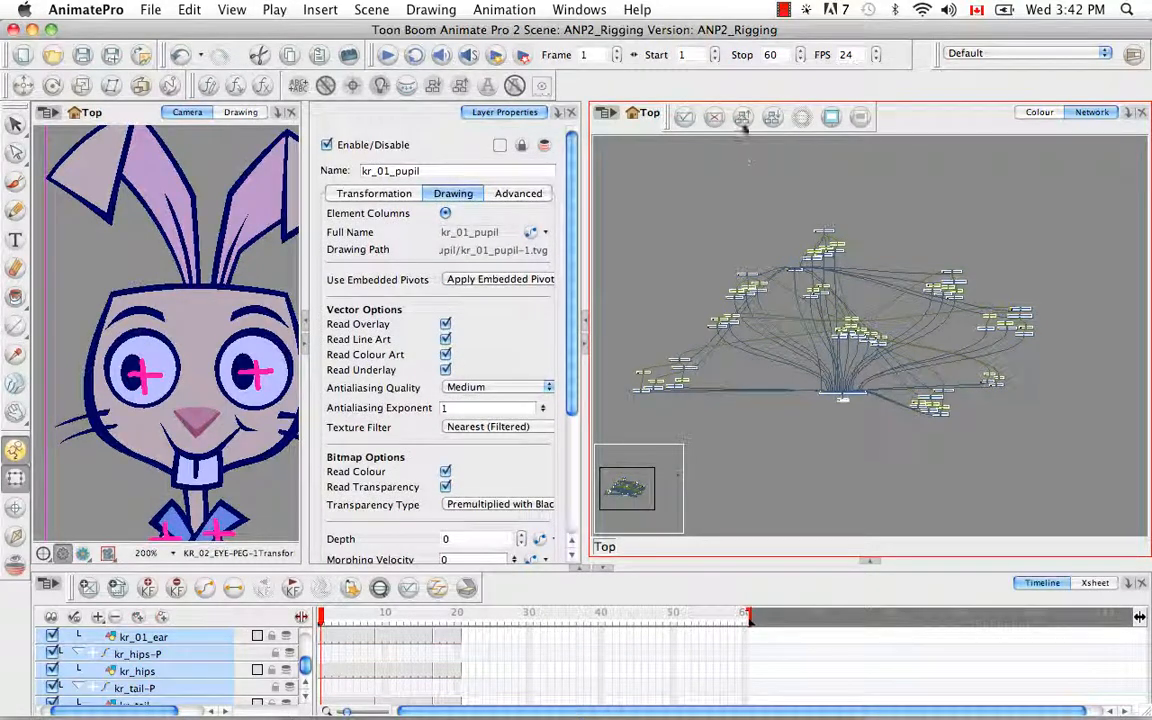
pyautogui.click(773, 118)
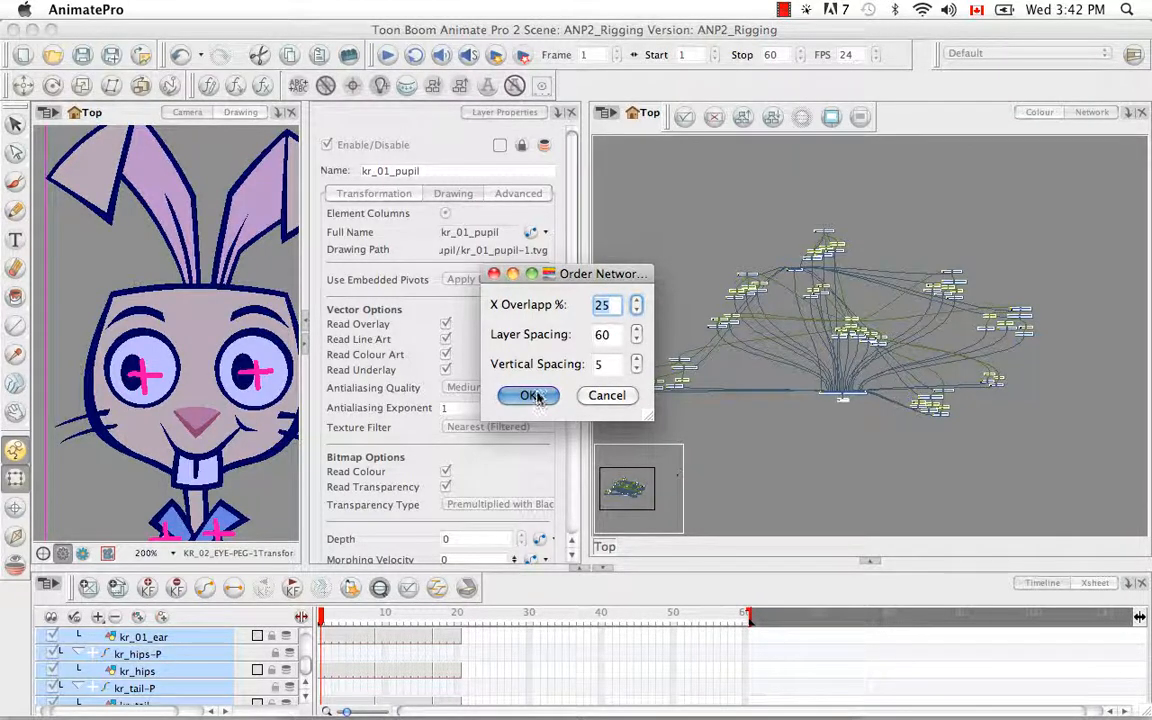
pyautogui.click(535, 396)
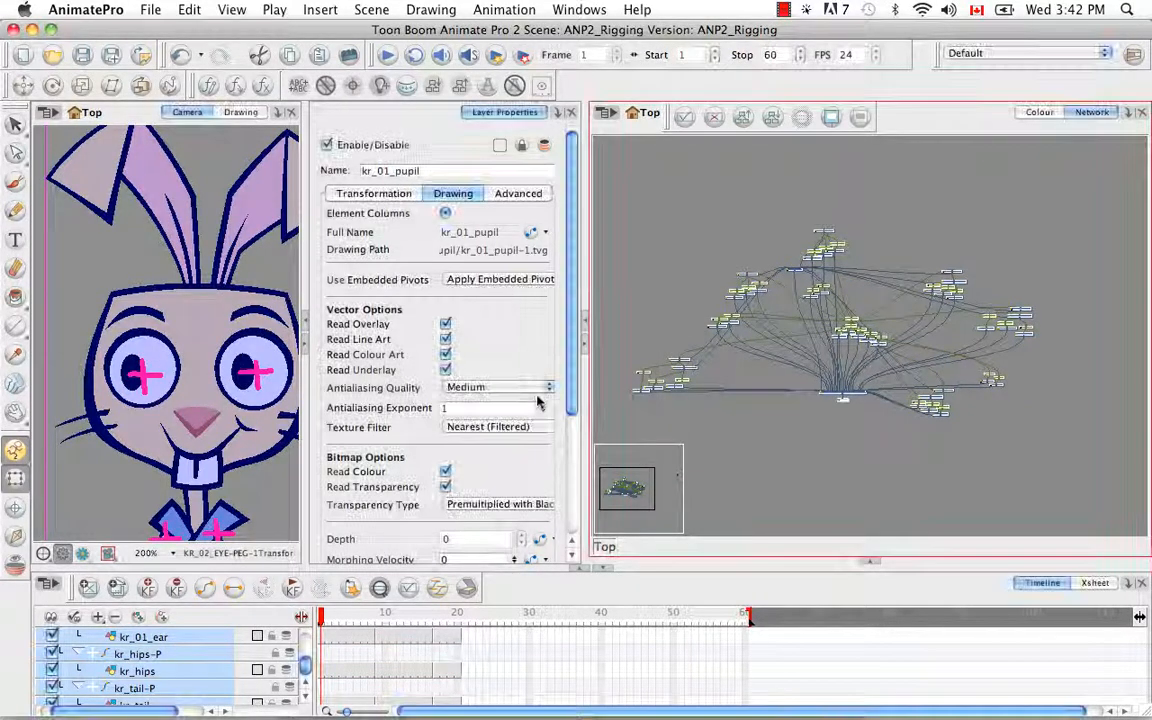
pyautogui.click(931, 461)
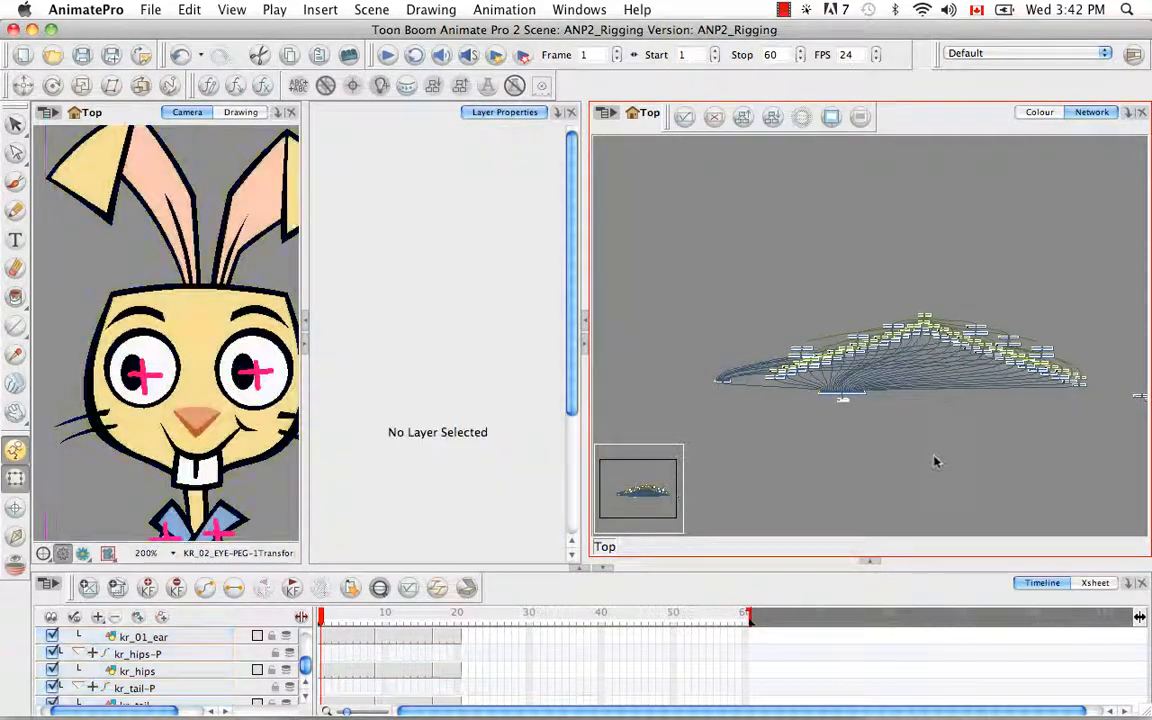
# Step: Select the stray kr_01_leg_1 and kr_02_leg_1 nodes and move them just below the tail nodes of the main network
pyautogui.press('space')
pyautogui.moveTo(1003, 447); pyautogui.dragTo(972, 406)
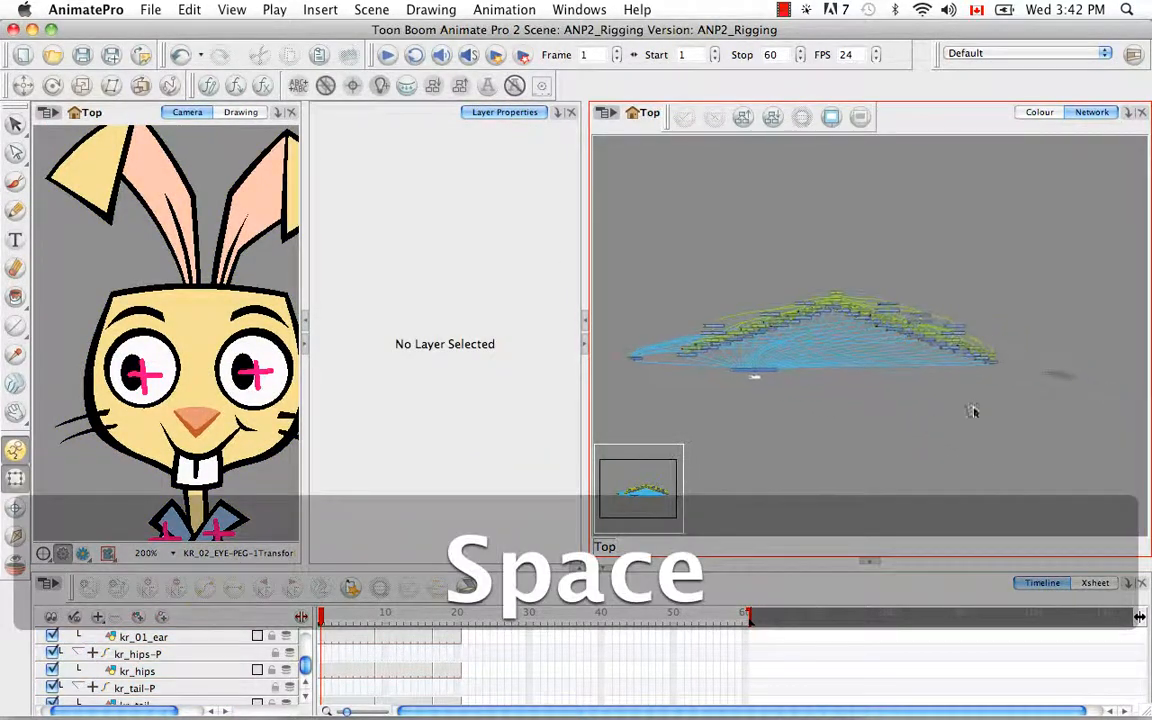
pyautogui.click(1054, 377)
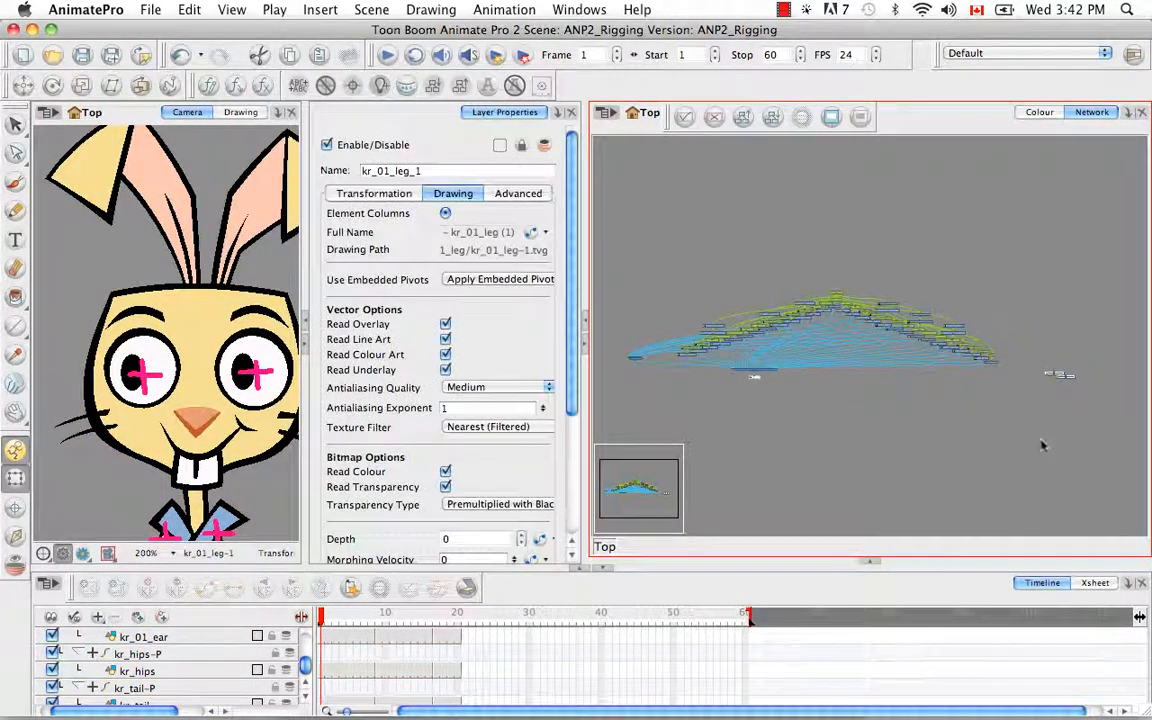
pyautogui.press('super+equal')
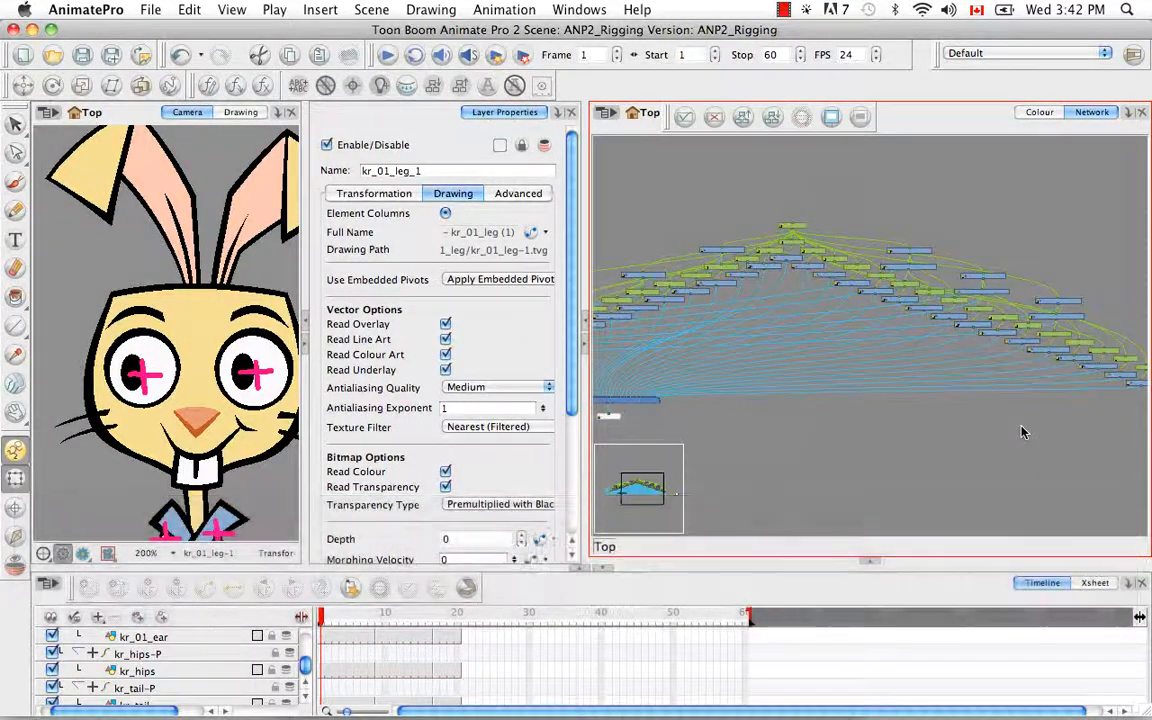
pyautogui.press('space')
pyautogui.moveTo(1022, 432); pyautogui.dragTo(851, 344)
pyautogui.press('super+equal')
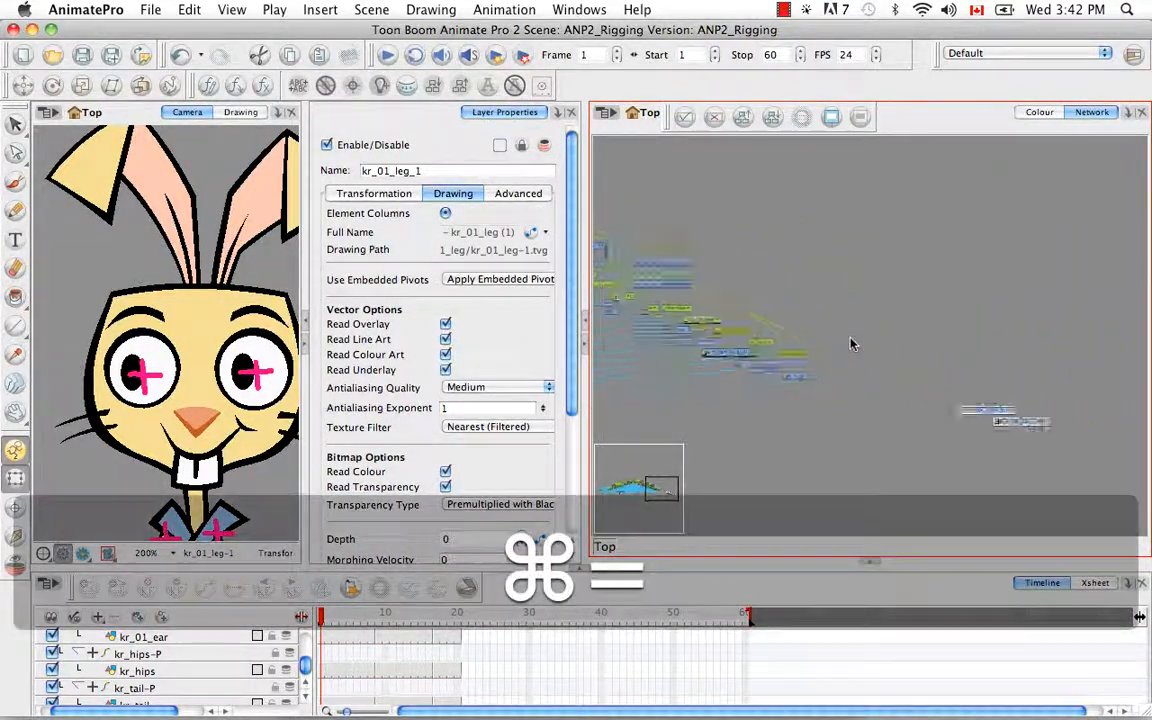
pyautogui.press('space')
pyautogui.moveTo(940, 392); pyautogui.dragTo(770, 291)
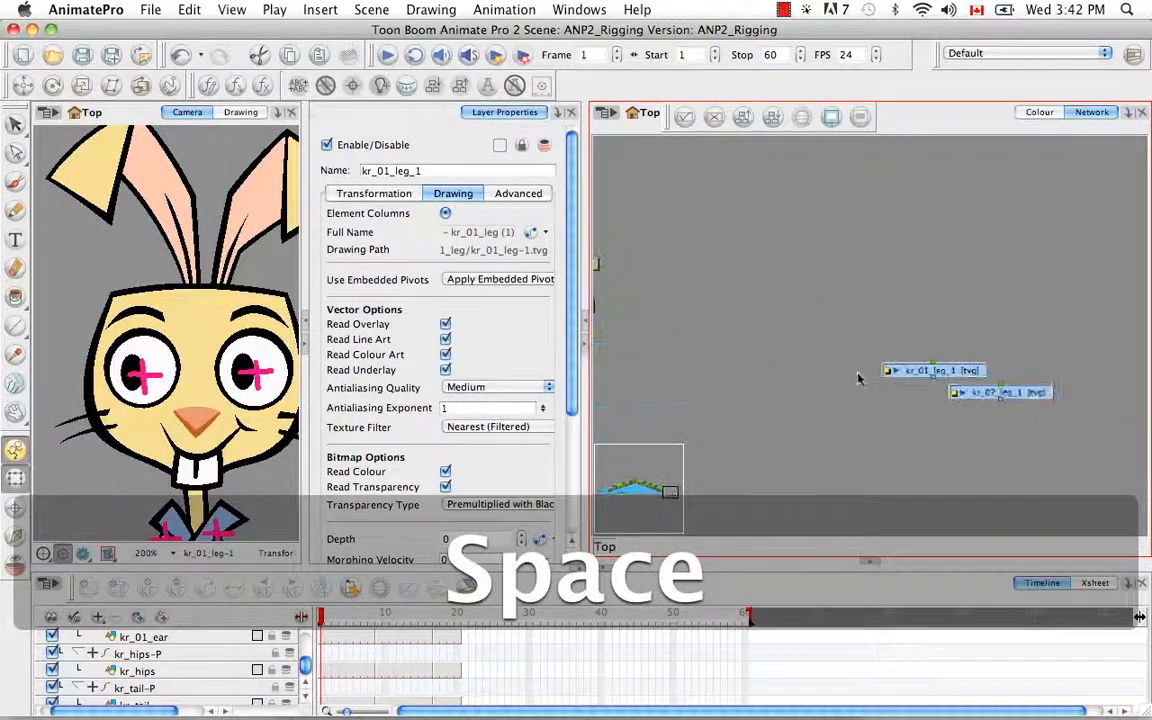
pyautogui.moveTo(861, 442)
pyautogui.mouseDown()
pyautogui.moveTo(1046, 362)
pyautogui.moveTo(867, 393)
pyautogui.moveTo(761, 393)
pyautogui.moveTo(1135, 400)
pyautogui.moveTo(1127, 425)
pyautogui.moveTo(845, 452)
pyautogui.mouseUp()
pyautogui.press('space')
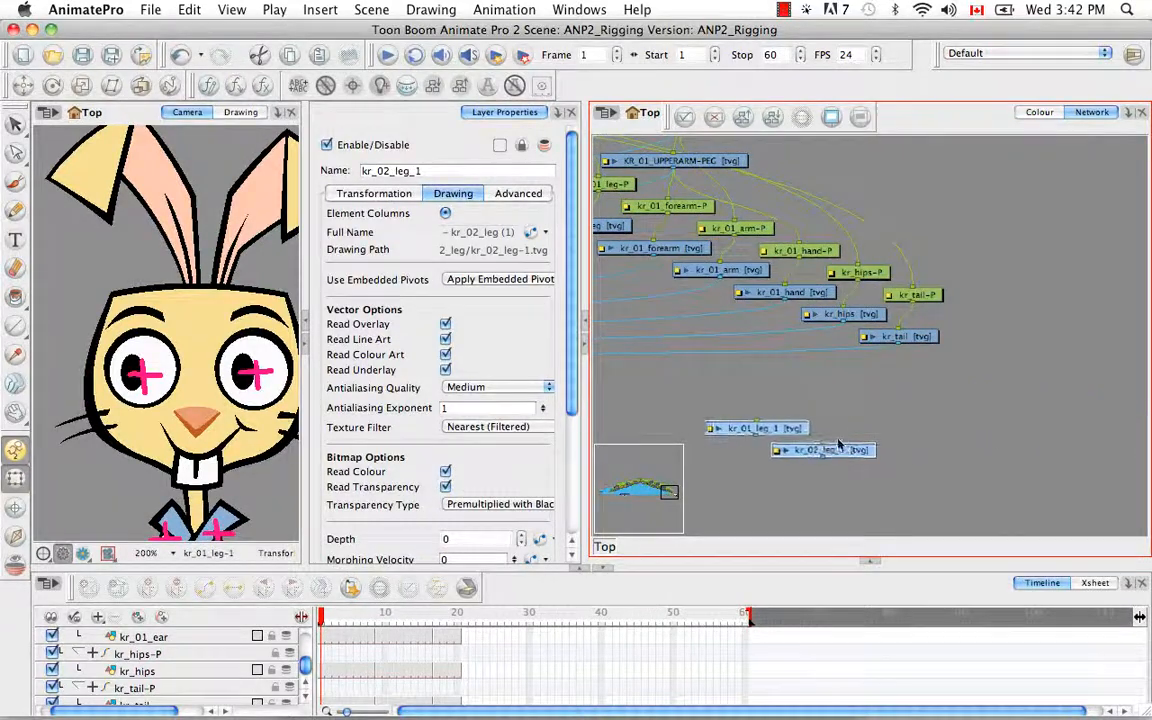
# Step: Examine the leg and arm branches of the ordered network and compare them with the two unconnected leg nodes
pyautogui.press('space')
pyautogui.moveTo(830, 384); pyautogui.dragTo(1039, 393)
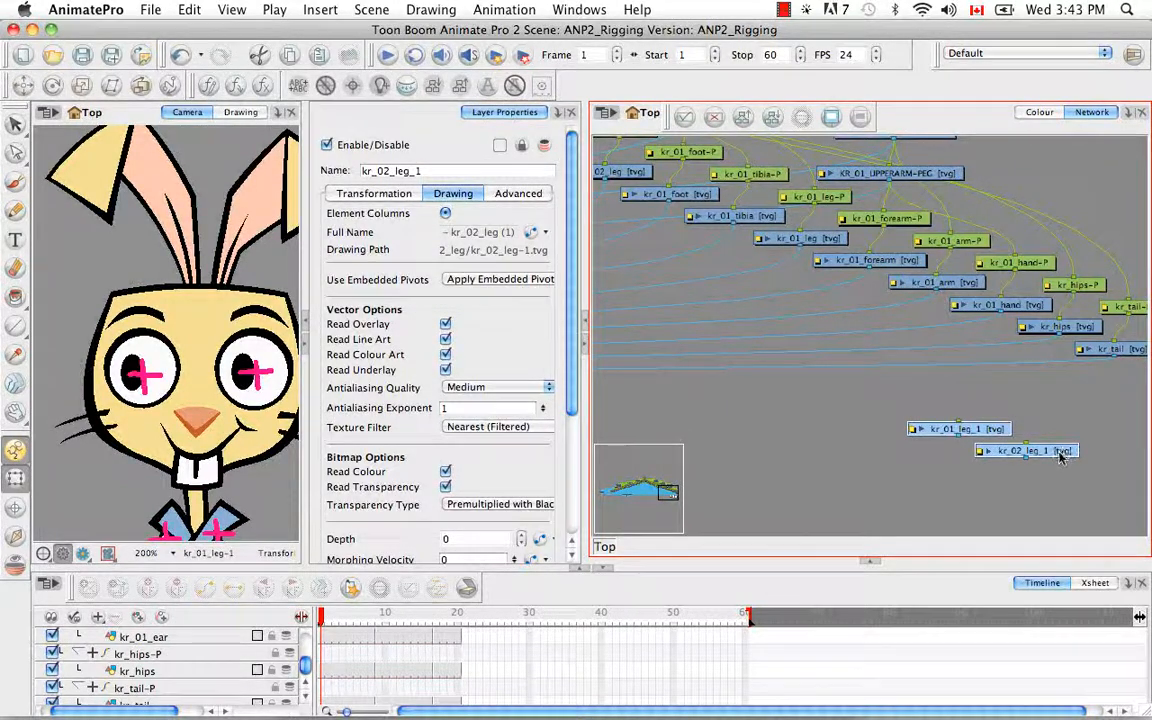
pyautogui.press('space')
pyautogui.moveTo(797, 365); pyautogui.dragTo(1019, 404)
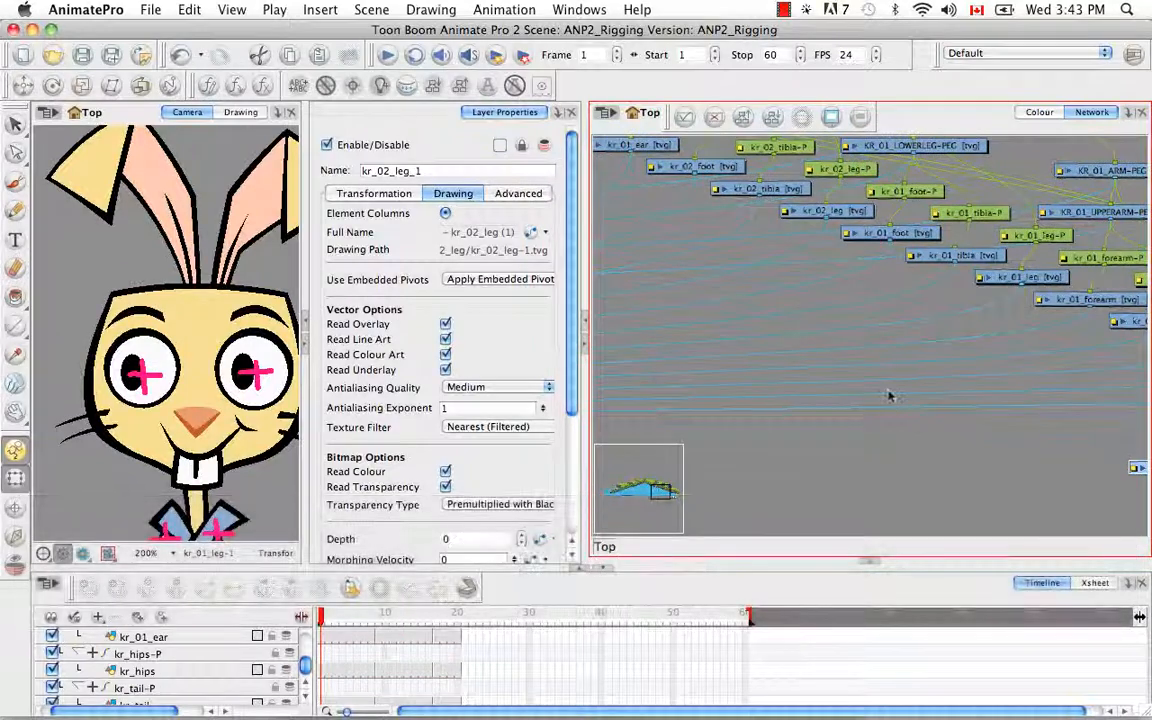
pyautogui.press('super+minus')
pyautogui.press('super+minus')
pyautogui.press('super+minus')
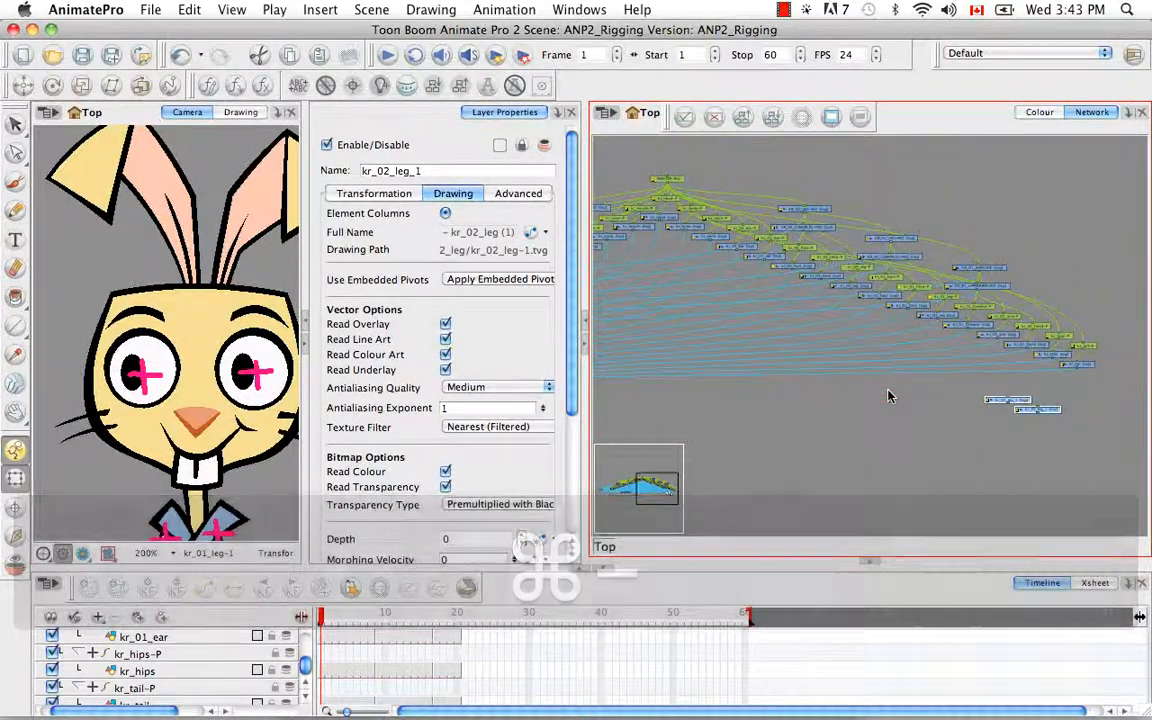
pyautogui.press('space')
pyautogui.moveTo(913, 383); pyautogui.dragTo(1021, 427)
pyautogui.moveTo(928, 424); pyautogui.dragTo(828, 437)
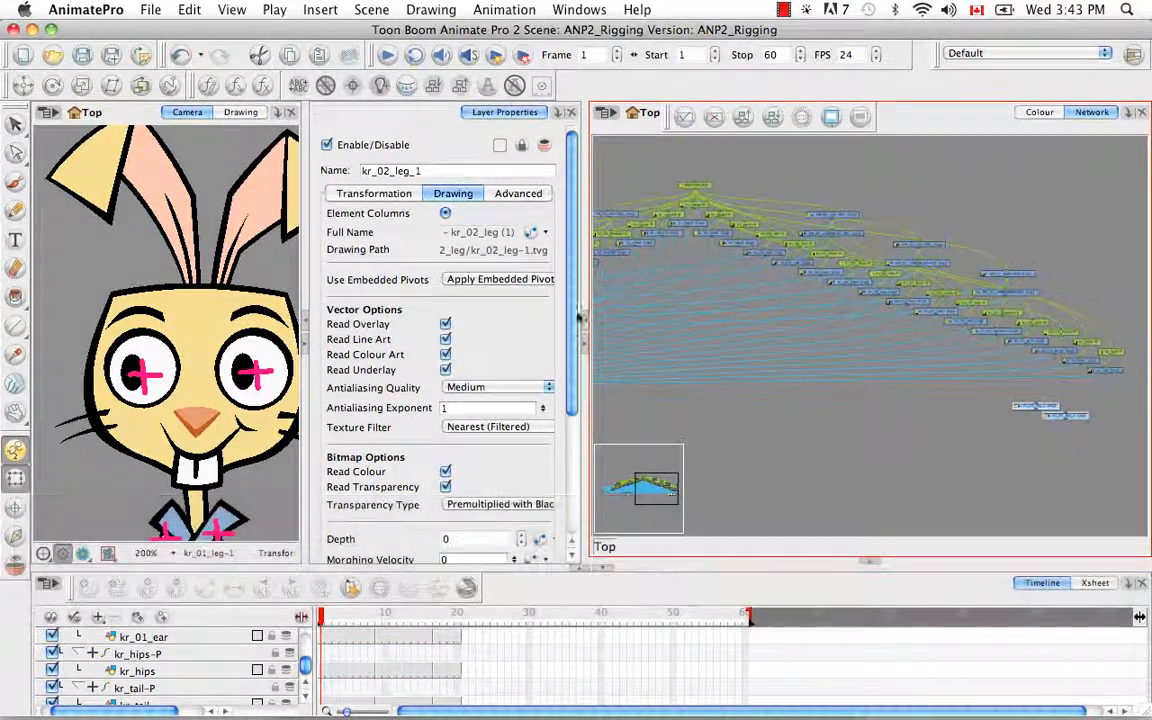
# Step: Select the rabbit's tibia, leg and foot drawings one by one to check which network node each belongs to
pyautogui.click(243, 439)
pyautogui.press('space')
pyautogui.moveTo(262, 496); pyautogui.dragTo(238, 105)
pyautogui.moveTo(246, 525); pyautogui.dragTo(226, 447)
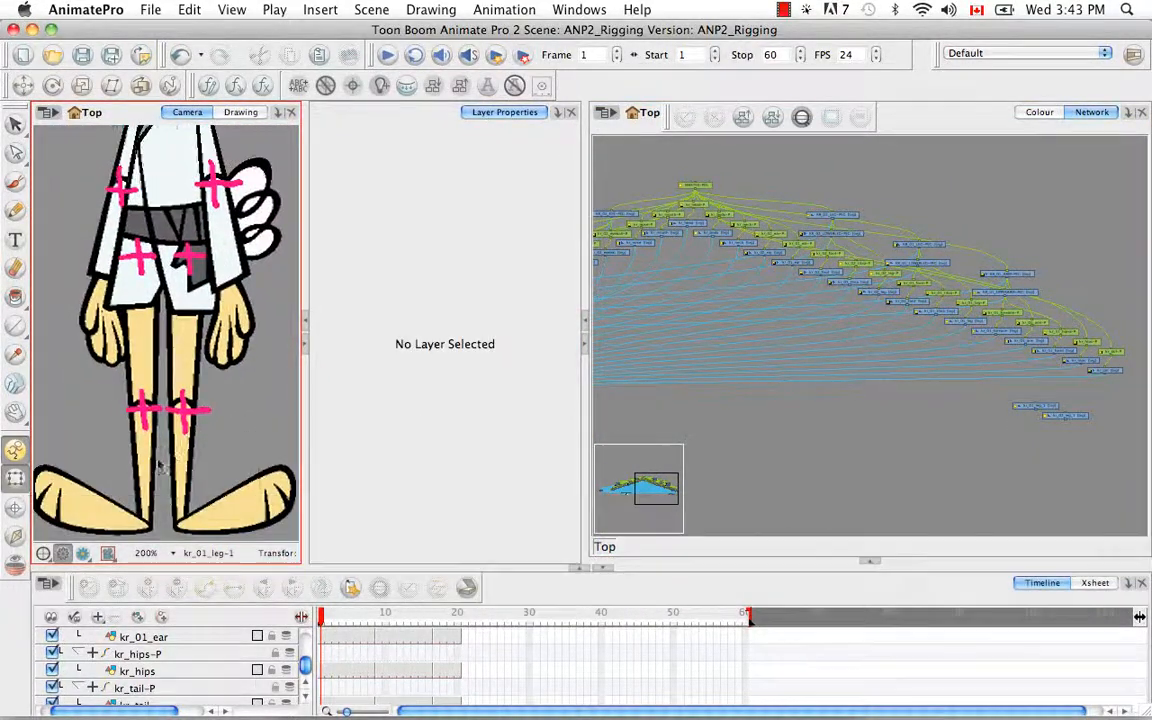
pyautogui.click(184, 455)
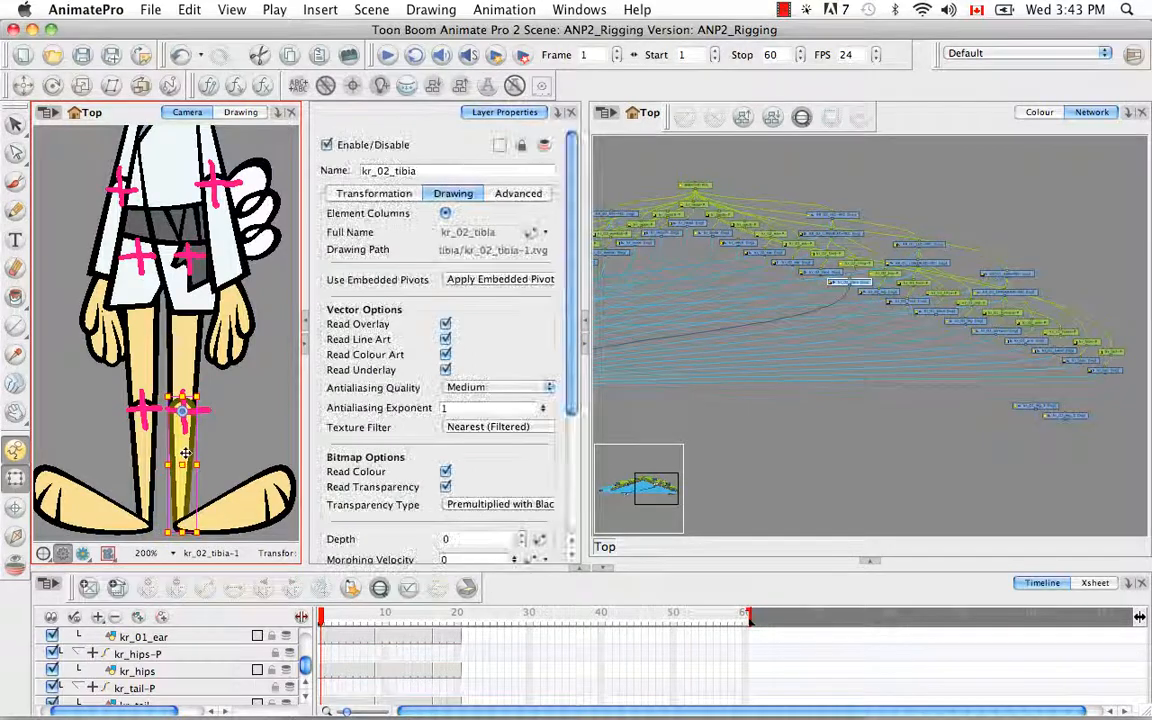
pyautogui.click(140, 412)
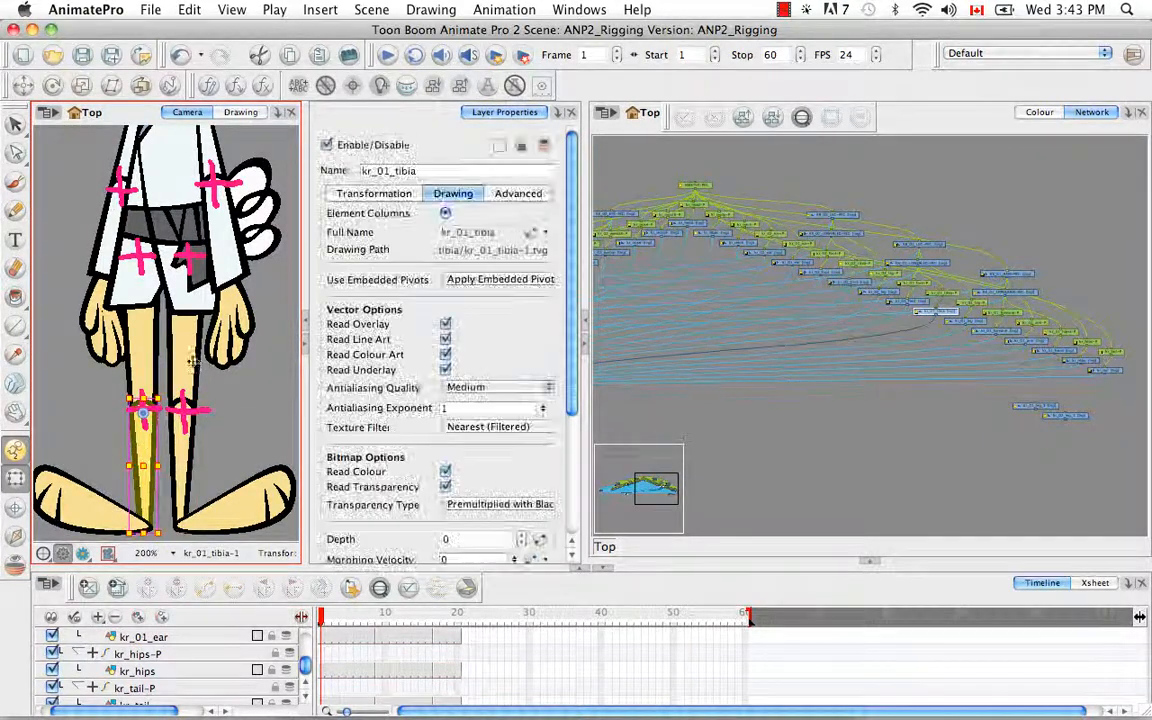
pyautogui.click(140, 330)
pyautogui.click(137, 366)
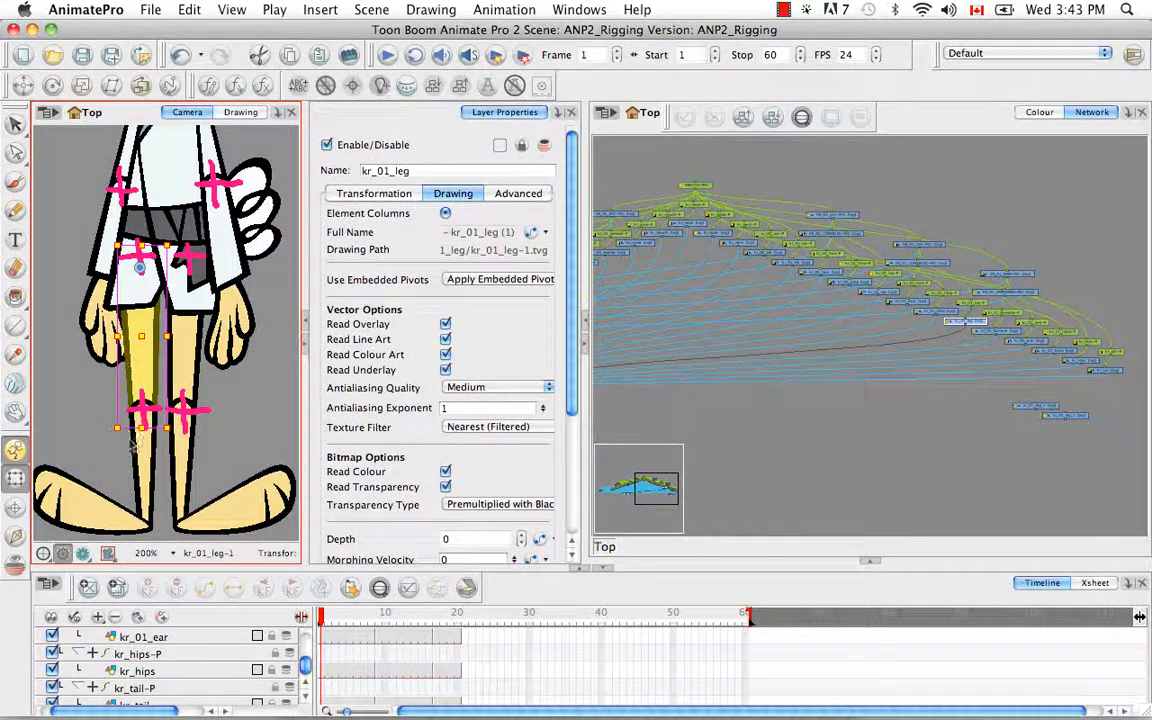
pyautogui.click(95, 500)
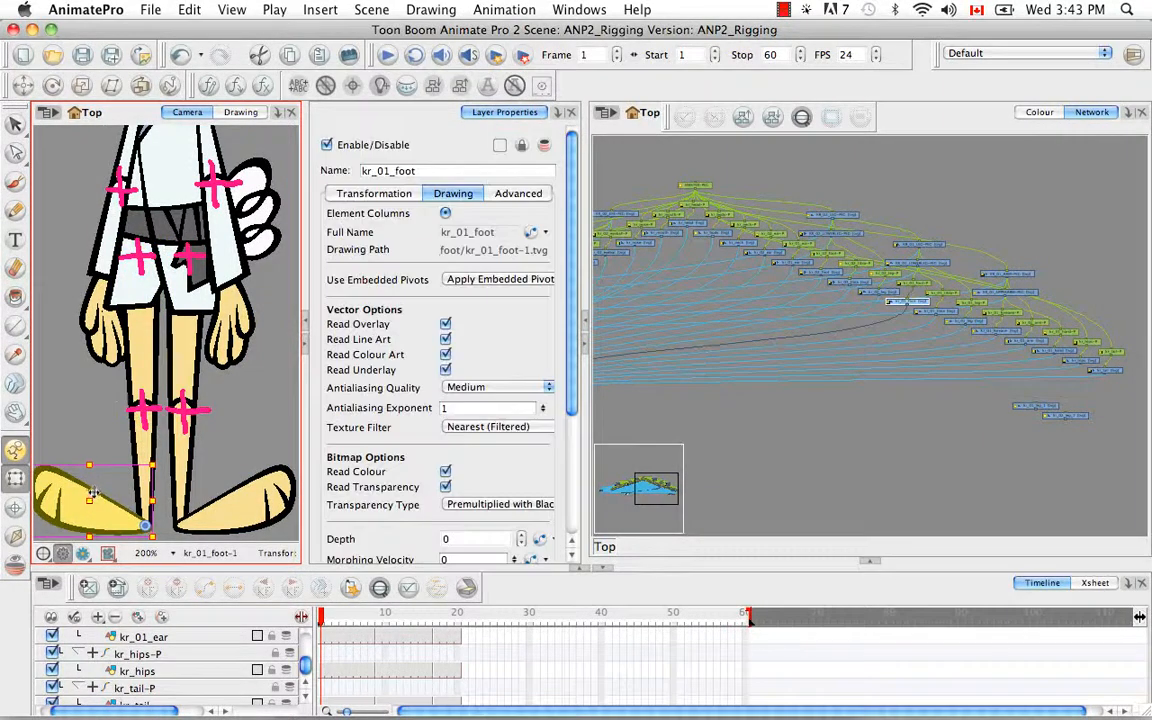
# Step: Delete the unconnected kr_01_leg_1 and kr_02_leg_1 nodes from the network
pyautogui.click(907, 469)
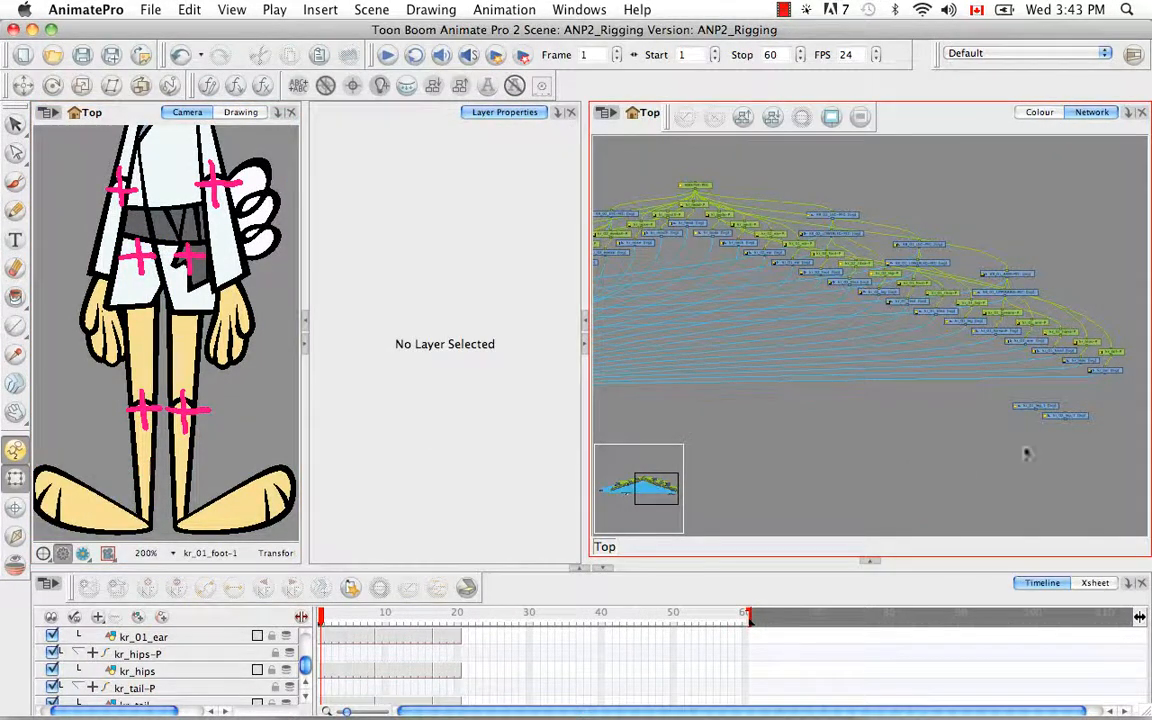
pyautogui.moveTo(959, 462); pyautogui.dragTo(1122, 388)
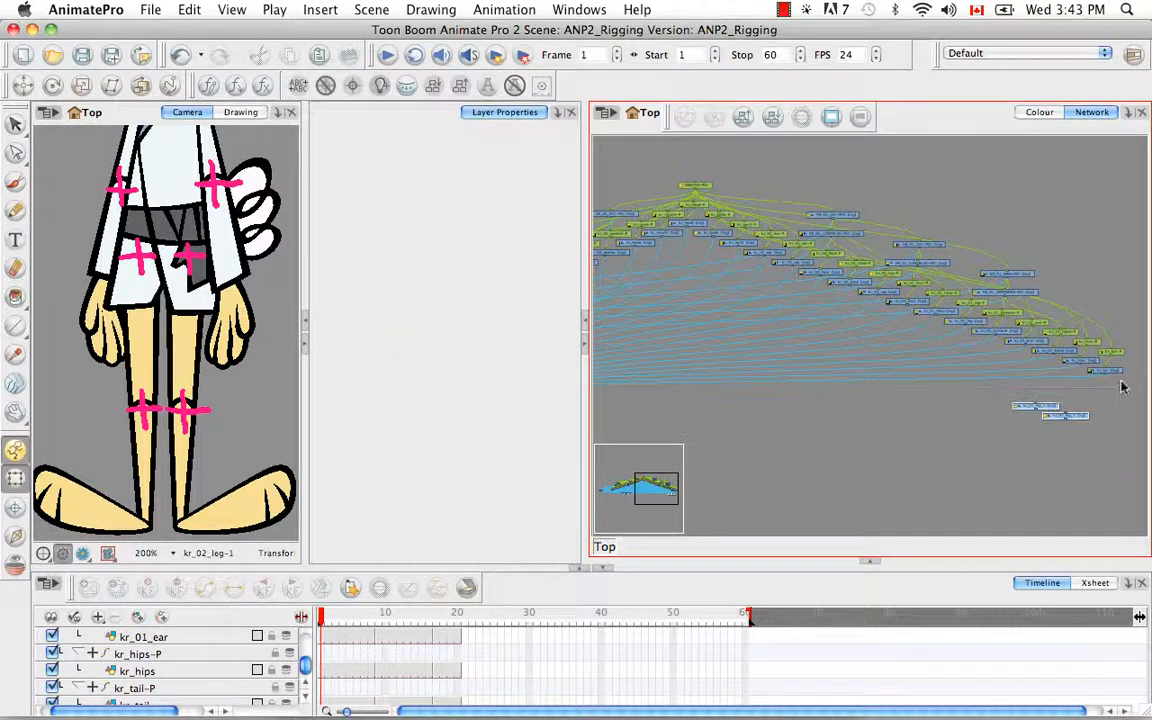
pyautogui.press('BackSpace')
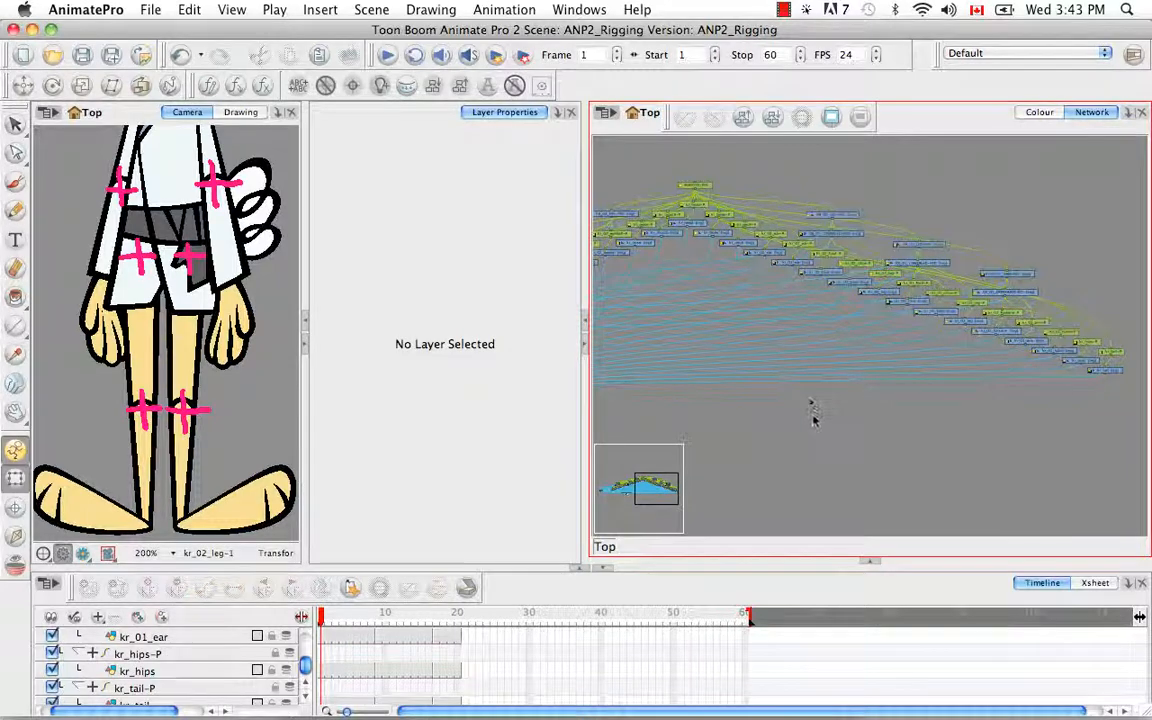
# Step: Zoom the camera view out to show the rabbit's full body
pyautogui.click(283, 418)
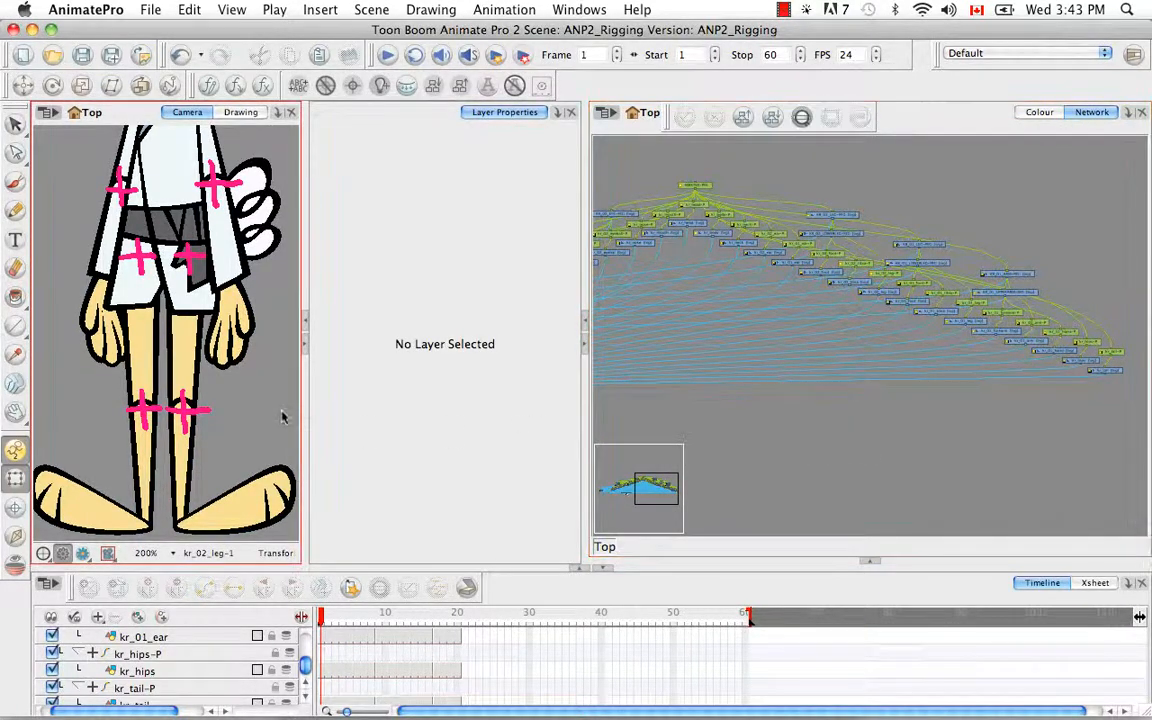
pyautogui.press('super+minus')
pyautogui.press('super+minus')
pyautogui.press('super+minus')
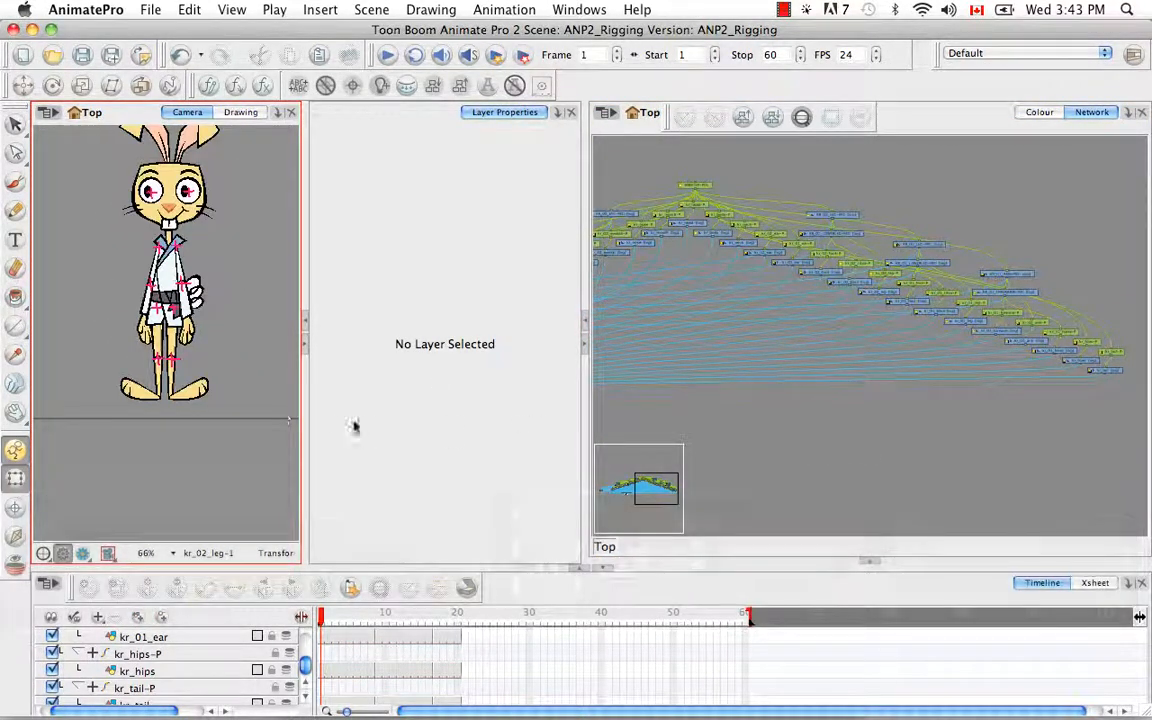
# Step: Centre the rabbit in the camera view and look over both sides of the node network down to the composite
pyautogui.press('space')
pyautogui.moveTo(238, 466); pyautogui.dragTo(236, 474)
pyautogui.click(846, 468)
pyautogui.press('space')
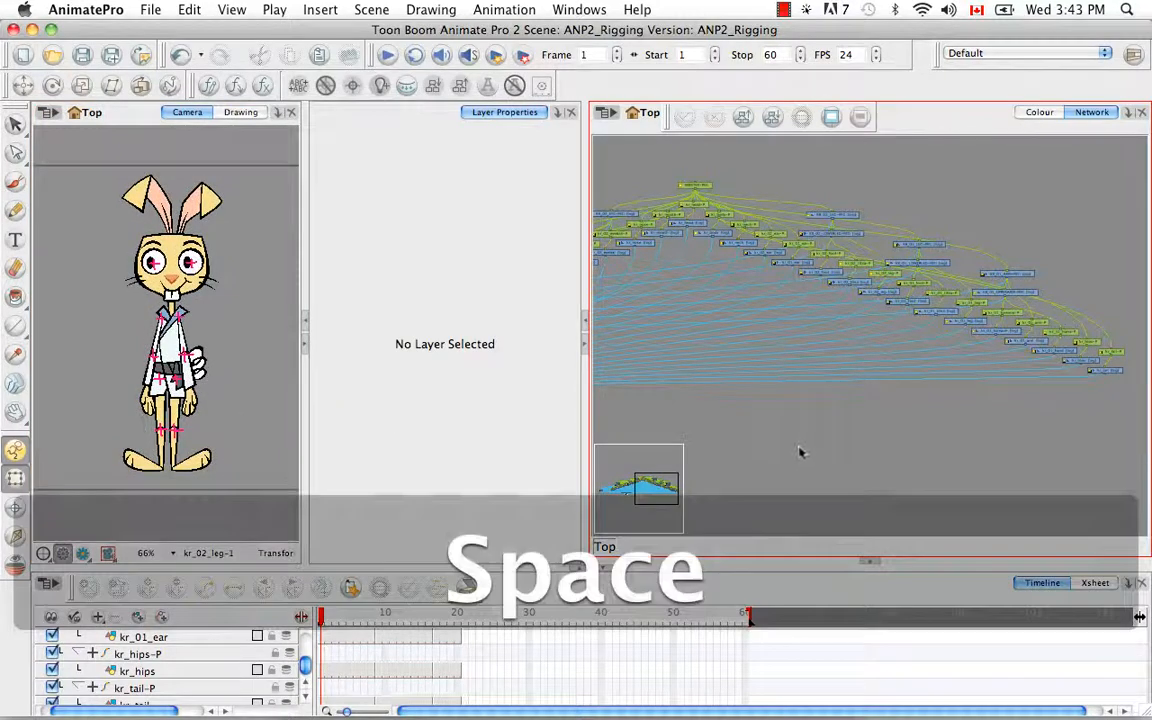
pyautogui.moveTo(833, 459); pyautogui.dragTo(928, 483)
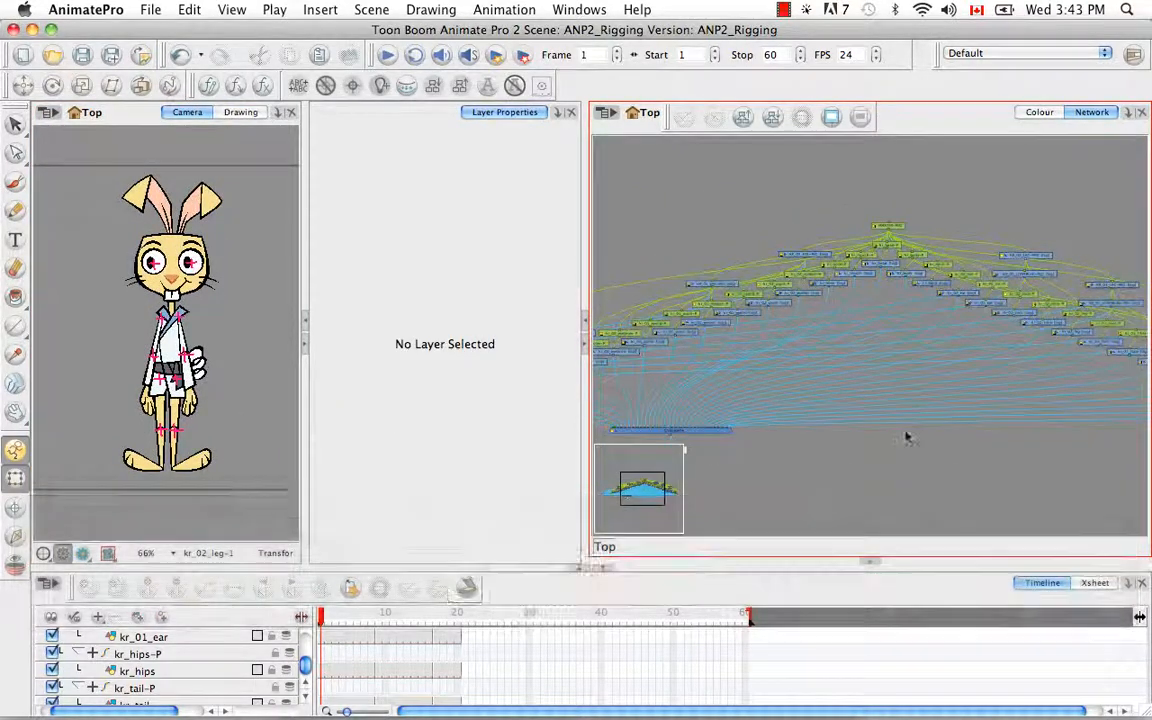
pyautogui.press('super+minus')
pyautogui.press('super+minus')
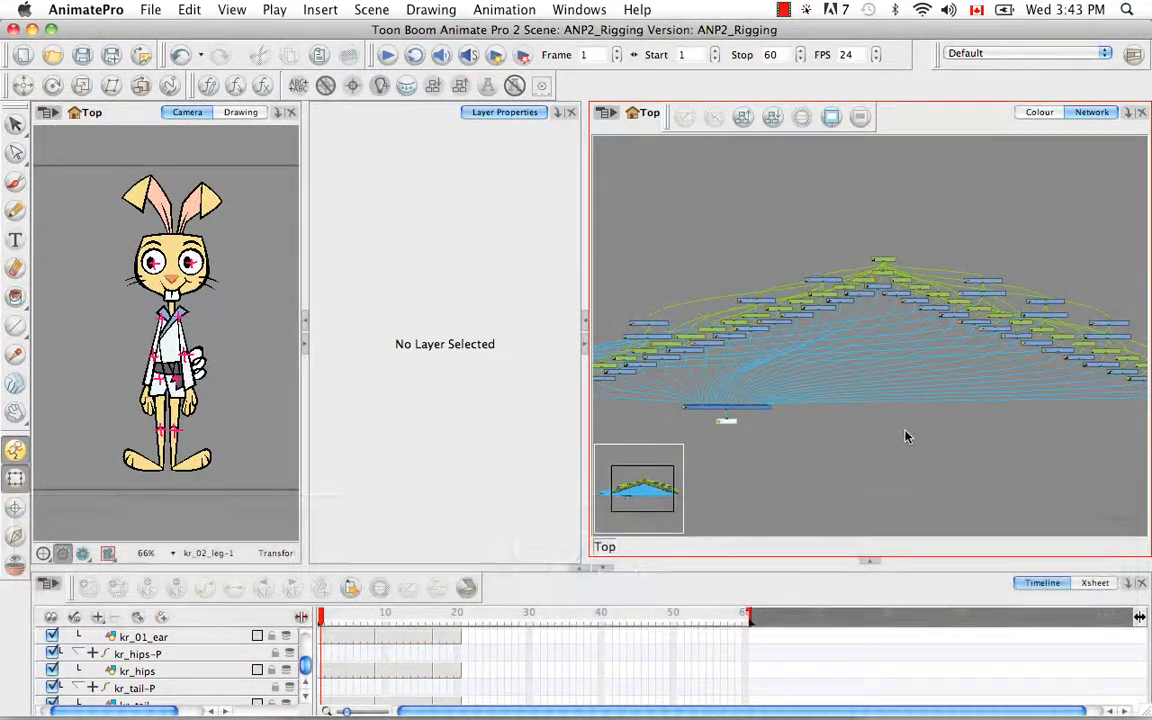
pyautogui.press('space')
pyautogui.moveTo(840, 430); pyautogui.dragTo(895, 458)
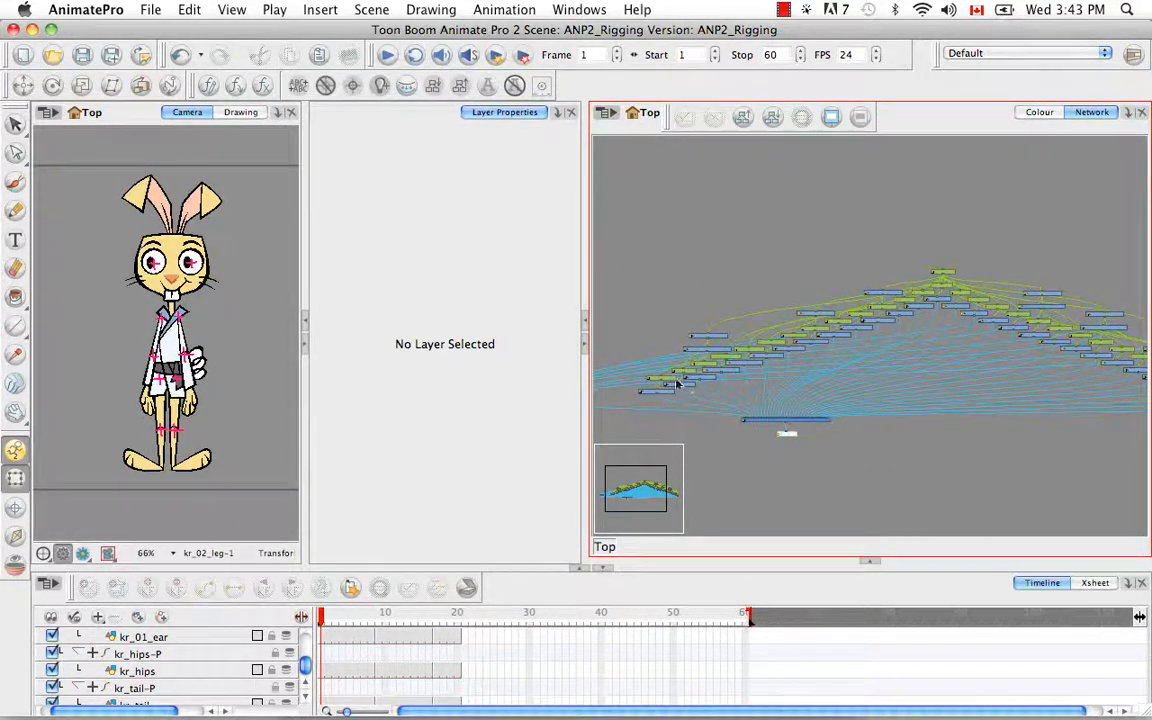
pyautogui.press('space')
pyautogui.moveTo(678, 383); pyautogui.dragTo(778, 393)
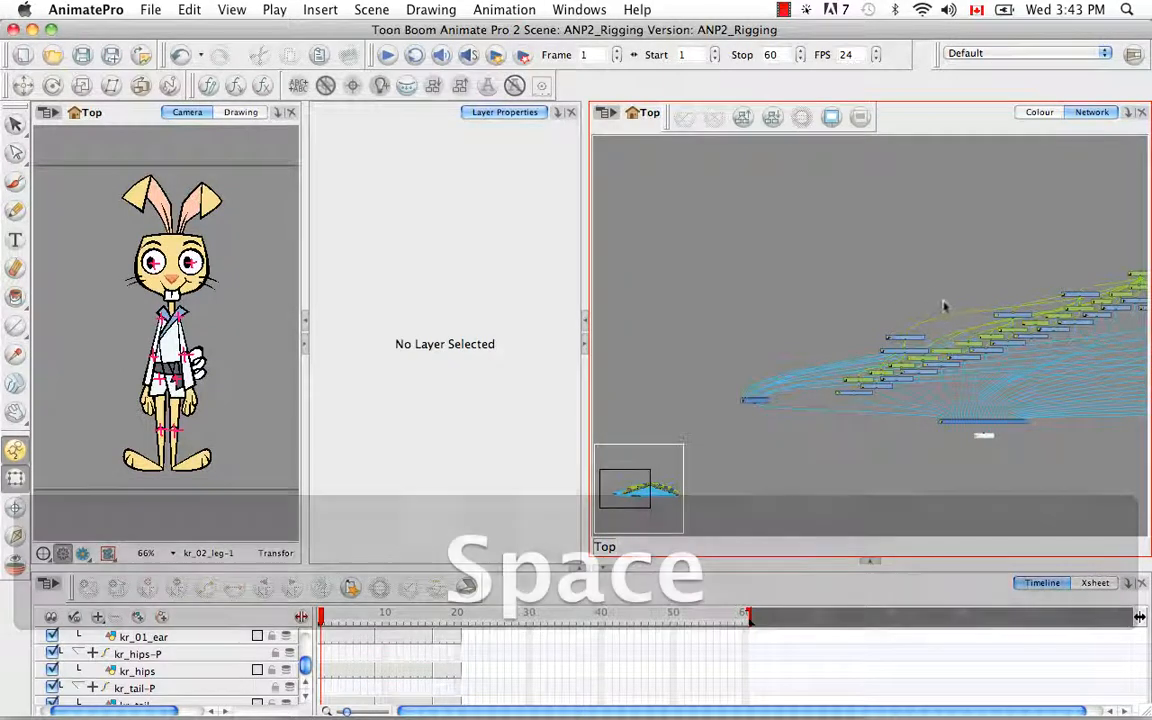
pyautogui.moveTo(941, 303); pyautogui.dragTo(828, 355)
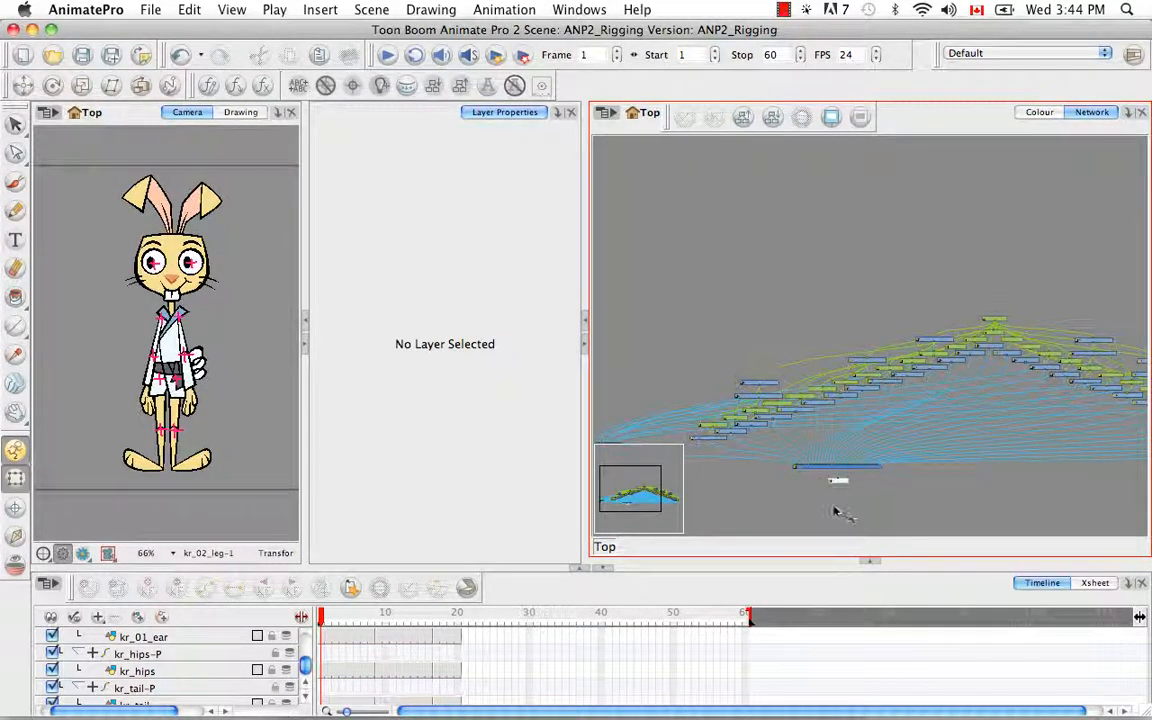
pyautogui.moveTo(783, 338); pyautogui.dragTo(810, 342)
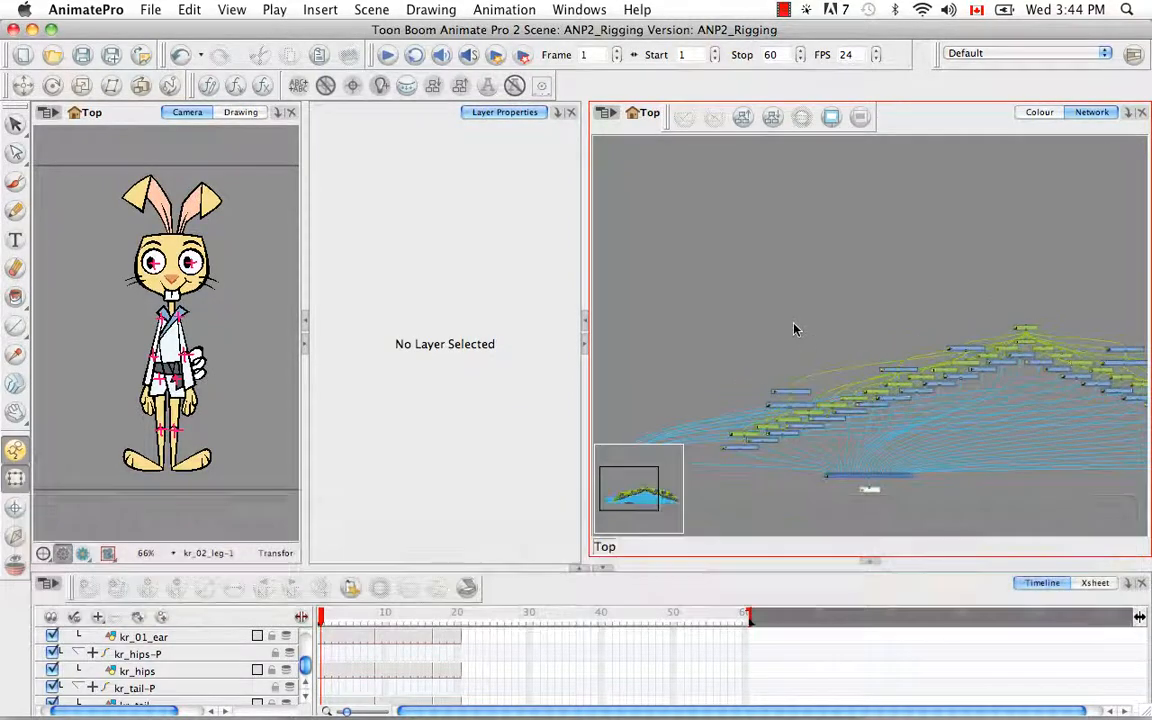
# Step: Move the KR_01_EYE-PEG and KR_02_EYE-PEG nodes up into the free space above the facial nodes
pyautogui.press('super+equal')
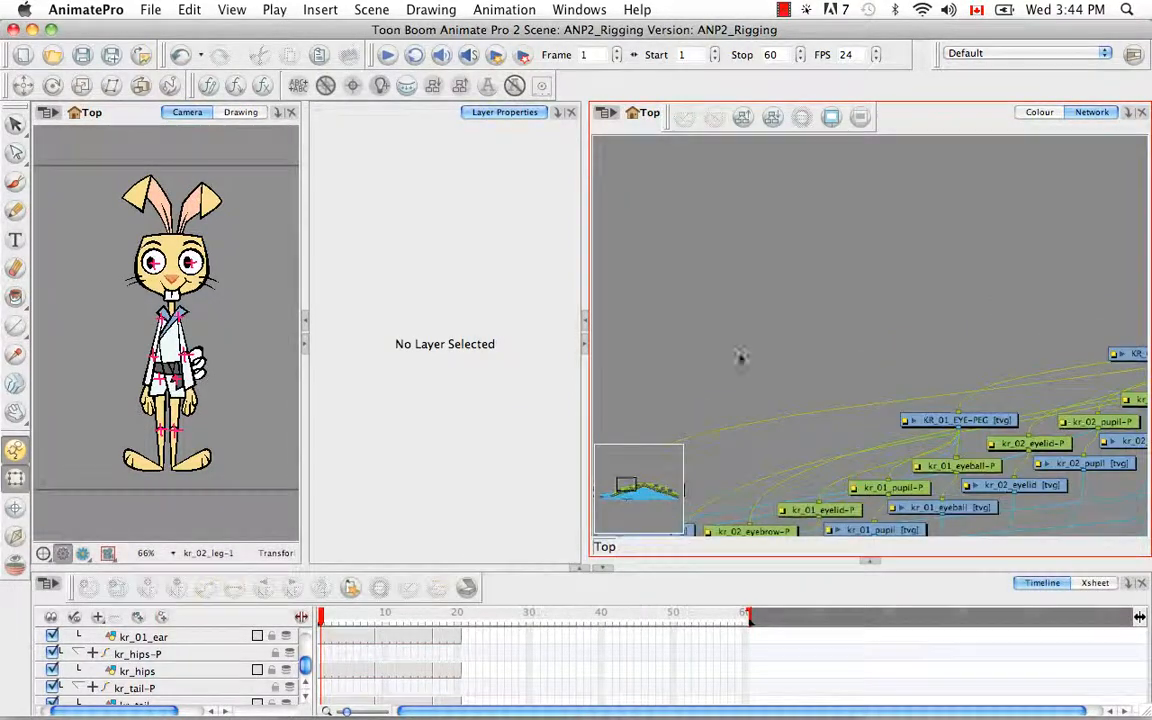
pyautogui.moveTo(743, 360); pyautogui.dragTo(715, 373)
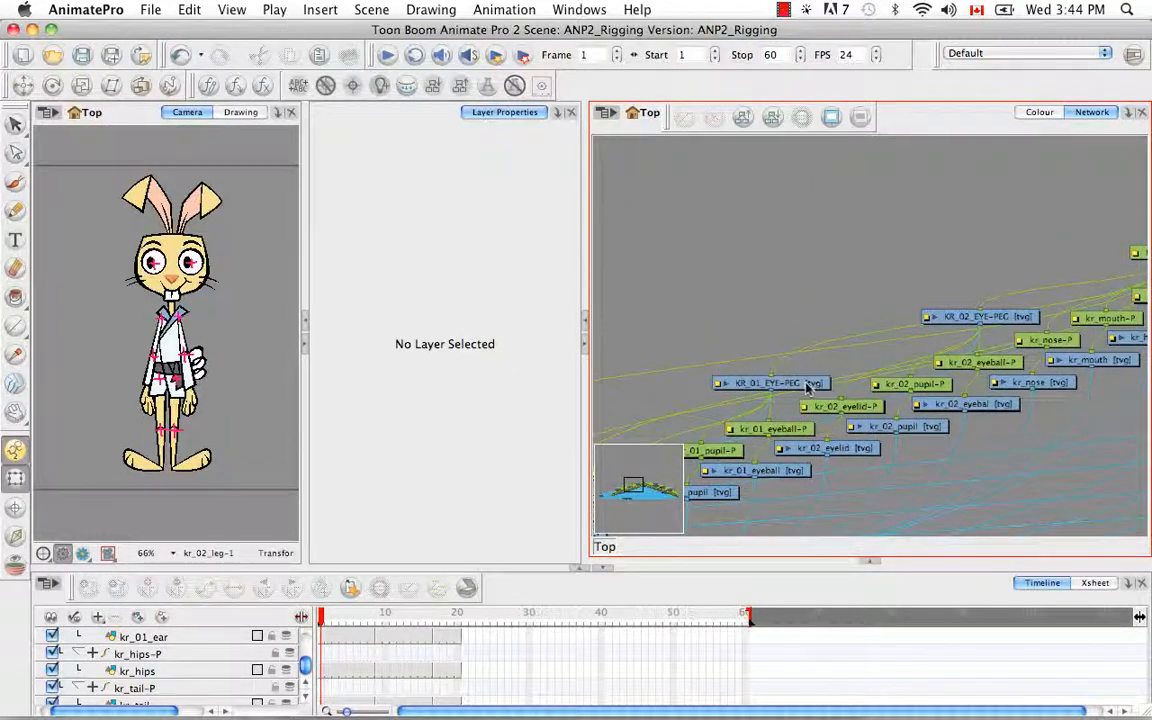
pyautogui.moveTo(808, 388); pyautogui.dragTo(825, 279)
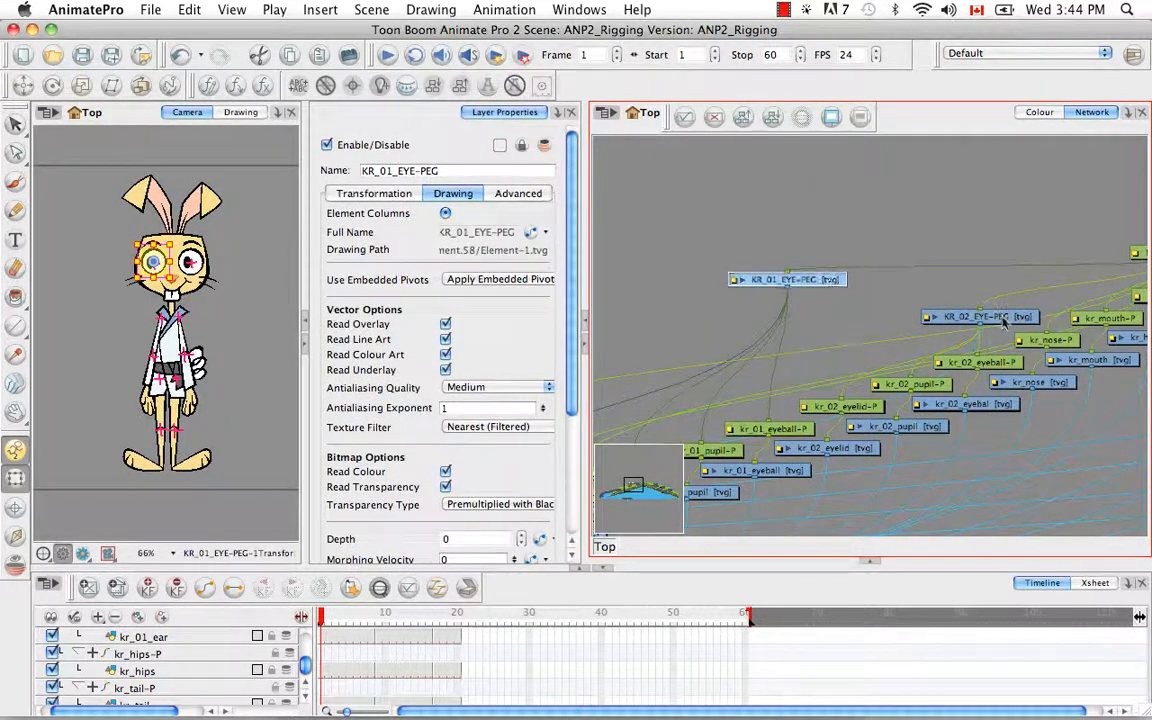
pyautogui.moveTo(1004, 320); pyautogui.dragTo(957, 292)
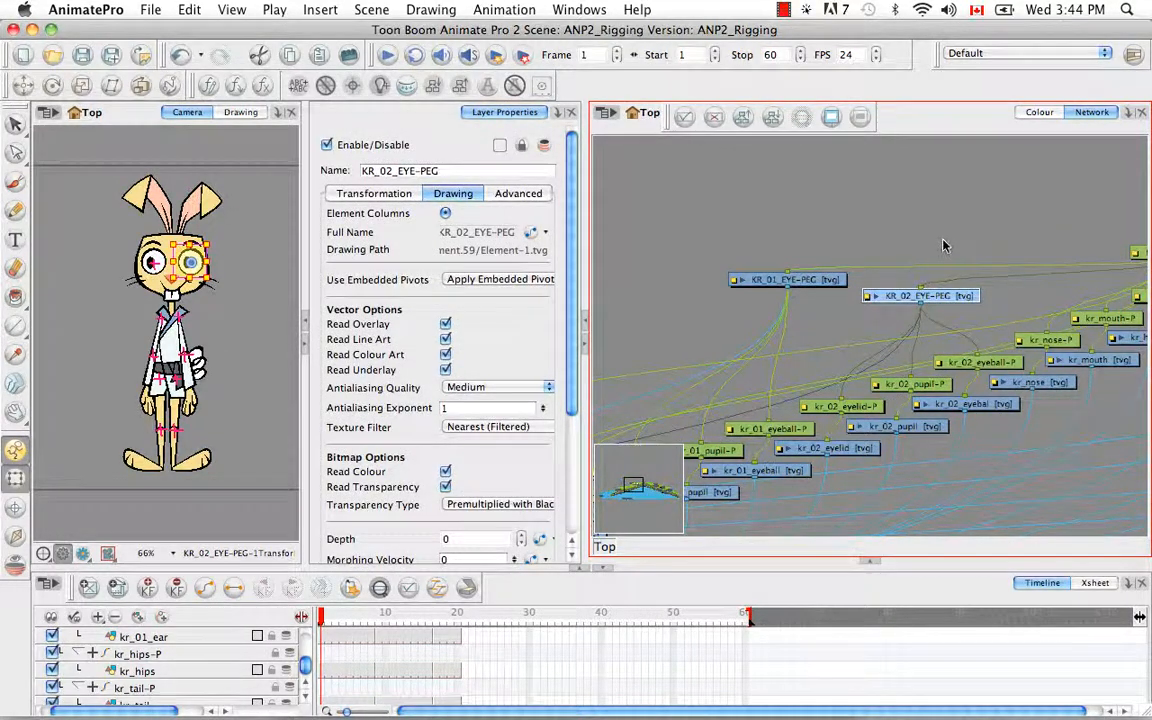
pyautogui.click(942, 245)
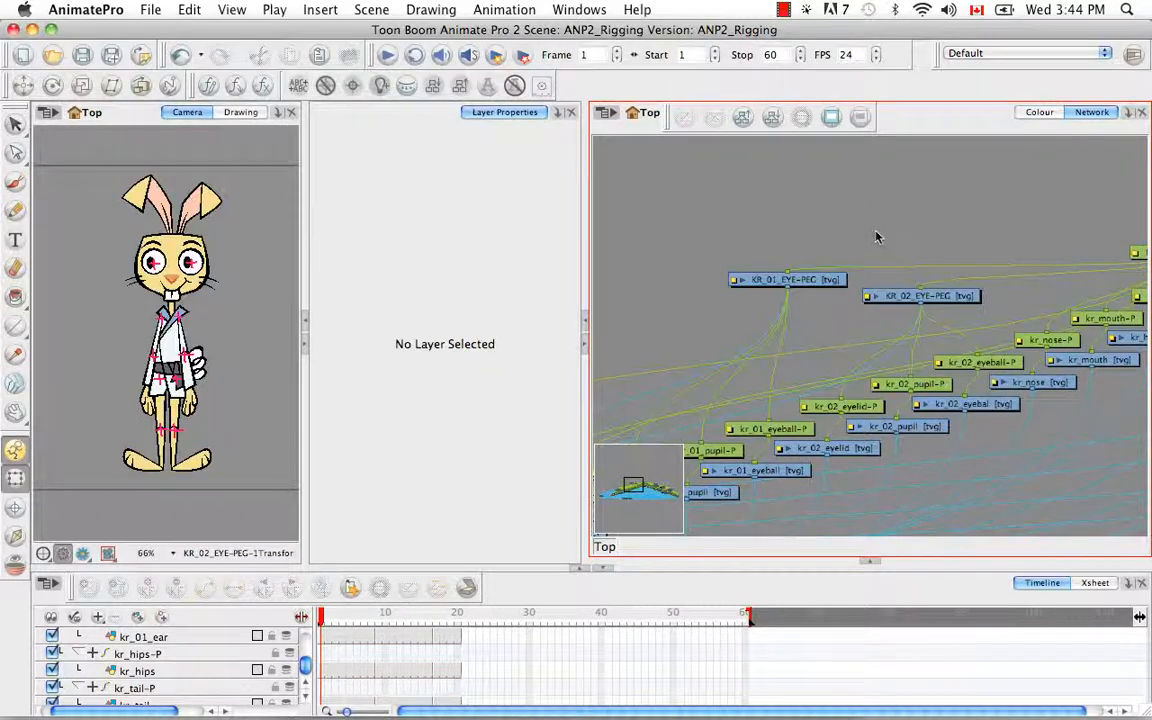
# Step: Add a new drawing node above the eye pegs, link it under MASTER-PEG and parent both eye pegs to it
pyautogui.press('super+r')
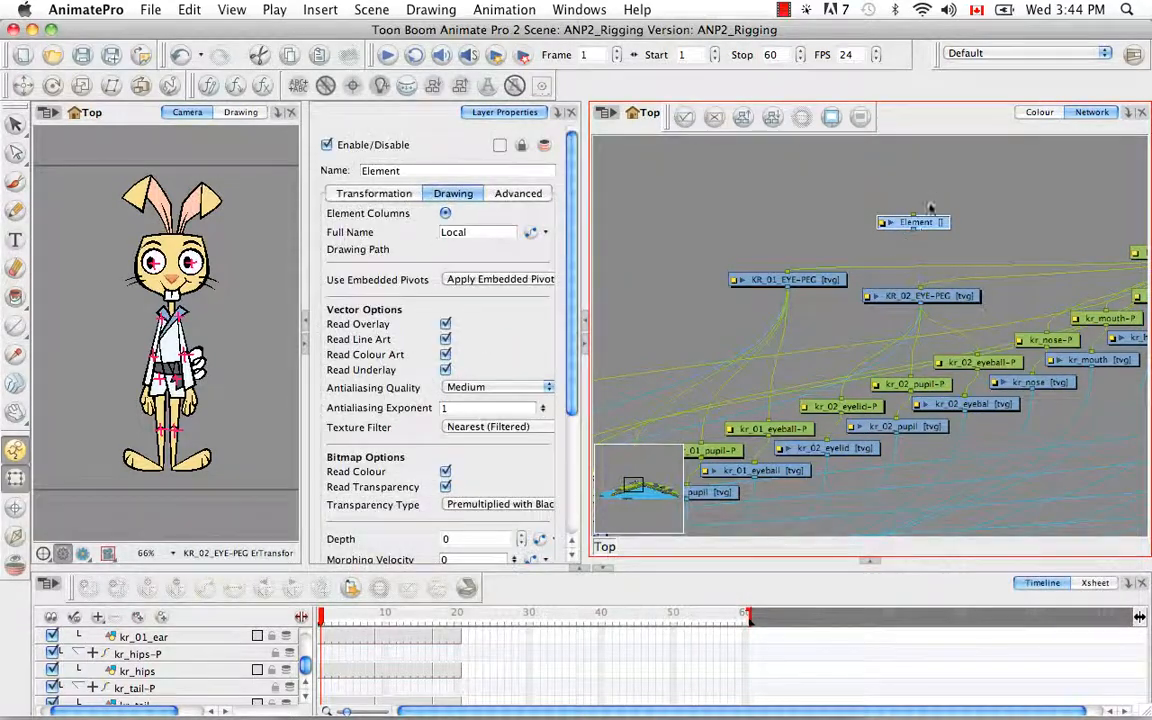
pyautogui.moveTo(928, 226); pyautogui.dragTo(966, 201)
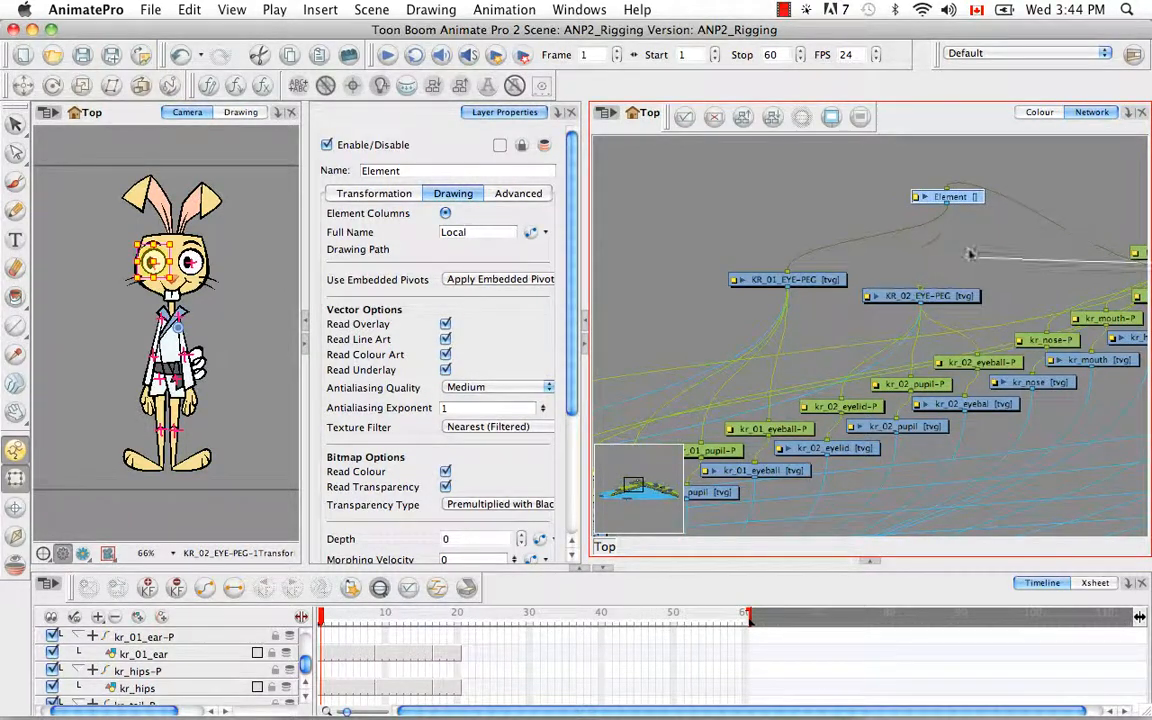
pyautogui.moveTo(947, 205); pyautogui.dragTo(908, 314)
# Step: Move the nose and mouth nodes with their pegs beside KR_02_EYE-PEG and parent kr_nose-P and kr_mouth-P to the Element node
pyautogui.press('space')
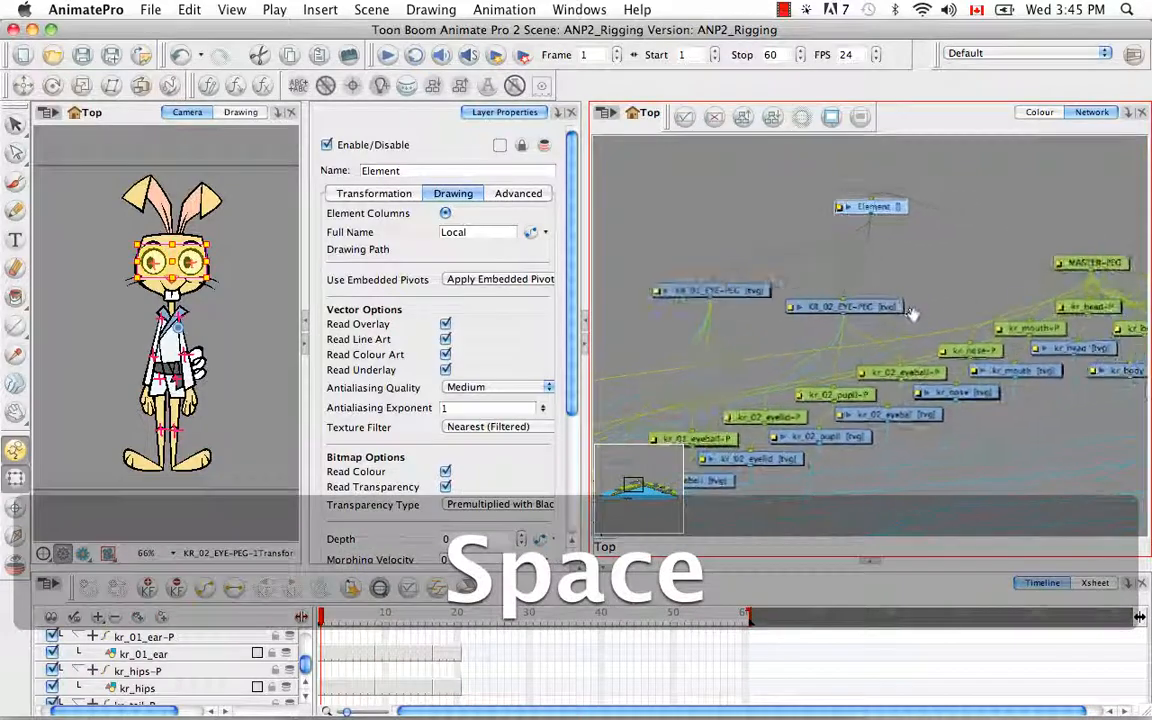
pyautogui.moveTo(971, 340); pyautogui.dragTo(957, 347)
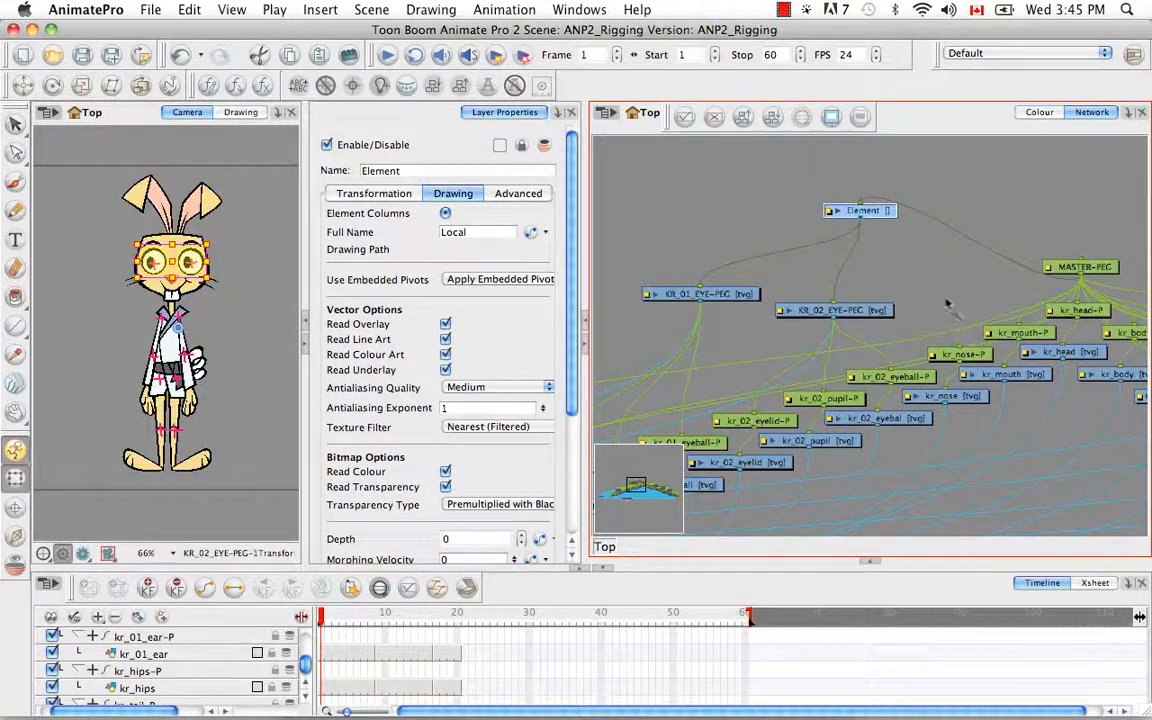
pyautogui.moveTo(945, 298); pyautogui.dragTo(1001, 419)
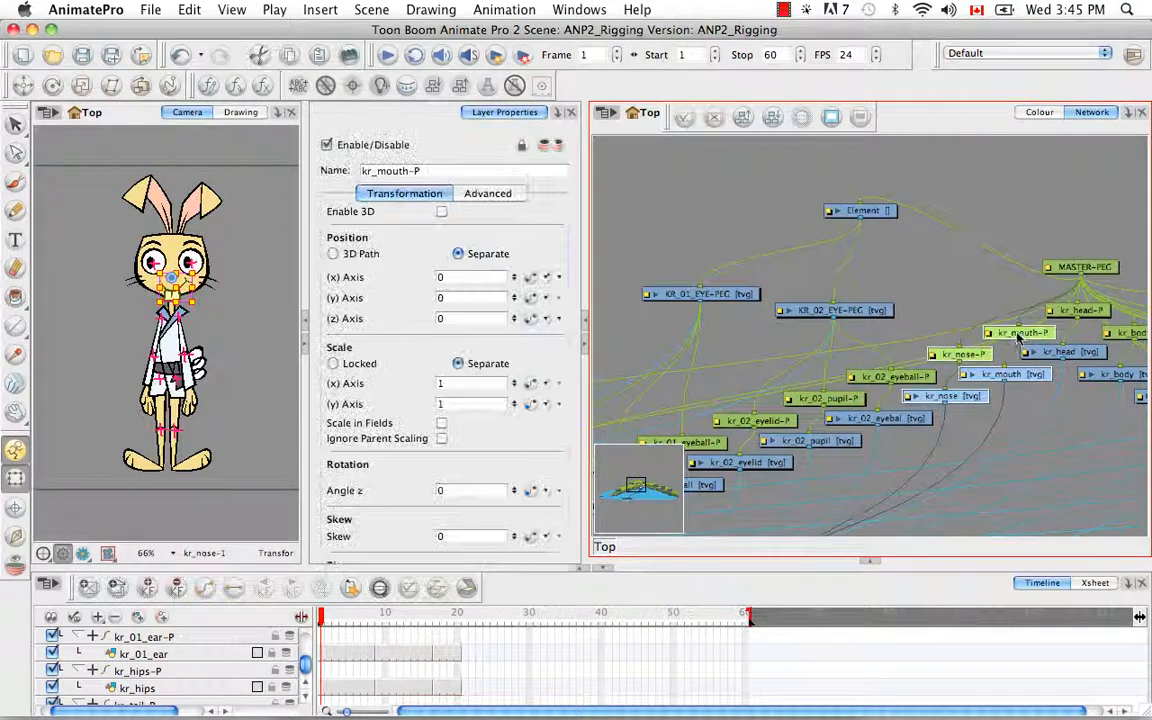
pyautogui.moveTo(1011, 326); pyautogui.dragTo(964, 268)
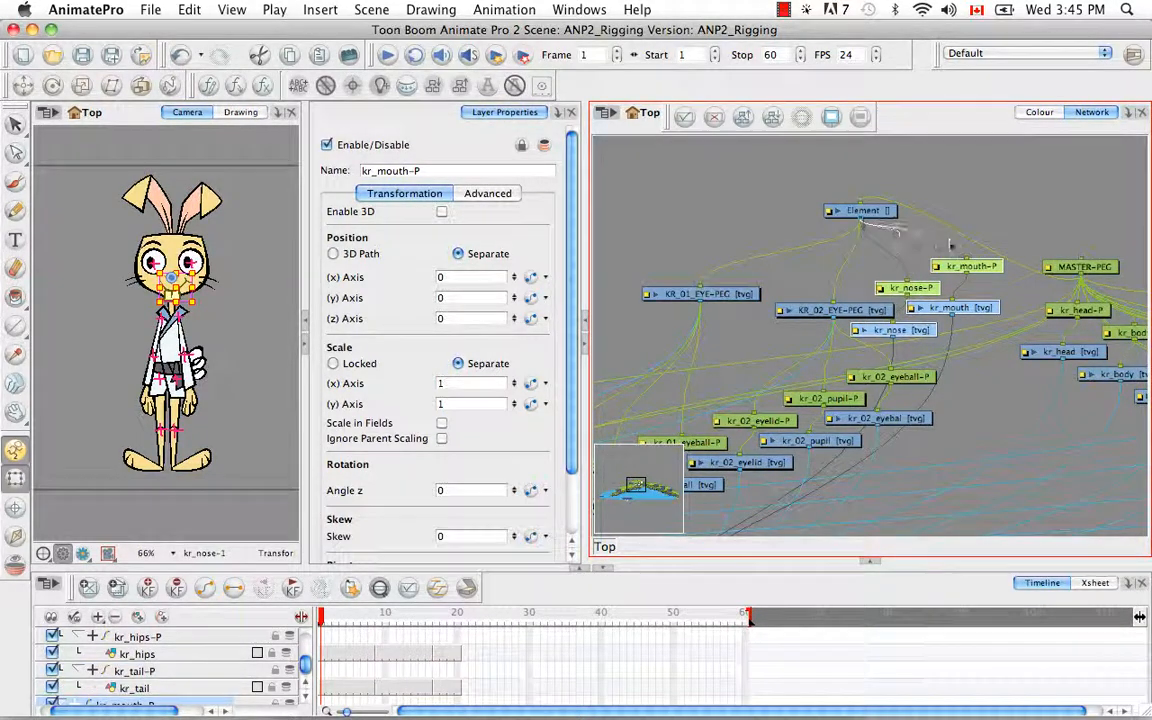
pyautogui.moveTo(860, 221); pyautogui.dragTo(972, 266)
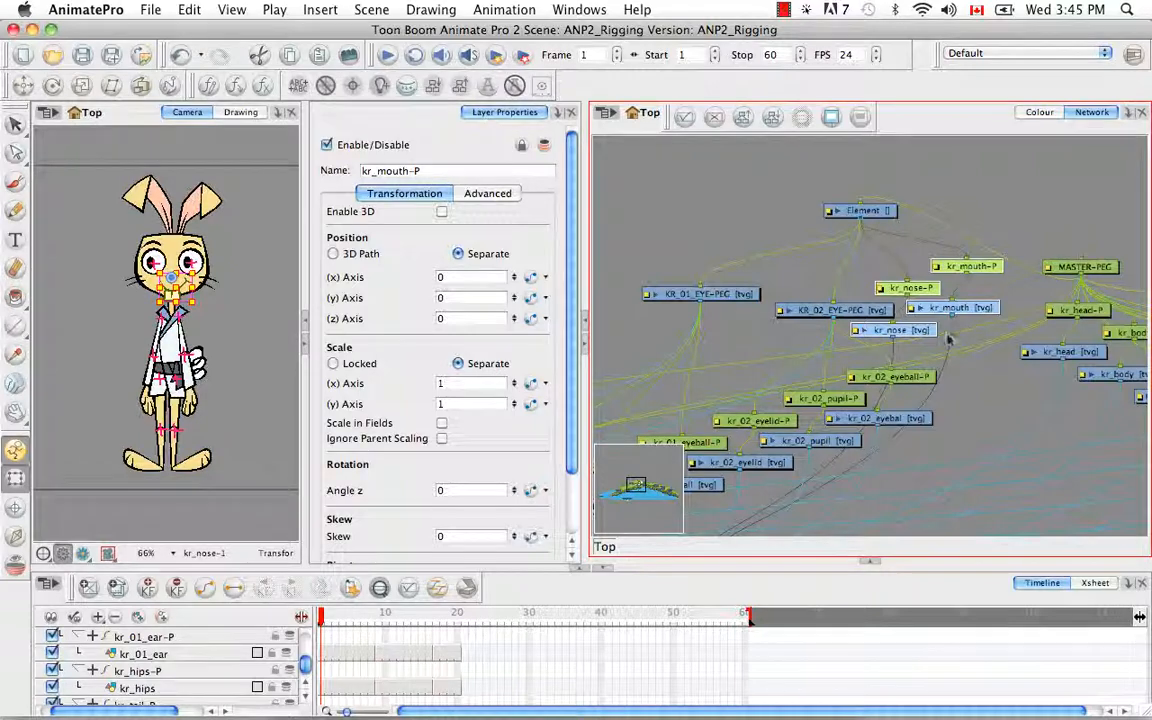
# Step: Bring both eyebrow drawings and their pegs out of the arm branch to the area above the mouth nodes
pyautogui.press('space')
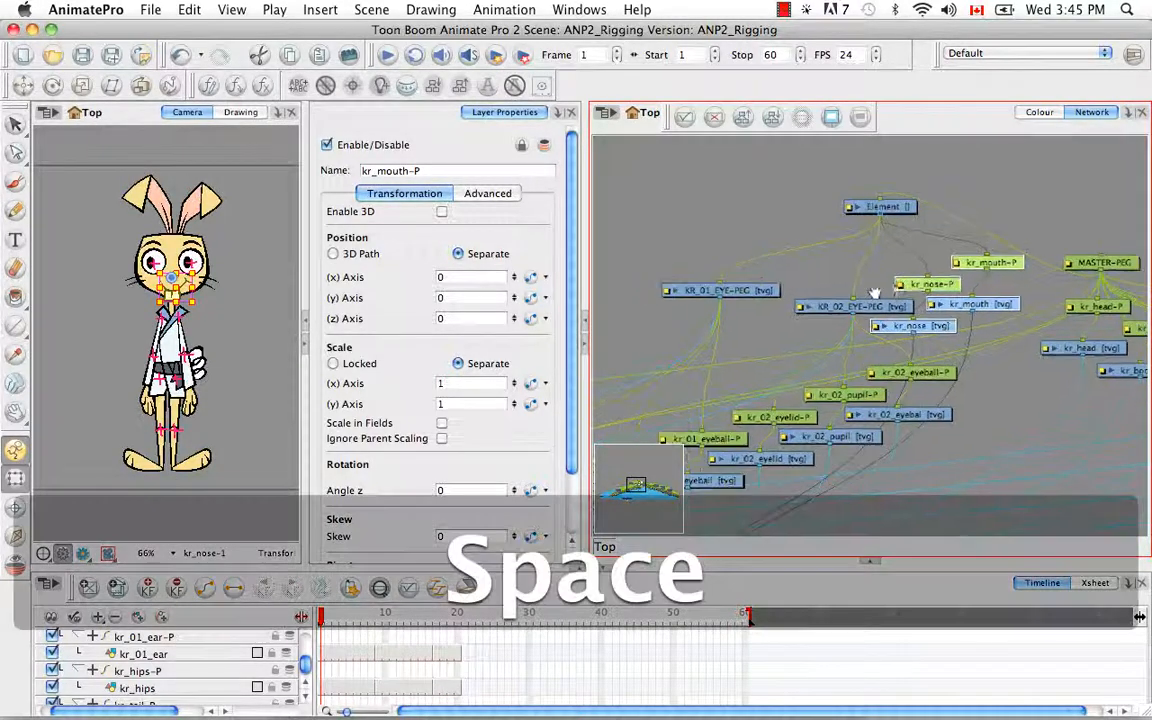
pyautogui.moveTo(795, 304); pyautogui.dragTo(927, 275)
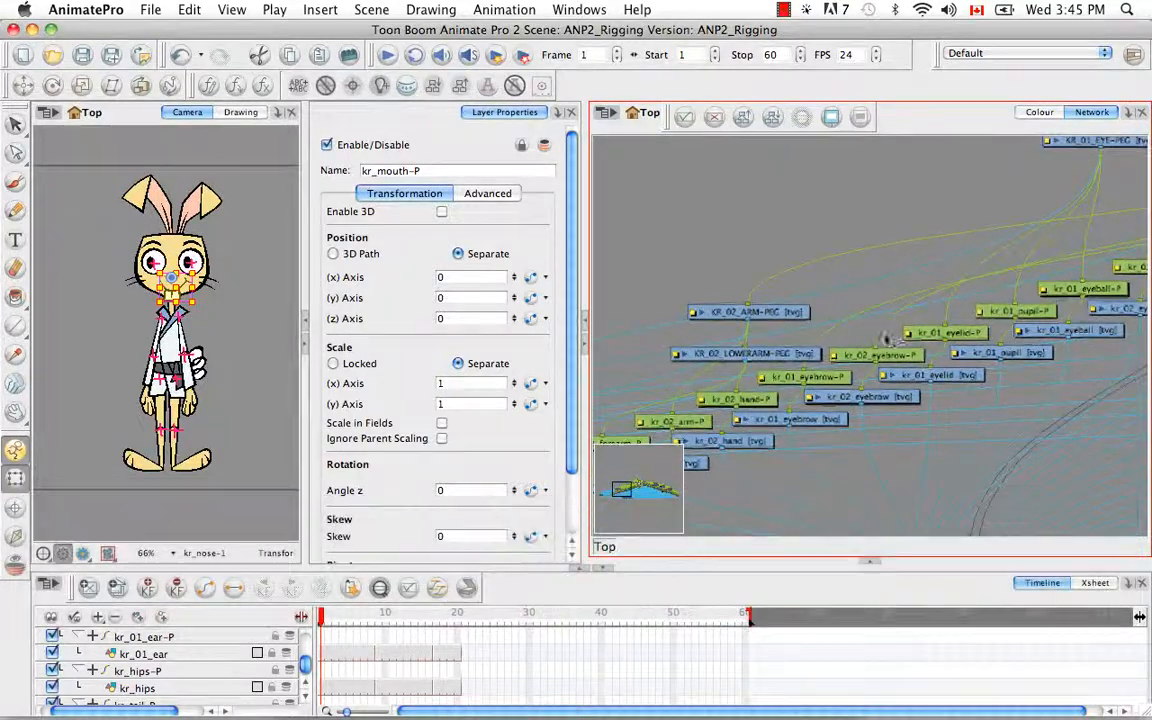
pyautogui.moveTo(830, 456); pyautogui.dragTo(1076, 168)
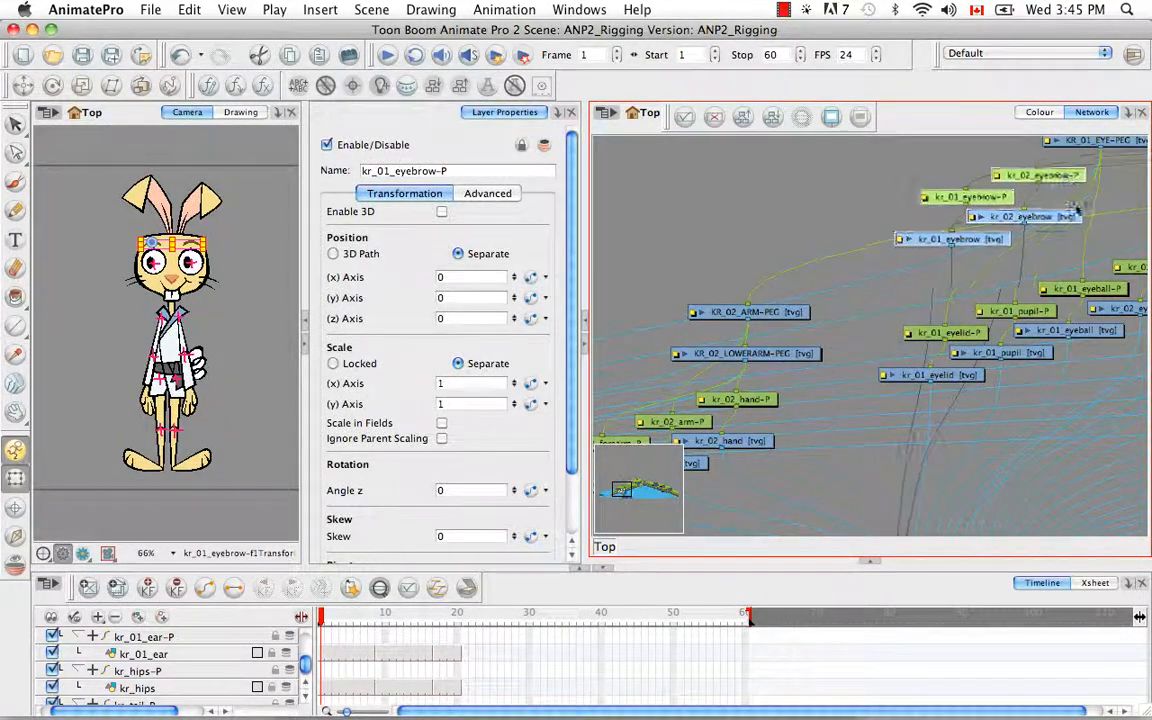
pyautogui.press('space')
pyautogui.moveTo(1039, 265); pyautogui.dragTo(723, 428)
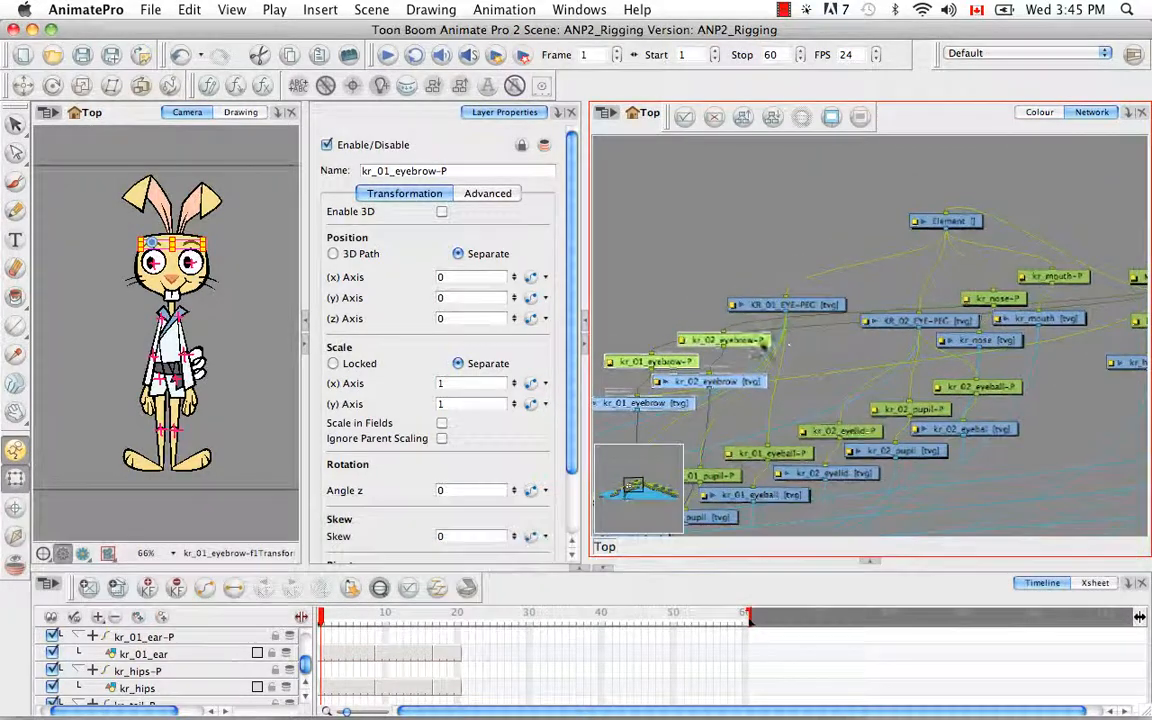
pyautogui.moveTo(757, 345); pyautogui.dragTo(1146, 179)
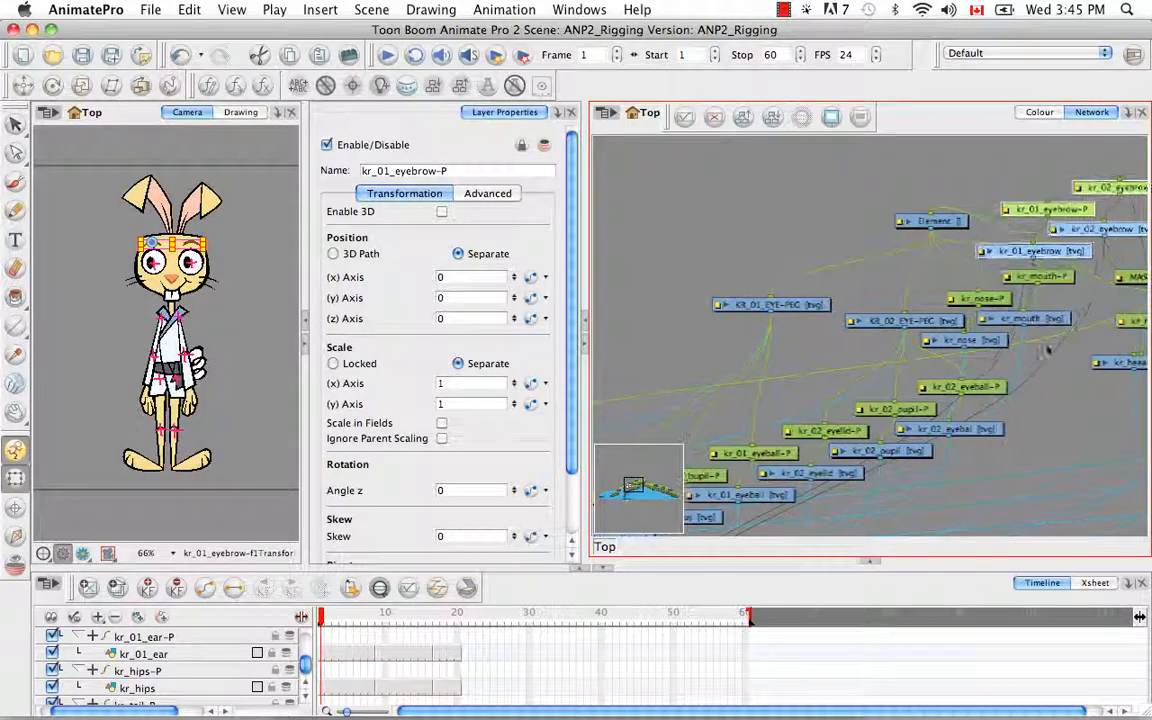
# Step: Place the Element node above the eyebrow nodes and parent kr_01_eyebrow-P and kr_02_eyebrow-P to it
pyautogui.press('space')
pyautogui.moveTo(1007, 385); pyautogui.dragTo(832, 438)
pyautogui.moveTo(955, 243); pyautogui.dragTo(1010, 243)
pyautogui.click(971, 185)
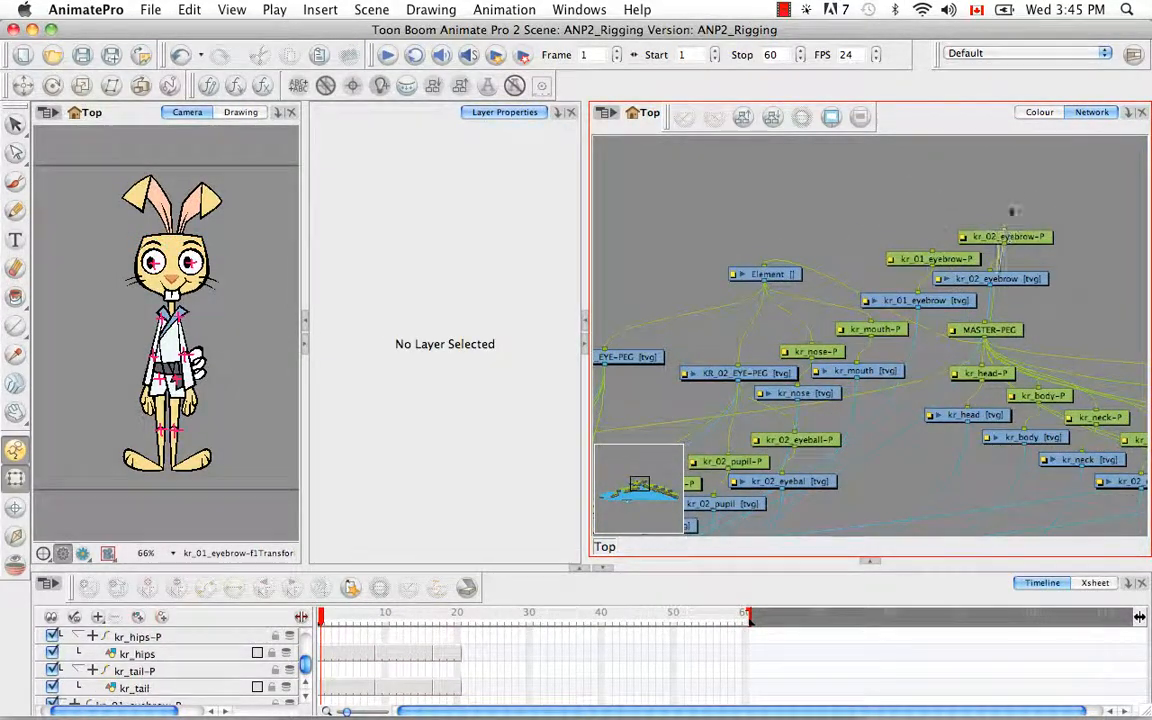
pyautogui.click(790, 275)
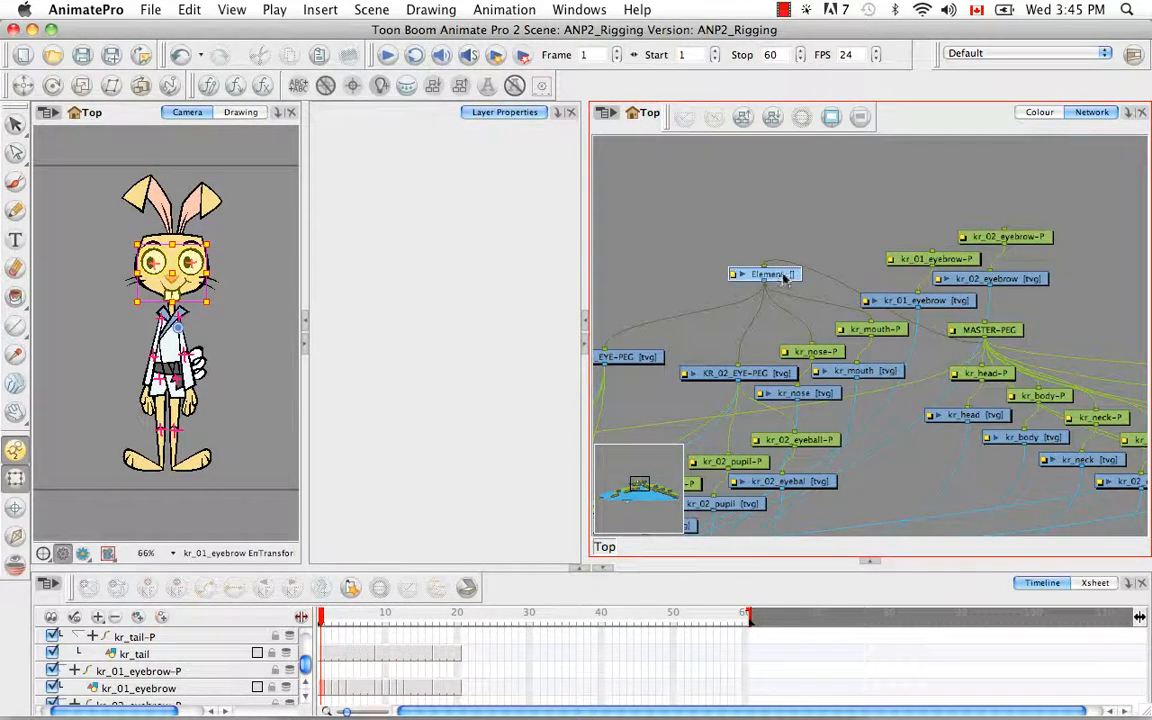
pyautogui.moveTo(790, 275); pyautogui.dragTo(935, 150)
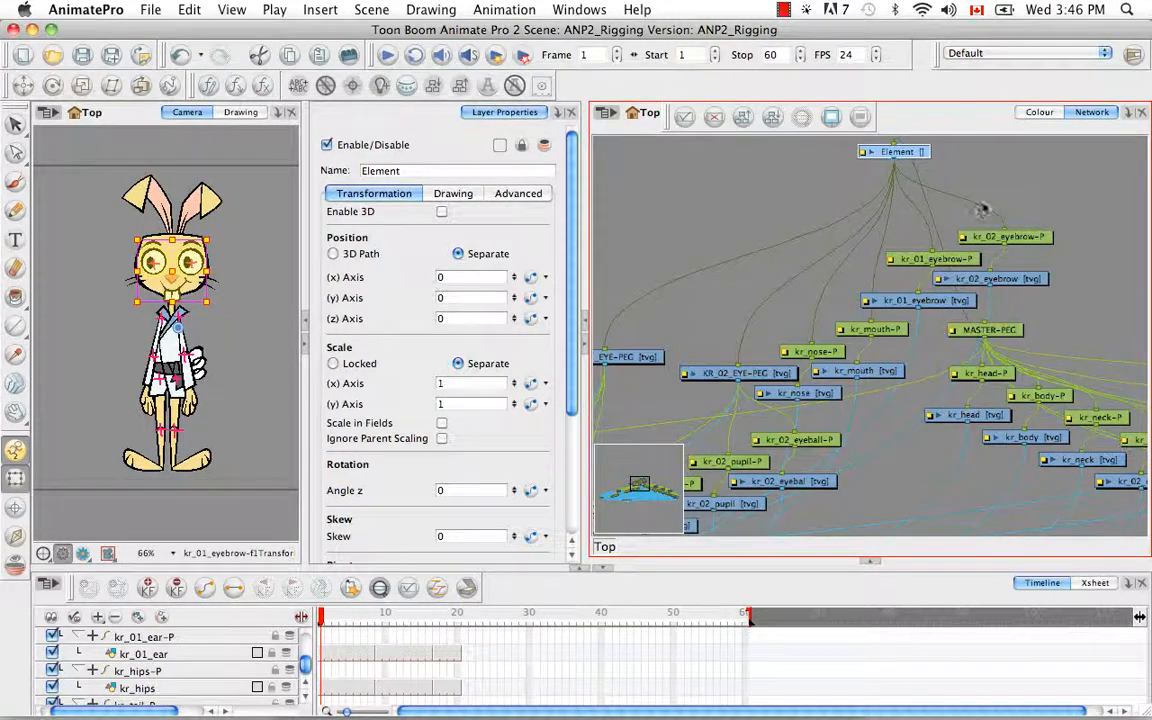
# Step: Rename the Element node as KR_FACIAL_FEATURES-PEG
pyautogui.press('space')
pyautogui.moveTo(972, 182); pyautogui.dragTo(960, 276)
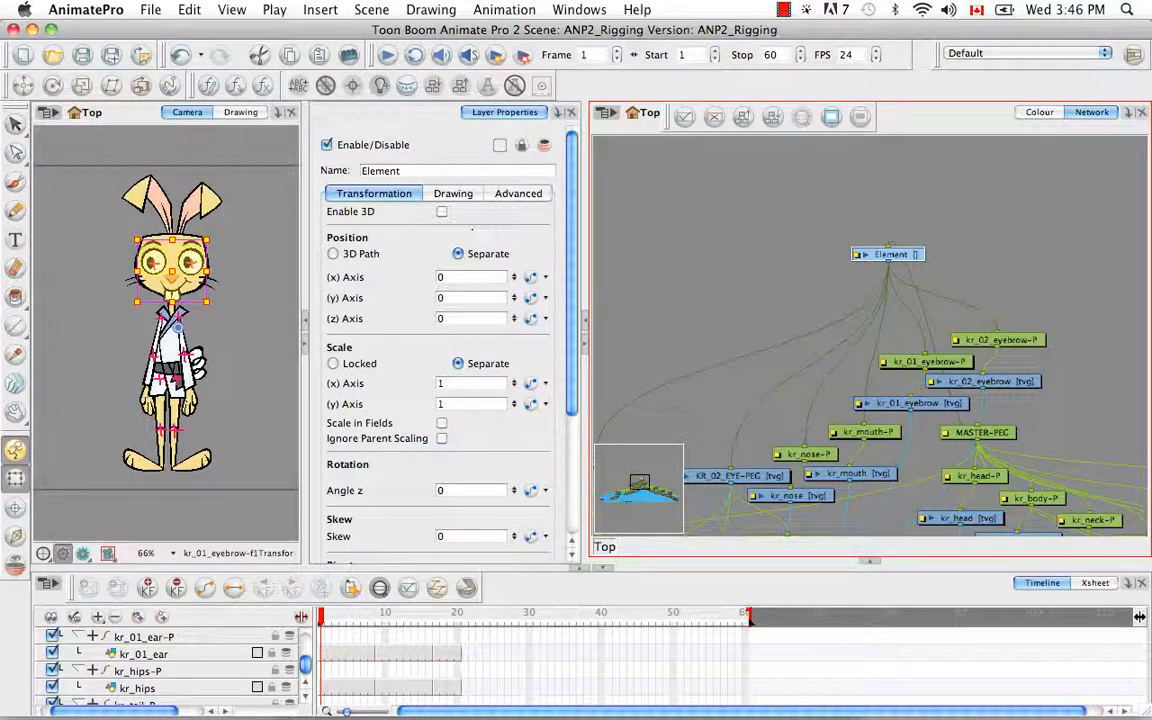
pyautogui.click(333, 160)
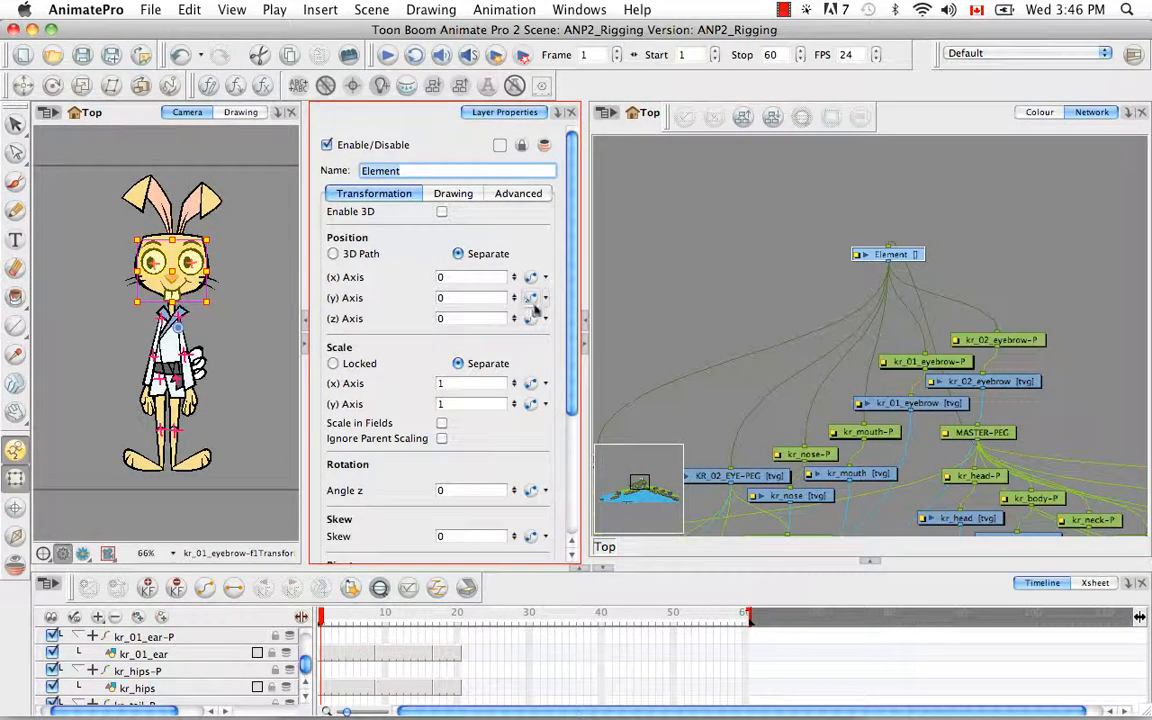
pyautogui.press('BackSpace')
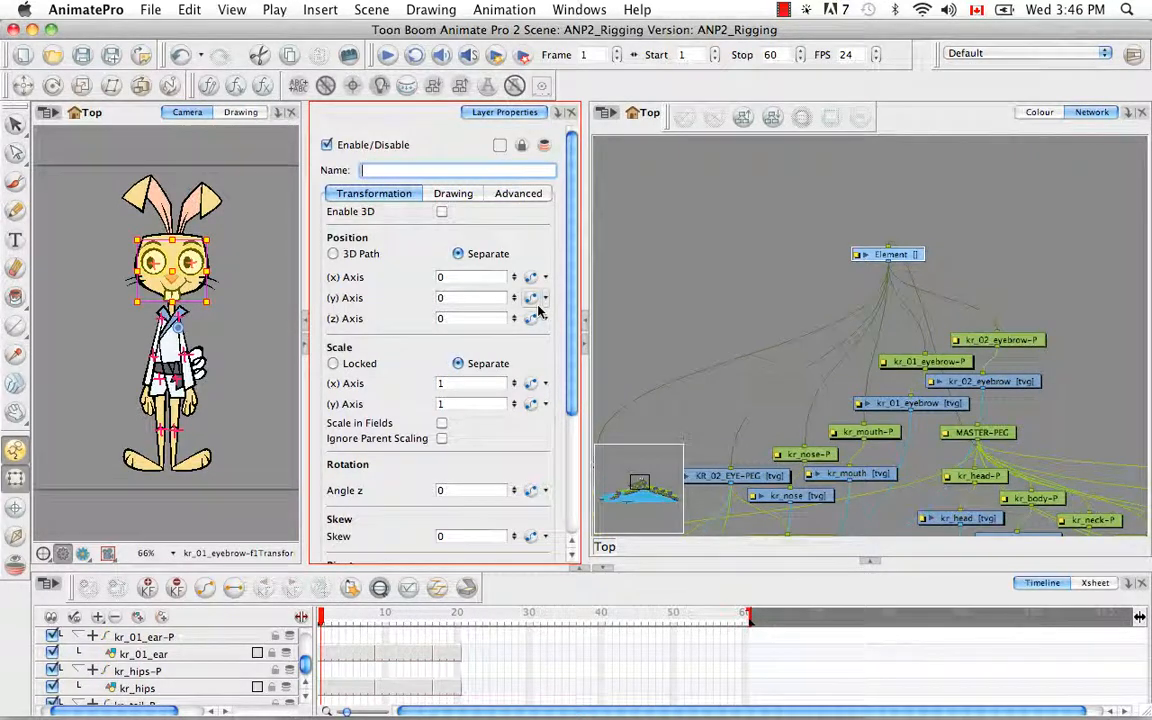
pyautogui.write('KR')
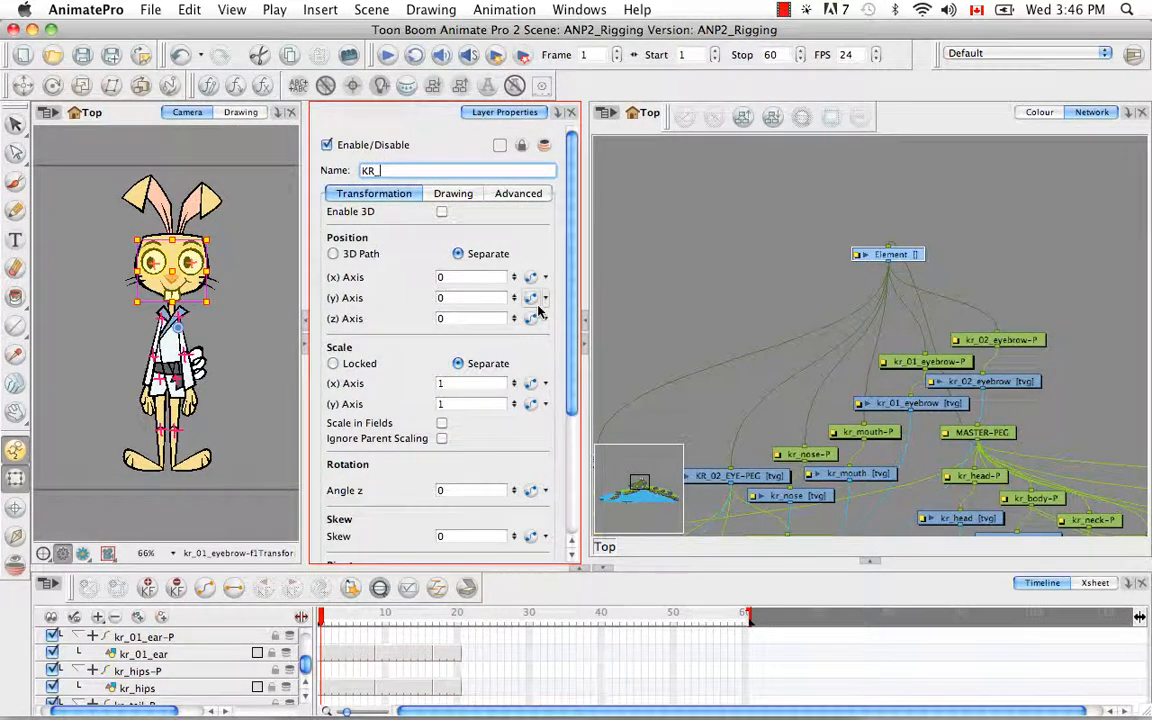
pyautogui.write('_FACIAL_FEATURES-PEG')
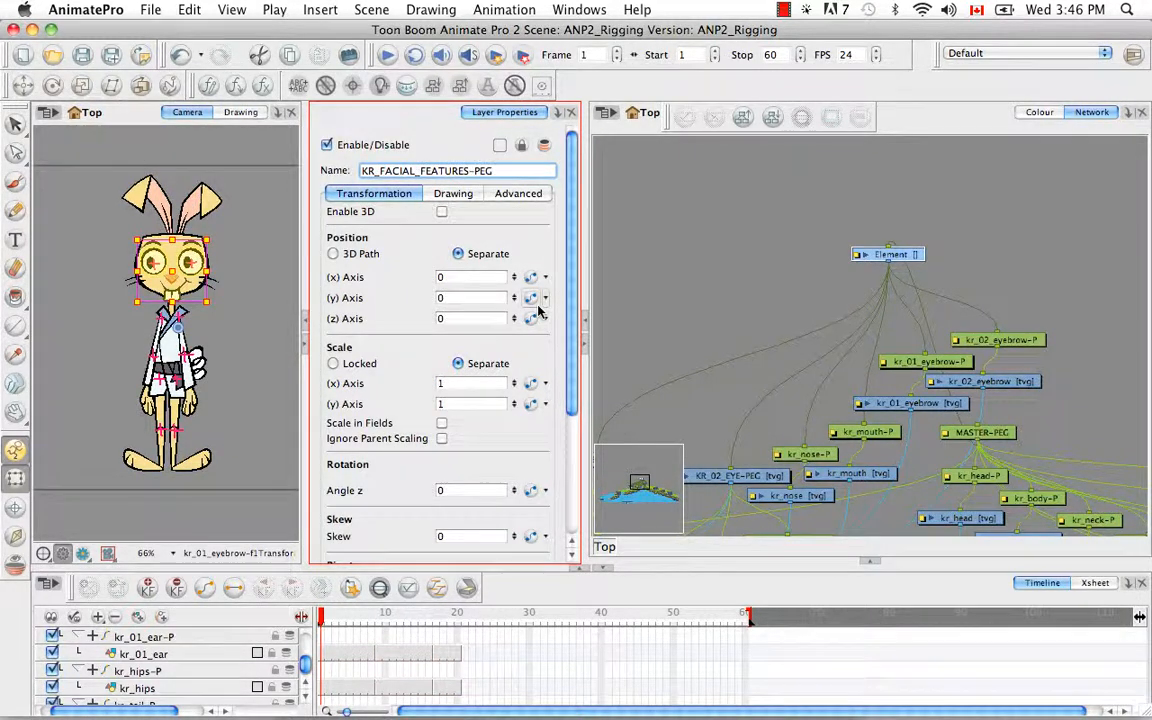
pyautogui.press('Return')
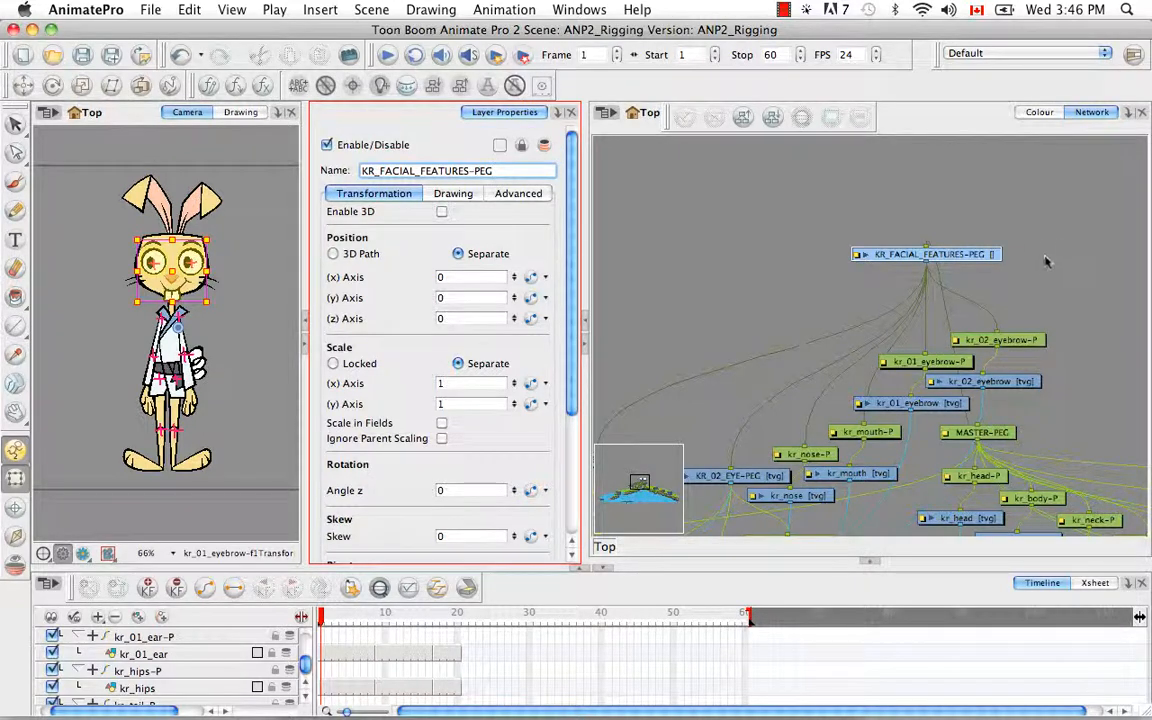
pyautogui.click(1047, 306)
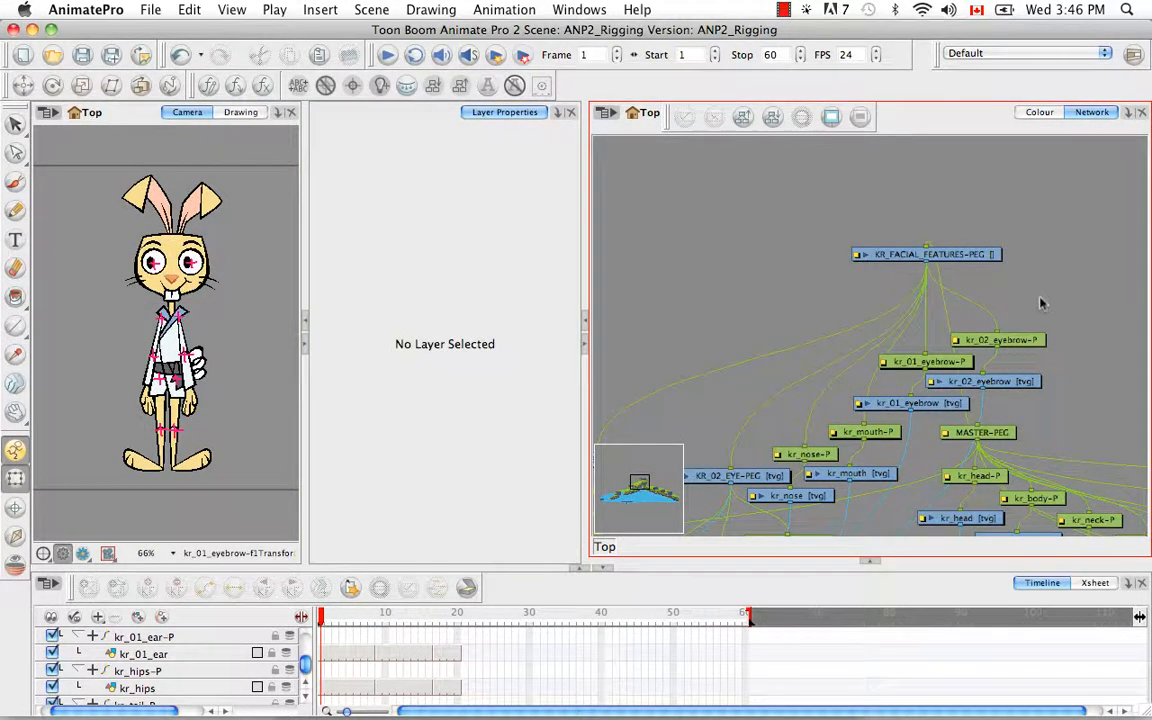
pyautogui.scroll(-4, 1041, 304)
pyautogui.scroll(-3, 1041, 303)
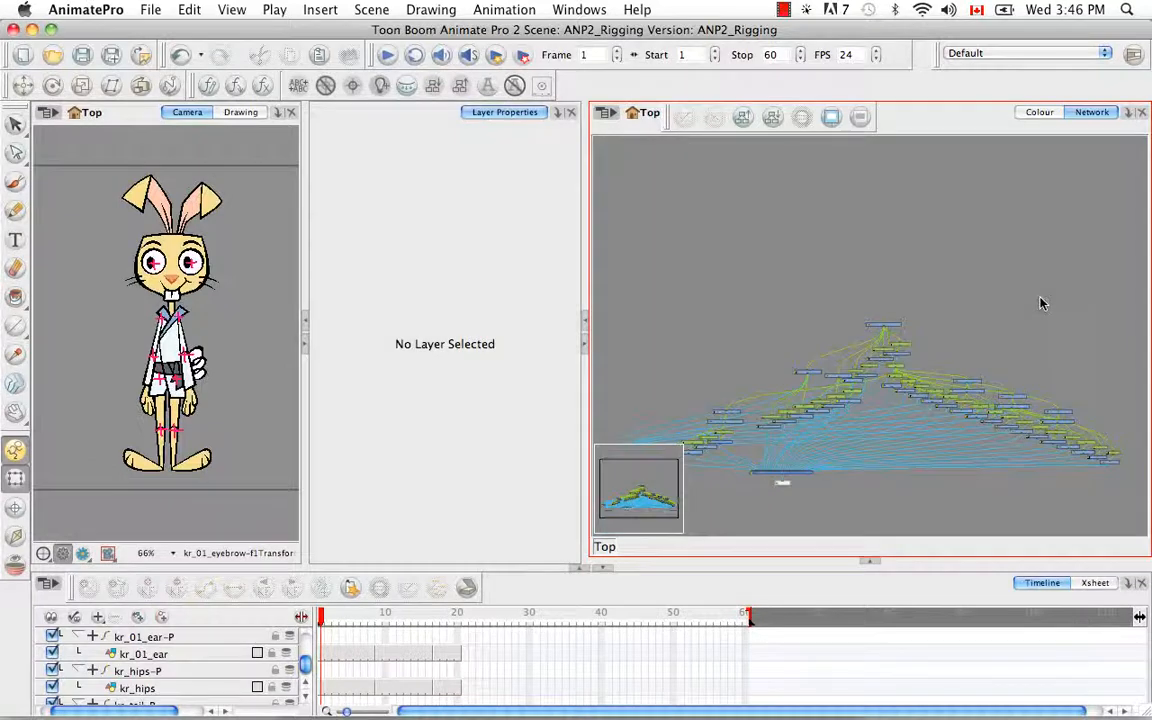
# Step: Select all the nodes and tidy the whole network with the Order Network Up command
pyautogui.moveTo(836, 328); pyautogui.dragTo(876, 264)
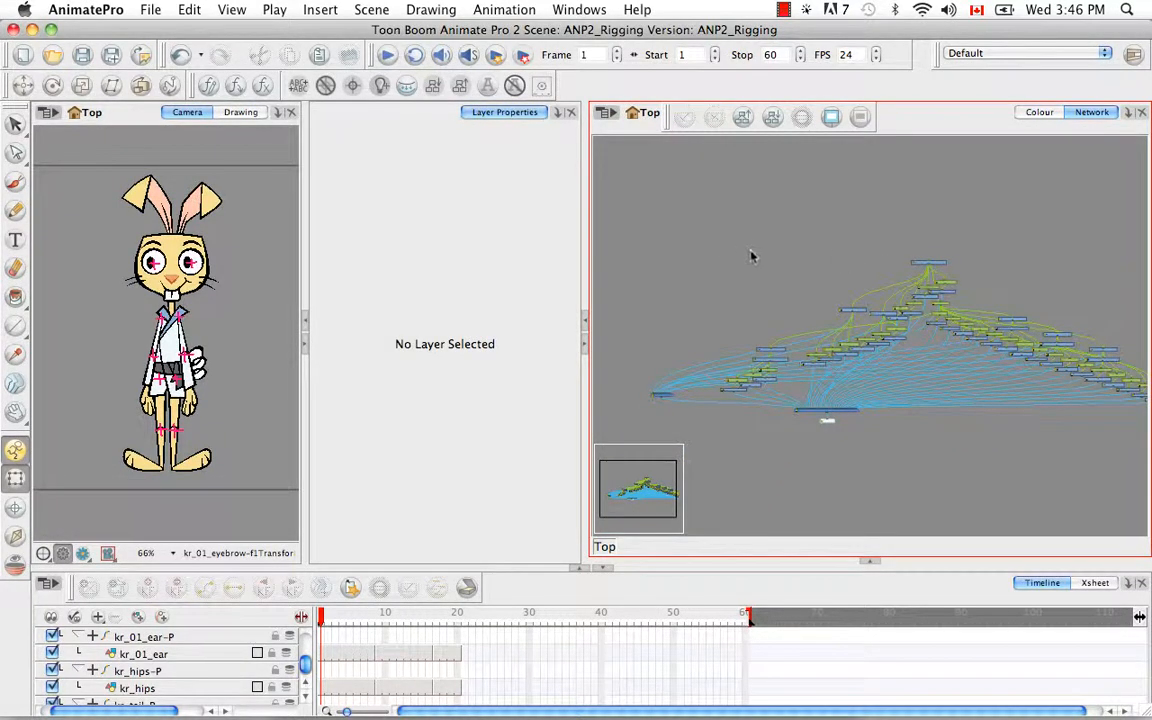
pyautogui.hotkey('ctrl', 'a')
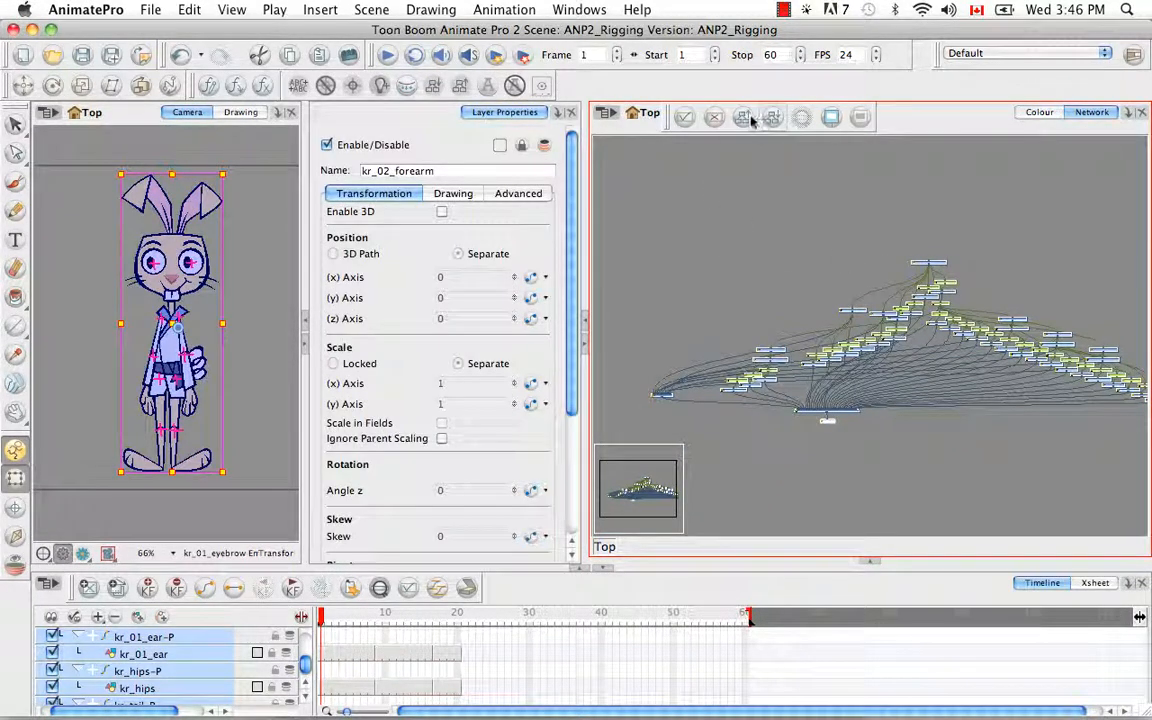
pyautogui.click(752, 120)
pyautogui.click(540, 395)
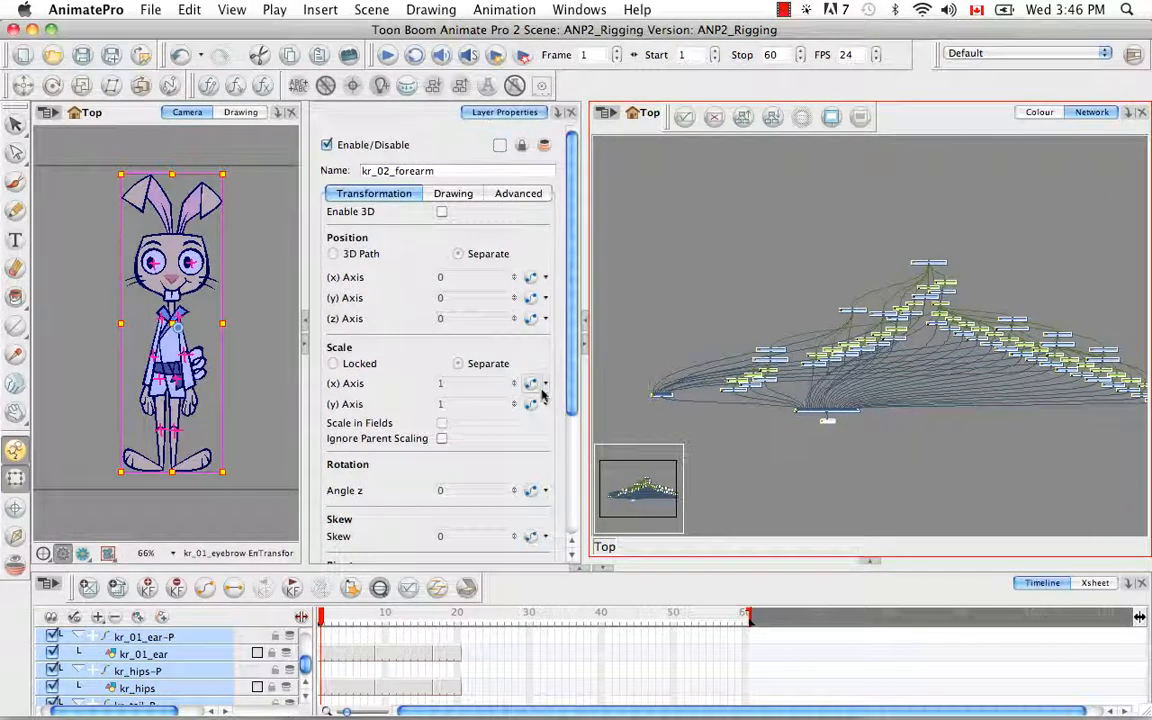
pyautogui.click(935, 428)
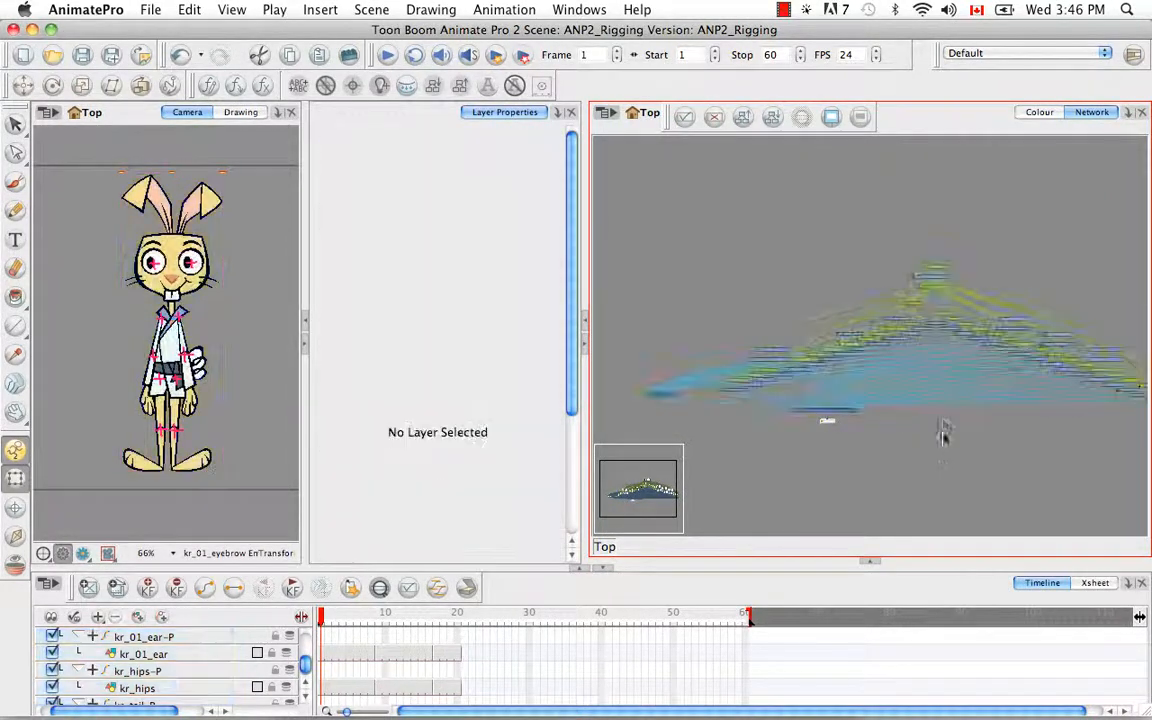
pyautogui.moveTo(972, 362); pyautogui.dragTo(889, 368)
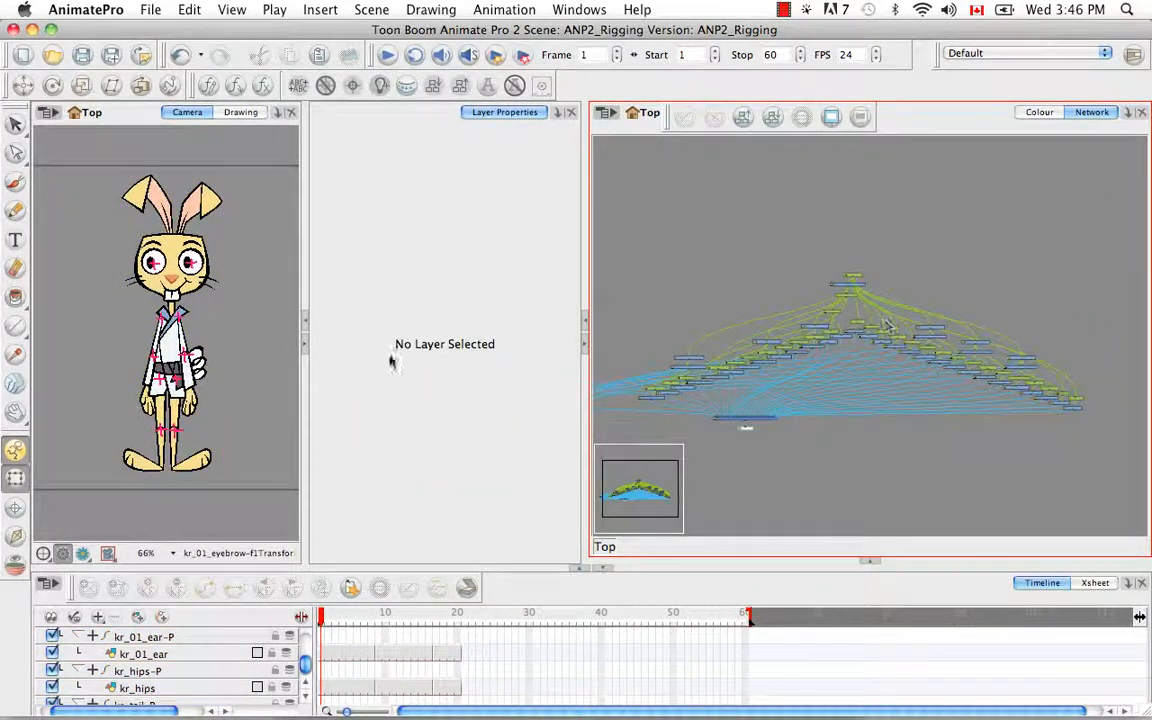
# Step: Move kr_01_ear and kr_02_ear with their pegs out of the central branch to the open area beside KR_FACIAL_FEATURES-PEG
pyautogui.click(213, 207)
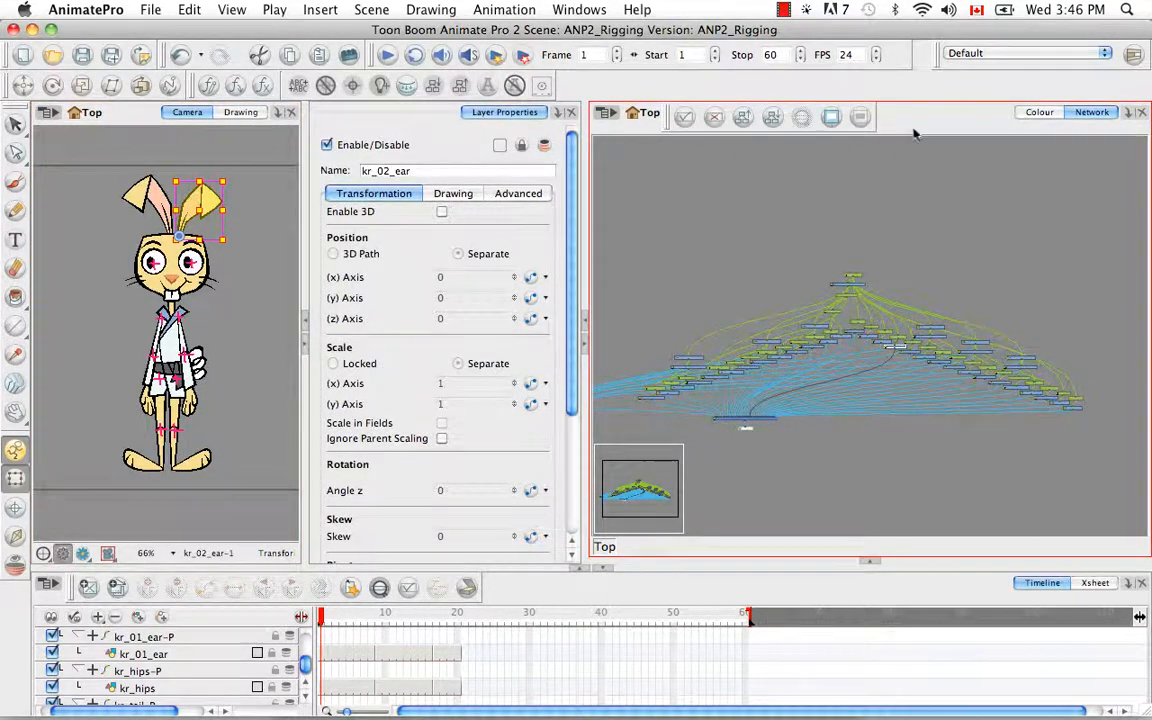
pyautogui.press('2')
pyautogui.press('2')
pyautogui.press('2')
pyautogui.press('2')
pyautogui.press('2')
pyautogui.press('2')
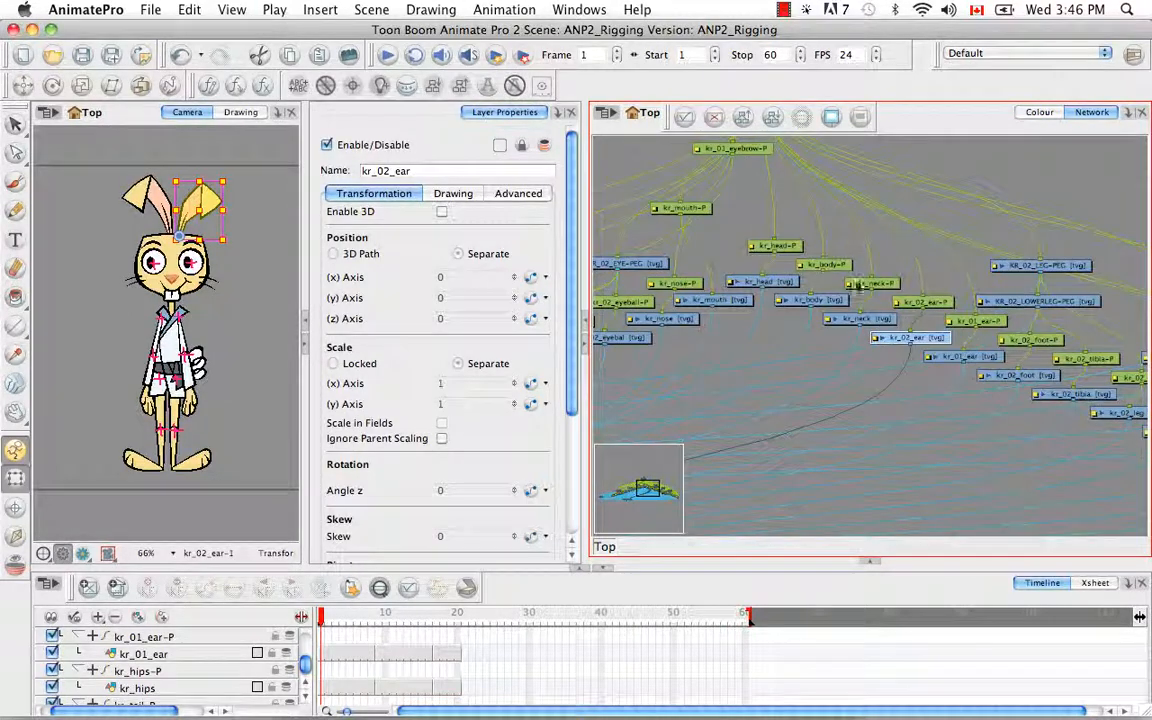
pyautogui.moveTo(866, 288); pyautogui.dragTo(801, 348)
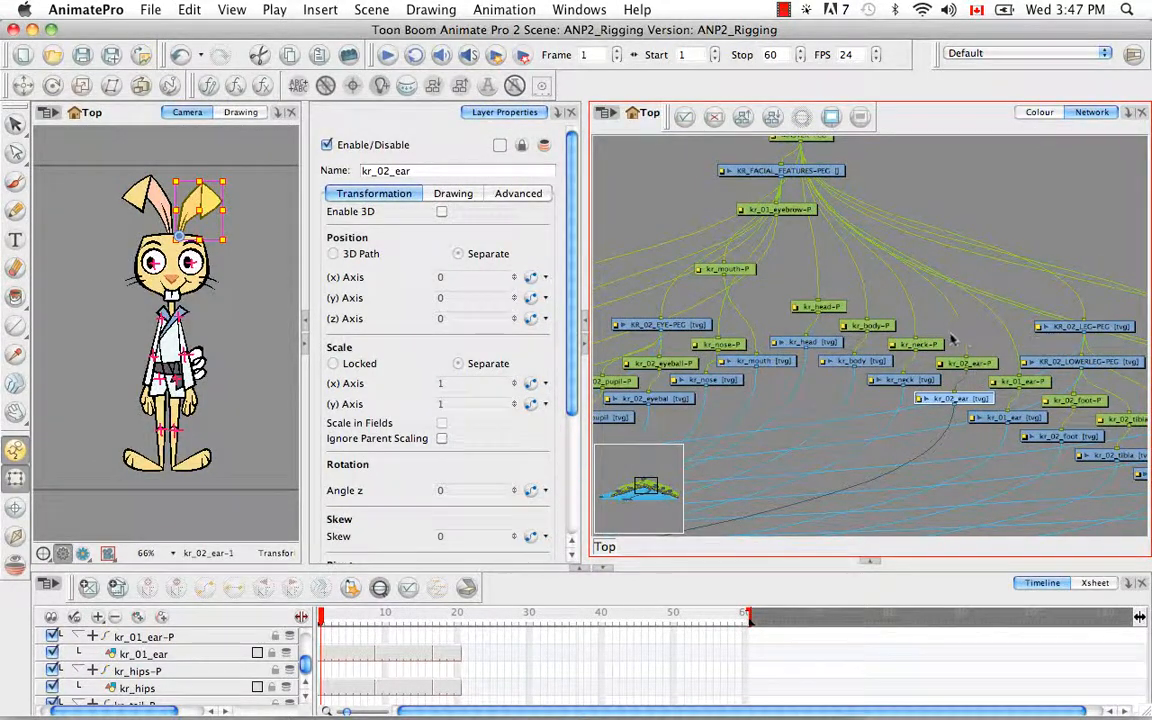
pyautogui.moveTo(952, 330); pyautogui.dragTo(1013, 438)
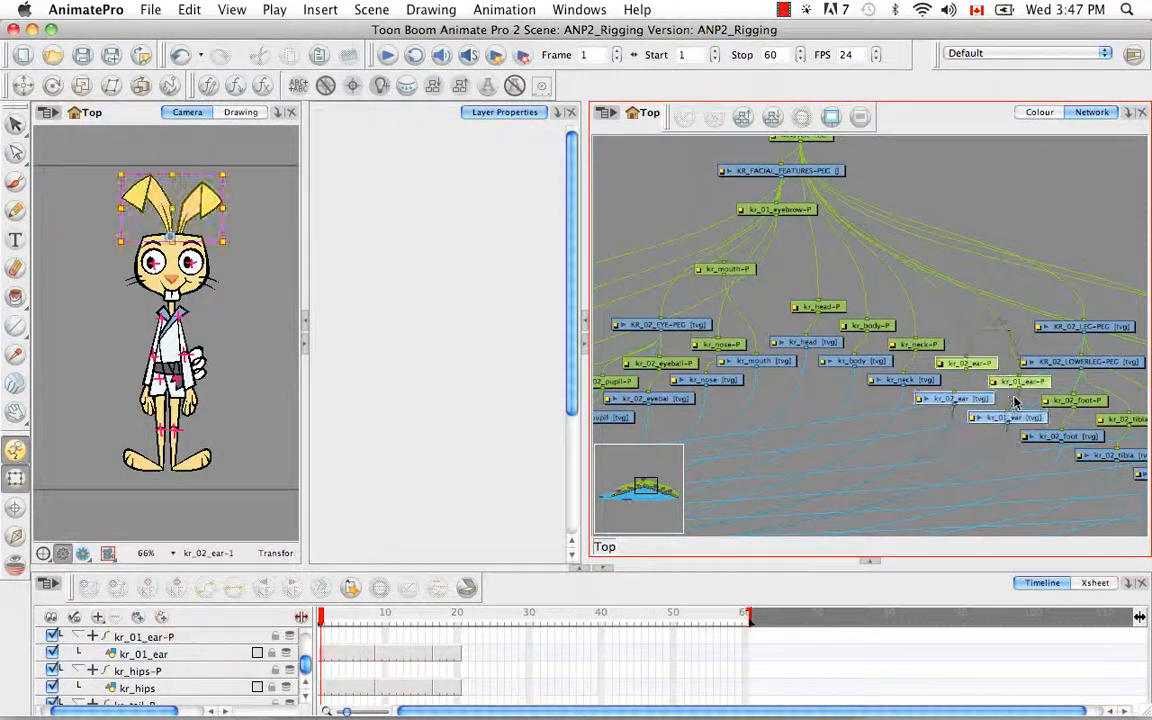
pyautogui.moveTo(1021, 384); pyautogui.dragTo(663, 191)
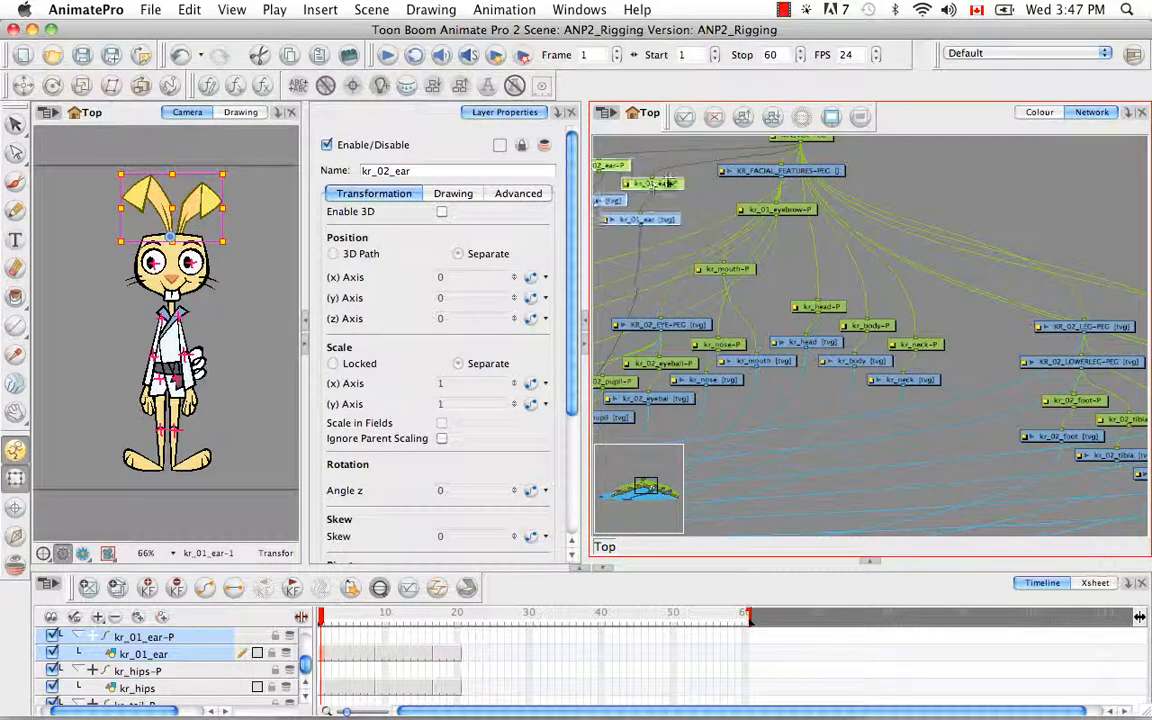
pyautogui.moveTo(784, 273); pyautogui.dragTo(935, 359)
# Step: Add an Element node above the ears under MASTER-PEG and parent both ear pegs and KR_FACIAL_FEATURES-PEG to it
pyautogui.click(833, 220)
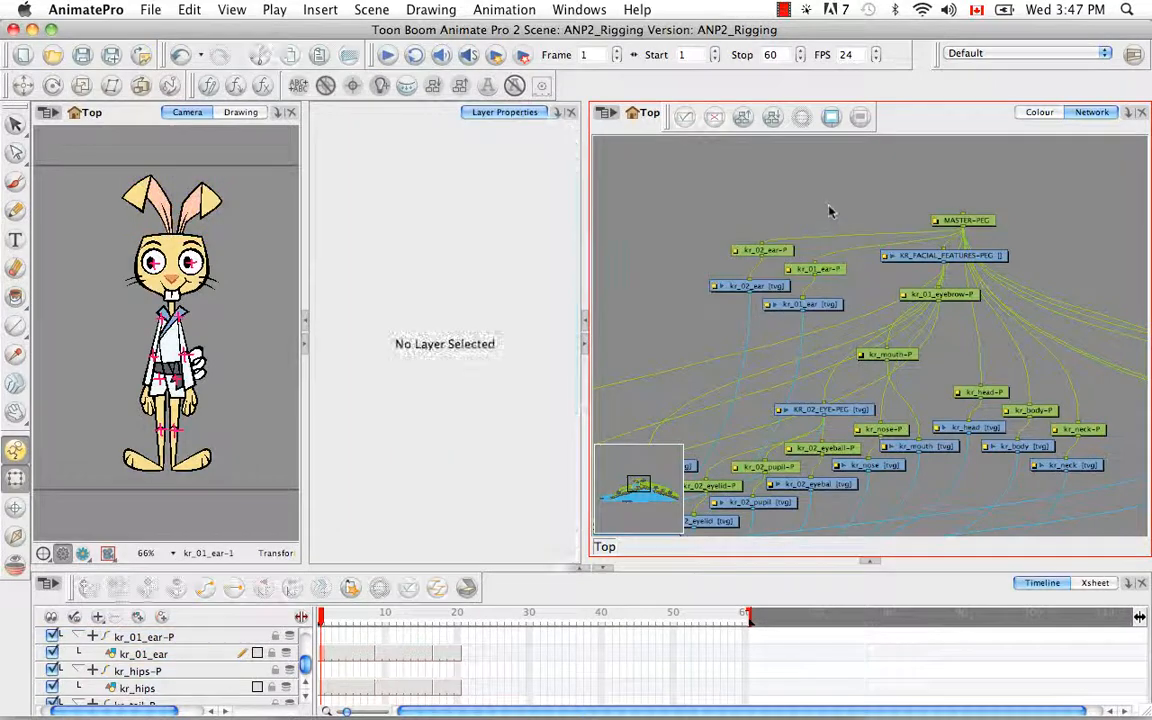
pyautogui.press('super+r')
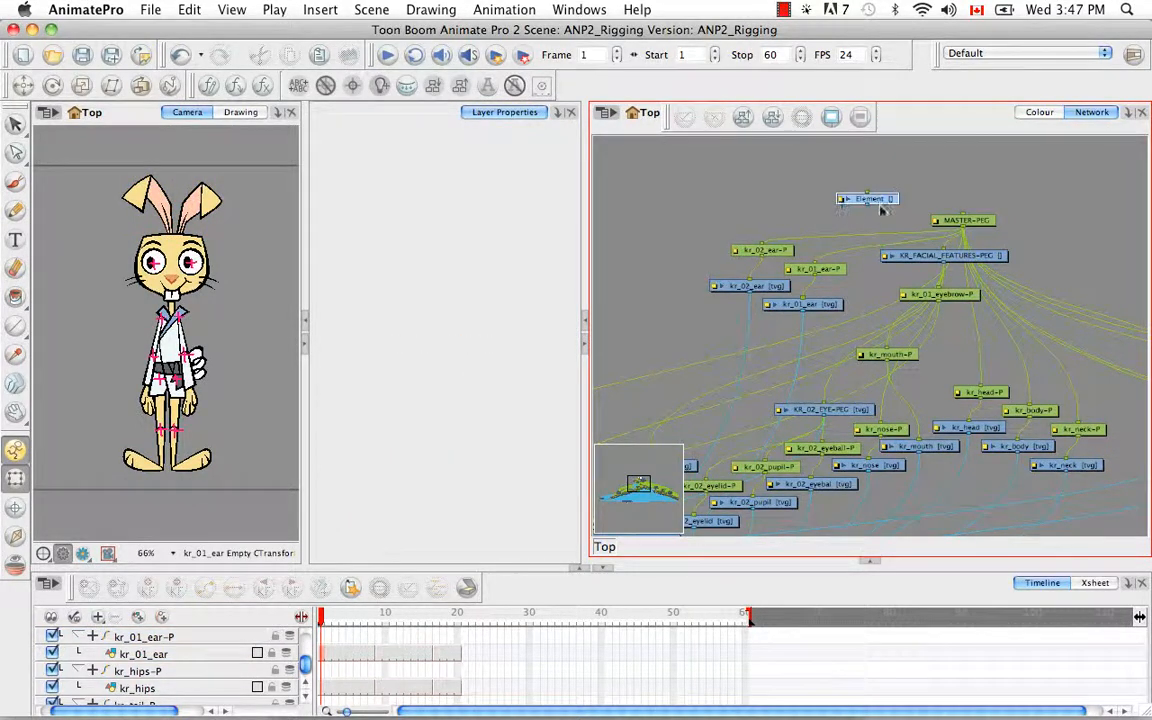
pyautogui.moveTo(871, 202); pyautogui.dragTo(829, 232)
pyautogui.moveTo(842, 243); pyautogui.dragTo(822, 226)
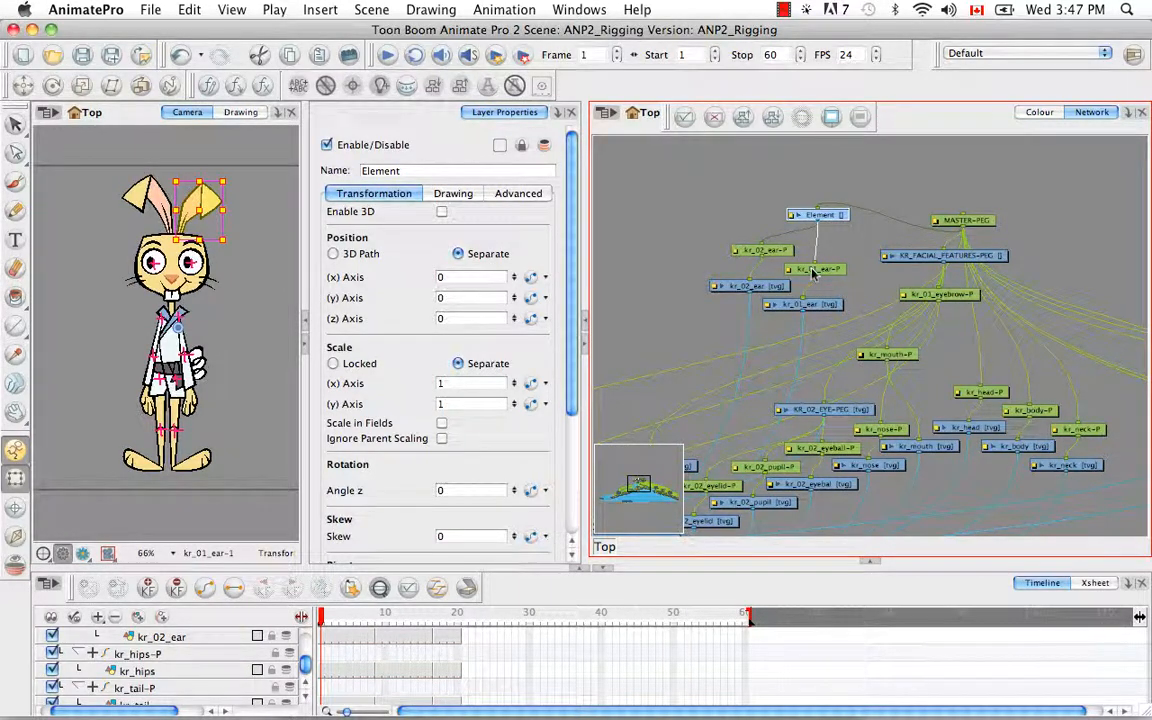
pyautogui.moveTo(812, 269); pyautogui.dragTo(817, 261)
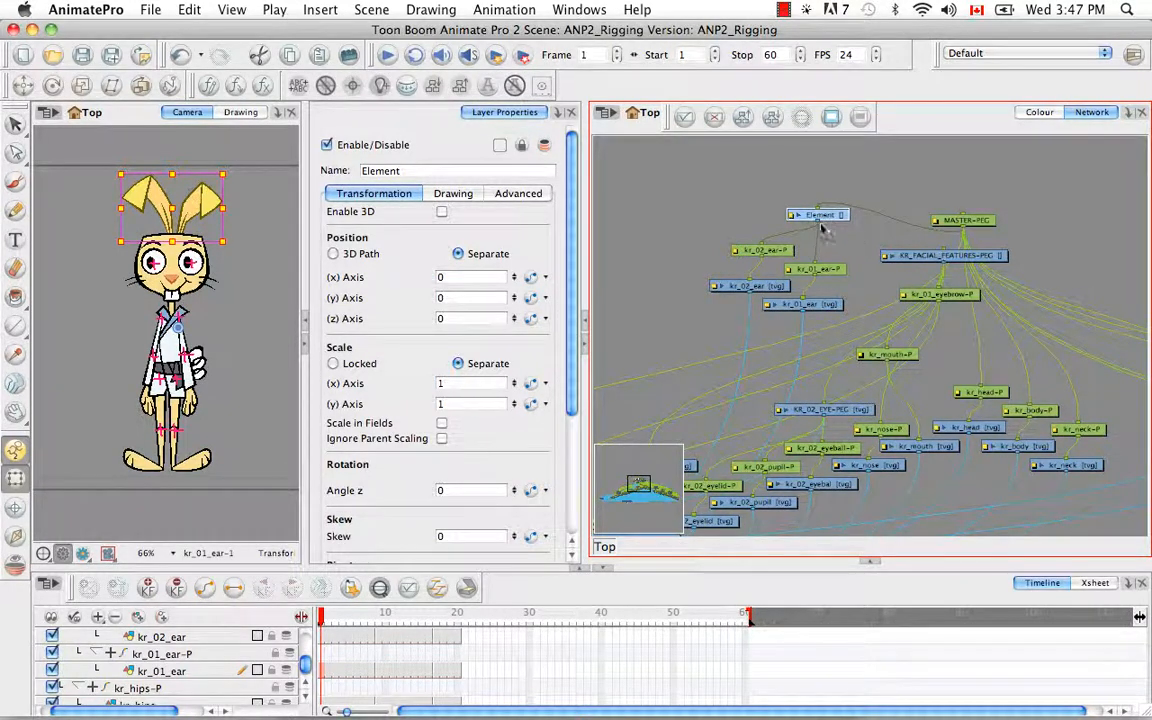
pyautogui.moveTo(818, 222); pyautogui.dragTo(899, 260)
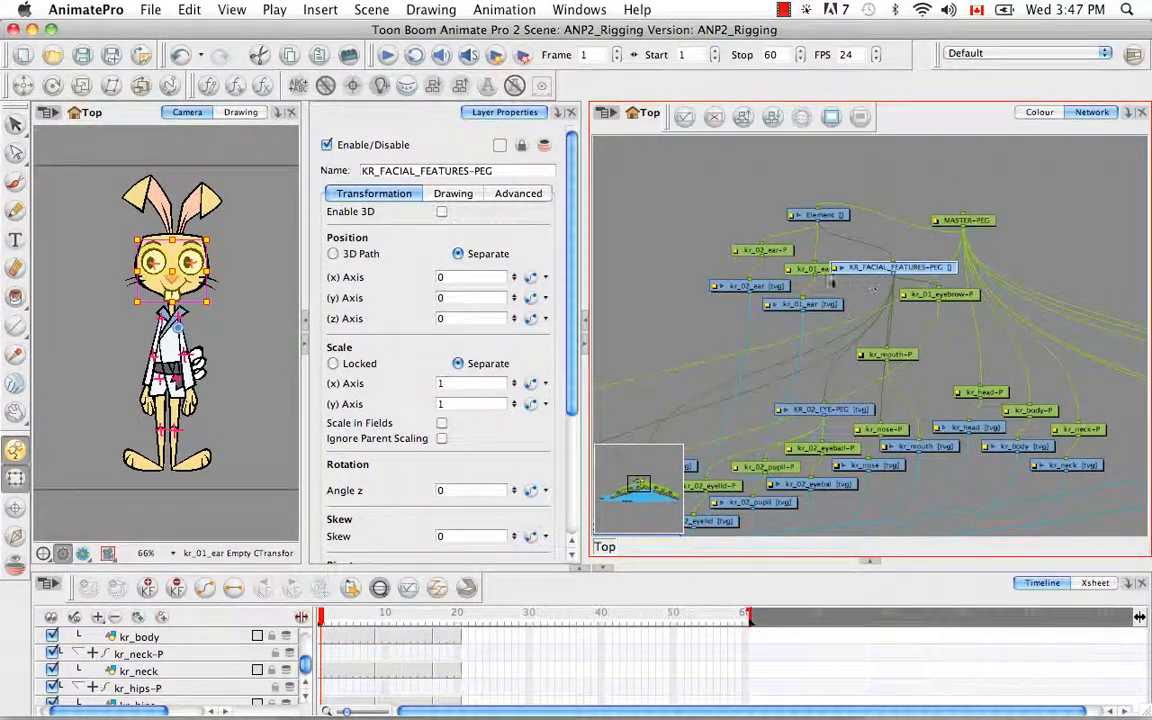
# Step: Move the Element node, ear nodes and KR_FACIAL_FEATURES-PEG away from MASTER-PEG and separate the facial features peg from the ears
pyautogui.moveTo(701, 173); pyautogui.dragTo(869, 334)
pyautogui.moveTo(913, 272); pyautogui.dragTo(876, 251)
pyautogui.moveTo(749, 219); pyautogui.dragTo(706, 180)
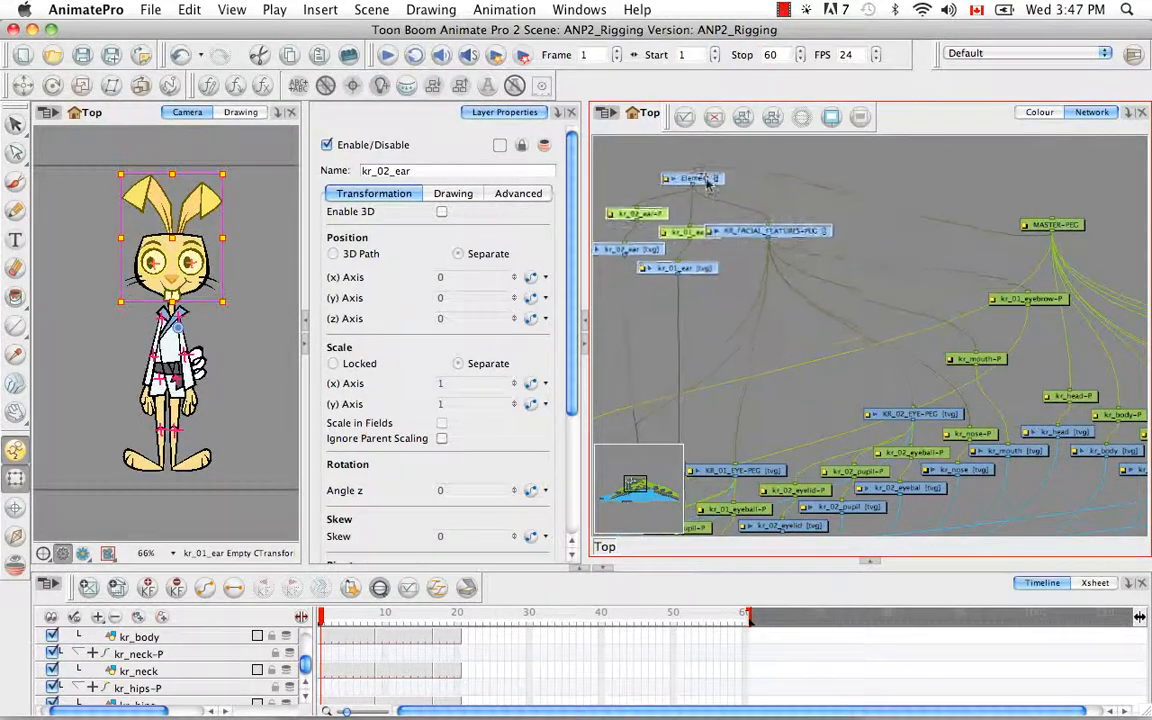
pyautogui.click(738, 278)
pyautogui.click(818, 232)
pyautogui.moveTo(818, 232); pyautogui.dragTo(851, 265)
pyautogui.click(738, 321)
# Step: Move kr_head and kr_head-P just above KR_FACIAL_FEATURES-PEG and reparent kr_head-P from MASTER-PEG to the Element node
pyautogui.scroll(-5, 900, 310)
pyautogui.hscroll(3, 900, 310)
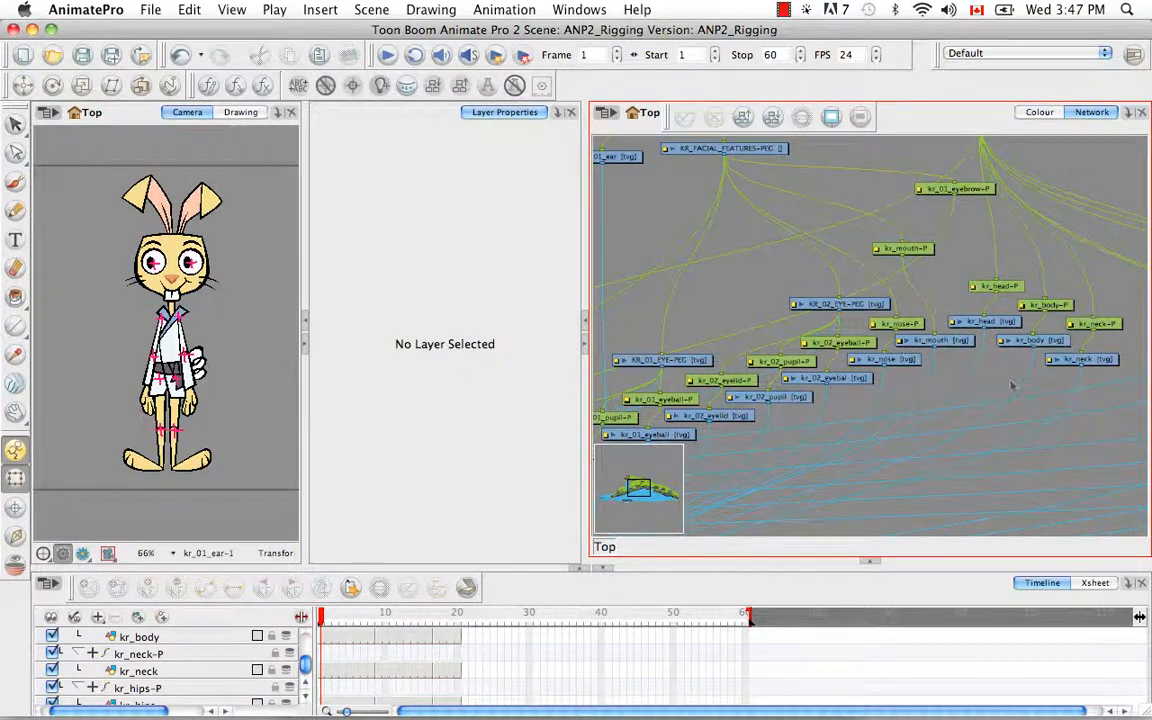
pyautogui.scroll(3, 938, 404)
pyautogui.hscroll(3, 938, 404)
pyautogui.moveTo(911, 357); pyautogui.dragTo(788, 174)
pyautogui.moveTo(843, 270); pyautogui.dragTo(969, 417)
pyautogui.moveTo(926, 293); pyautogui.dragTo(836, 247)
pyautogui.click(839, 250)
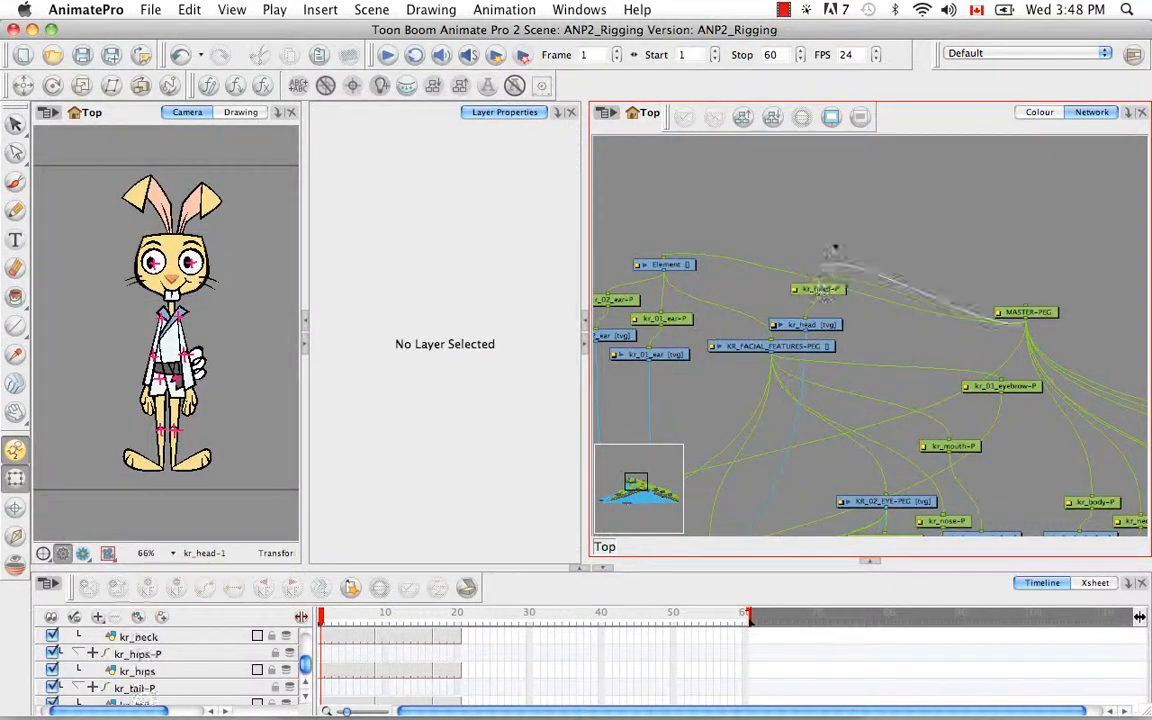
pyautogui.moveTo(666, 271); pyautogui.dragTo(808, 316)
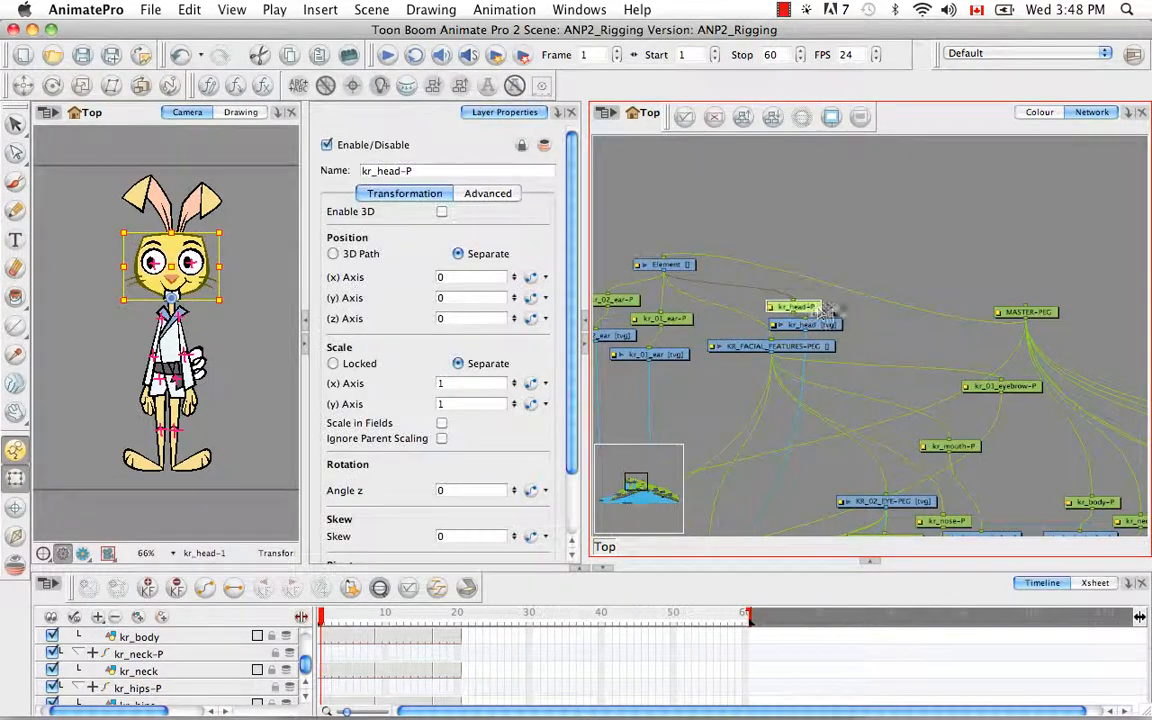
pyautogui.click(945, 358)
# Step: Bring kr_neck and kr_neck-P beside the head nodes, lowering the head and facial features nodes to make room
pyautogui.scroll(-5, 953, 375)
pyautogui.hscroll(8, 953, 375)
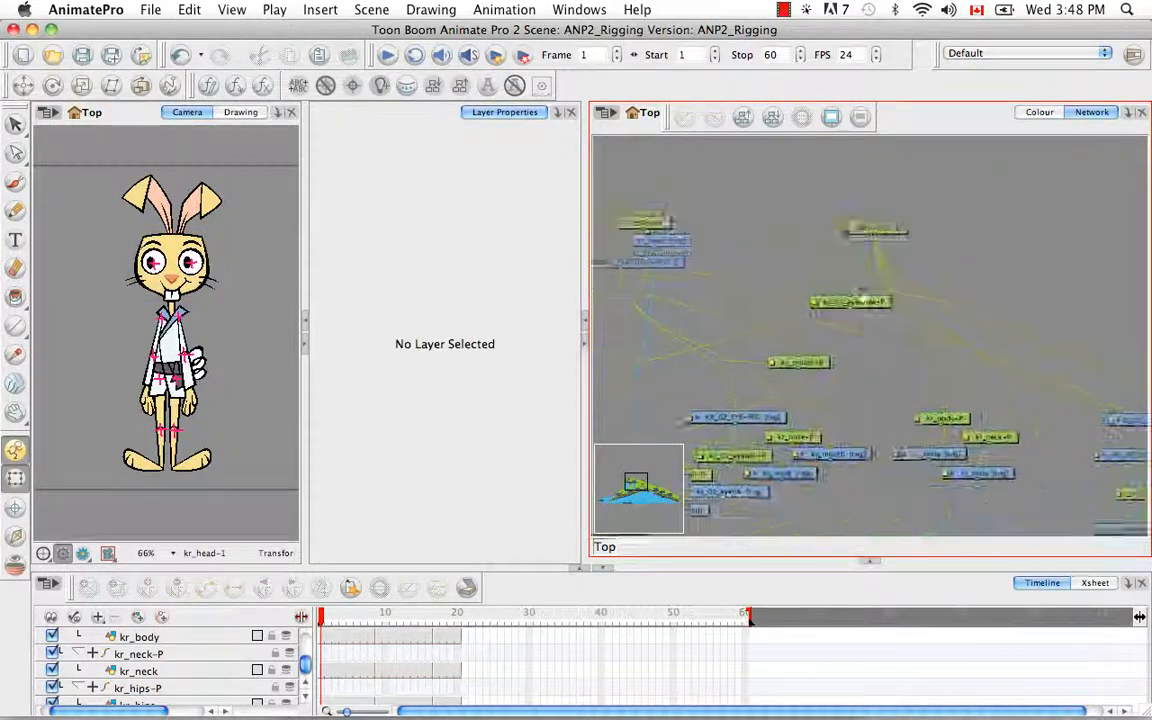
pyautogui.moveTo(993, 396); pyautogui.dragTo(1032, 494)
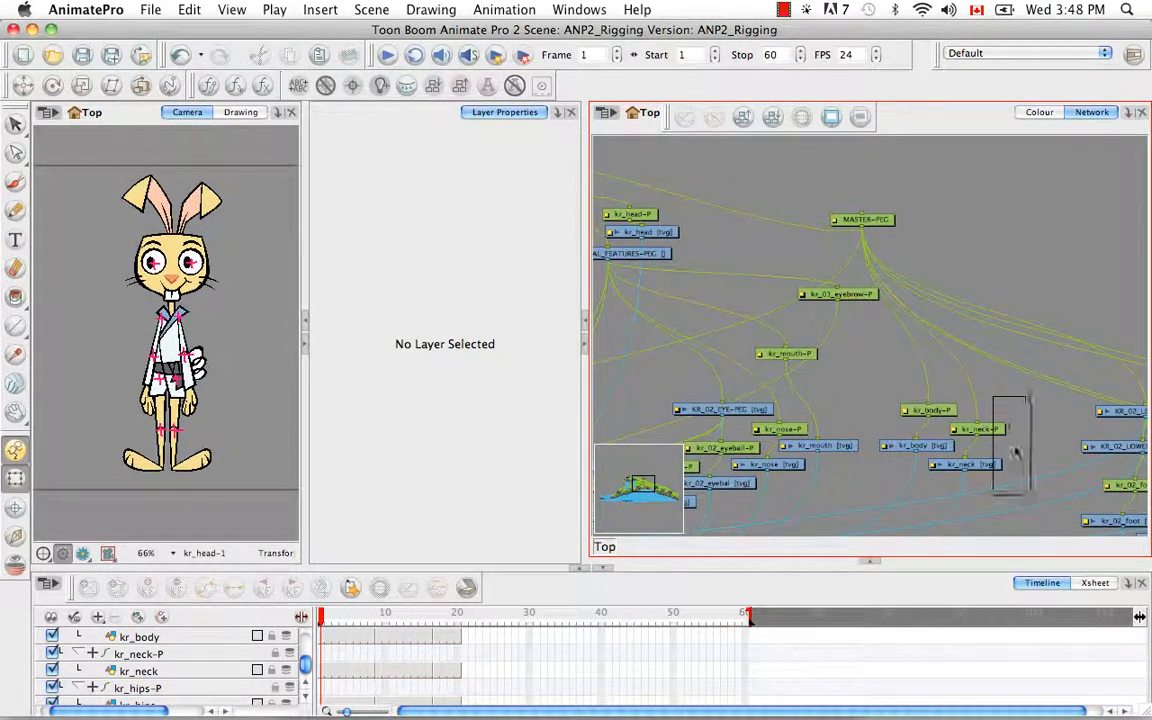
pyautogui.moveTo(1000, 432); pyautogui.dragTo(727, 171)
pyautogui.scroll(4, 763, 220)
pyautogui.hscroll(-6, 764, 329)
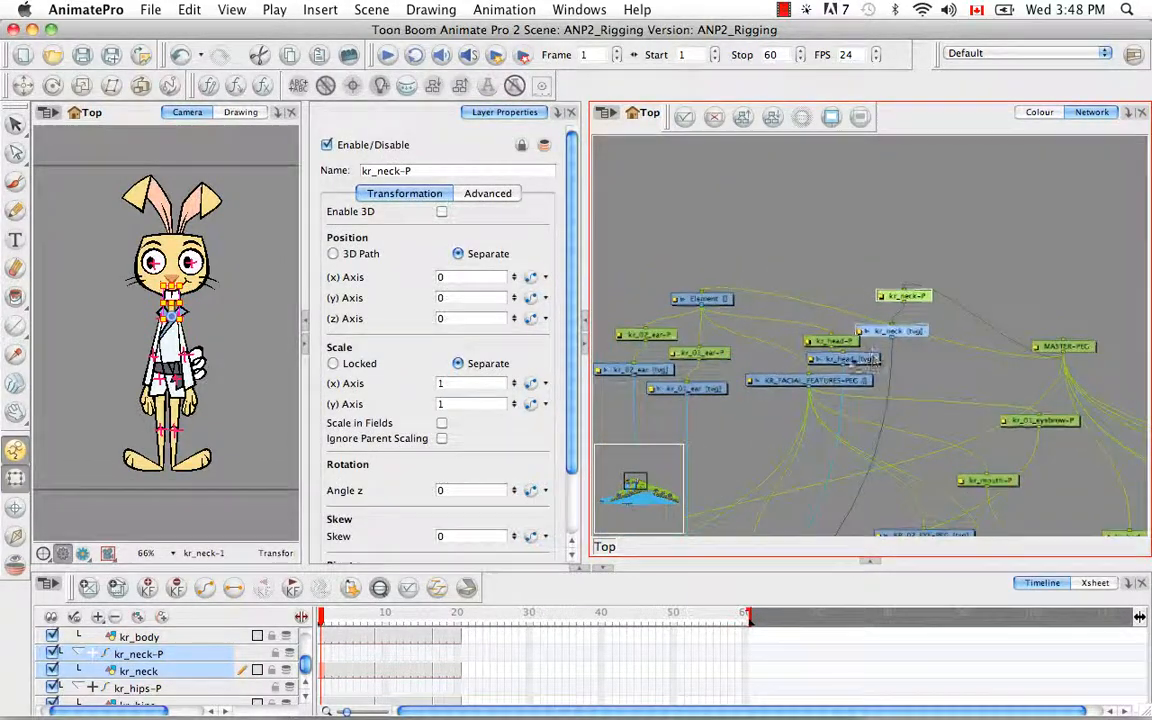
pyautogui.moveTo(800, 314); pyautogui.dragTo(775, 458)
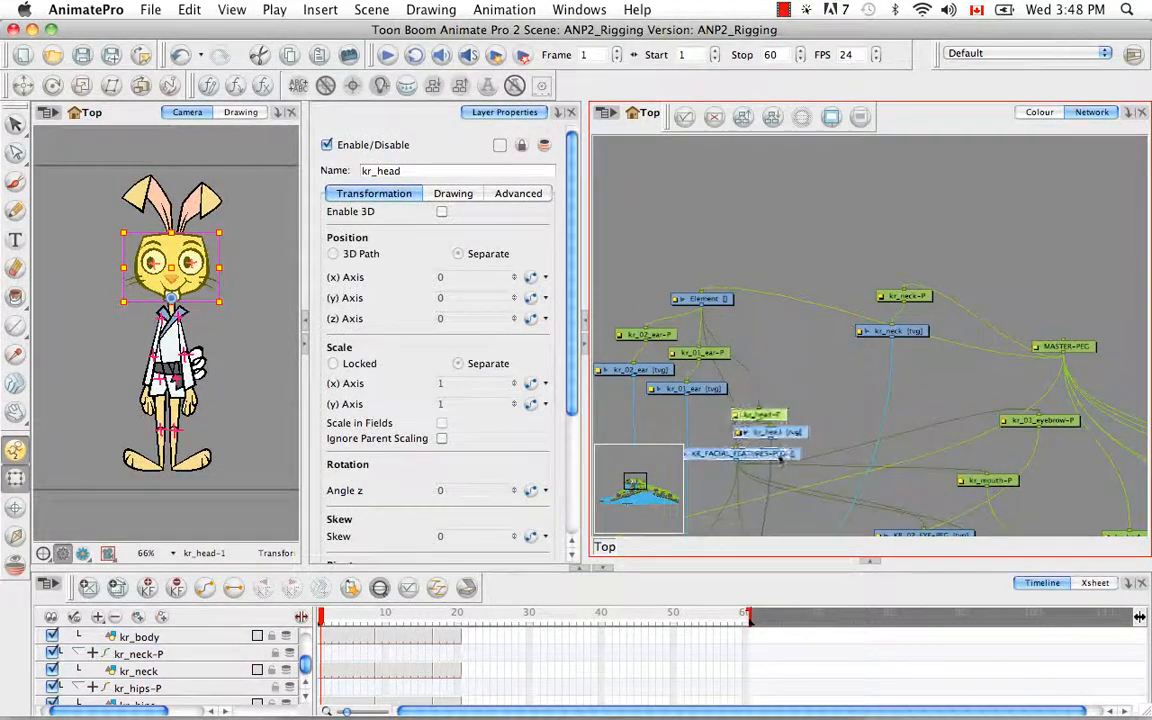
pyautogui.click(873, 322)
pyautogui.moveTo(880, 230); pyautogui.dragTo(862, 409)
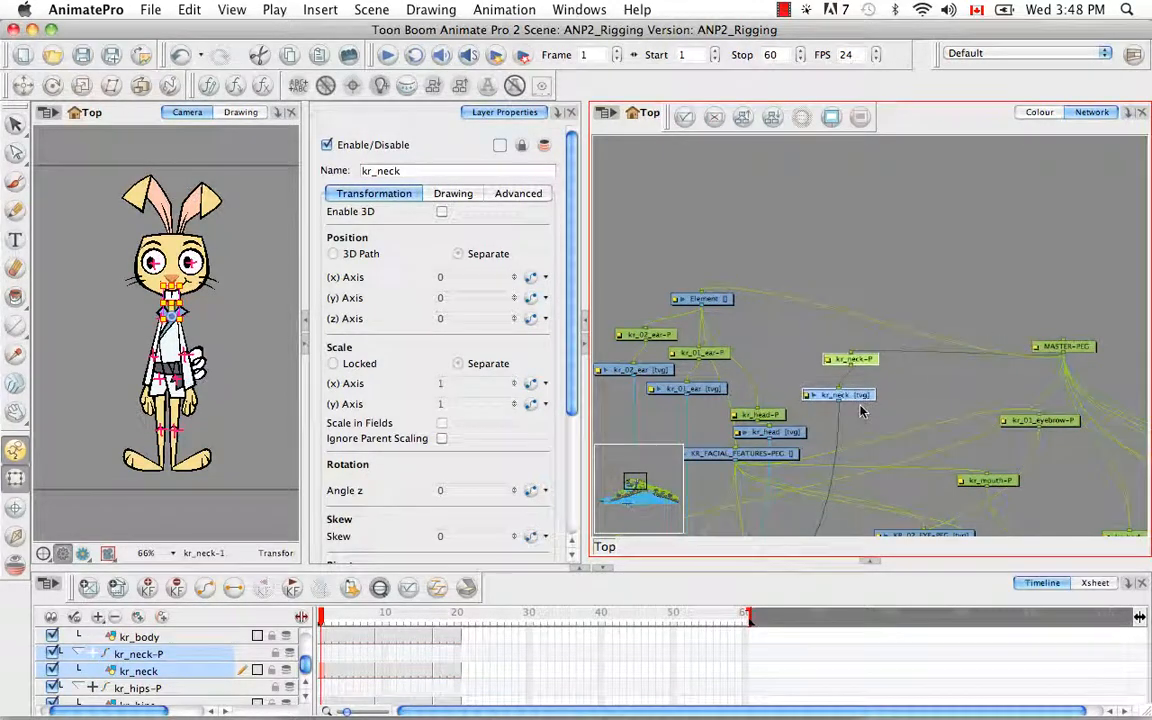
# Step: Disconnect kr_neck-P from MASTER-PEG and parent it to the Element node
pyautogui.click(766, 329)
pyautogui.moveTo(857, 360); pyautogui.dragTo(783, 310)
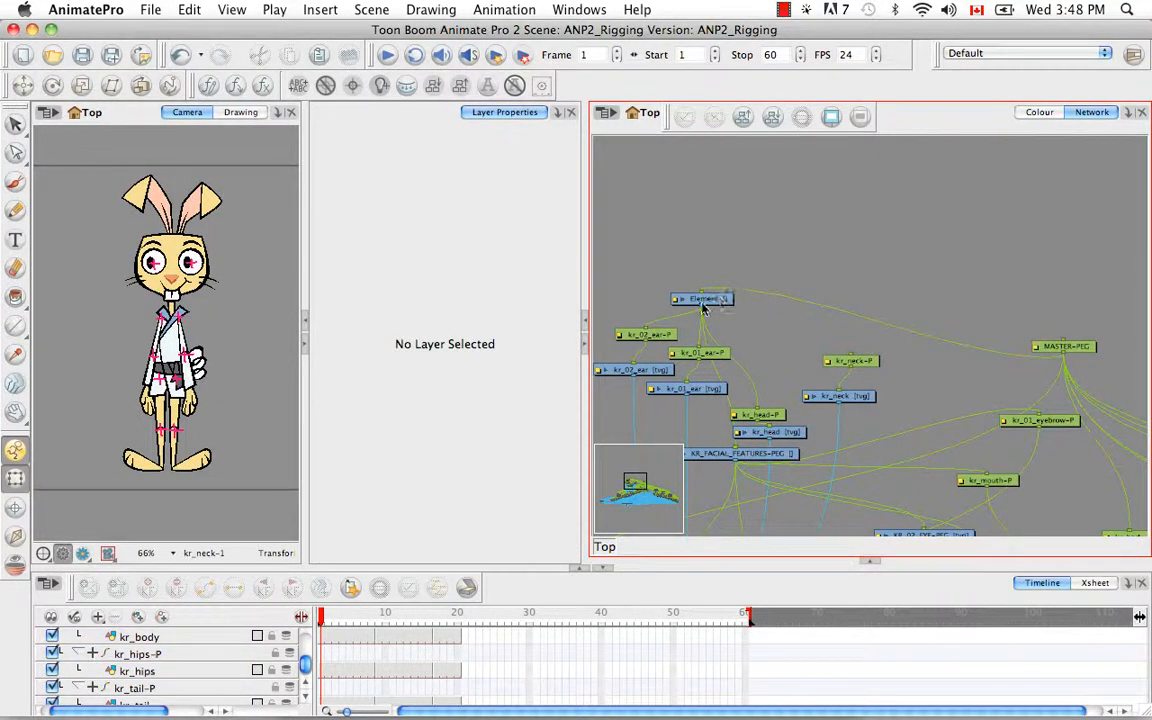
pyautogui.moveTo(703, 308); pyautogui.dragTo(848, 360)
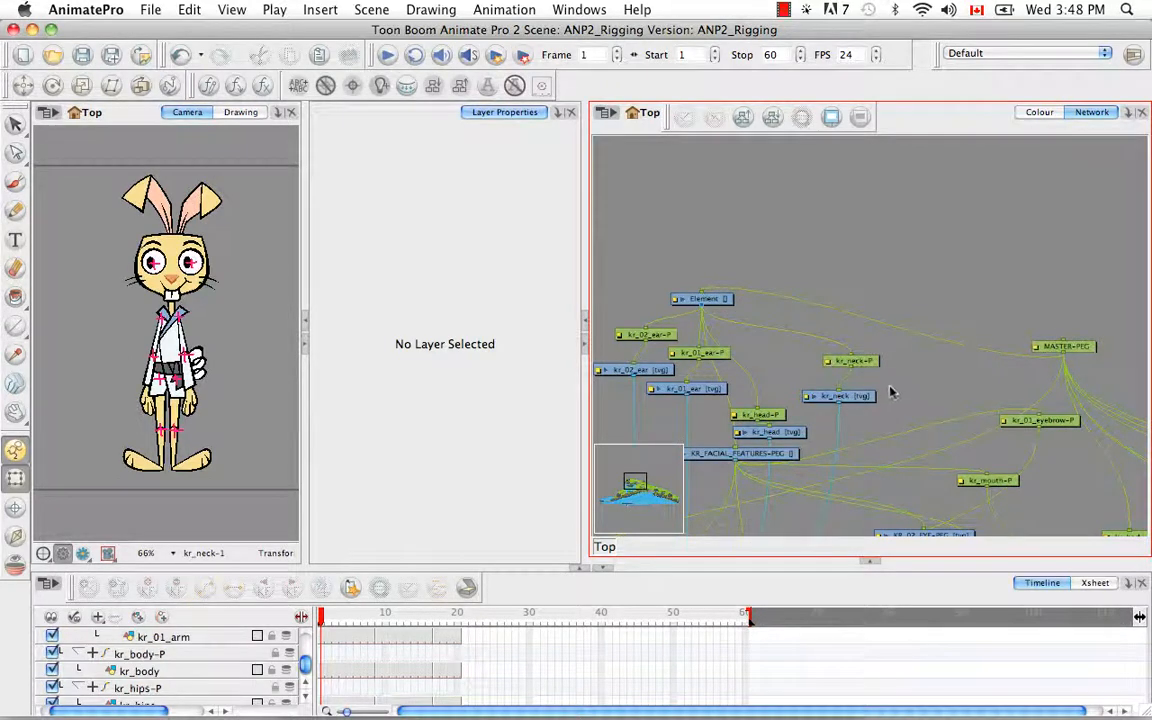
# Step: Rename the Element node above the ears, head and neck as KR_HEAD-PEG
pyautogui.hscroll(-3, 899, 380)
pyautogui.click(741, 271)
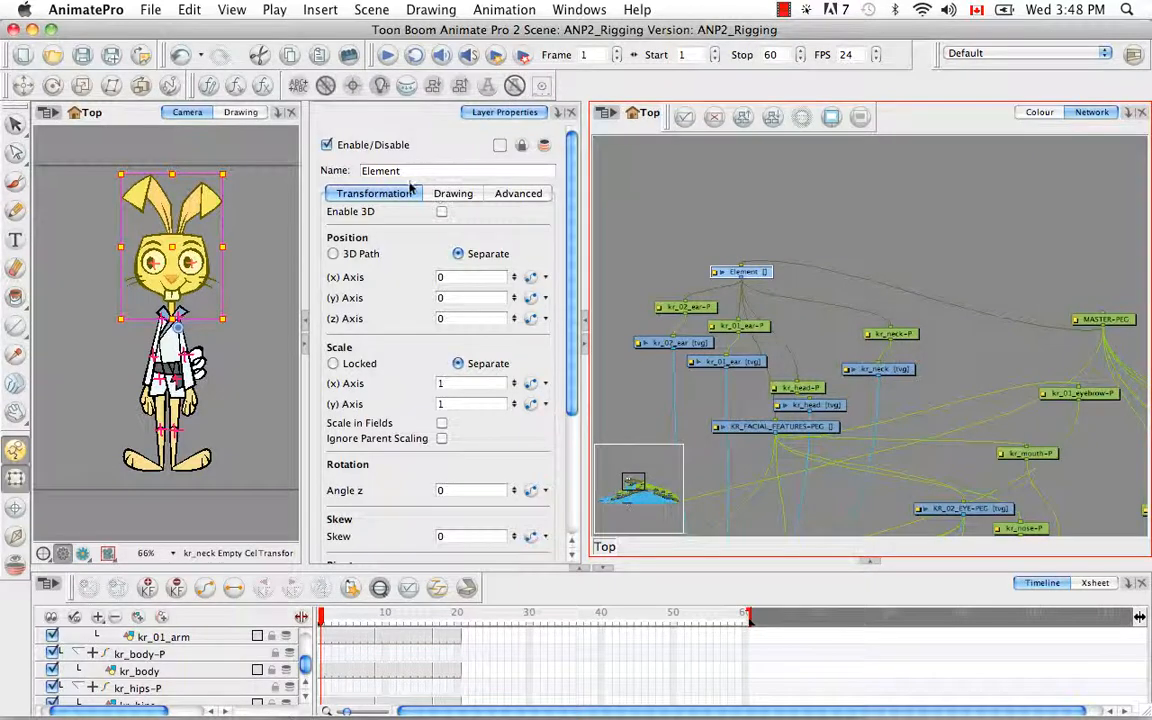
pyautogui.doubleClick(378, 169)
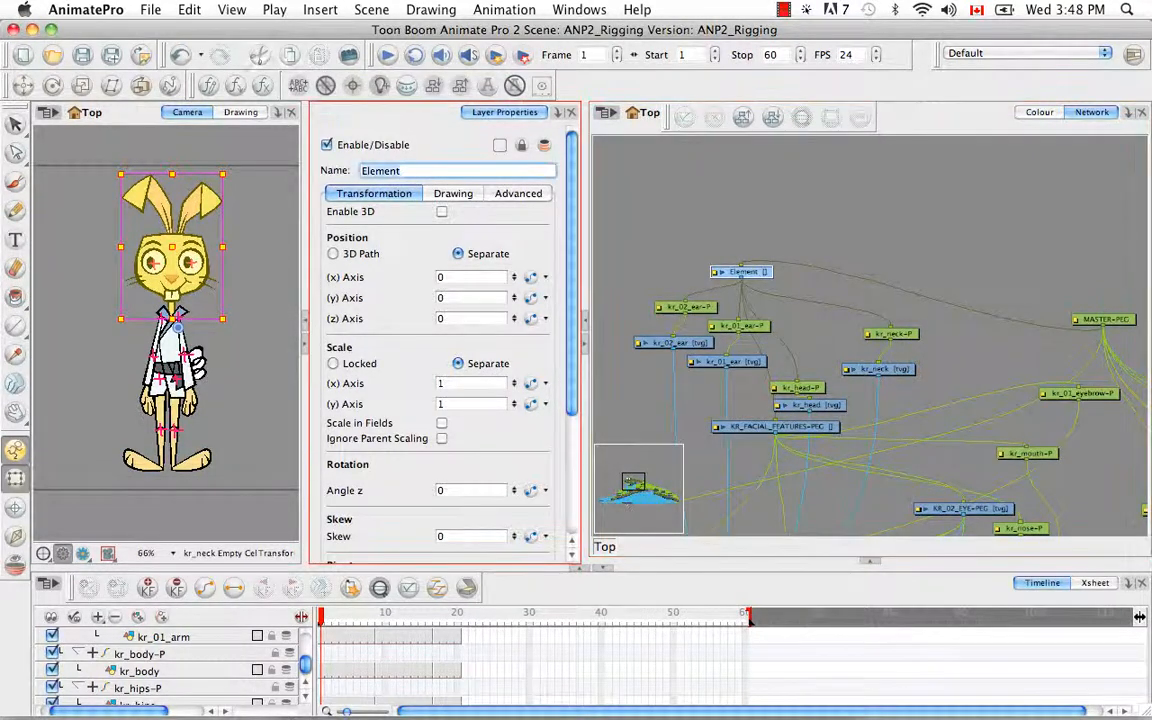
pyautogui.press('BackSpace')
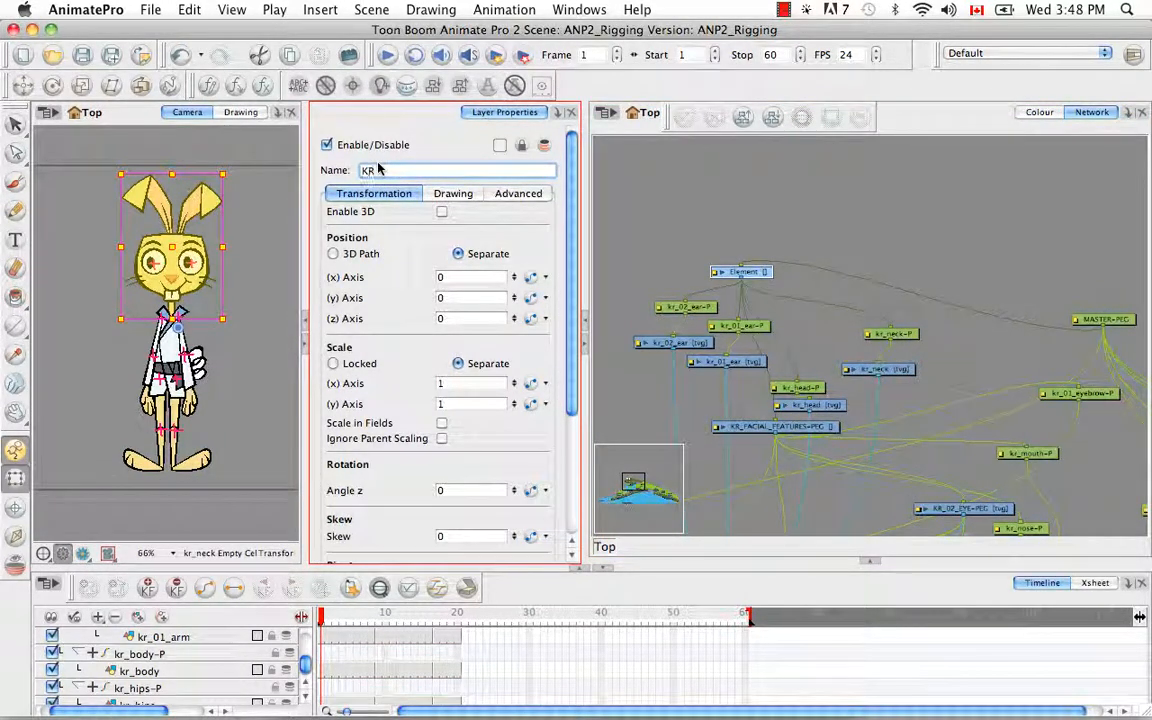
pyautogui.write('KR_HEA')
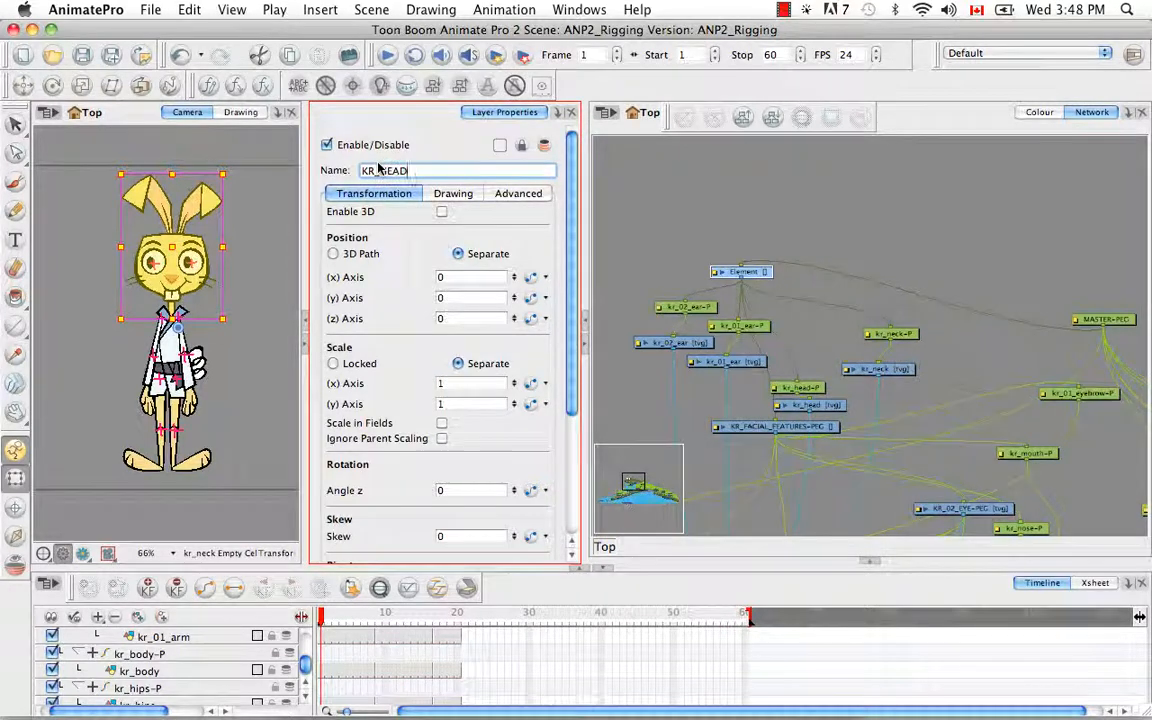
pyautogui.write('D')
pyautogui.press('Return')
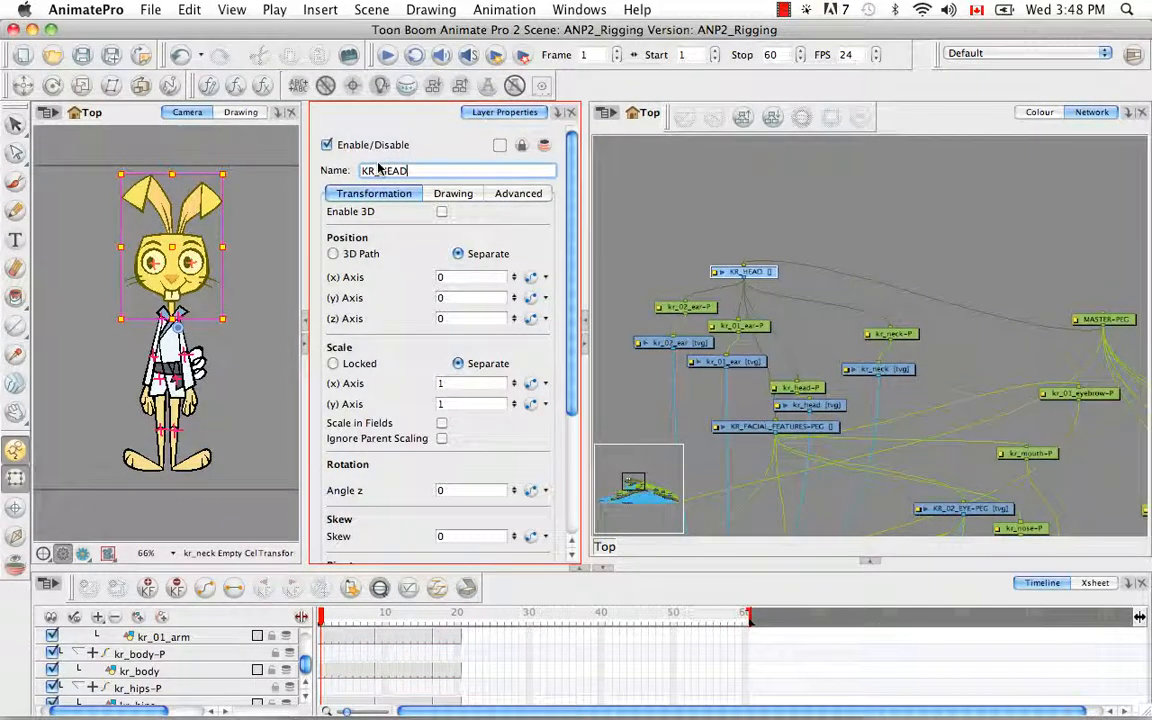
pyautogui.write('-PEG')
pyautogui.press('Return')
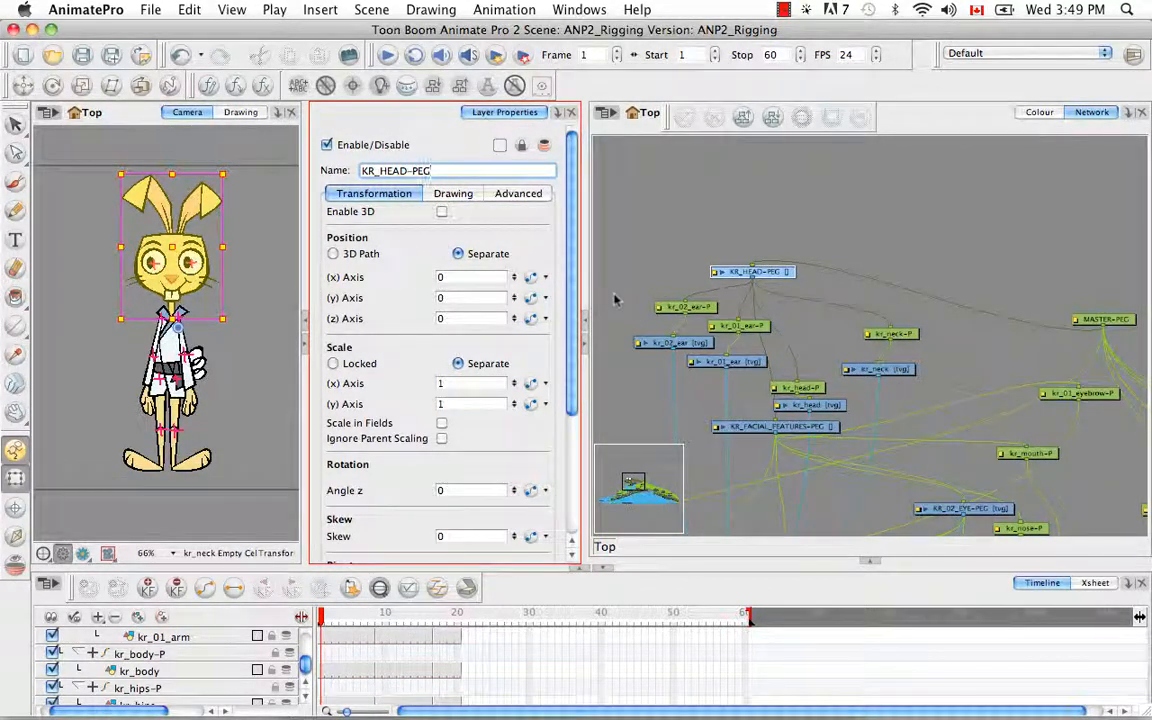
# Step: Locate KR_HEAD-PEG in the timeline, expand its child layers and open its drawing properties
pyautogui.click(380, 588)
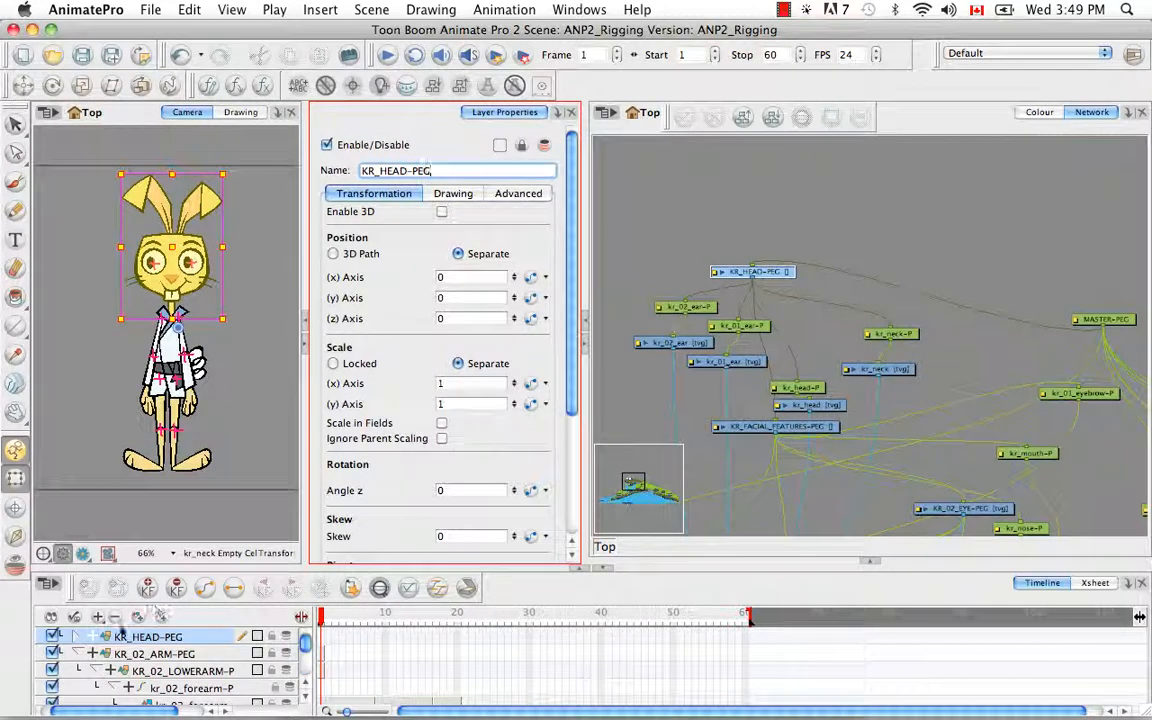
pyautogui.click(80, 638)
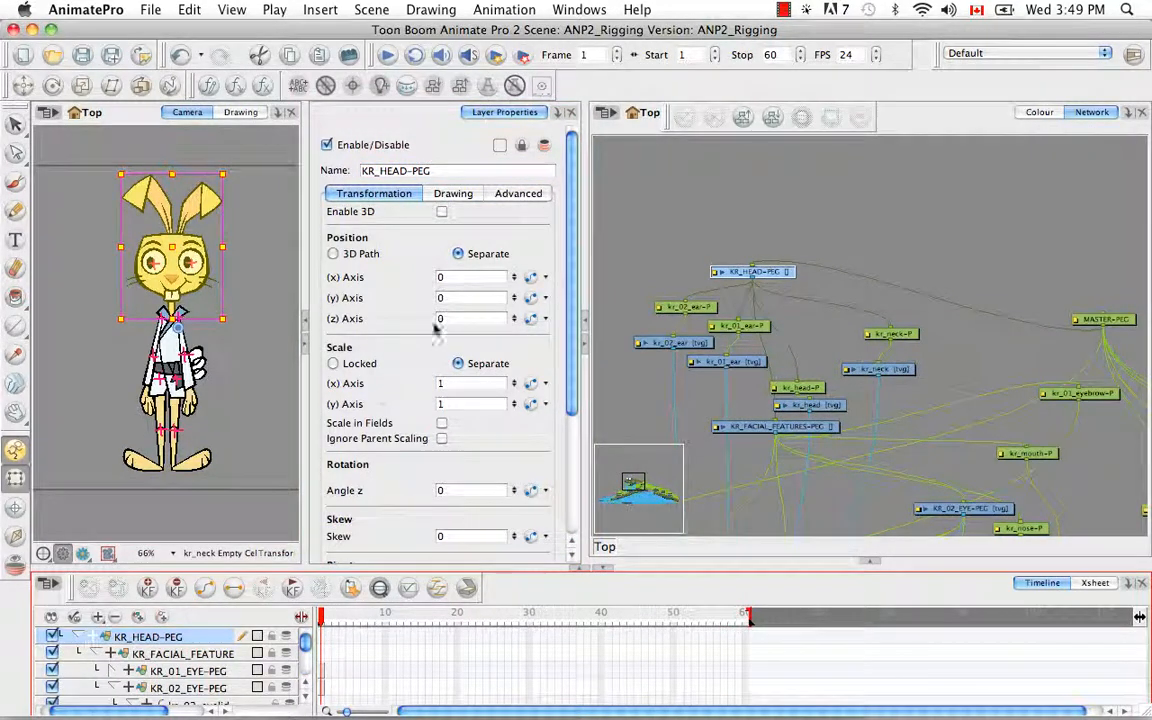
pyautogui.click(452, 193)
pyautogui.click(531, 232)
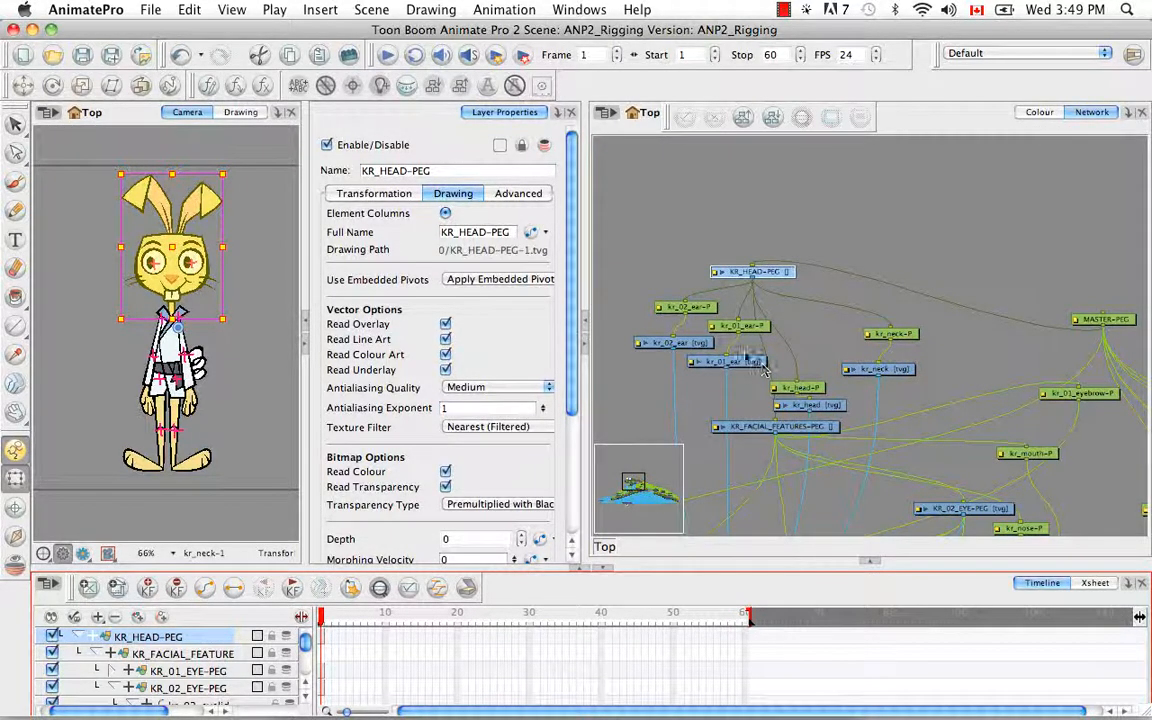
# Step: Give KR_FACIAL_FEATURES-PEG its own drawing column and create an empty drawing on it at frame 1
pyautogui.click(748, 430)
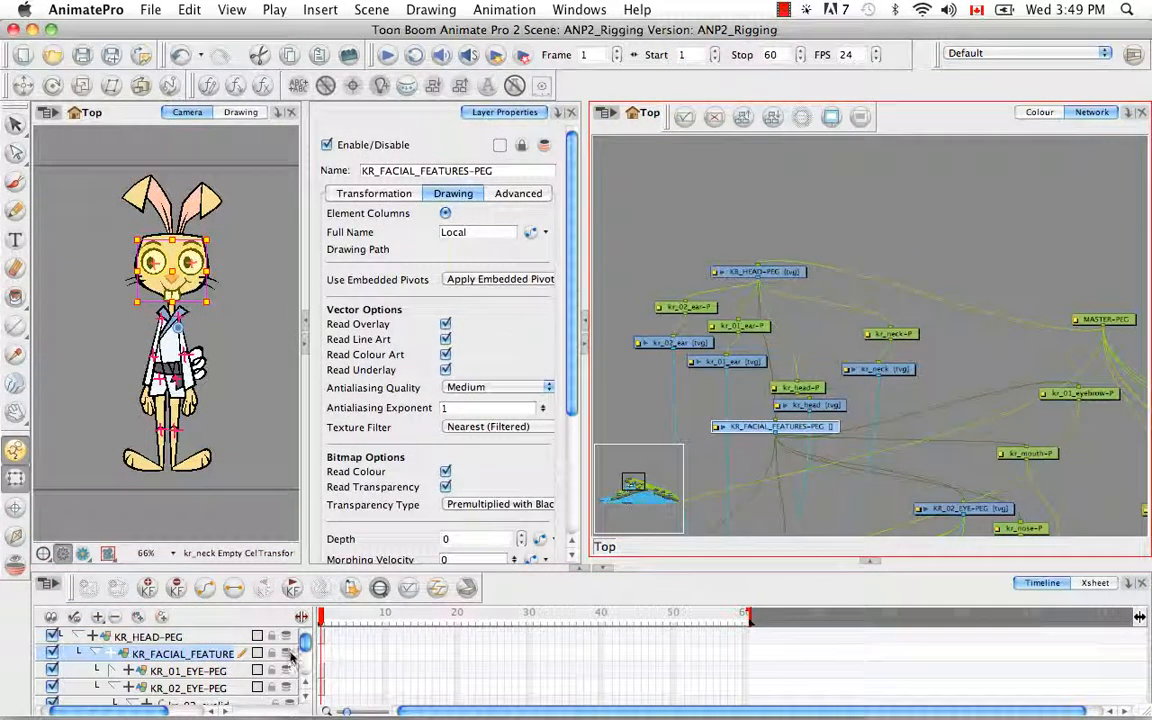
pyautogui.click(531, 234)
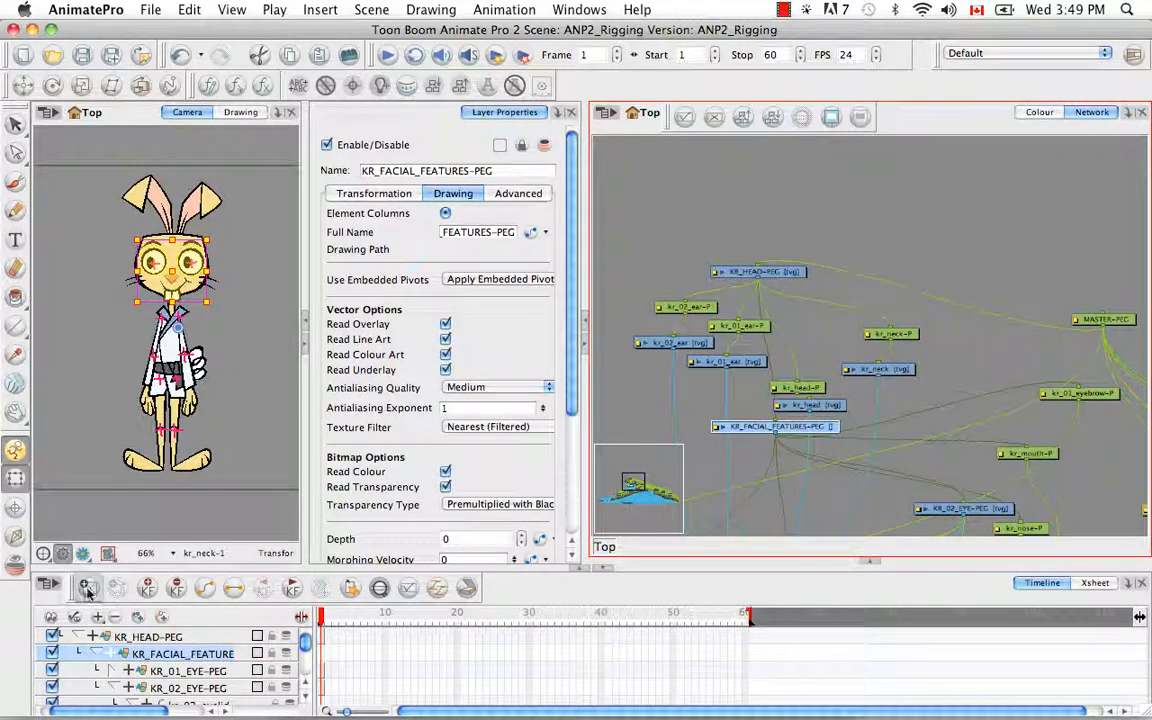
pyautogui.click(955, 370)
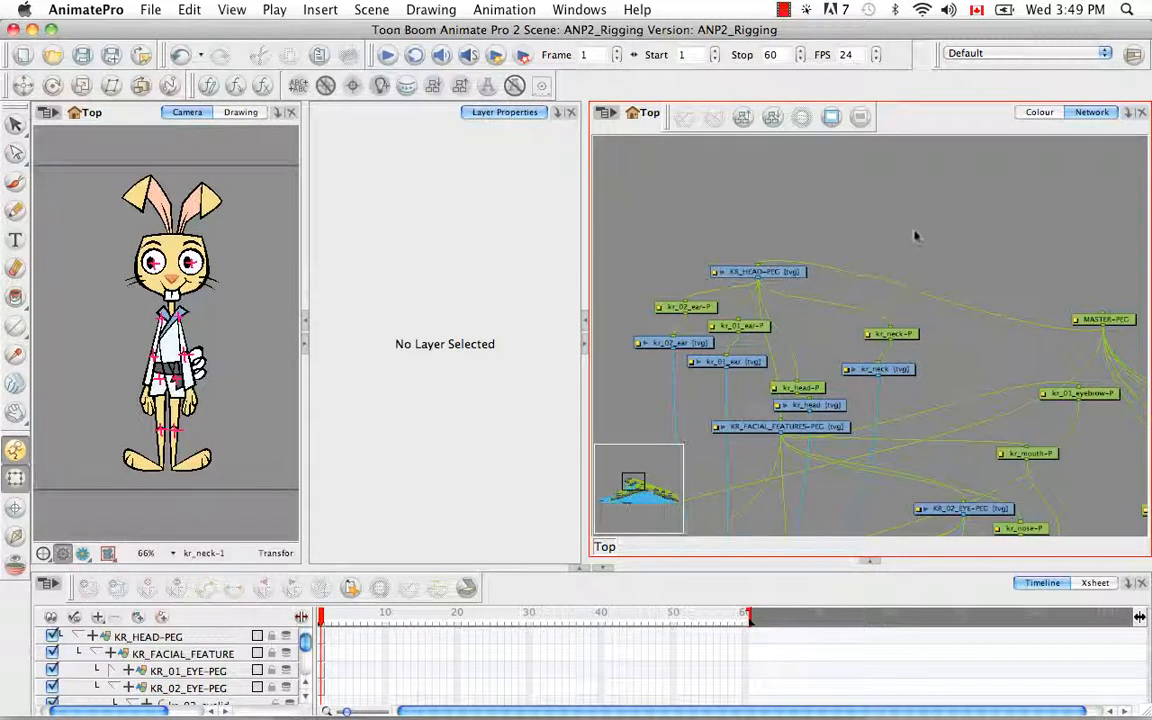
# Step: Insert a new drawing element between MASTER-PEG and KR_HEAD-PEG, and reparent kr_neck-P from KR_HEAD-PEG to it
pyautogui.press('super+r')
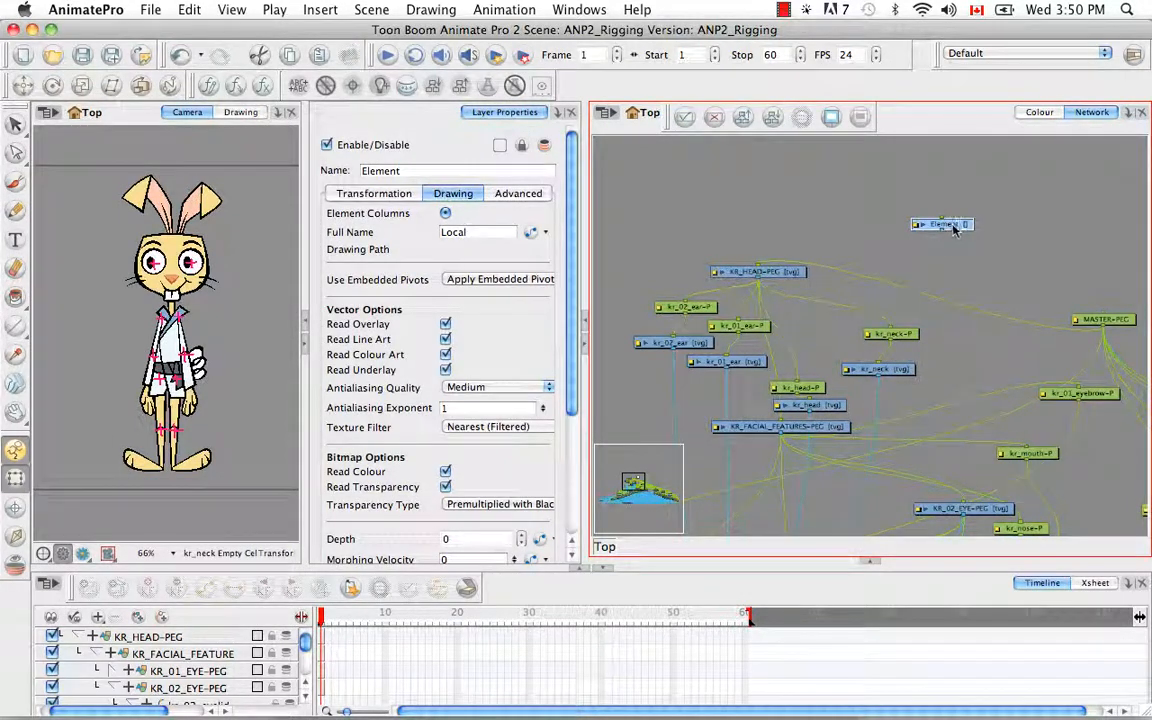
pyautogui.moveTo(953, 229); pyautogui.dragTo(895, 208)
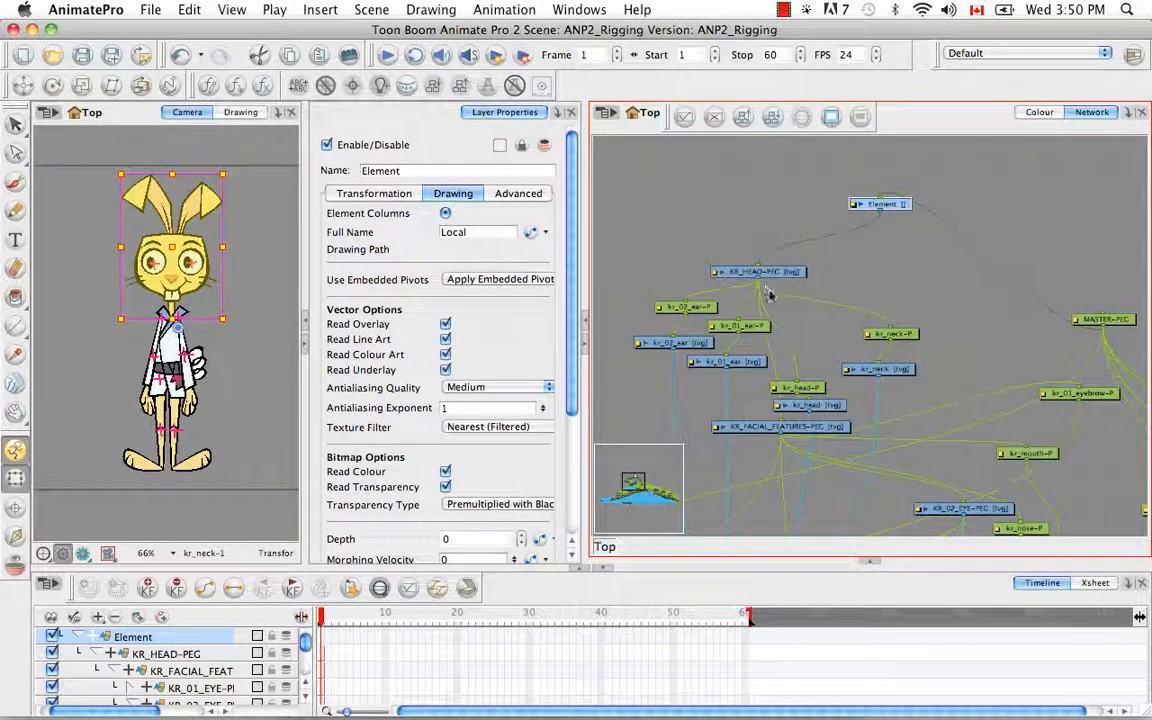
pyautogui.moveTo(888, 329); pyautogui.dragTo(907, 280)
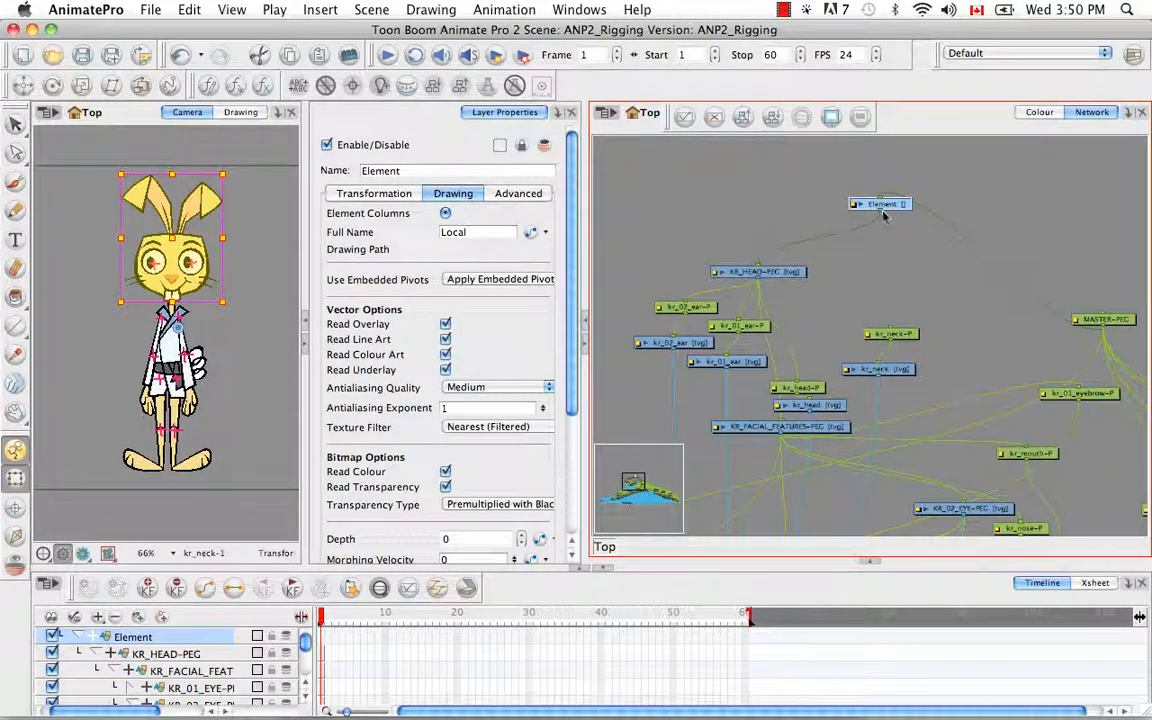
pyautogui.moveTo(881, 209); pyautogui.dragTo(896, 337)
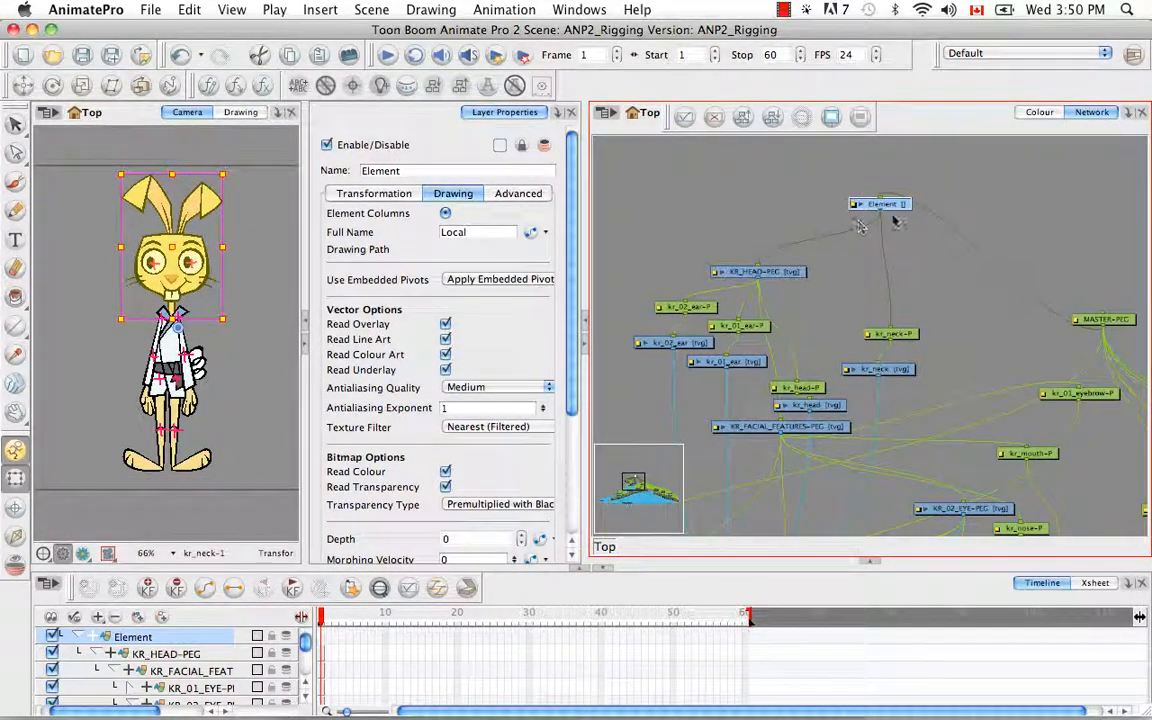
# Step: Rename the element above the head and neck nodes as KR_NECK-PEG and give it an empty drawing
pyautogui.moveTo(408, 171); pyautogui.dragTo(326, 158)
pyautogui.press('BackSpace')
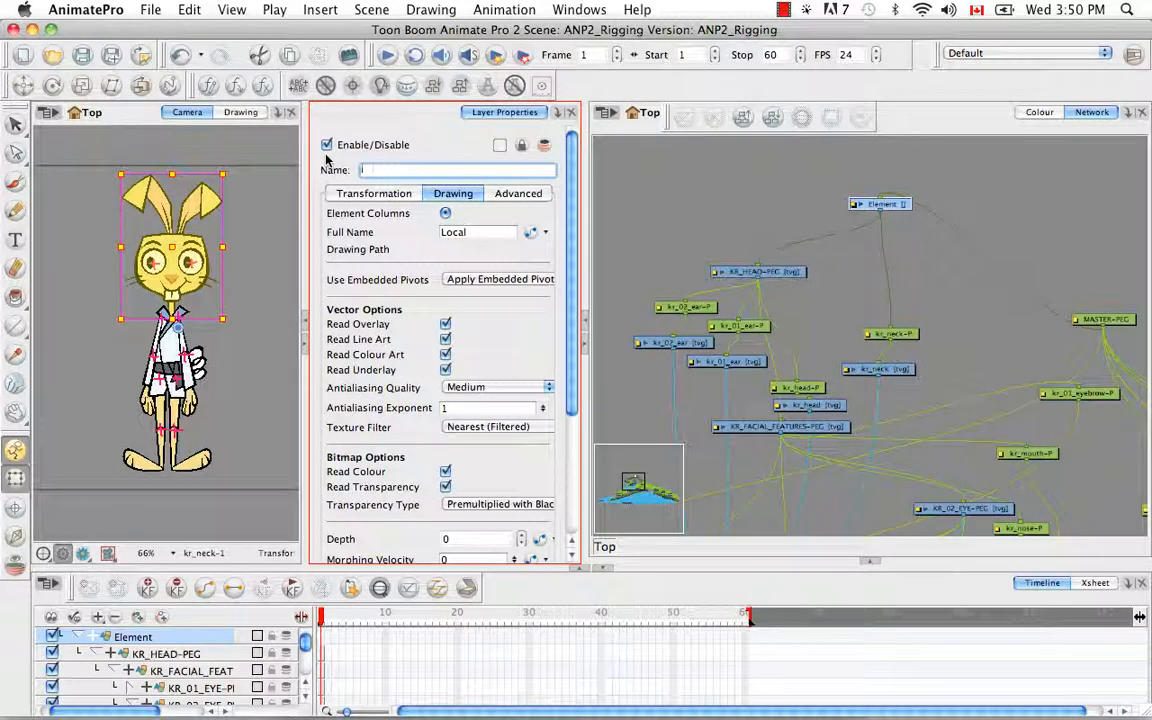
pyautogui.write('KR_NECK-P')
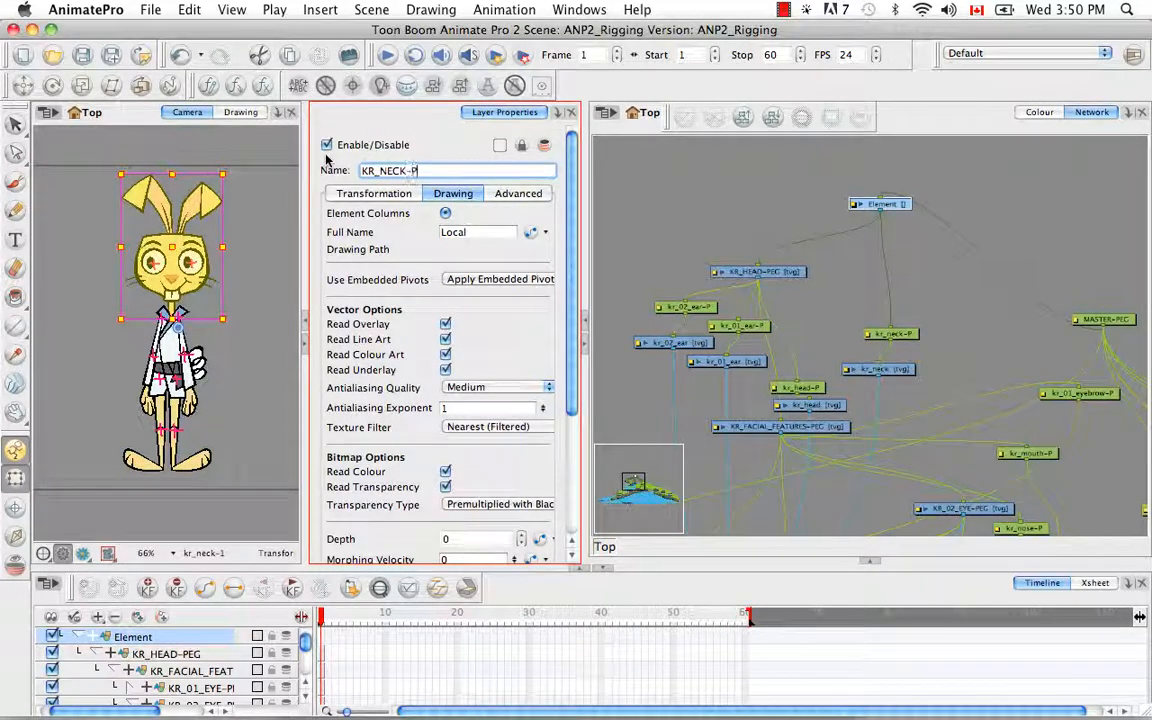
pyautogui.write('EG')
pyautogui.press('Return')
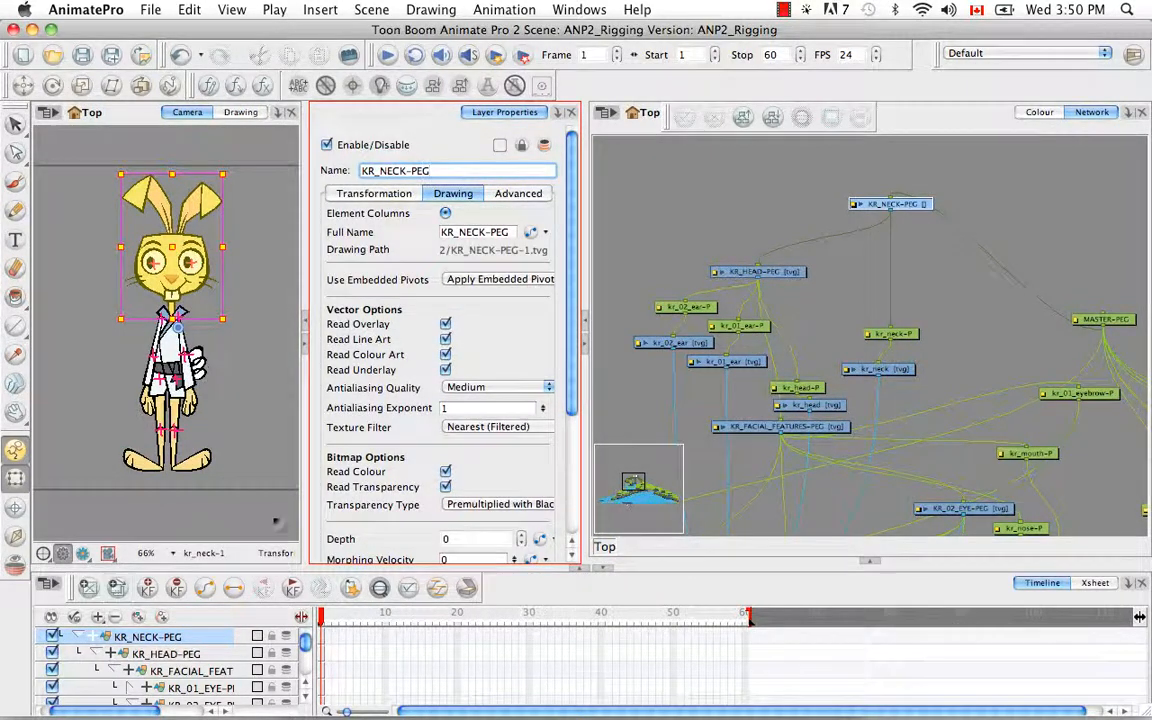
pyautogui.click(946, 307)
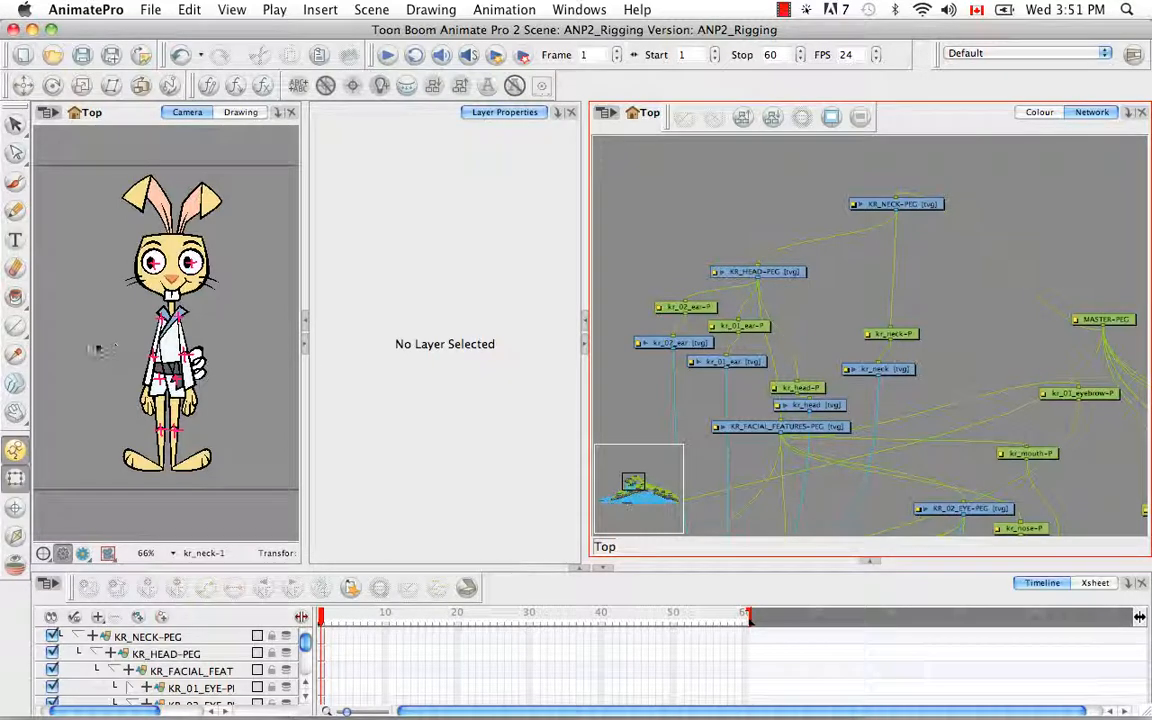
# Step: Locate the kr_body node in the network and add a new drawing element near kr_body-P
pyautogui.click(156, 318)
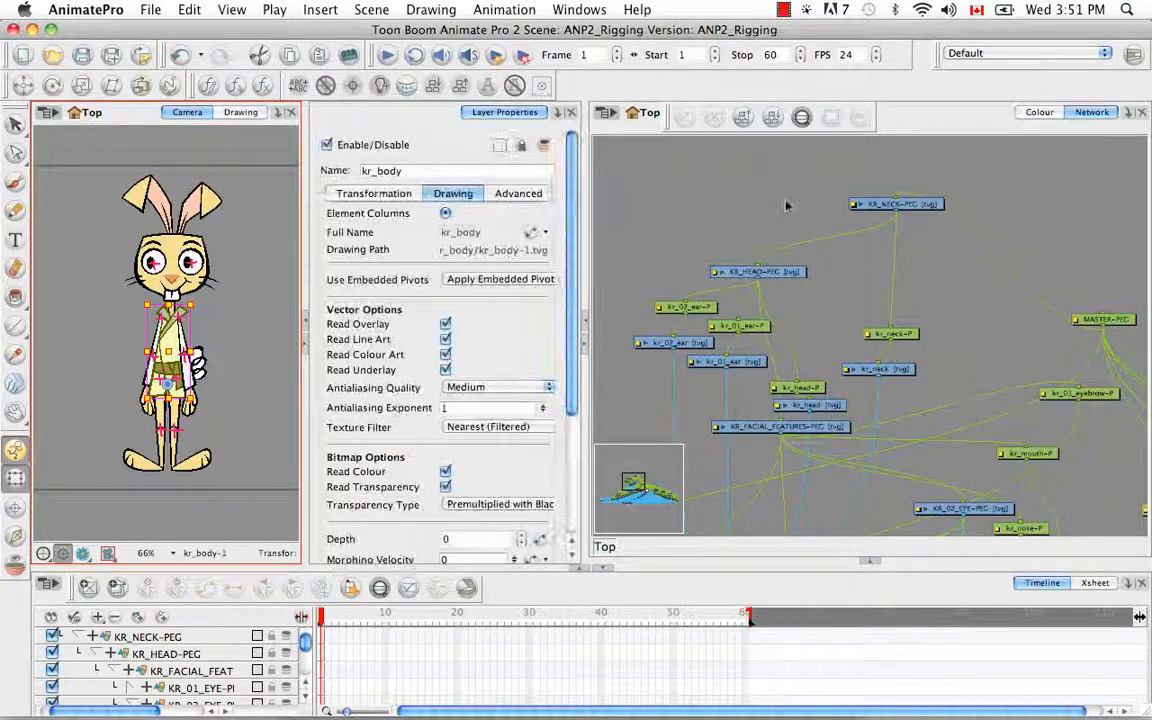
pyautogui.click(915, 127)
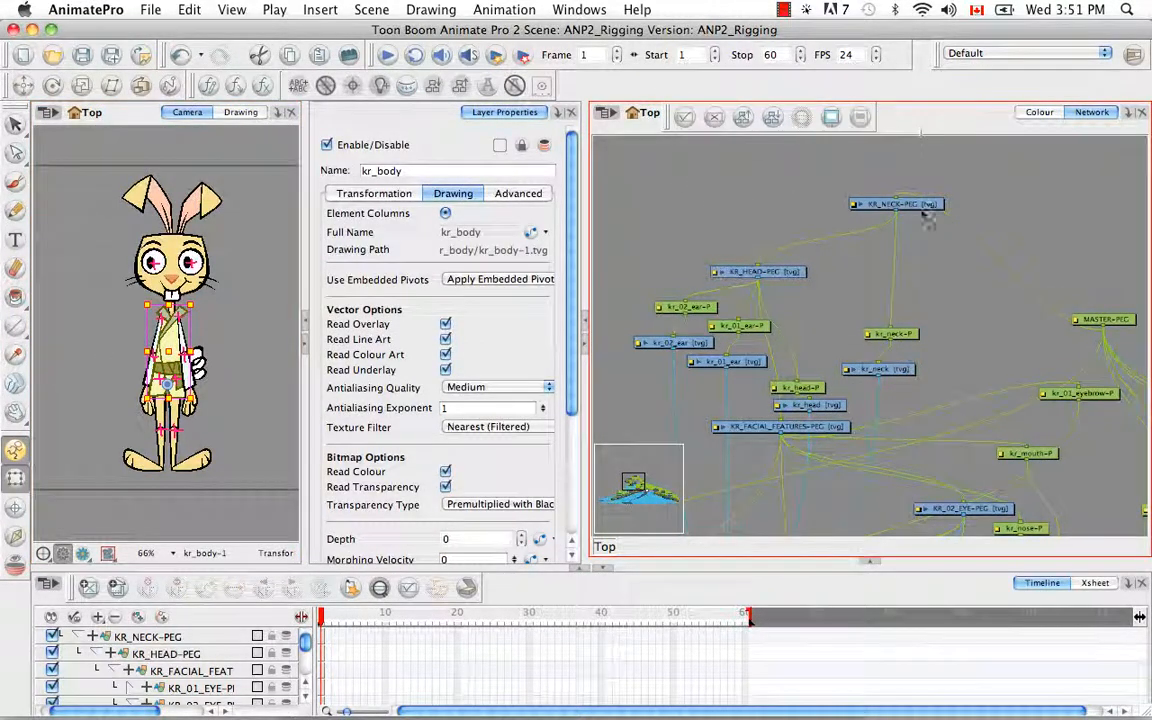
pyautogui.press('o')
pyautogui.moveTo(955, 290); pyautogui.dragTo(899, 343)
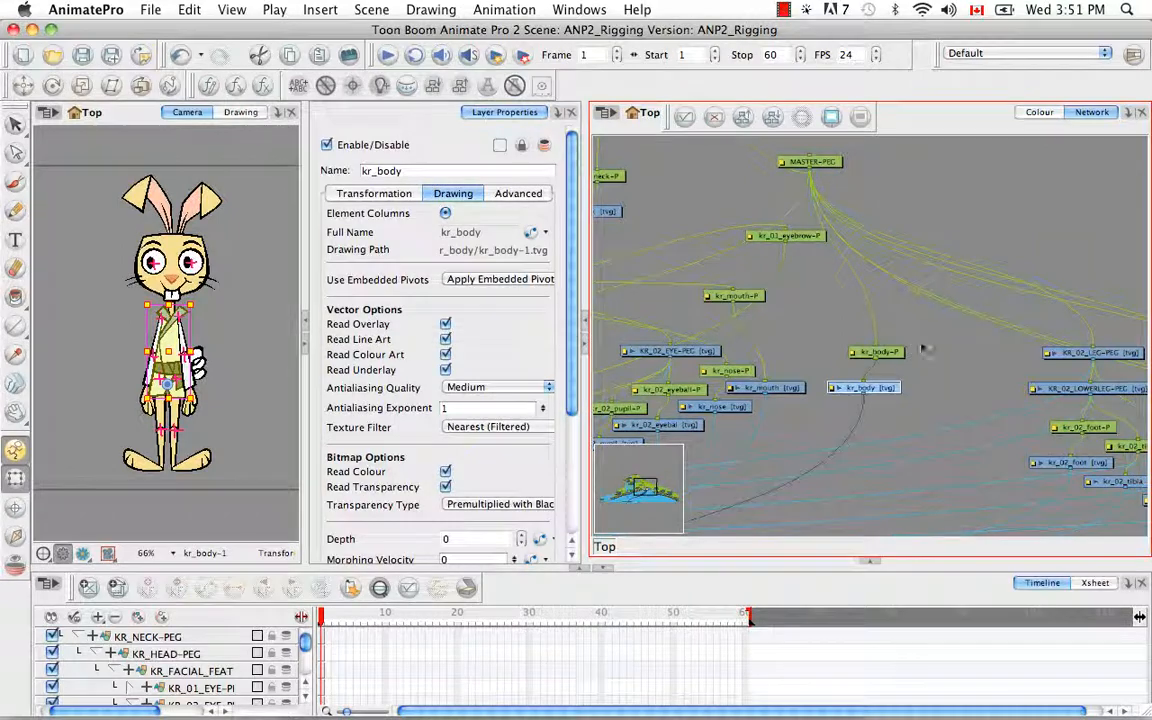
pyautogui.click(838, 312)
pyautogui.press('super+r')
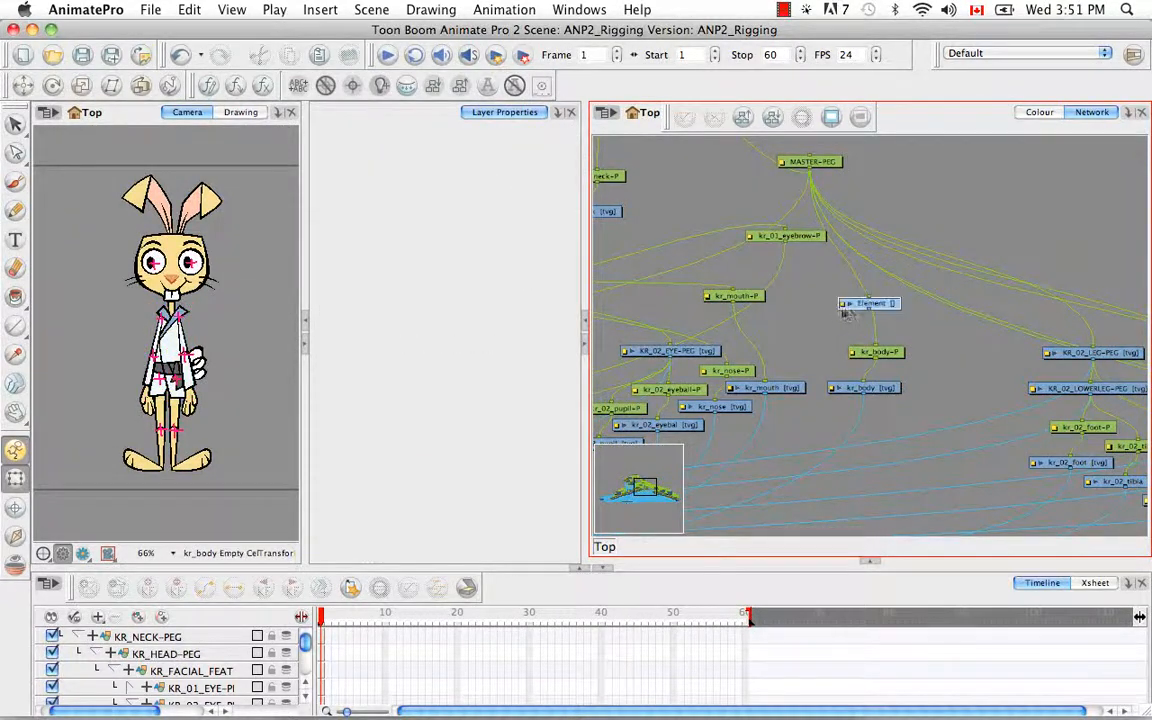
# Step: Move the kr_body nodes up into open space and insert the Element node between MASTER-PEG and kr_body-P
pyautogui.moveTo(881, 307); pyautogui.dragTo(1022, 172)
pyautogui.moveTo(999, 239); pyautogui.dragTo(852, 295)
pyautogui.moveTo(682, 366); pyautogui.dragTo(926, 301)
pyautogui.click(899, 212)
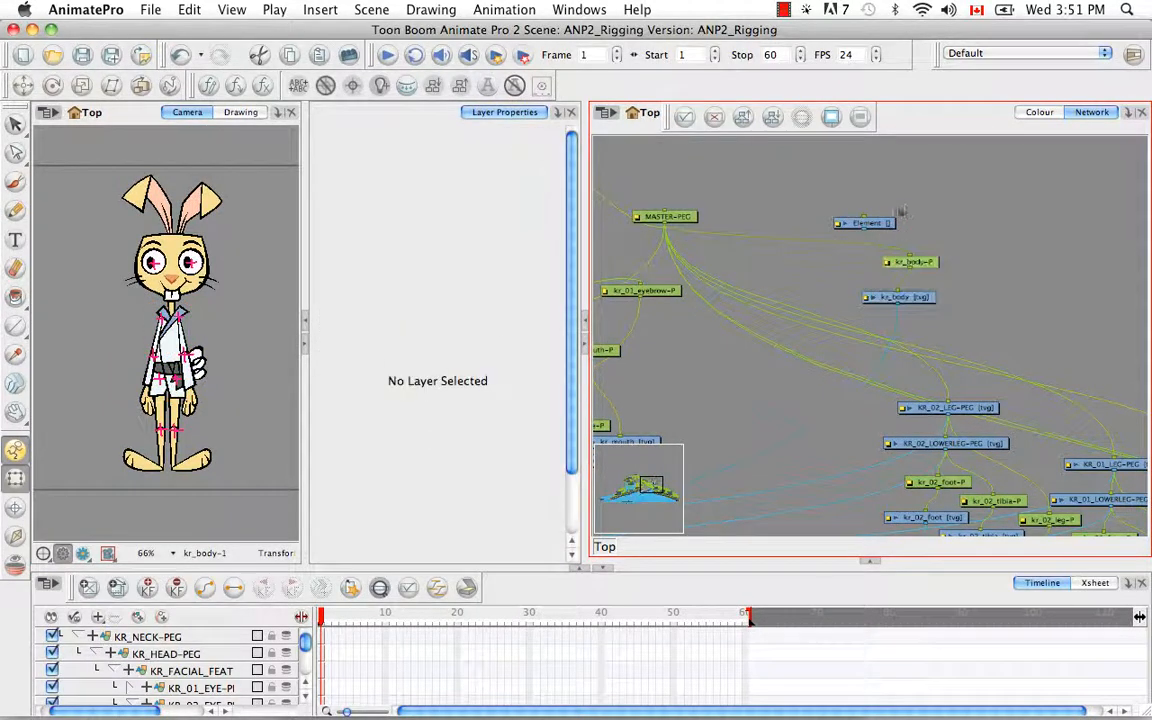
pyautogui.click(868, 217)
pyautogui.moveTo(869, 214); pyautogui.dragTo(840, 241)
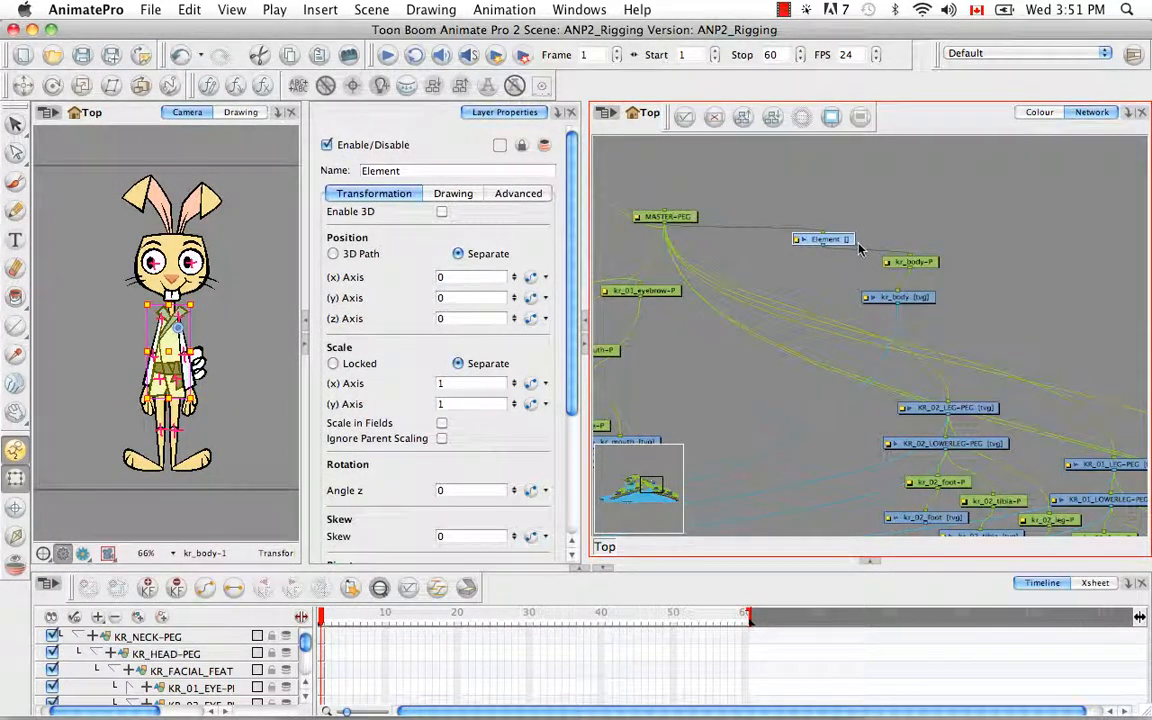
# Step: Rename the Element node above kr_body-P as KR_TORSO-PEG and give it its own drawing column
pyautogui.click(380, 172)
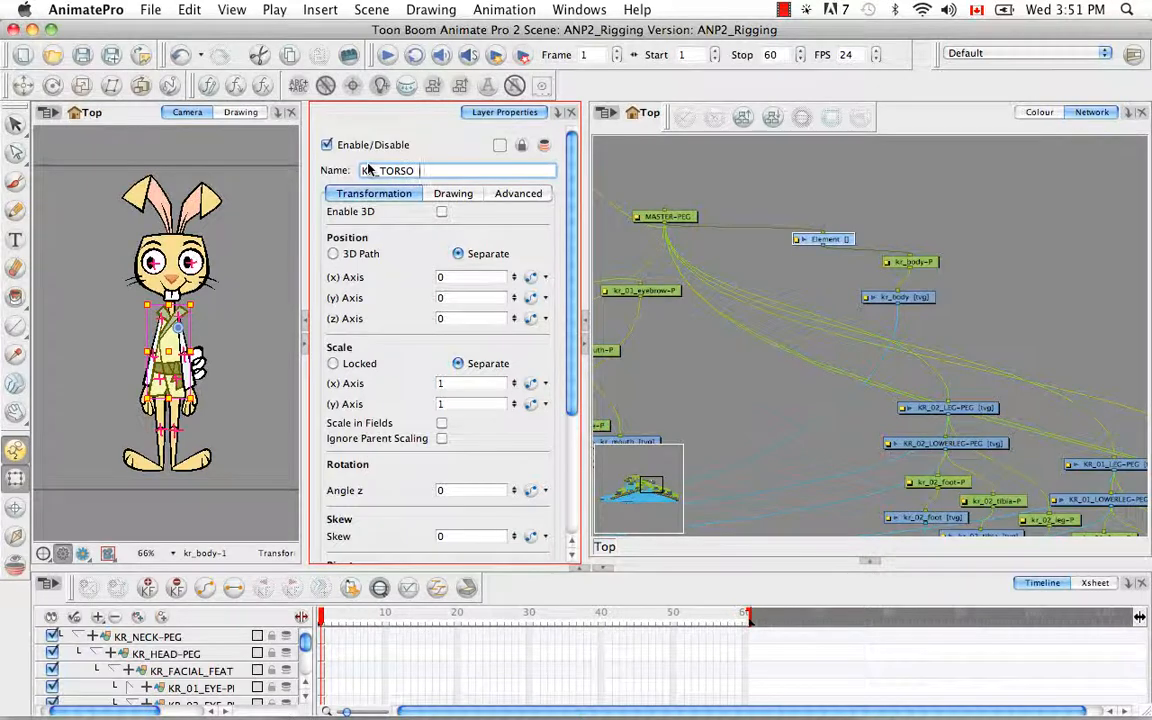
pyautogui.press('Return')
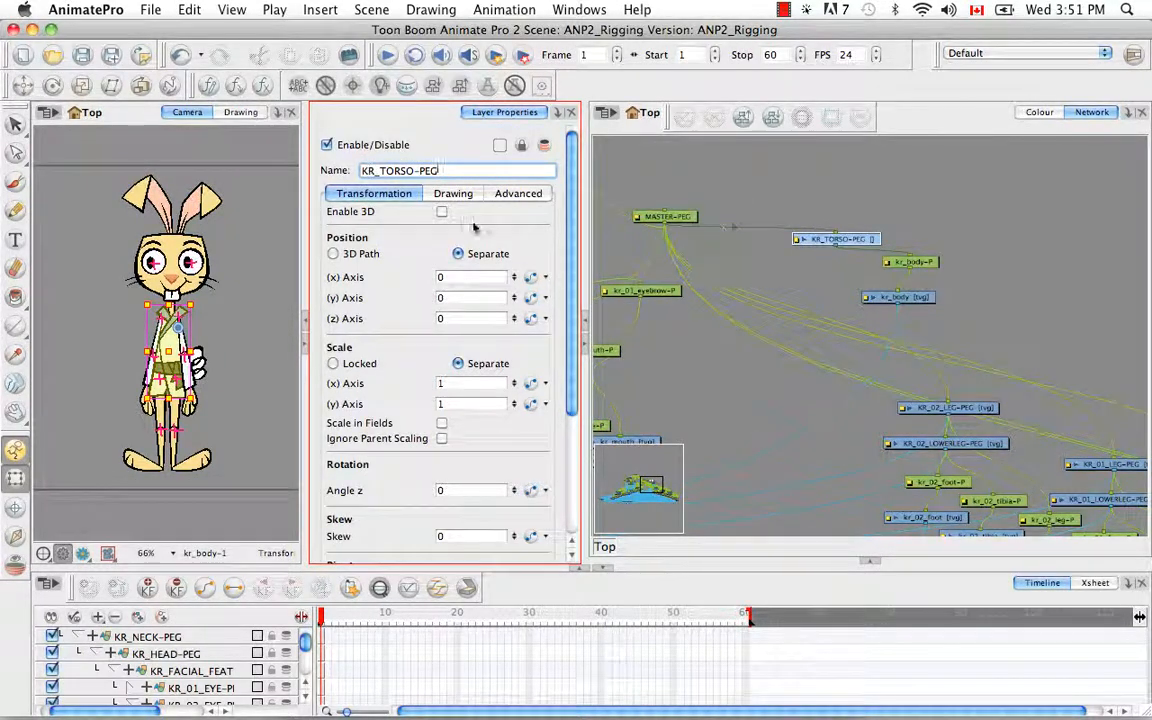
pyautogui.click(445, 194)
pyautogui.click(530, 232)
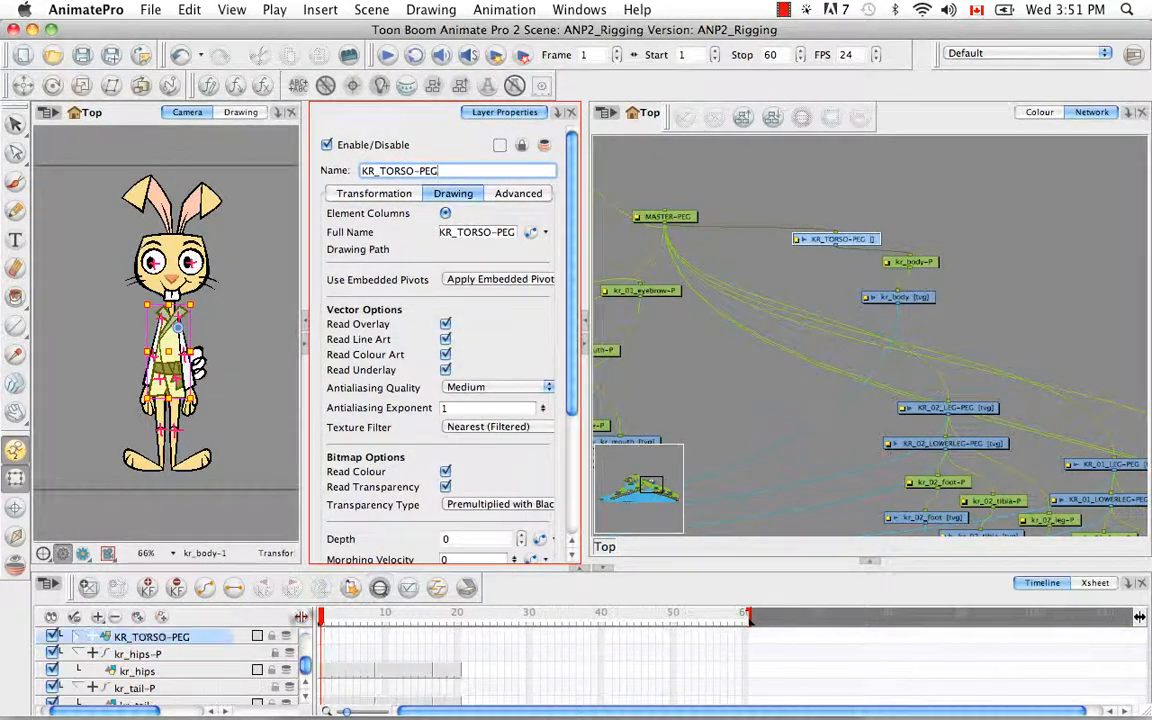
pyautogui.click(975, 265)
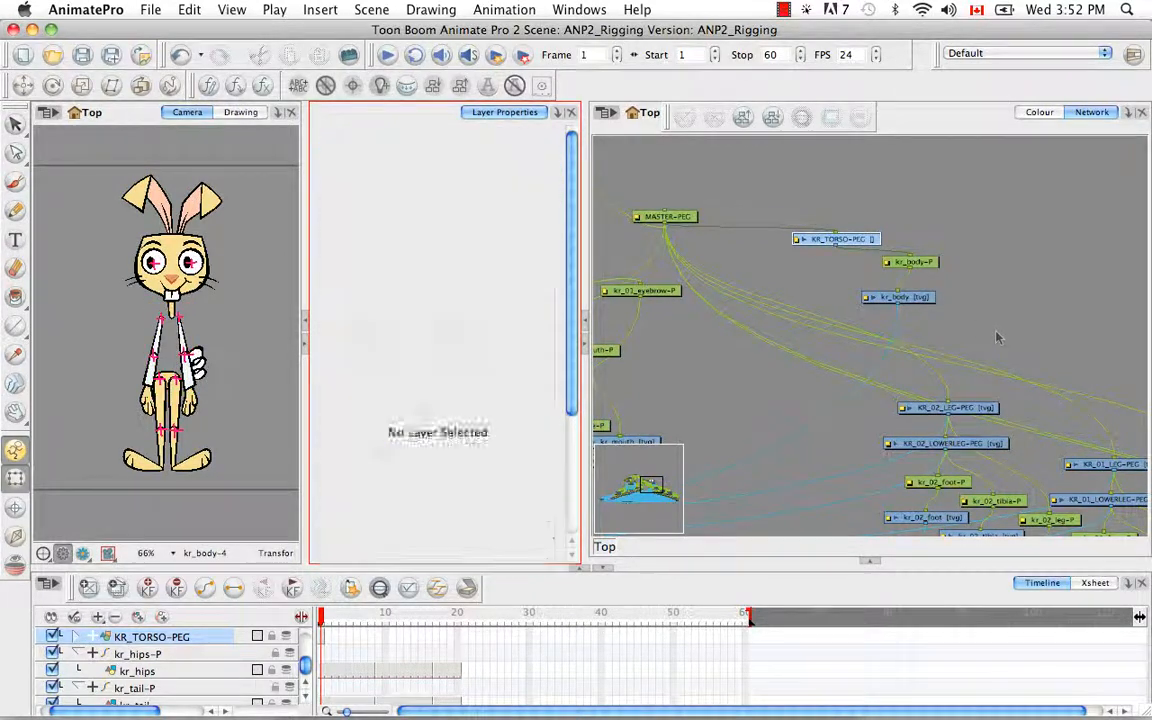
# Step: Undo the stray empty drawing on kr_body and create the empty drawing on KR_TORSO-PEG instead
pyautogui.moveTo(967, 283); pyautogui.dragTo(934, 255)
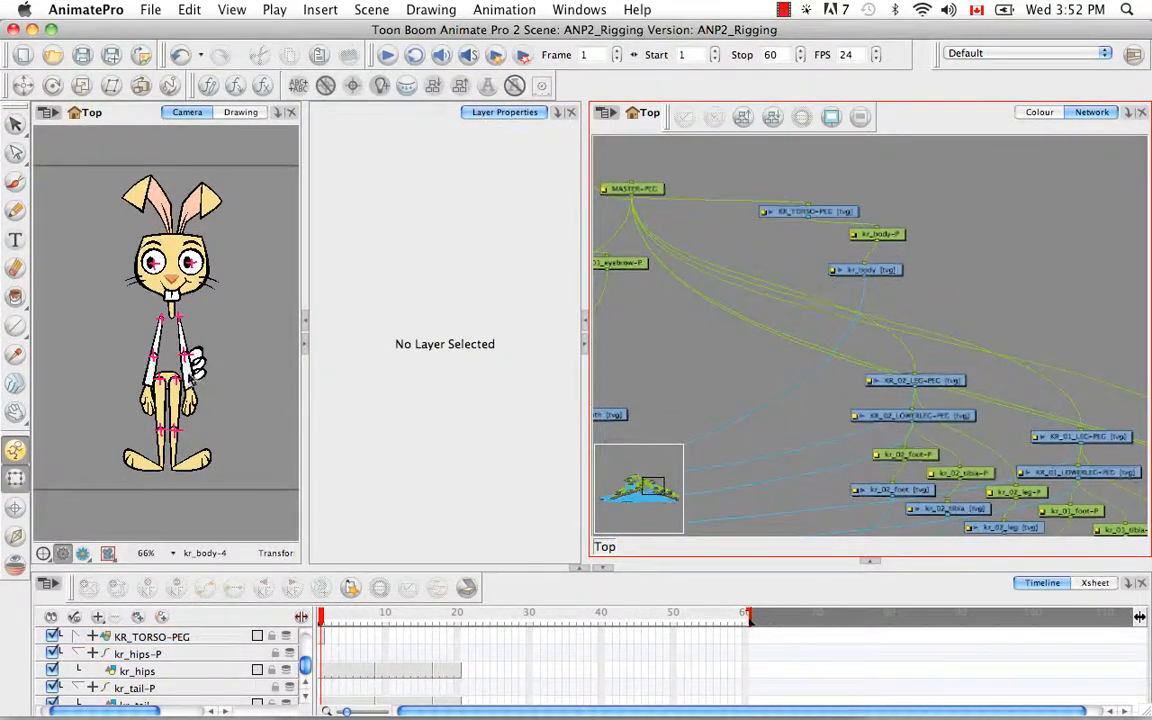
pyautogui.press('super+z')
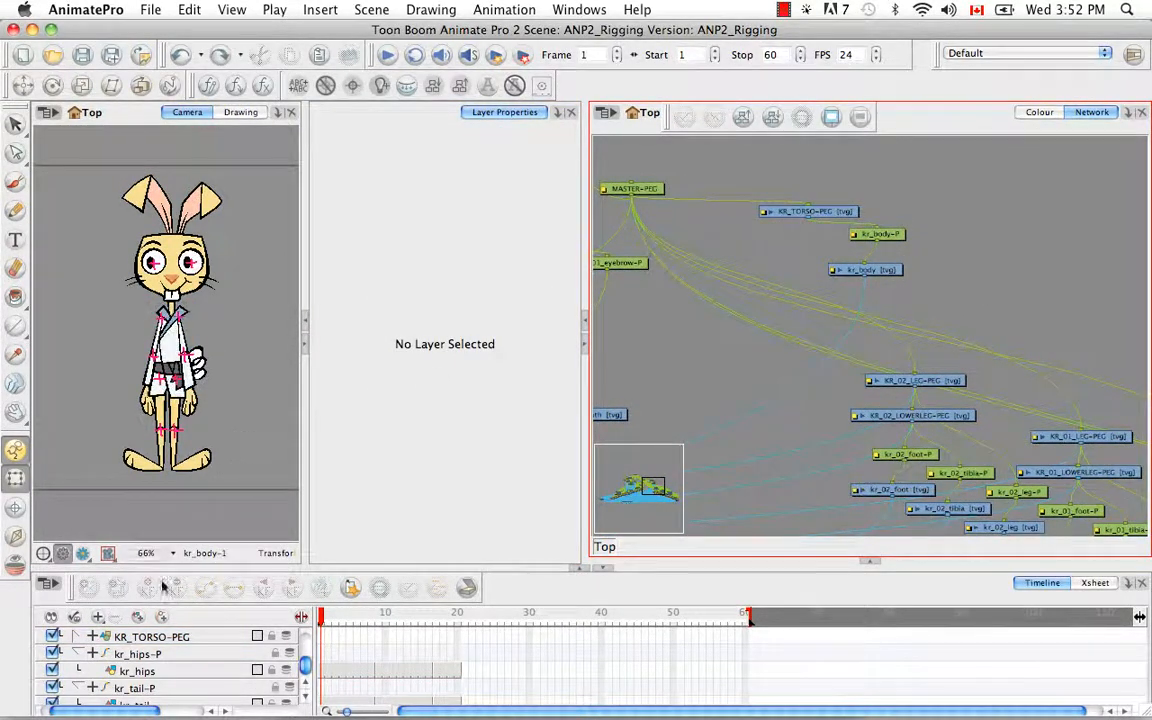
pyautogui.click(158, 645)
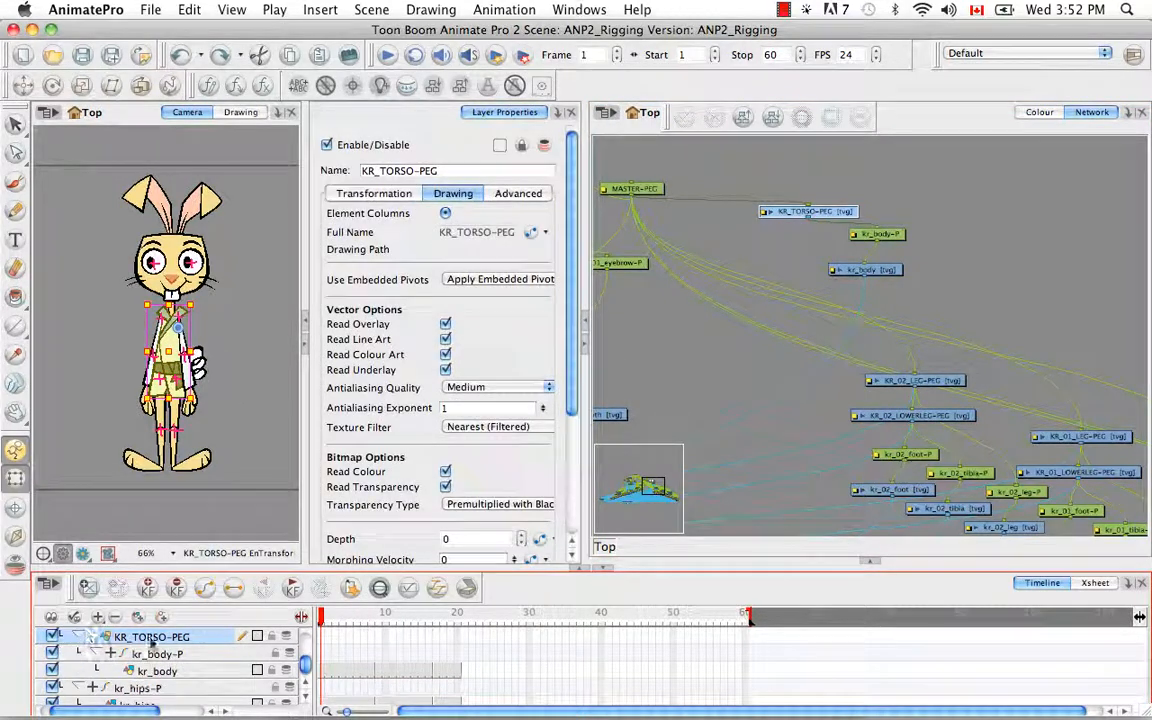
pyautogui.click(88, 590)
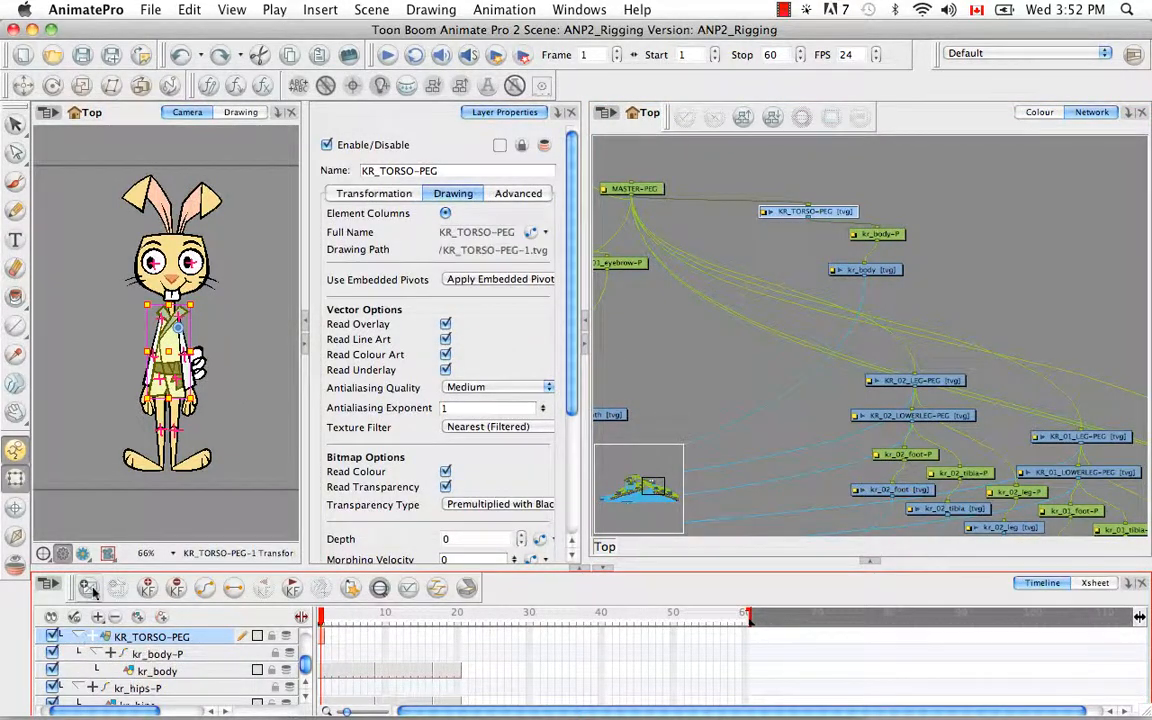
pyautogui.click(950, 275)
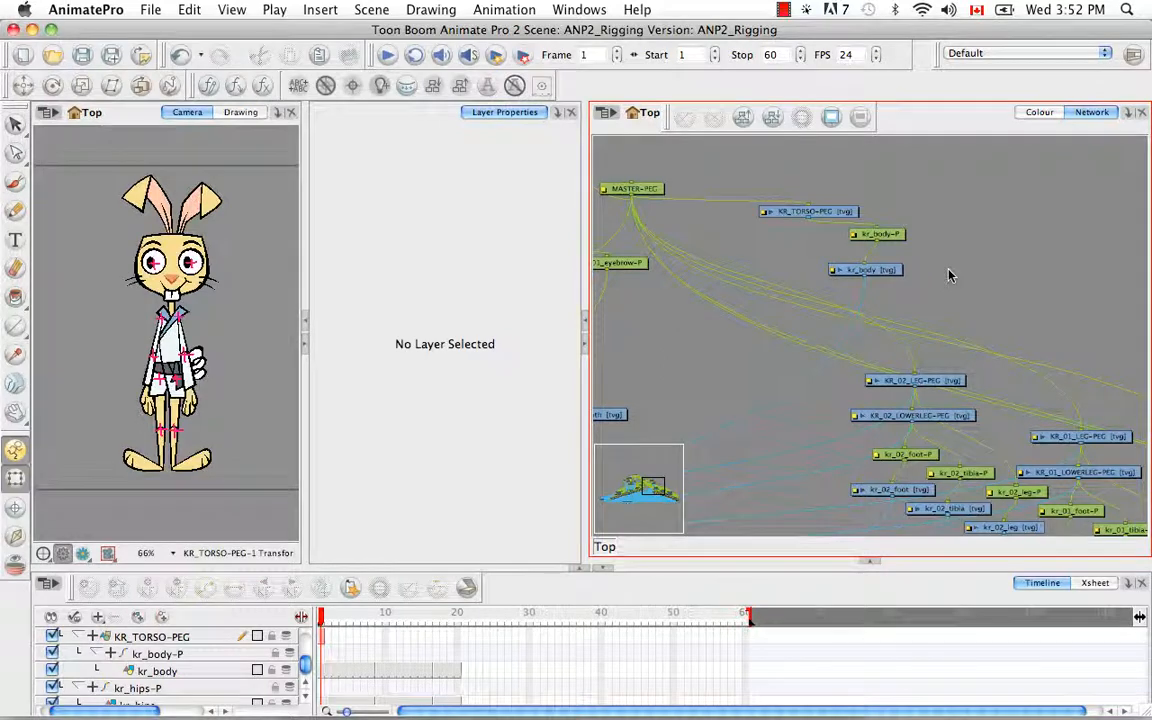
# Step: Move kr_tail and kr_tail-P beside the kr_body nodes and parent kr_tail-P to KR_TORSO-PEG
pyautogui.moveTo(941, 272); pyautogui.dragTo(908, 276)
pyautogui.click(196, 362)
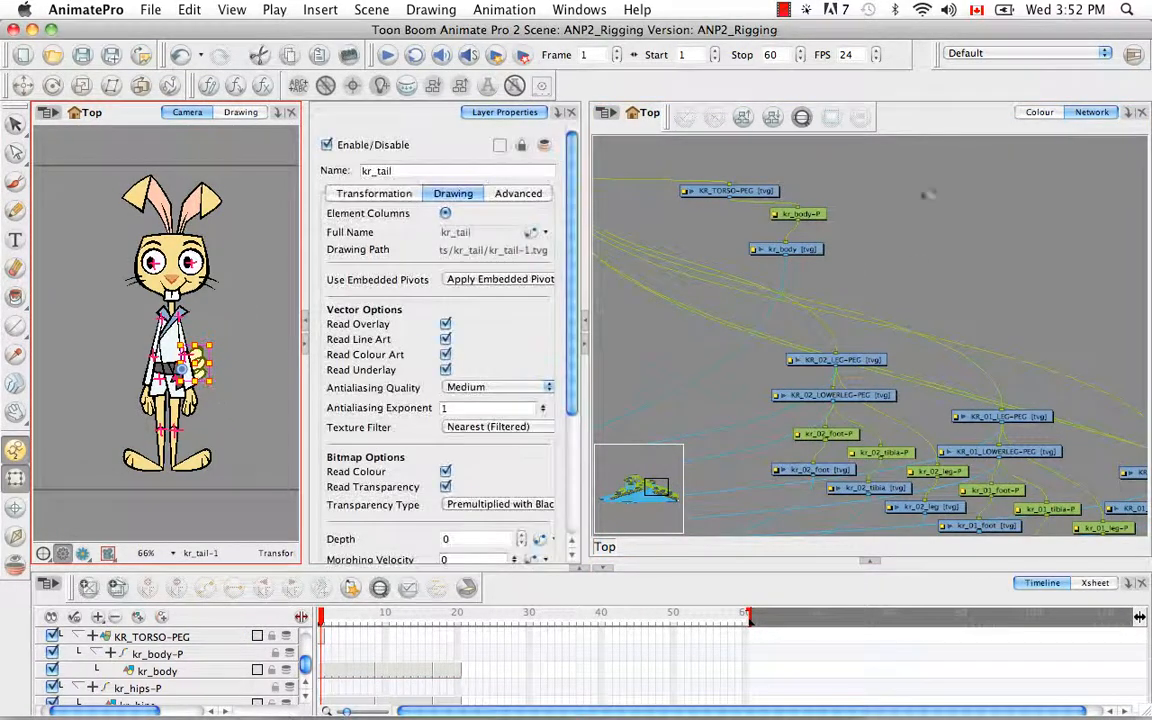
pyautogui.press('o')
pyautogui.moveTo(848, 266); pyautogui.dragTo(996, 364)
pyautogui.moveTo(933, 338); pyautogui.dragTo(962, 195)
pyautogui.moveTo(942, 326); pyautogui.dragTo(1102, 558)
pyautogui.moveTo(1113, 397); pyautogui.dragTo(789, 202)
pyautogui.moveTo(788, 251); pyautogui.dragTo(1083, 329)
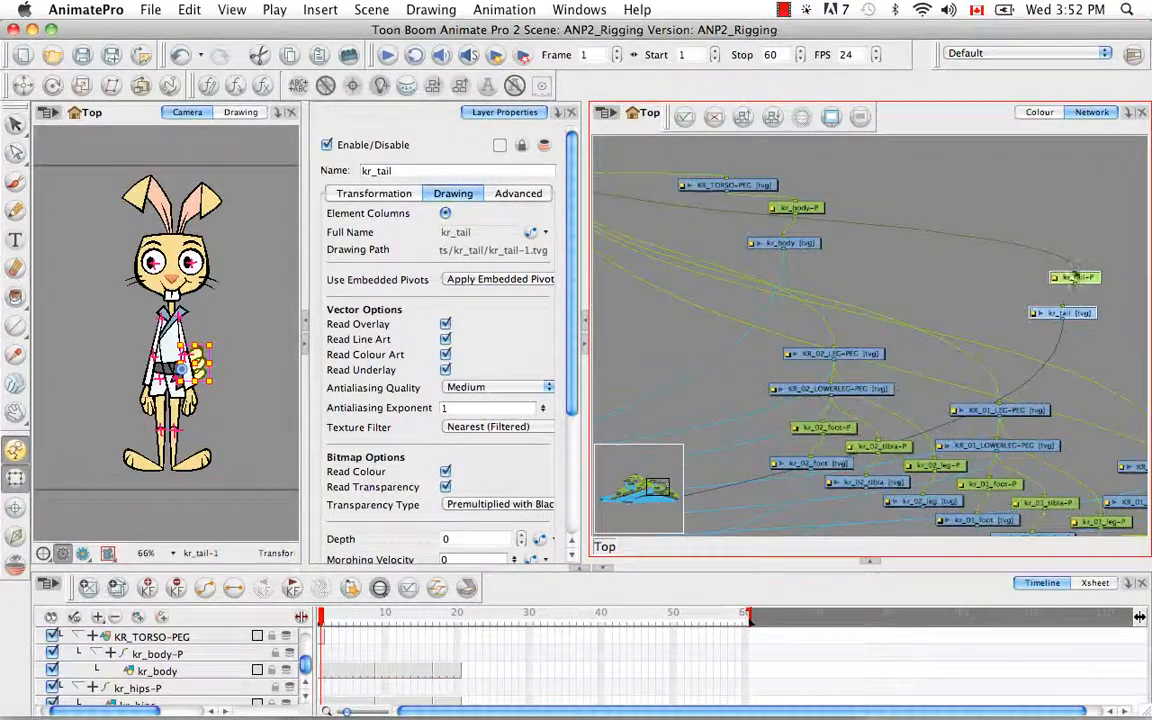
pyautogui.moveTo(1068, 278); pyautogui.dragTo(801, 286)
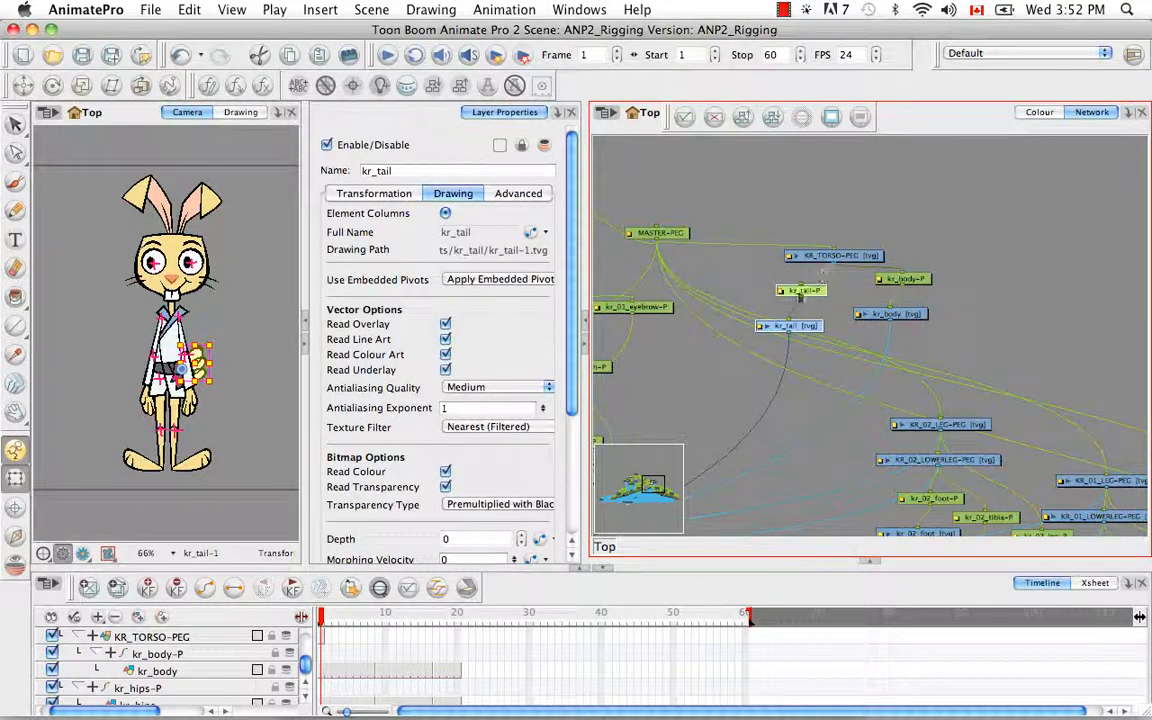
pyautogui.click(941, 243)
# Step: Rename the KR_01_UPPERARM-PEG node below KR_01_ARM-PEG as KR_01_LOWERARM-PEG
pyautogui.moveTo(1000, 365); pyautogui.dragTo(884, 327)
pyautogui.moveTo(962, 328); pyautogui.dragTo(941, 314)
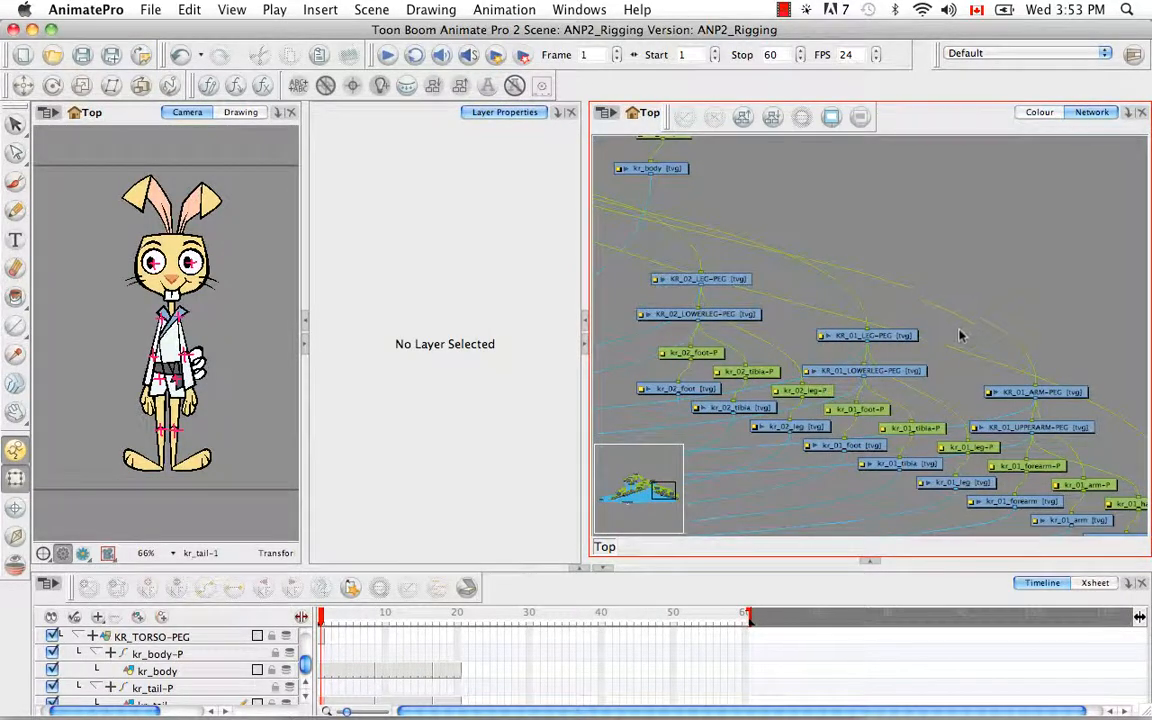
pyautogui.moveTo(957, 343); pyautogui.dragTo(874, 290)
pyautogui.click(903, 364)
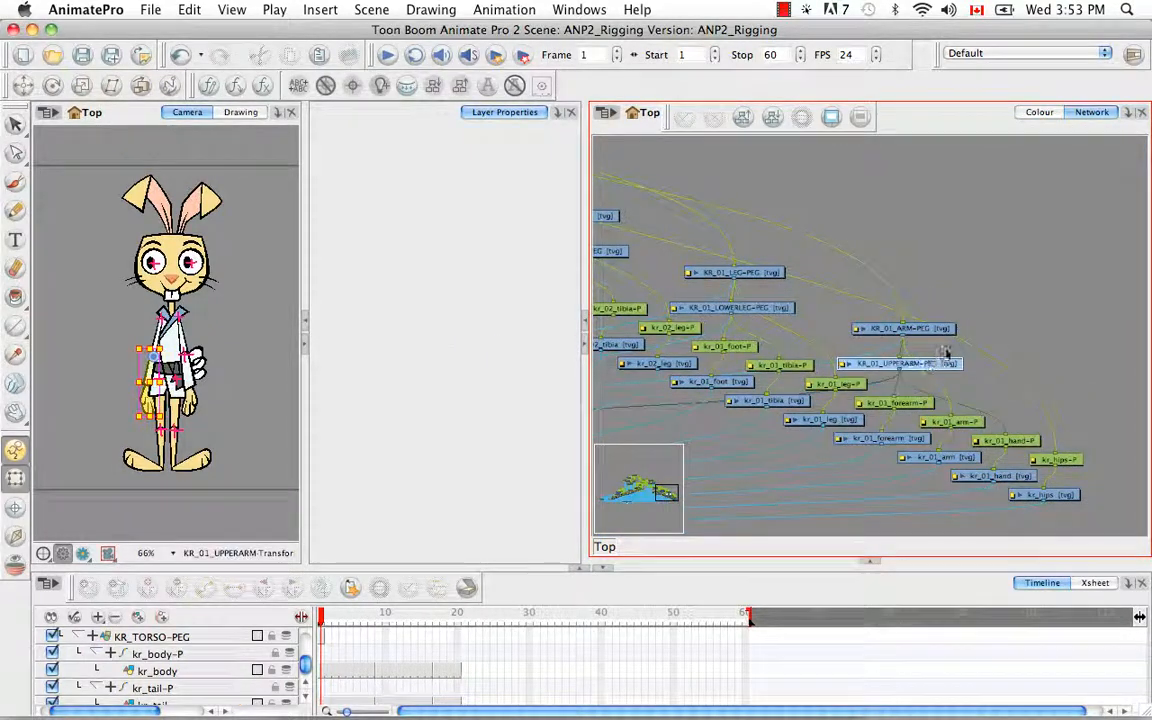
pyautogui.click(474, 170)
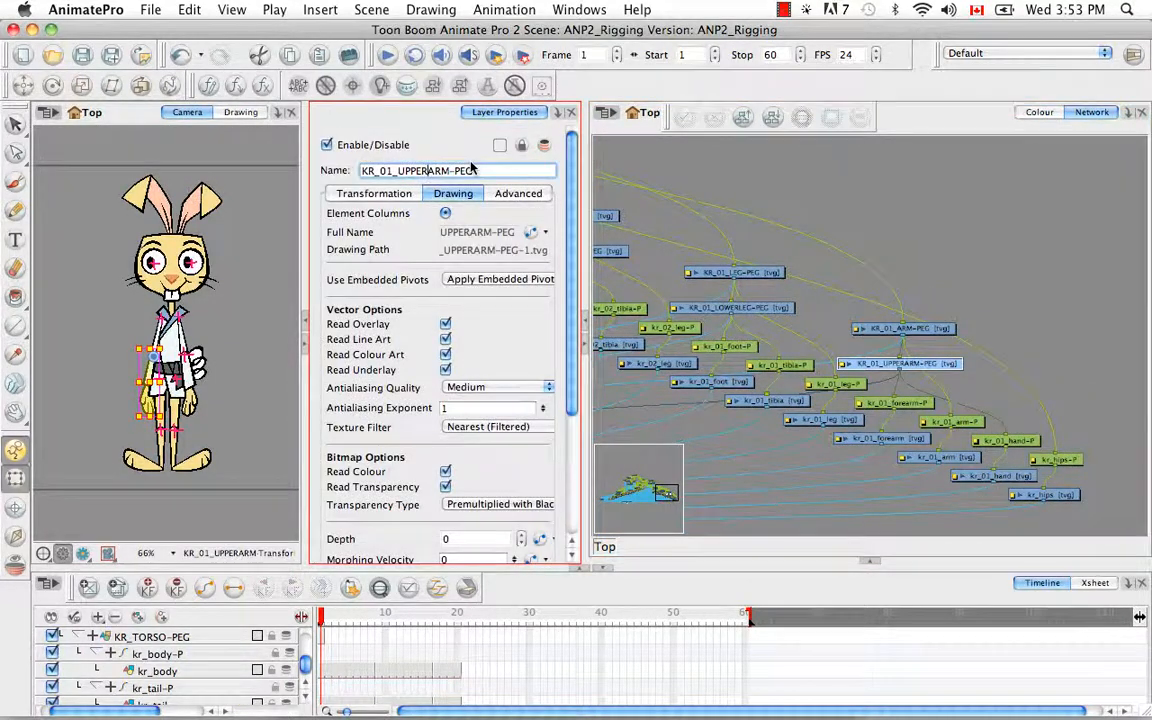
pyautogui.press('BackSpace')
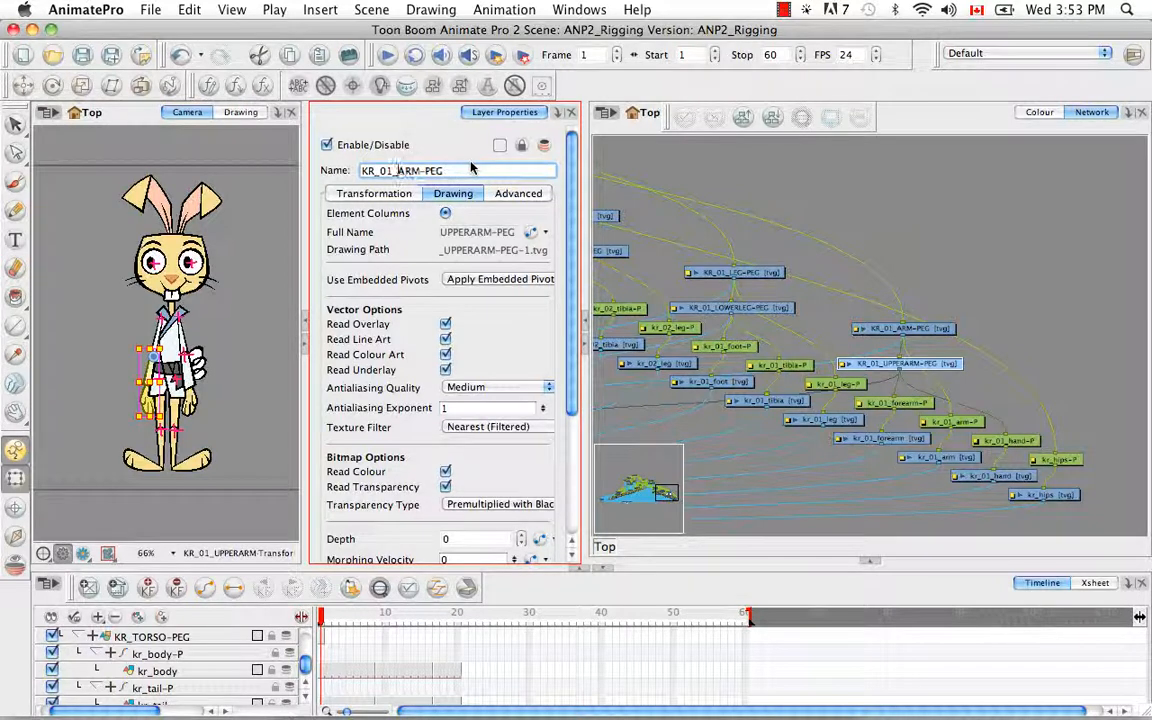
pyautogui.write('LO')
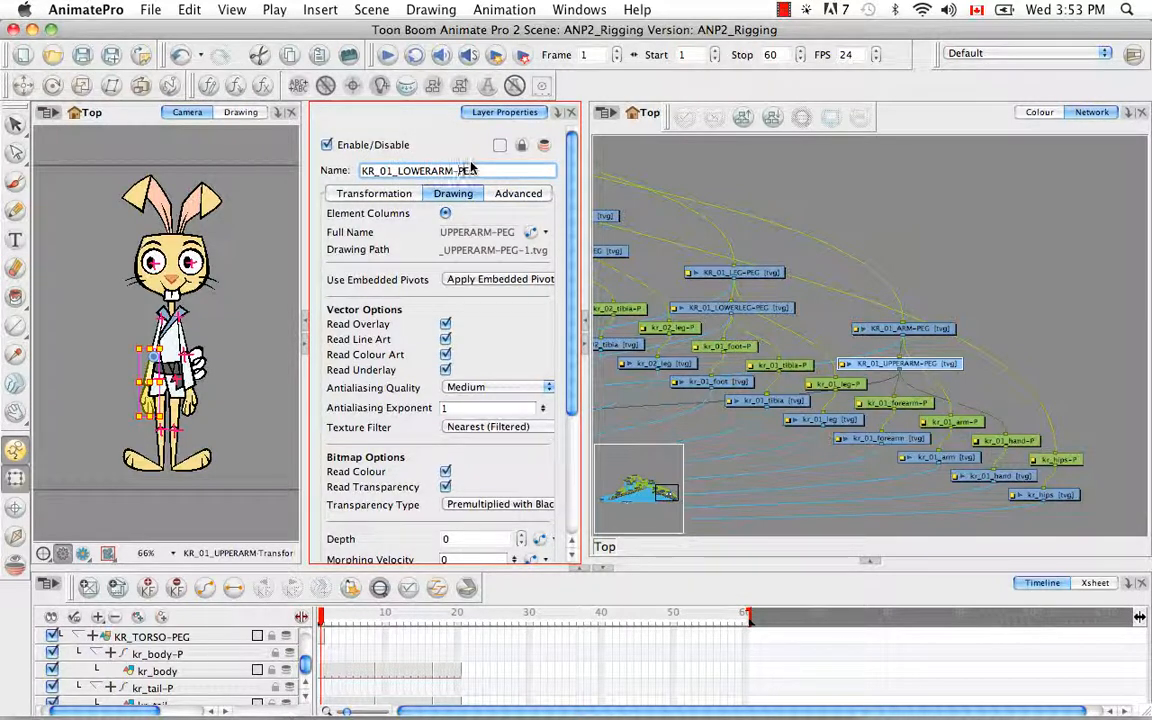
pyautogui.write('WER')
pyautogui.press('Return')
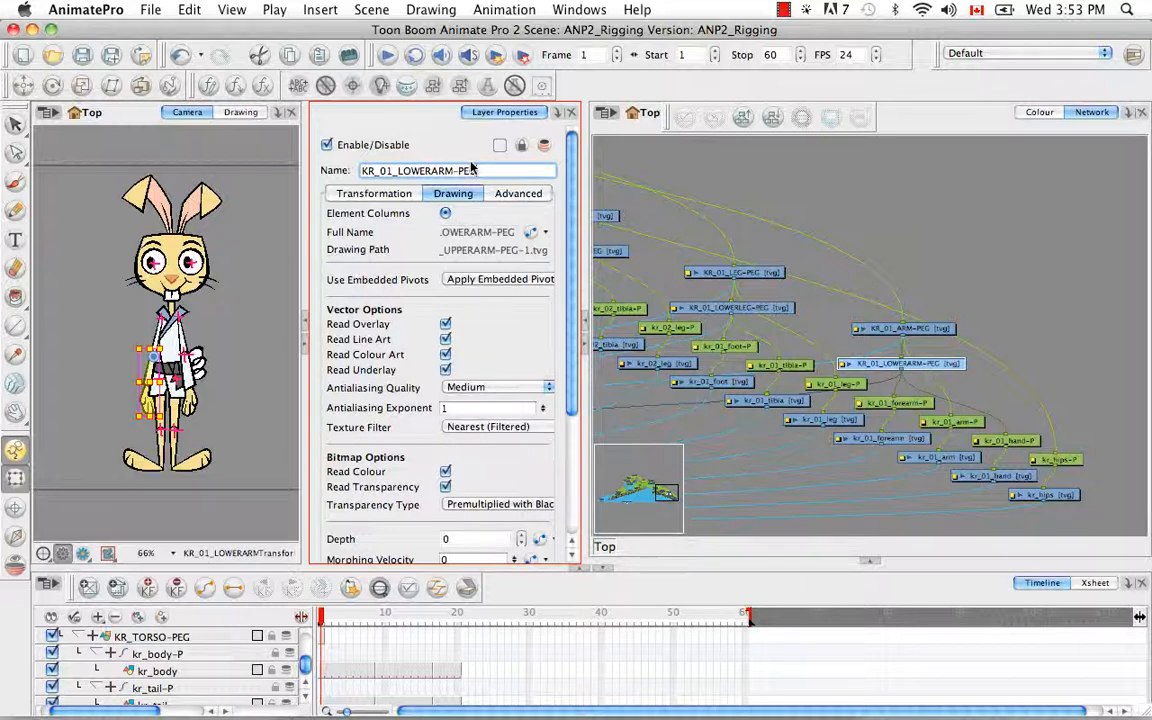
# Step: Move the KR_01_ARM-PEG node with its whole arm hierarchy beside the kr_body nodes and parent it to KR_TORSO-PEG
pyautogui.click(878, 243)
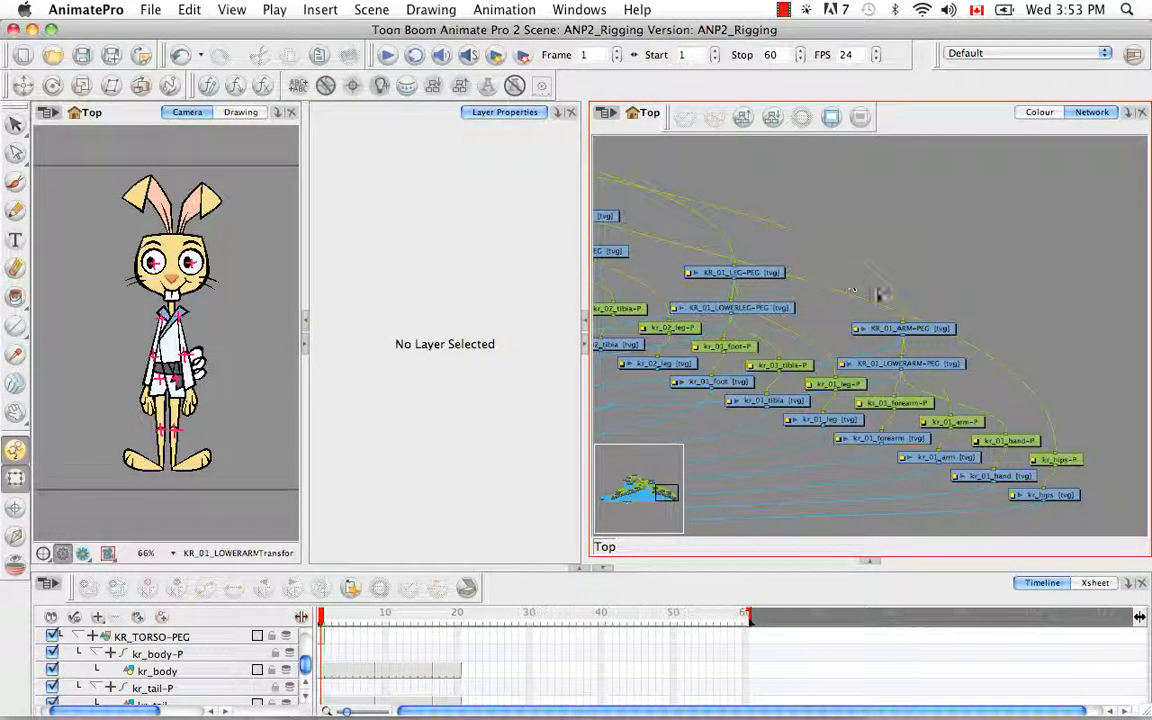
pyautogui.moveTo(880, 293); pyautogui.dragTo(967, 232)
pyautogui.moveTo(976, 365); pyautogui.dragTo(1092, 557)
pyautogui.moveTo(1028, 303); pyautogui.dragTo(855, 232)
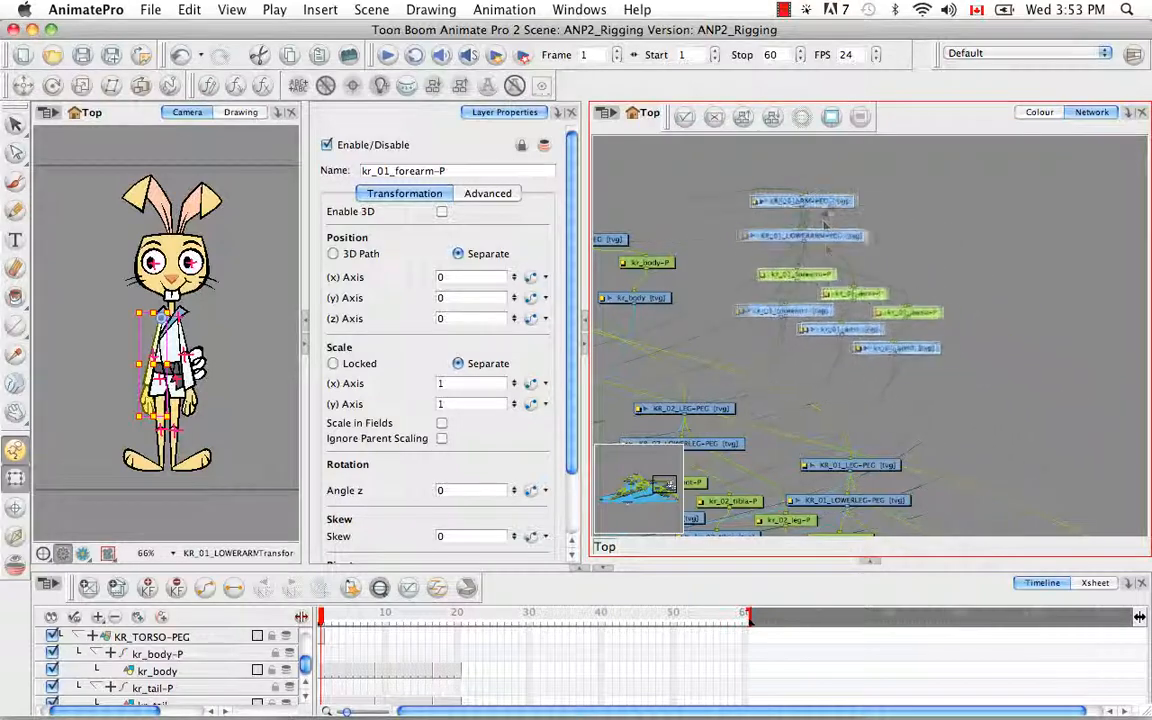
pyautogui.moveTo(692, 258); pyautogui.dragTo(923, 332)
pyautogui.moveTo(800, 326); pyautogui.dragTo(1018, 281)
pyautogui.moveTo(987, 382); pyautogui.dragTo(933, 285)
# Step: Locate the kr_02_arm node in the network and move the whole KR_02_ARM-PEG hierarchy clear of the facial feature nodes
pyautogui.click(77, 381)
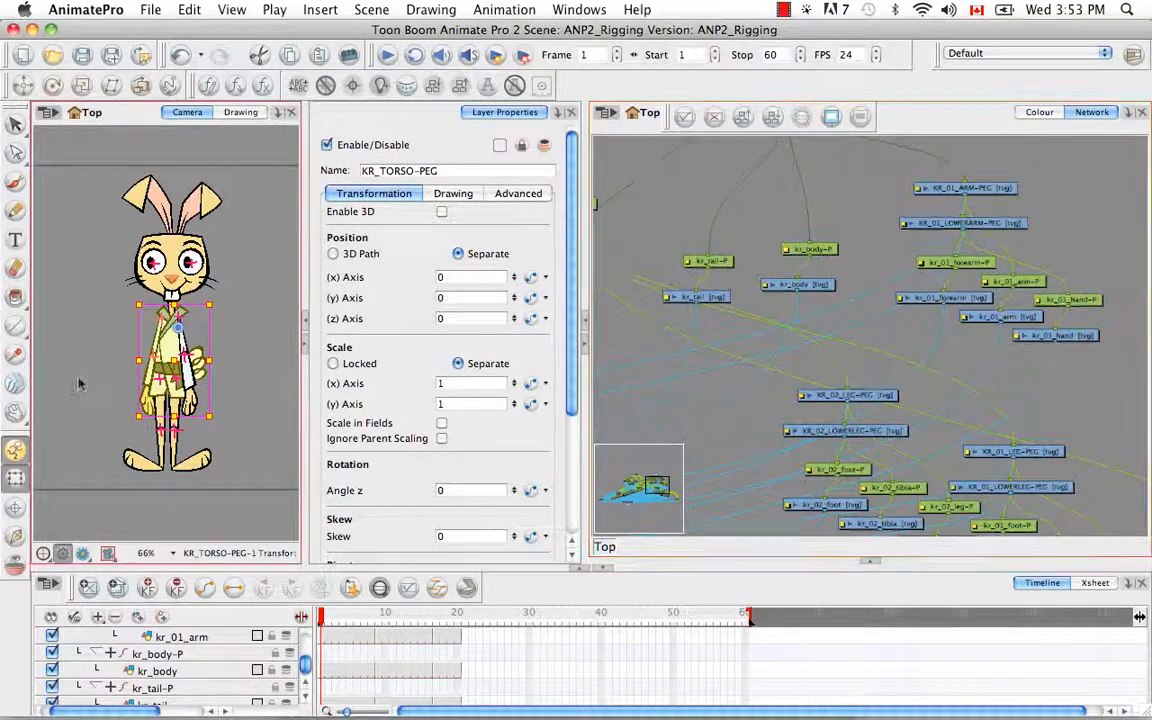
pyautogui.click(185, 347)
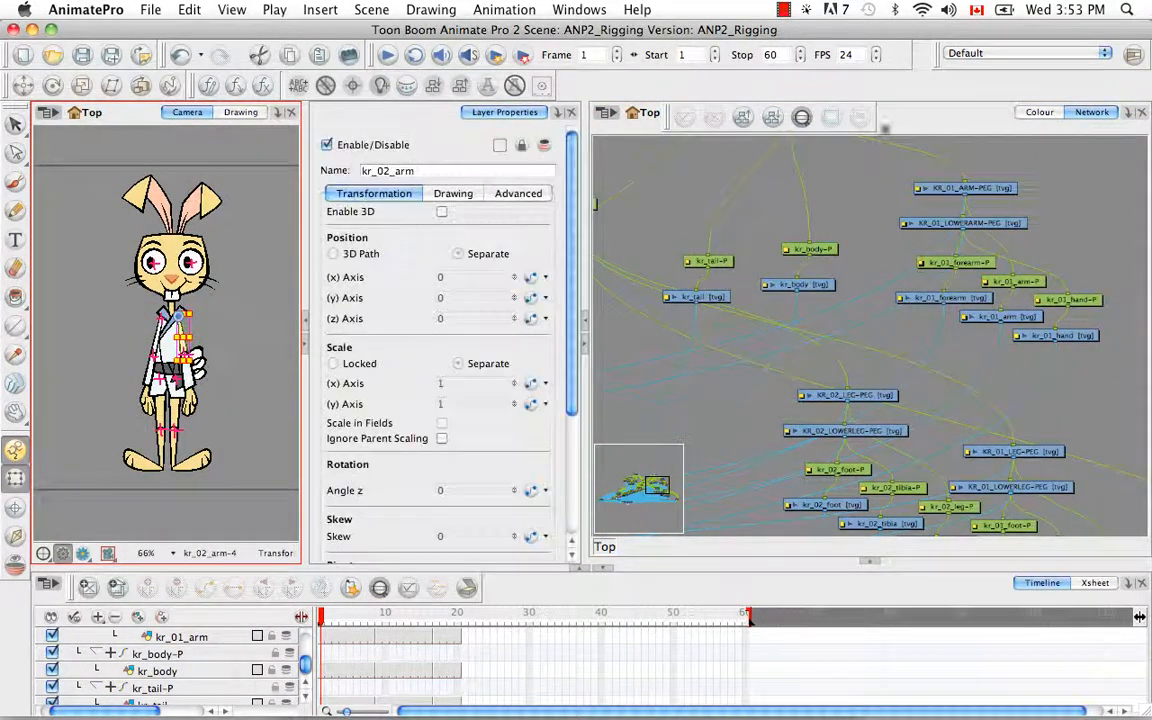
pyautogui.click(897, 118)
pyautogui.press('o')
pyautogui.moveTo(925, 394); pyautogui.dragTo(729, 462)
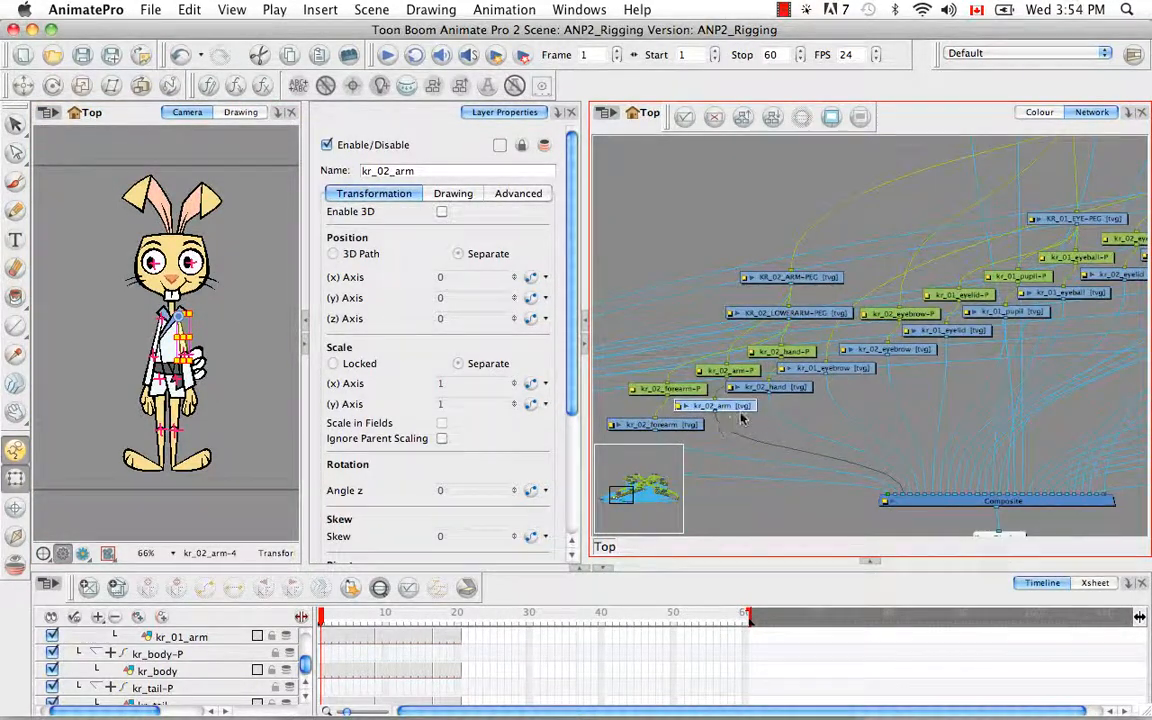
pyautogui.moveTo(748, 412); pyautogui.dragTo(810, 391)
pyautogui.moveTo(648, 420); pyautogui.dragTo(830, 232)
pyautogui.moveTo(900, 230); pyautogui.dragTo(947, 203)
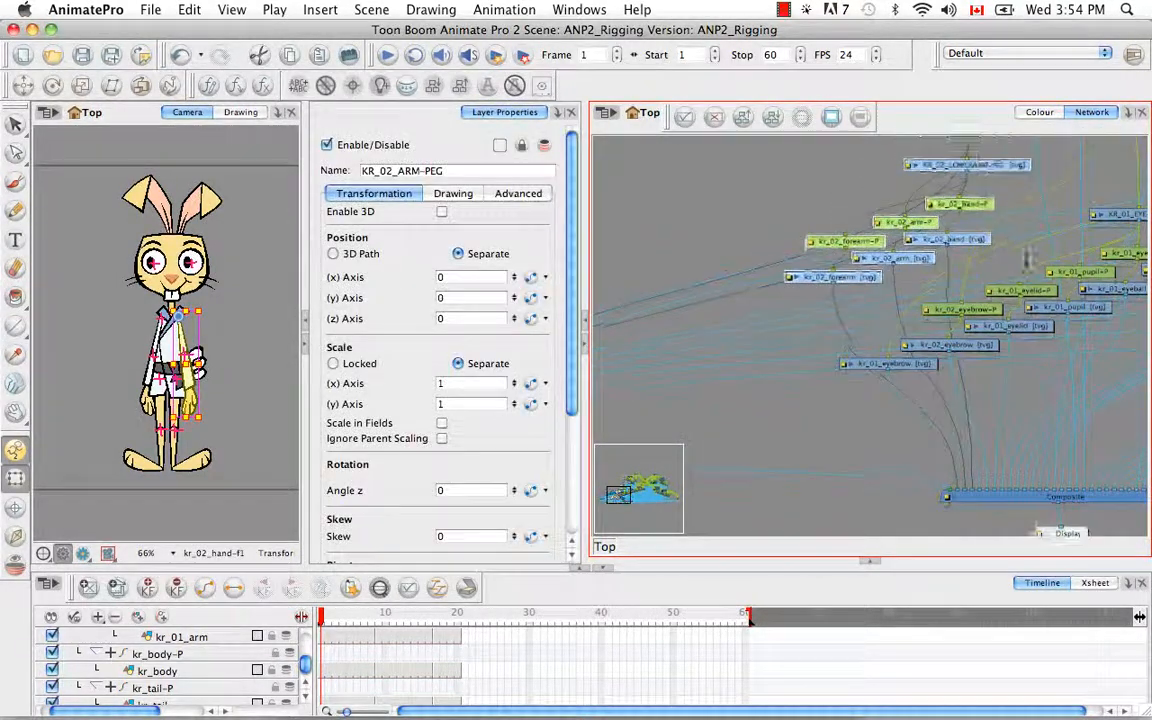
# Step: Move the KR_02_ARM-PEG hierarchy across to the torso nodes and parent KR_02_ARM-PEG to KR_TORSO-PEG
pyautogui.moveTo(1026, 260); pyautogui.dragTo(677, 378)
pyautogui.moveTo(663, 247); pyautogui.dragTo(1032, 214)
pyautogui.moveTo(1085, 250); pyautogui.dragTo(1055, 191)
pyautogui.moveTo(1020, 258); pyautogui.dragTo(1021, 365)
pyautogui.moveTo(1016, 300); pyautogui.dragTo(1125, 225)
pyautogui.moveTo(1125, 225); pyautogui.dragTo(1102, 192)
pyautogui.click(783, 280)
pyautogui.moveTo(781, 276); pyautogui.dragTo(1140, 255)
pyautogui.moveTo(785, 315); pyautogui.dragTo(855, 236)
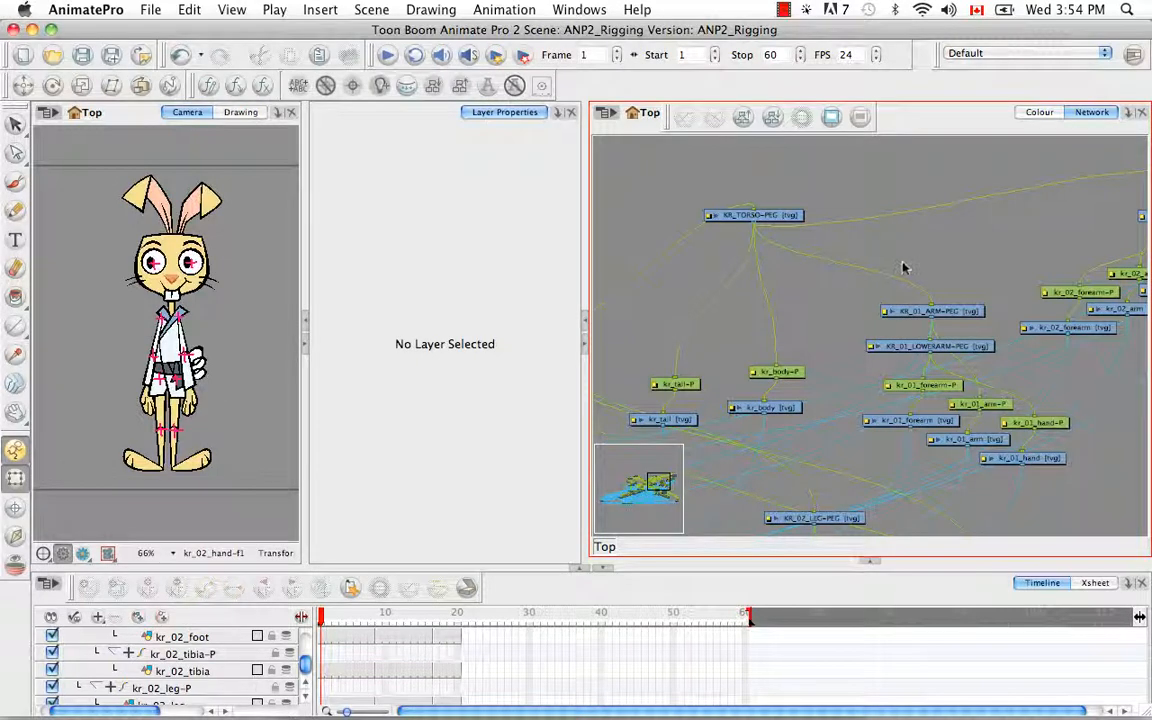
# Step: Order the entire network with X overlap 25 %, layer spacing 60 and vertical spacing 5
pyautogui.moveTo(929, 258); pyautogui.dragTo(908, 287)
pyautogui.press('1')
pyautogui.press('1')
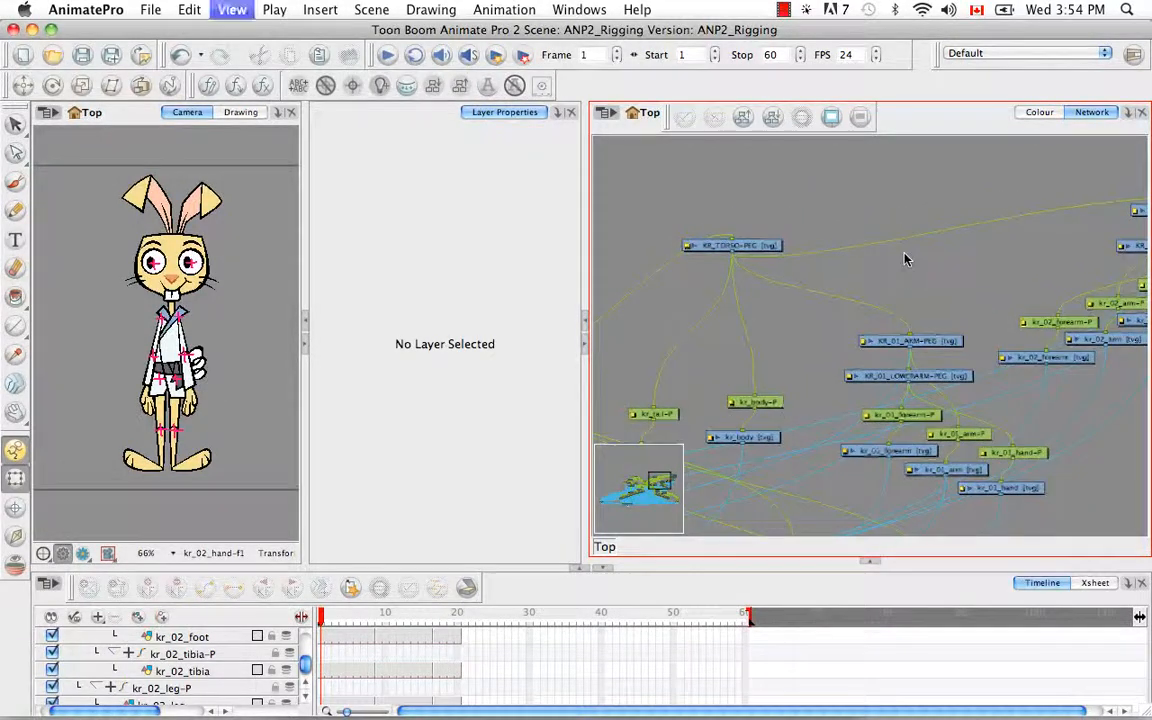
pyautogui.press('1')
pyautogui.press('1')
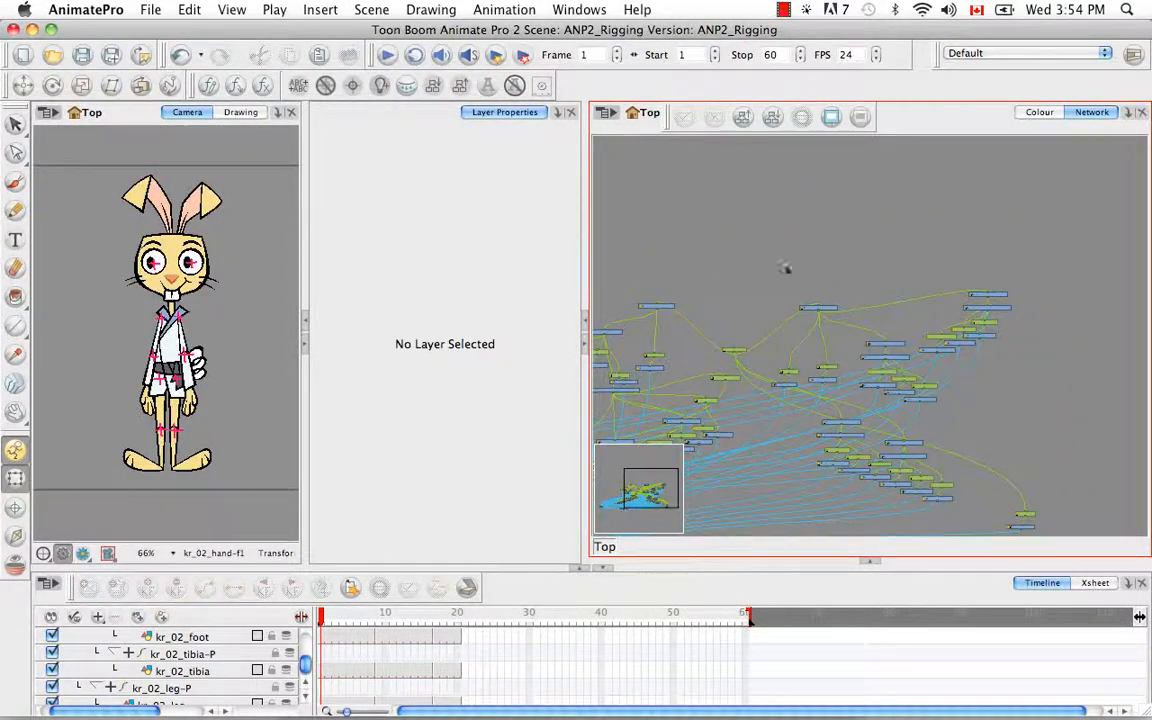
pyautogui.moveTo(815, 333); pyautogui.dragTo(892, 264)
pyautogui.press('1')
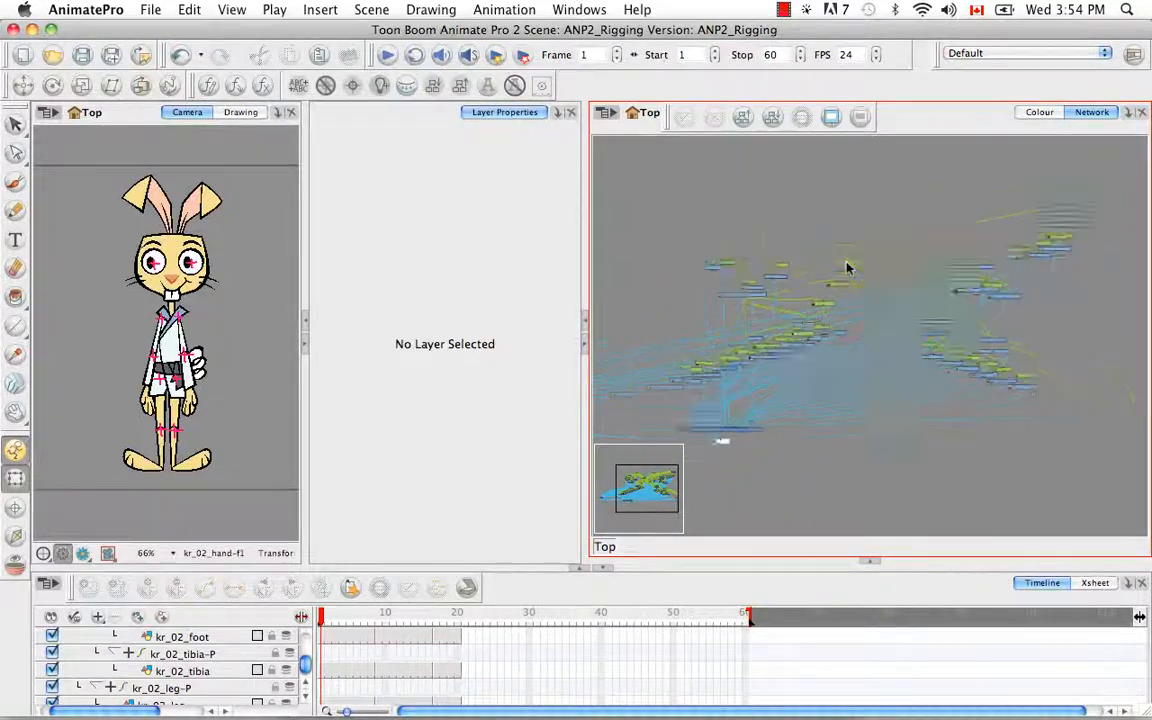
pyautogui.press('1')
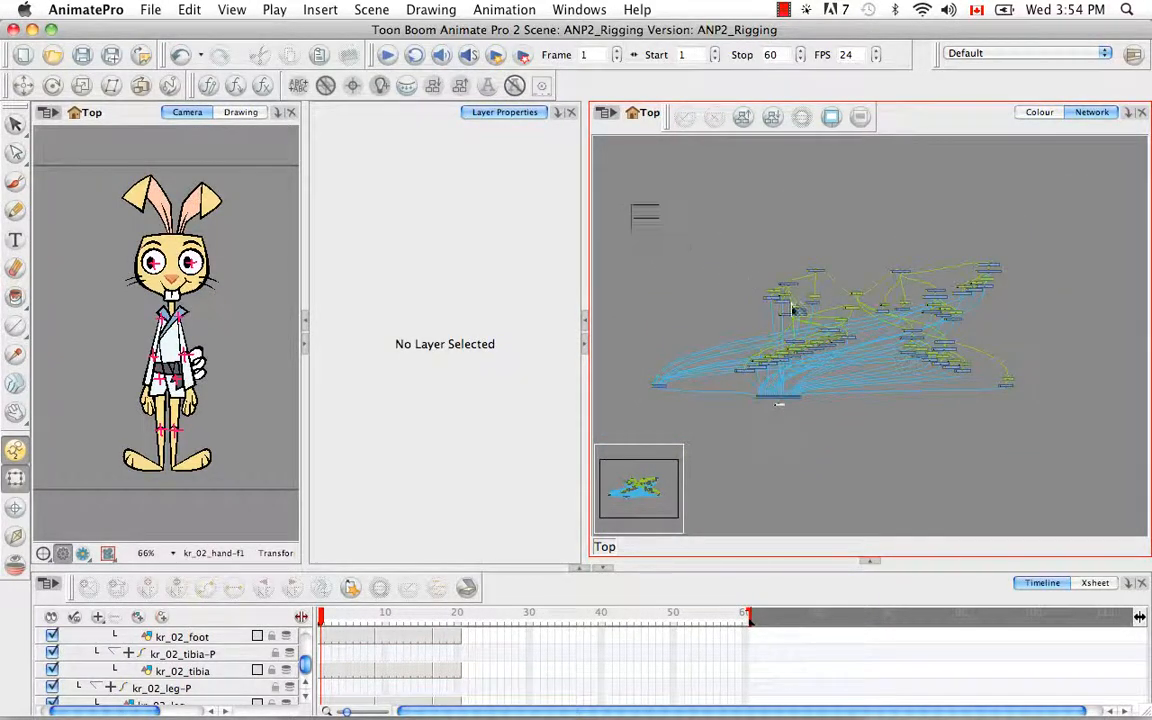
pyautogui.moveTo(612, 178); pyautogui.dragTo(1067, 458)
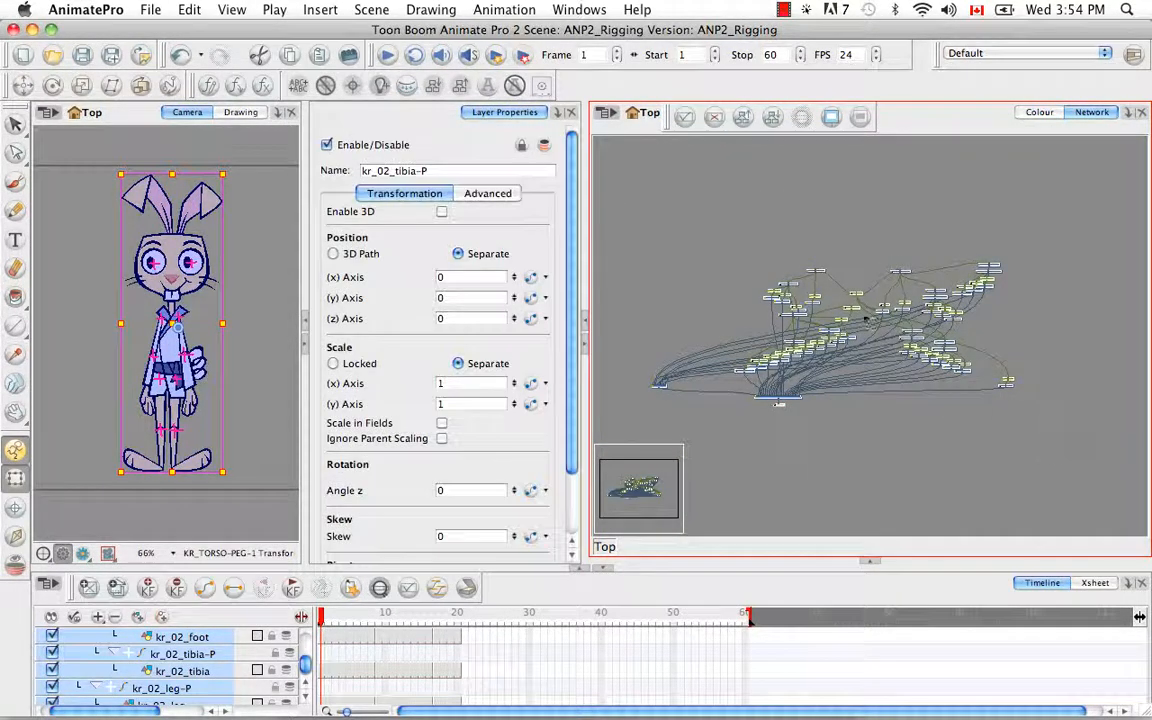
pyautogui.click(744, 118)
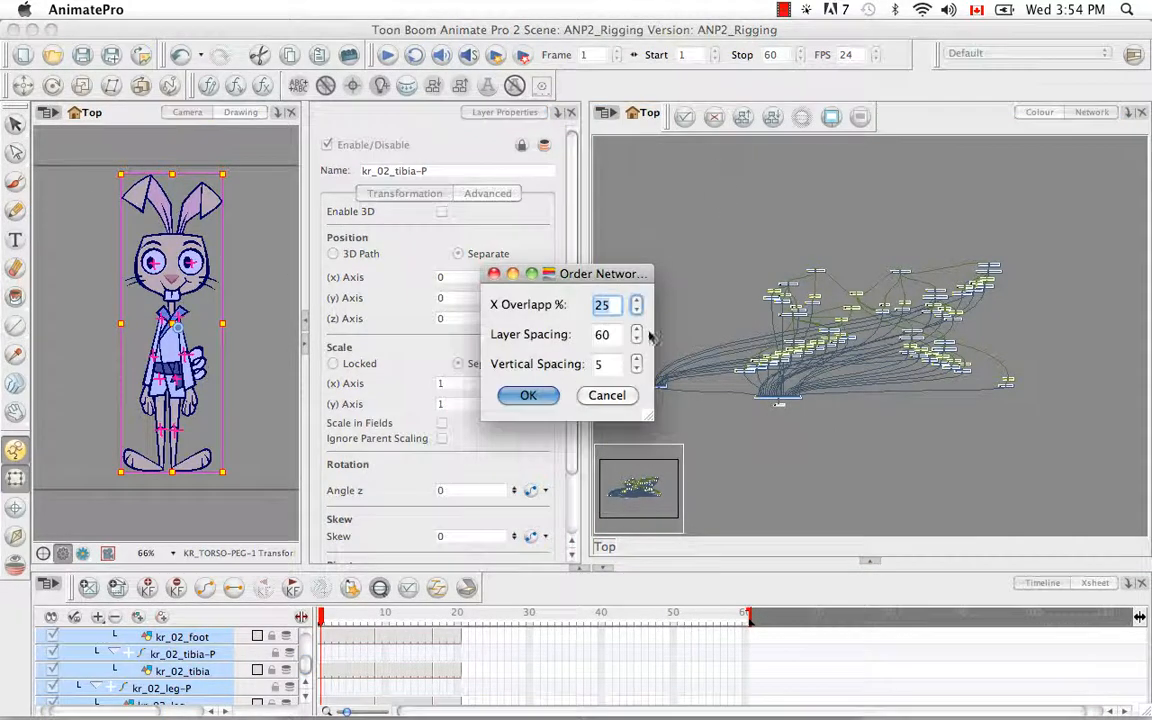
pyautogui.click(530, 396)
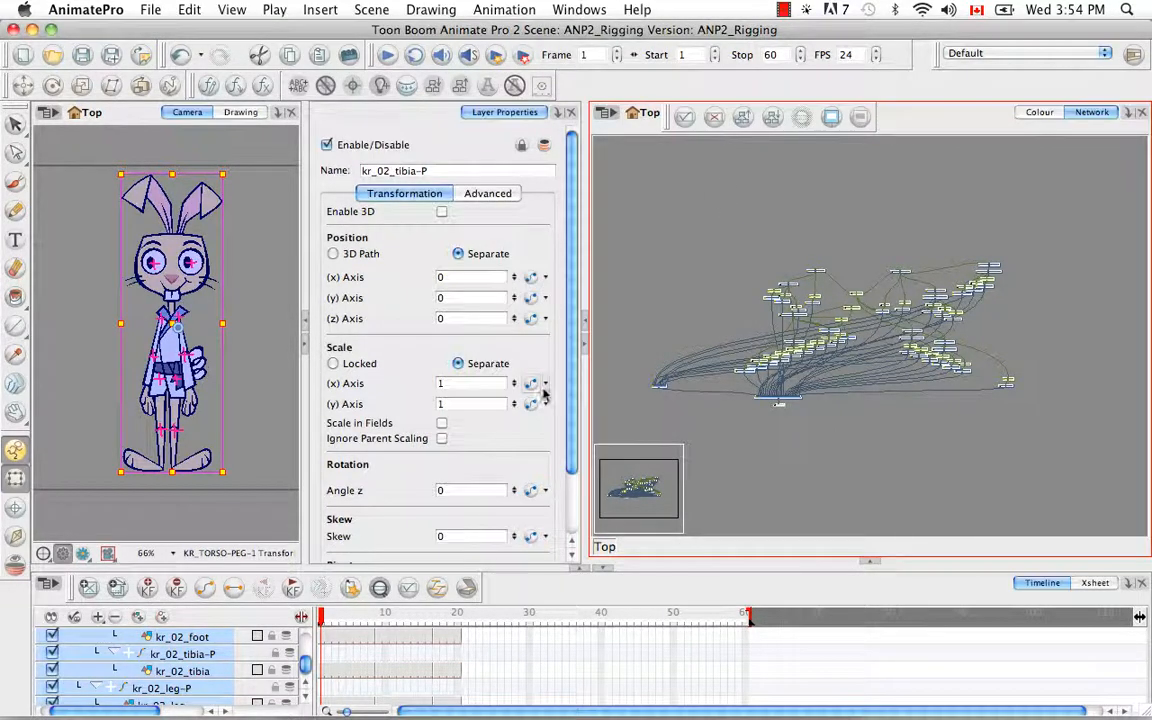
pyautogui.click(886, 417)
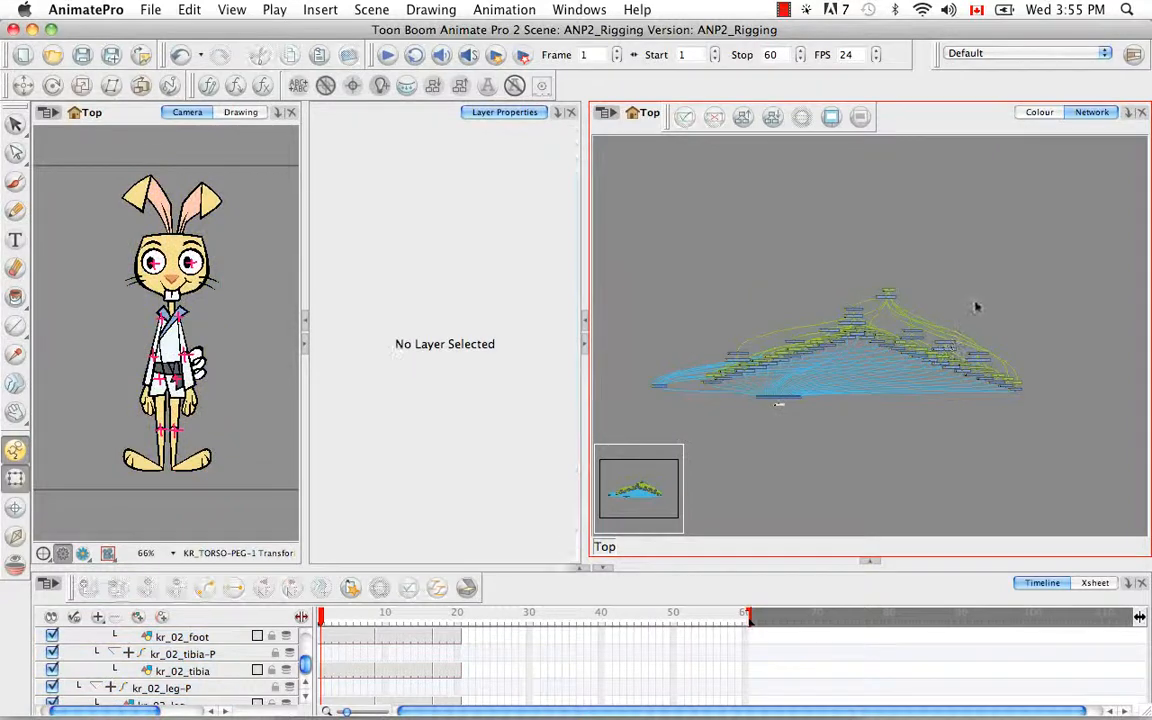
# Step: Move the KR_TORSO-PEG node down beside KR_NECK-PEG to free the space beneath MASTER-PEG
pyautogui.scroll(10, 940, 307)
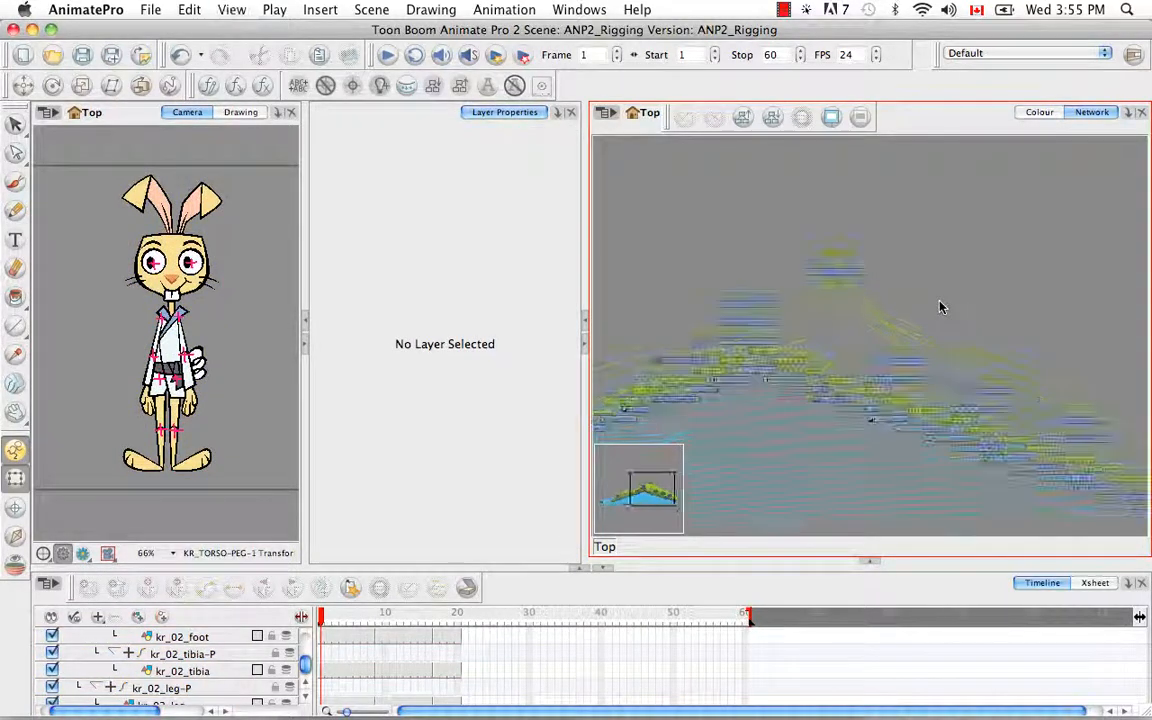
pyautogui.moveTo(838, 319)
pyautogui.mouseDown()
pyautogui.moveTo(892, 298)
pyautogui.moveTo(848, 309)
pyautogui.mouseUp()
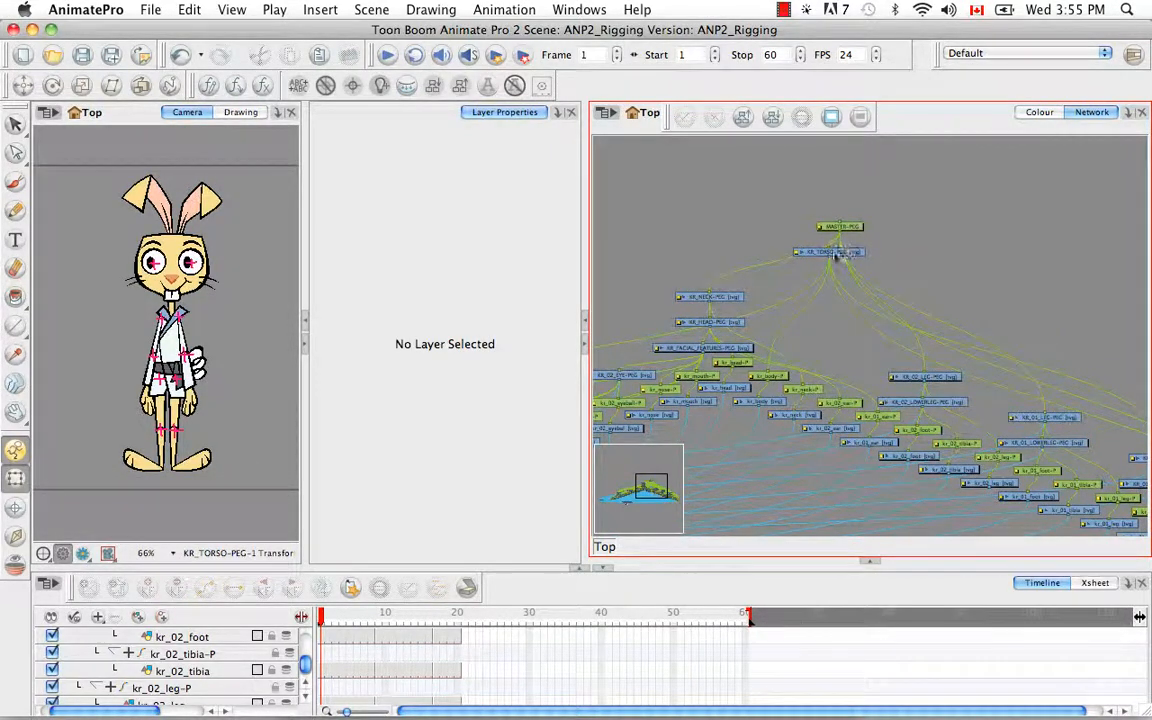
pyautogui.click(727, 298)
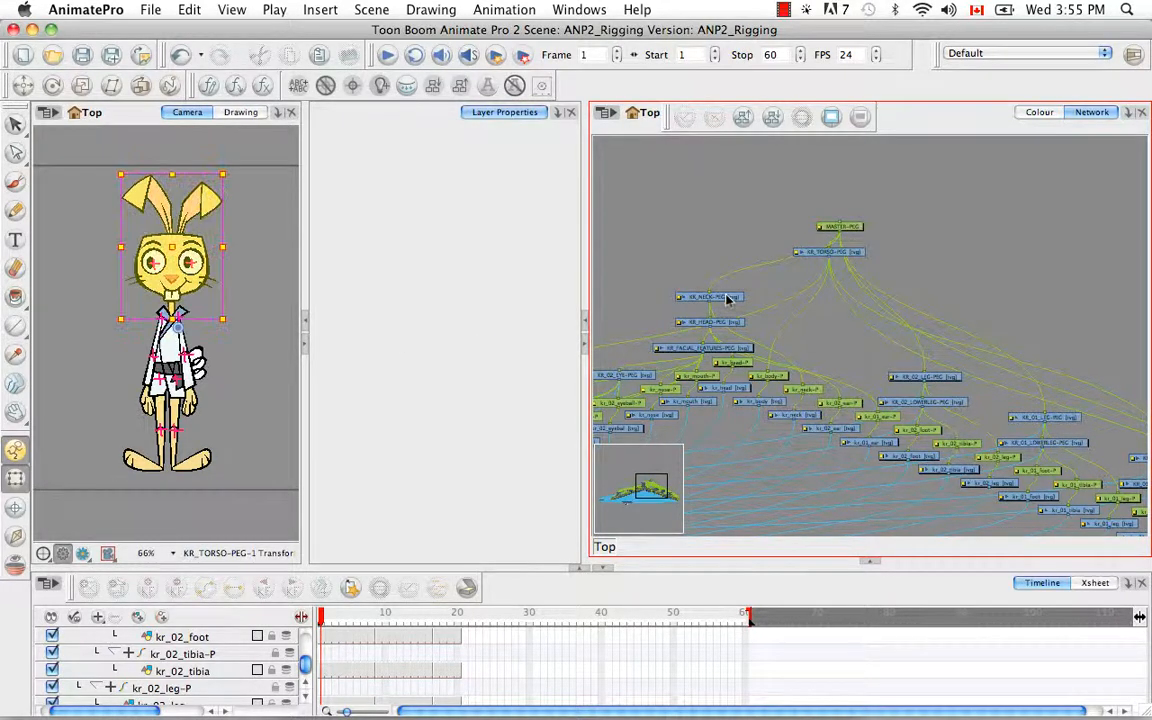
pyautogui.click(818, 253)
pyautogui.moveTo(818, 253); pyautogui.dragTo(780, 301)
# Step: Add a new drawing node under MASTER-PEG and parent both KR_NECK-PEG and KR_TORSO-PEG to it
pyautogui.click(755, 243)
pyautogui.press('super+r')
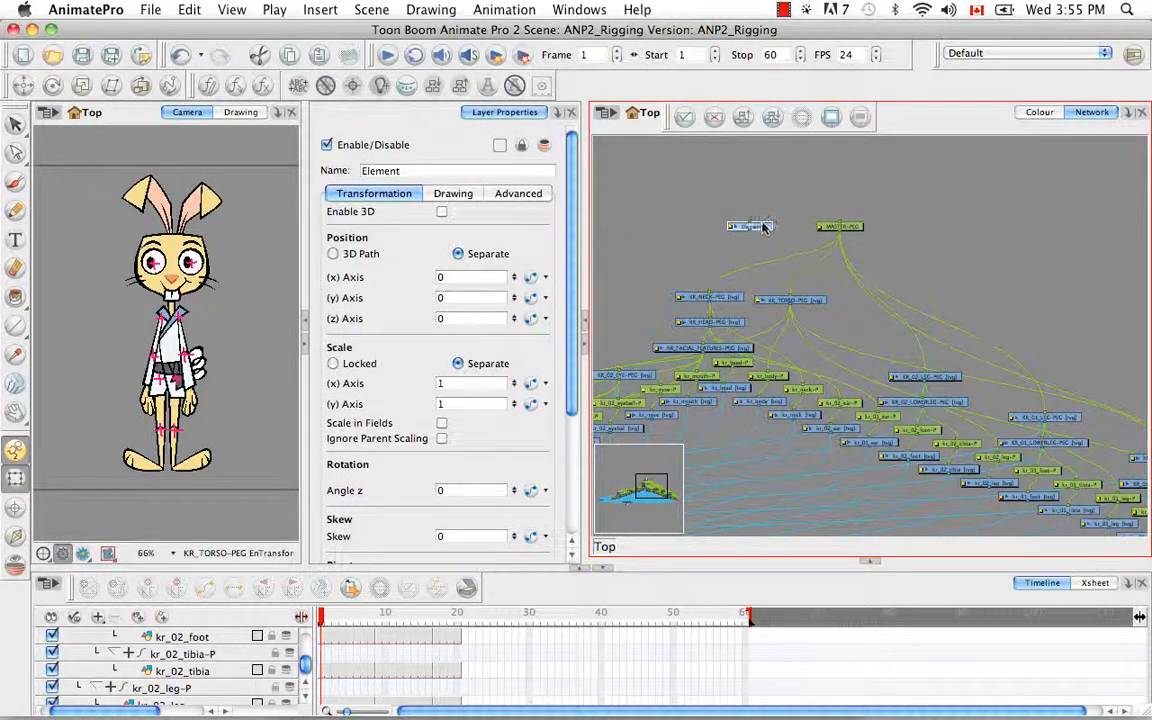
pyautogui.moveTo(763, 228); pyautogui.dragTo(783, 254)
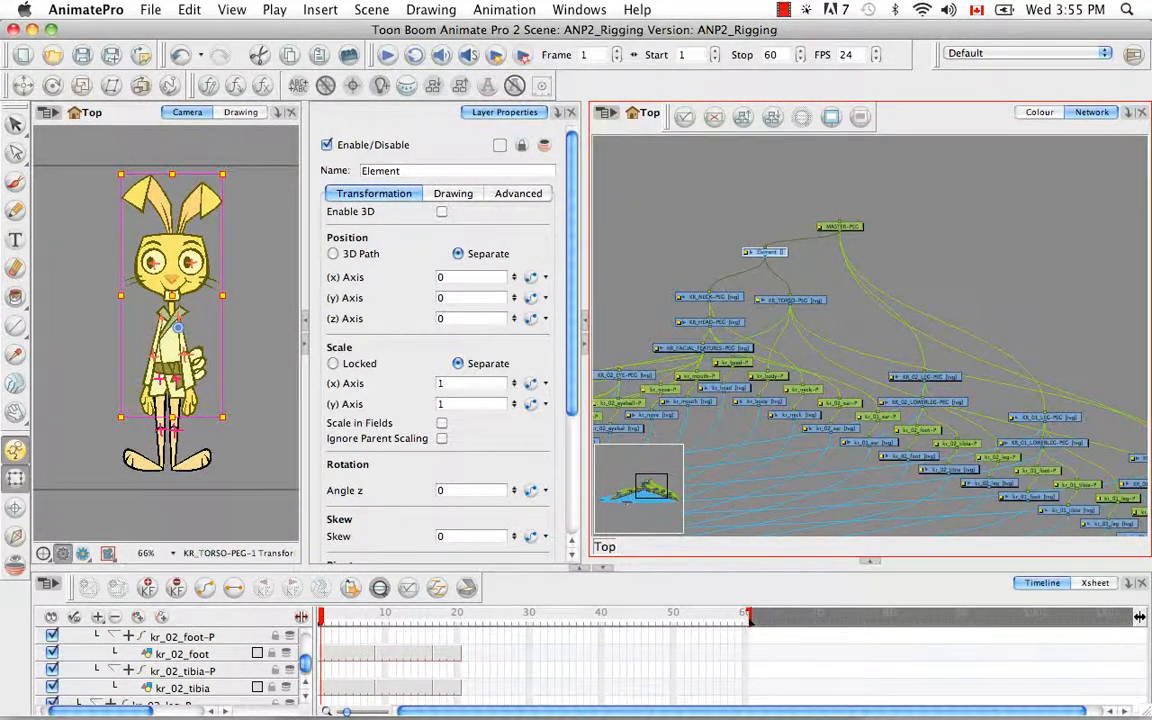
# Step: Rename the new Element node above the neck and torso pegs as KR_UPPER_BODY-PEG
pyautogui.moveTo(402, 170); pyautogui.dragTo(322, 170)
pyautogui.press('BackSpace')
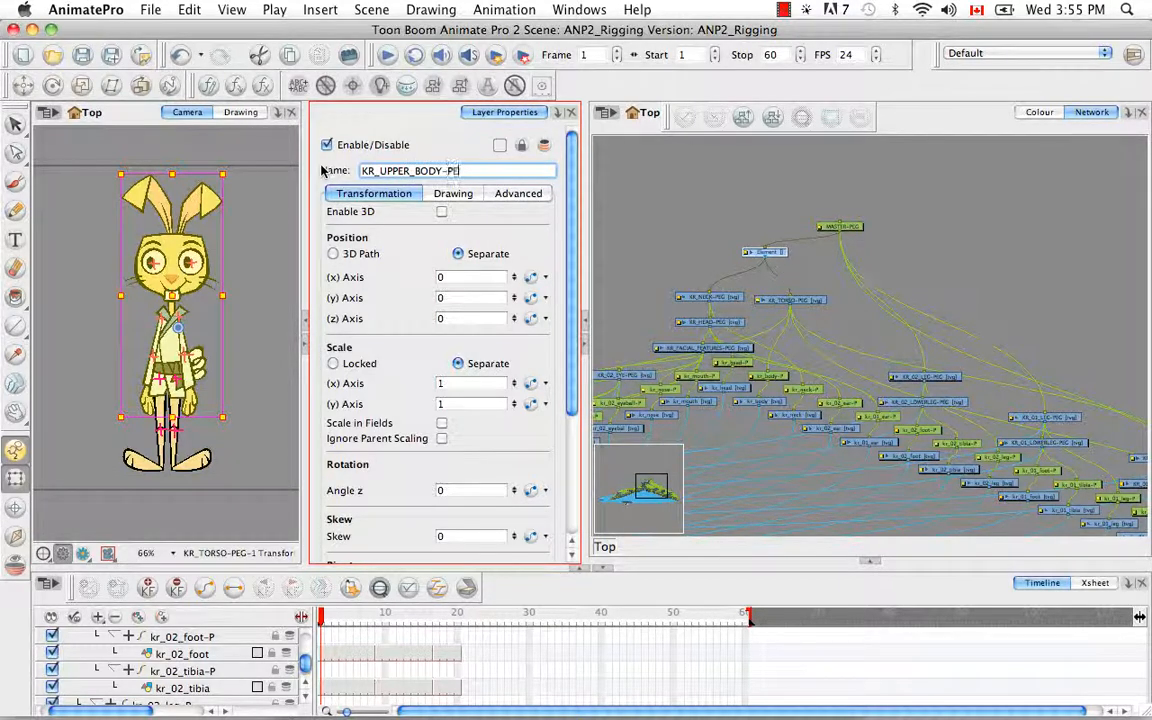
pyautogui.press('Return')
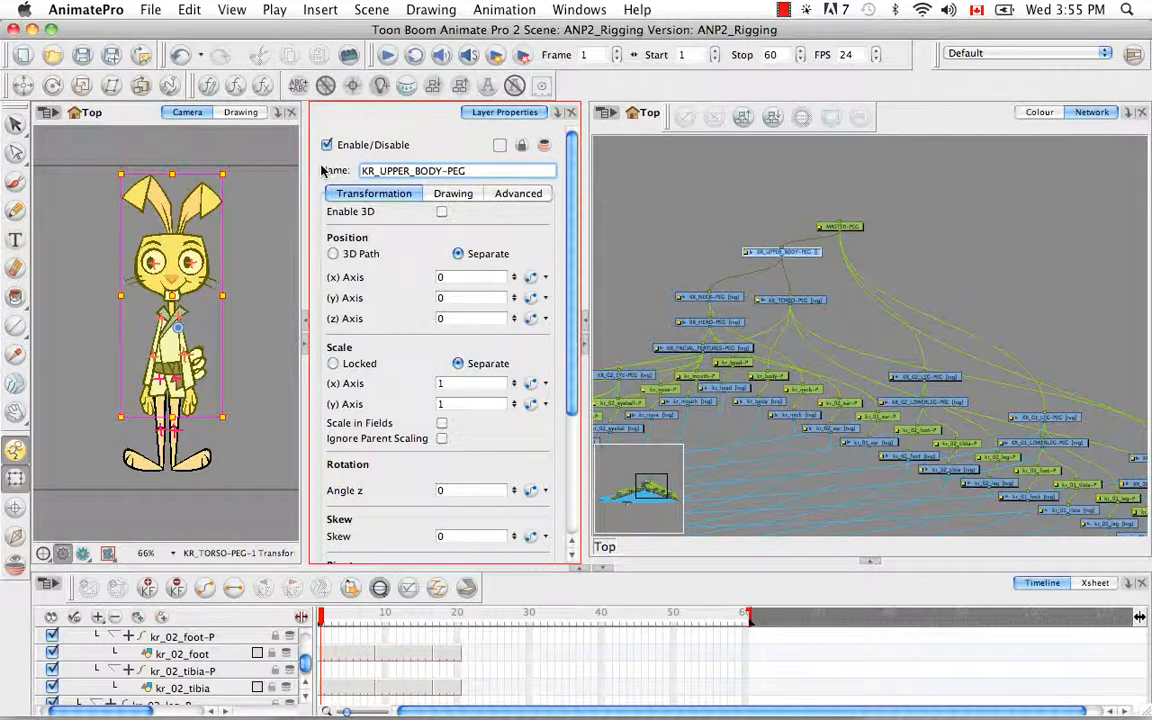
# Step: Give KR_UPPER_BODY-PEG its own drawing column and create an empty drawing on it
pyautogui.click(453, 193)
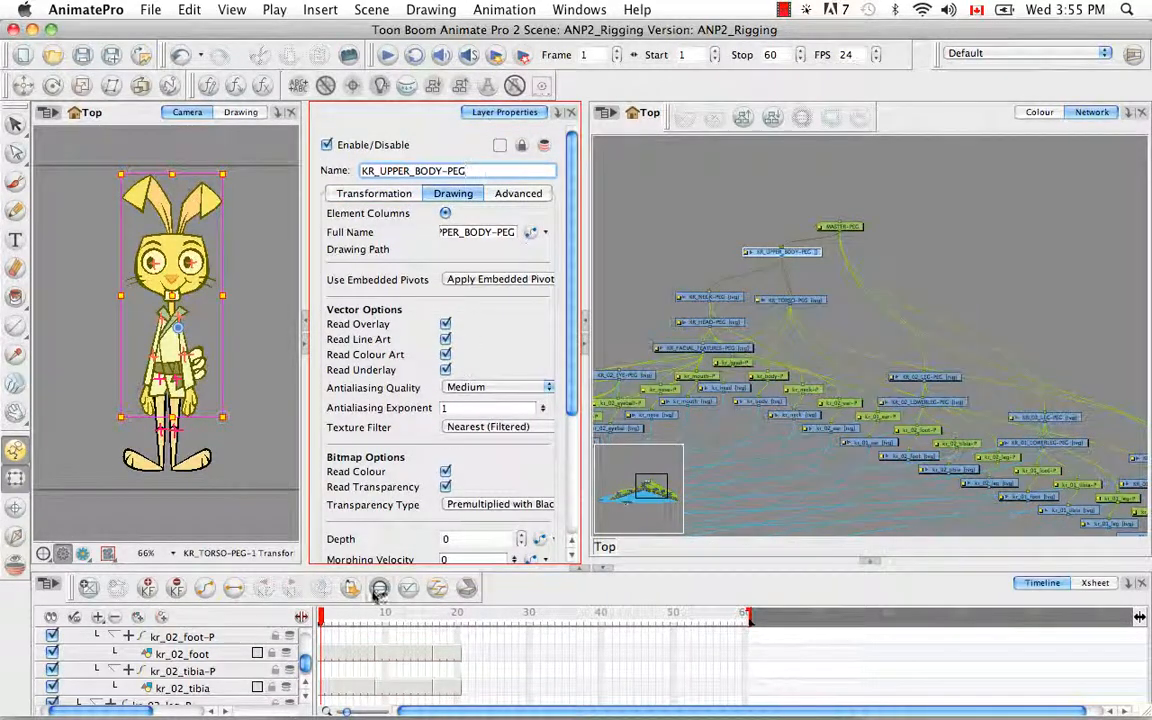
pyautogui.press('Return')
pyautogui.click(87, 636)
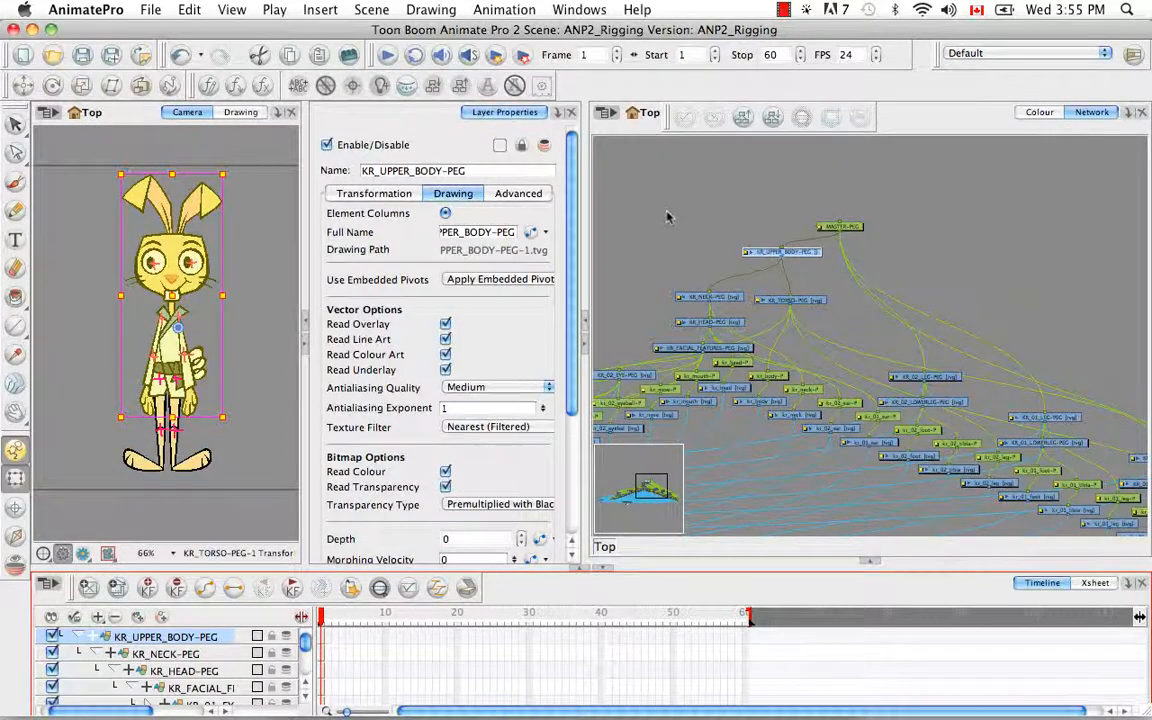
# Step: Add a new drawing node above the leg pegs under MASTER-PEG and parent KR_01_LEG-PEG and KR_02_LEG-PEG to it
pyautogui.click(602, 194)
pyautogui.scroll(-5, 905, 245)
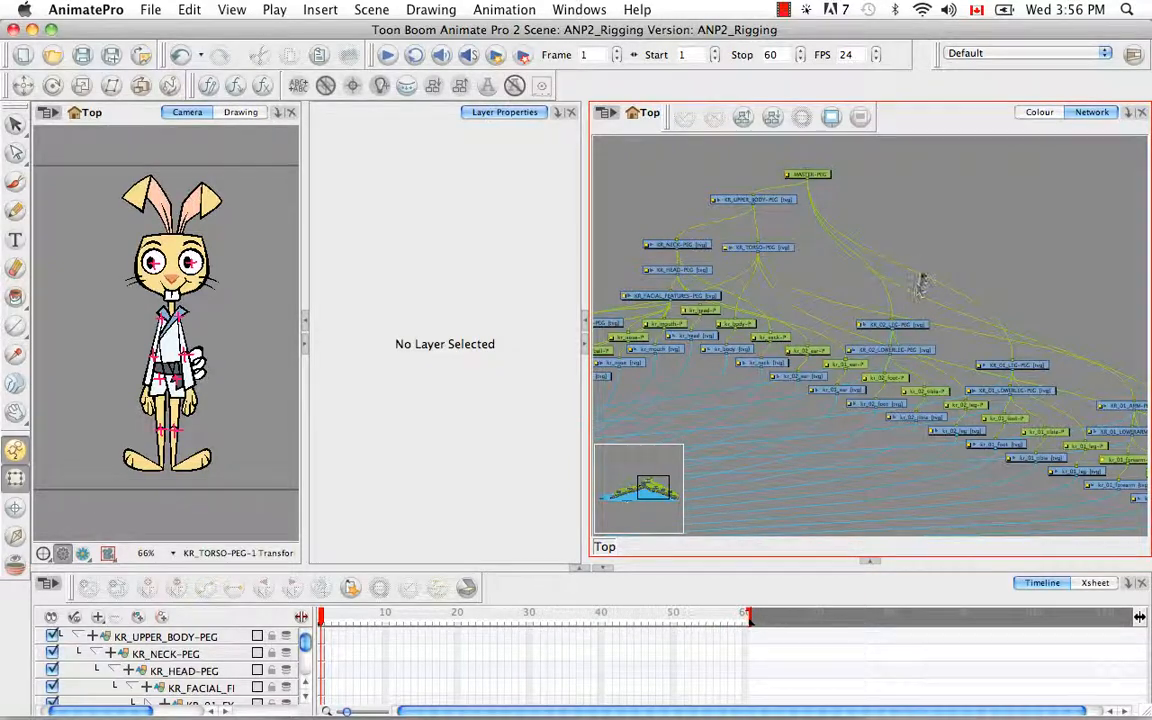
pyautogui.moveTo(920, 278); pyautogui.dragTo(831, 289)
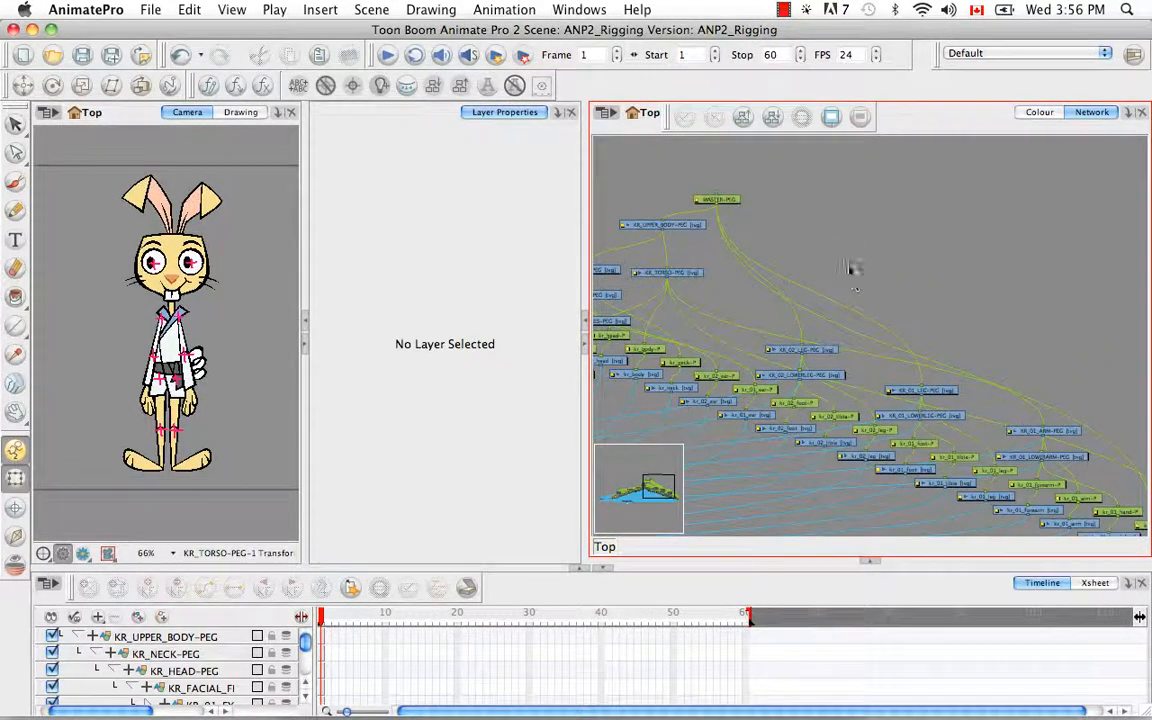
pyautogui.press('2')
pyautogui.press('2')
pyautogui.moveTo(843, 355); pyautogui.dragTo(657, 231)
pyautogui.moveTo(884, 386); pyautogui.dragTo(633, 240)
pyautogui.moveTo(763, 302); pyautogui.dragTo(853, 323)
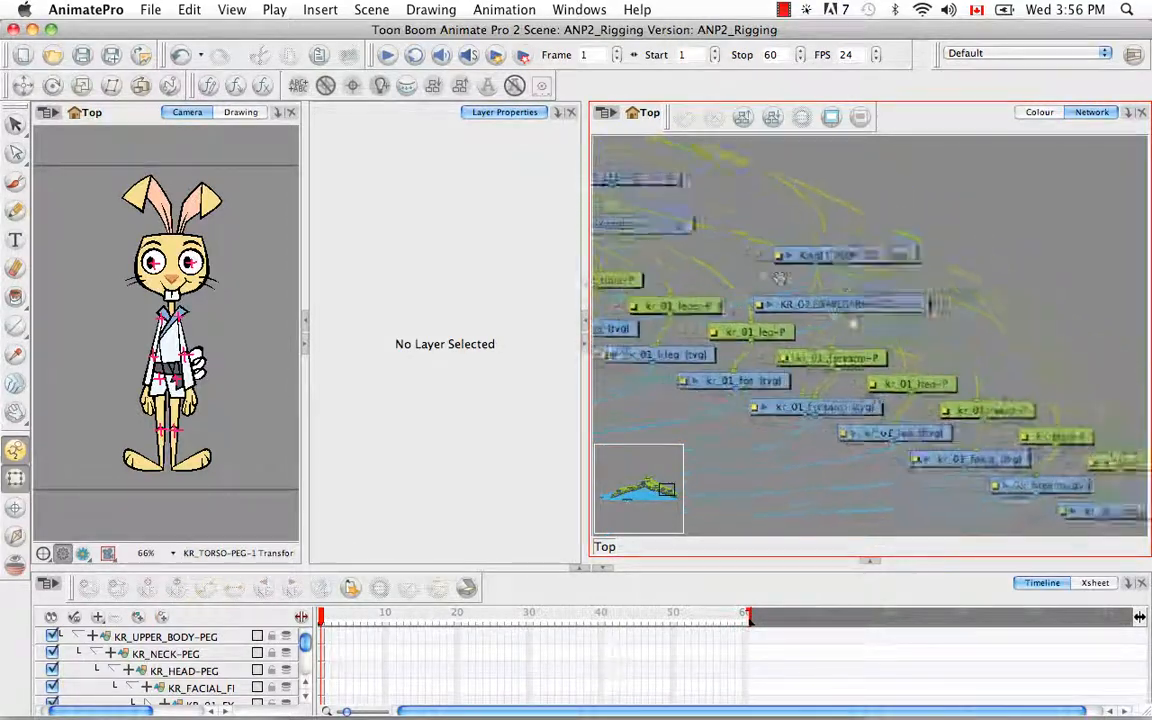
pyautogui.moveTo(610, 185); pyautogui.dragTo(864, 446)
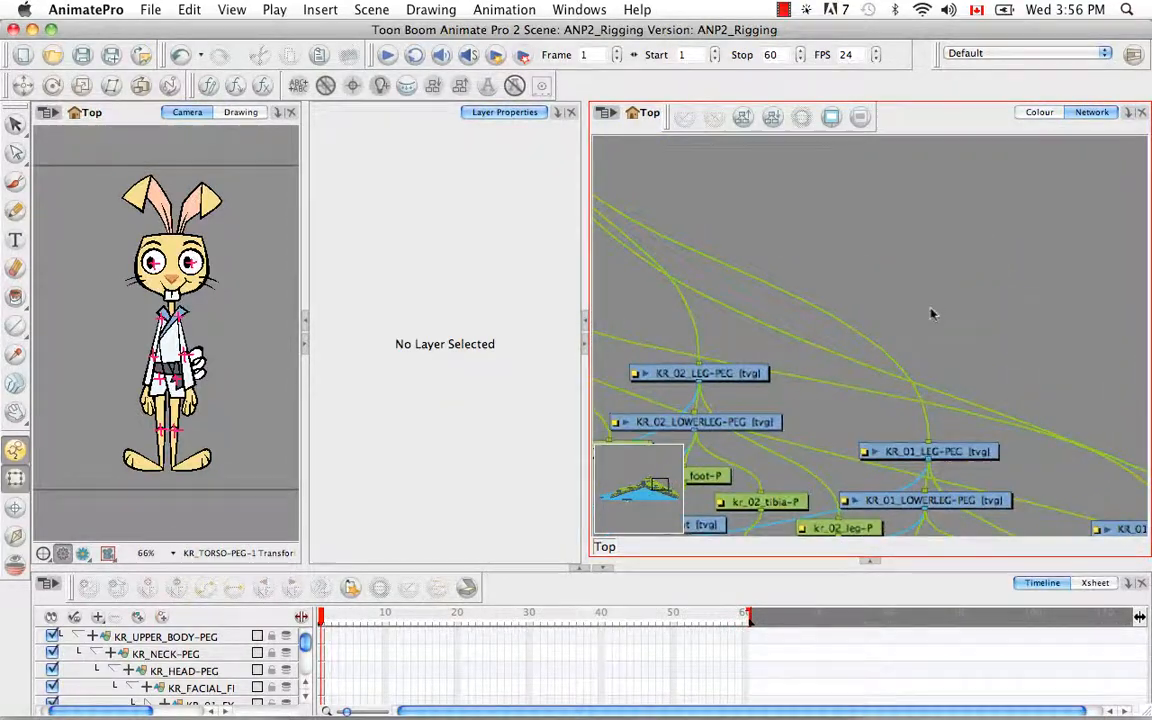
pyautogui.press('super+r')
pyautogui.moveTo(940, 295); pyautogui.dragTo(905, 232)
pyautogui.moveTo(698, 364); pyautogui.dragTo(822, 214)
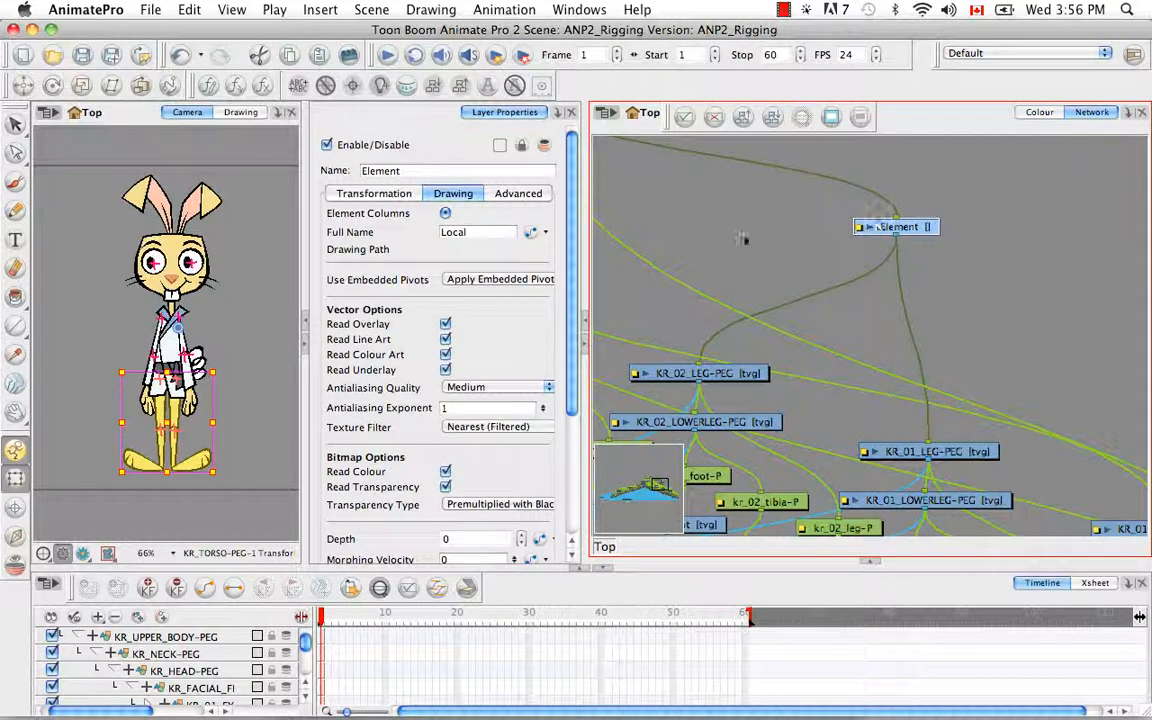
# Step: Rename the new Element node above the two leg pegs as KR_LOWER_BODY-PEG
pyautogui.click(323, 178)
pyautogui.press('BackSpace')
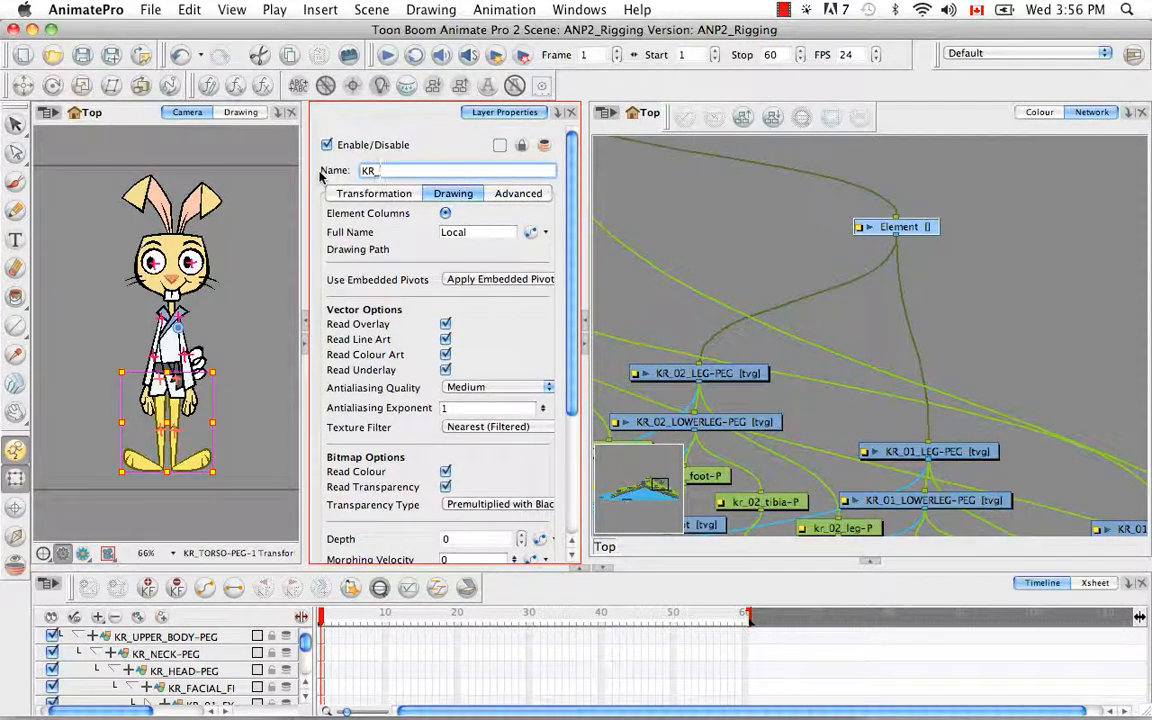
pyautogui.write('KR_LOWER_BODY-PEG')
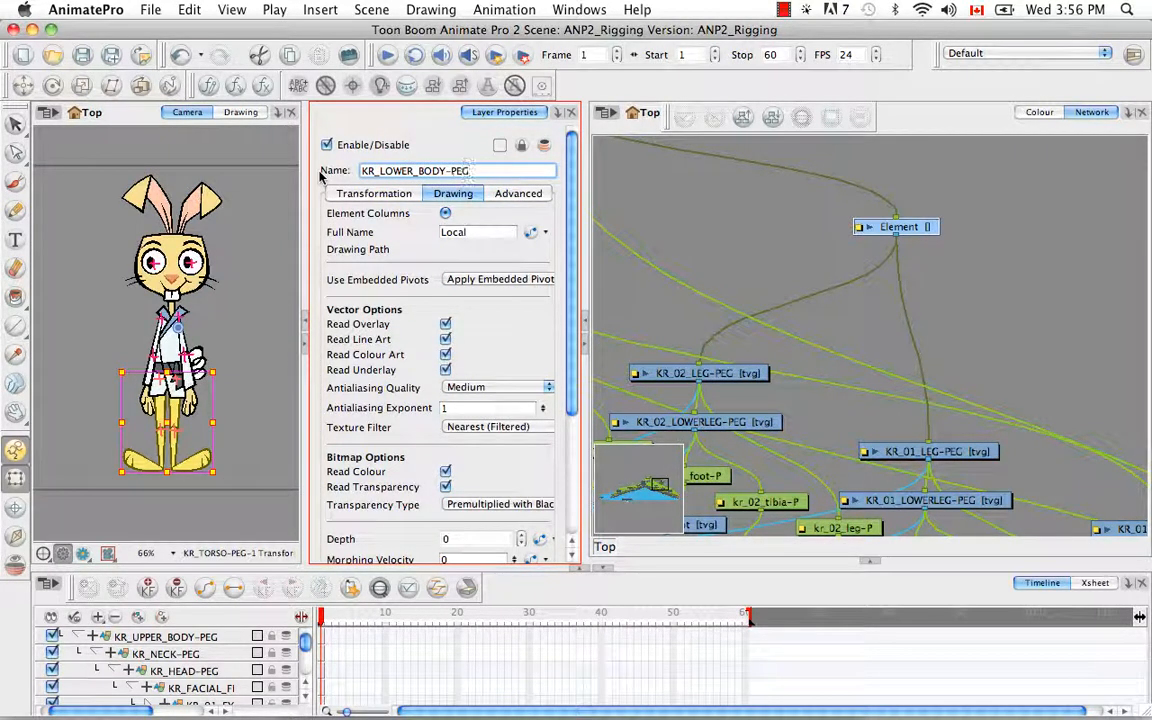
pyautogui.press('Return')
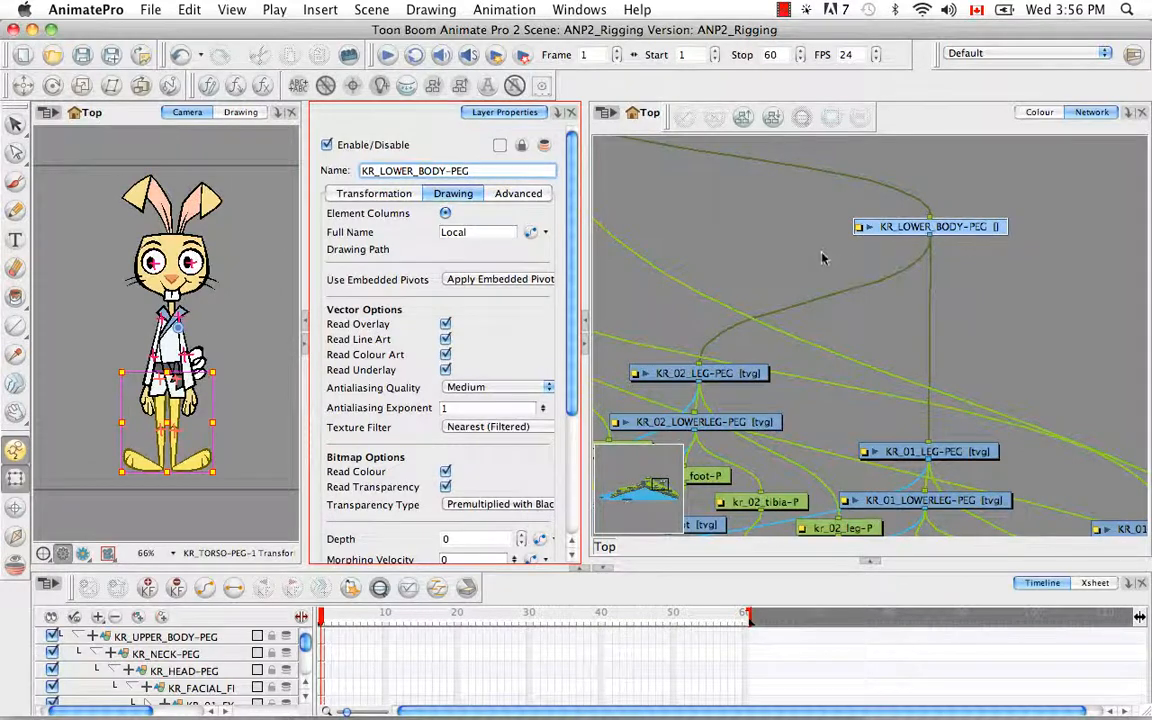
# Step: Give KR_LOWER_BODY-PEG its own drawing column and create an empty drawing on it
pyautogui.click(531, 233)
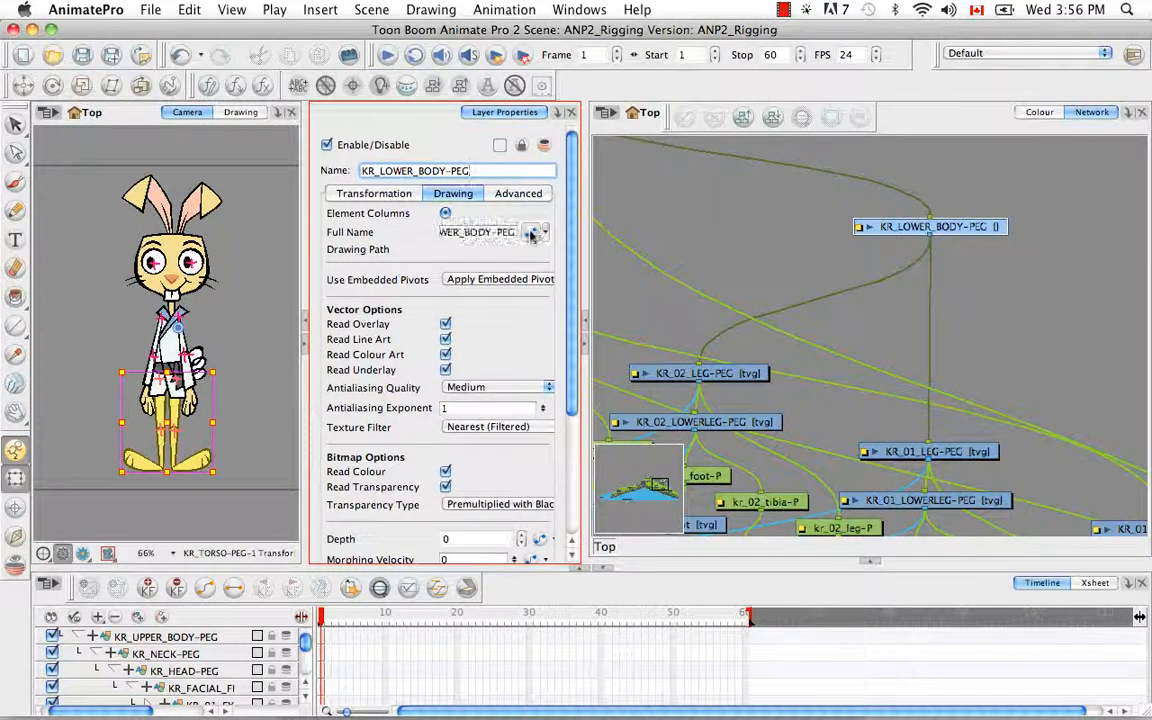
pyautogui.click(380, 589)
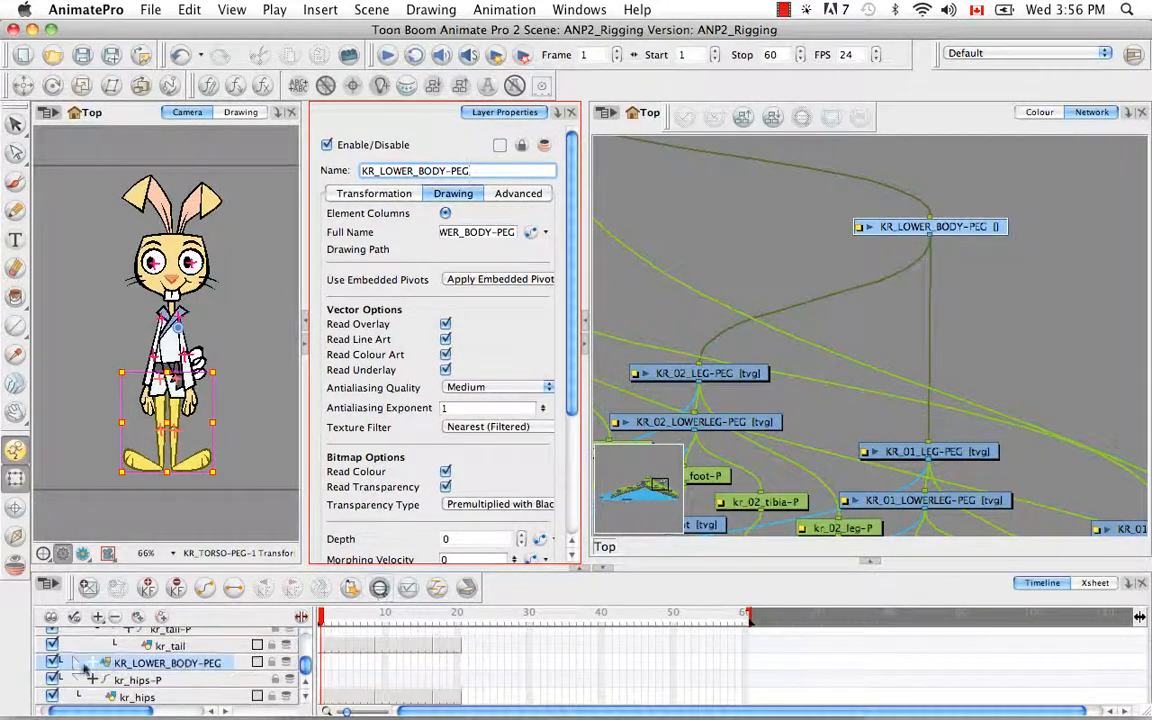
pyautogui.click(78, 663)
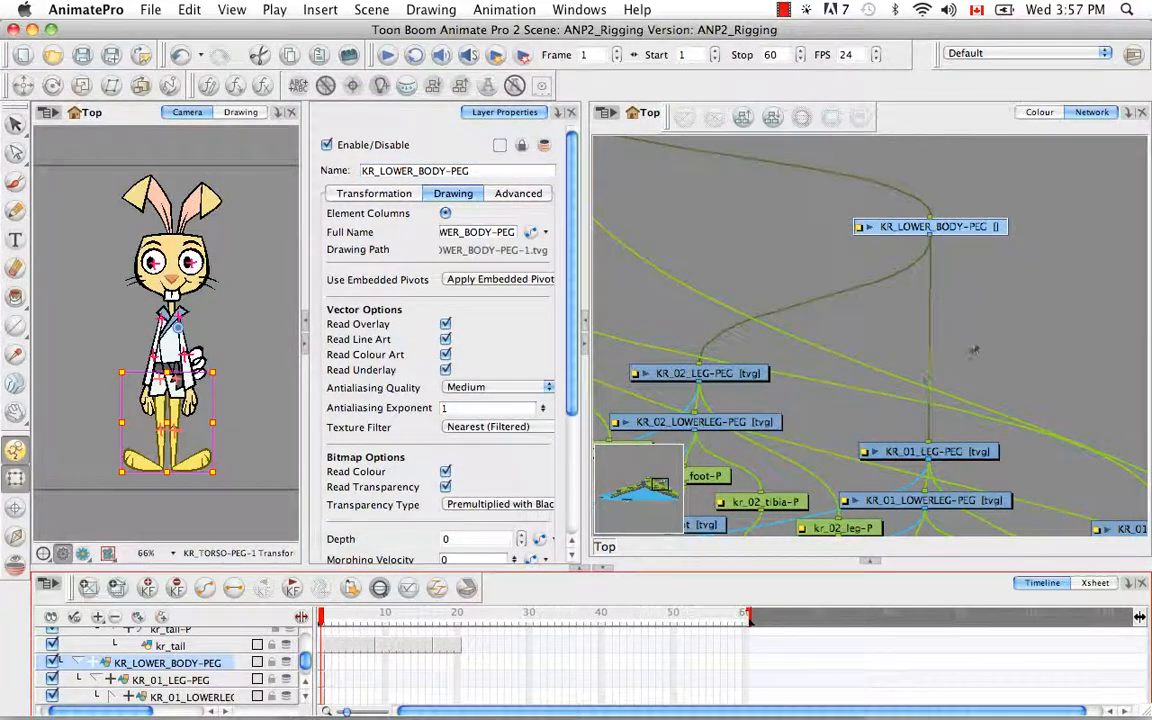
# Step: Move kr_hips-P and its kr_hips drawing beside KR_LOWER_BODY-PEG and reparent kr_hips-P to that lower-body peg
pyautogui.click(1031, 388)
pyautogui.moveTo(1031, 388); pyautogui.dragTo(754, 340)
pyautogui.moveTo(882, 469); pyautogui.dragTo(750, 219)
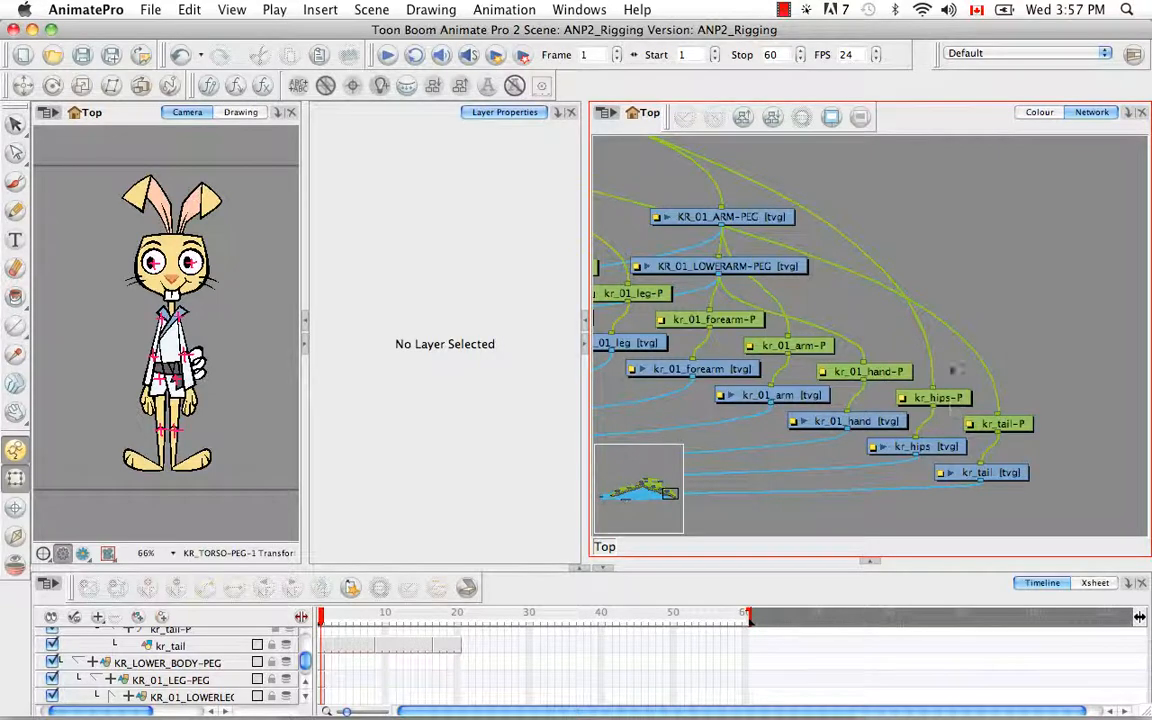
pyautogui.moveTo(950, 363); pyautogui.dragTo(934, 467)
pyautogui.click(947, 361)
pyautogui.moveTo(947, 361); pyautogui.dragTo(943, 462)
pyautogui.moveTo(932, 446); pyautogui.dragTo(909, 188)
pyautogui.moveTo(913, 276); pyautogui.dragTo(1009, 456)
pyautogui.moveTo(1021, 342); pyautogui.dragTo(755, 171)
pyautogui.moveTo(755, 171); pyautogui.dragTo(936, 257)
pyautogui.moveTo(879, 244); pyautogui.dragTo(985, 318)
pyautogui.click(1002, 283)
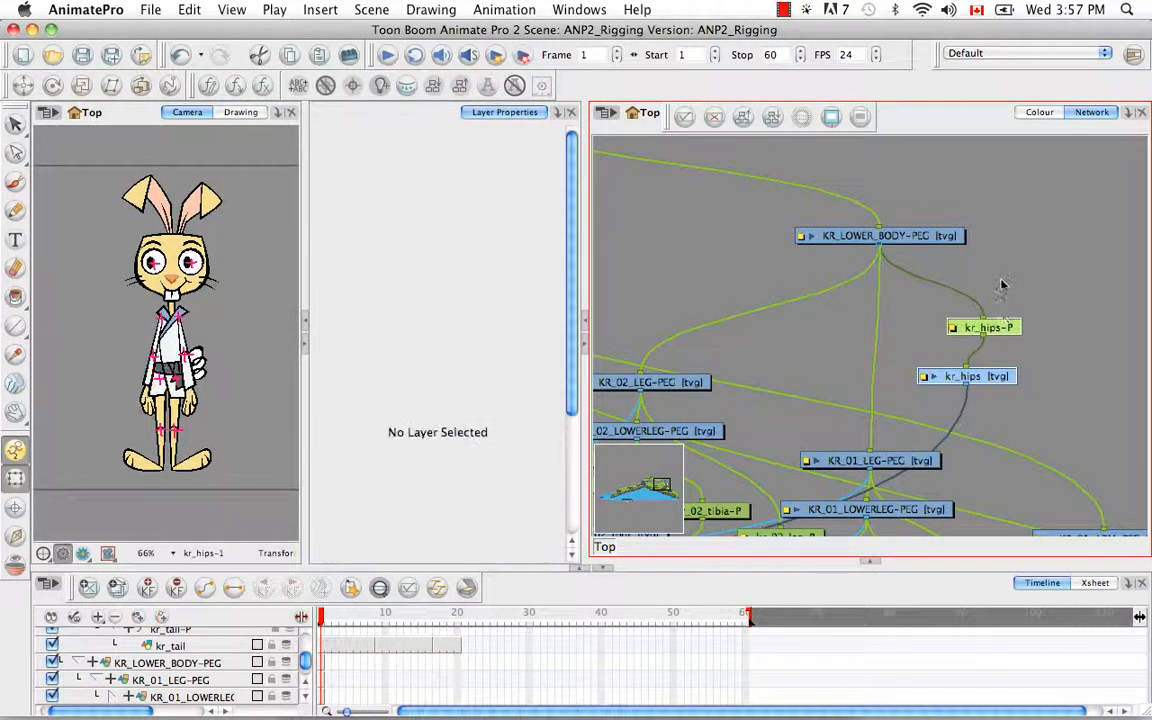
# Step: Select the rabbit's nodes across the network and order them with 25% X overlap, layer spacing 60 and vertical spacing 5
pyautogui.moveTo(710, 239); pyautogui.dragTo(871, 295)
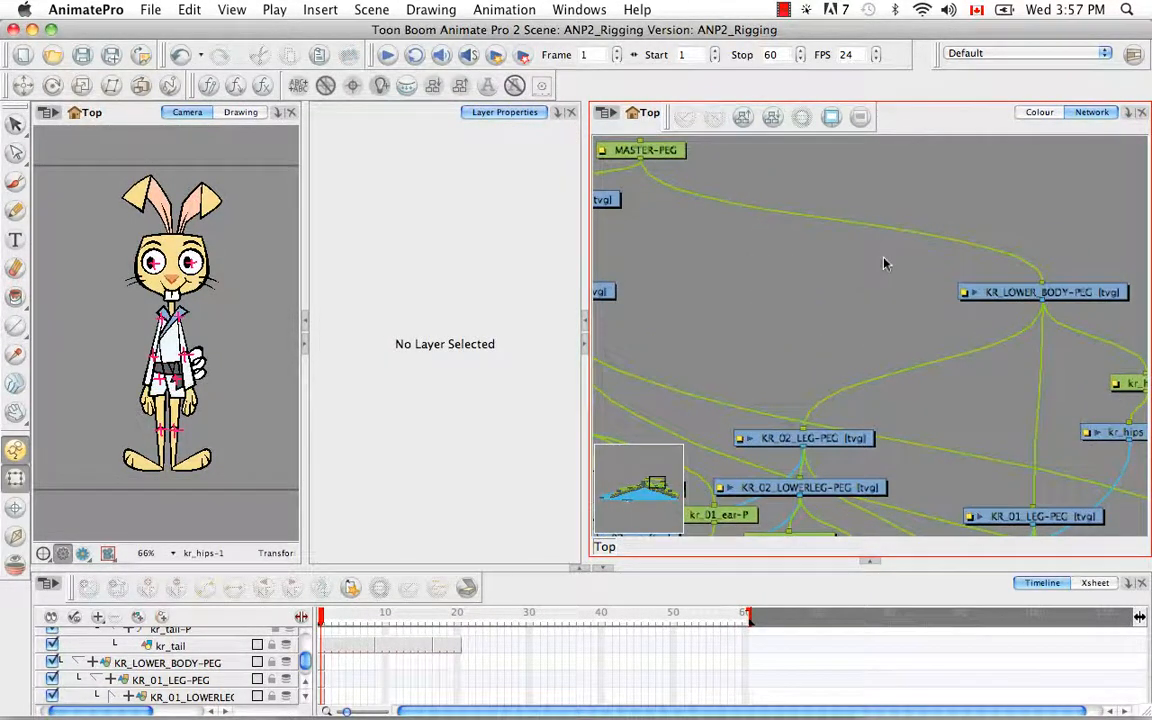
pyautogui.press('1')
pyautogui.press('1')
pyautogui.press('1')
pyautogui.press('1')
pyautogui.press('1')
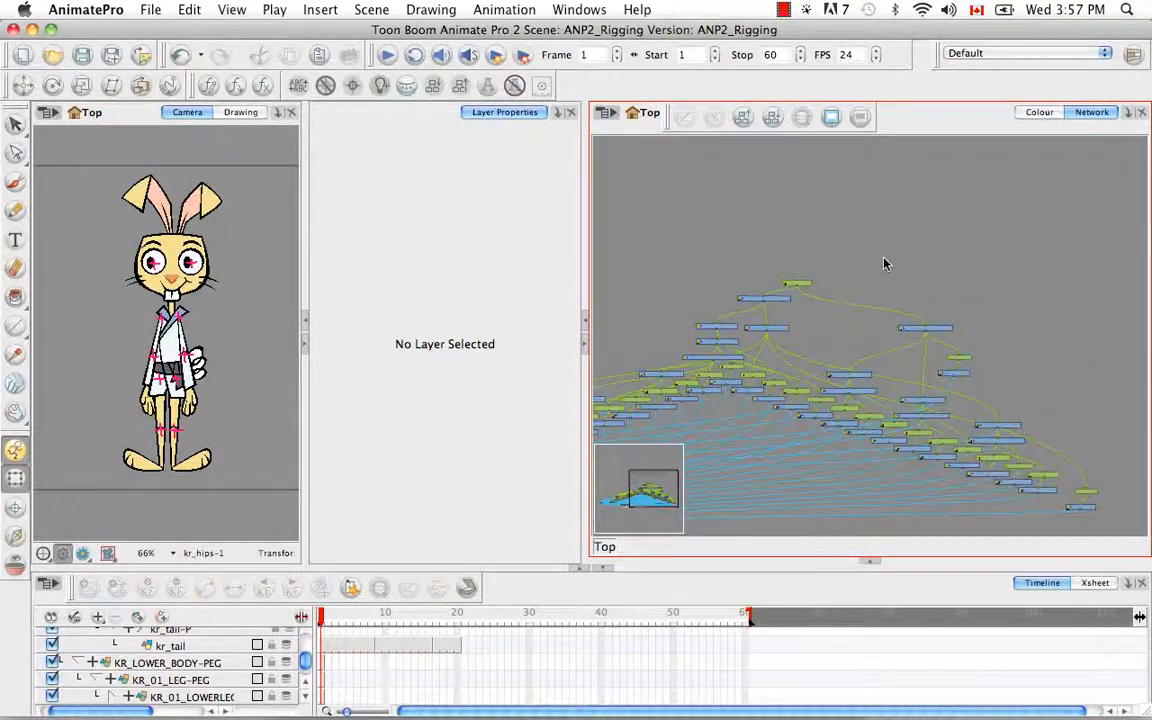
pyautogui.moveTo(816, 364); pyautogui.dragTo(881, 308)
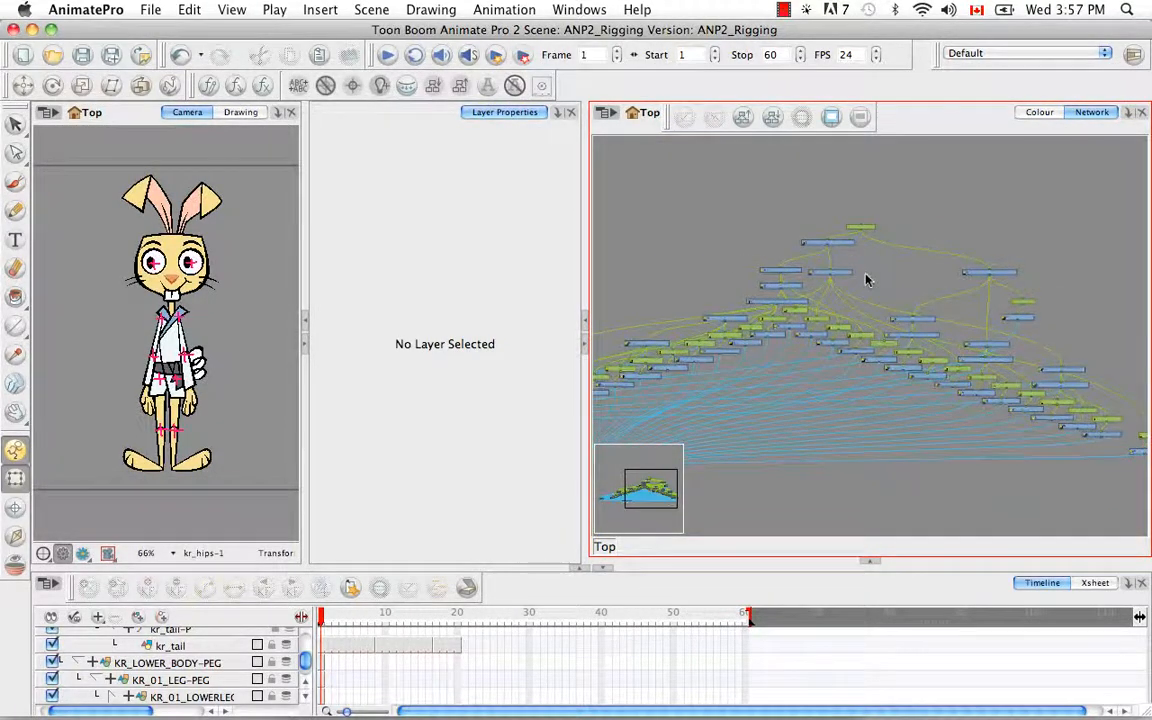
pyautogui.press('1')
pyautogui.press('1')
pyautogui.press('1')
pyautogui.moveTo(815, 349); pyautogui.dragTo(879, 303)
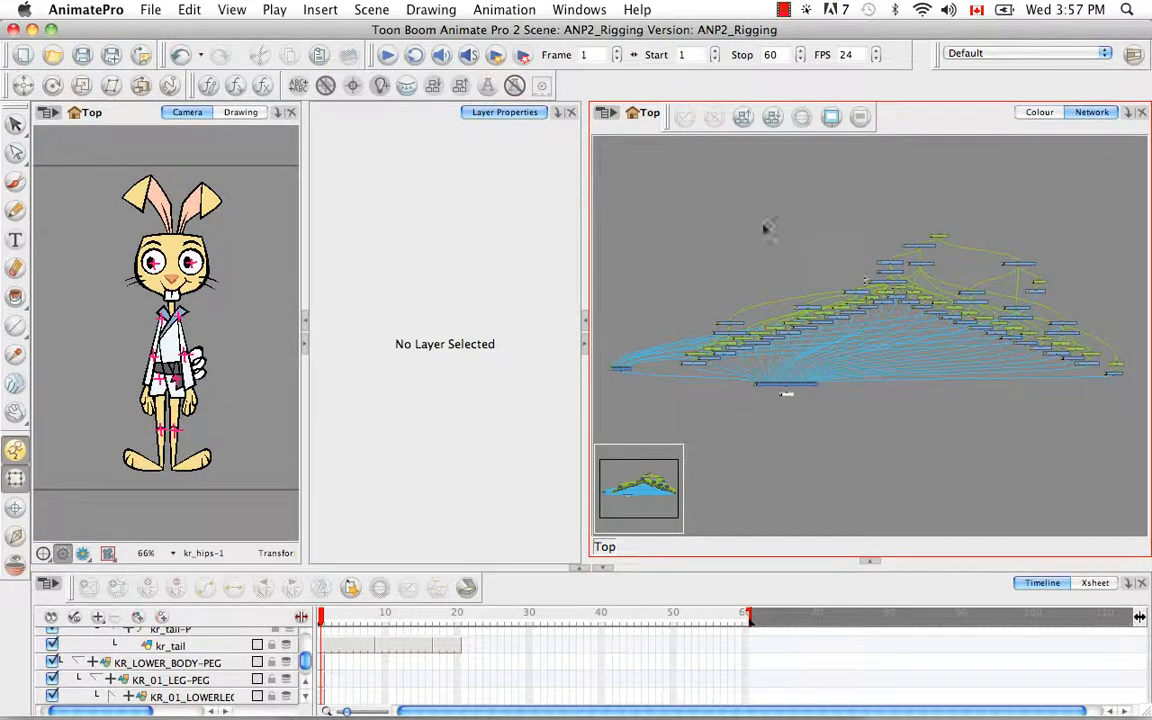
pyautogui.moveTo(610, 172); pyautogui.dragTo(1124, 344)
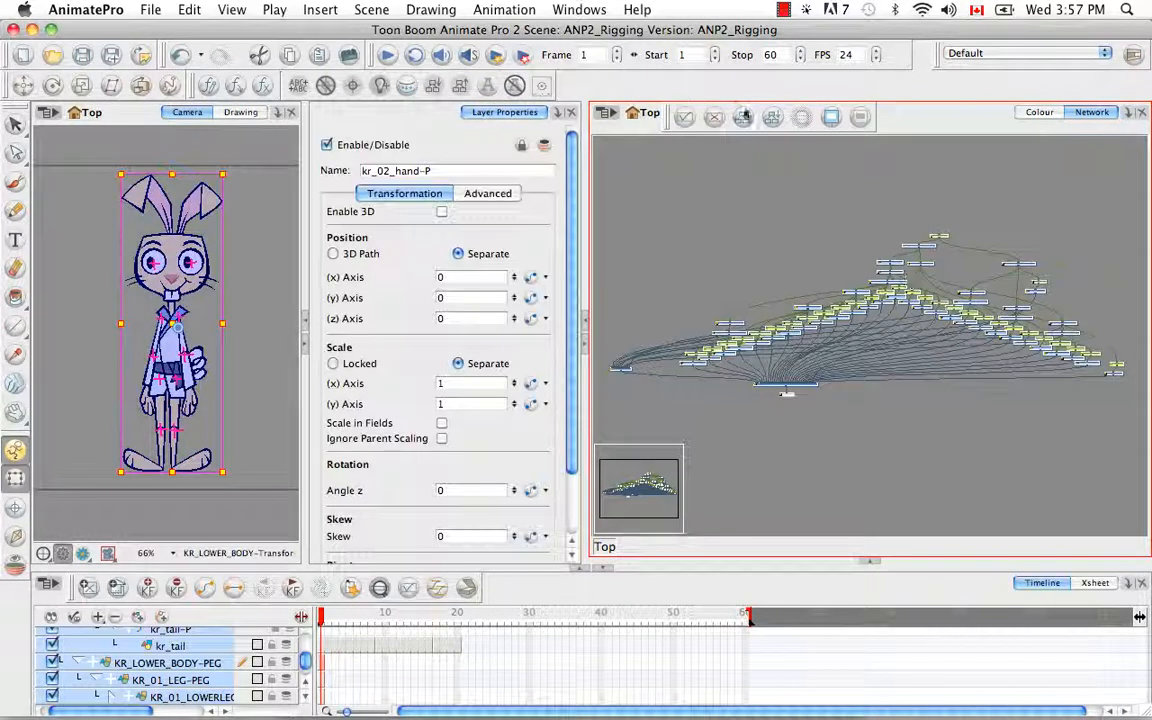
pyautogui.click(744, 117)
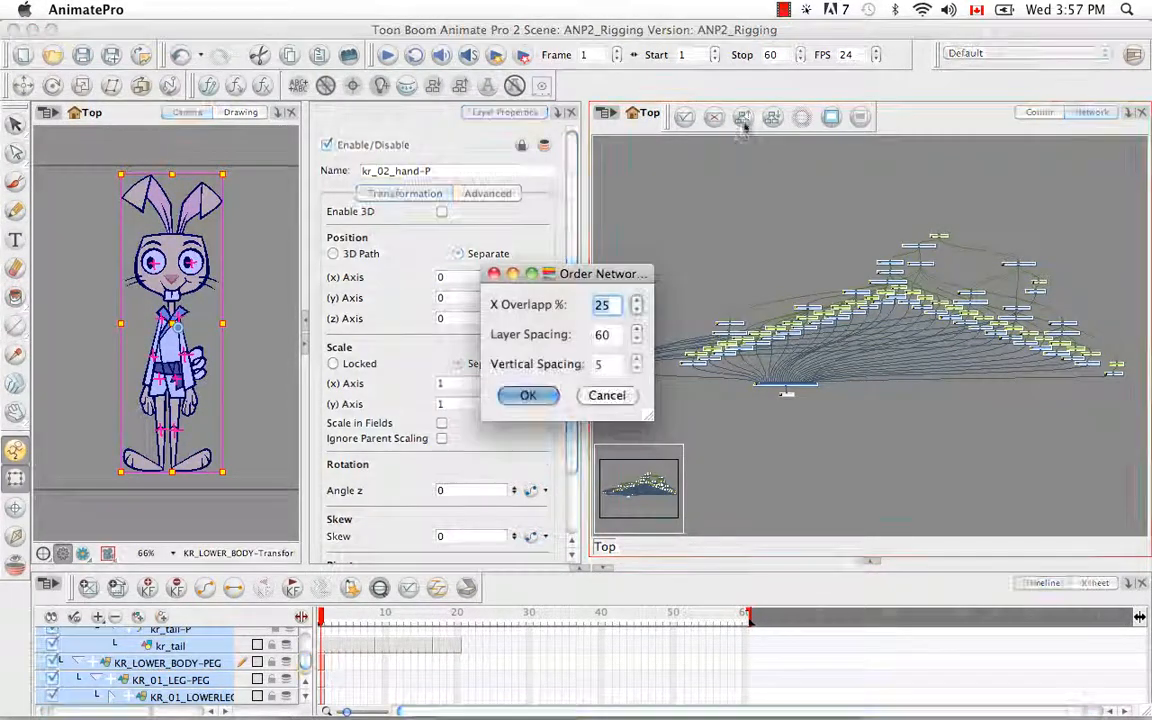
pyautogui.click(530, 395)
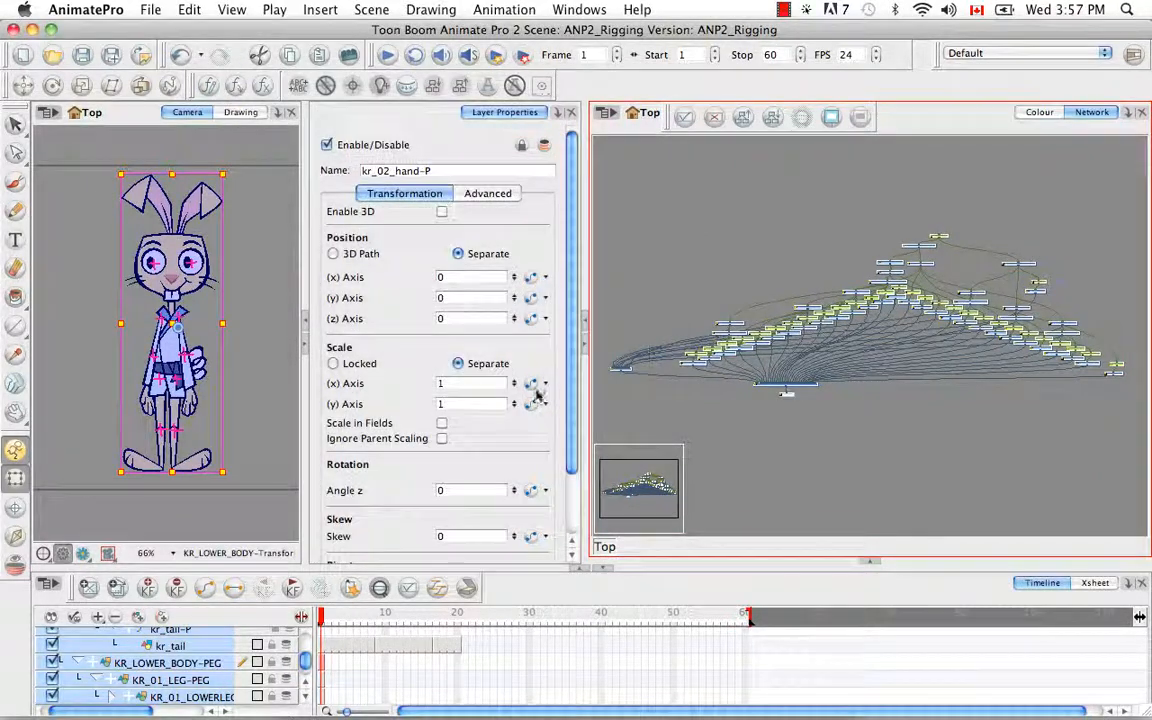
pyautogui.click(872, 428)
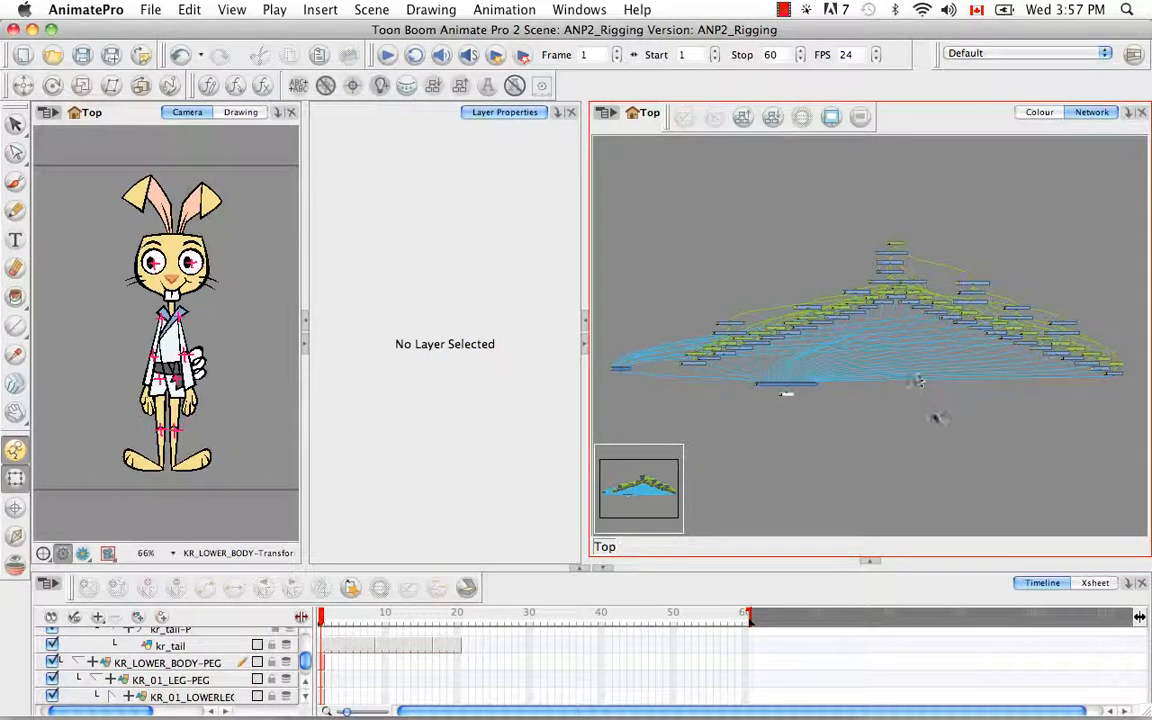
pyautogui.scroll(5, 920, 383)
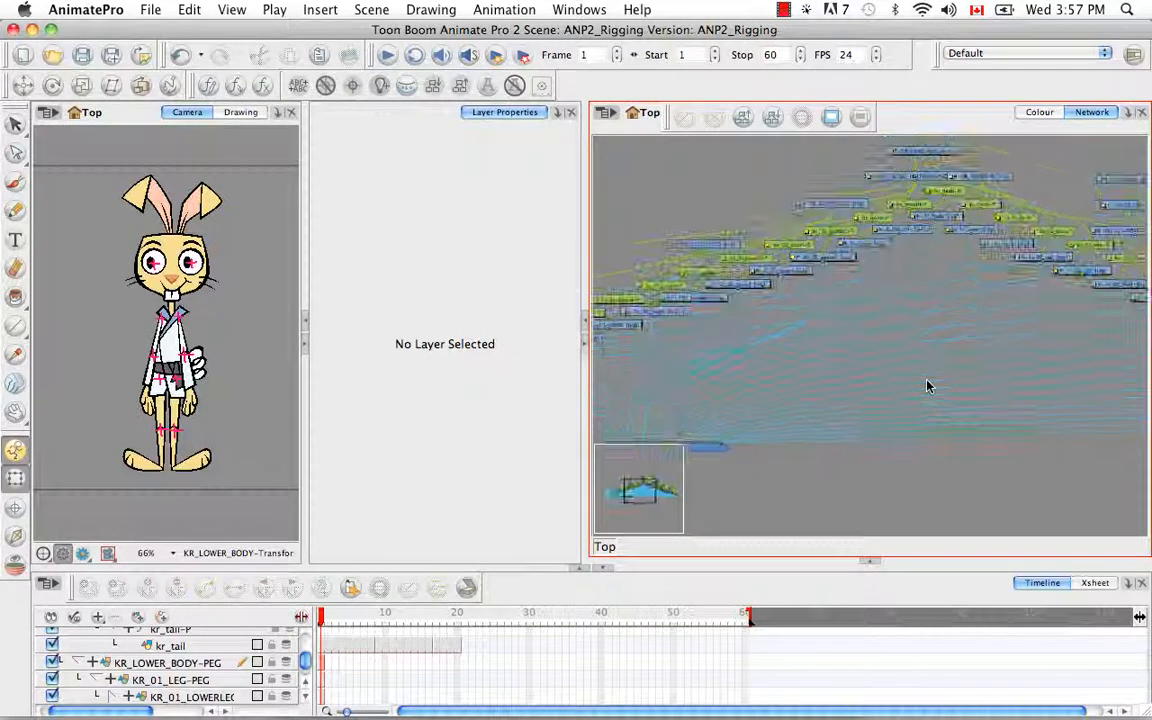
pyautogui.moveTo(897, 337); pyautogui.dragTo(855, 435)
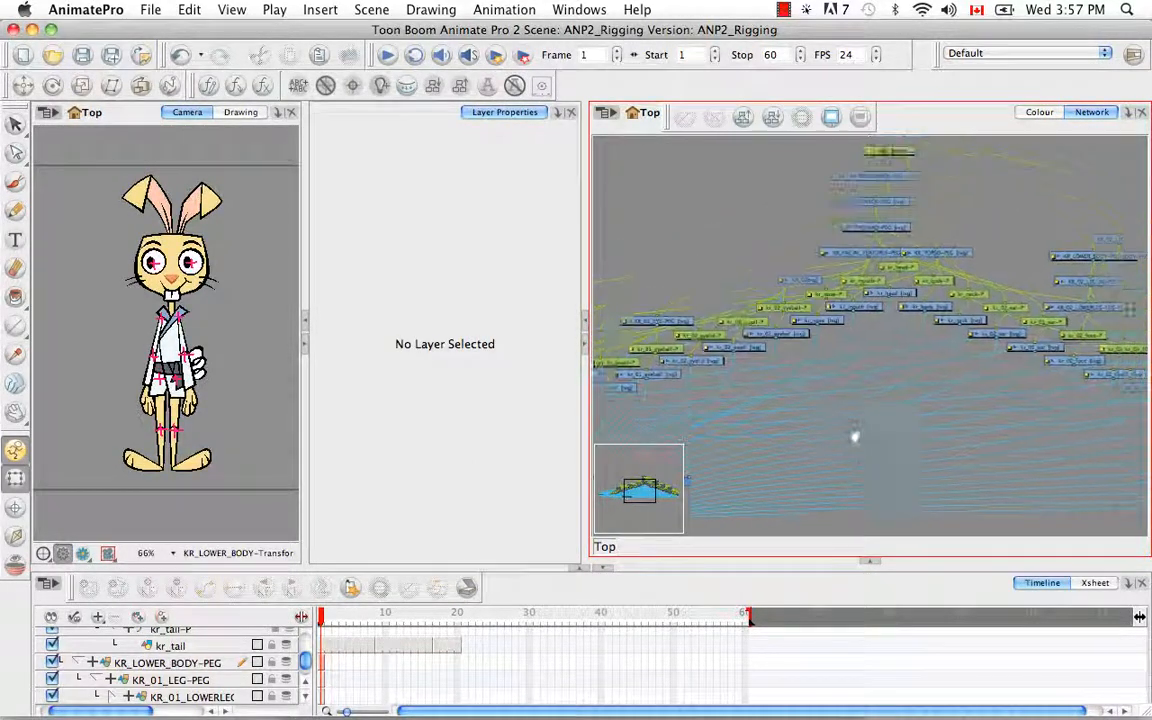